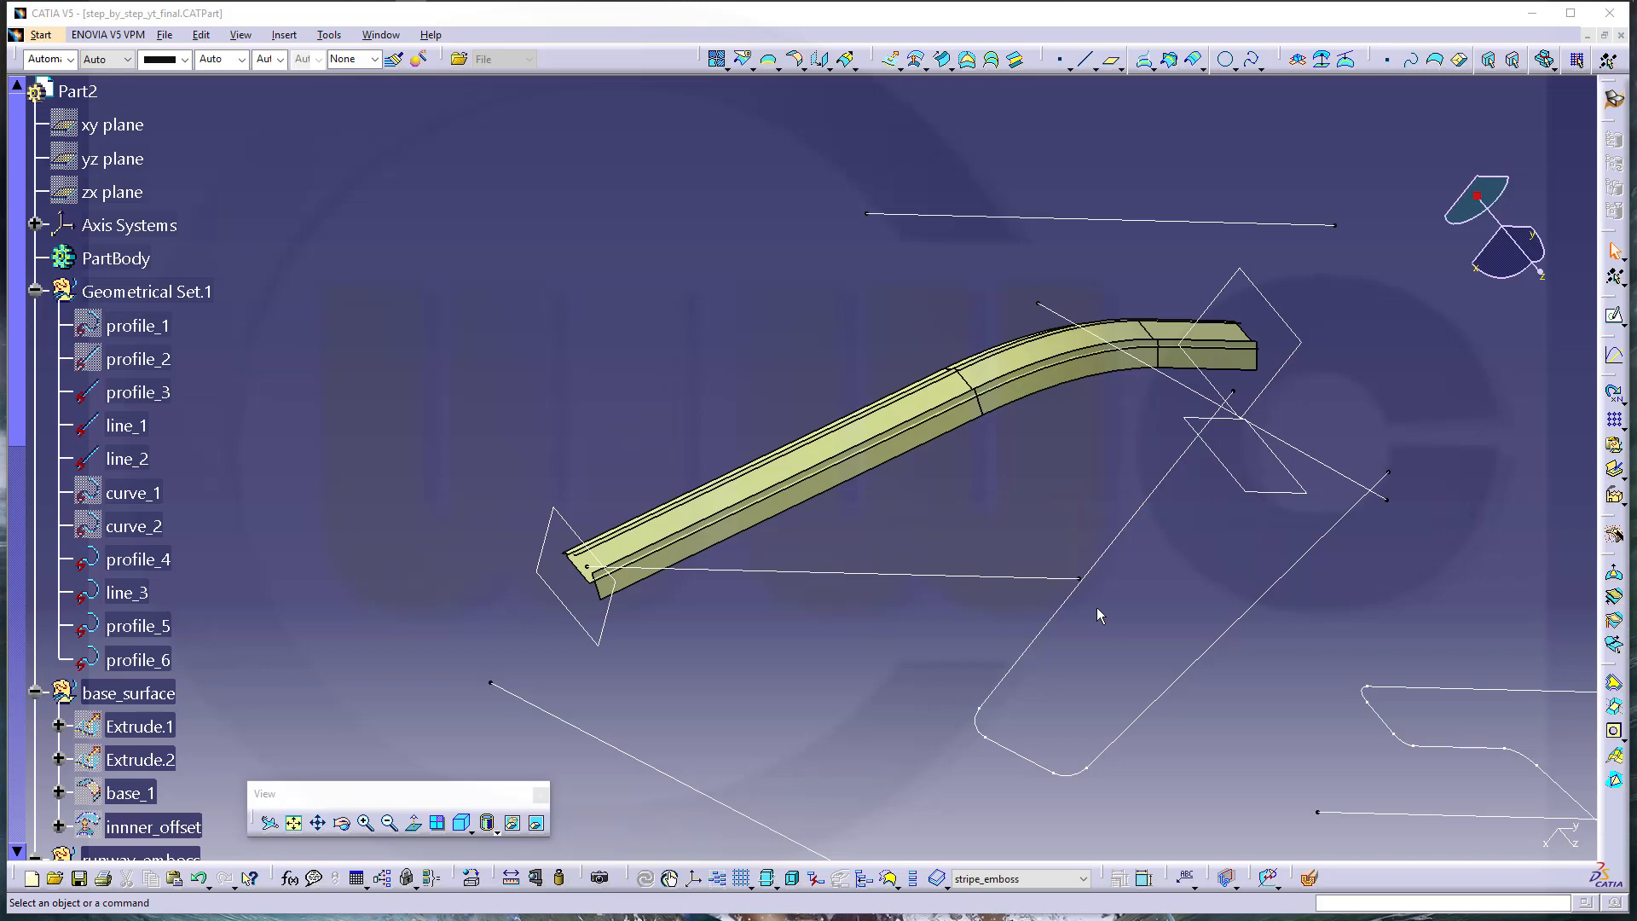
middle_click_drag(1117, 606, 987, 602)
middle_click_drag(1004, 523, 992, 553)
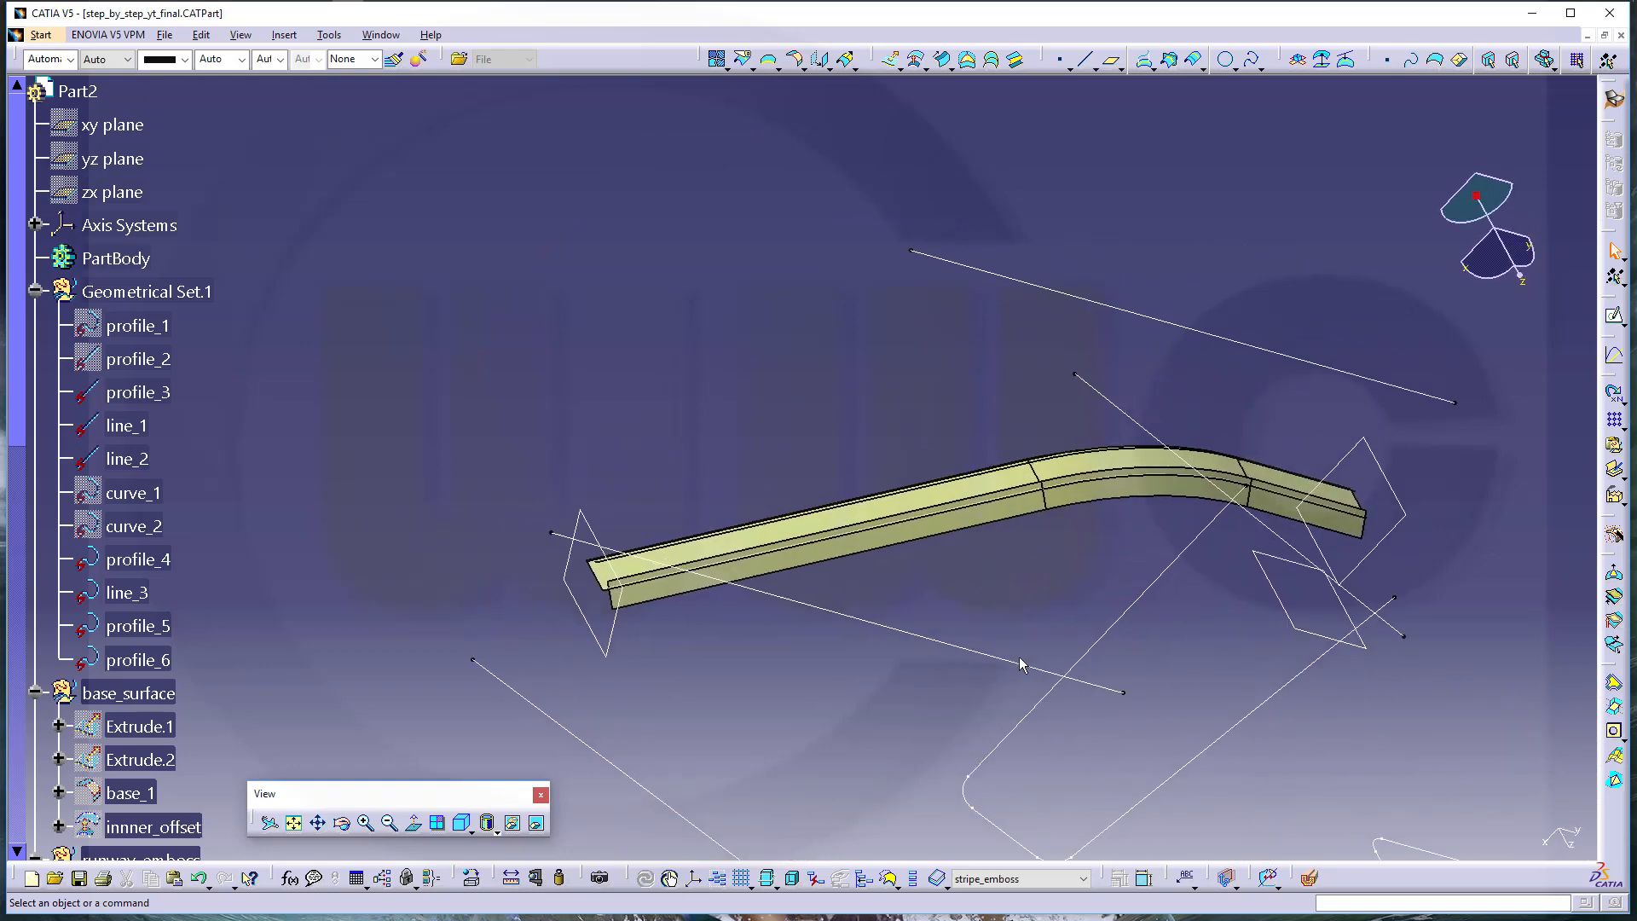
mouse_move(1020, 656)
middle_mouse_down()
mouse_move(986, 629)
mouse_move(979, 555)
mouse_move(1059, 543)
mouse_move(1118, 573)
mouse_move(1126, 628)
mouse_move(1012, 678)
mouse_move(1038, 669)
middle_mouse_up()
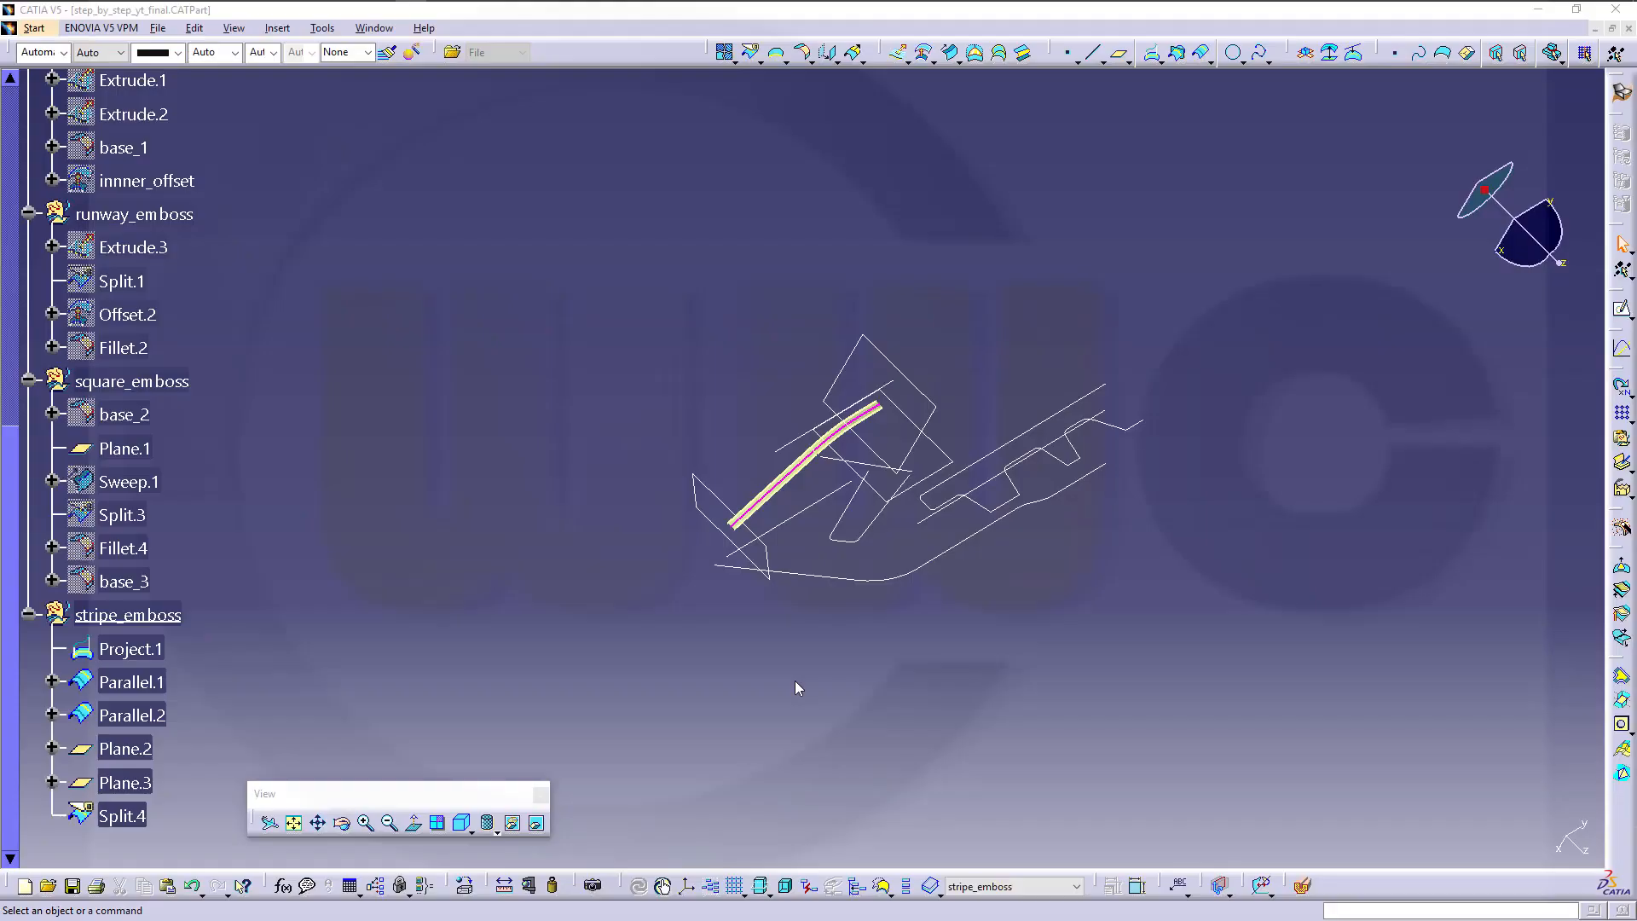
Offset the Split.4 strip surface by 4 mm, reversing the offset direction
middle_click_drag(794, 681, 596, 417)
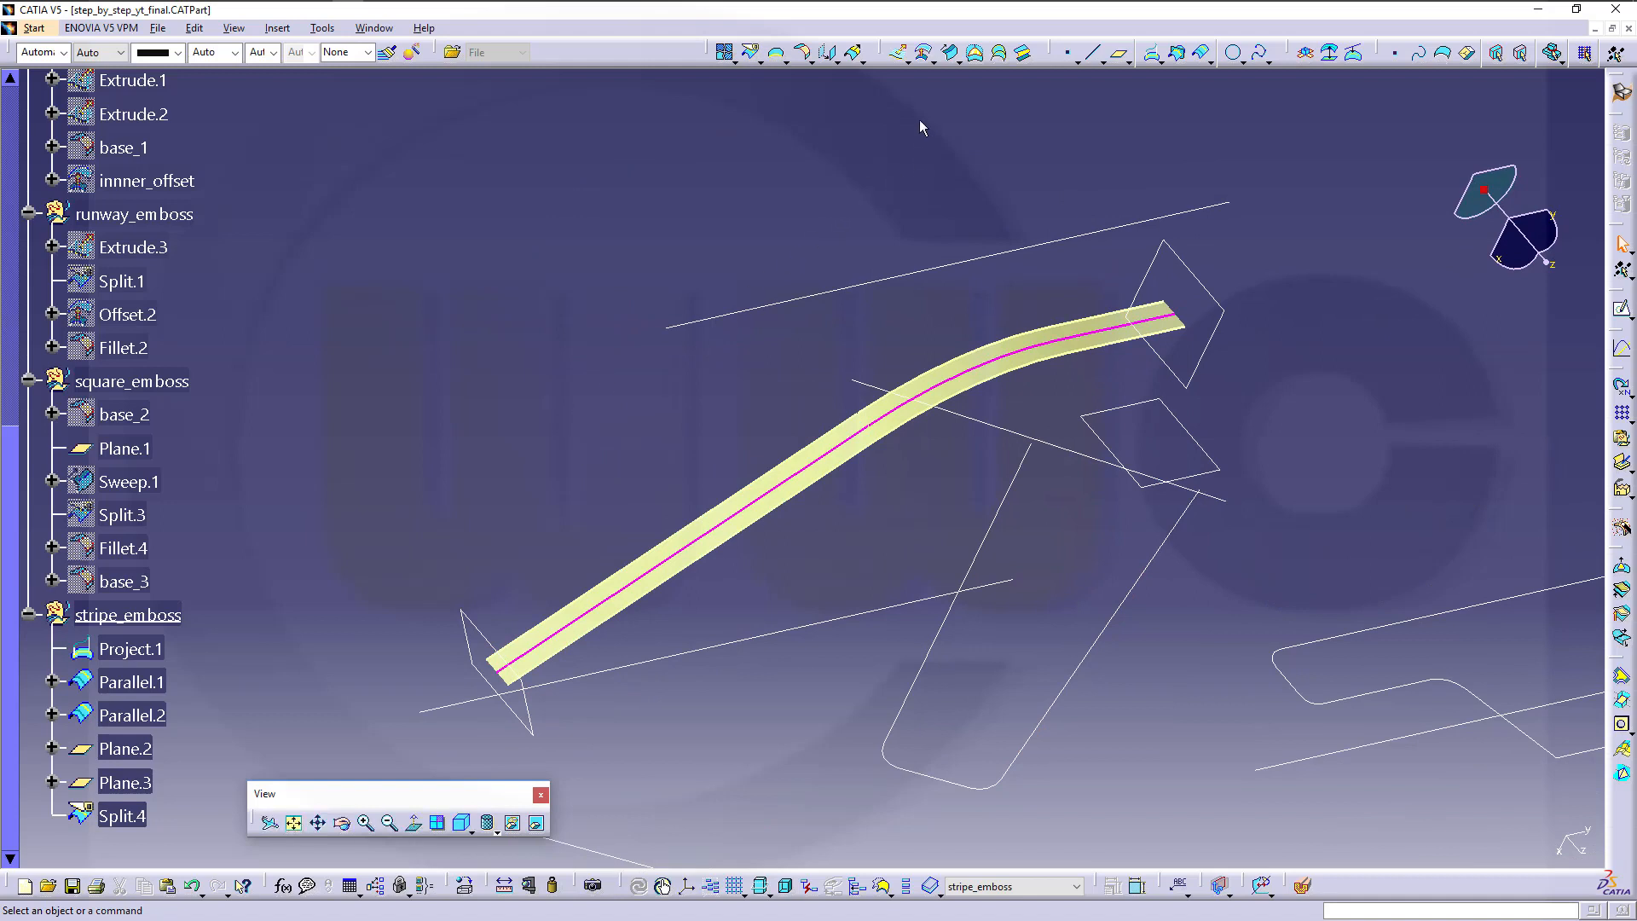
left_click(928, 58)
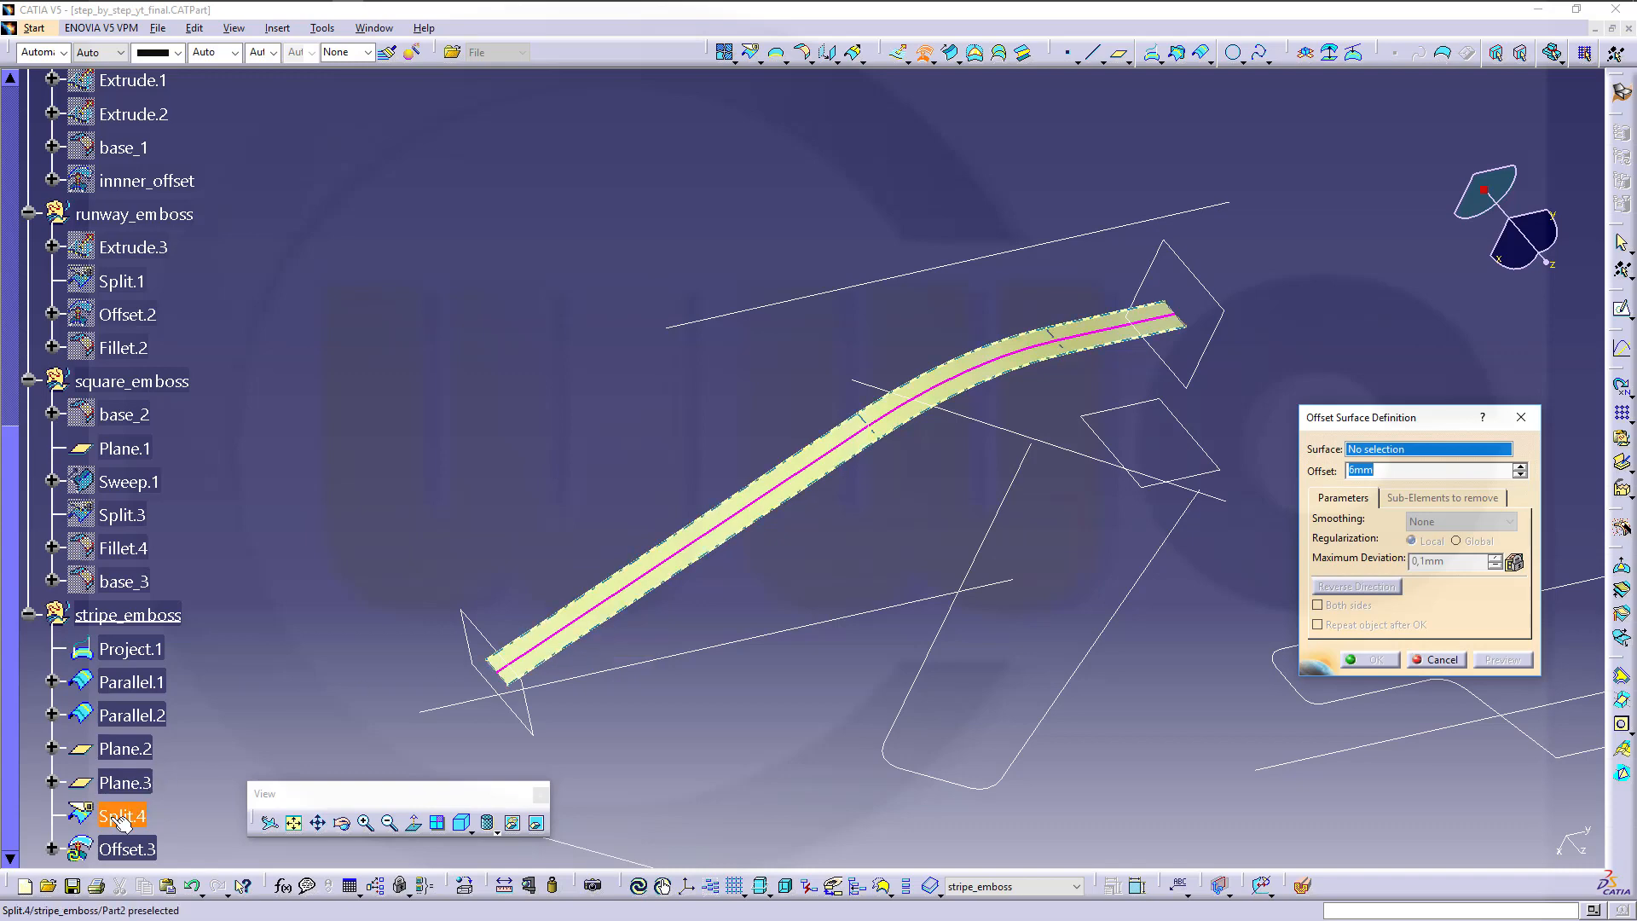
left_click(591, 624)
middle_click_drag(754, 551, 818, 483)
left_click(1351, 589)
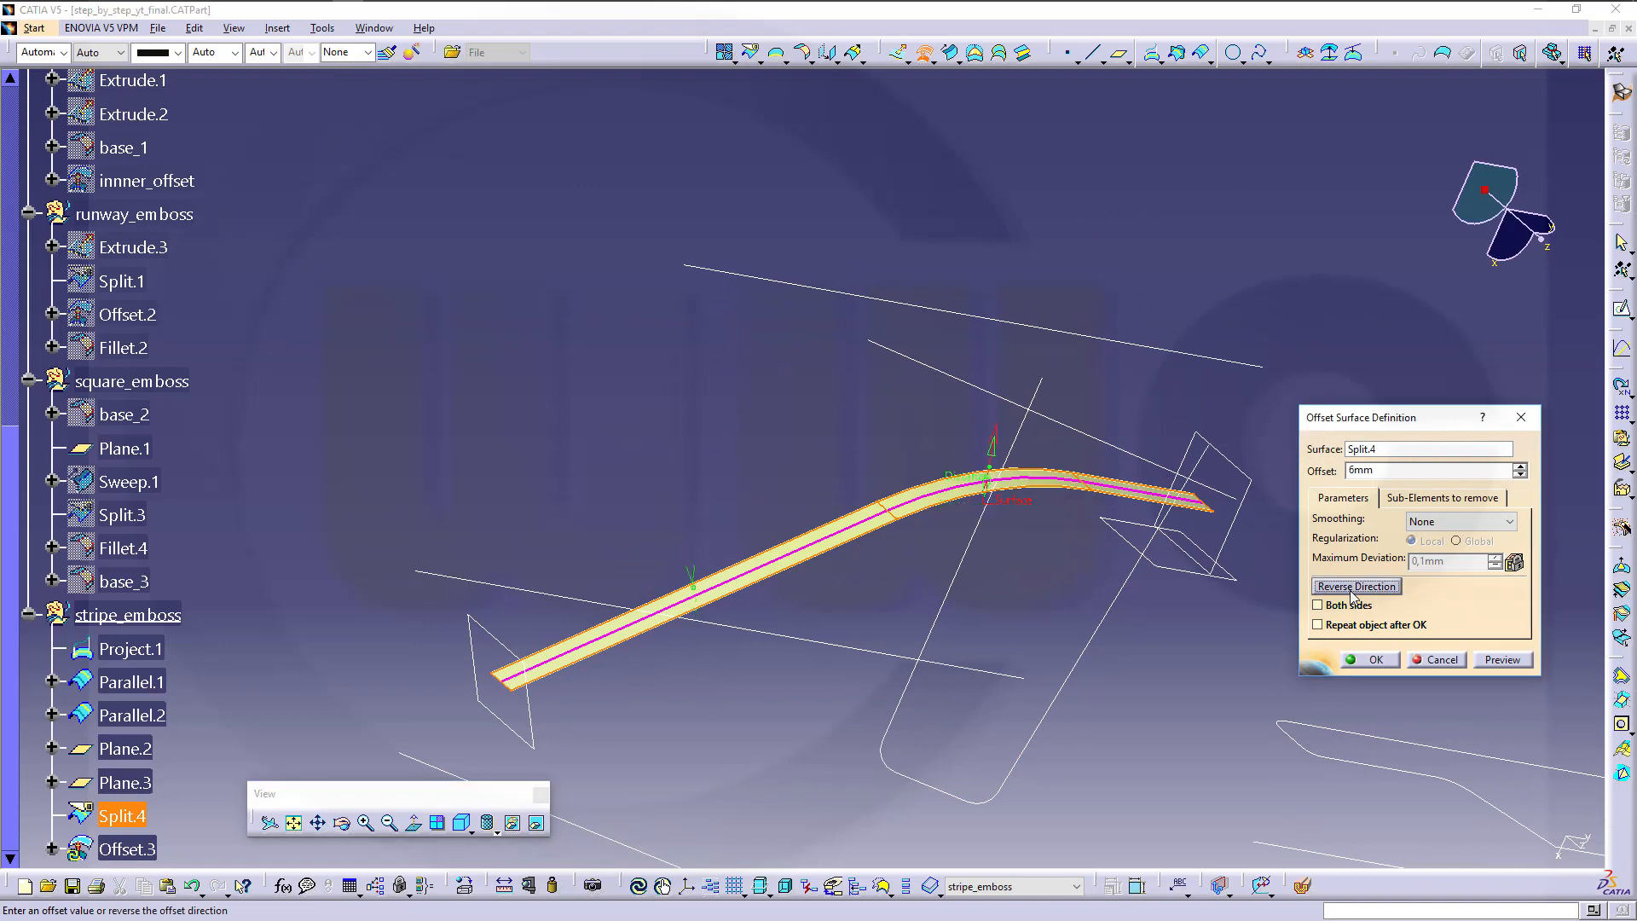
double_click(1395, 467)
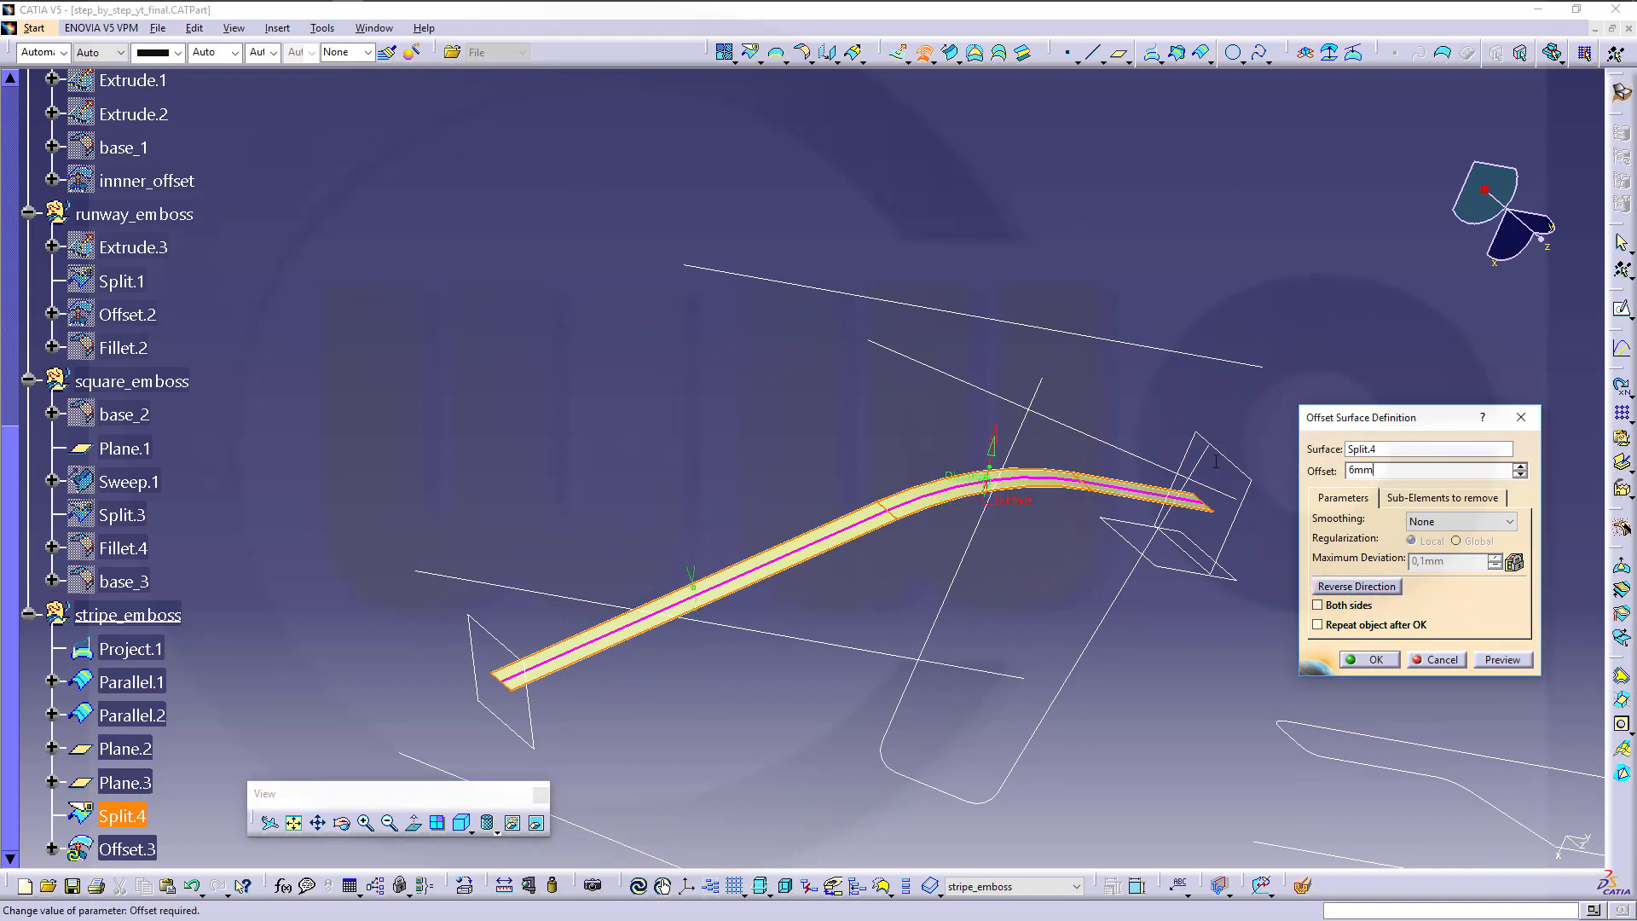
type("4")
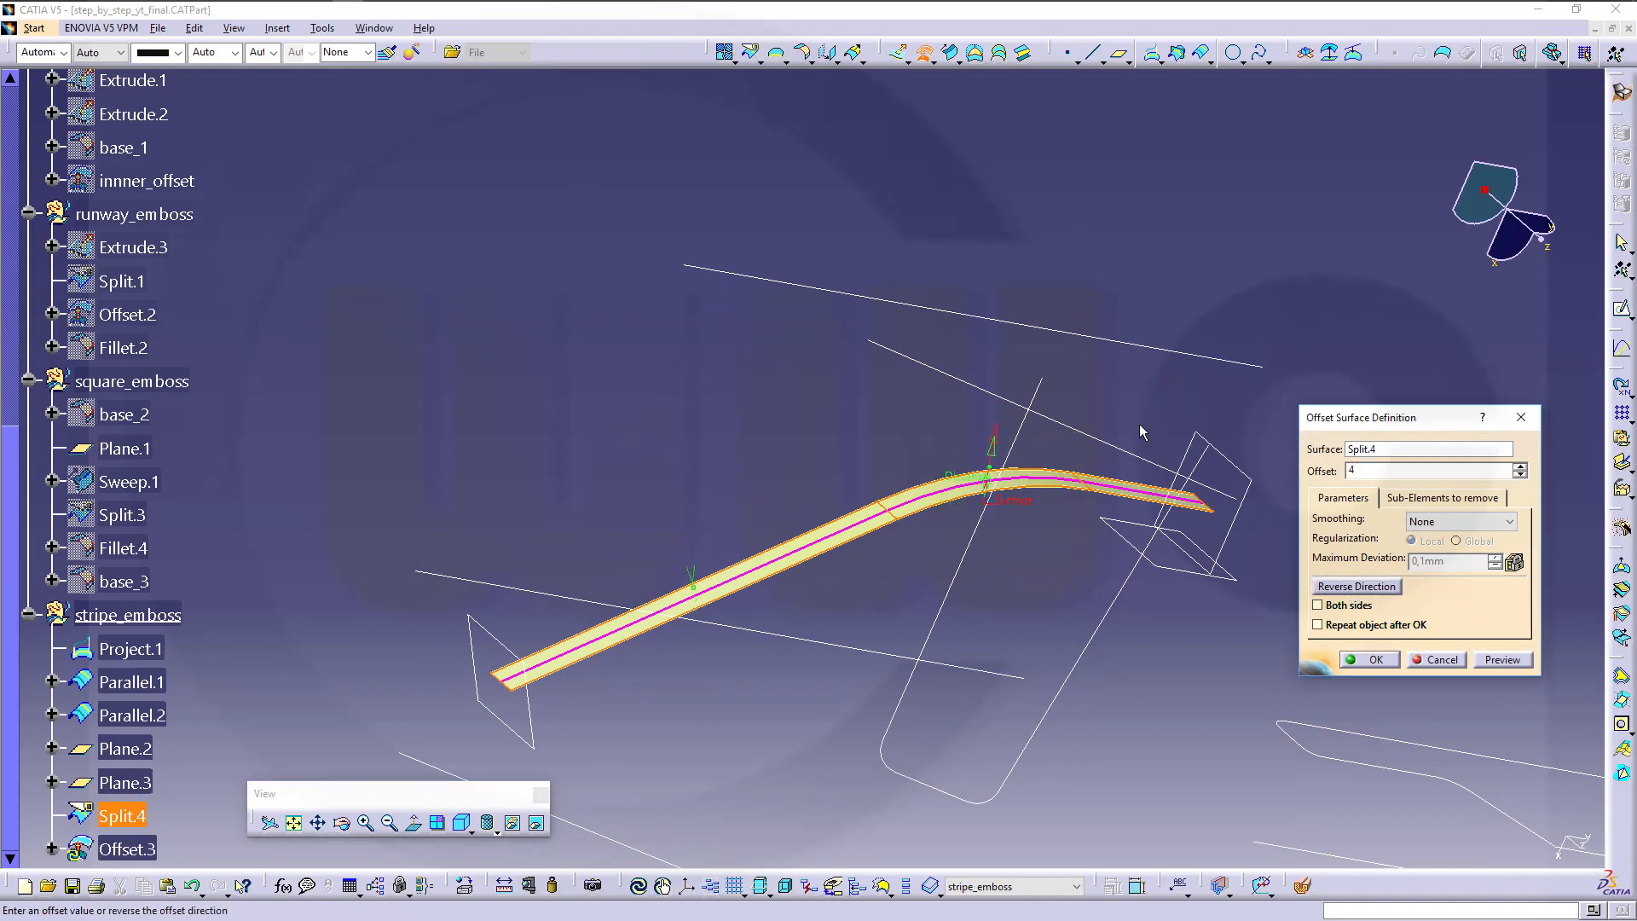
key("Return")
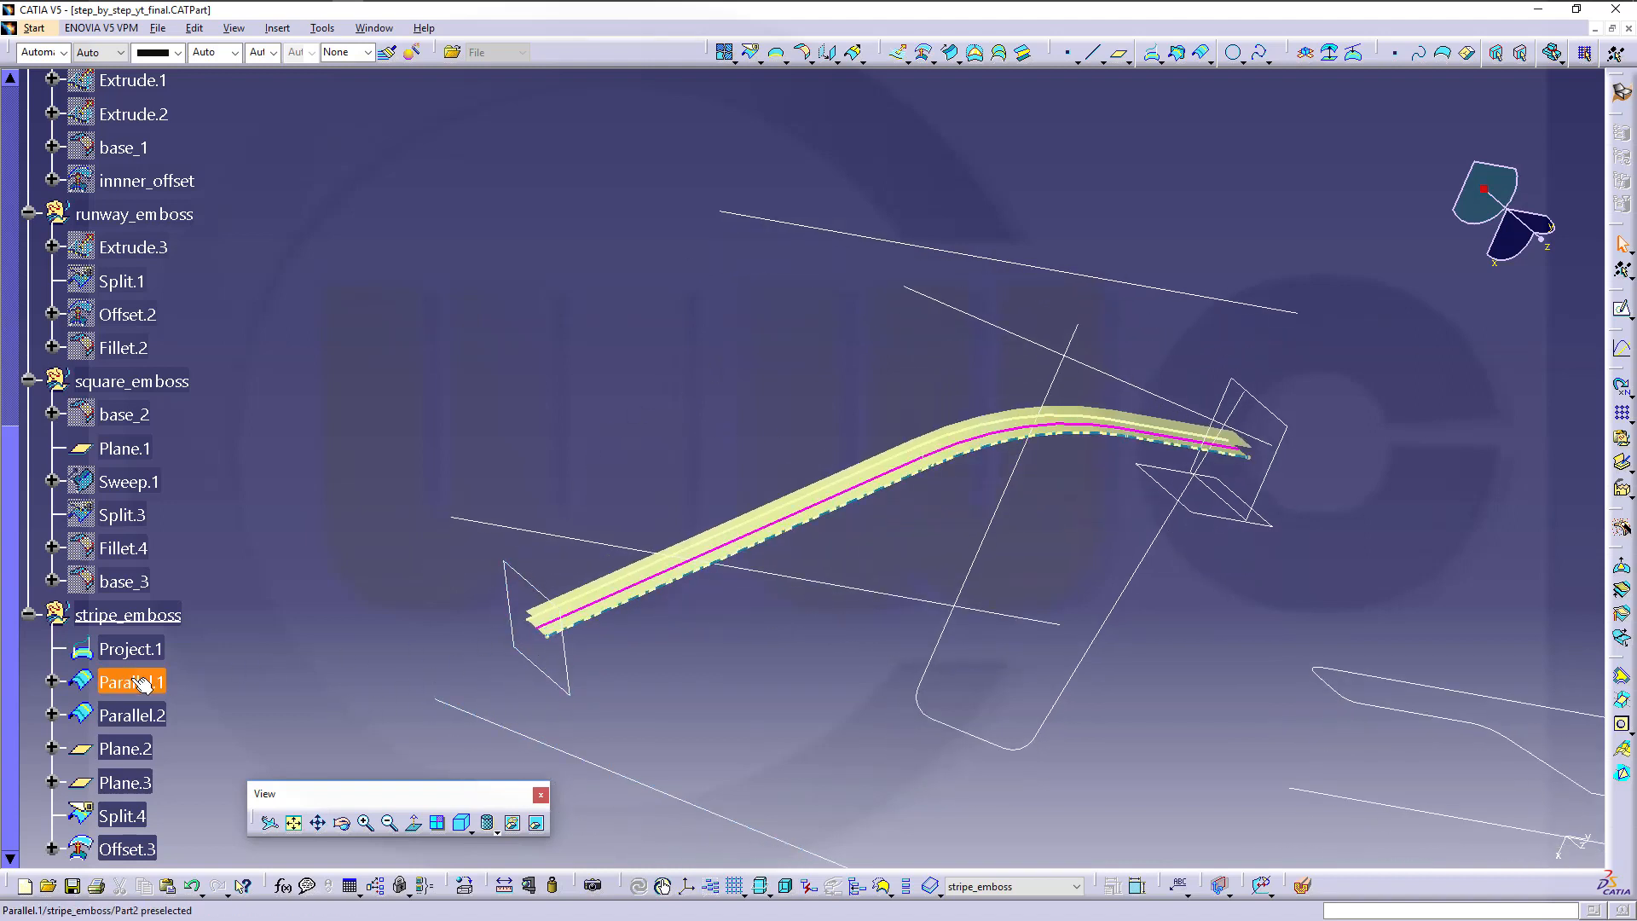
Hide the original Split.4 surface so only its offset copy is shown
right_click(135, 818)
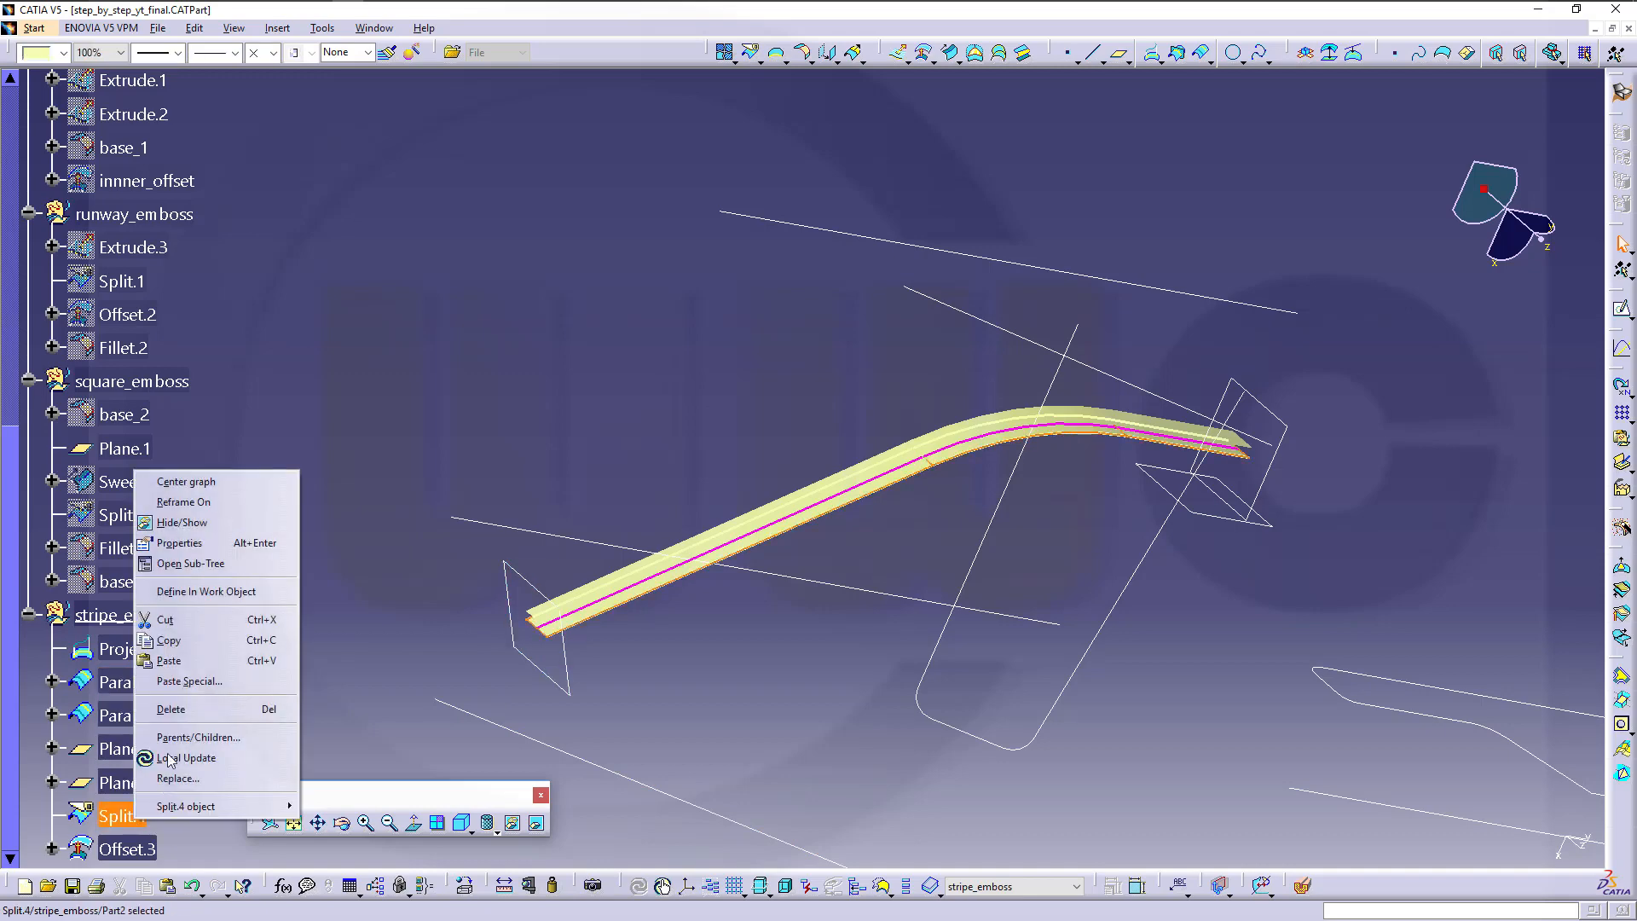
left_click(182, 523)
middle_click_drag(626, 639, 785, 441)
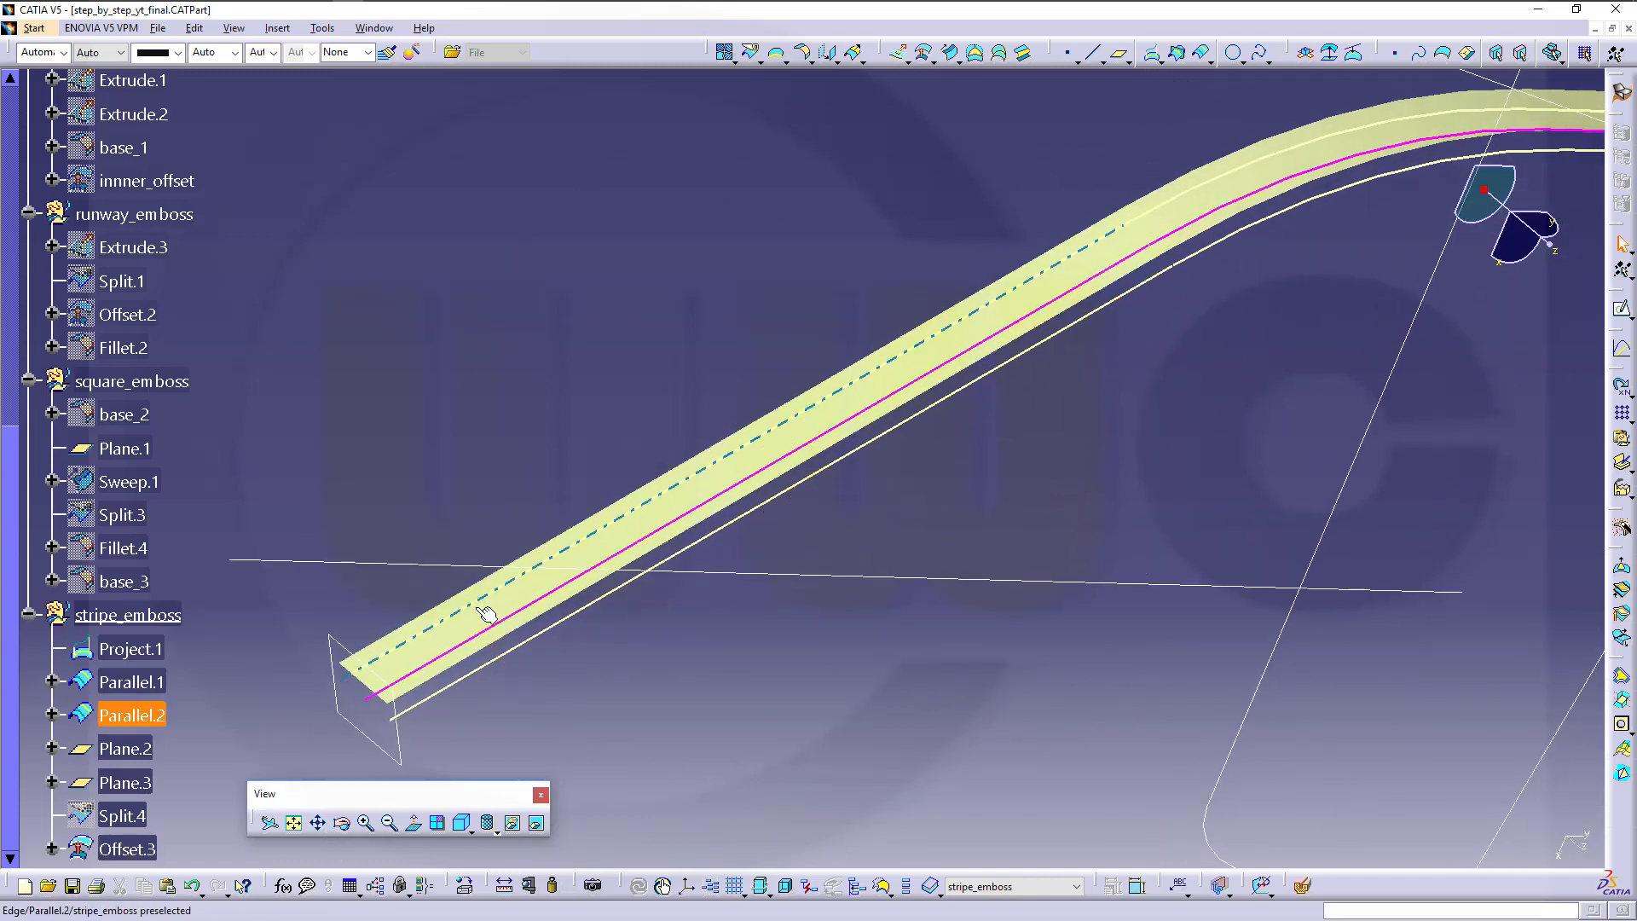
Project the Project.1 curve onto the Offset.3 surface along a direction, using the Absolute Axis System YZ plane
middle_click_drag(938, 579, 1177, 427)
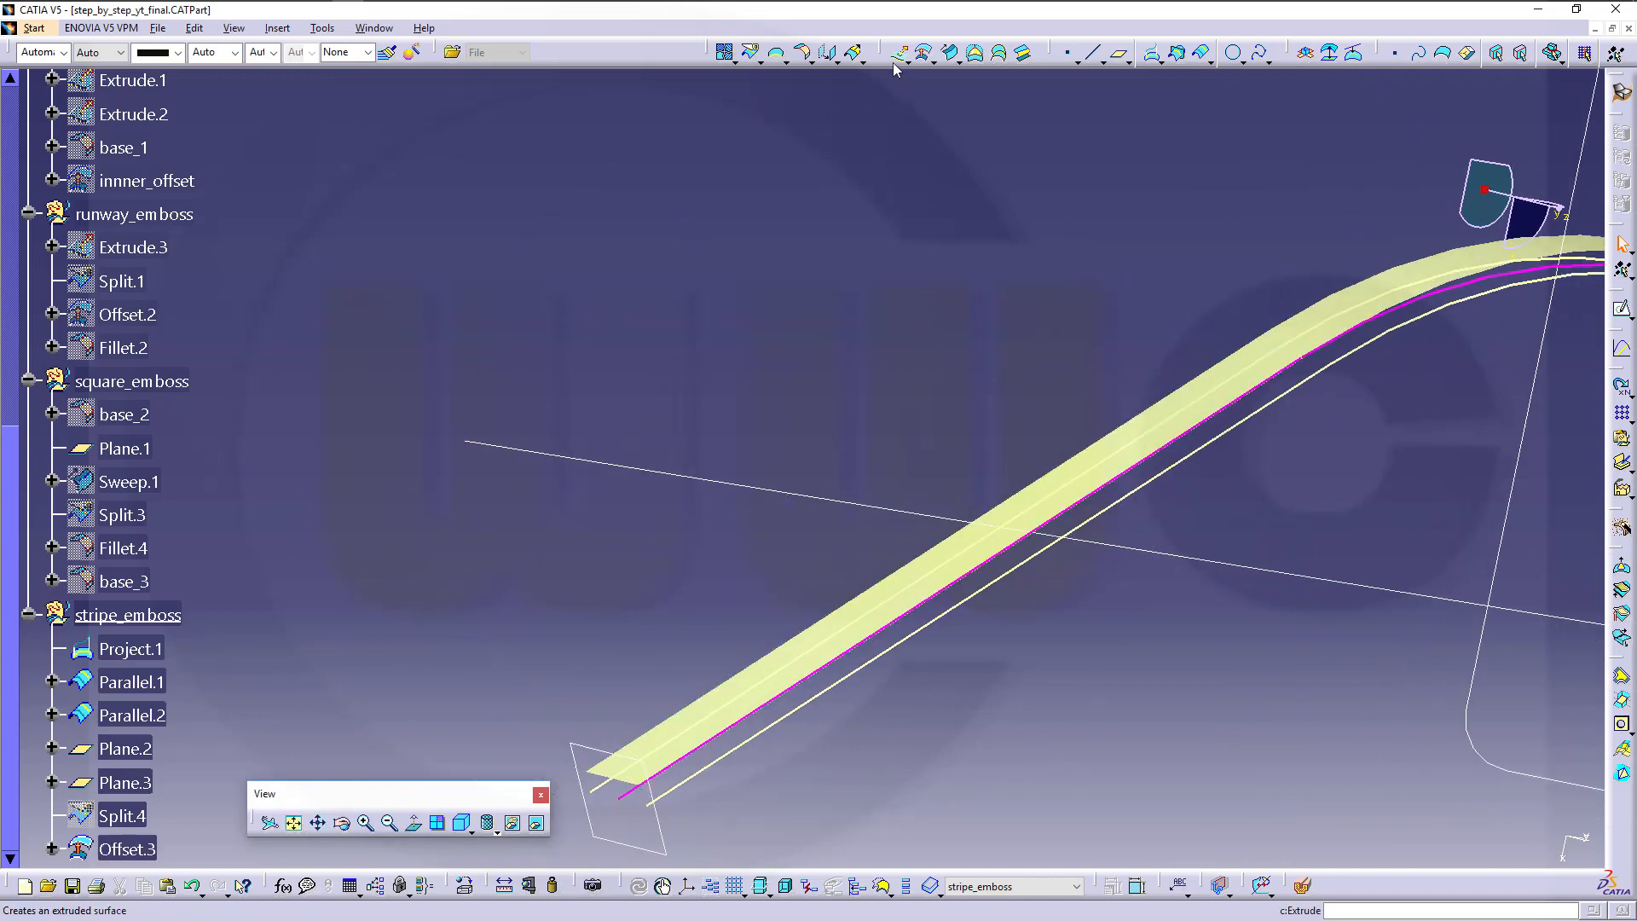
left_click(1152, 52)
left_click(628, 798)
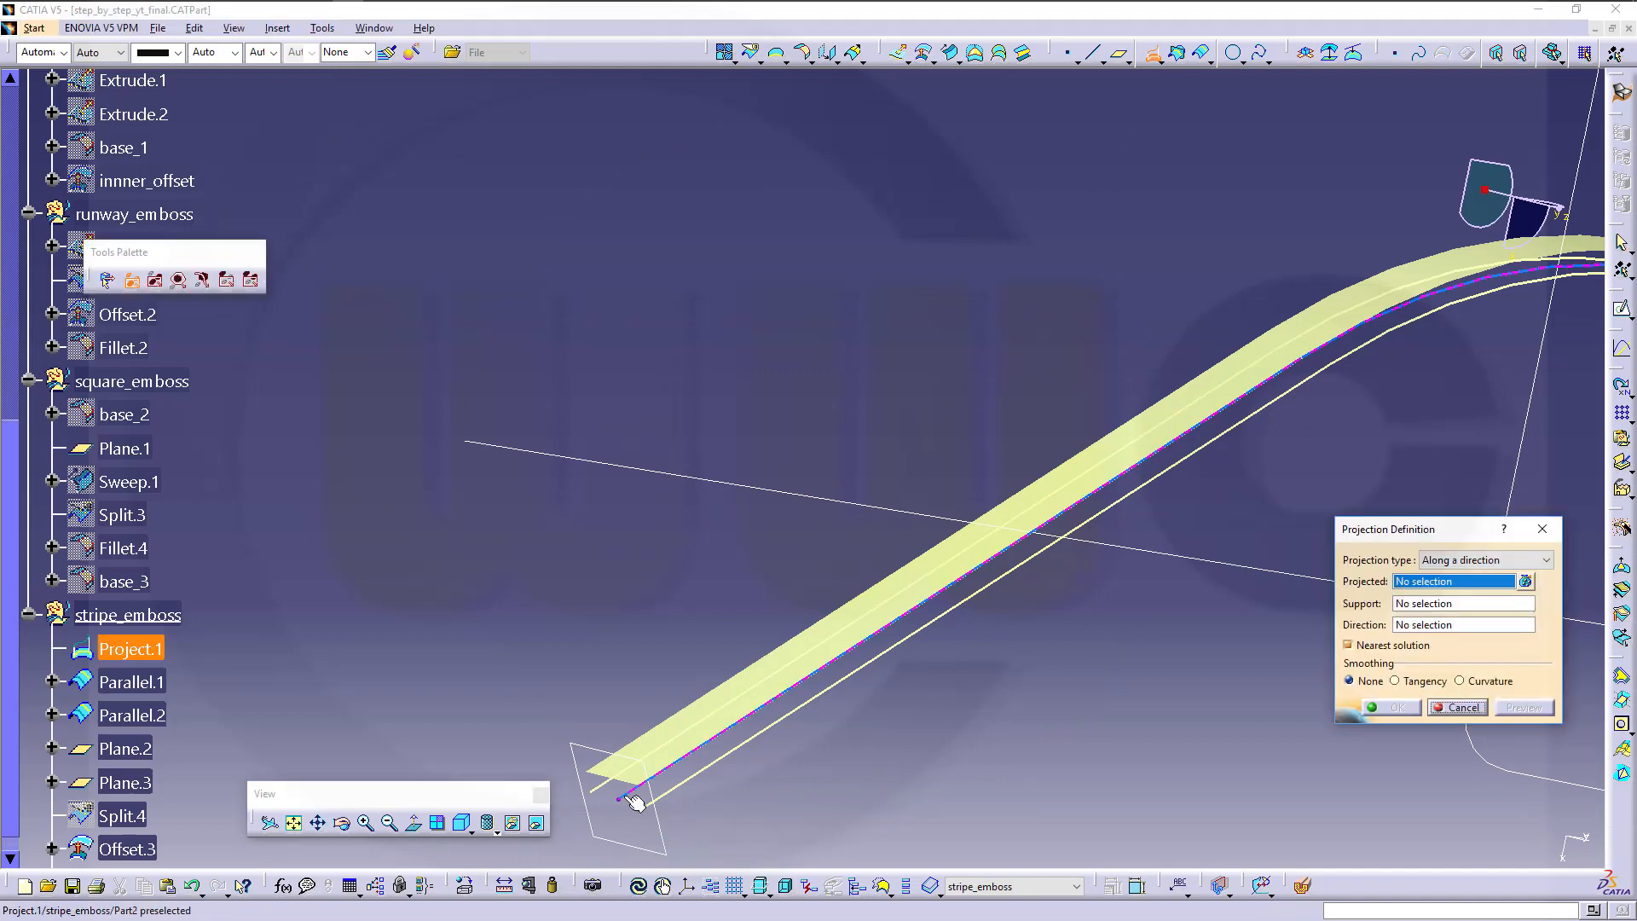
left_click(652, 740)
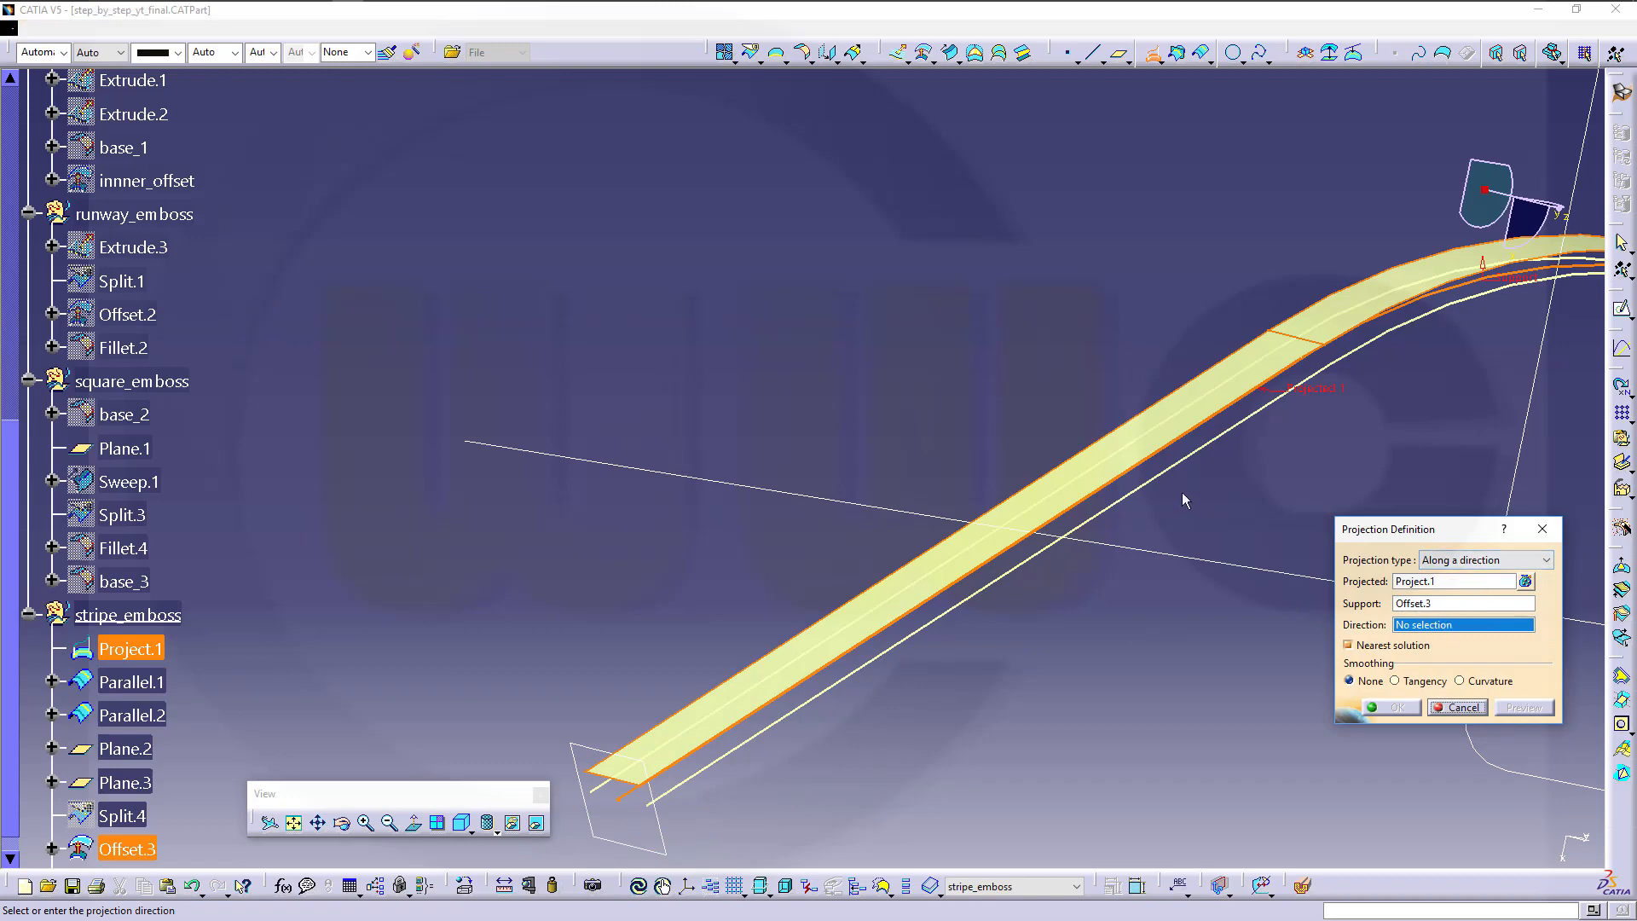
middle_click_drag(1184, 501, 877, 406, "ctrl")
middle_click_drag(837, 328, 896, 546)
middle_click_drag(745, 340, 1122, 376)
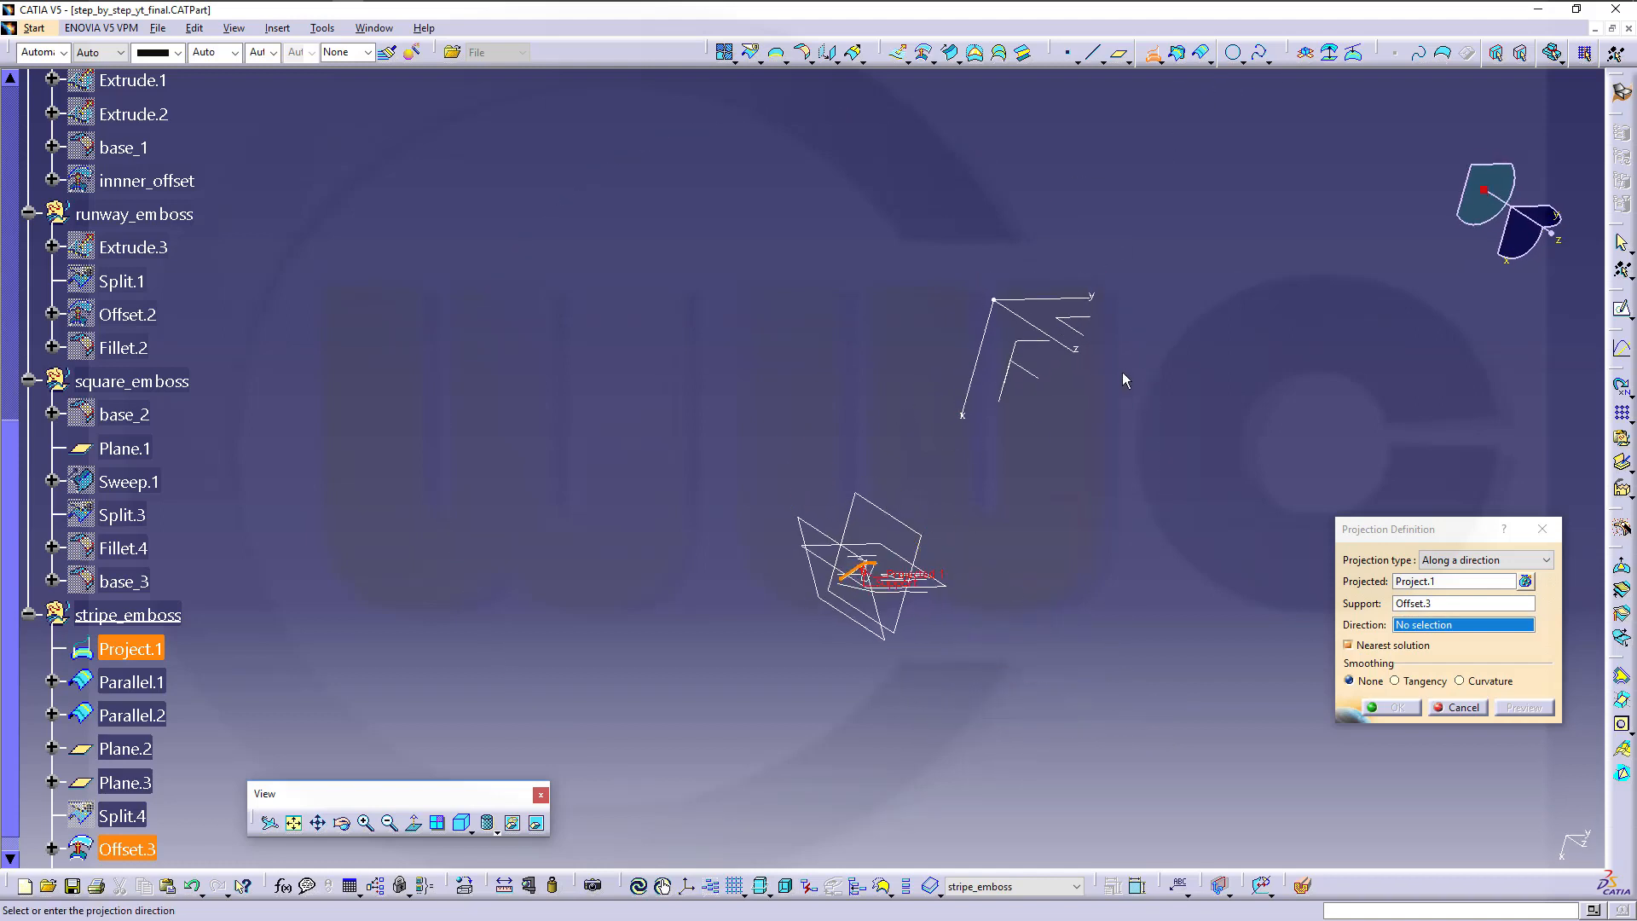
left_click(1095, 320)
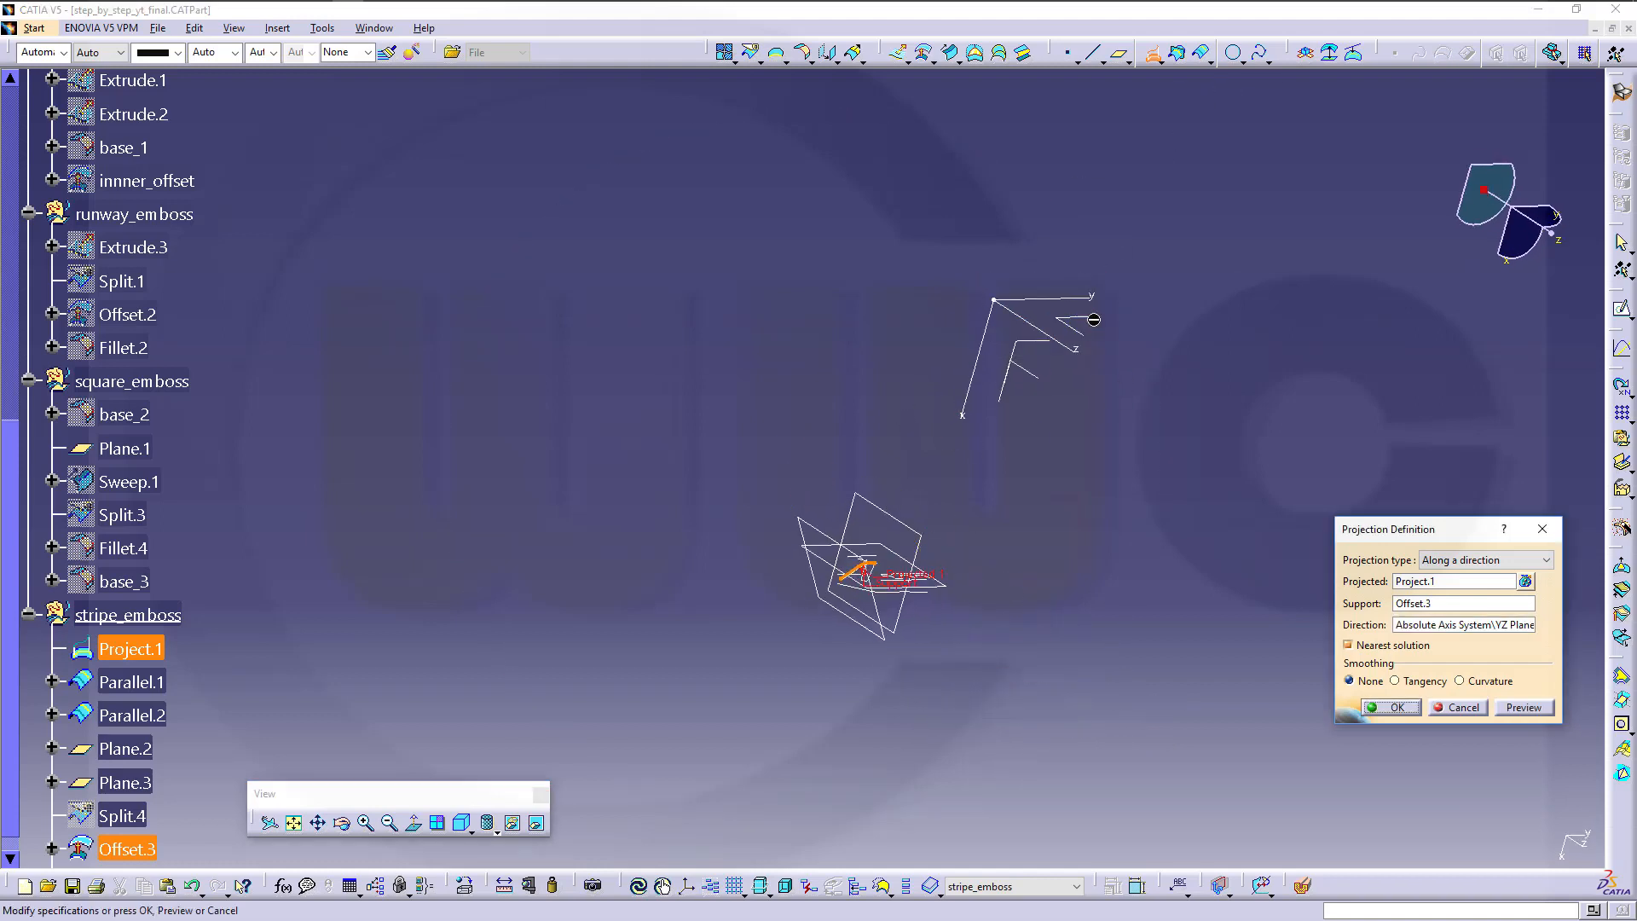
left_click(1393, 708)
Colour the Project.2 curve green and give it a thicker line
middle_click_drag(1024, 589, 760, 303)
middle_click_drag(844, 446, 751, 299)
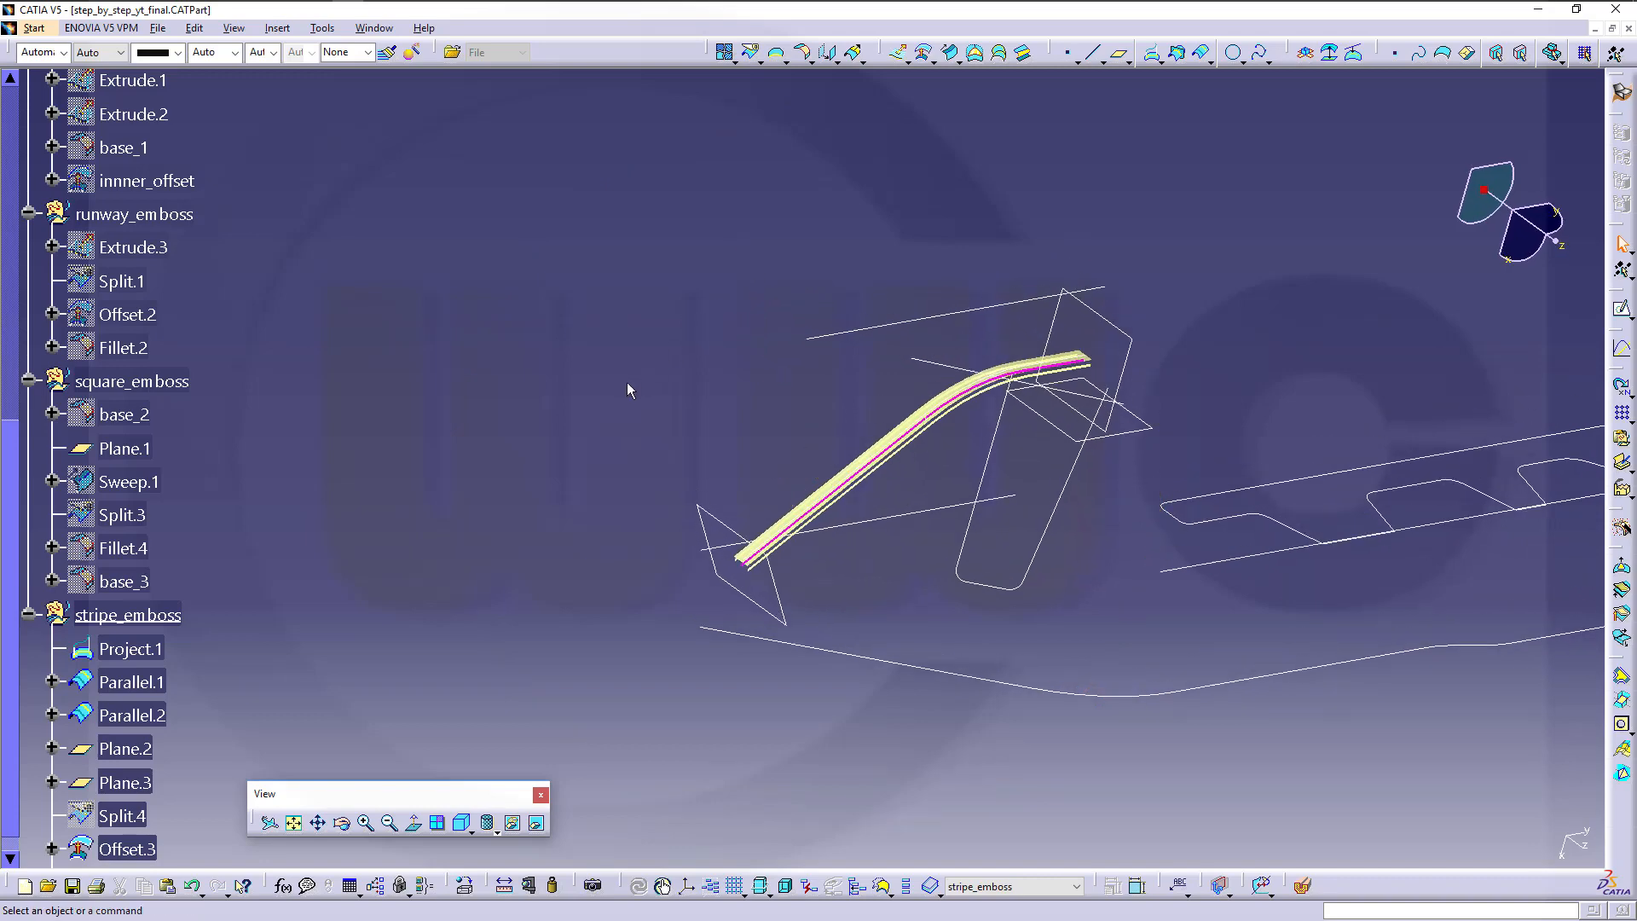
middle_click_drag(627, 382, 440, 414)
scroll(244, 636, "down", 3)
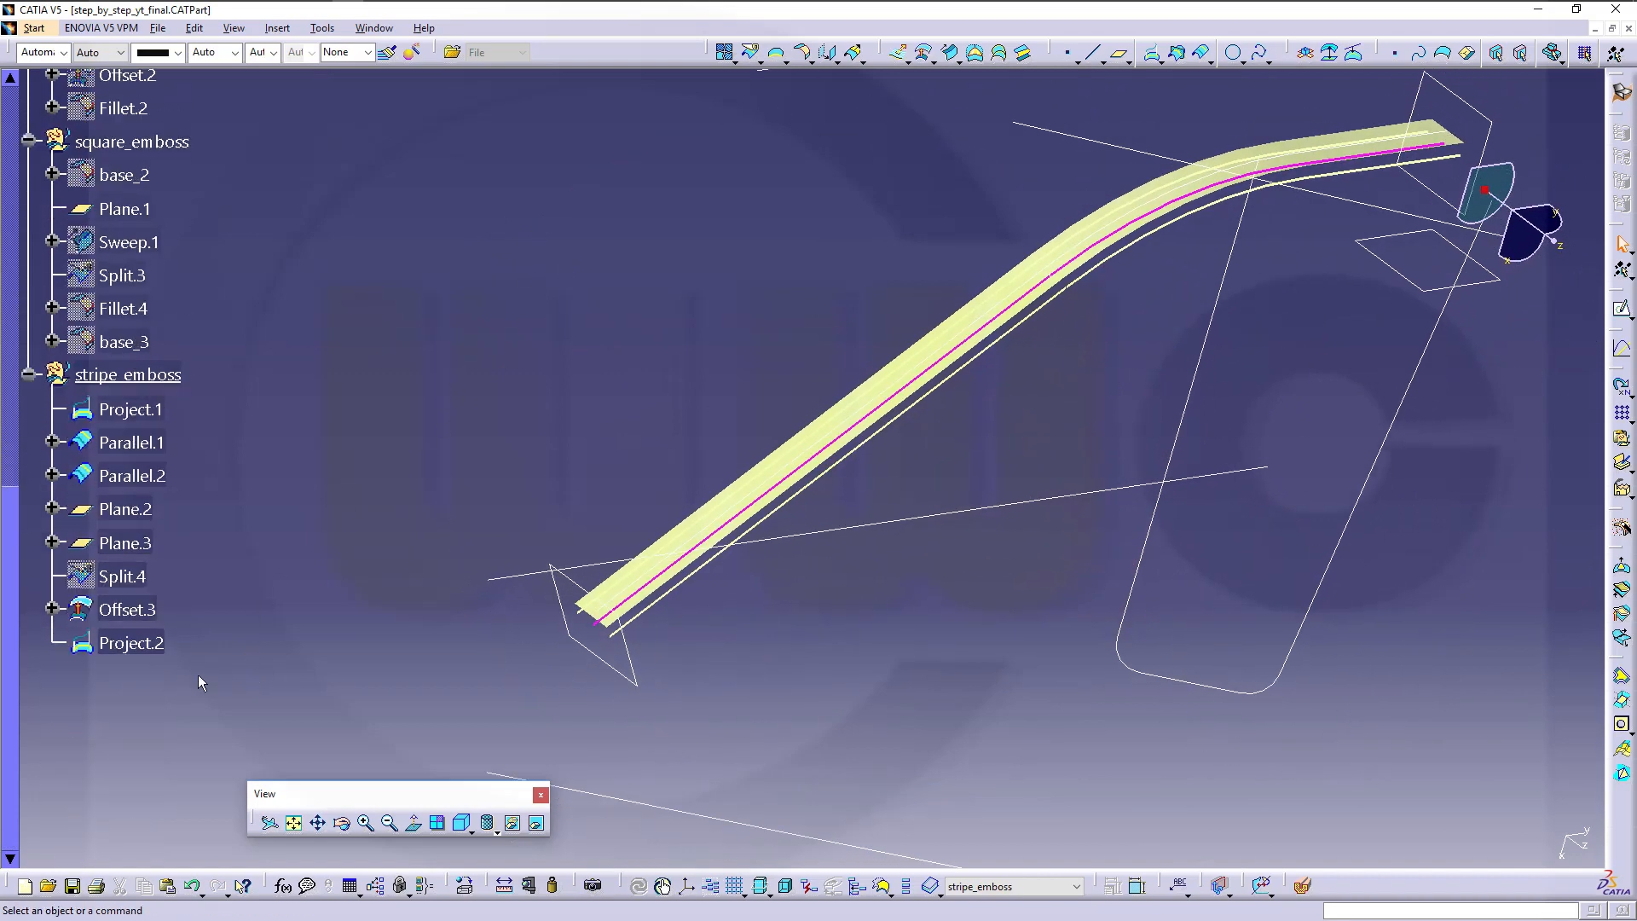
left_click(109, 642)
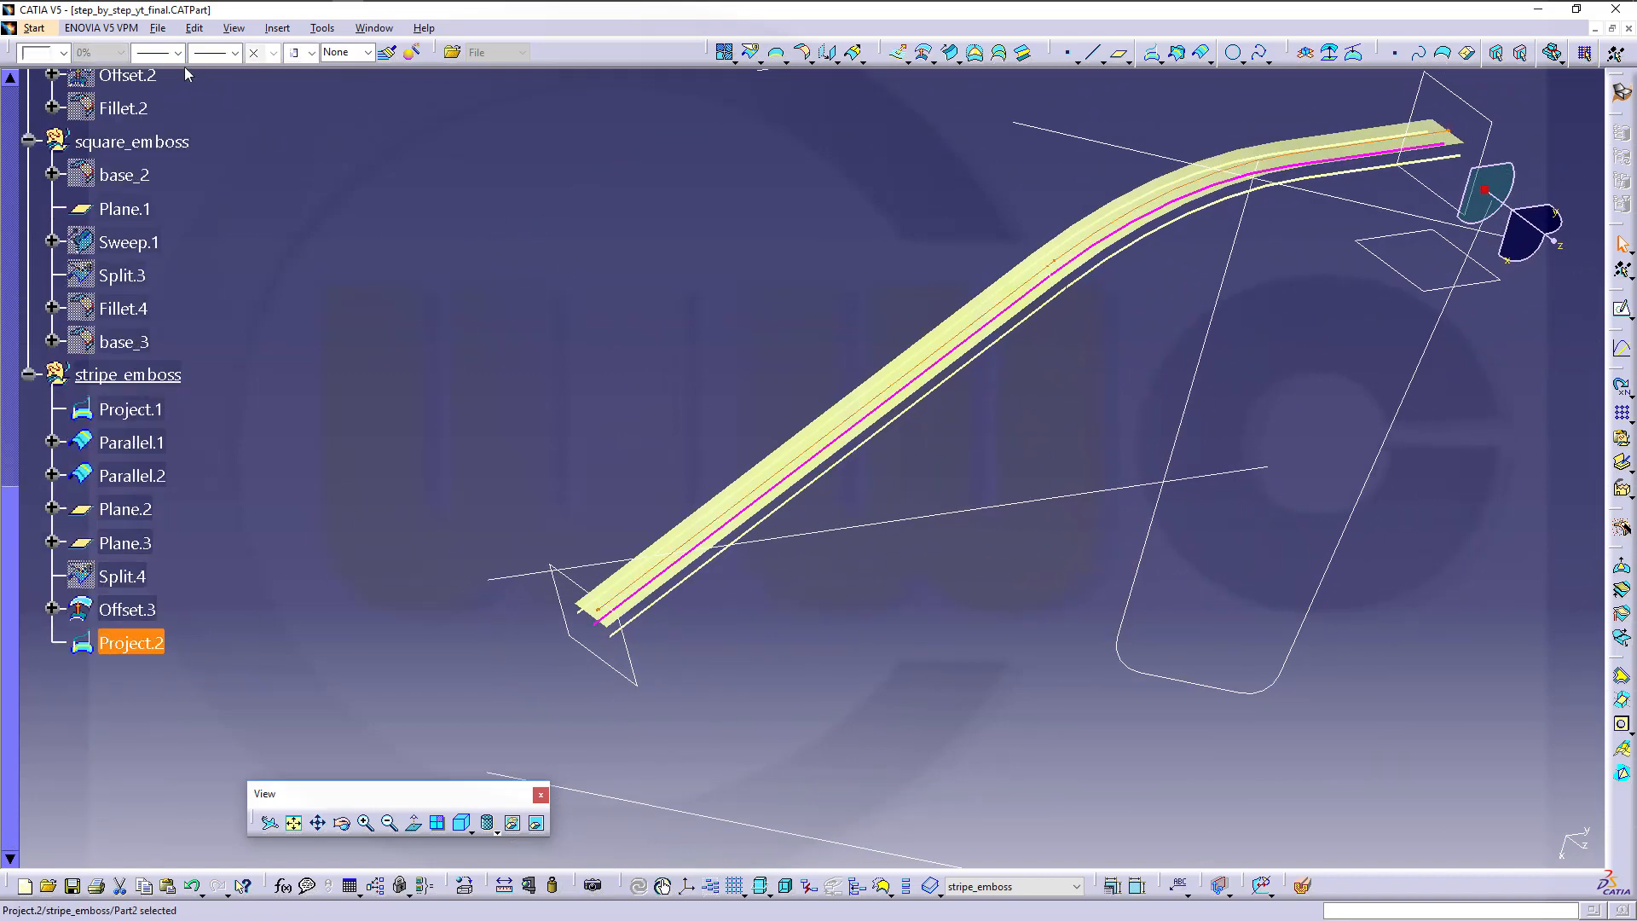
left_click(63, 53)
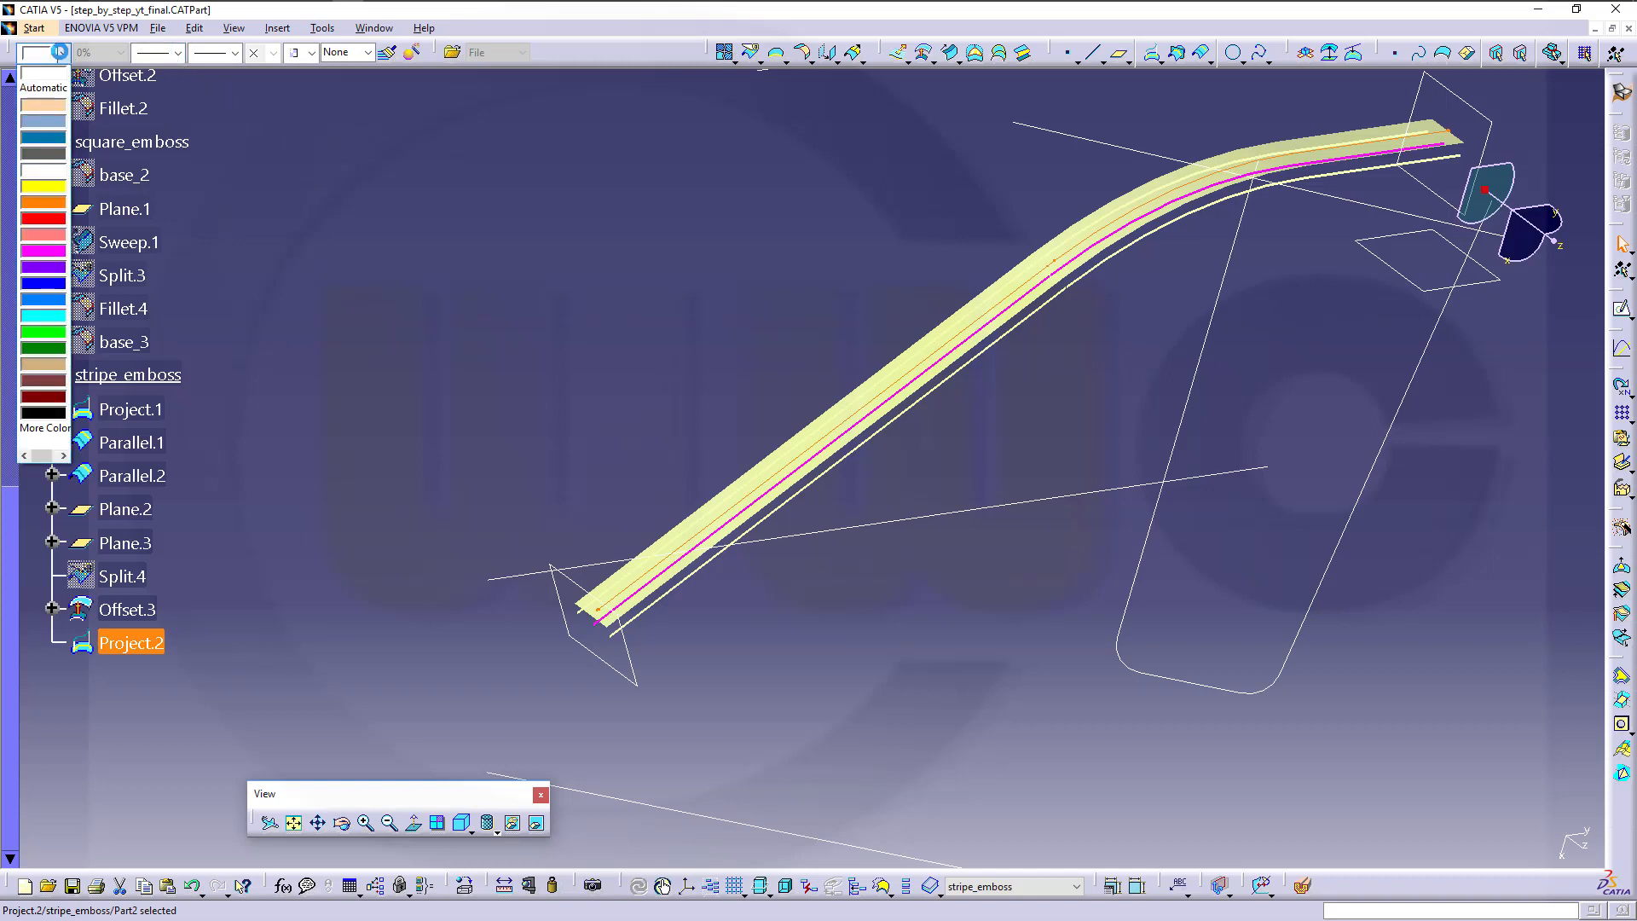
left_click(42, 333)
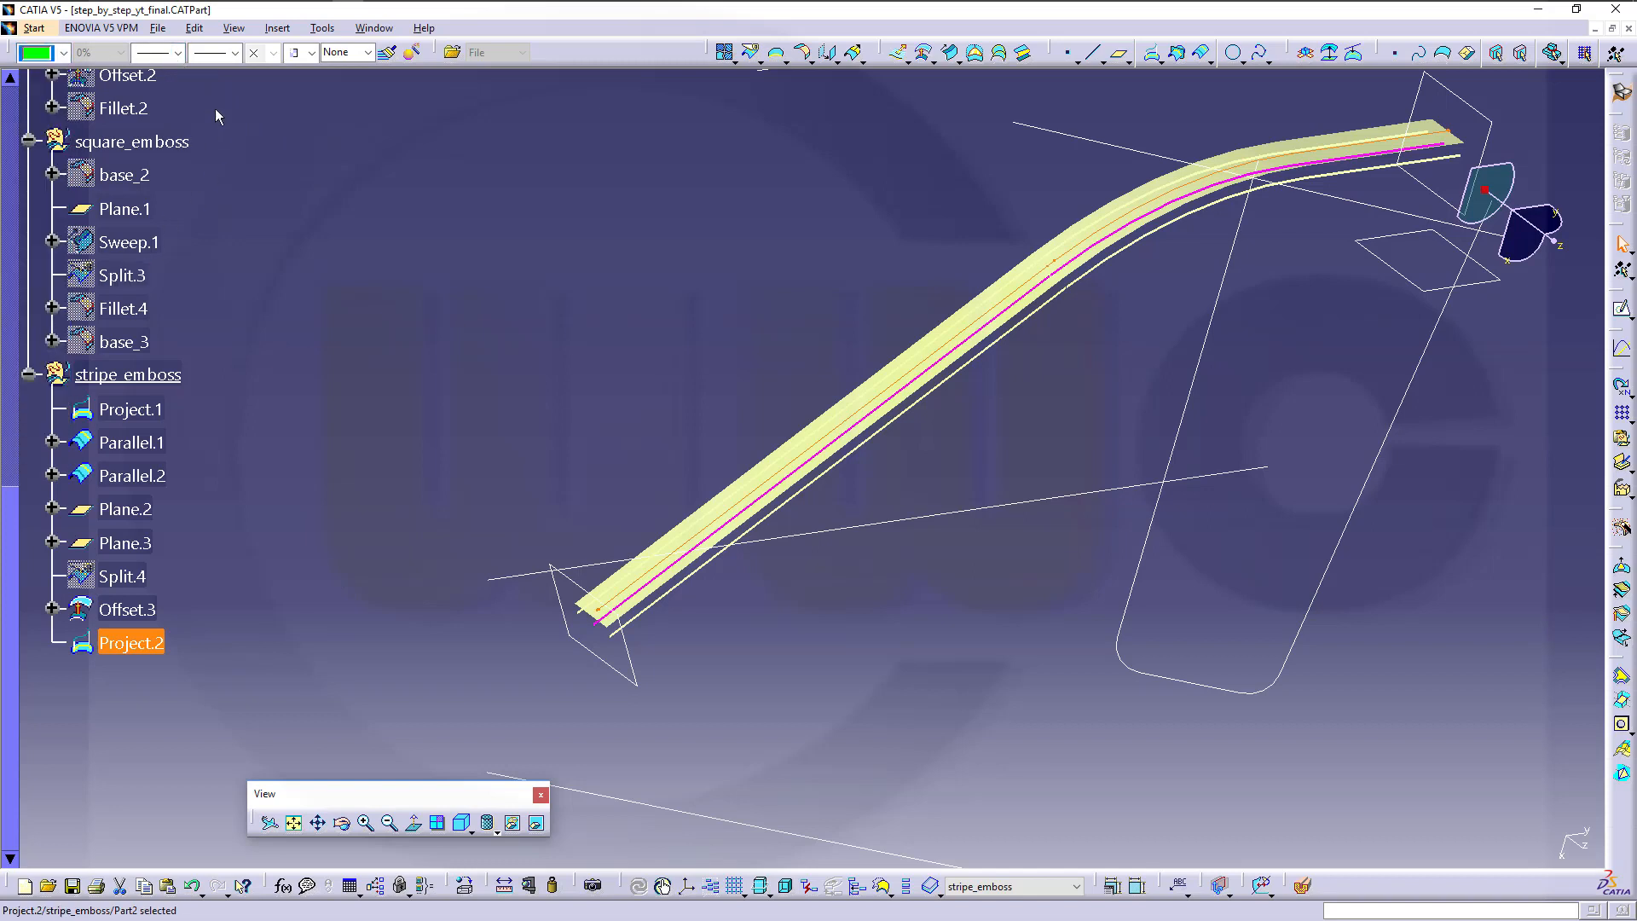
left_click(178, 53)
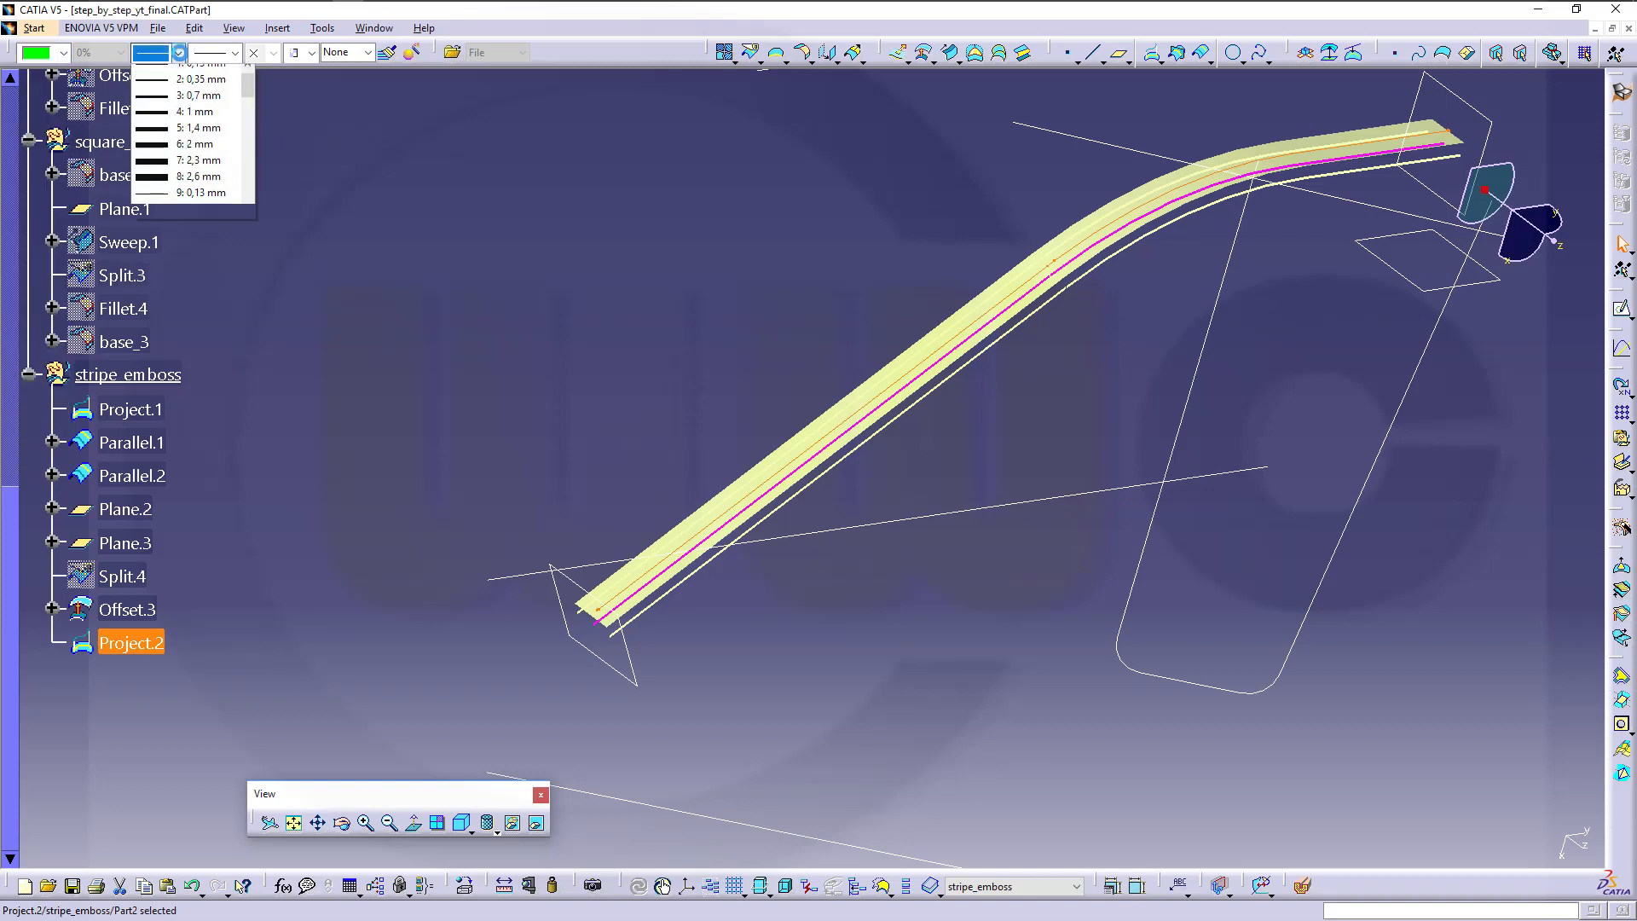
left_click(197, 137)
left_click(534, 316)
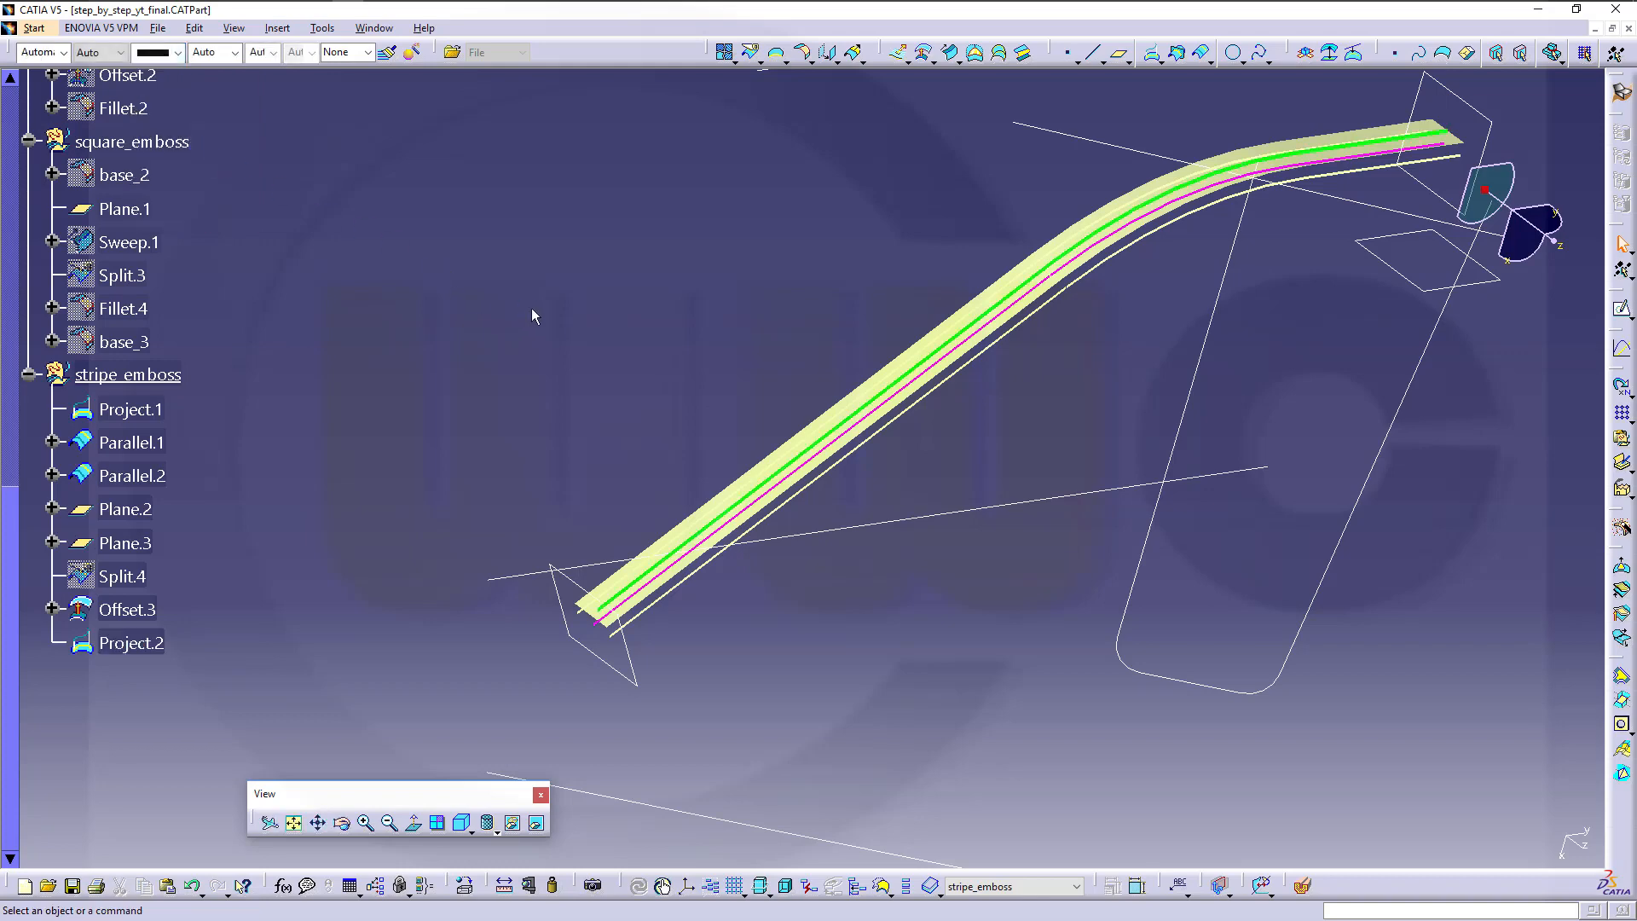
Create a parallel curve of Project.2 on the Offset.3 surface at a constant distance of 6 mm
middle_click_drag(534, 316, 563, 365)
mouse_move(687, 440)
middle_mouse_down()
mouse_move(709, 457)
mouse_move(694, 413)
middle_mouse_up()
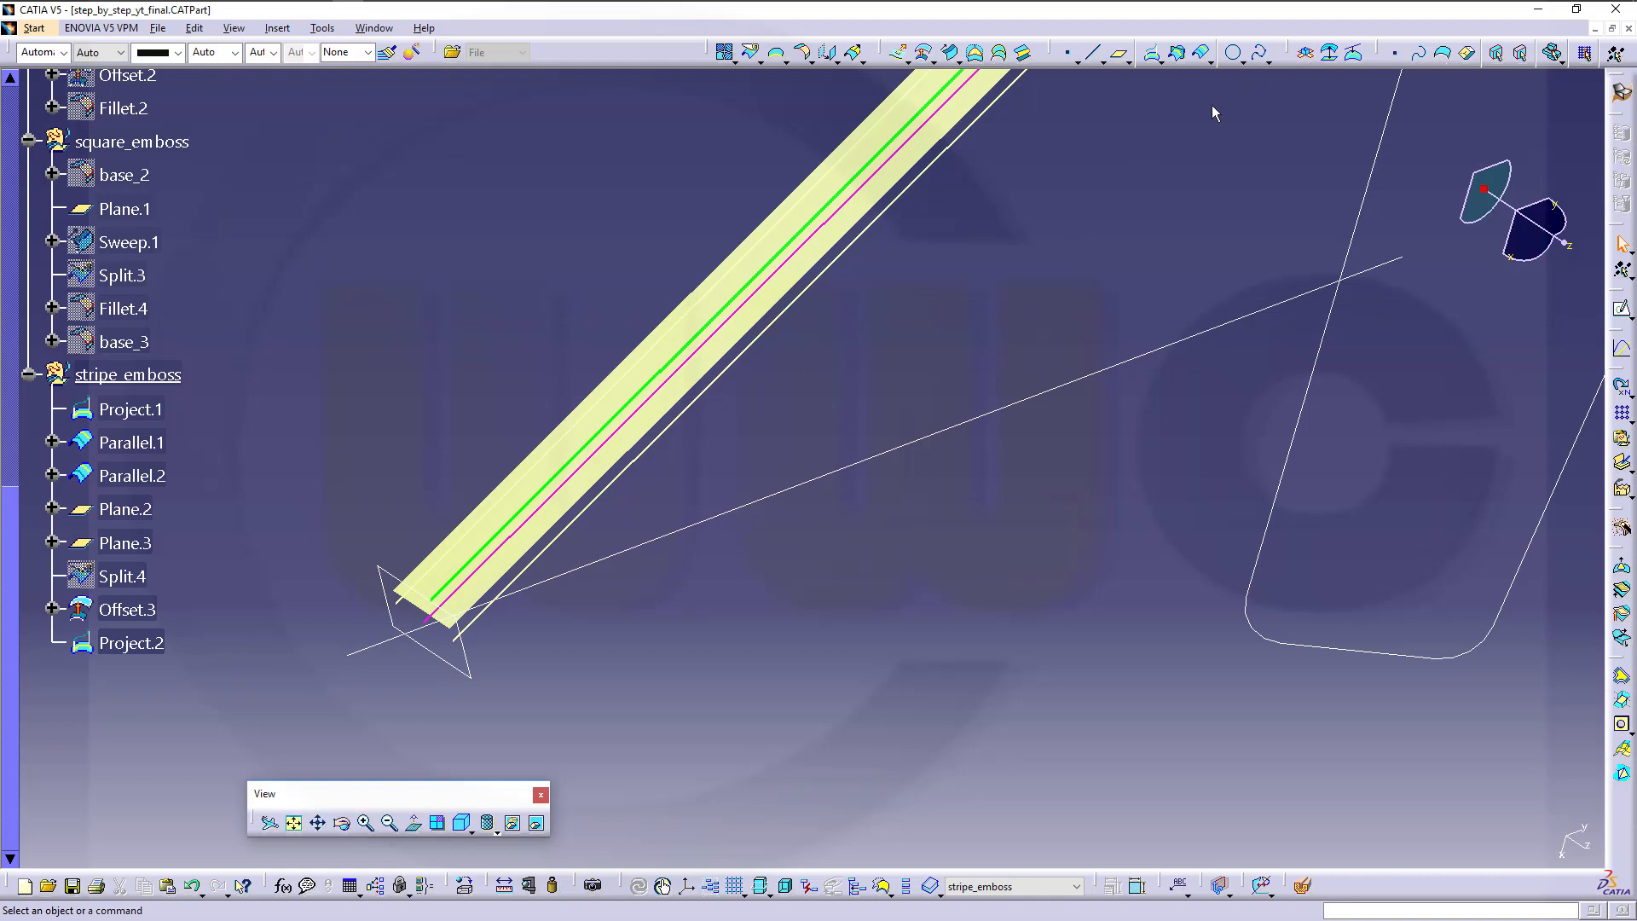
left_click(1202, 53)
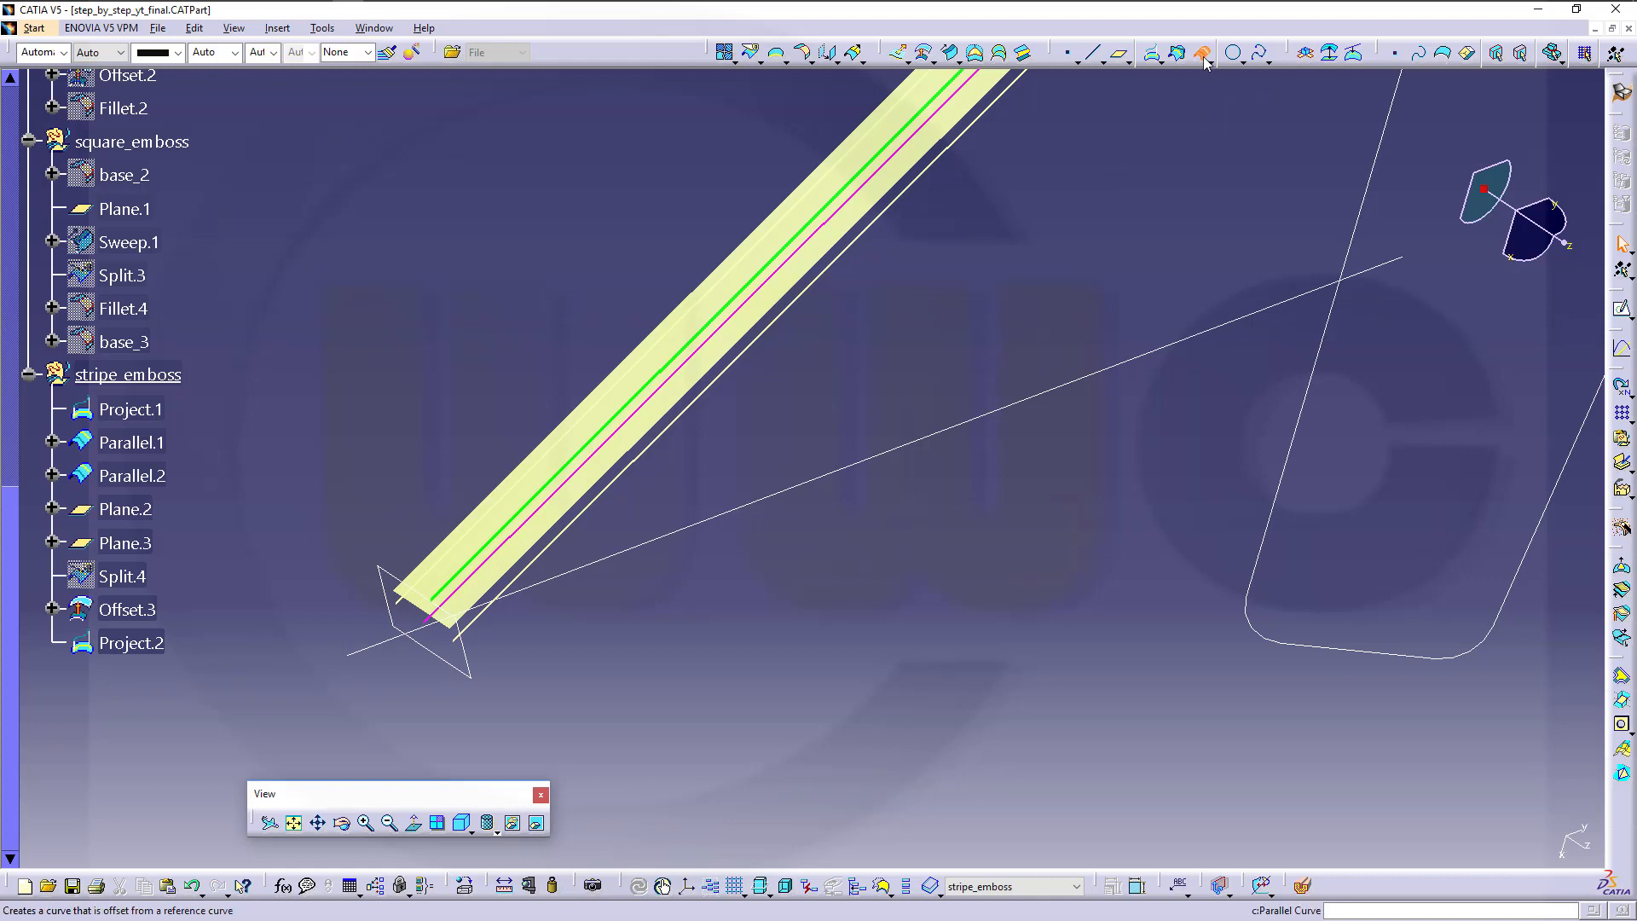
left_click(522, 514)
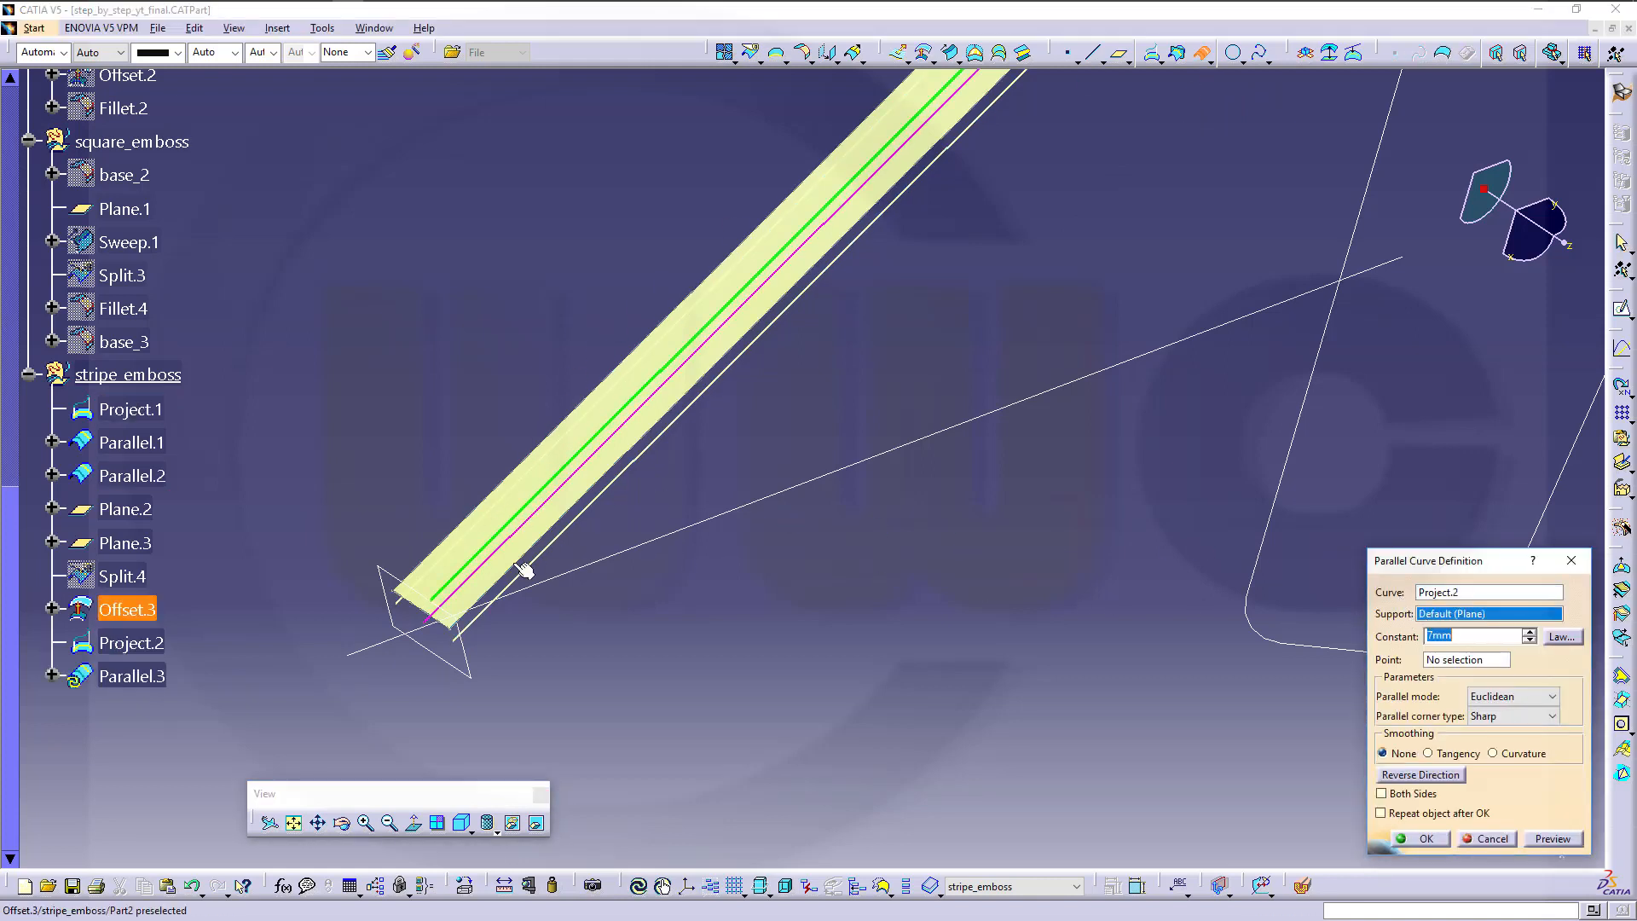
left_click(488, 591)
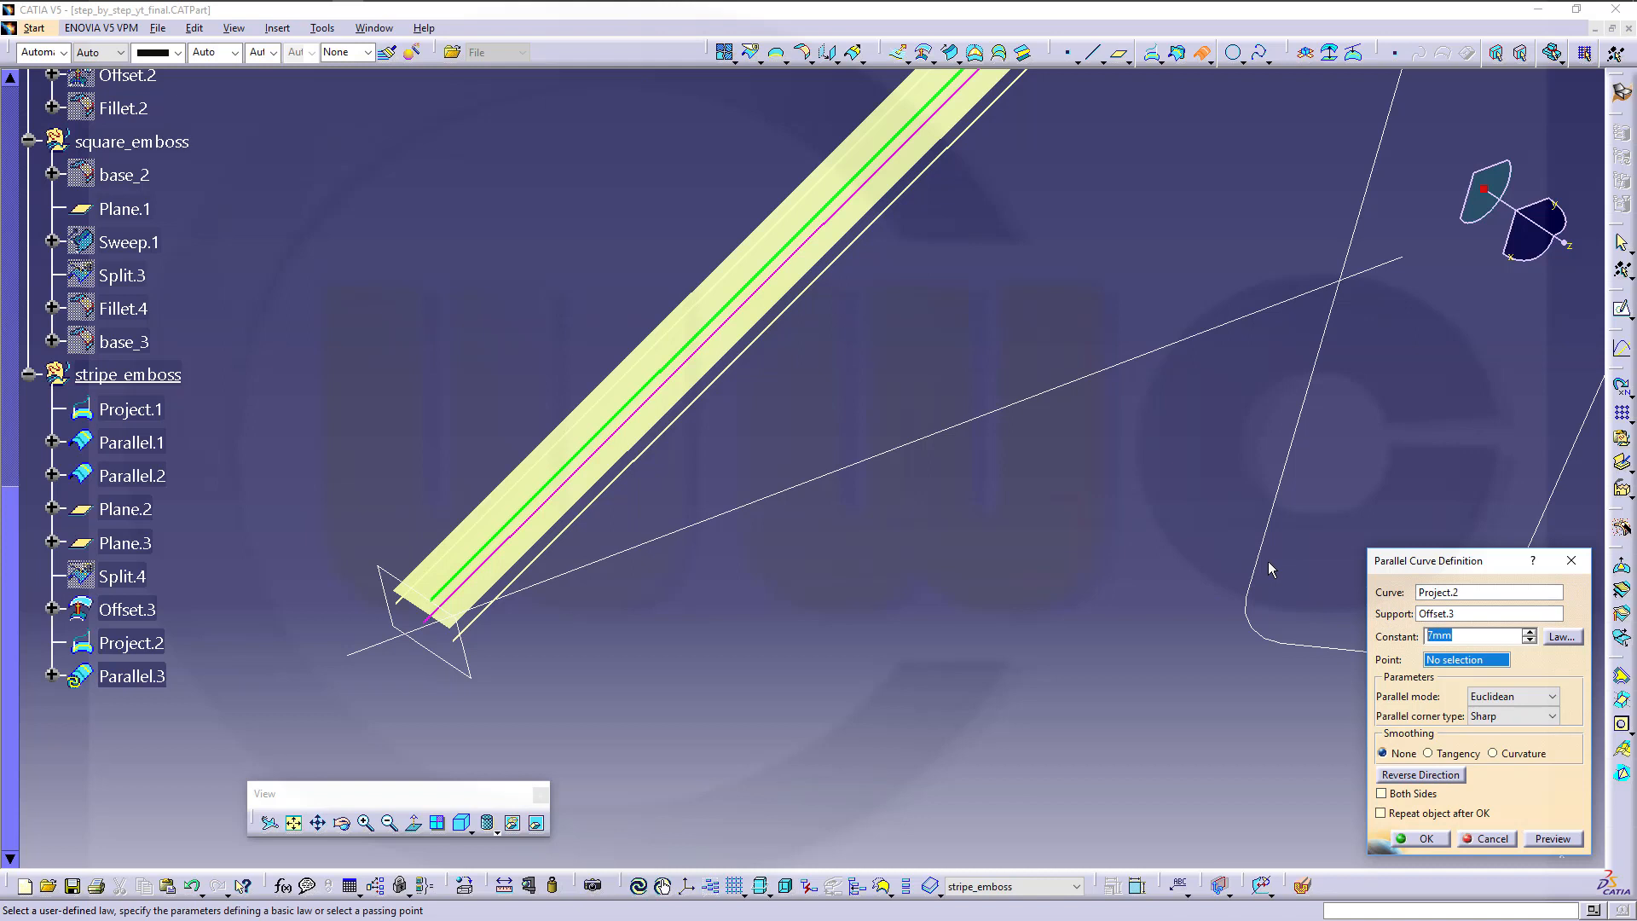
type("6")
left_click(1425, 843)
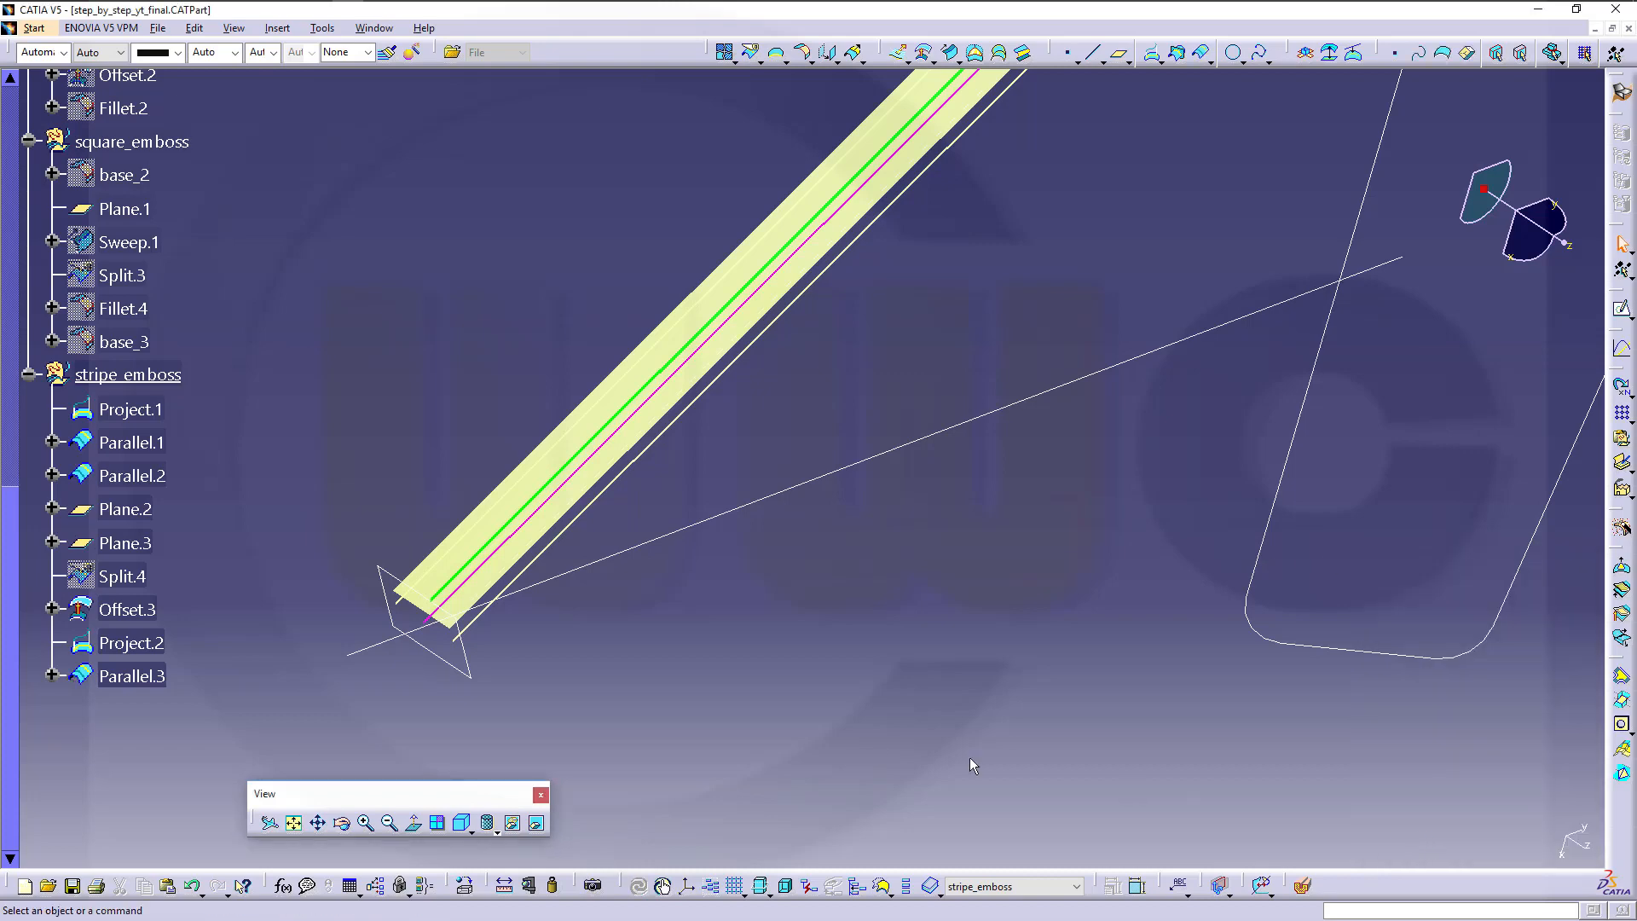
Colour the Parallel.3 curve cyan and give it a thicker line
mouse_move(578, 639)
middle_mouse_down()
mouse_move(596, 661)
mouse_move(565, 626)
middle_mouse_up()
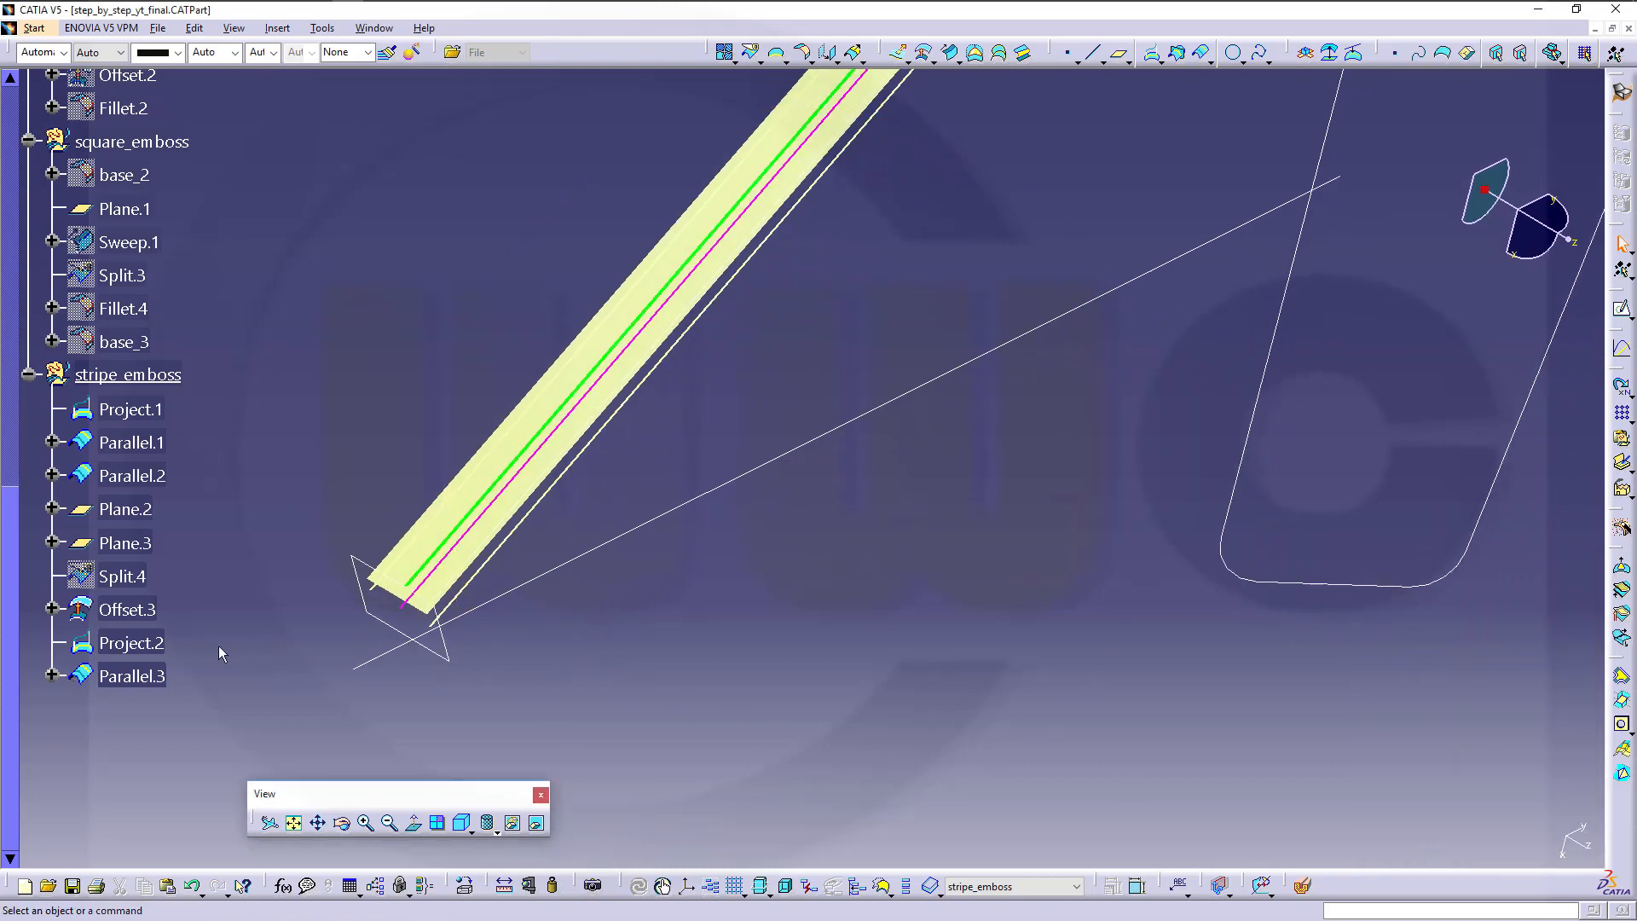
left_click(135, 675)
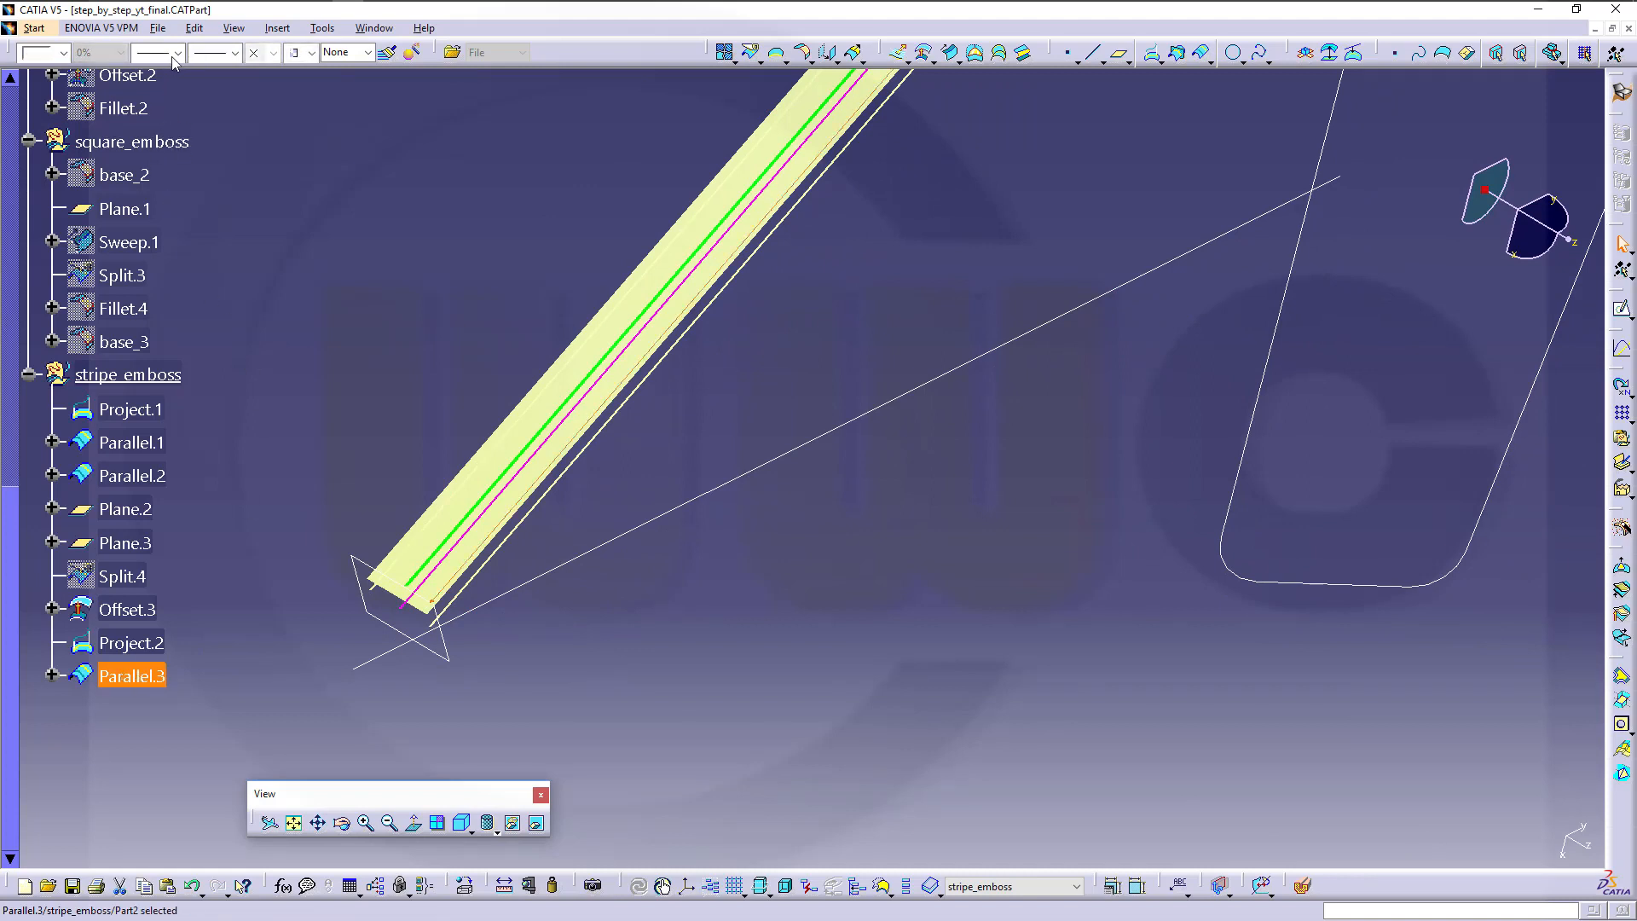
left_click(51, 54)
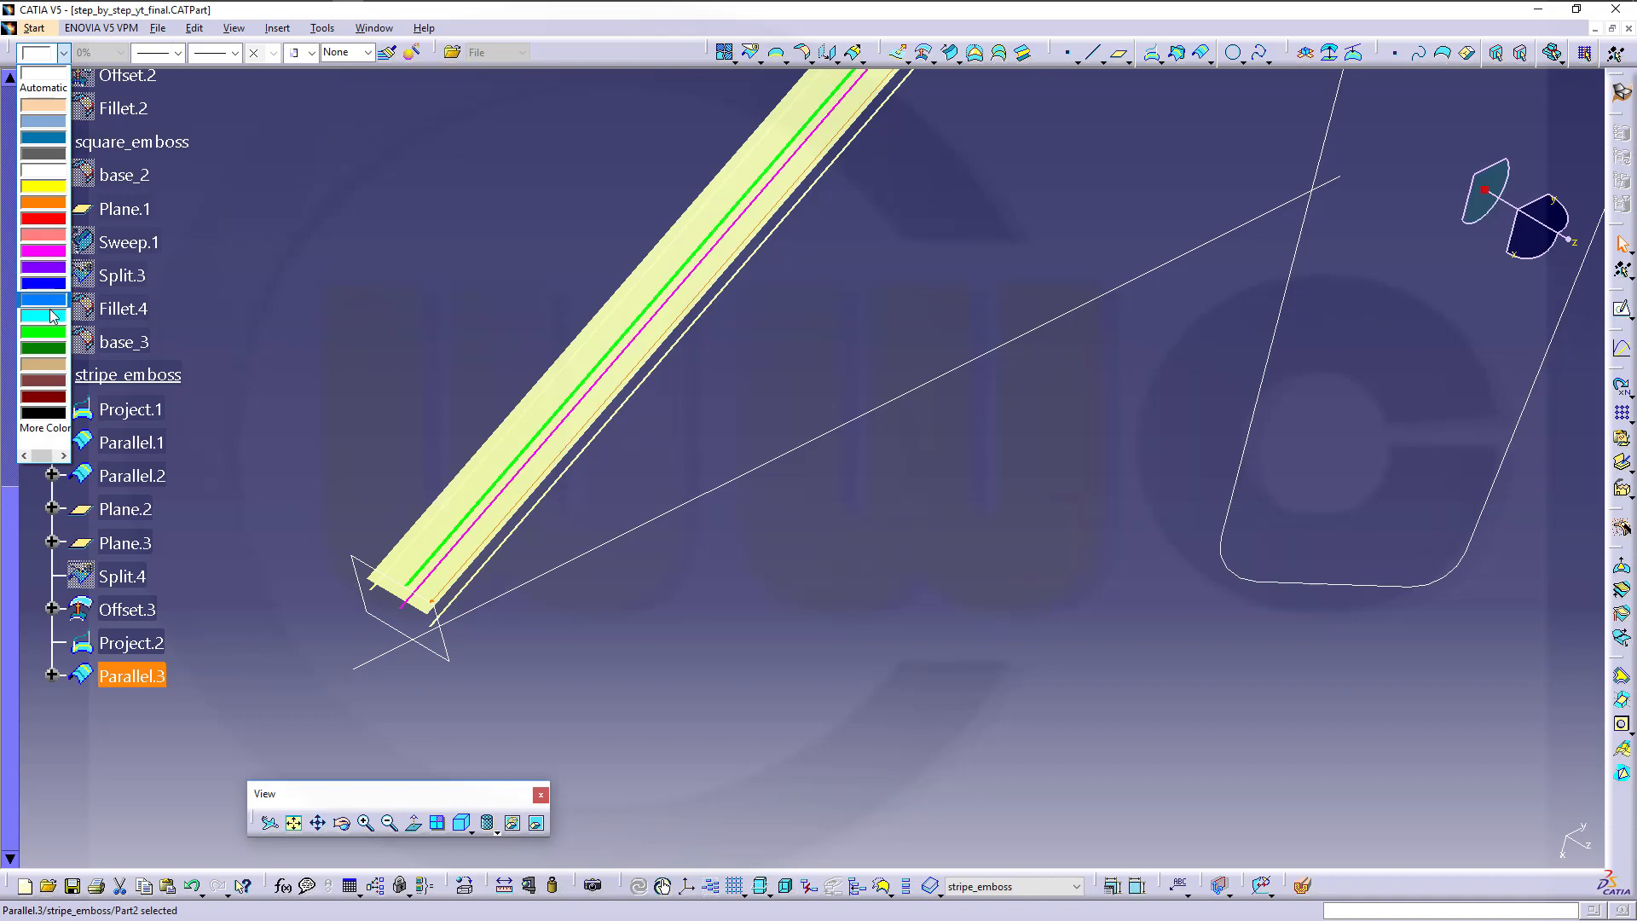
left_click(53, 317)
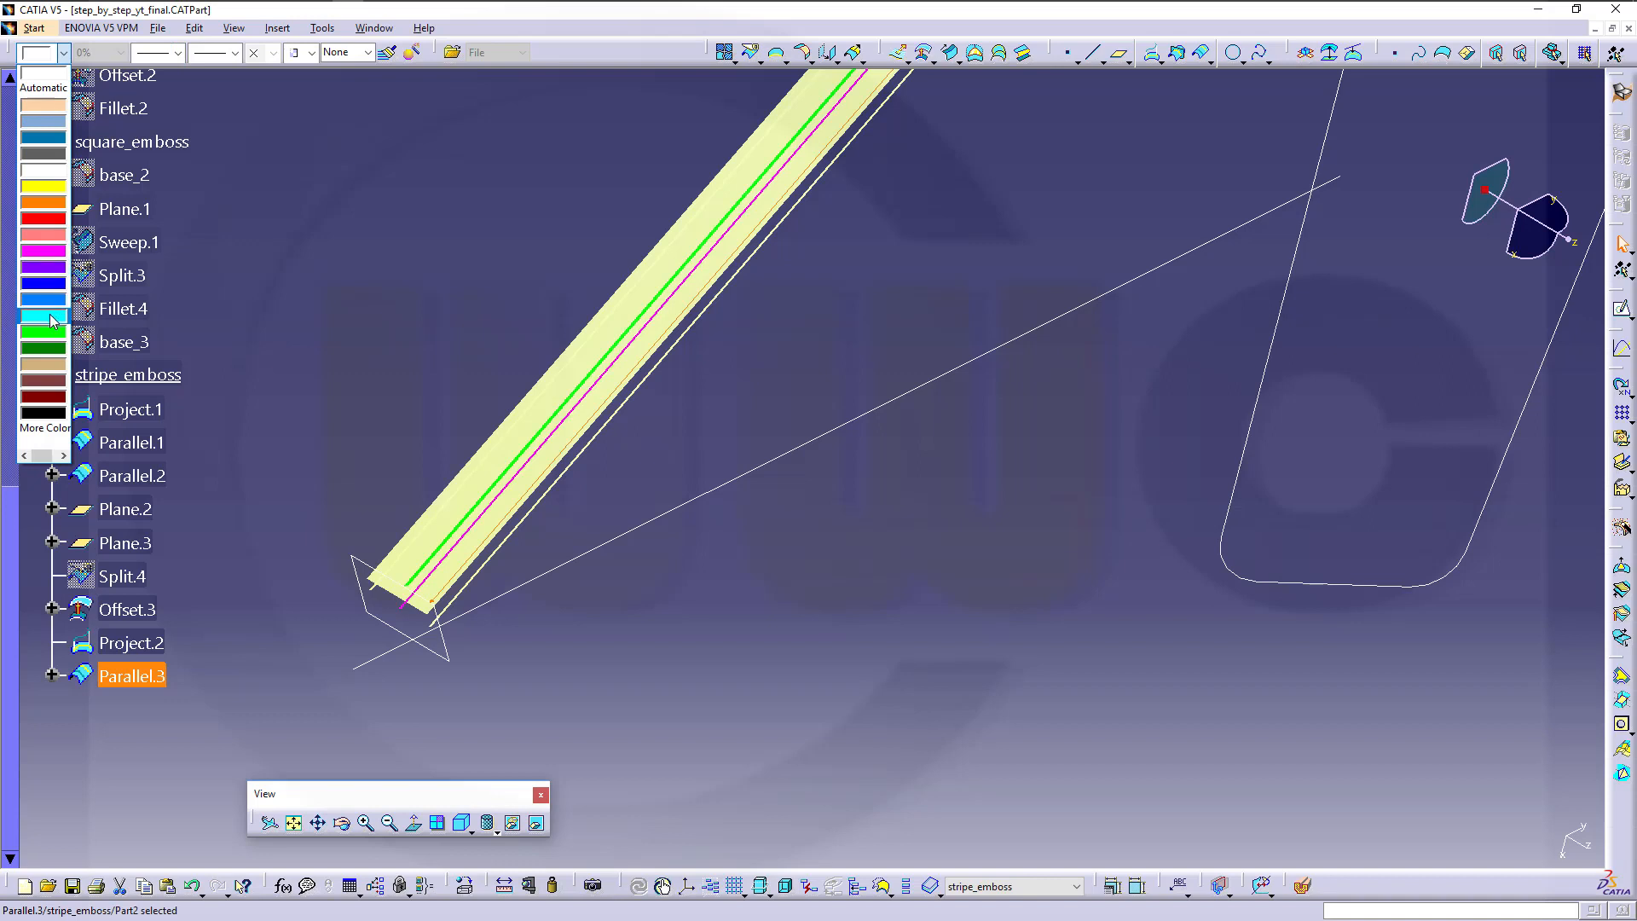
left_click(179, 54)
left_click(187, 121)
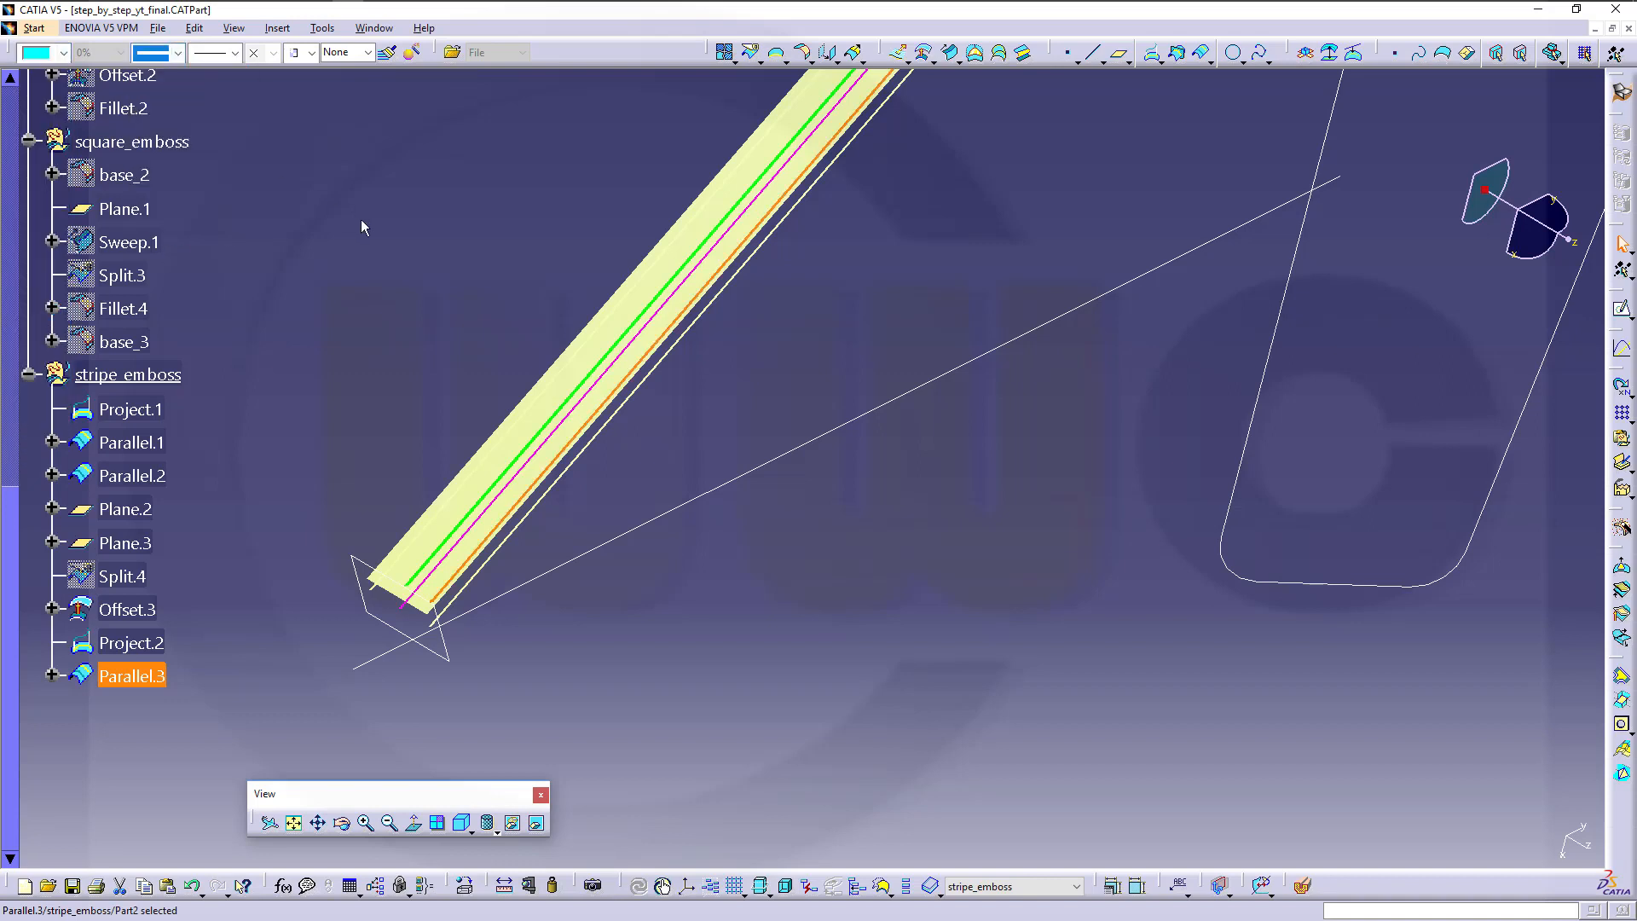
left_click(362, 223)
Recolour the Parallel.3 curve from the palette to dark blue
middle_click_drag(708, 529, 736, 562)
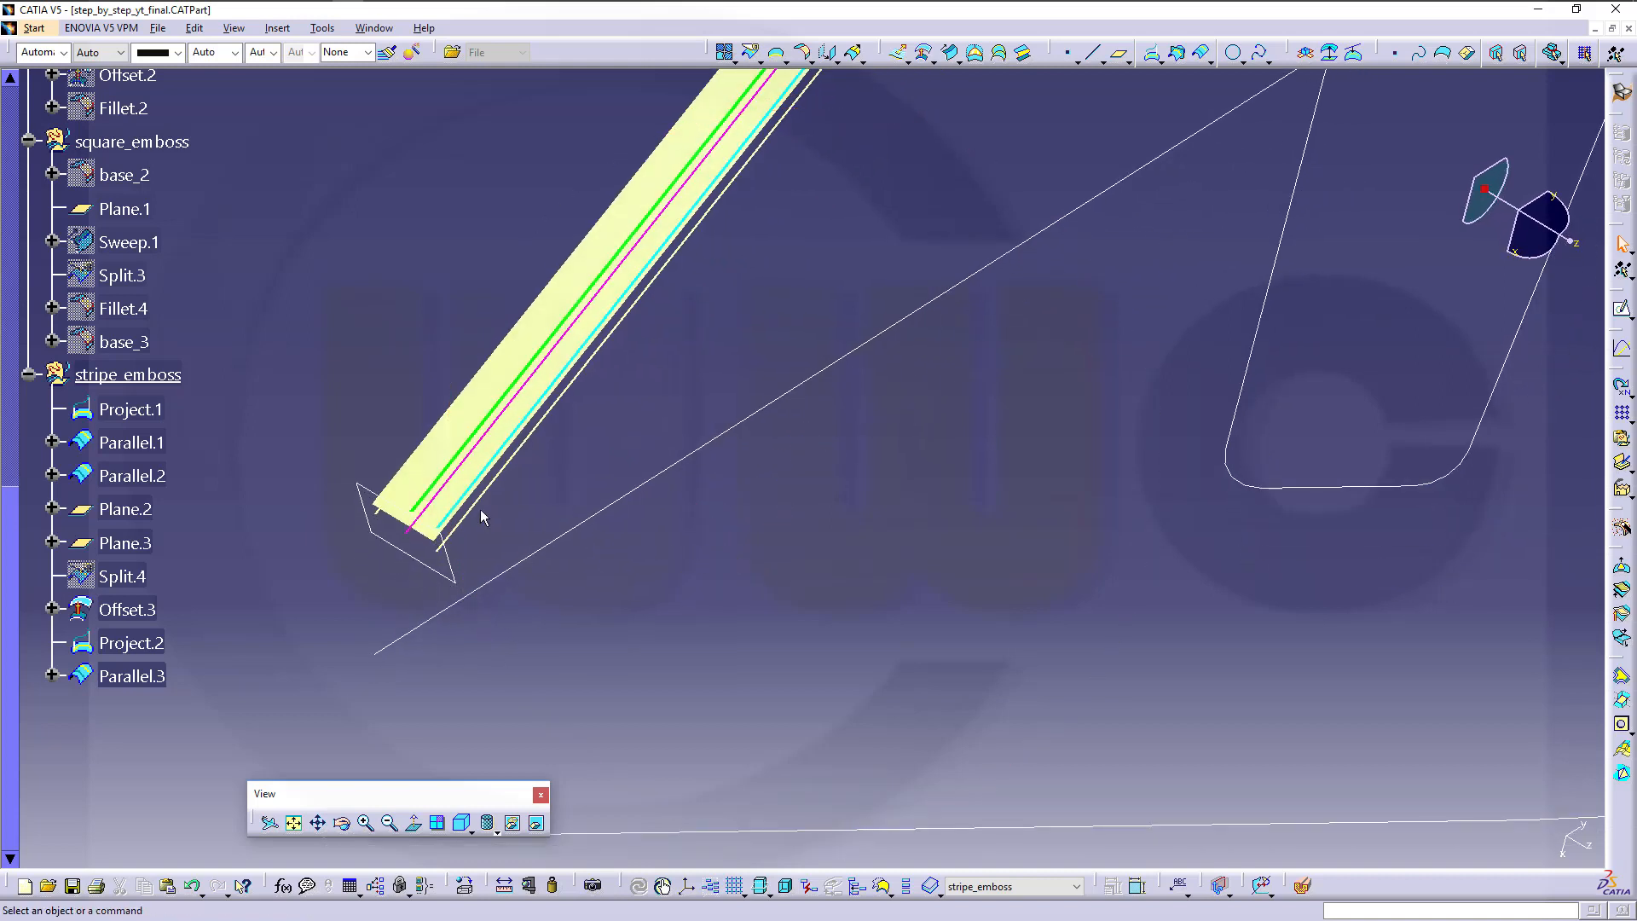
left_click(454, 511)
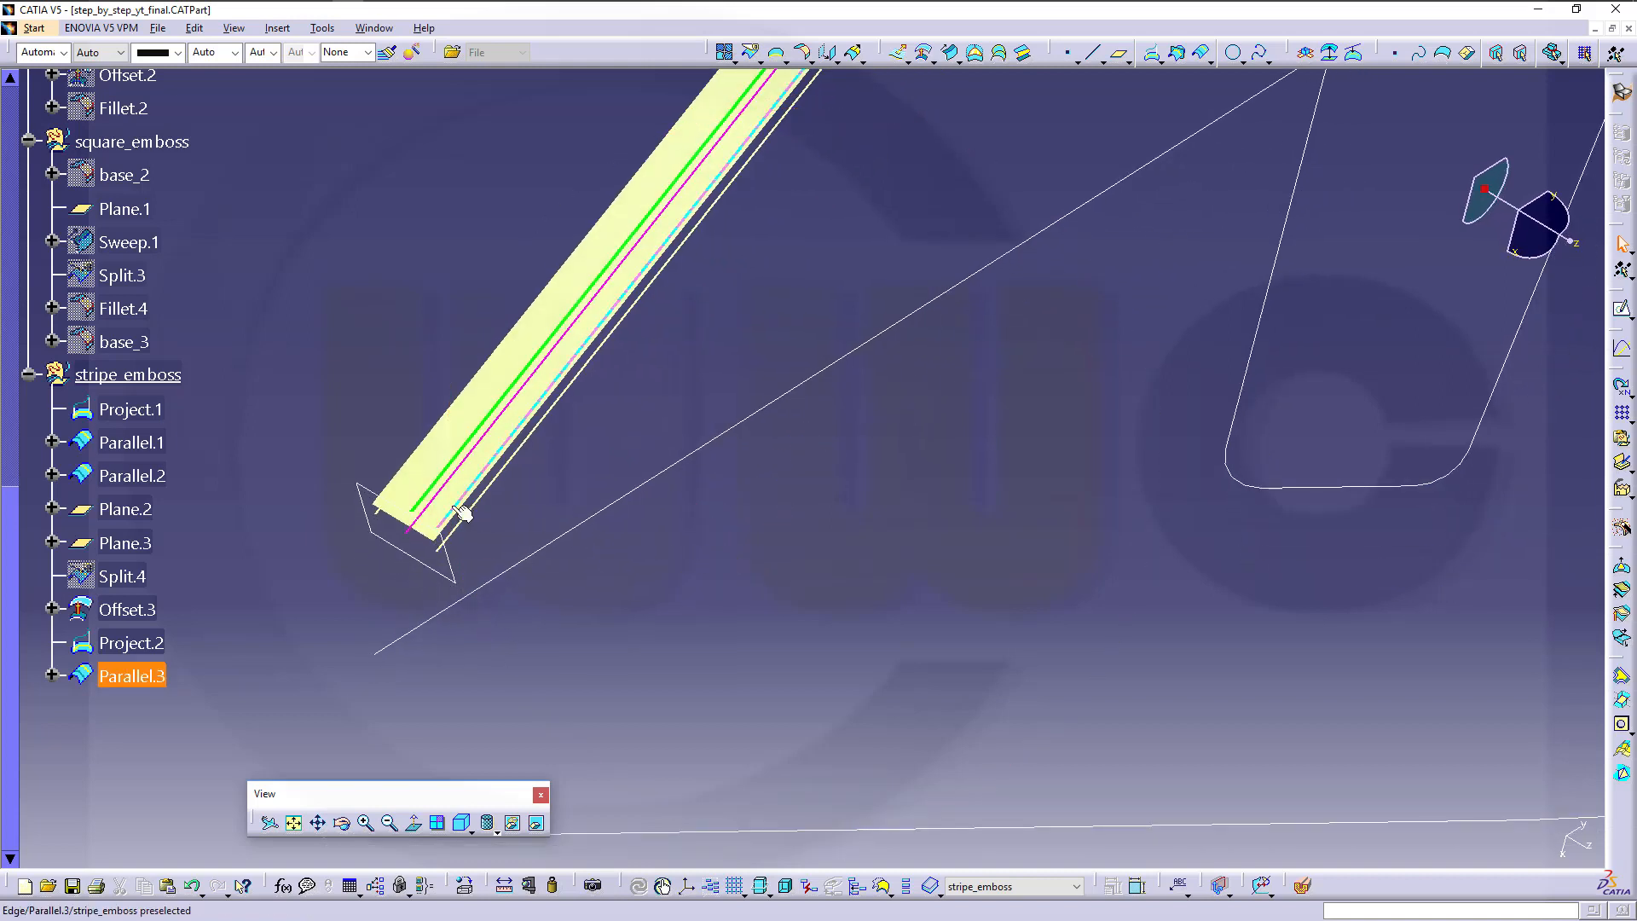
left_click(63, 53)
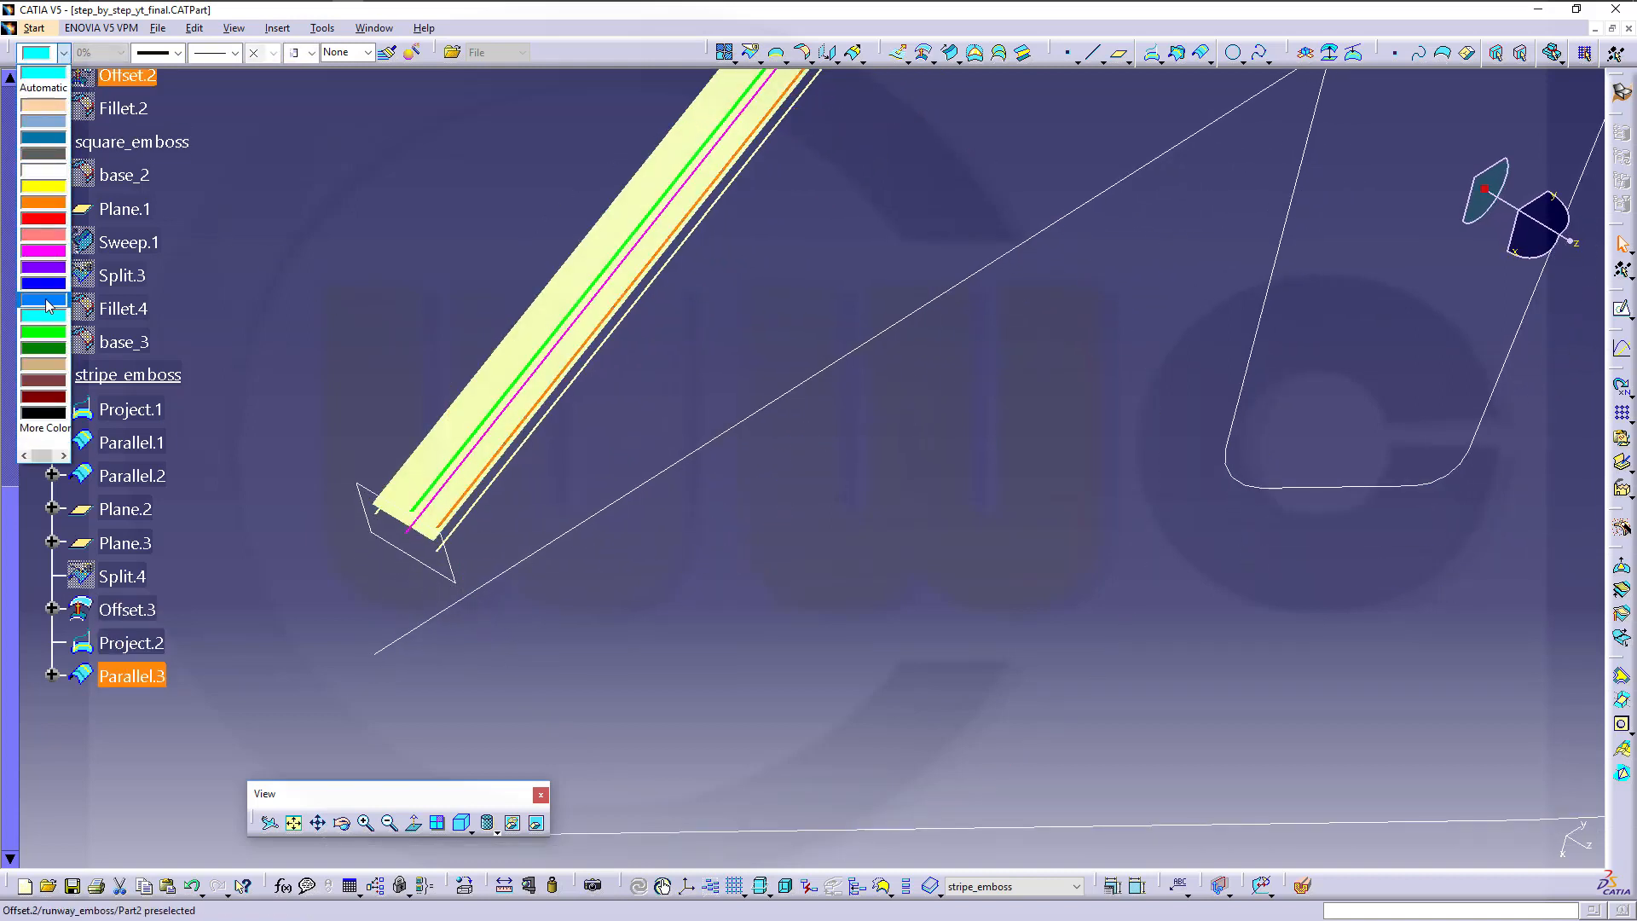
left_click(45, 284)
left_click(676, 458)
middle_click_drag(677, 458, 702, 483)
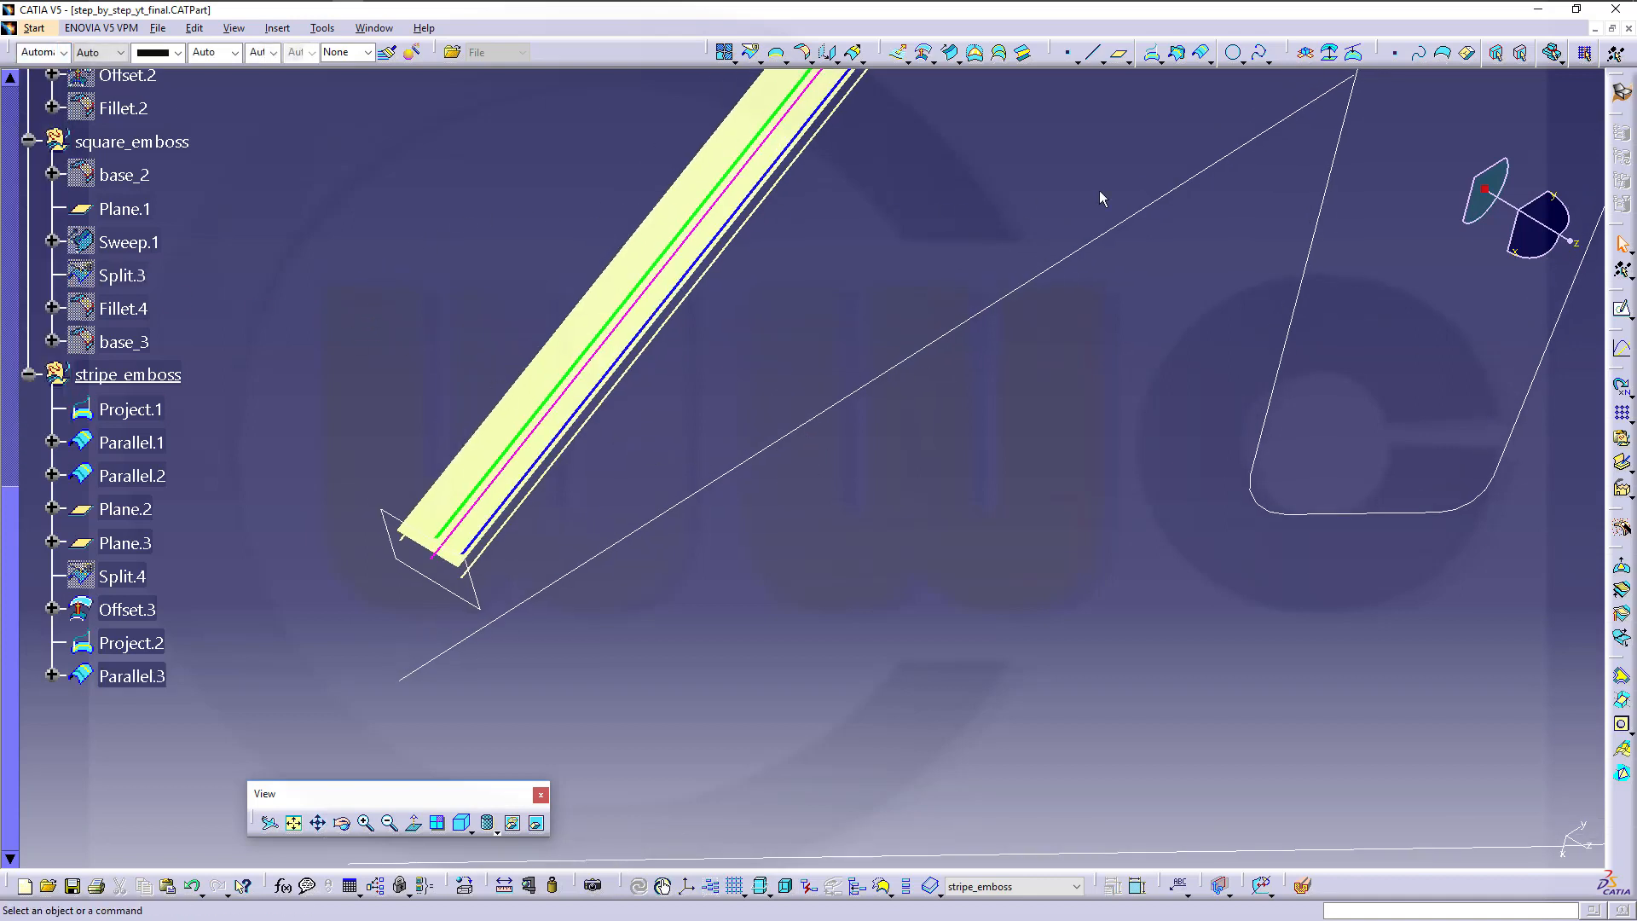
Create a second parallel curve of Project.2 on the Offset.3 surface at a constant 6 mm, with the direction reversed
left_click(1203, 56)
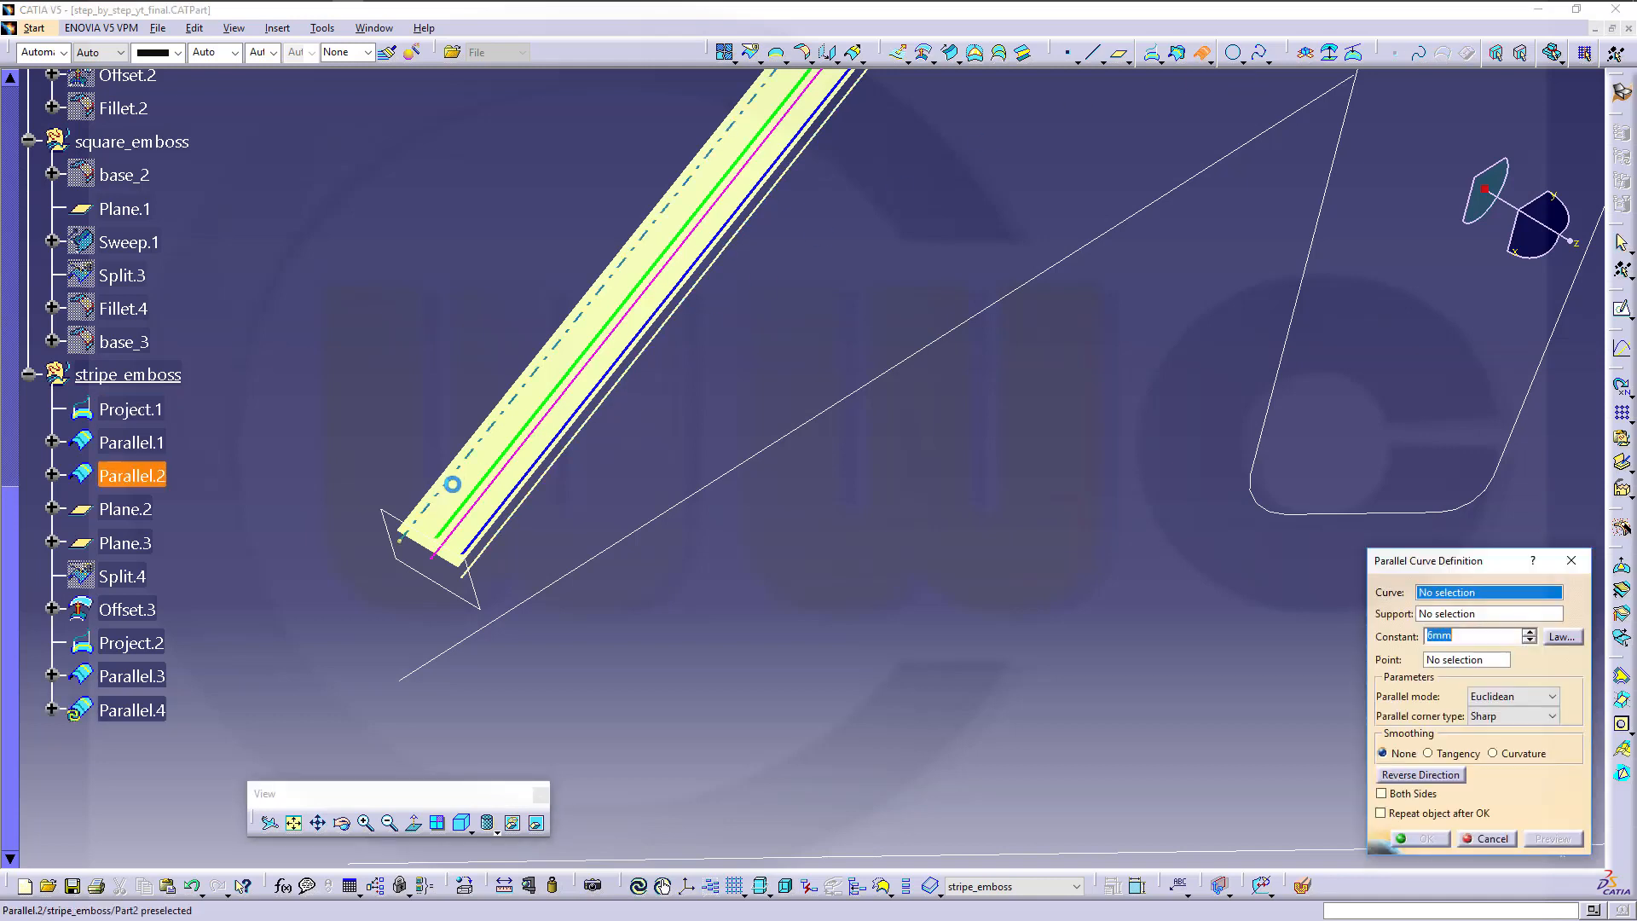
left_click(482, 503)
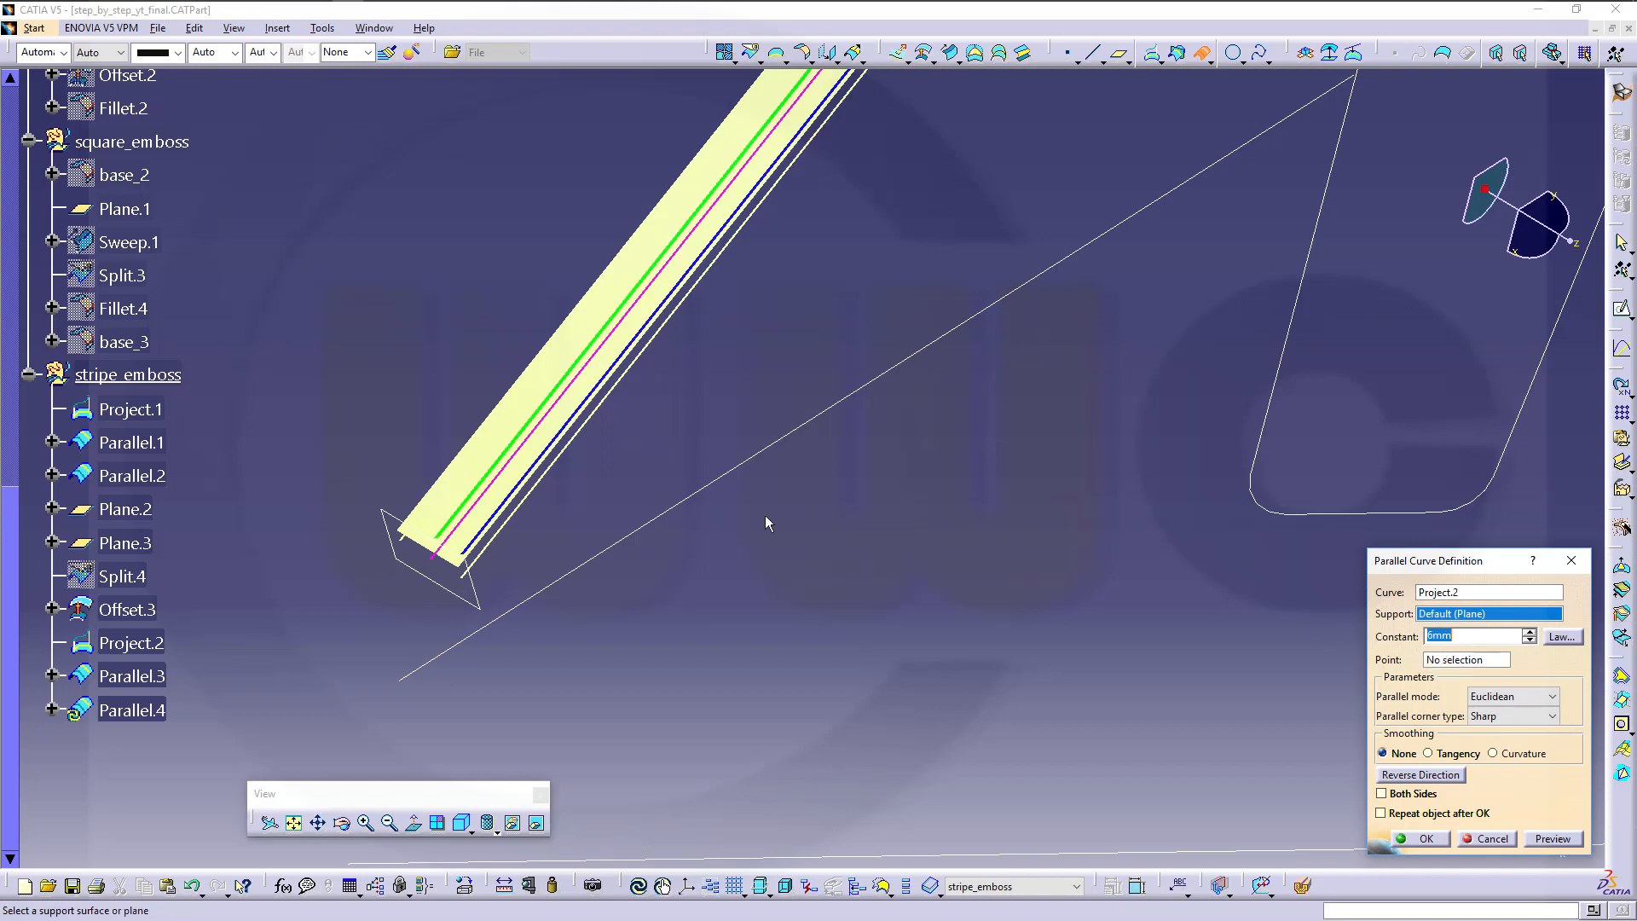
left_click(438, 522)
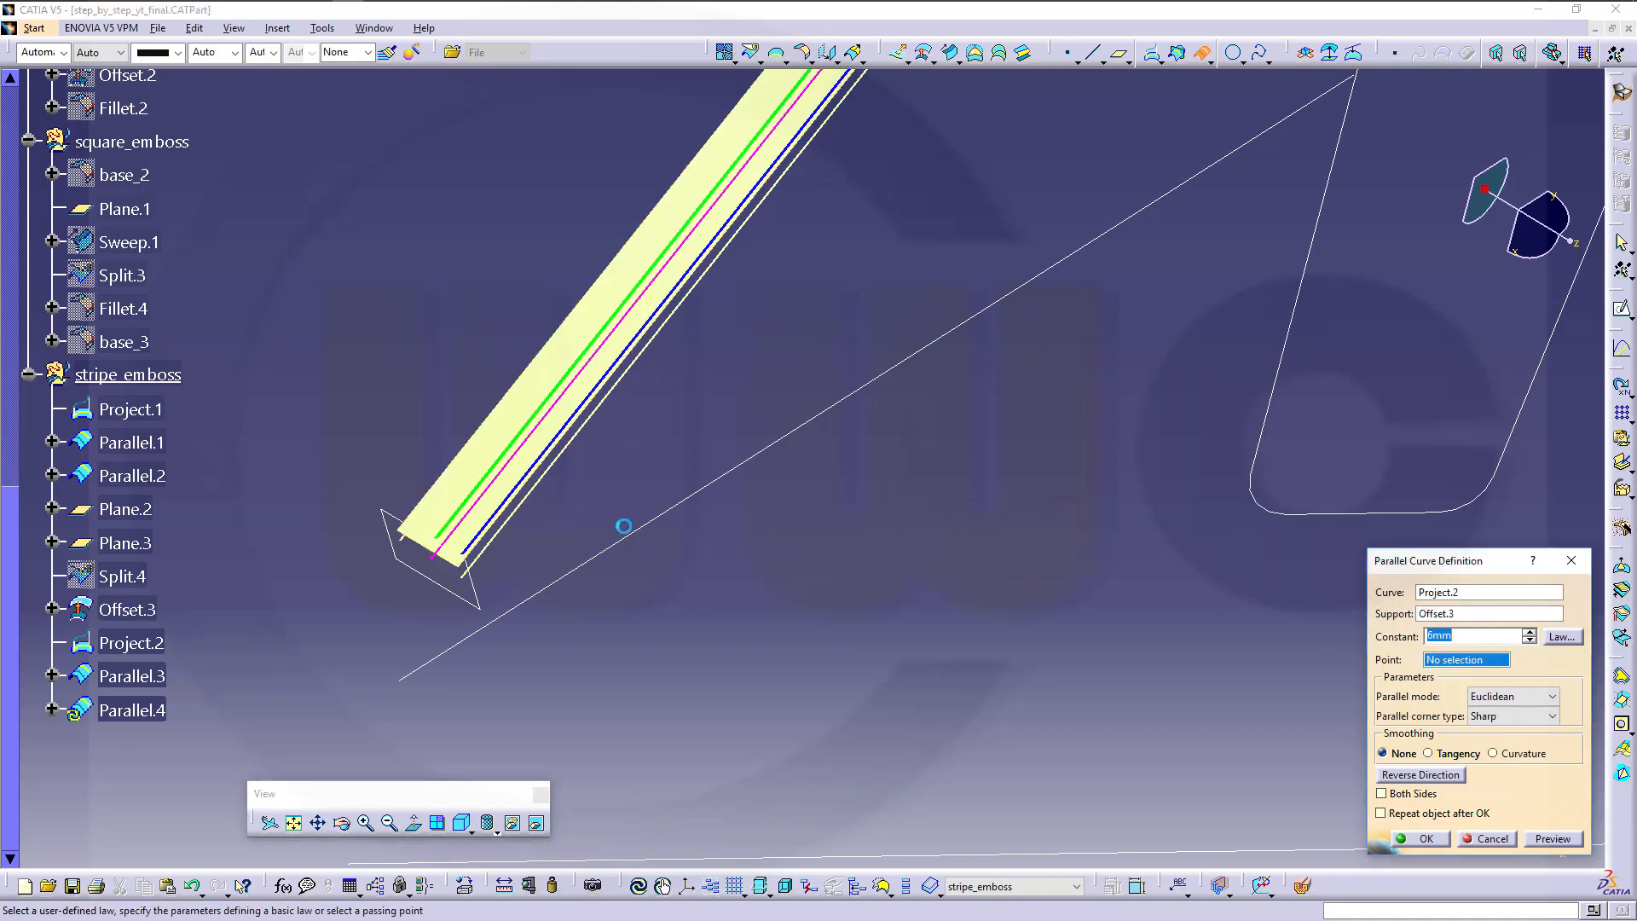
left_click(1440, 778)
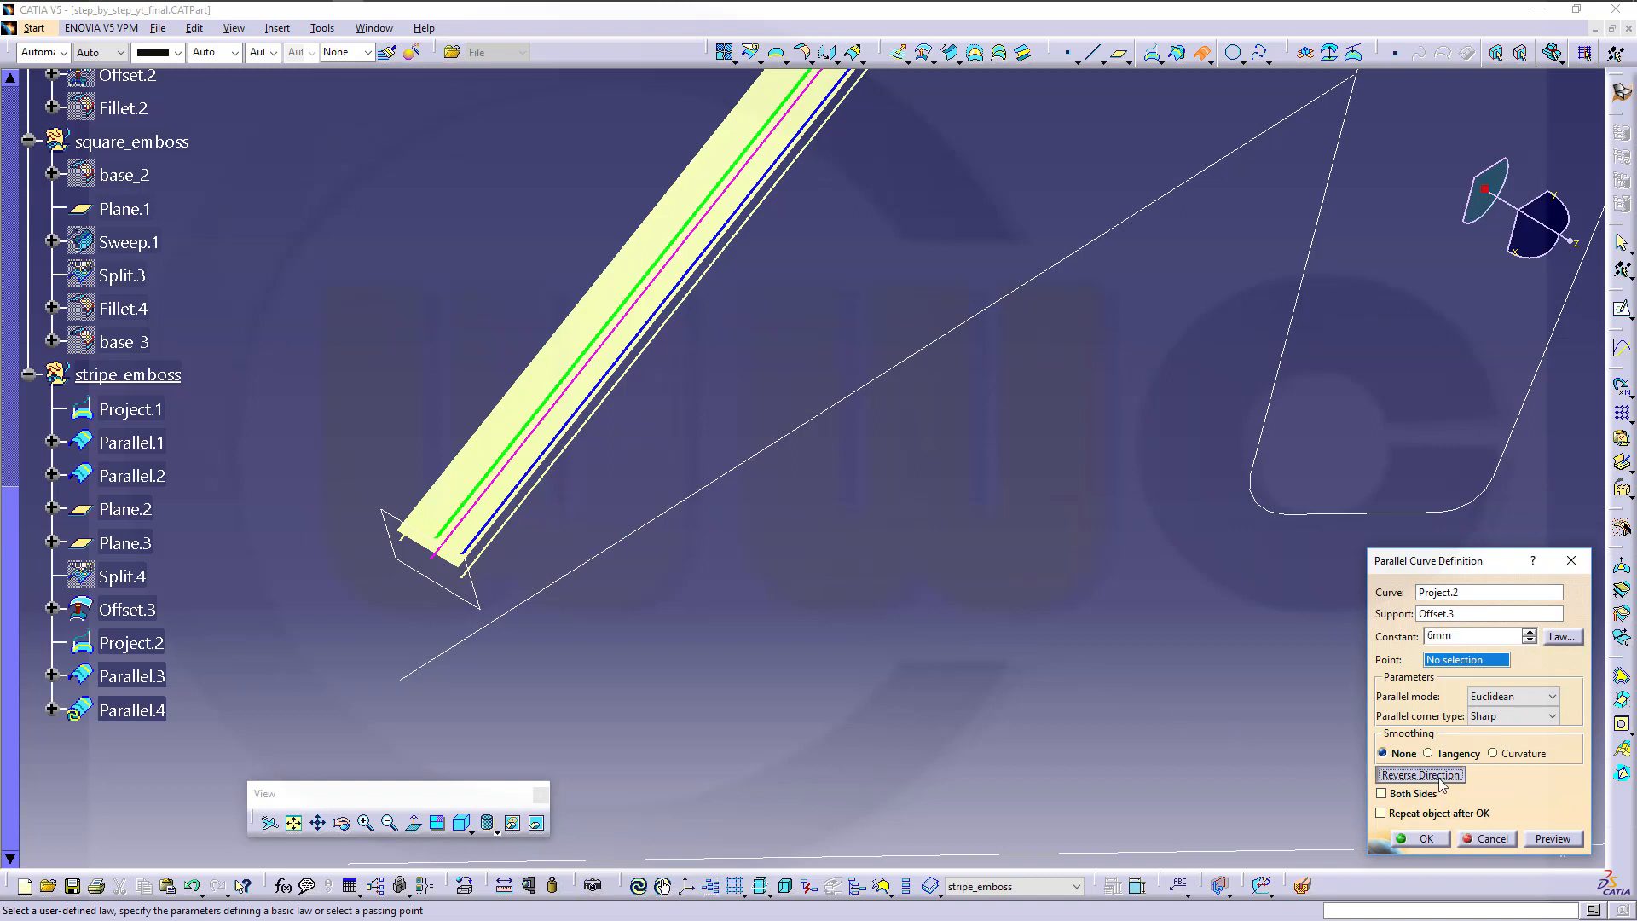
left_click(1424, 840)
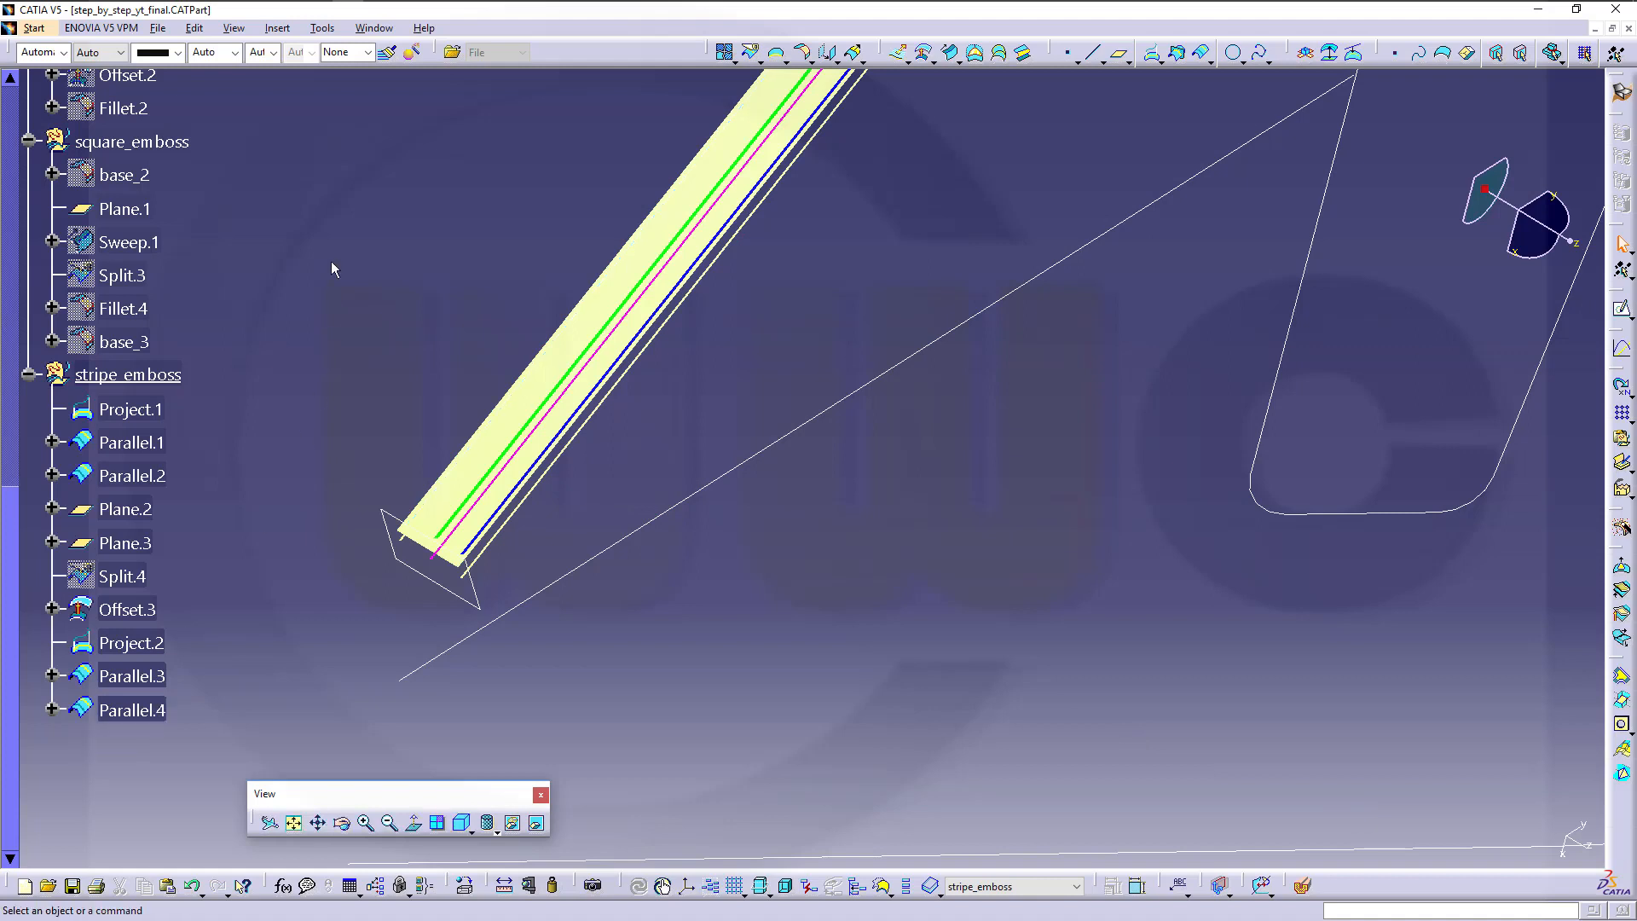
Copy the graphic format of the Parallel.3 curve onto the Parallel.4 curve
left_click(388, 55)
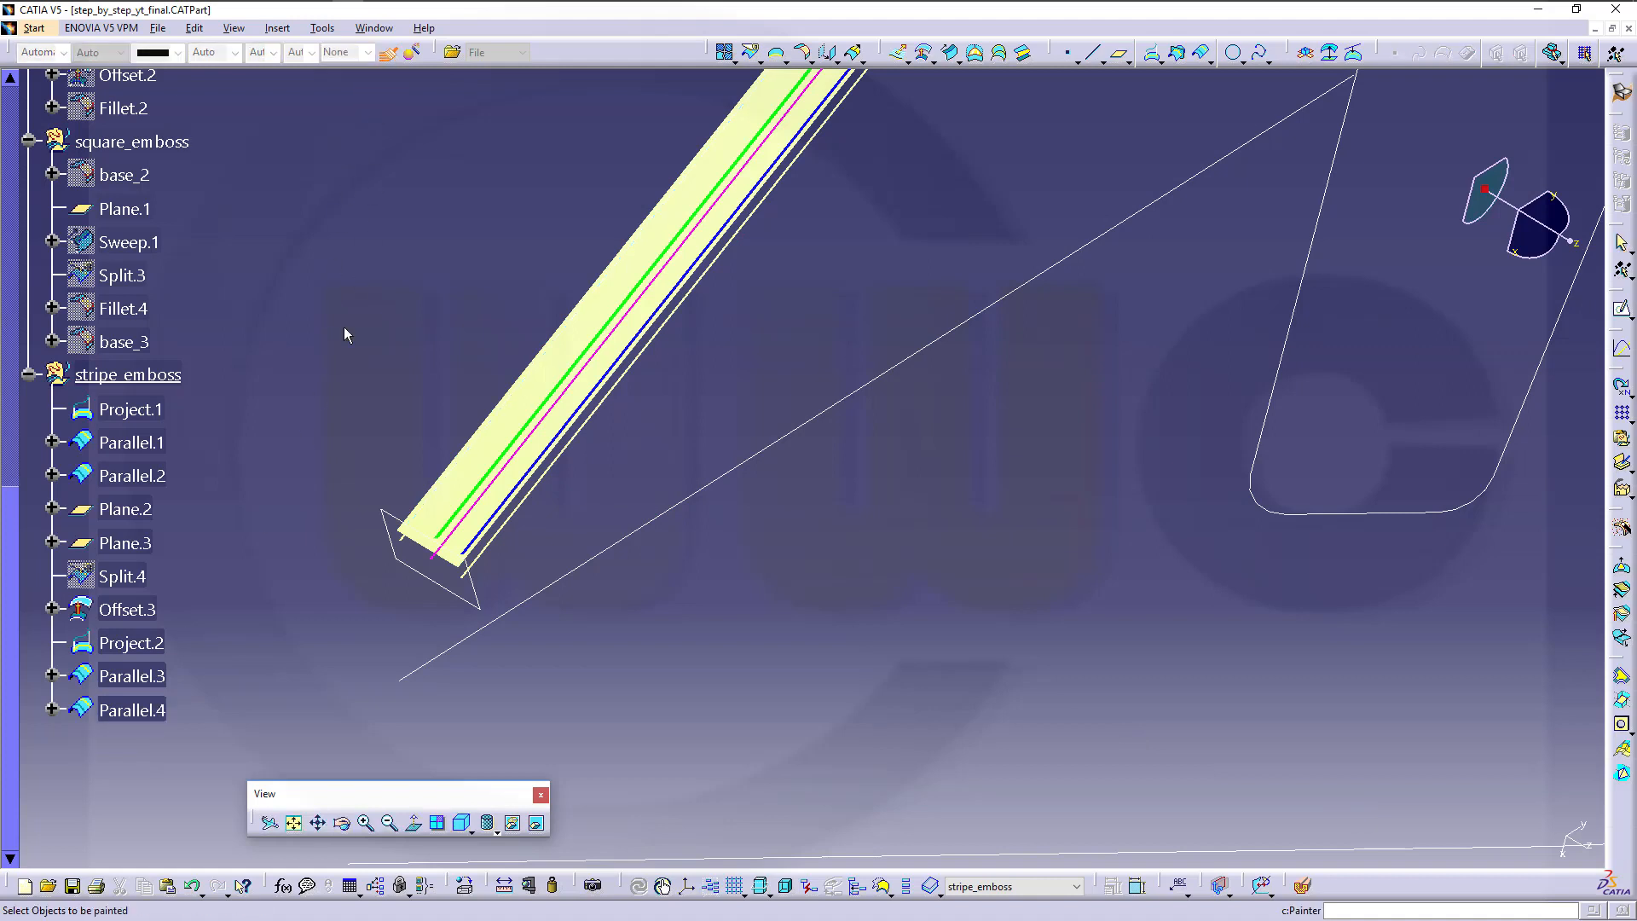
left_click(132, 710)
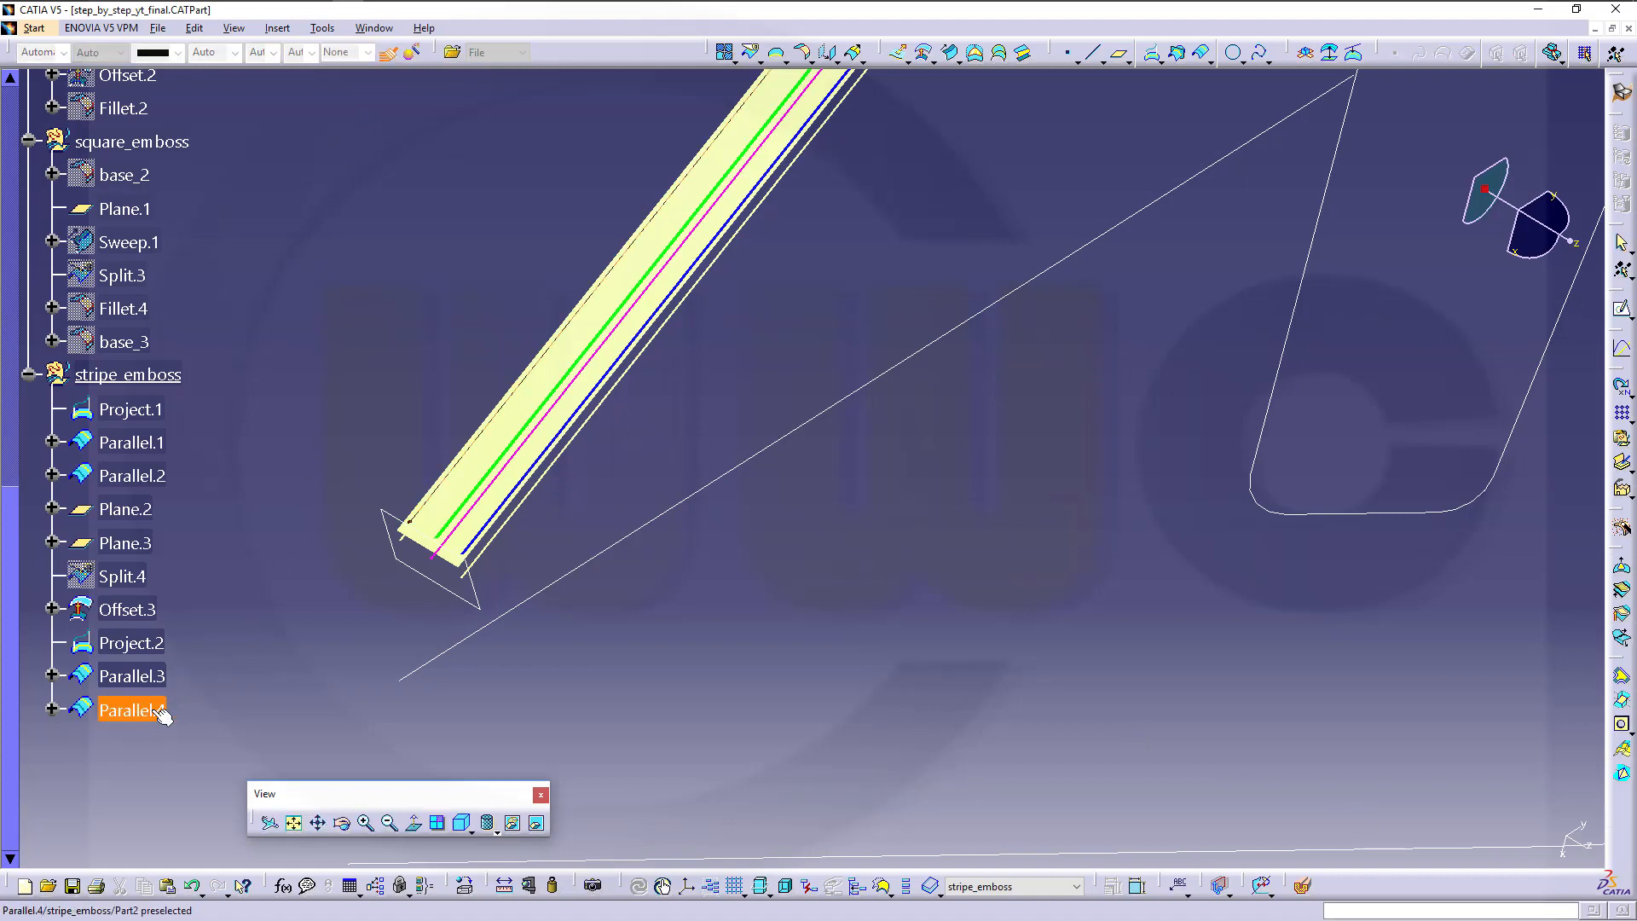
left_click(138, 676)
mouse_move(698, 566)
middle_mouse_down()
mouse_move(668, 442)
mouse_move(677, 484)
mouse_move(632, 432)
mouse_move(640, 446)
mouse_move(529, 433)
mouse_move(528, 389)
middle_mouse_up()
middle_click_drag(802, 571, 857, 469)
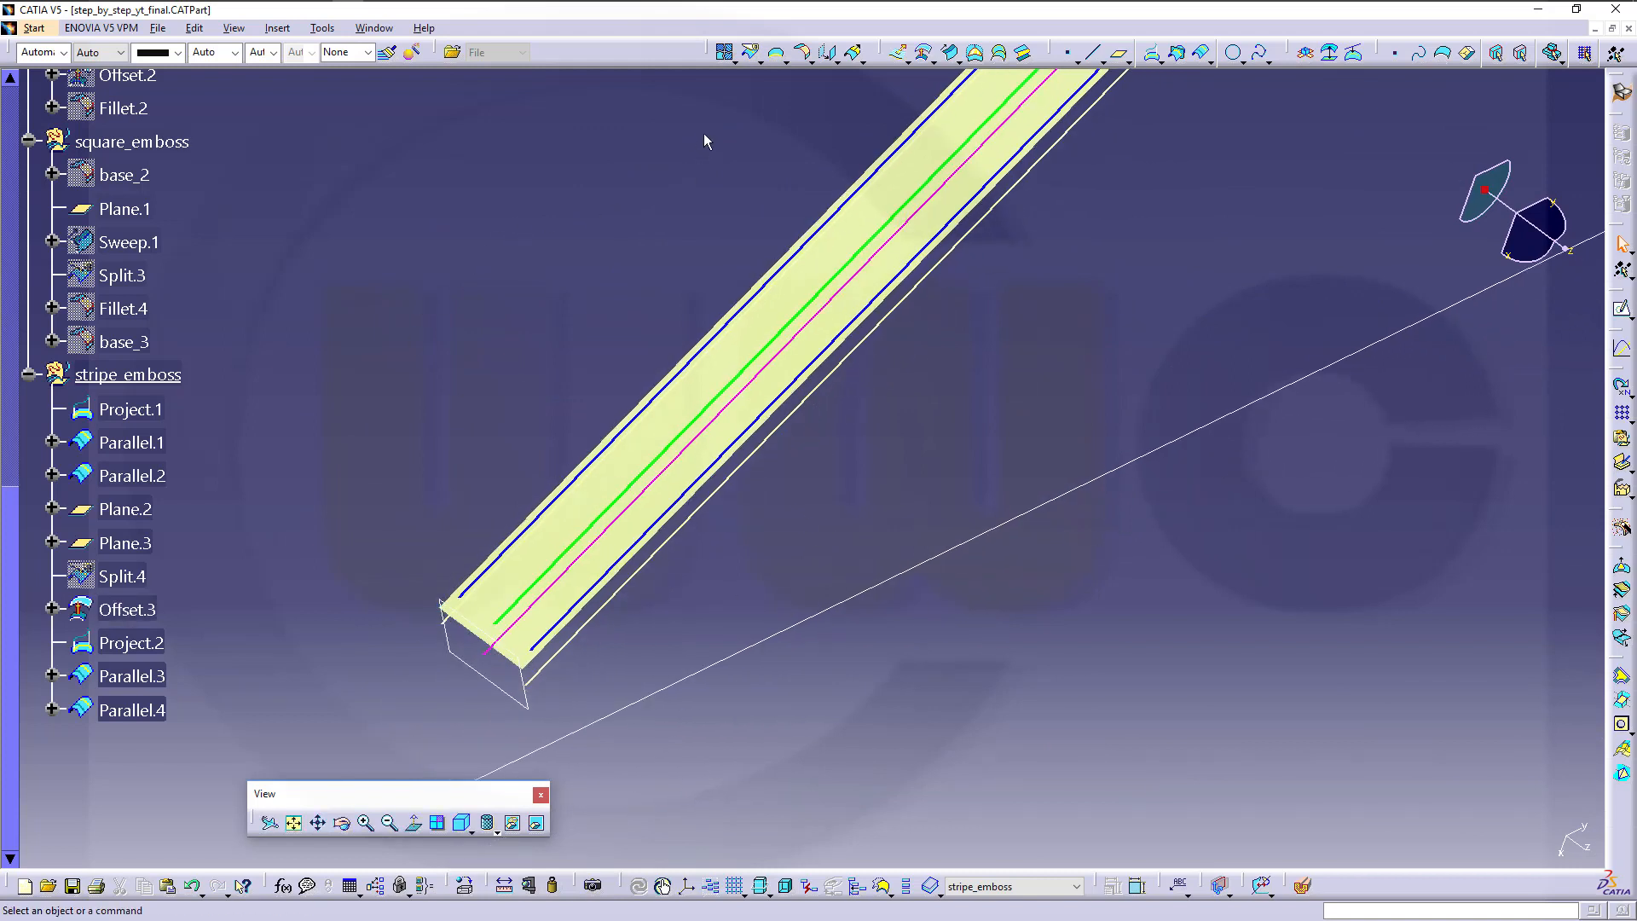
Smooth the Parallel.3 curve with Curve Smooth, using Curvature continuity
left_click(738, 63)
left_click(749, 134)
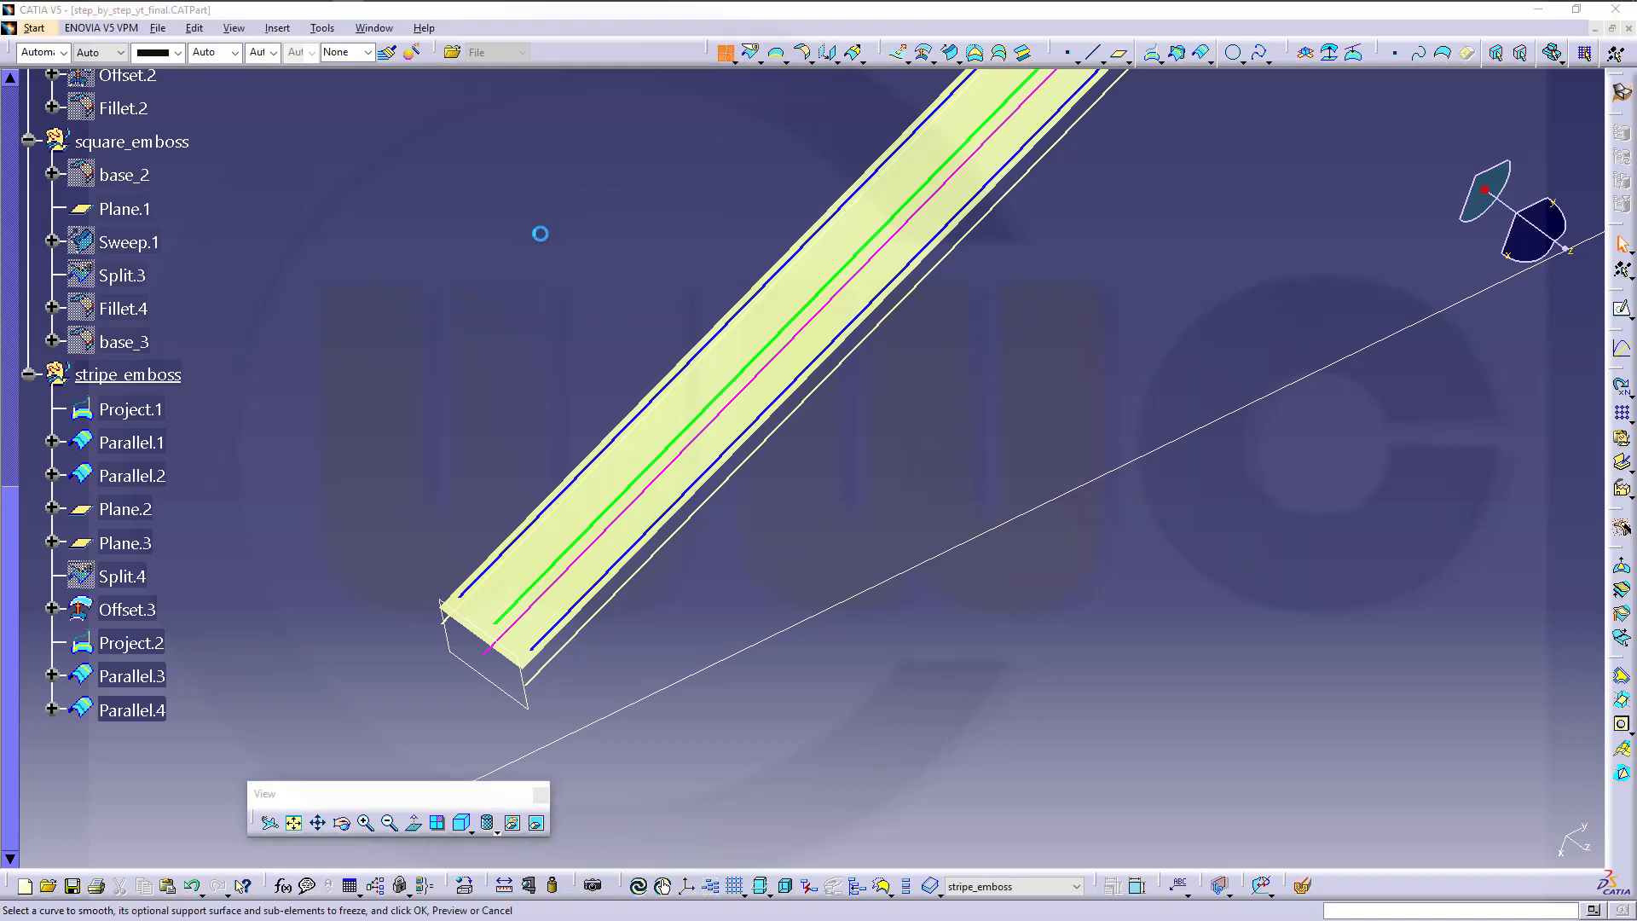
left_click(144, 679)
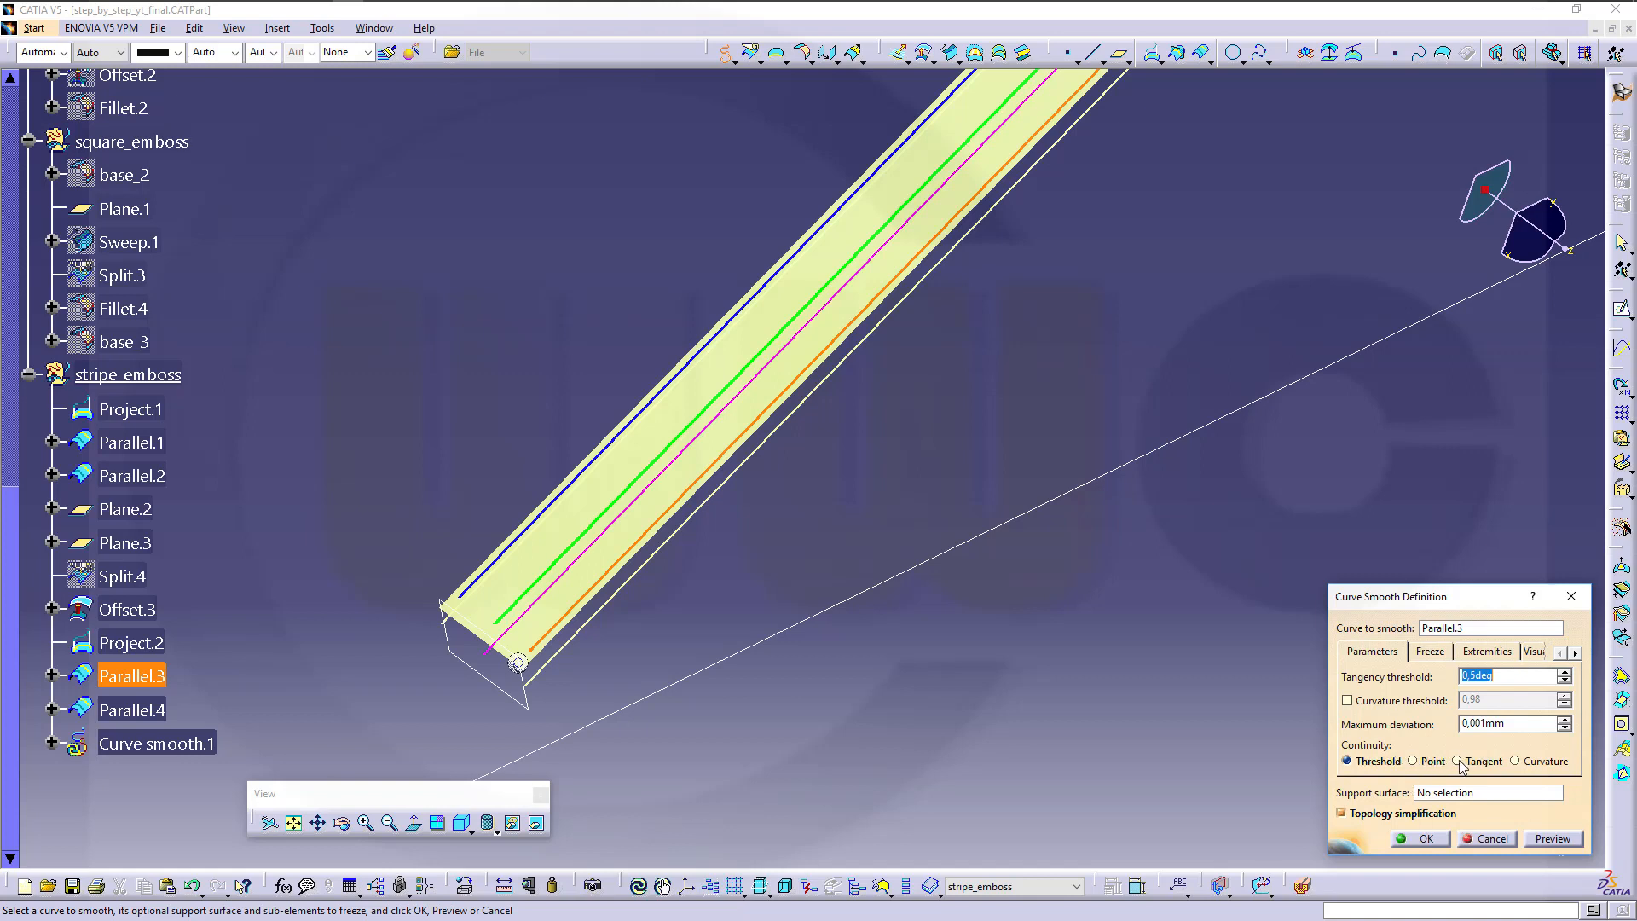
left_click(1515, 762)
left_click(1420, 840)
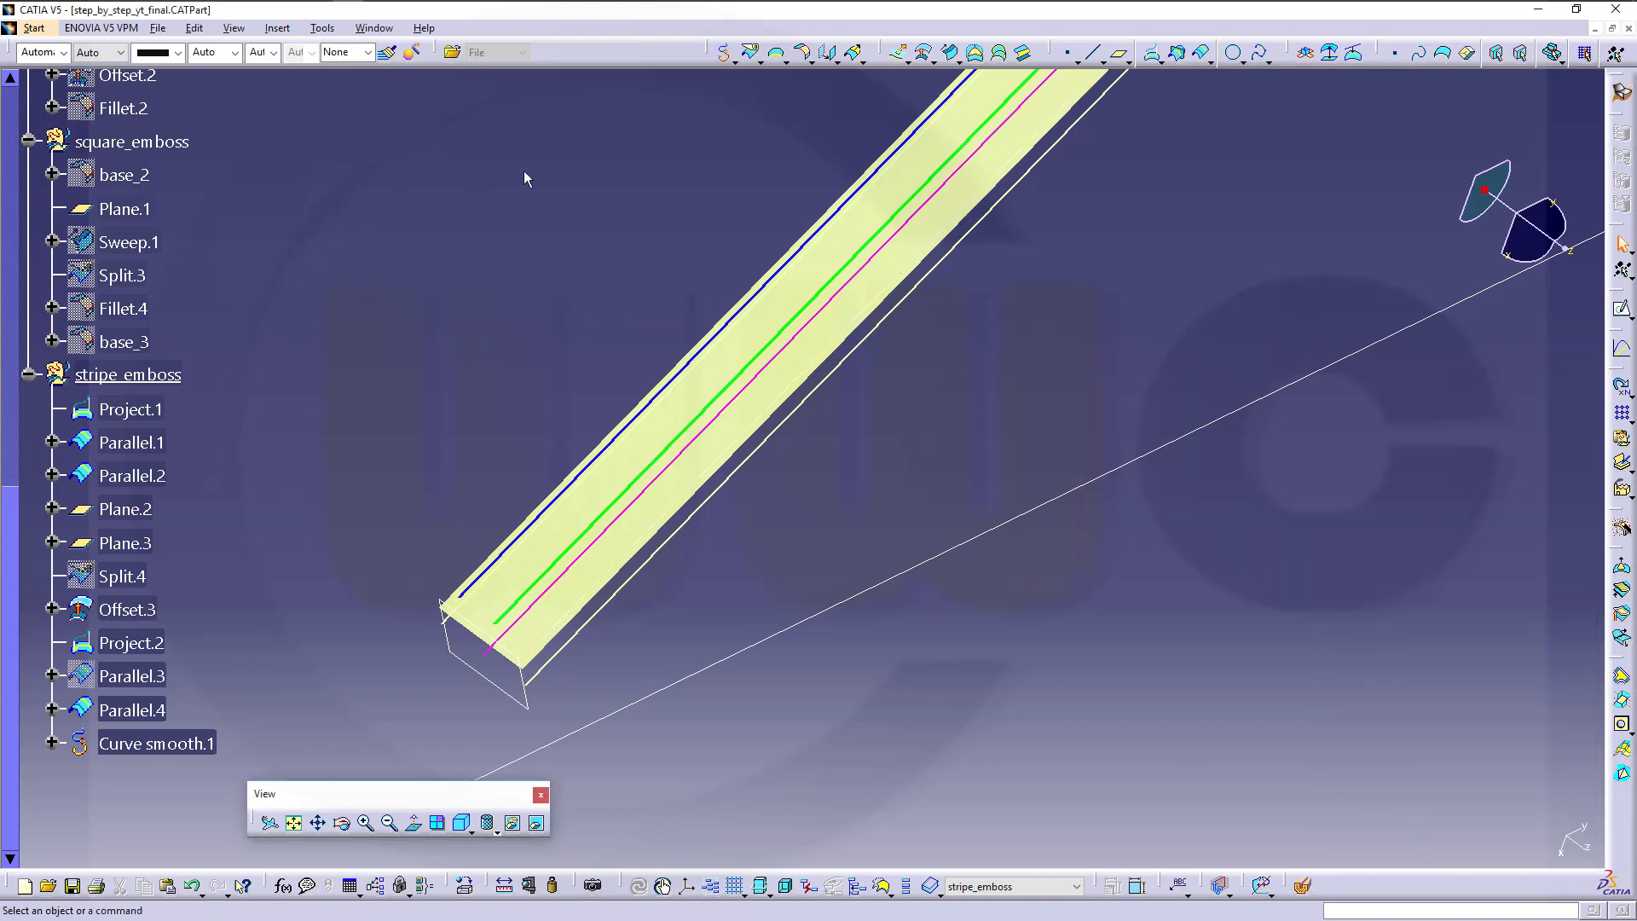
Smooth the Parallel.4 curve with Curve Smooth, using Curvature continuity
left_click(723, 62)
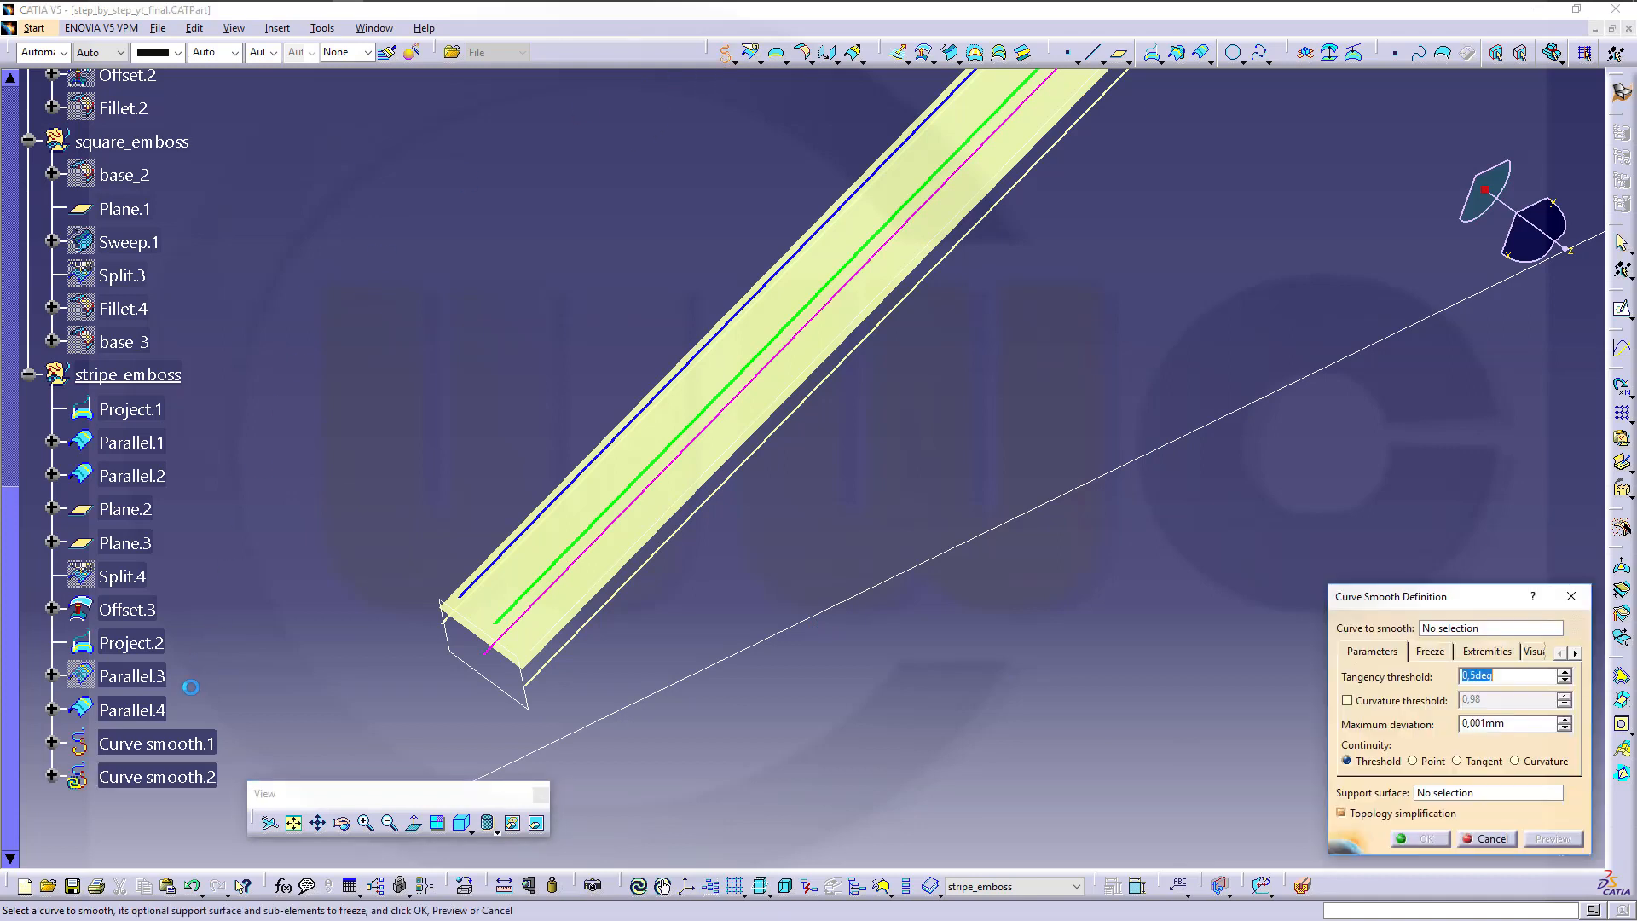
left_click(146, 709)
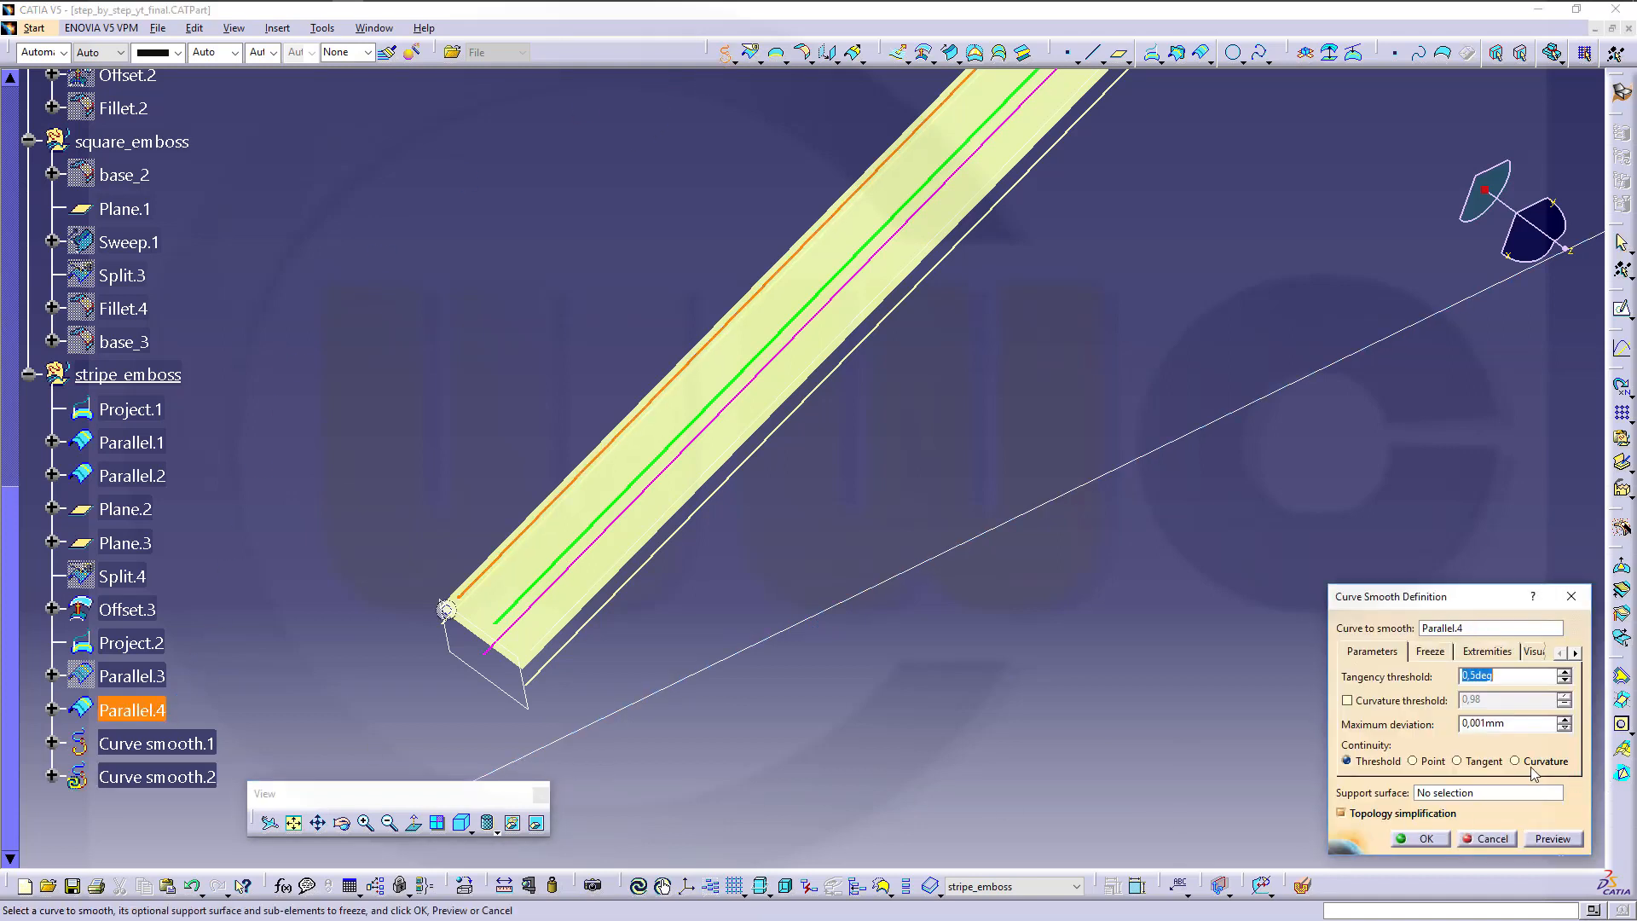
left_click(1515, 761)
left_click(1420, 839)
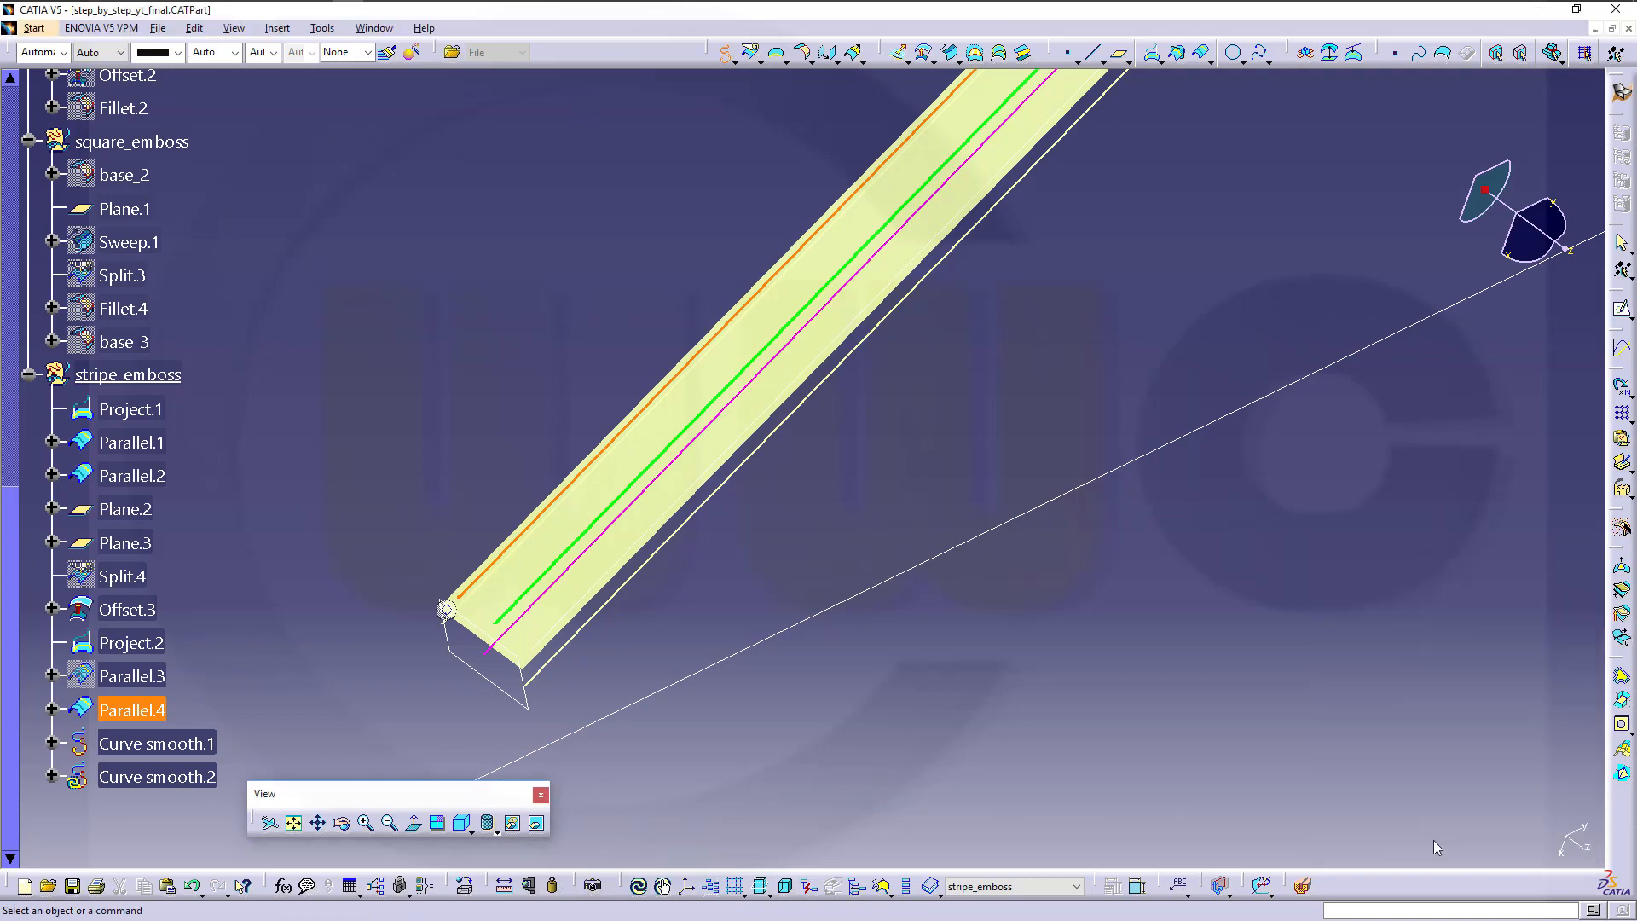
Copy the blue thick-line format of the parallel curves onto Curve smooth.1 and Curve smooth.2
mouse_move(813, 610)
middle_mouse_down()
mouse_move(826, 610)
mouse_move(811, 605)
middle_mouse_up()
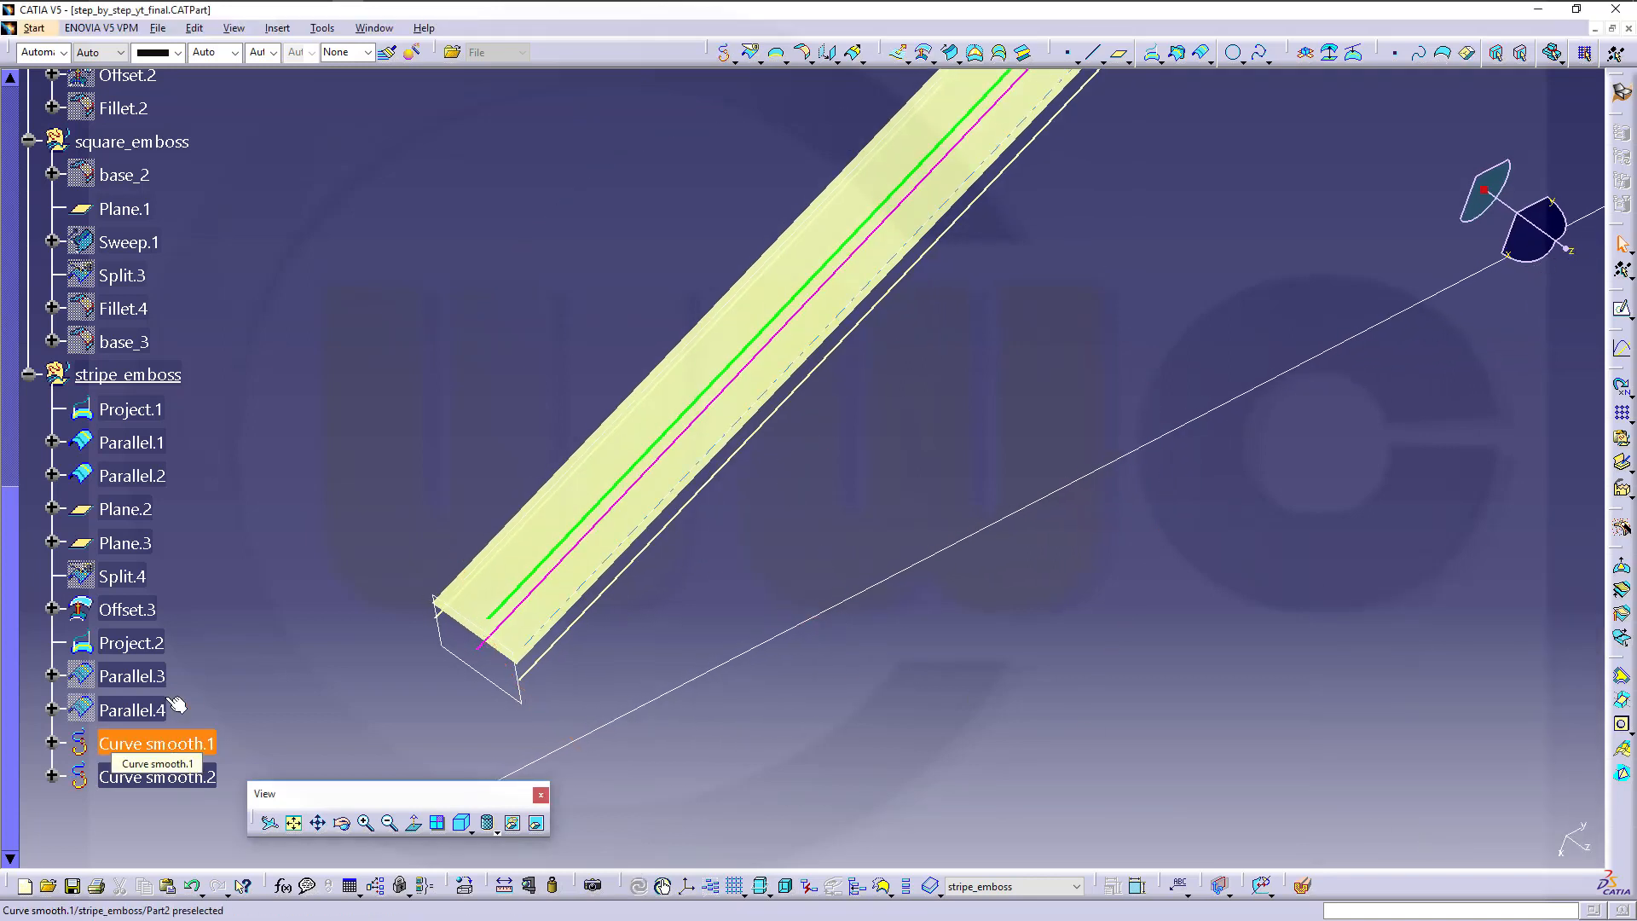
left_click(156, 742)
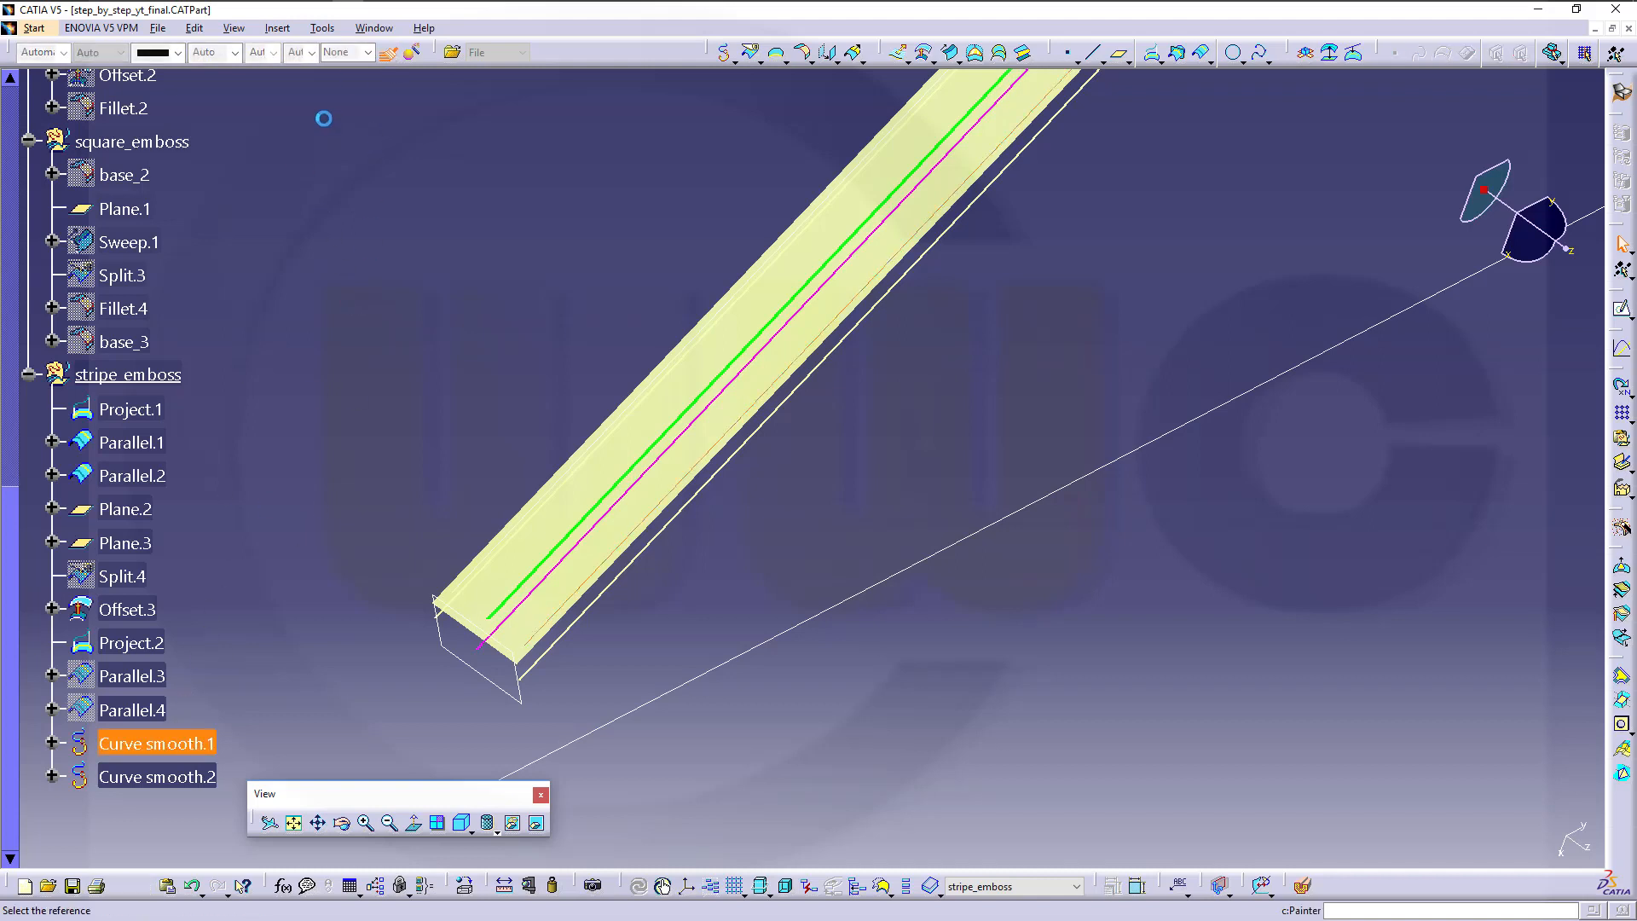
left_click(380, 370)
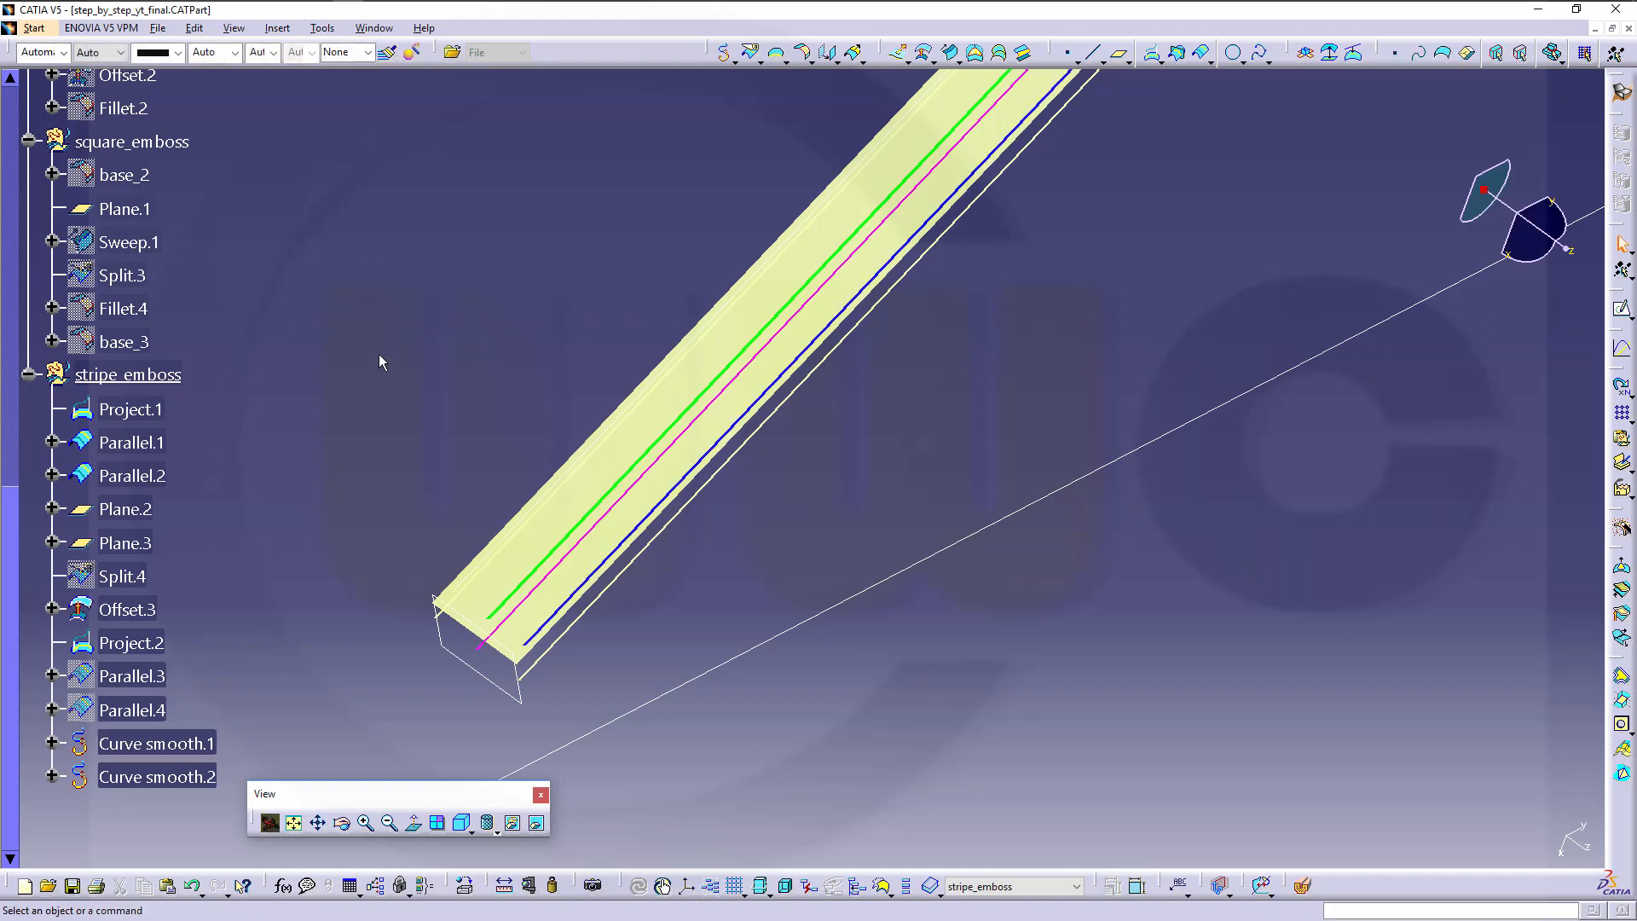
left_click(156, 776)
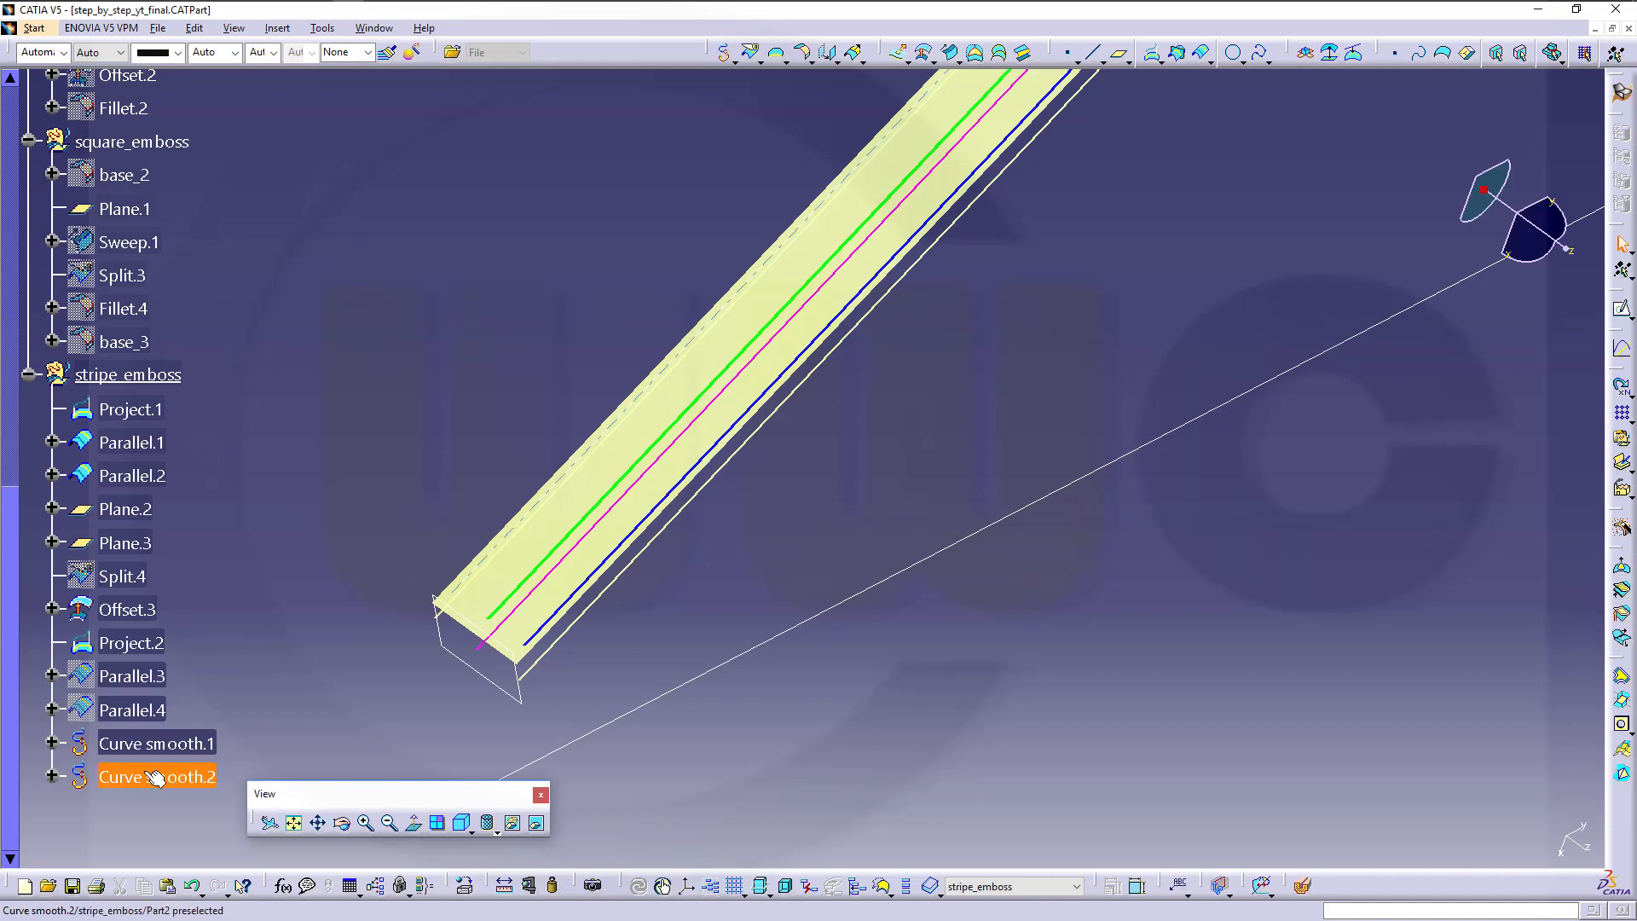
left_click(388, 55)
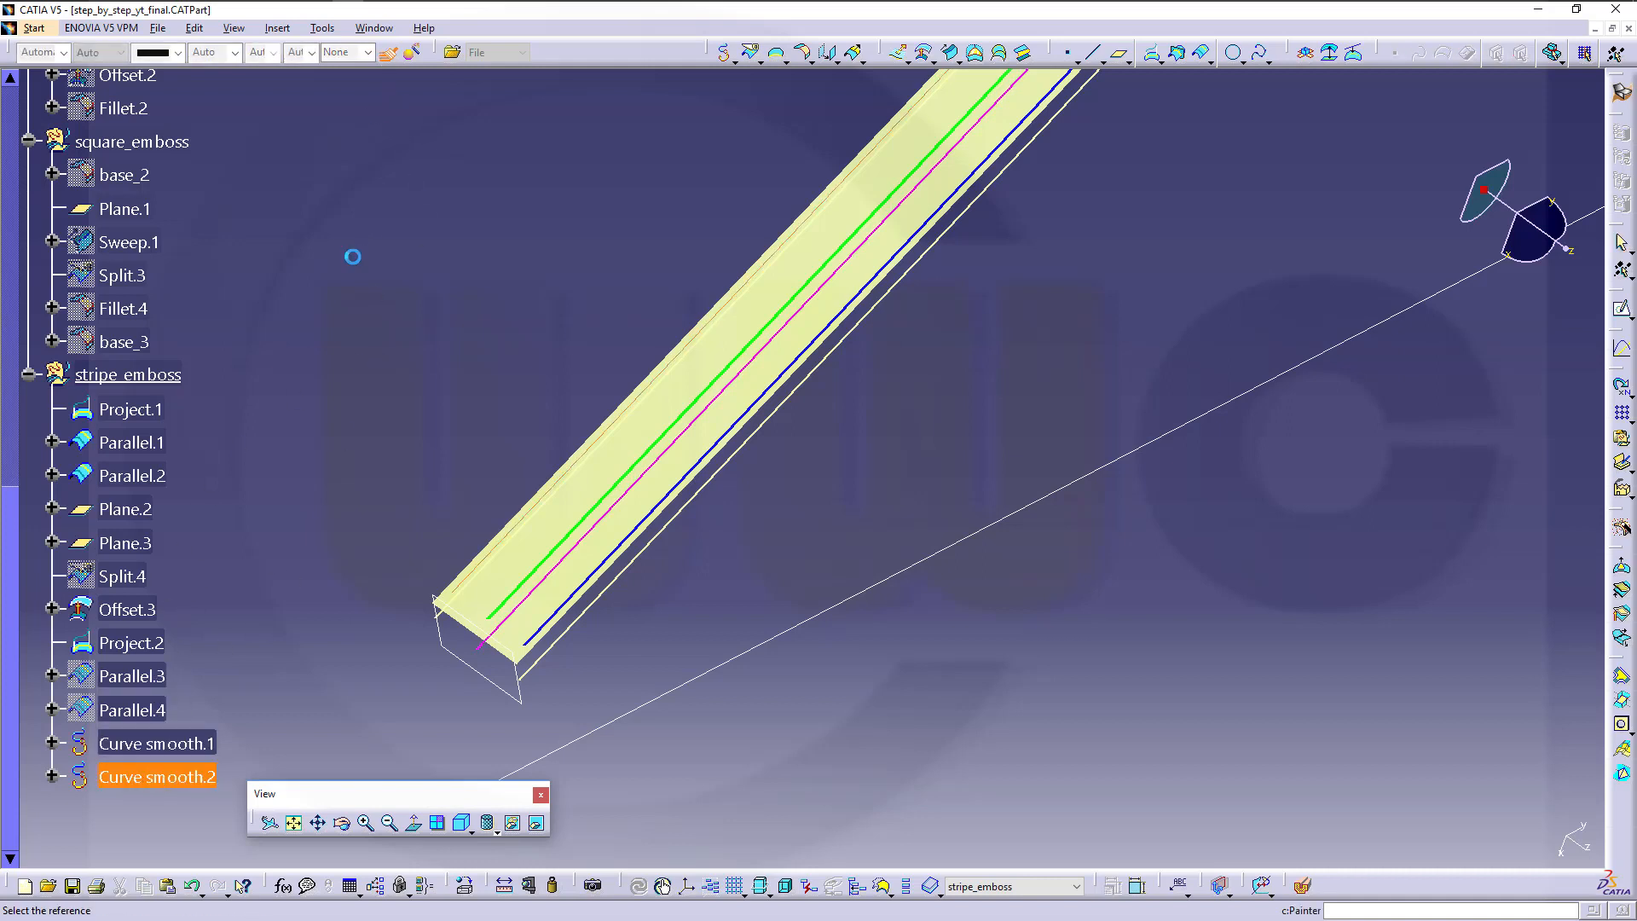
left_click(129, 712)
Set up a line sweep with reference surface from Curve smooth.1 on Offset.3, with angle 45deg, length 1 of 8 mm and length 2 of 2 mm
mouse_move(548, 512)
middle_mouse_down()
mouse_move(654, 427)
mouse_move(685, 520)
middle_mouse_up()
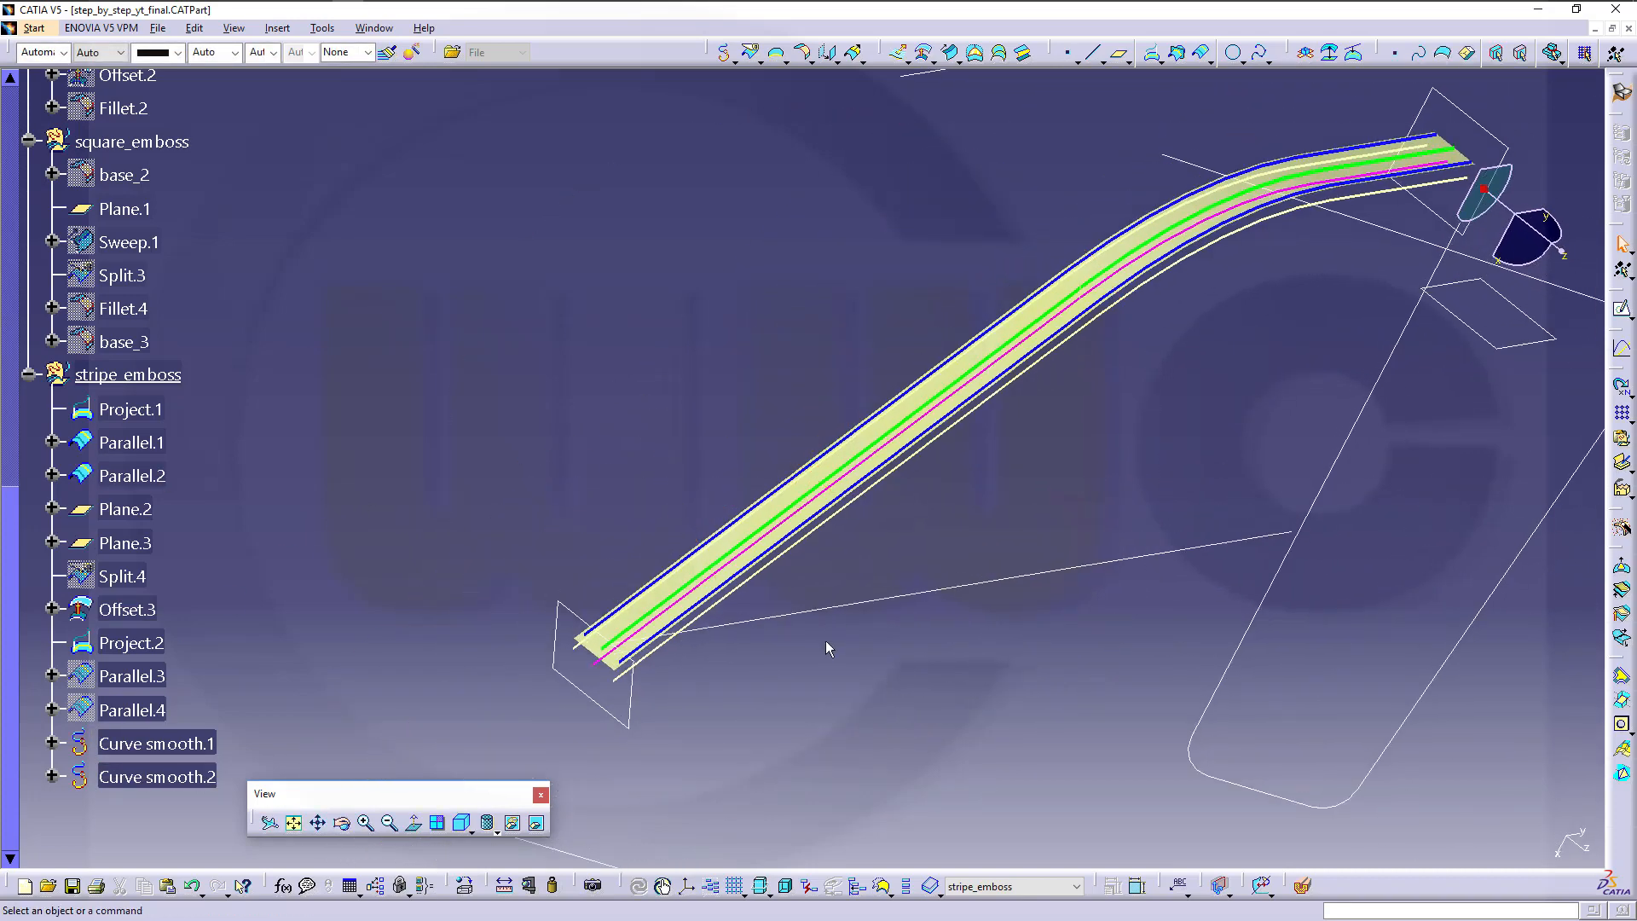
middle_click_drag(826, 641, 1027, 486)
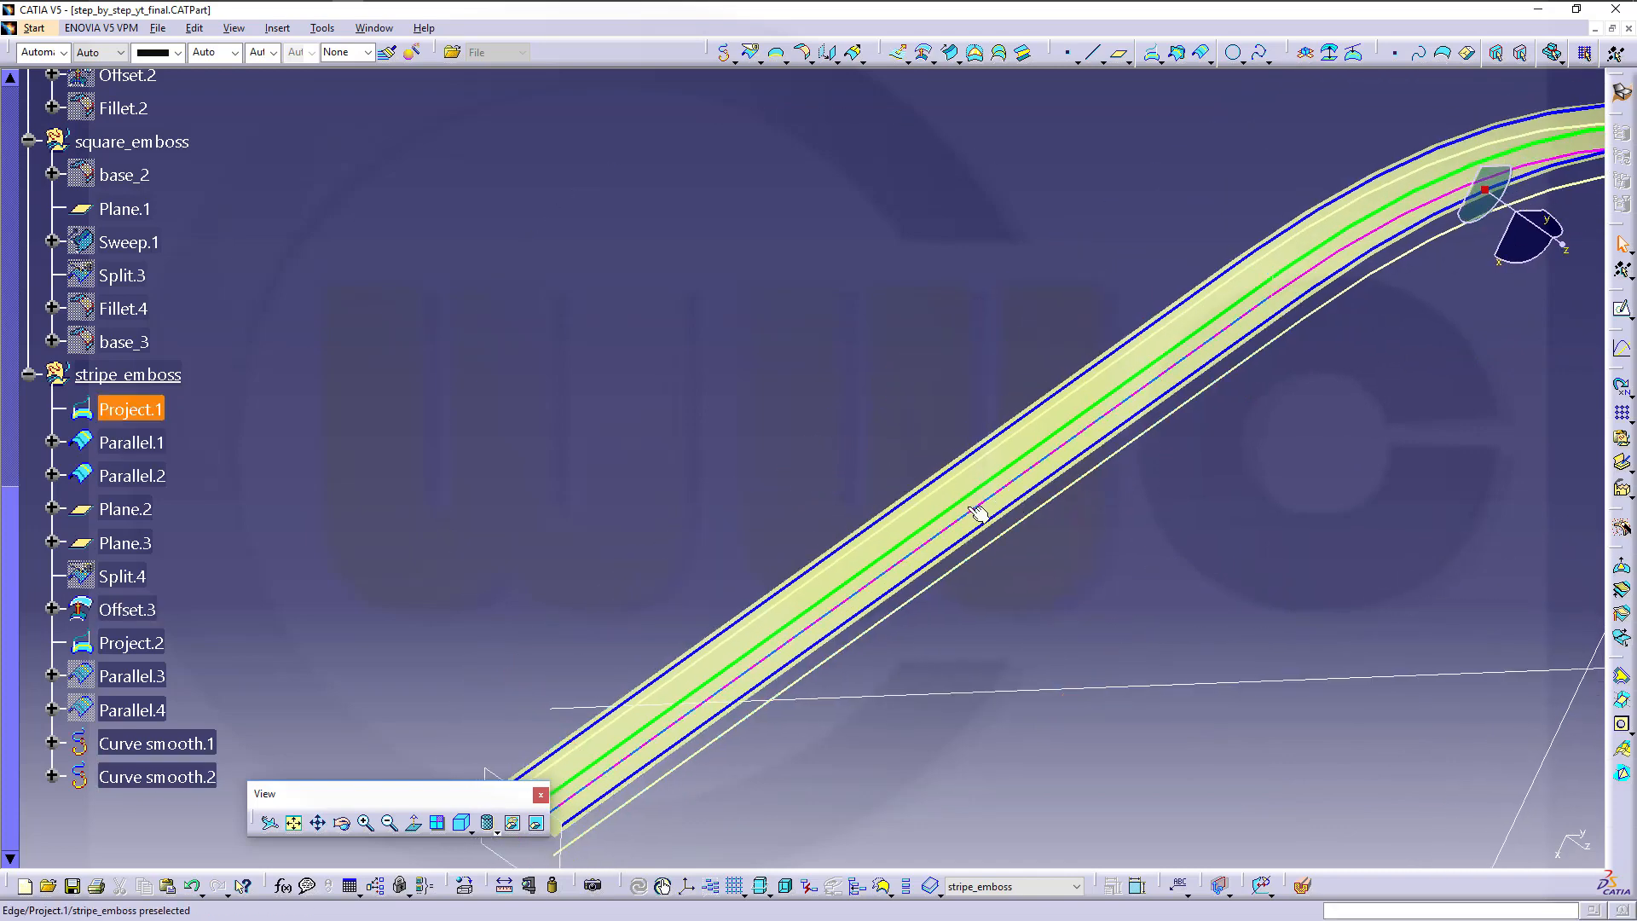
middle_click_drag(1180, 566, 1078, 567)
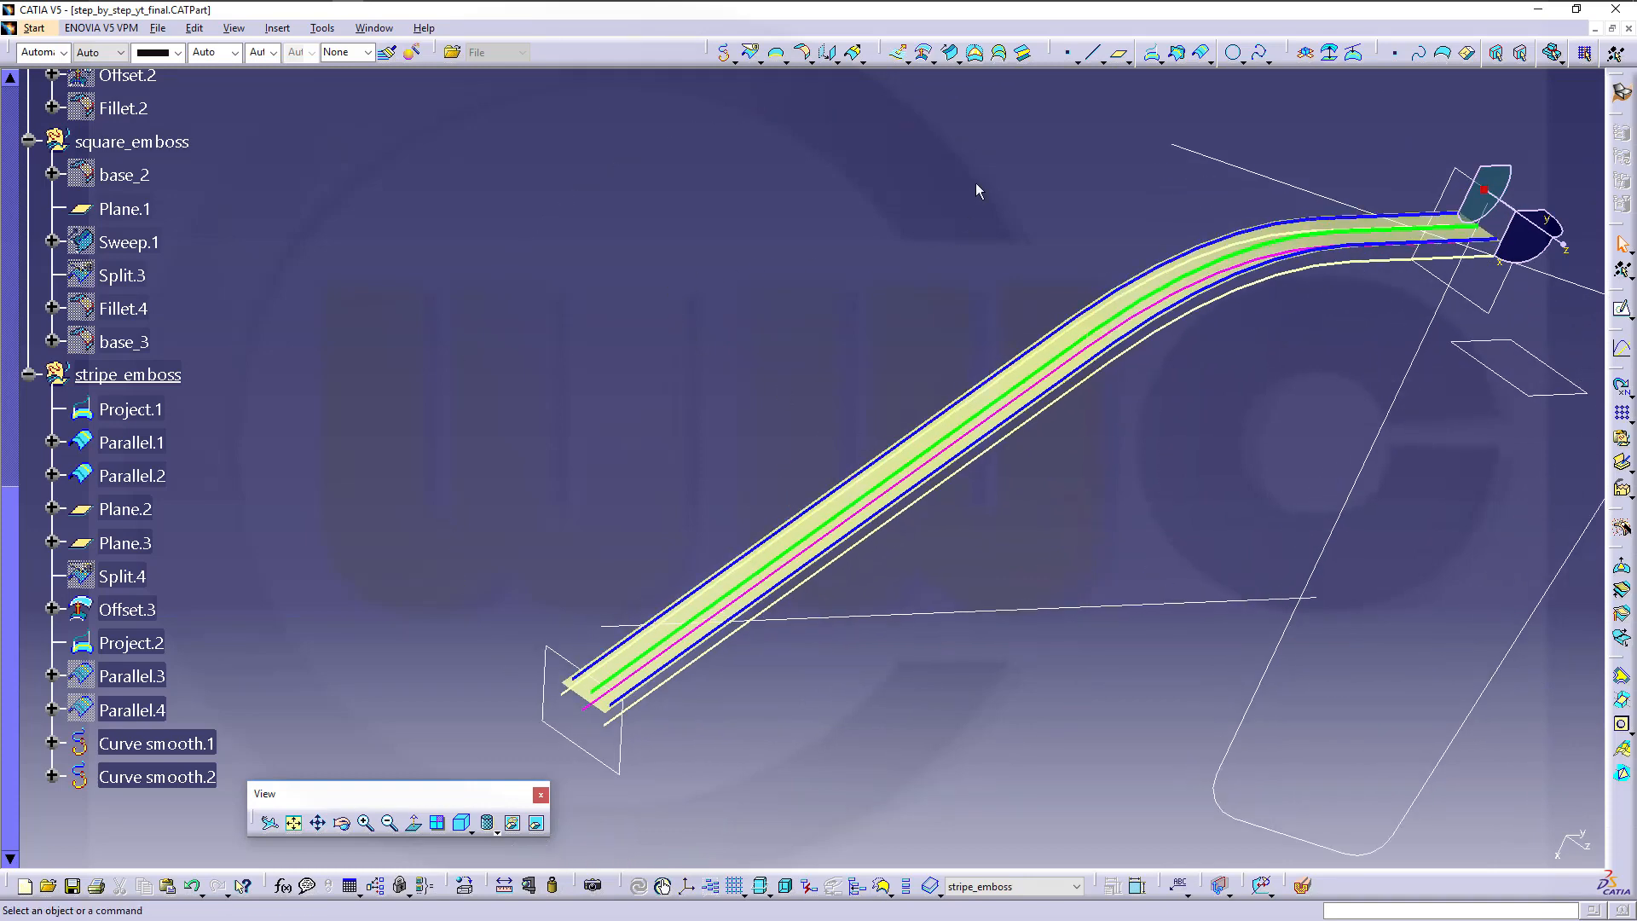
left_click(951, 53)
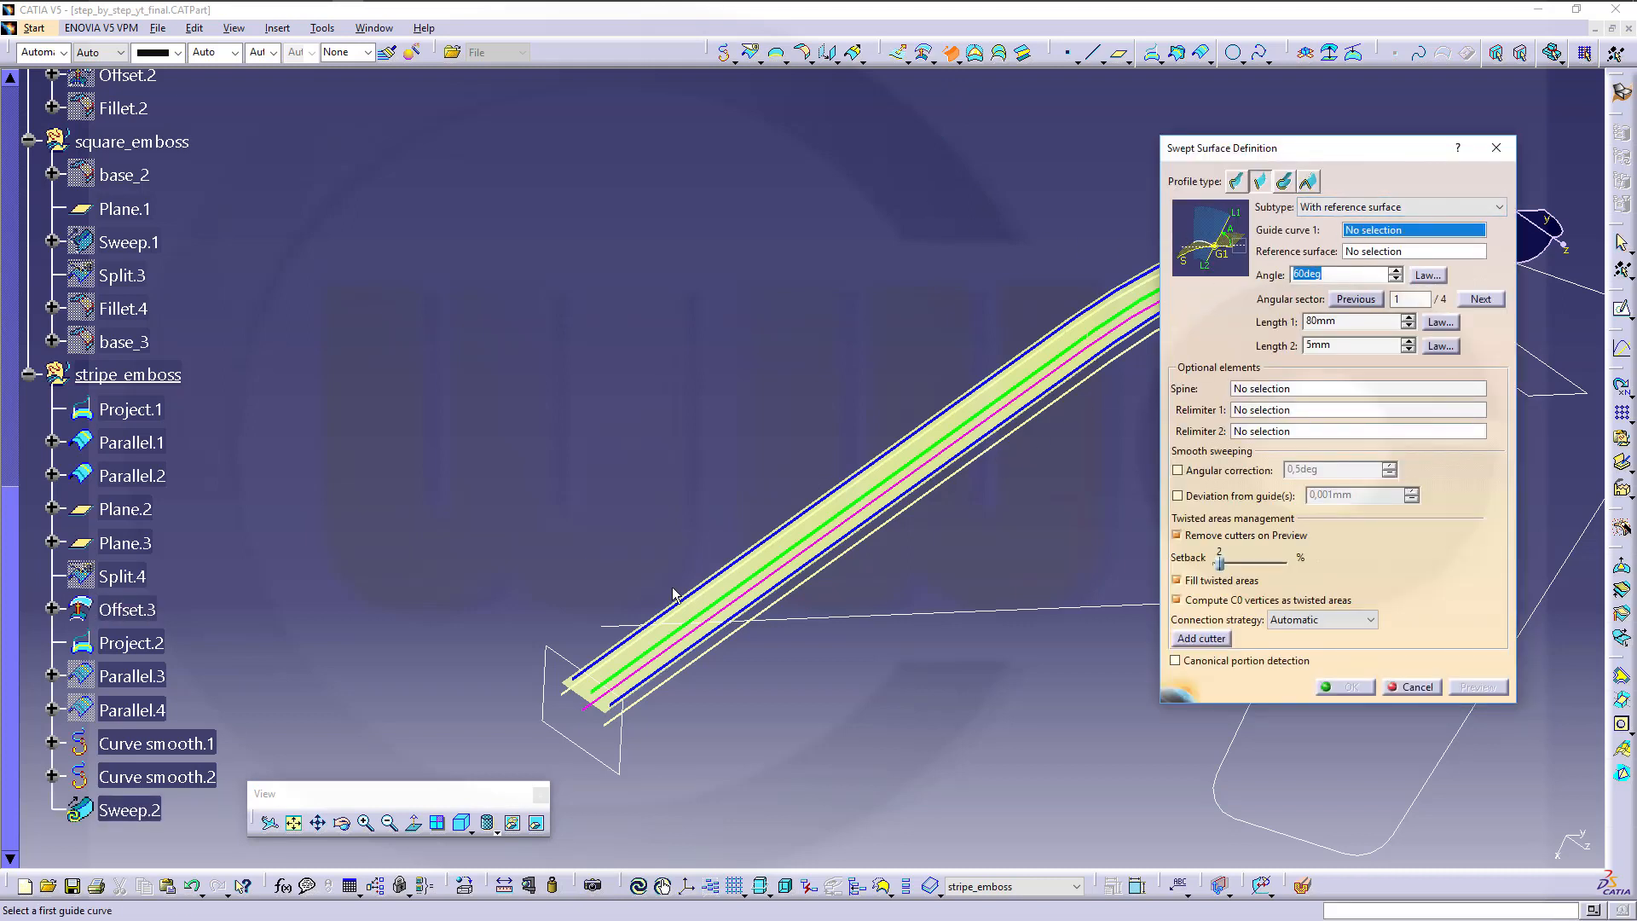
left_click(193, 747)
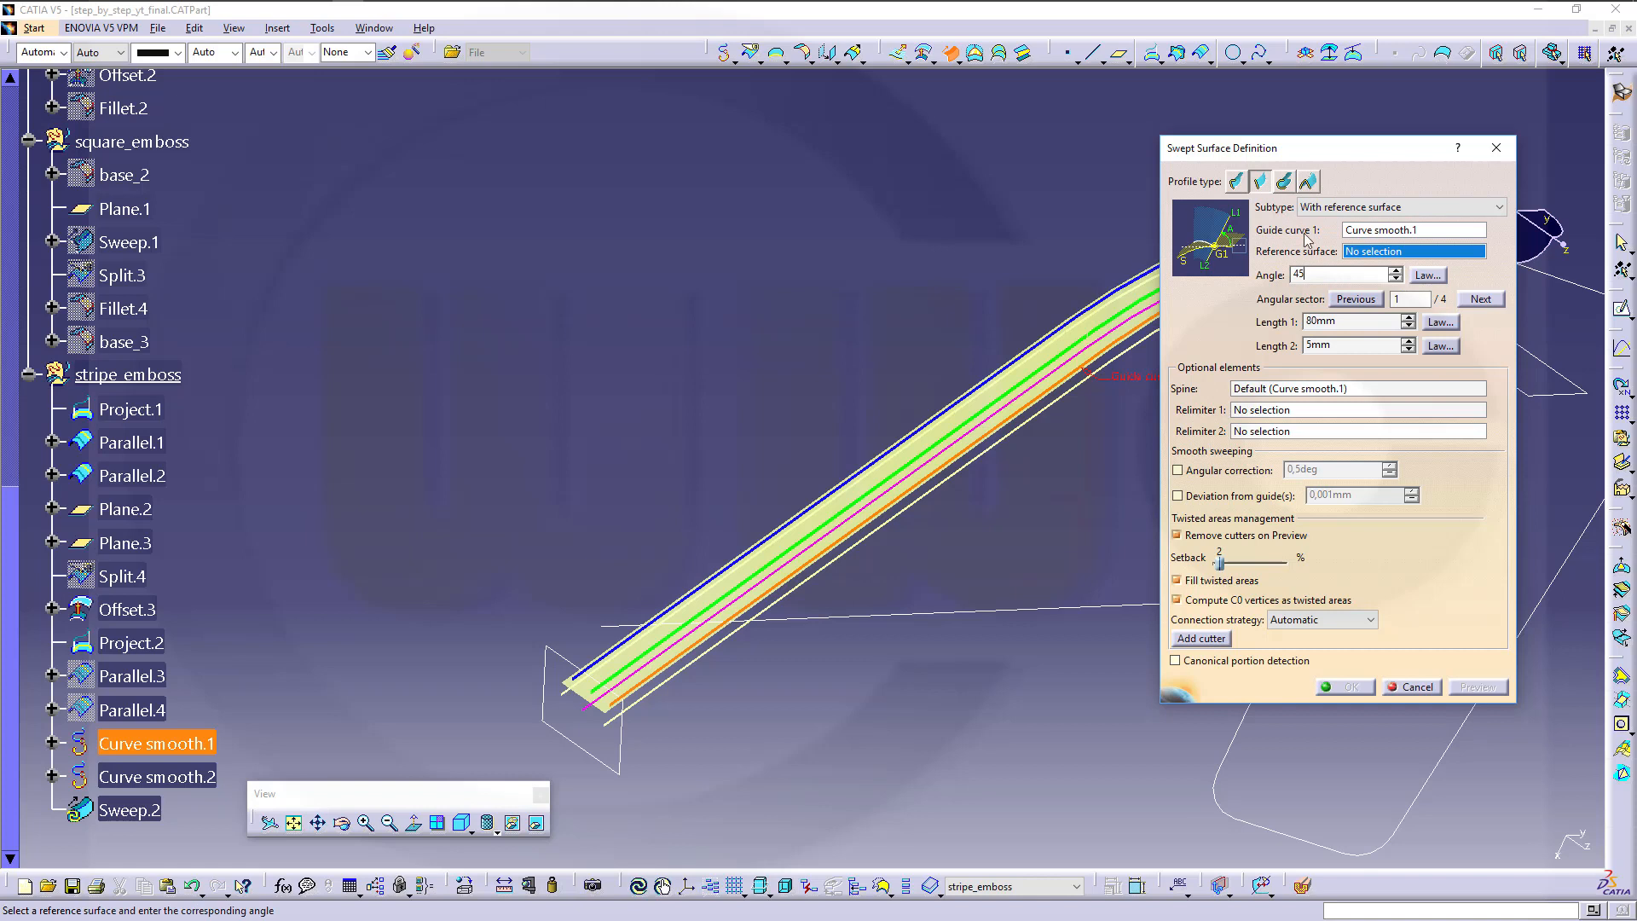
left_click(738, 589)
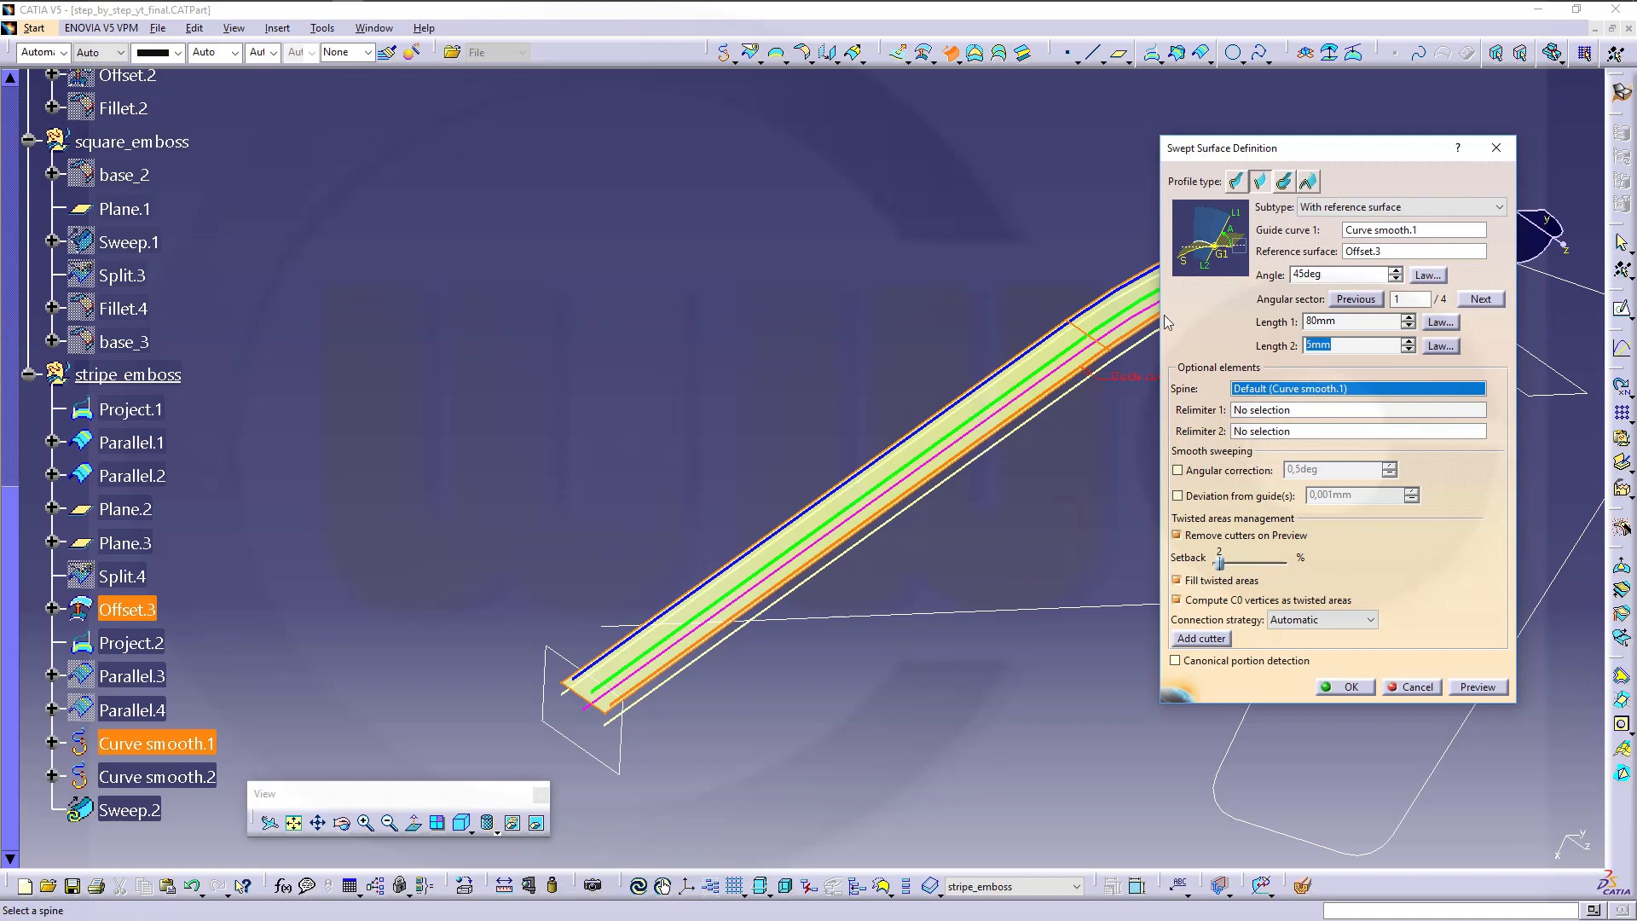
type("2")
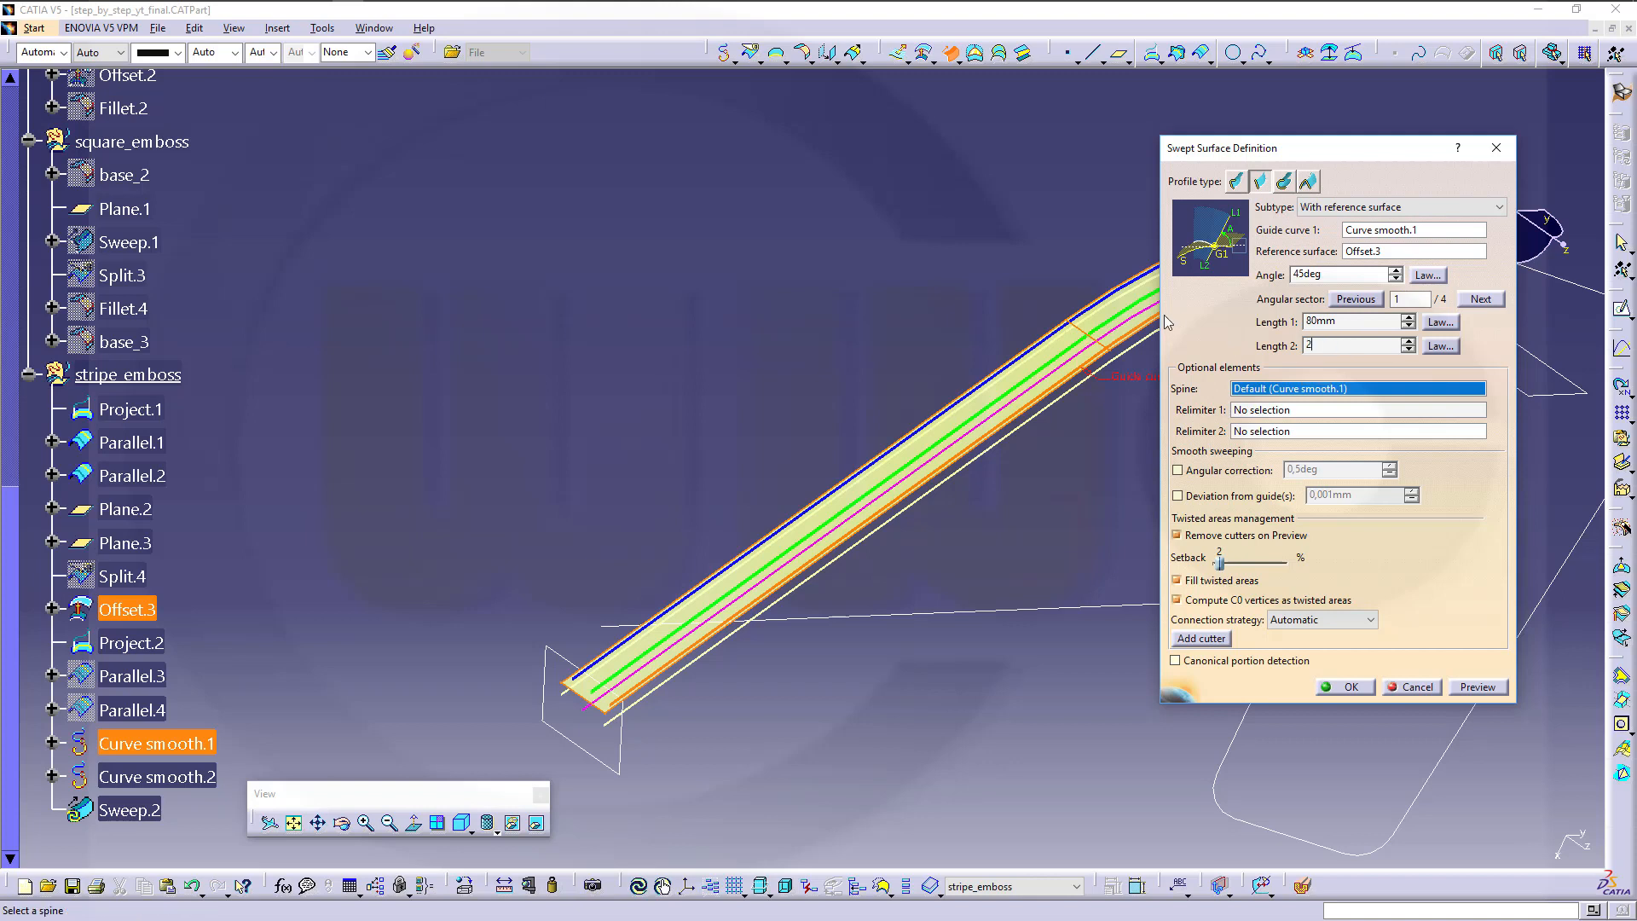
double_click(1344, 322)
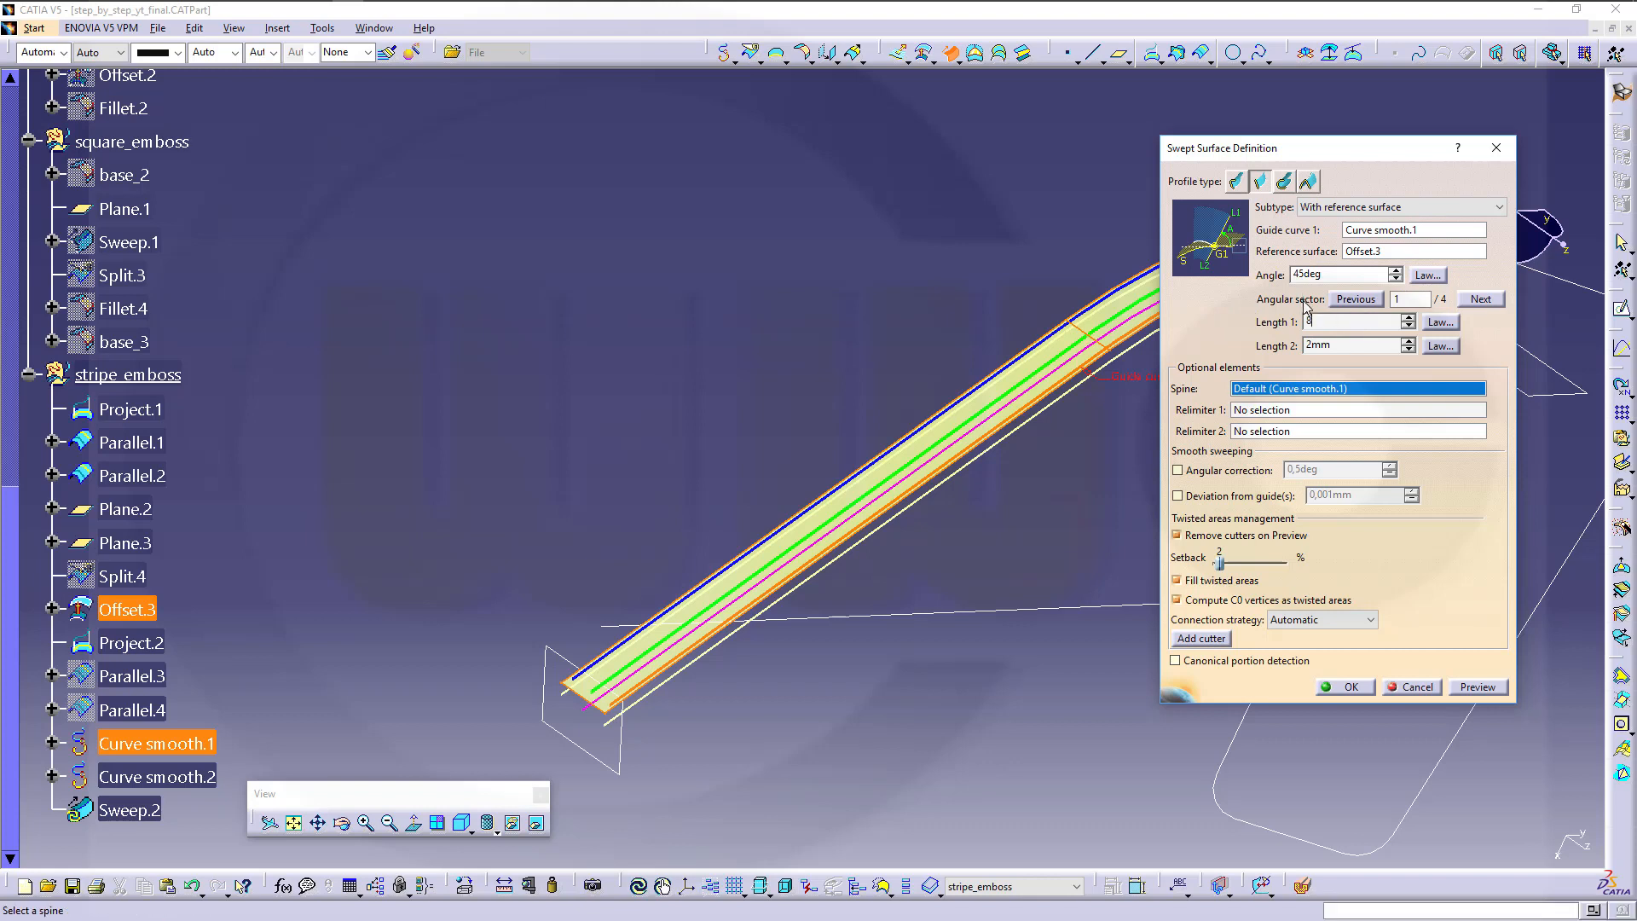
type("8")
key("Tab")
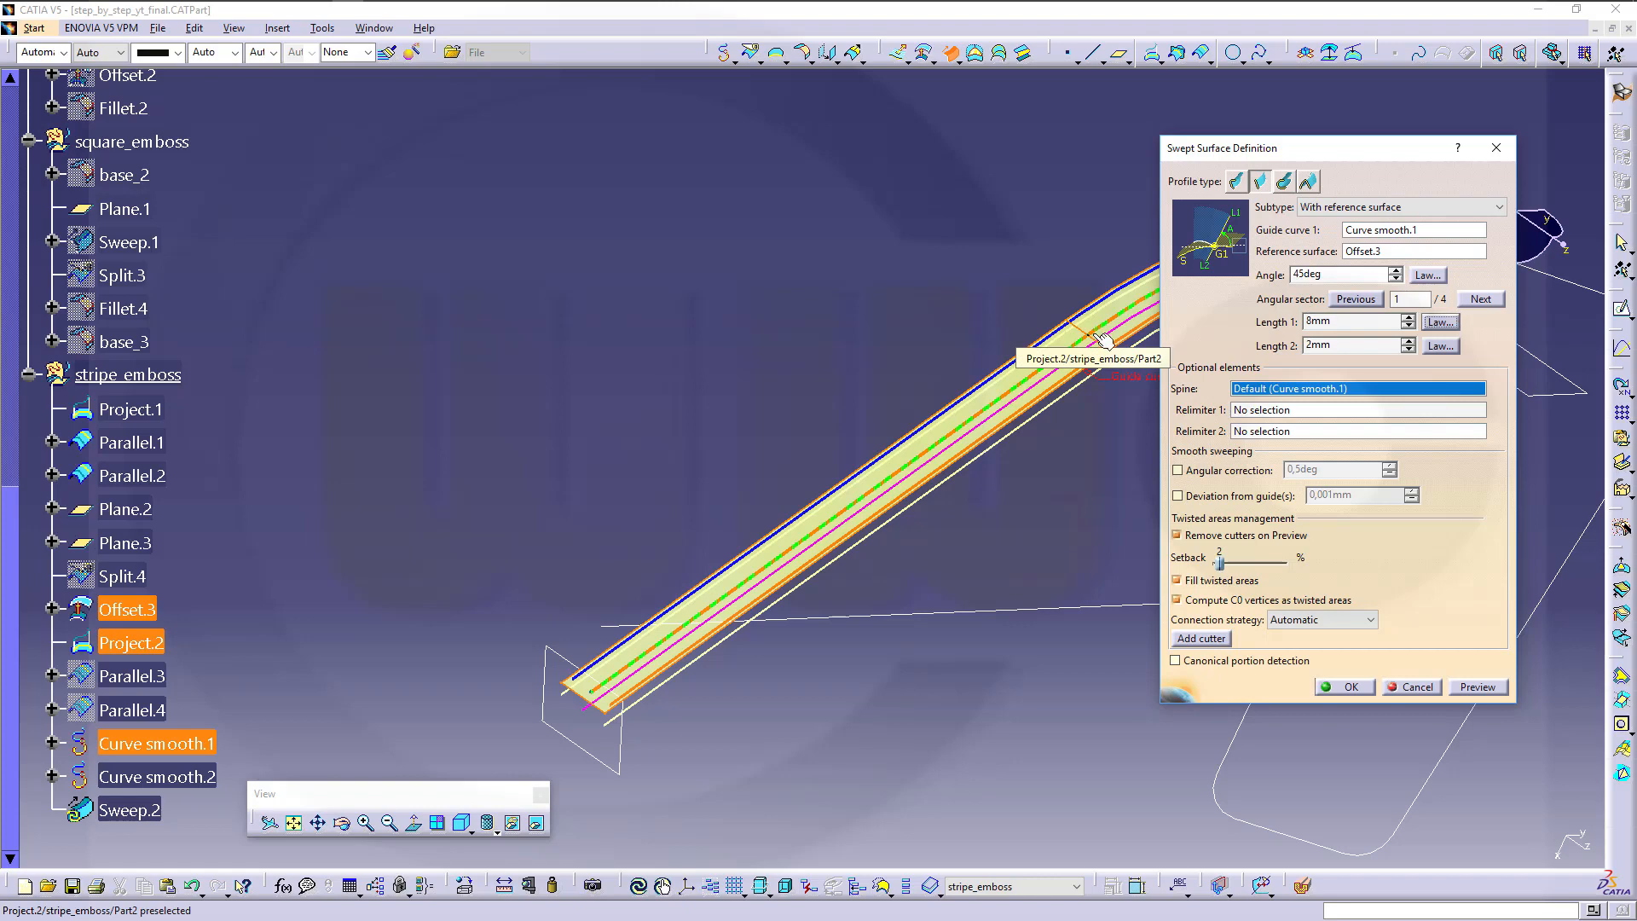
Select angular sector 3 of 4 for the Curve smooth.1 sweep, preview it and create the side wall
left_click(1480, 695)
mouse_move(879, 638)
middle_mouse_down()
mouse_move(859, 588)
mouse_move(967, 266)
mouse_move(890, 335)
mouse_move(852, 439)
middle_mouse_up()
mouse_move(1034, 343)
middle_mouse_down()
mouse_move(674, 472)
mouse_move(925, 391)
mouse_move(680, 452)
mouse_move(827, 372)
mouse_move(746, 460)
mouse_move(863, 402)
mouse_move(785, 567)
mouse_move(609, 680)
middle_mouse_up()
left_click(649, 477)
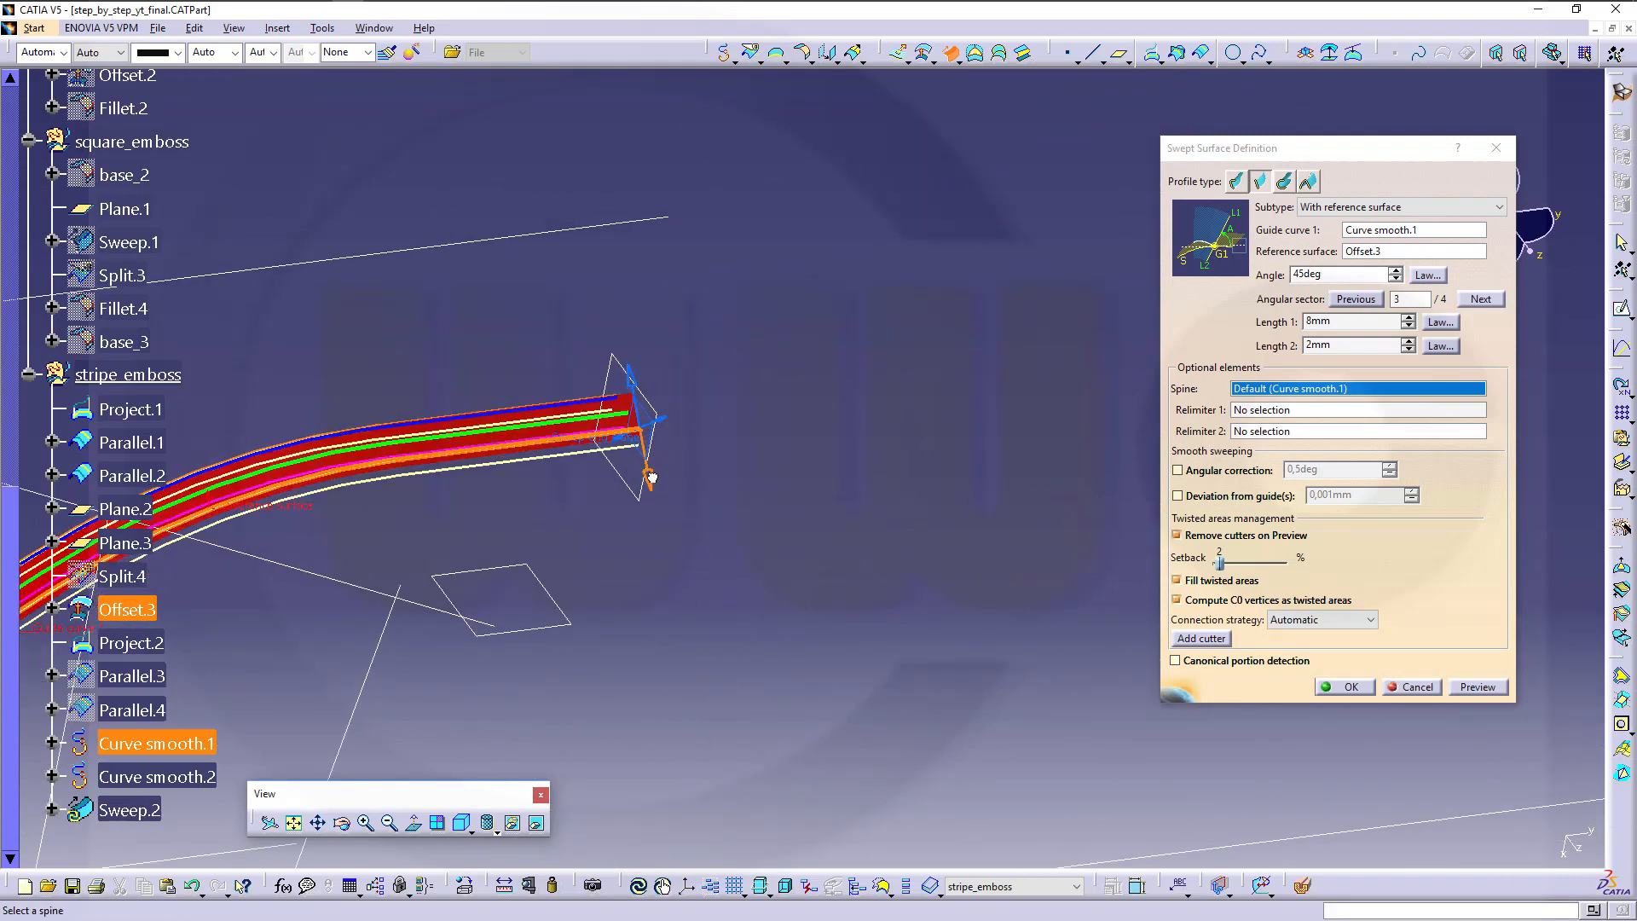
left_click(1487, 688)
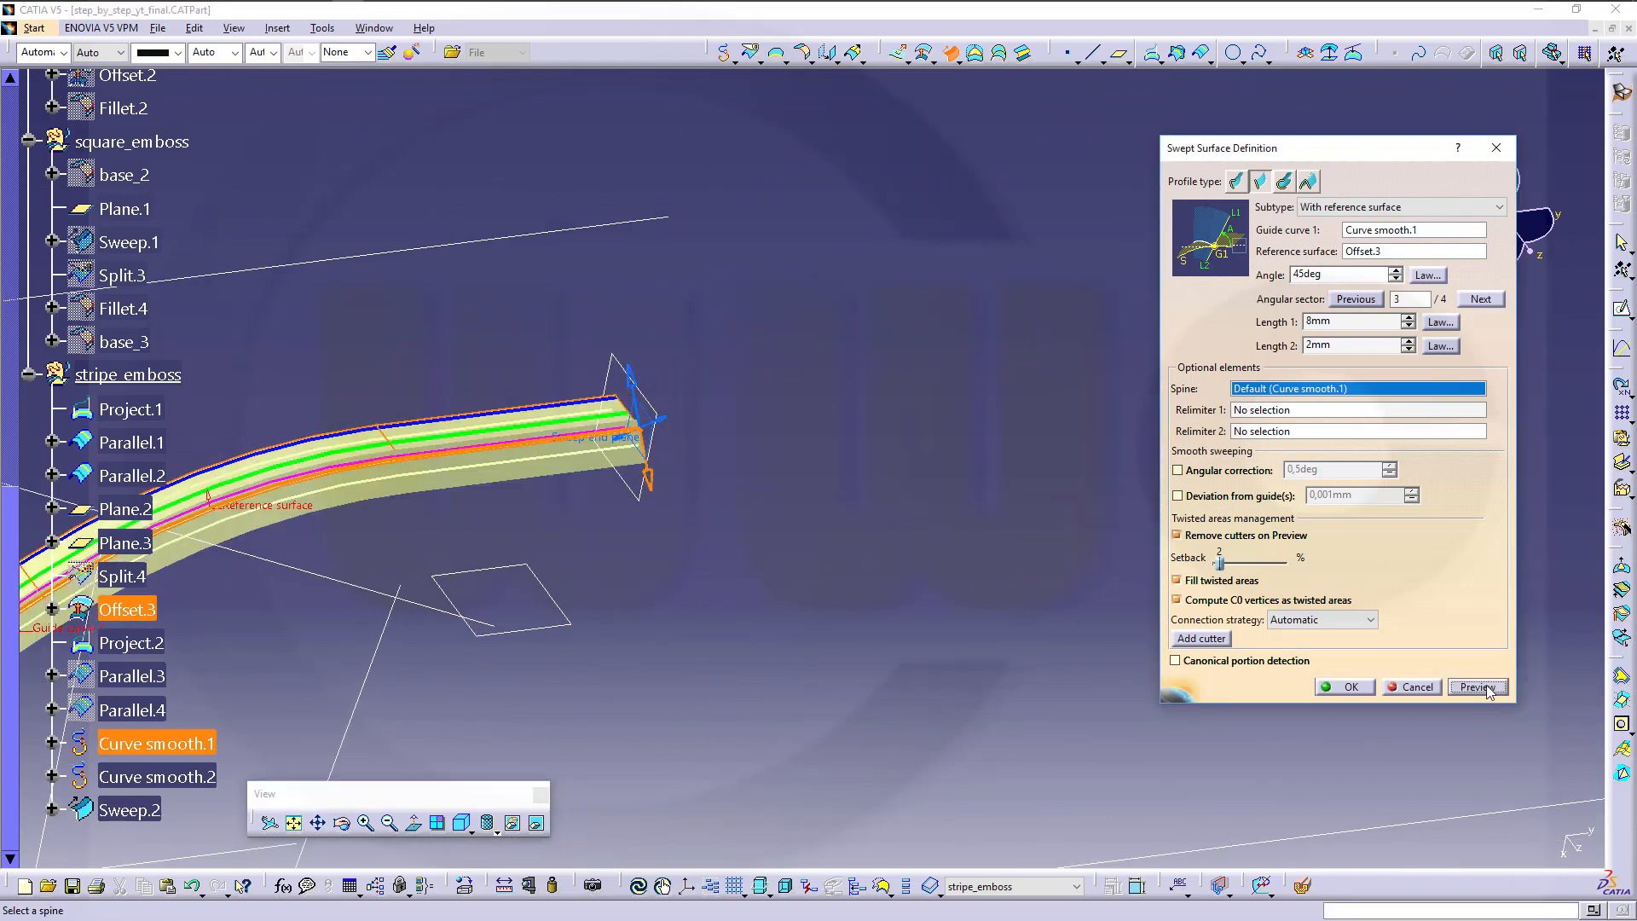
middle_click_drag(493, 470, 665, 426)
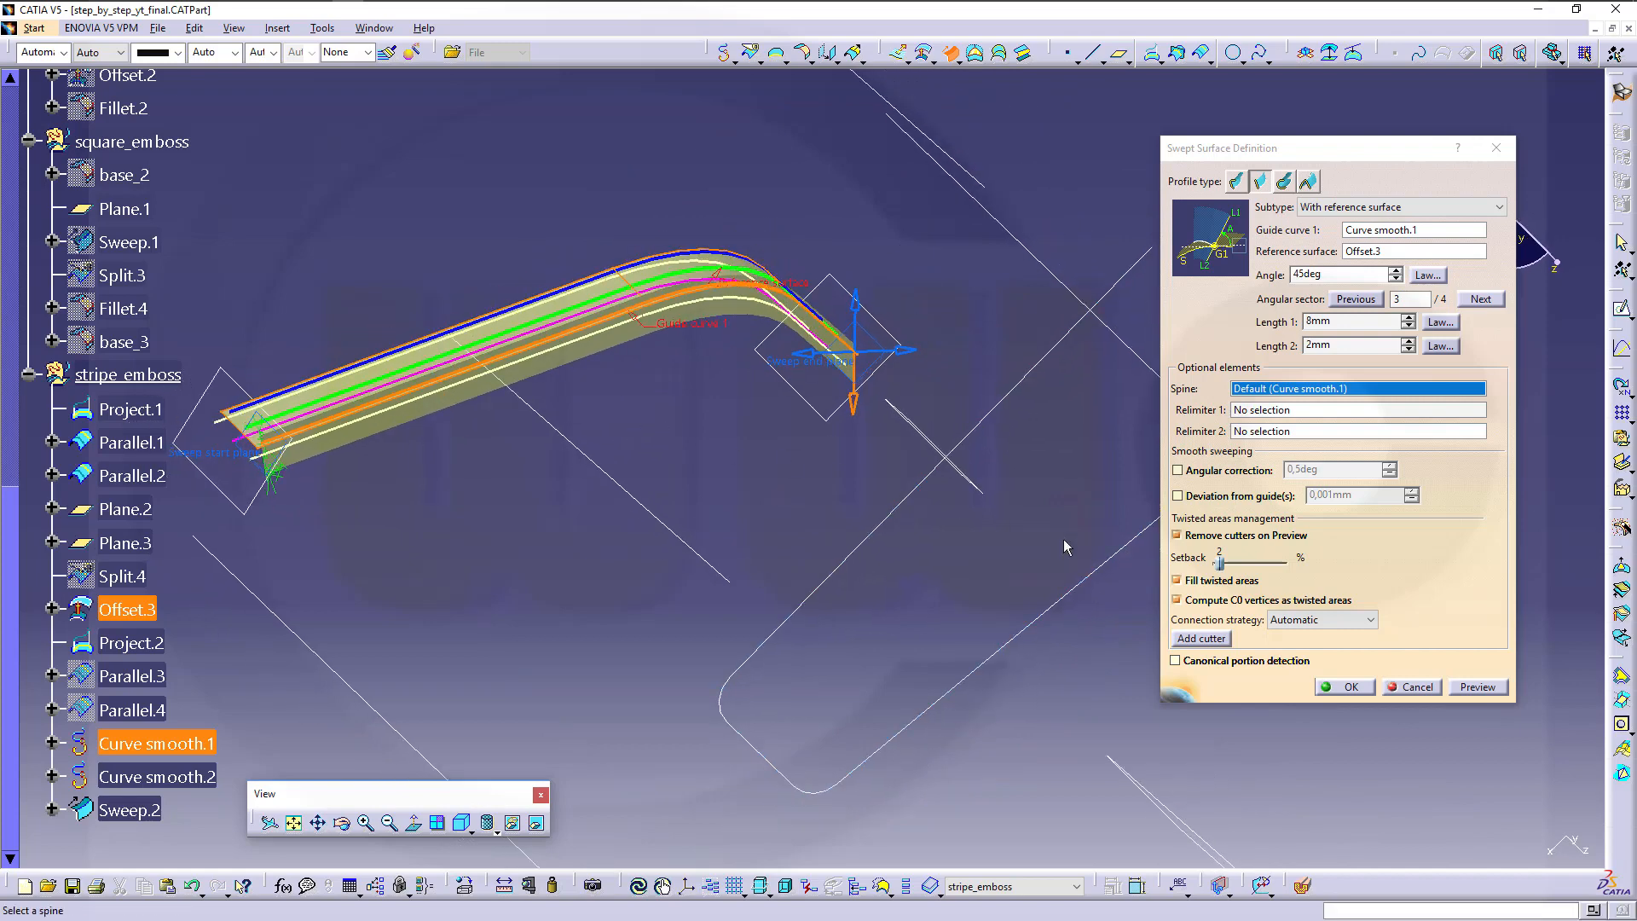
left_click(1351, 686)
Sweep the opposite side wall from Curve smooth.2 on Offset.3 at 45deg, lengths 8 mm and 2 mm, using angular sector 2 of 4
middle_click_drag(948, 612, 538, 503)
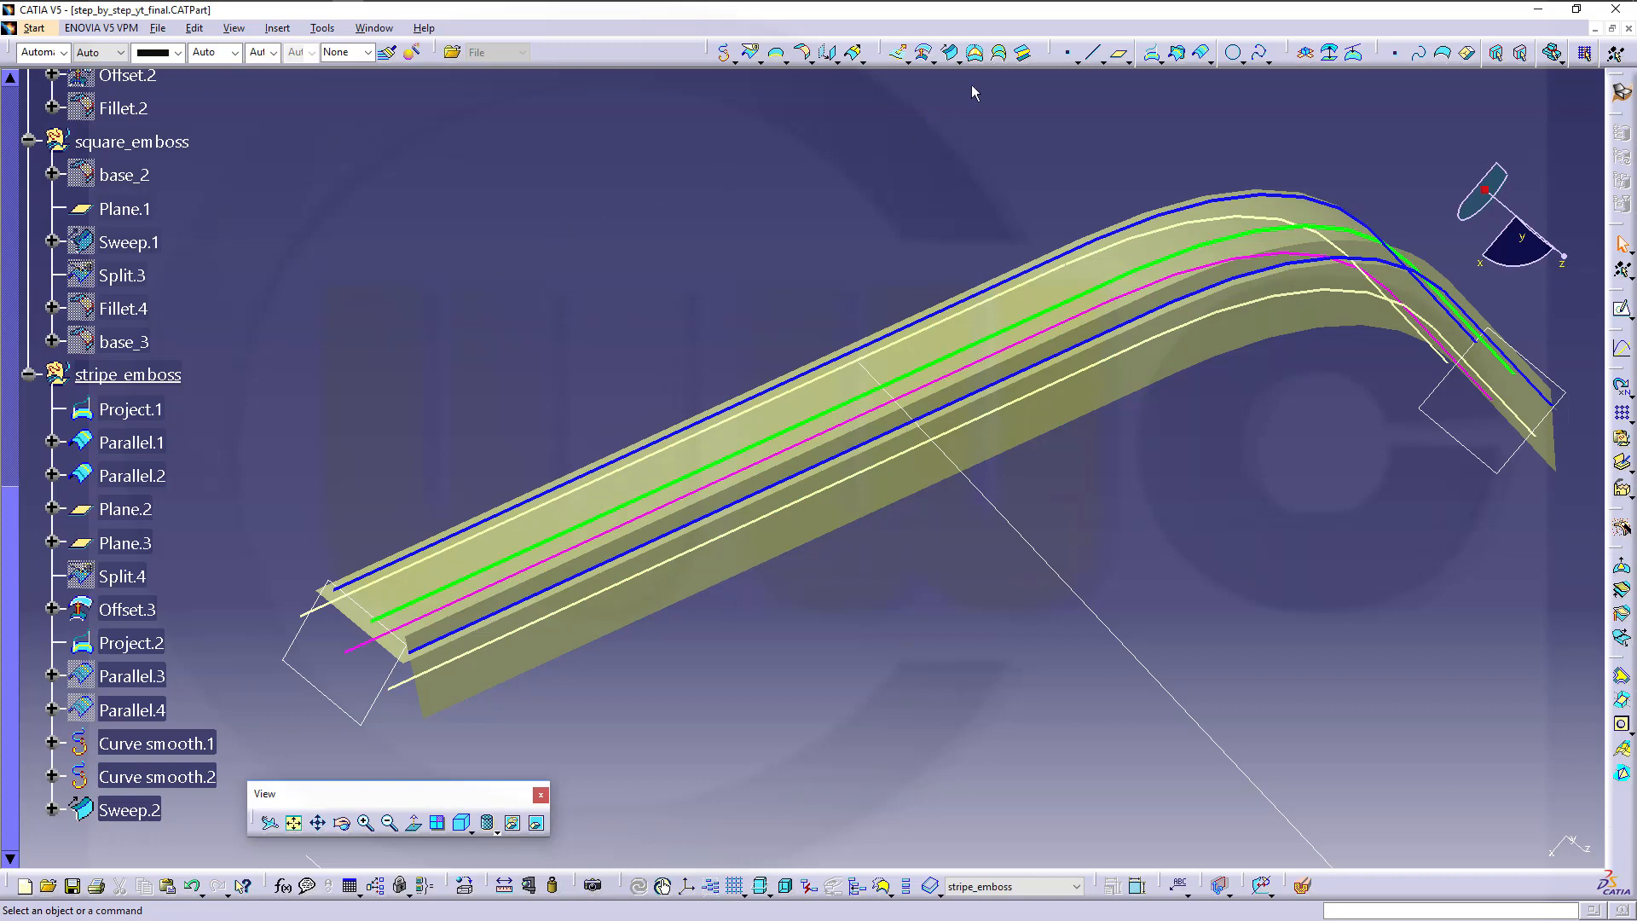
left_click(951, 53)
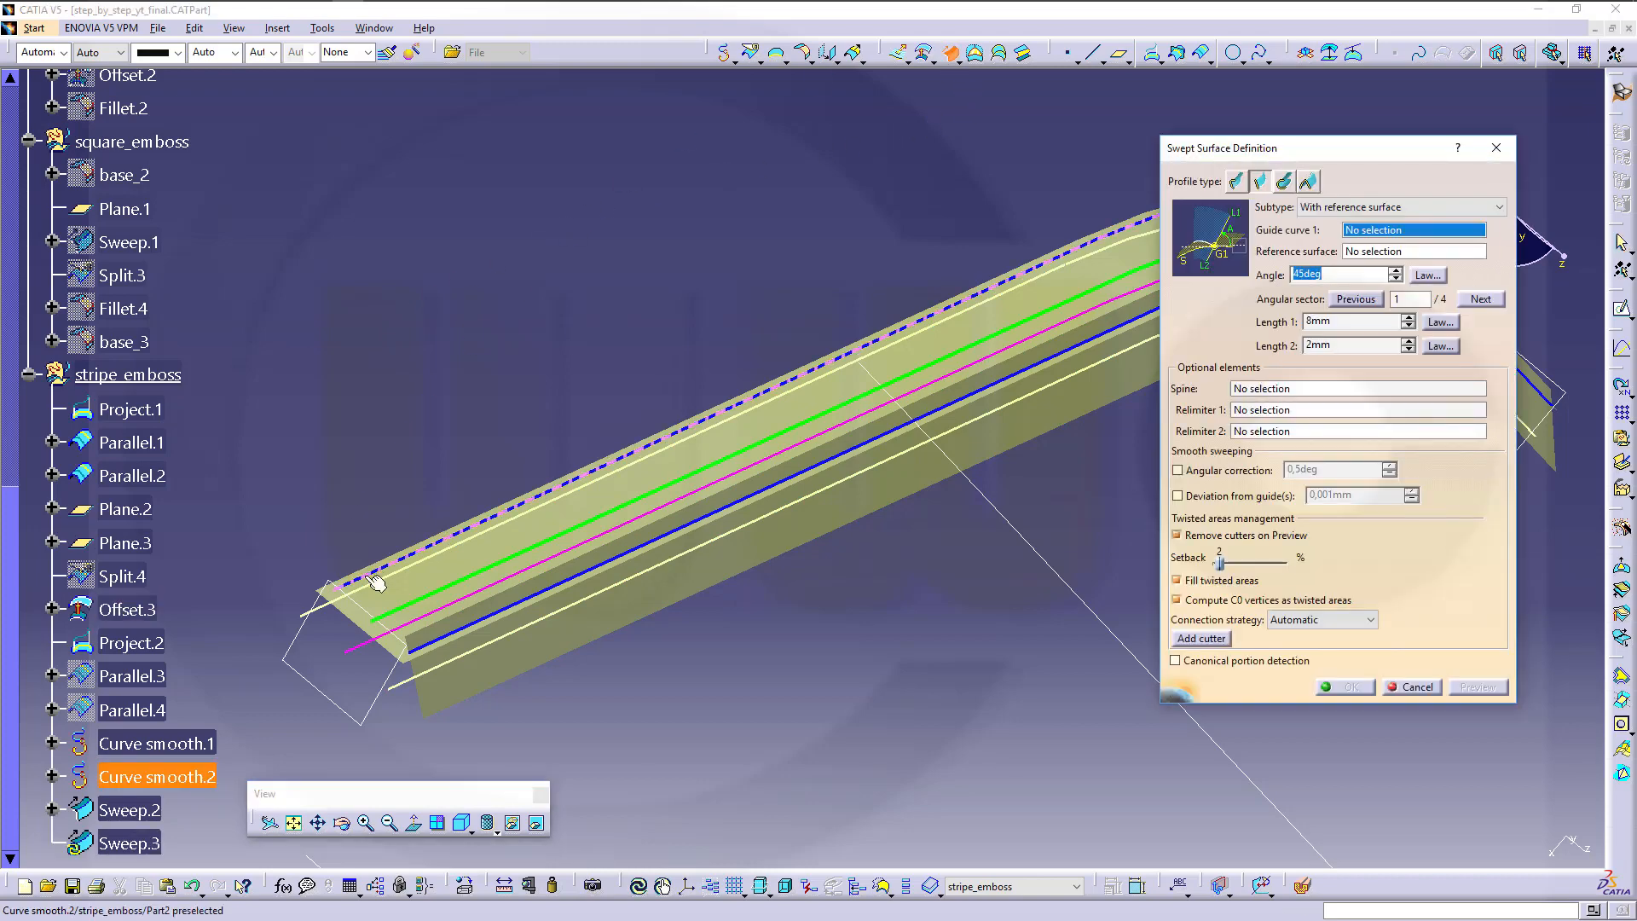
left_click(375, 582)
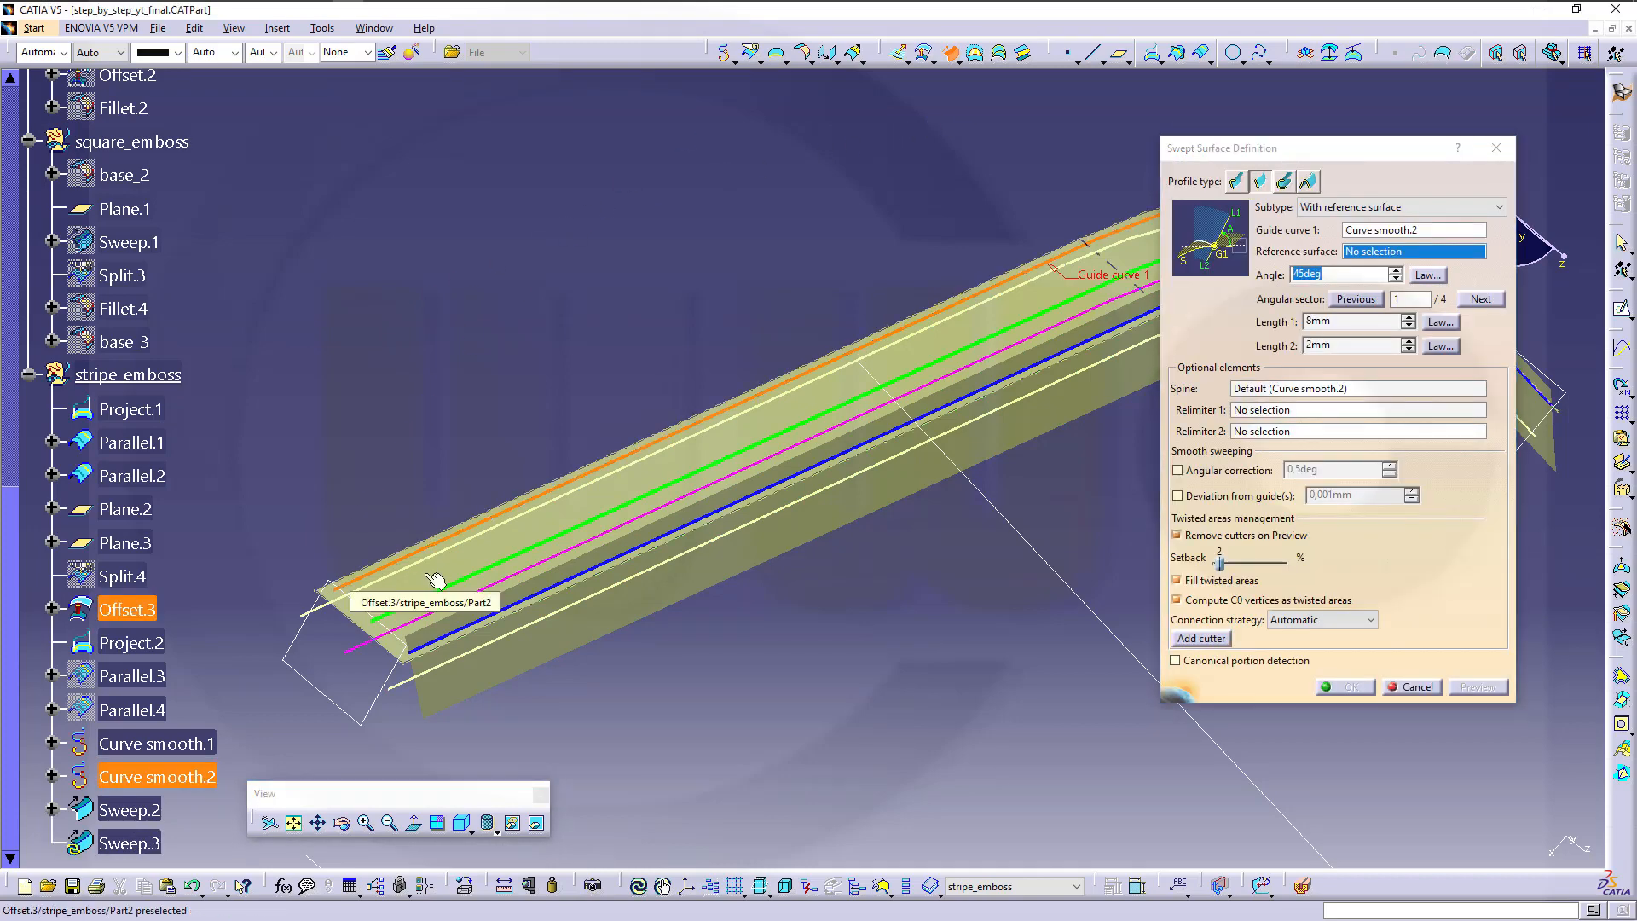
left_click(435, 582)
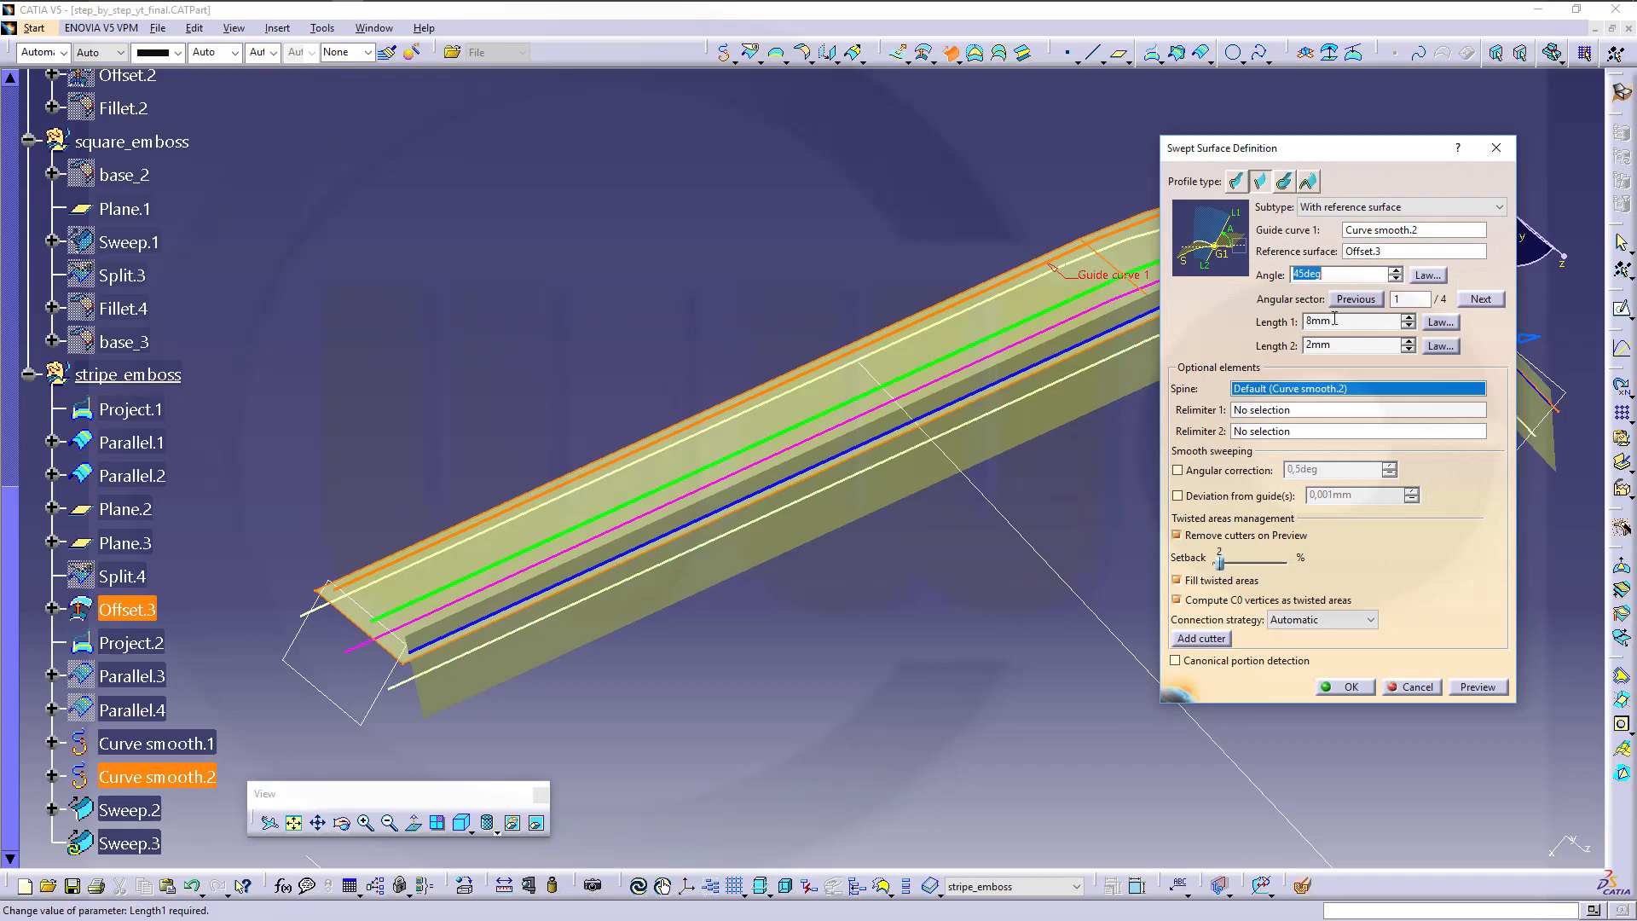
middle_click_drag(1056, 532, 682, 533)
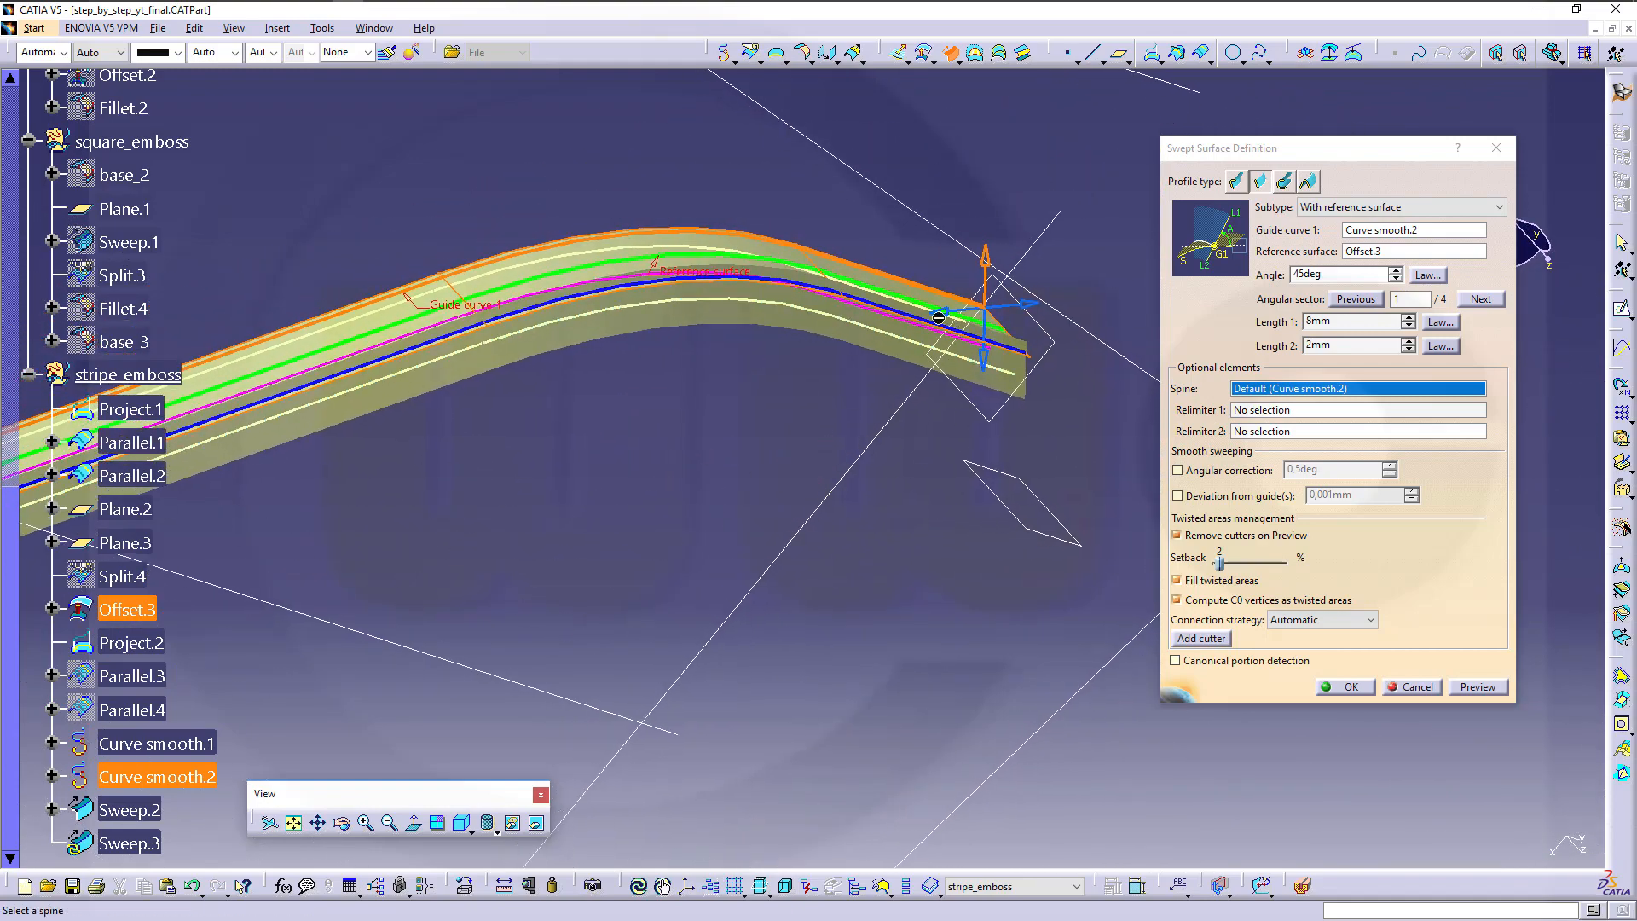
middle_click_drag(765, 438, 840, 501)
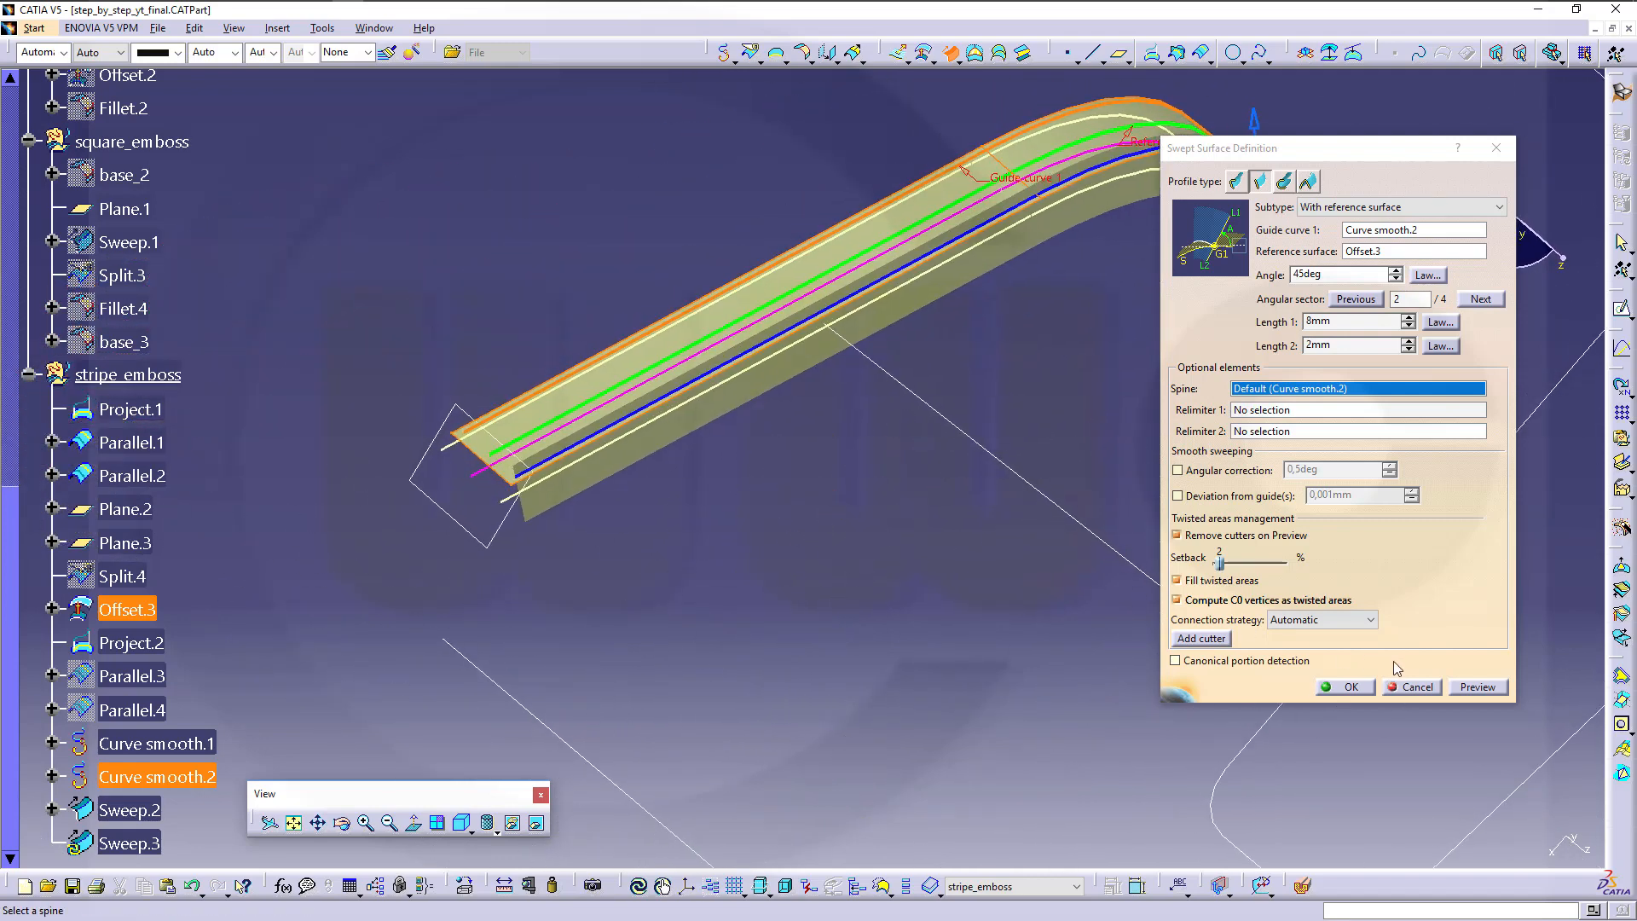
left_click(1476, 689)
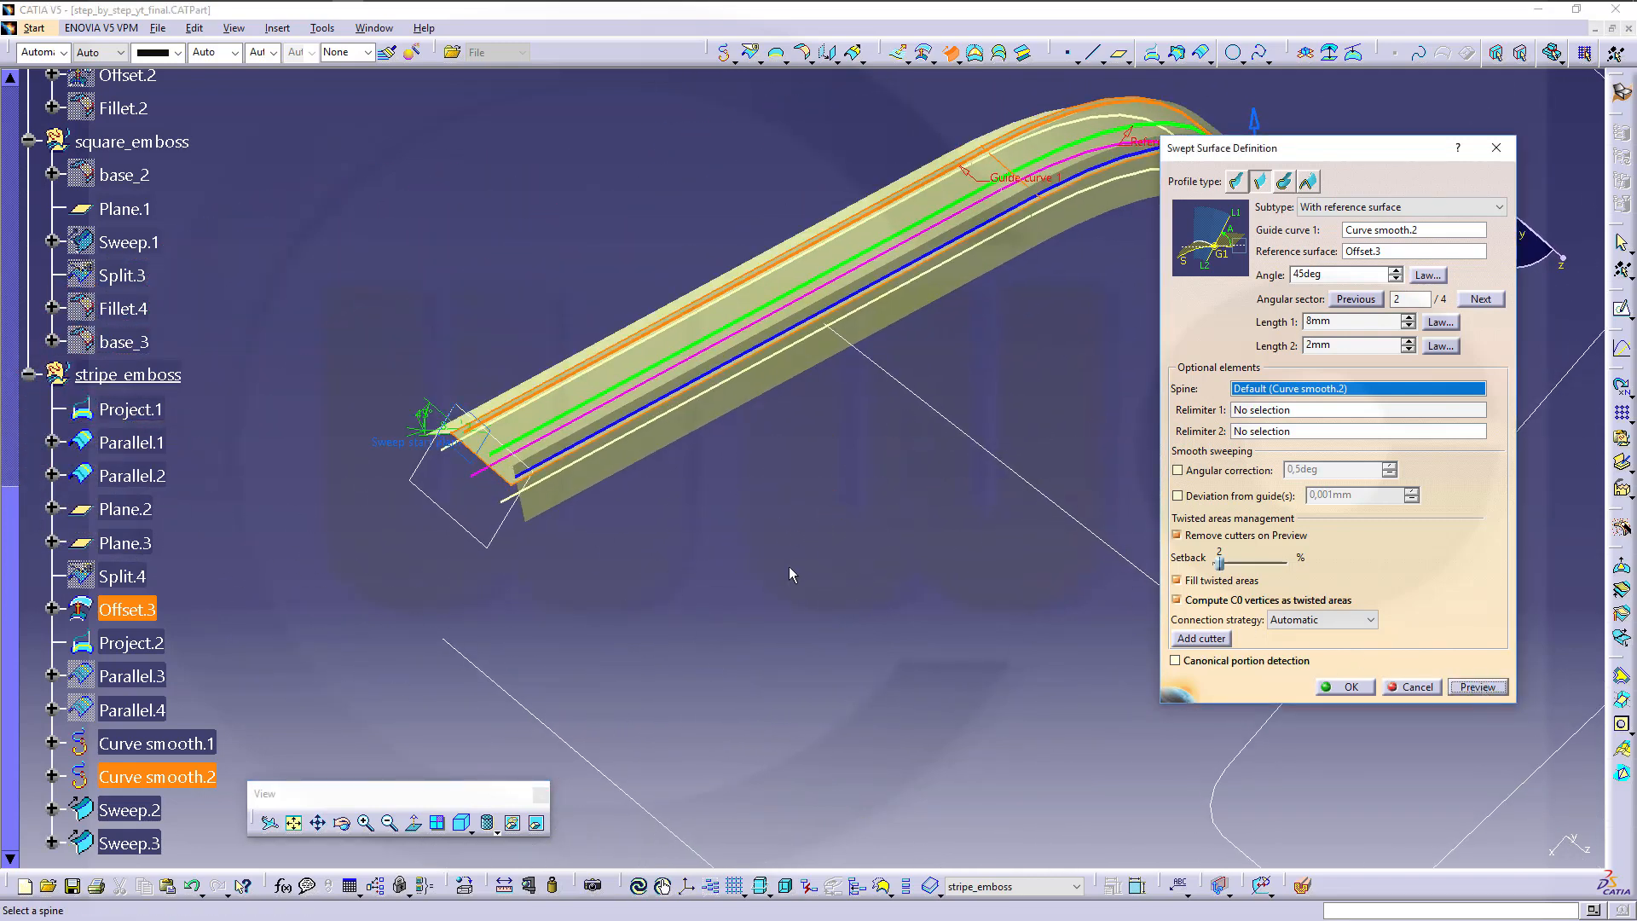
middle_click_drag(791, 574, 620, 528)
left_click(1354, 690)
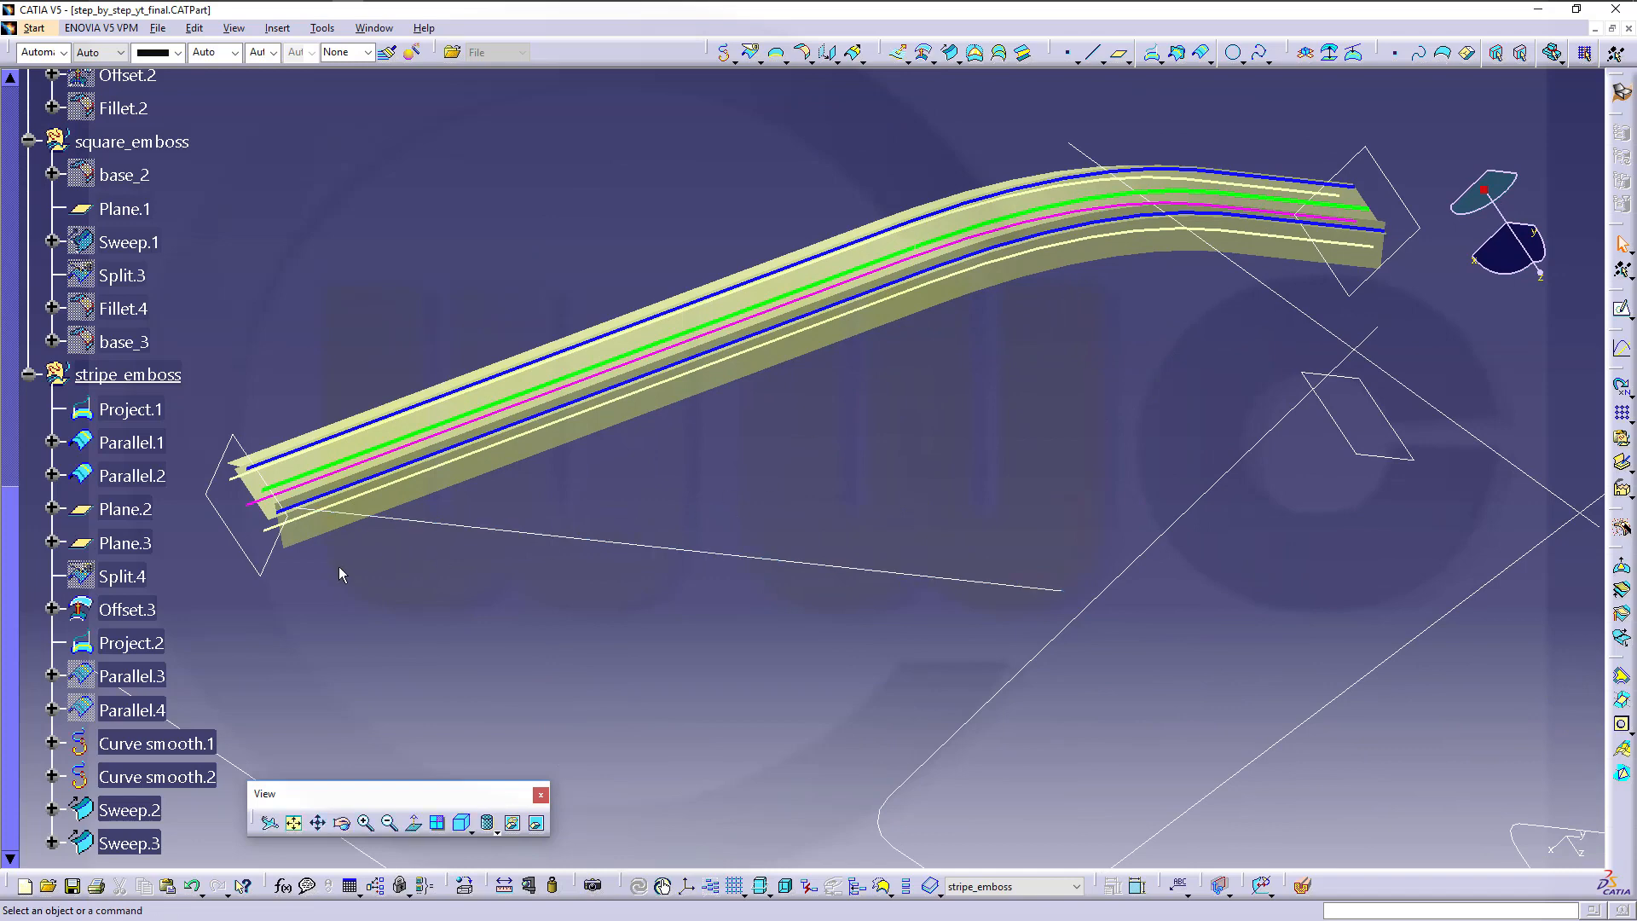
Hide the guide curves Curve smooth.1 and Curve smooth.2 in the stripe_emboss set
scroll(268, 616, "down", 3)
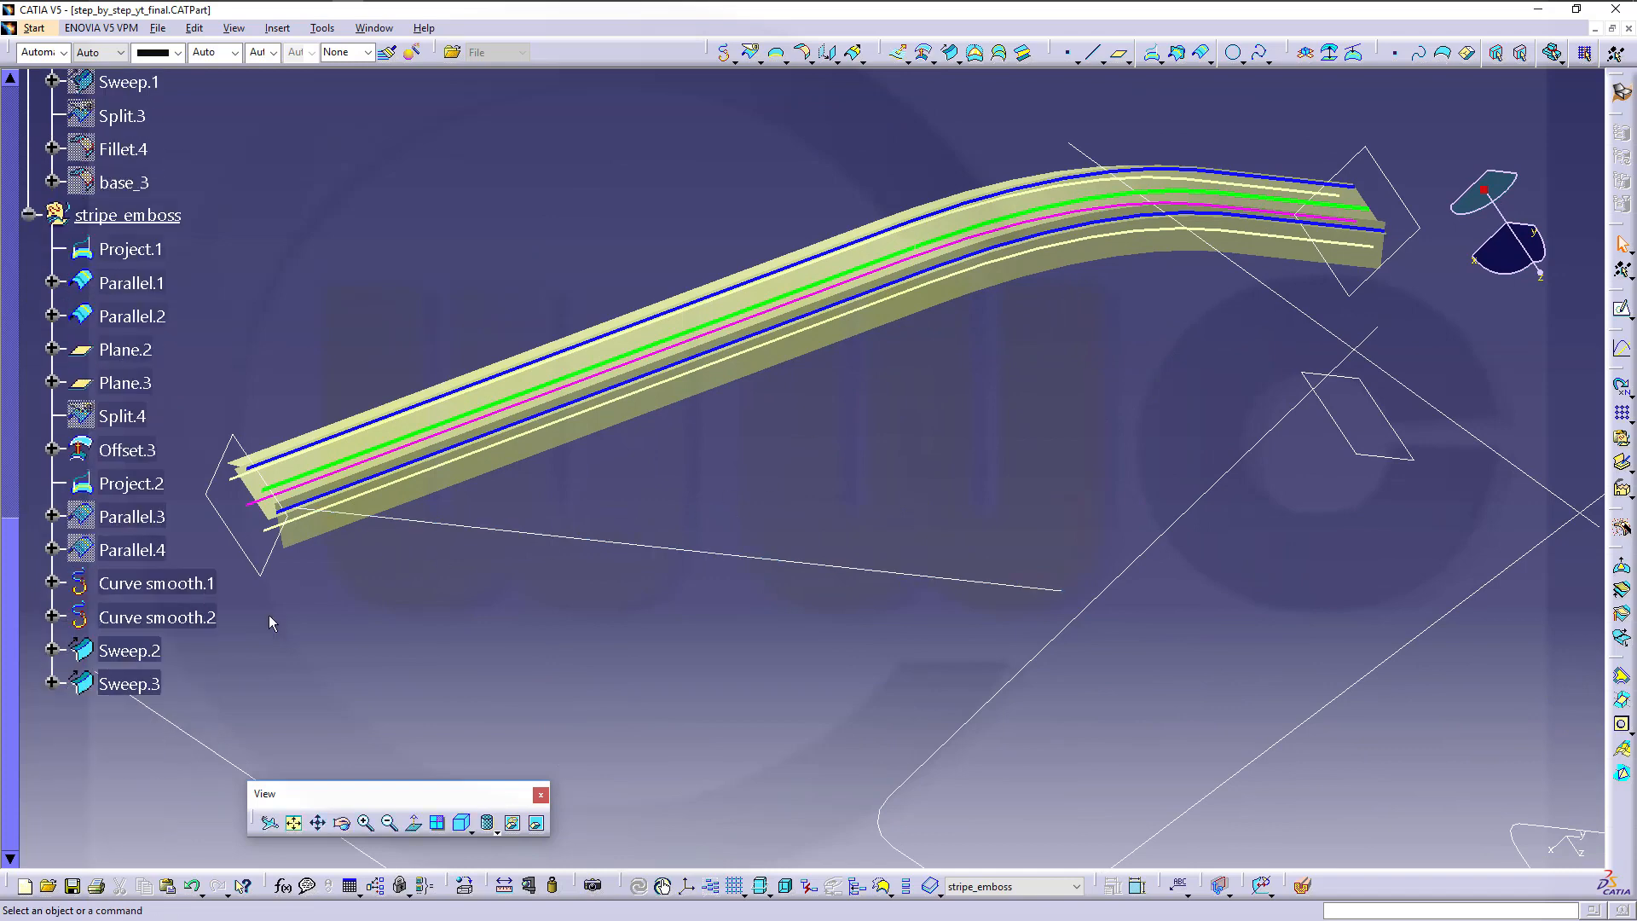
right_click(204, 585)
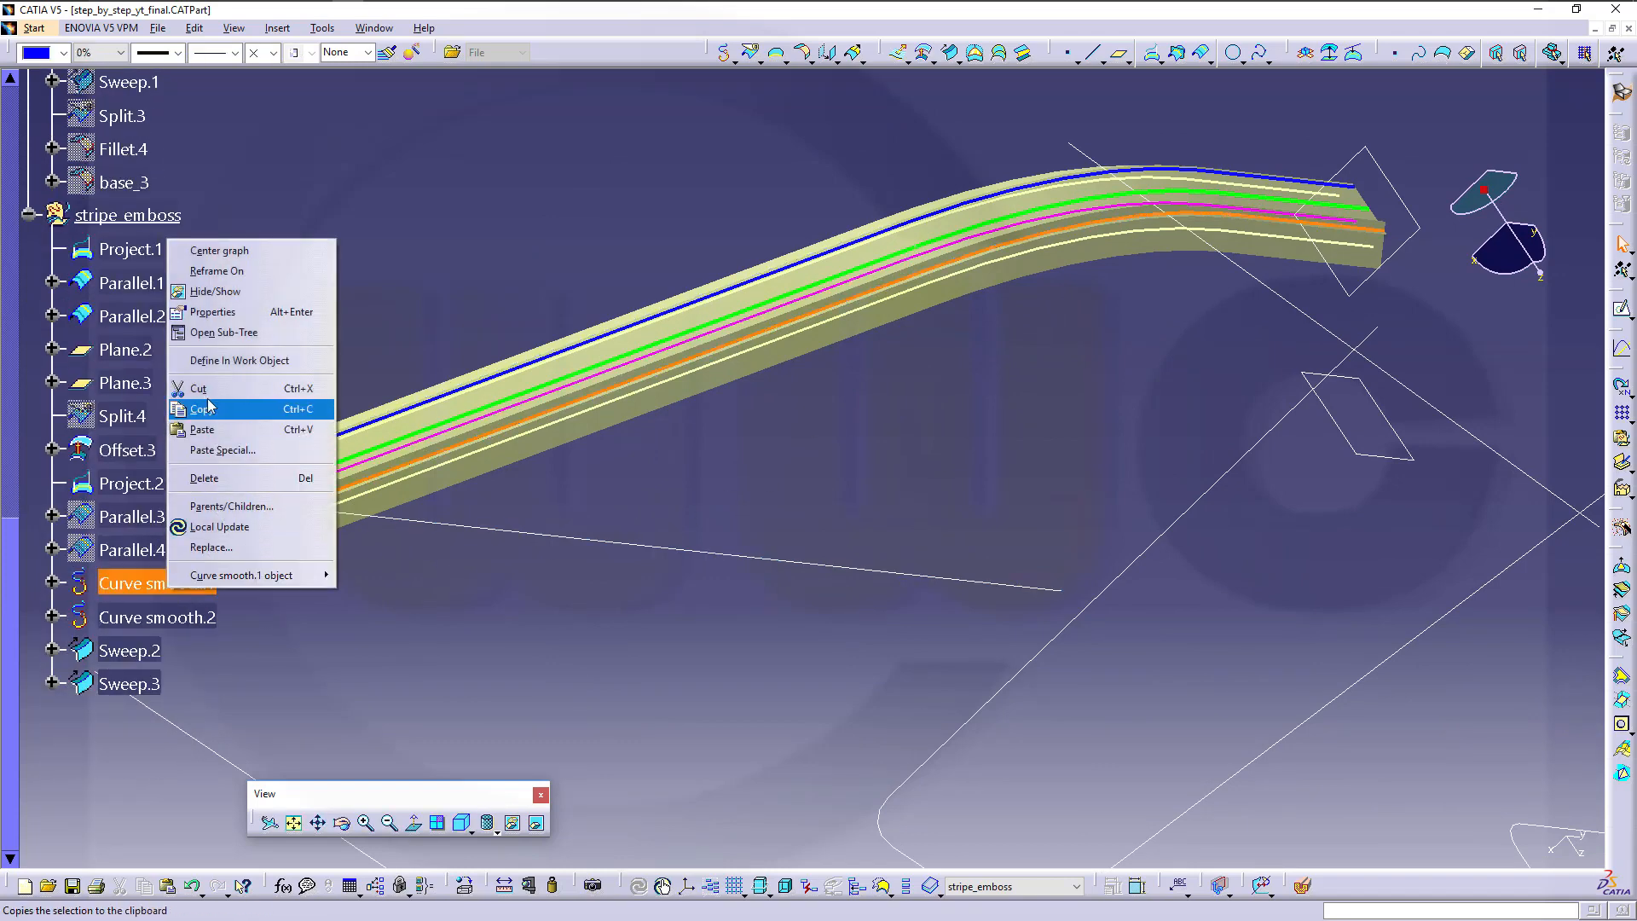
left_click(215, 291)
right_click(162, 606)
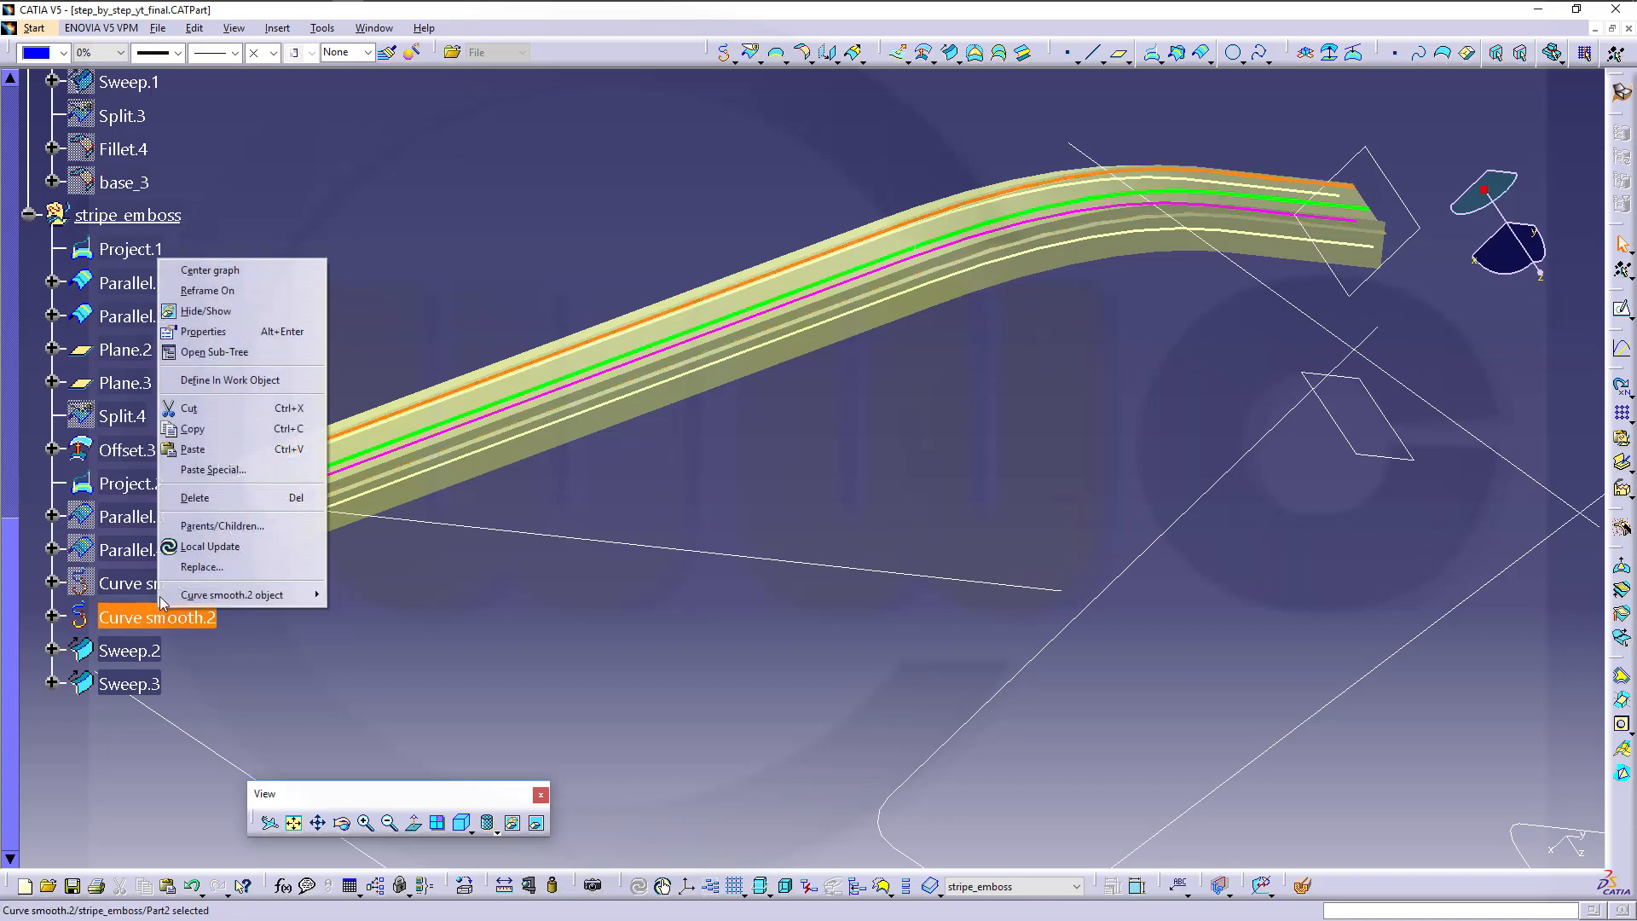
left_click(210, 312)
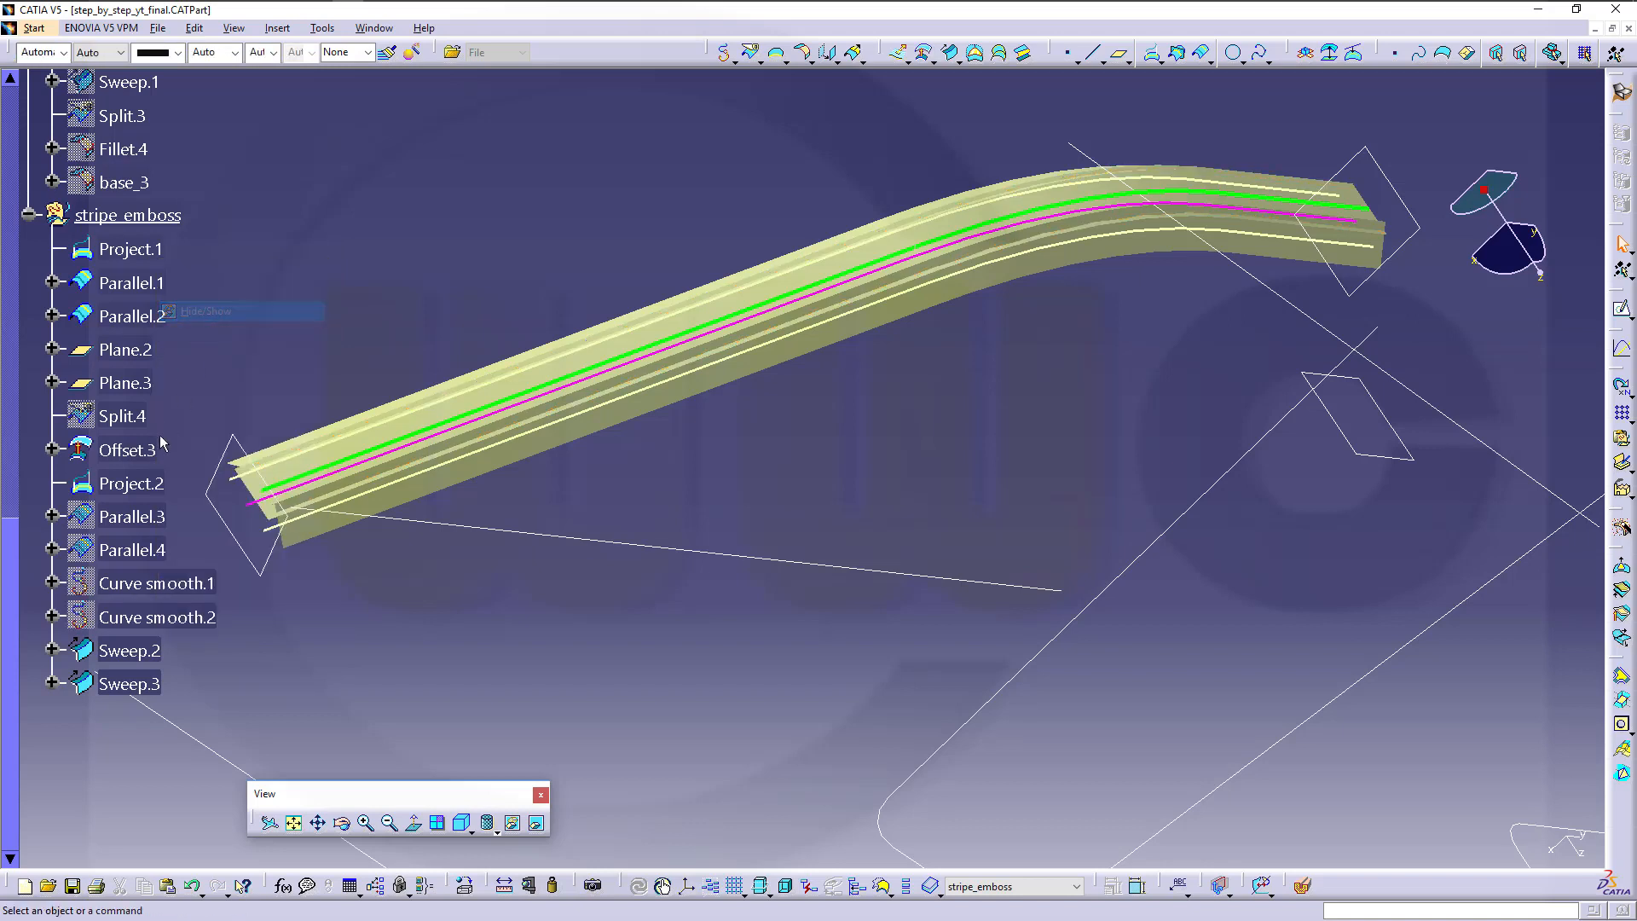
Hide the remaining stripe_emboss construction curves Project.2, Parallel.2, Parallel.1 and Project.1
right_click(128, 486)
left_click(182, 542)
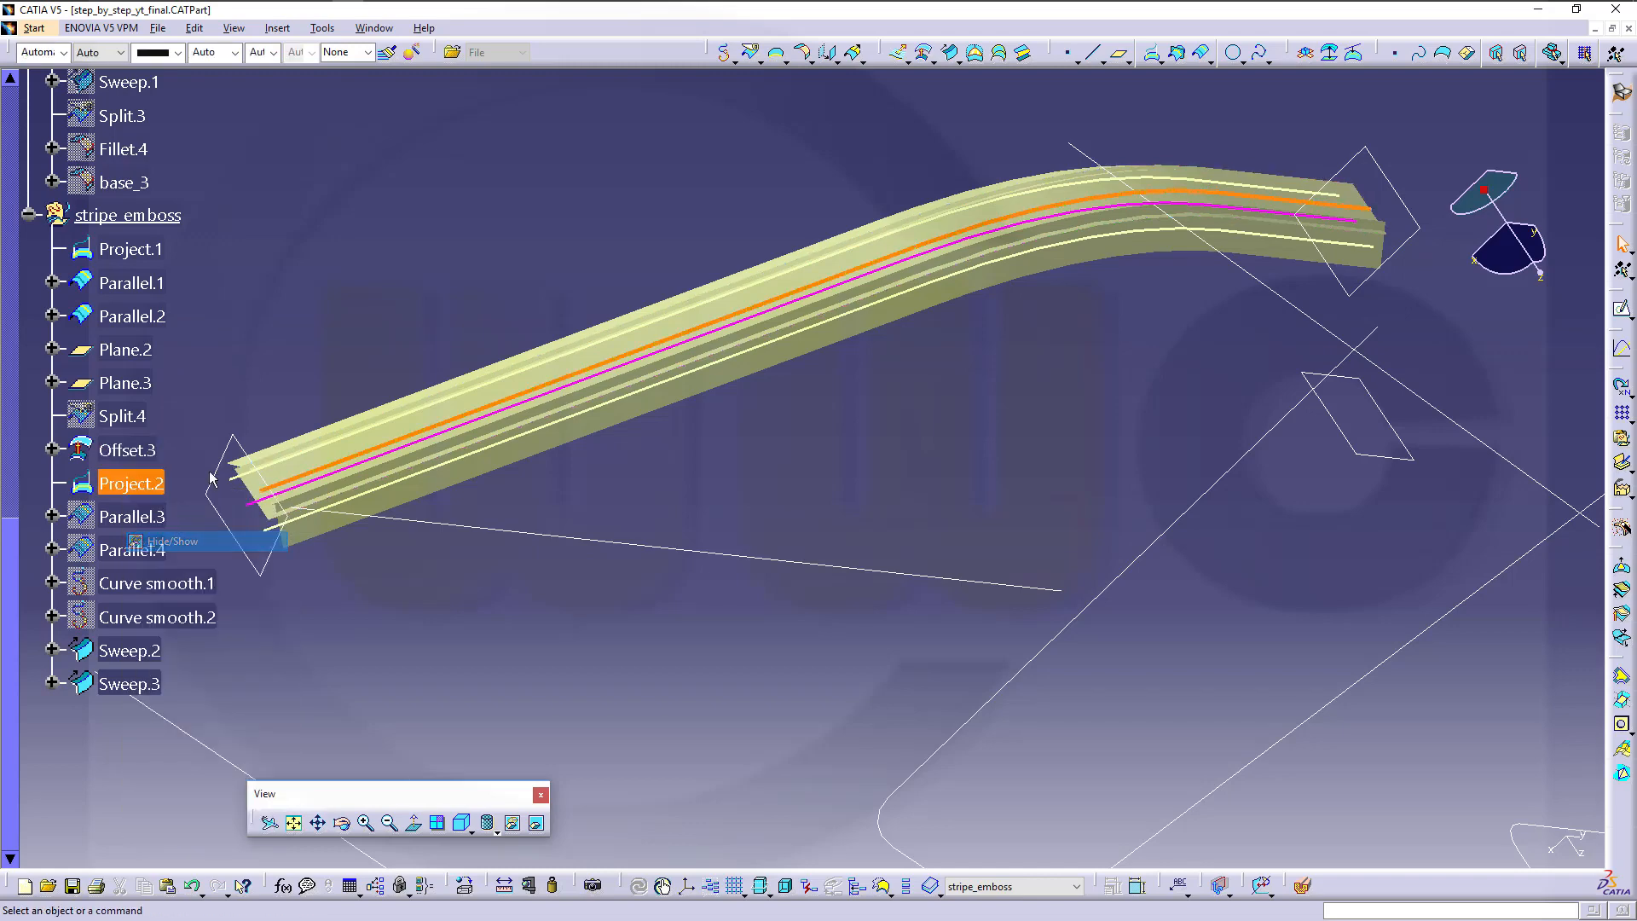
right_click(137, 318)
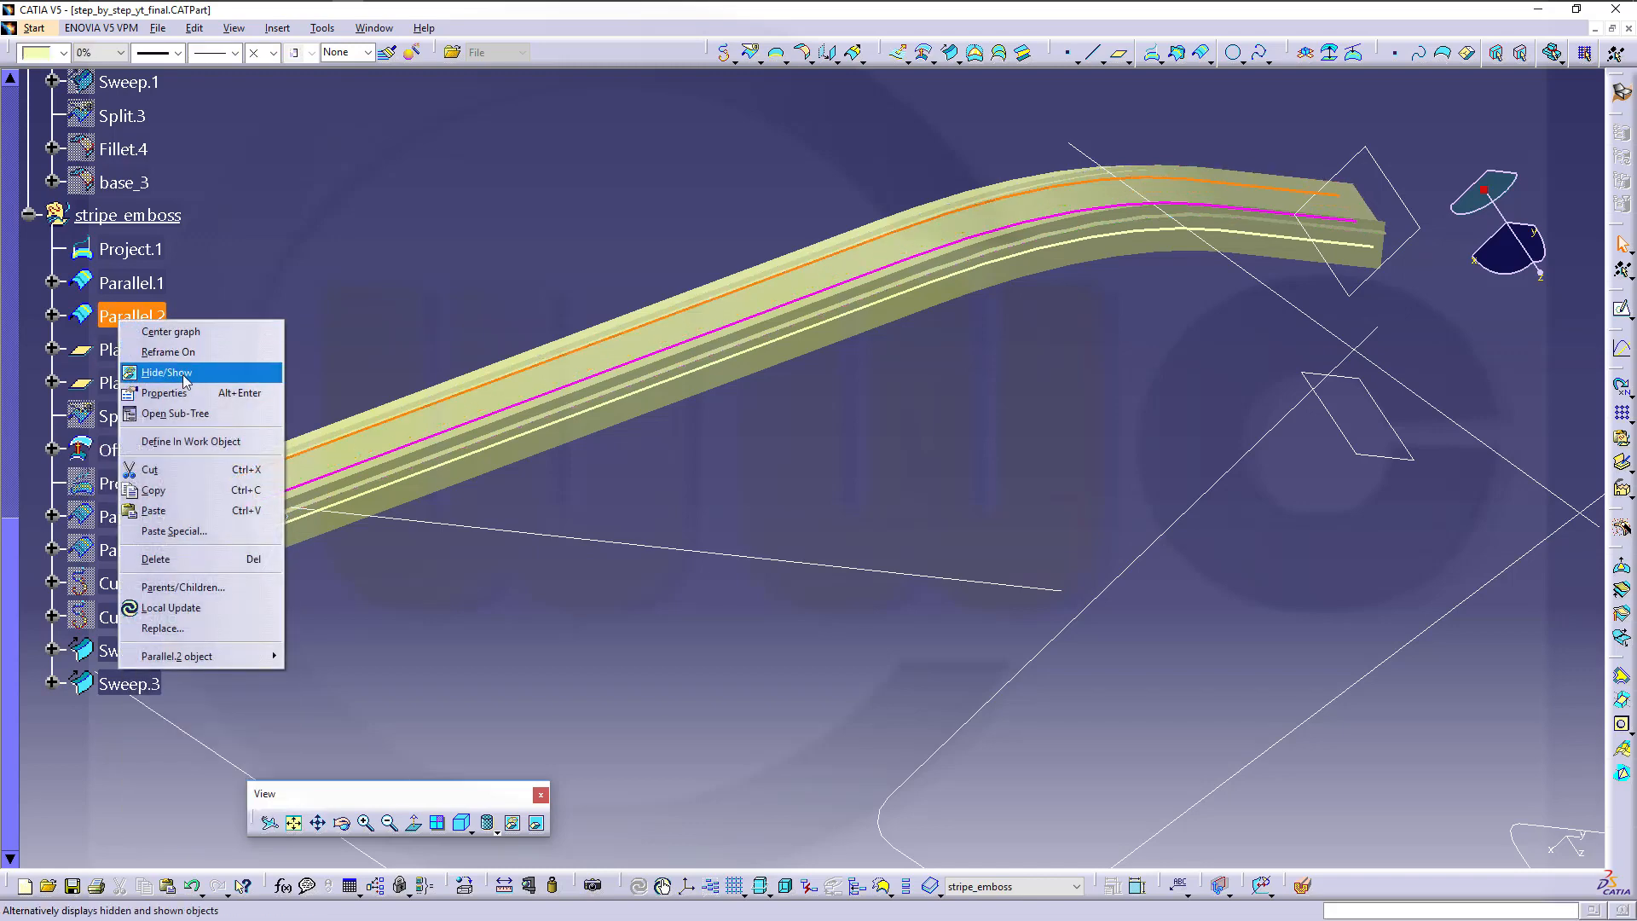
left_click(184, 376)
right_click(156, 285)
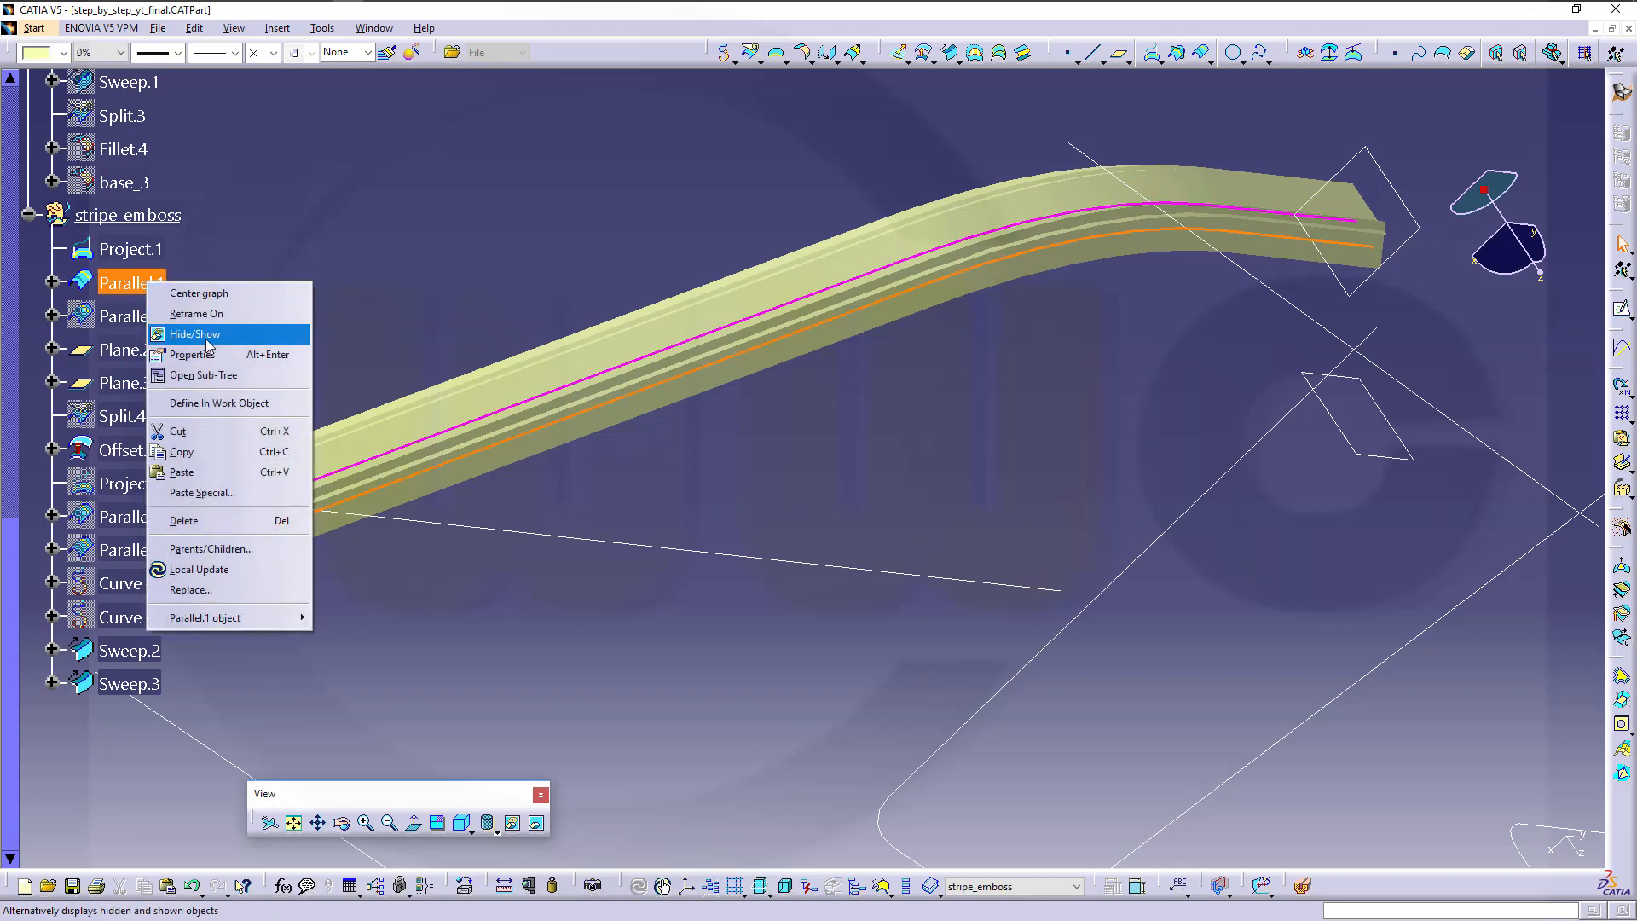
left_click(186, 338)
right_click(150, 256)
left_click(205, 306)
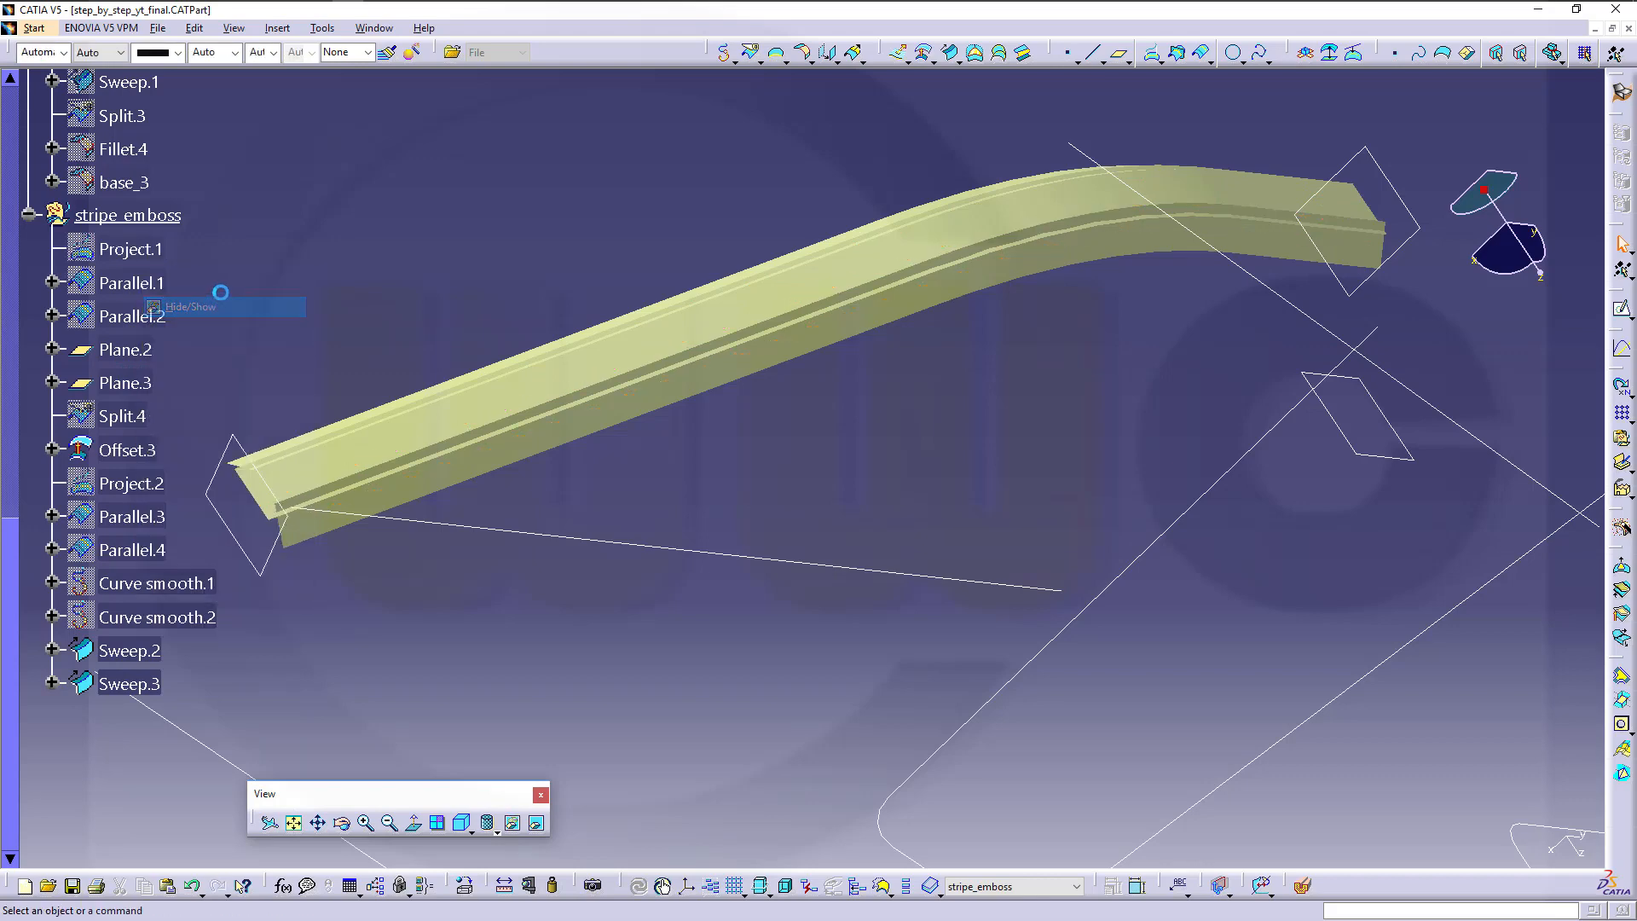
Create a 3 mm BiTangent fillet between Offset.3 and Sweep.2, trimming both supports
middle_click_drag(589, 478, 867, 522)
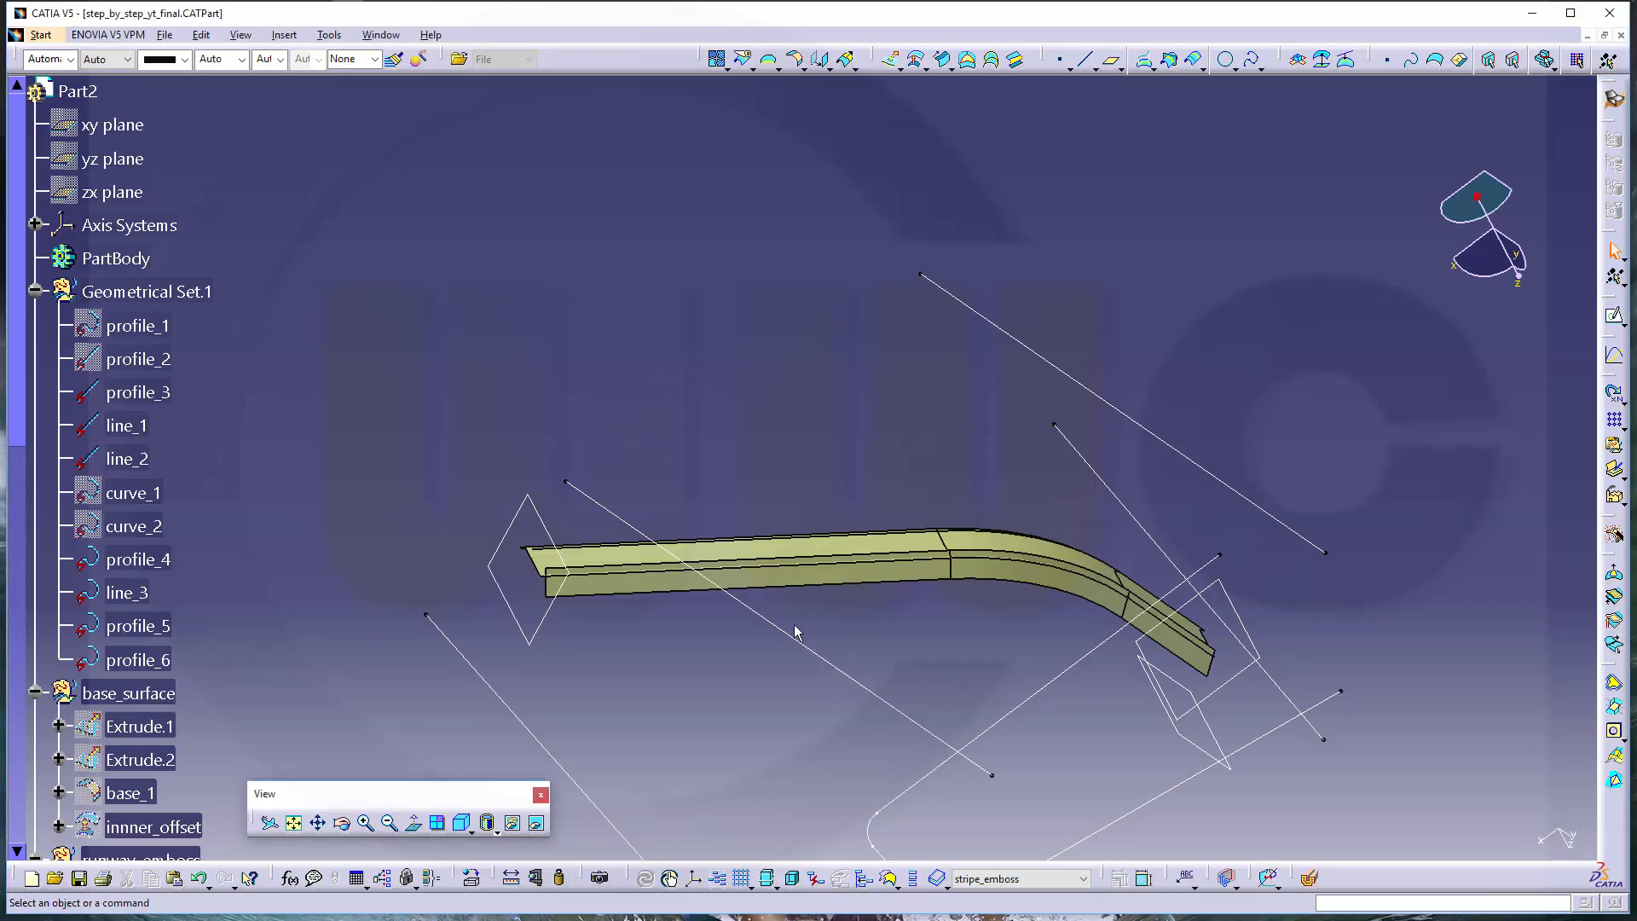
middle_click_drag(833, 683, 852, 589)
middle_click_drag(600, 340, 781, 370)
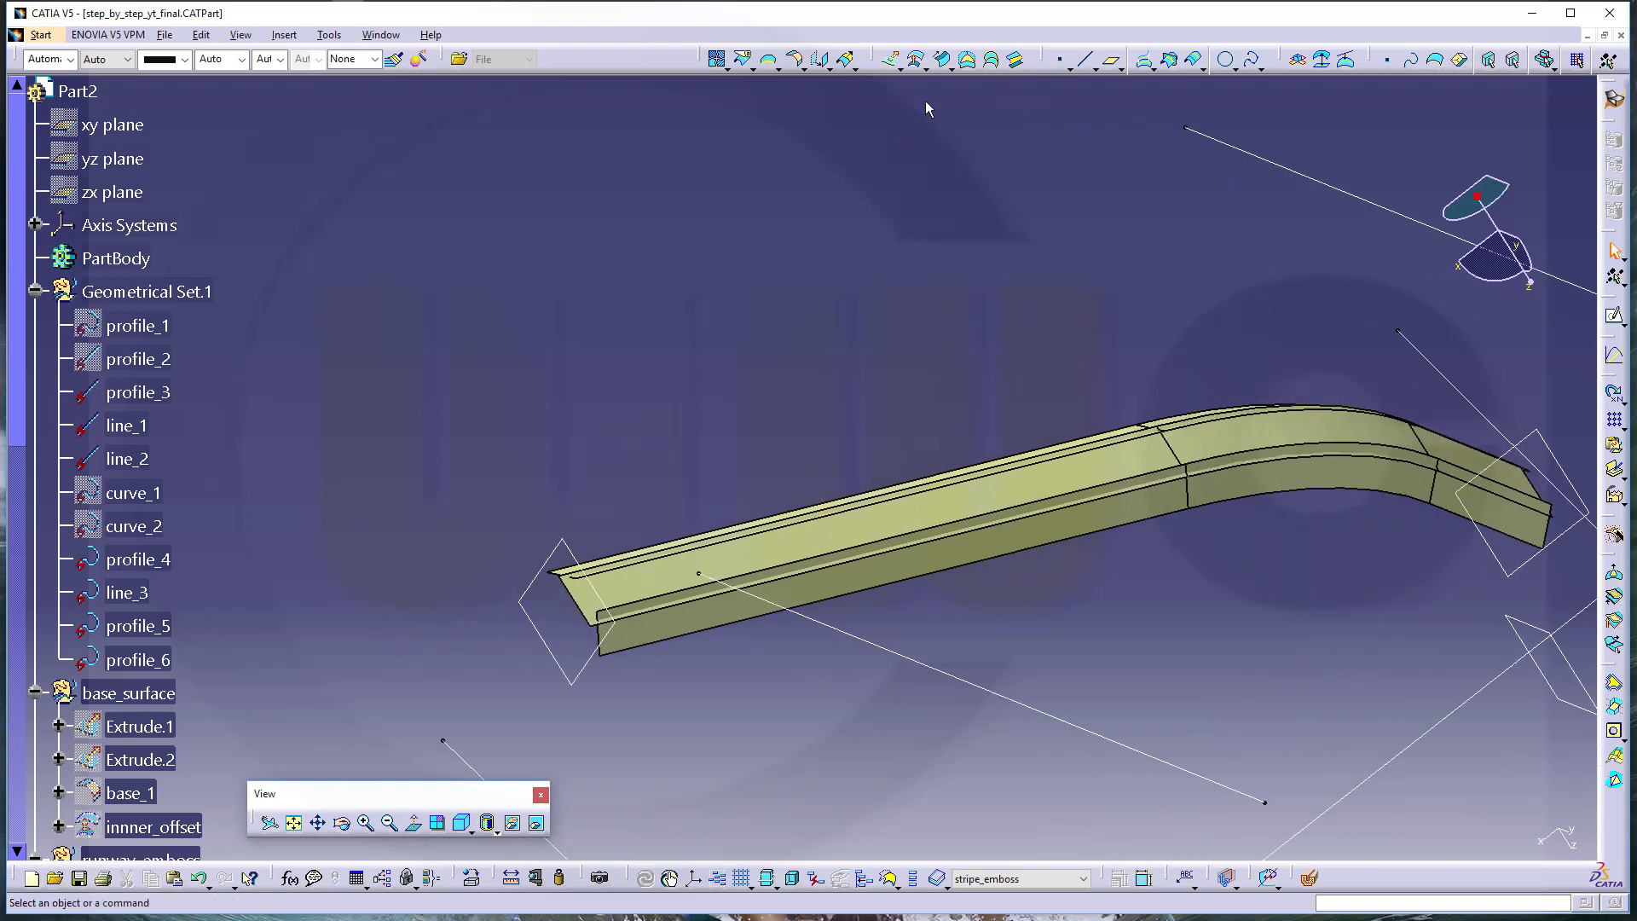
left_click(795, 65)
middle_click_drag(1015, 648, 990, 592)
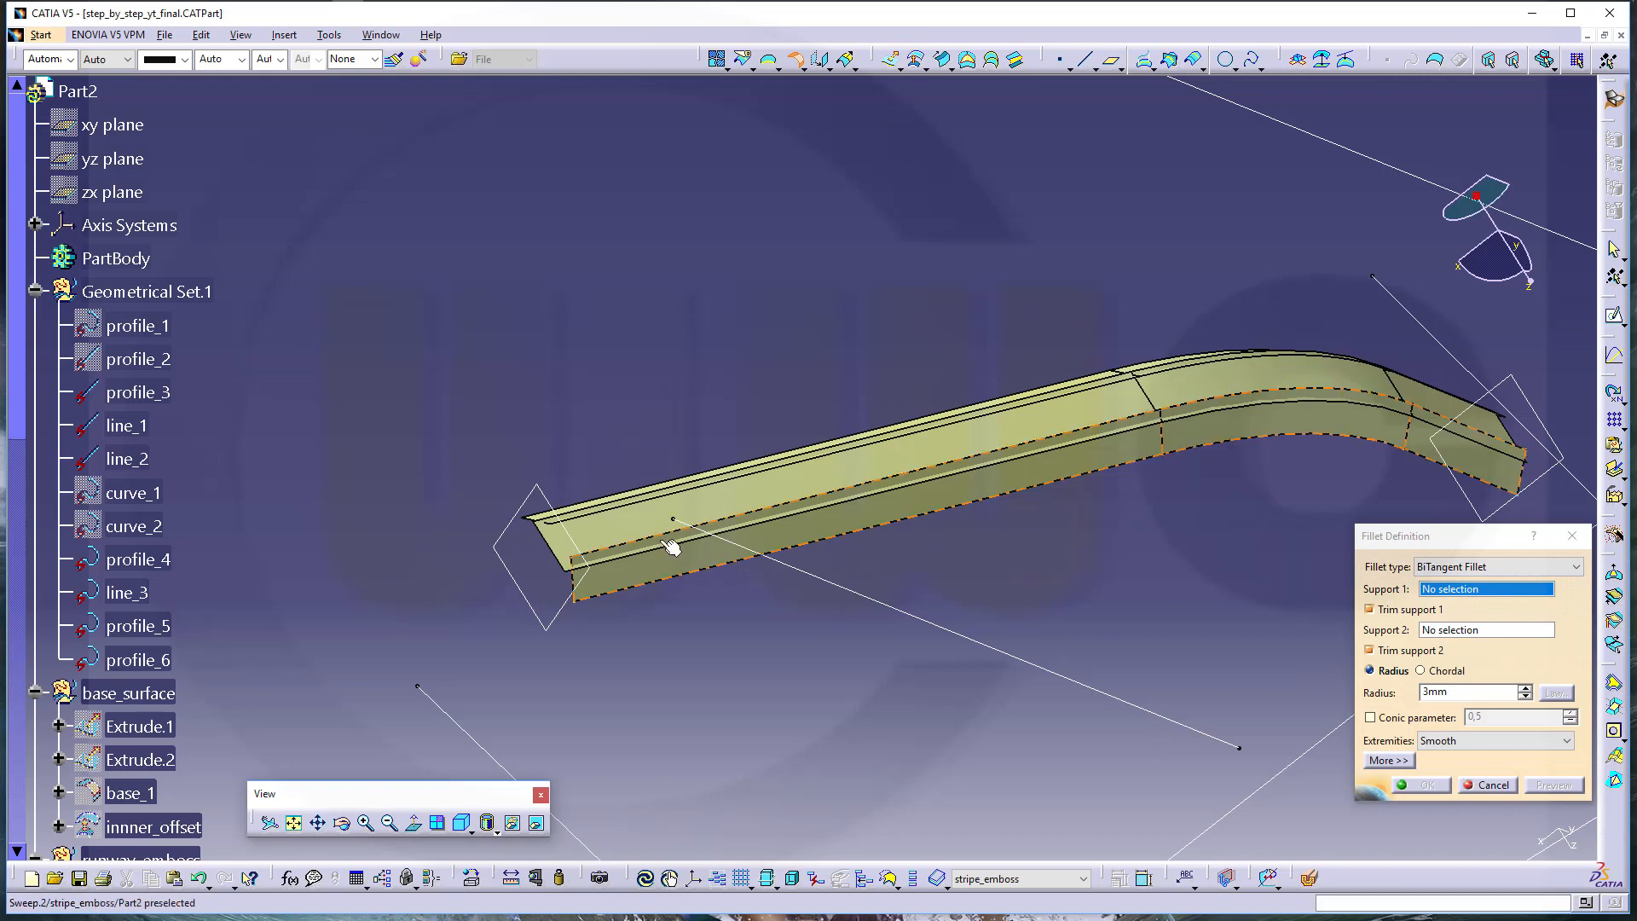
left_click(620, 523)
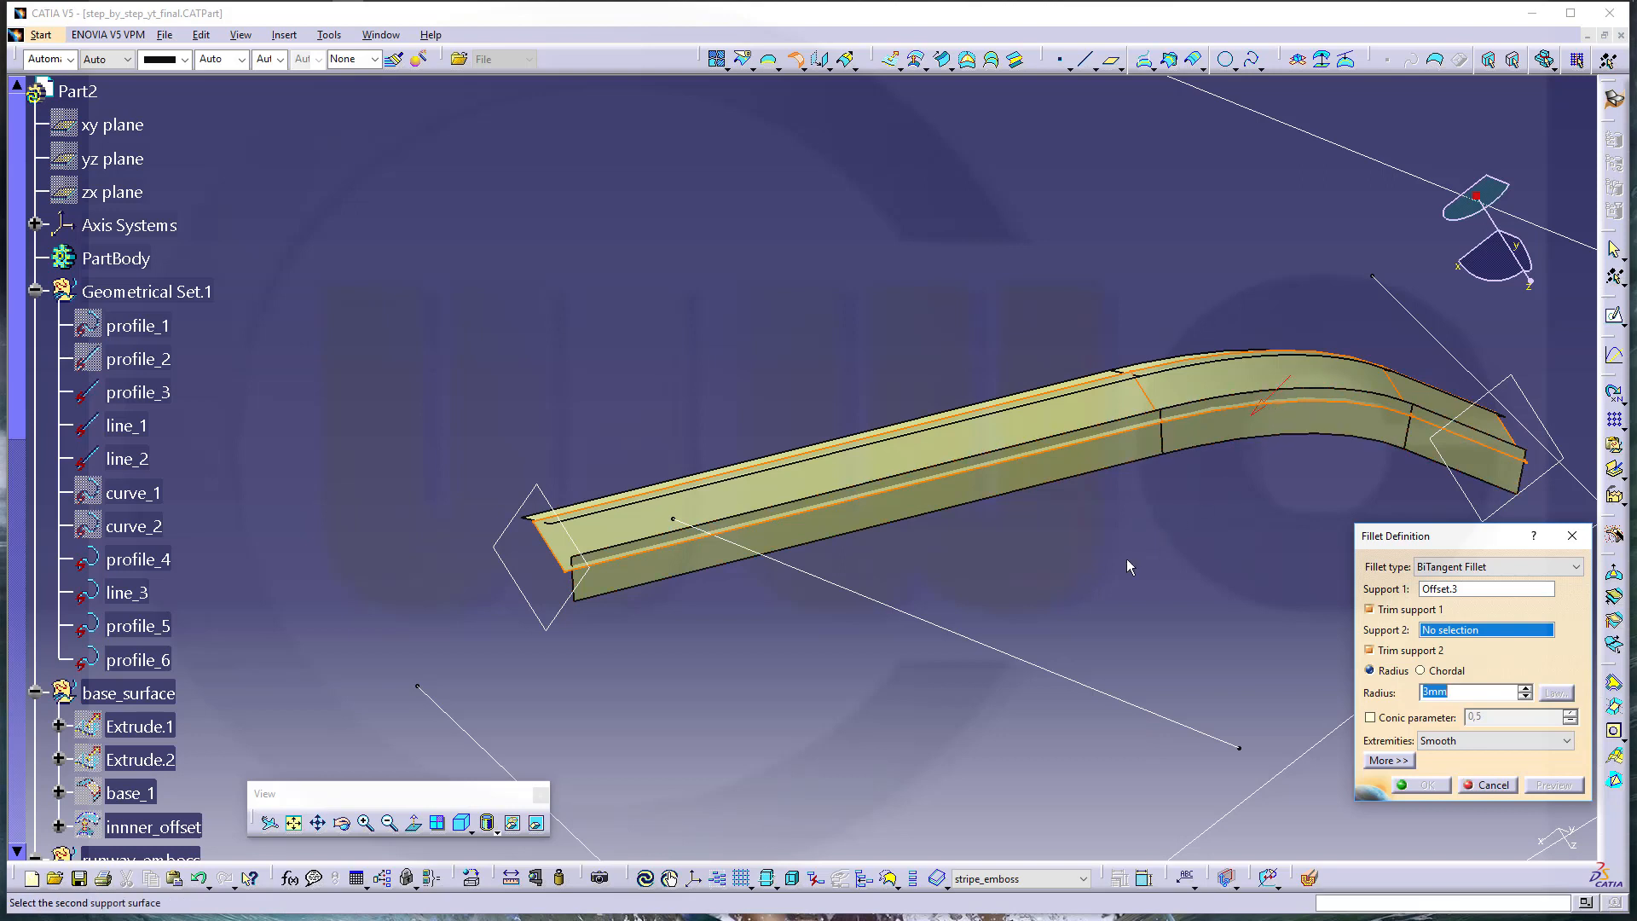
left_click(820, 537)
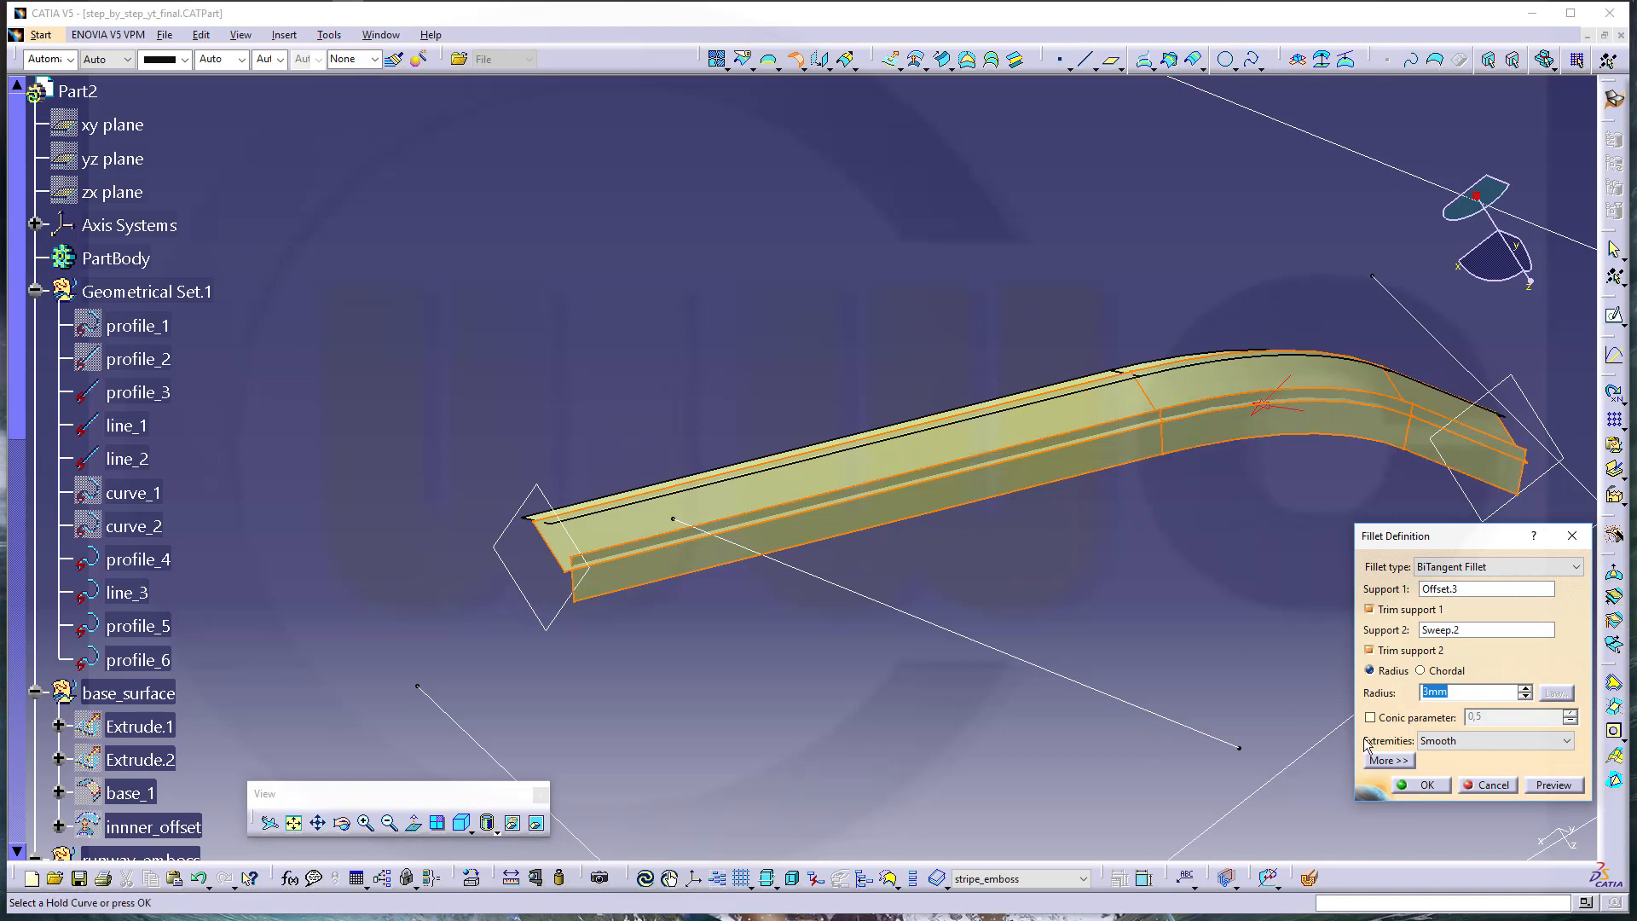
left_click(1418, 784)
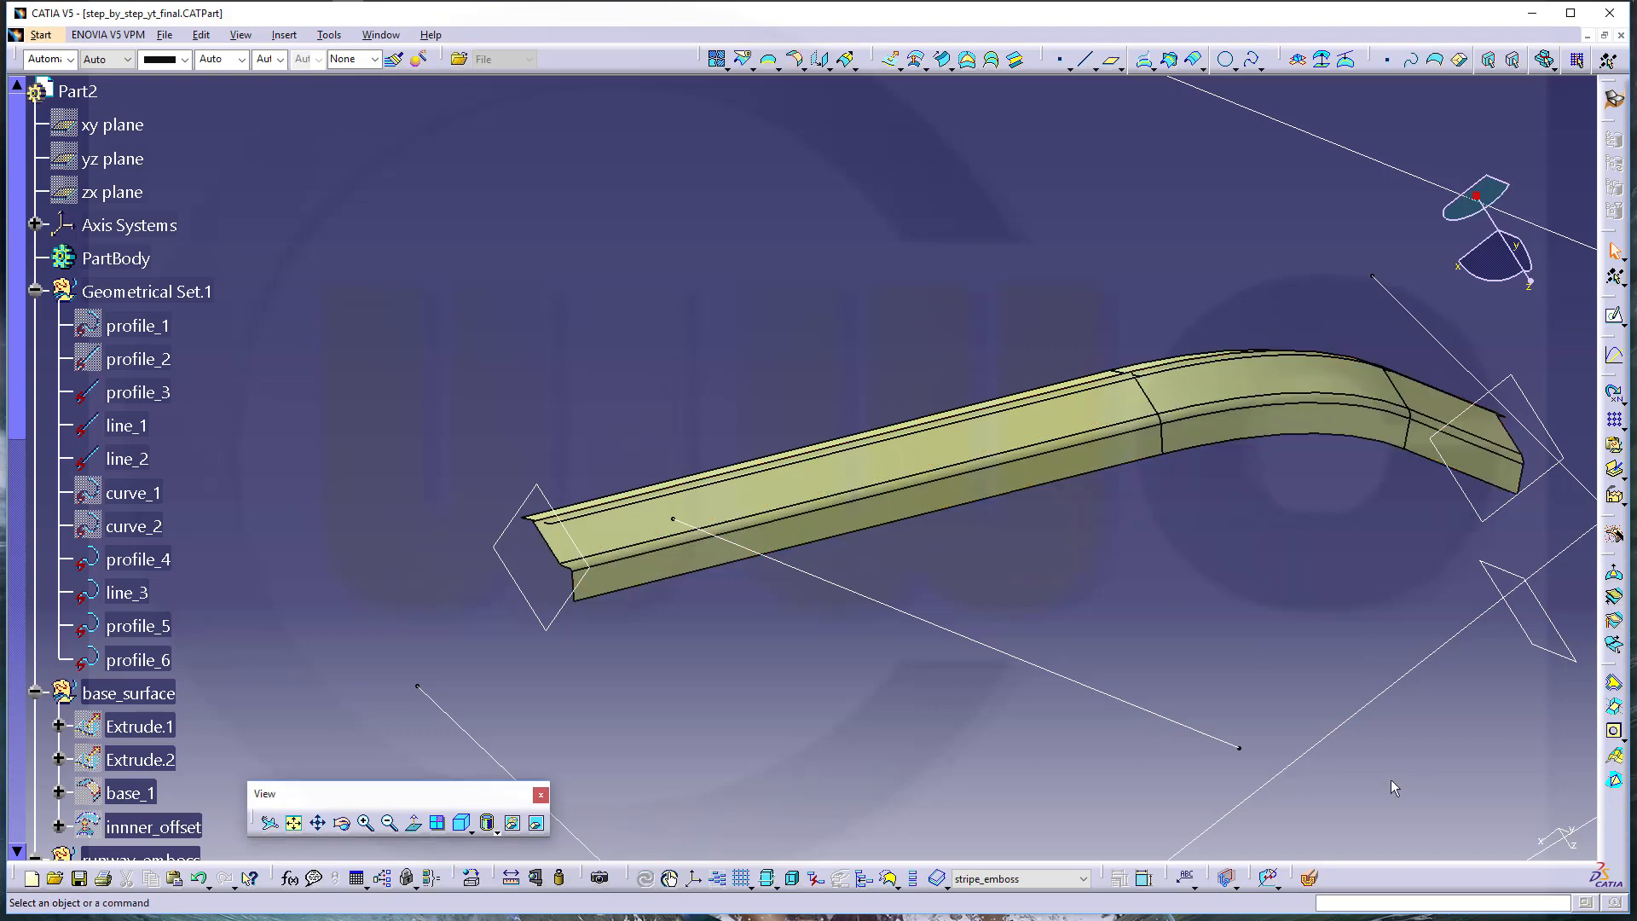
Create a 3 mm BiTangent fillet between Fillet.6 and the opposite side wall Sweep.3, trimming both supports
middle_click_drag(915, 676, 946, 730)
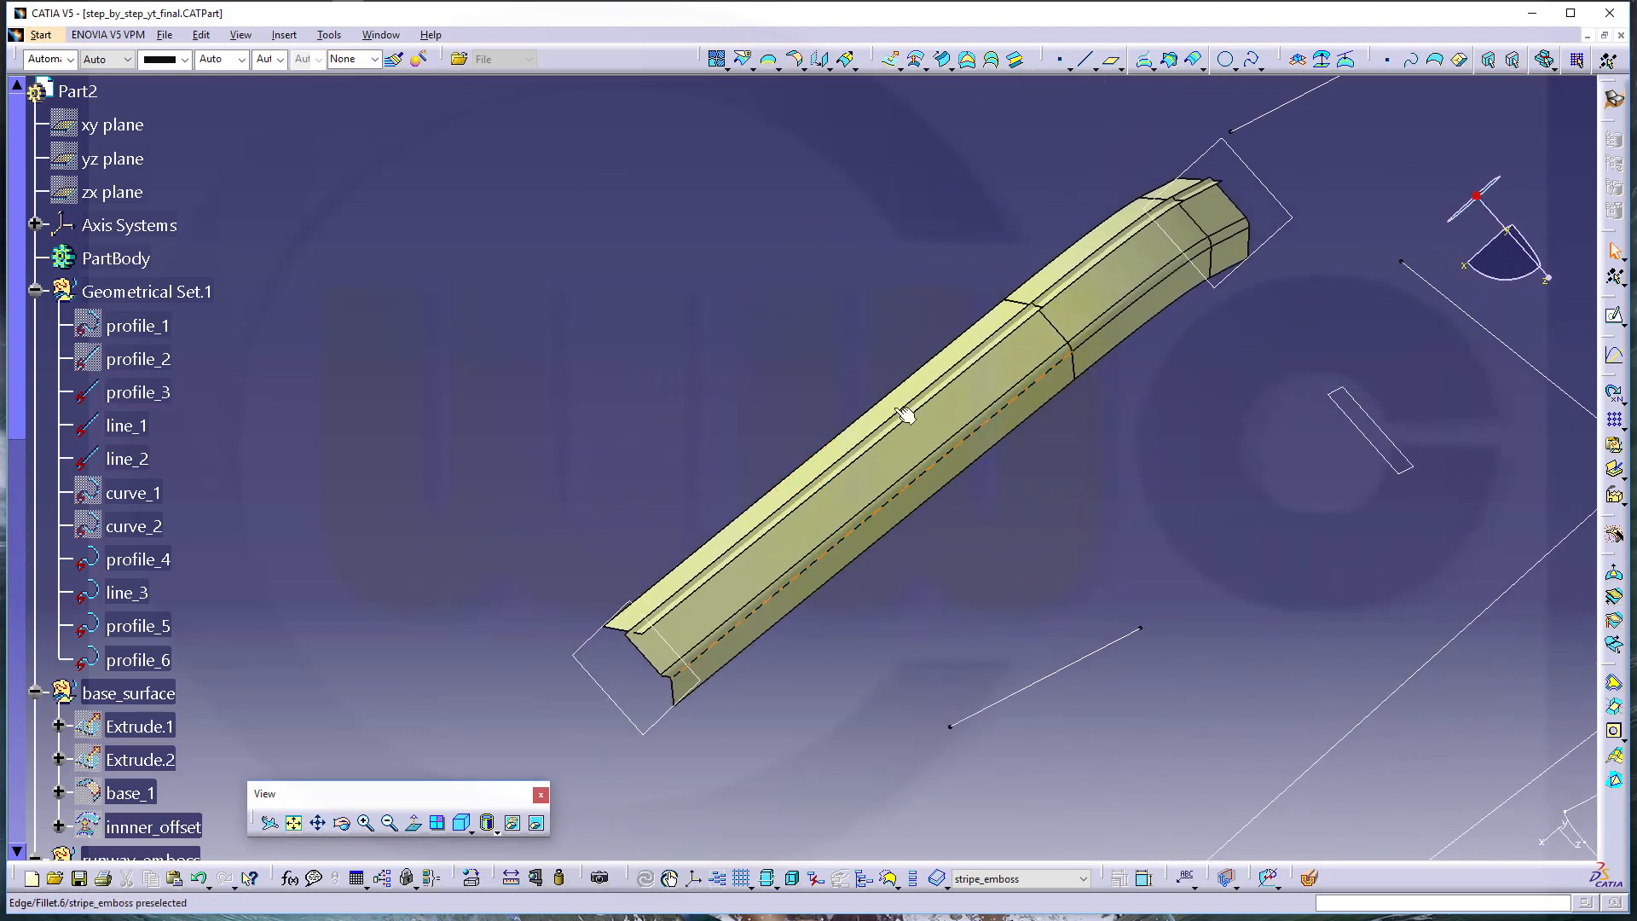
left_click(794, 62)
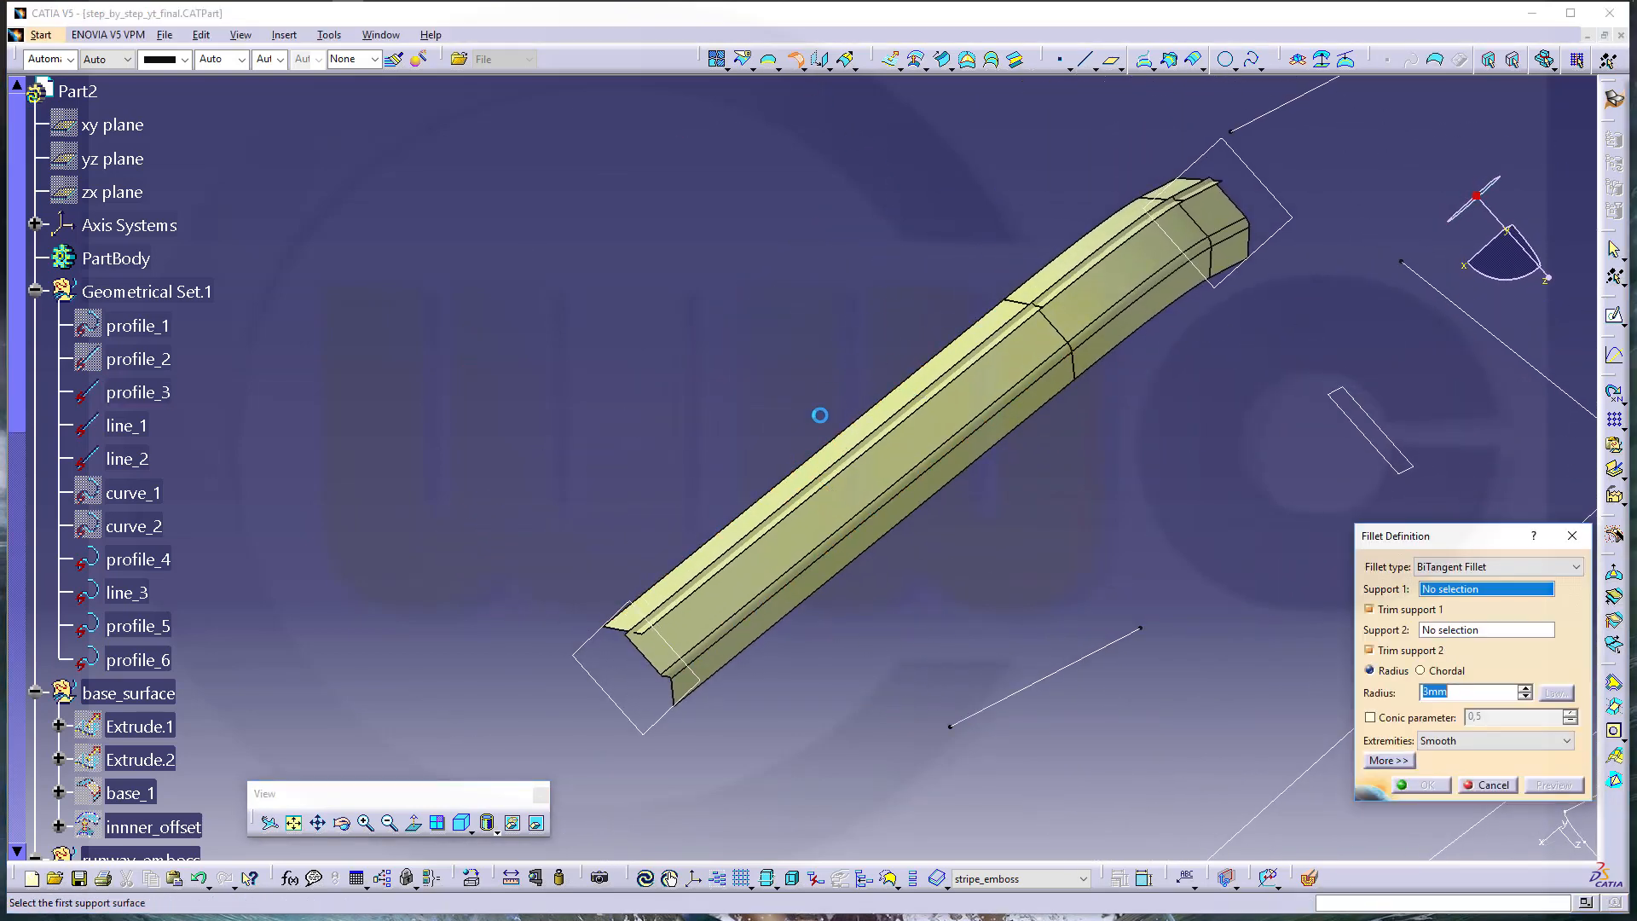
left_click(701, 609)
middle_click_drag(895, 638, 939, 590)
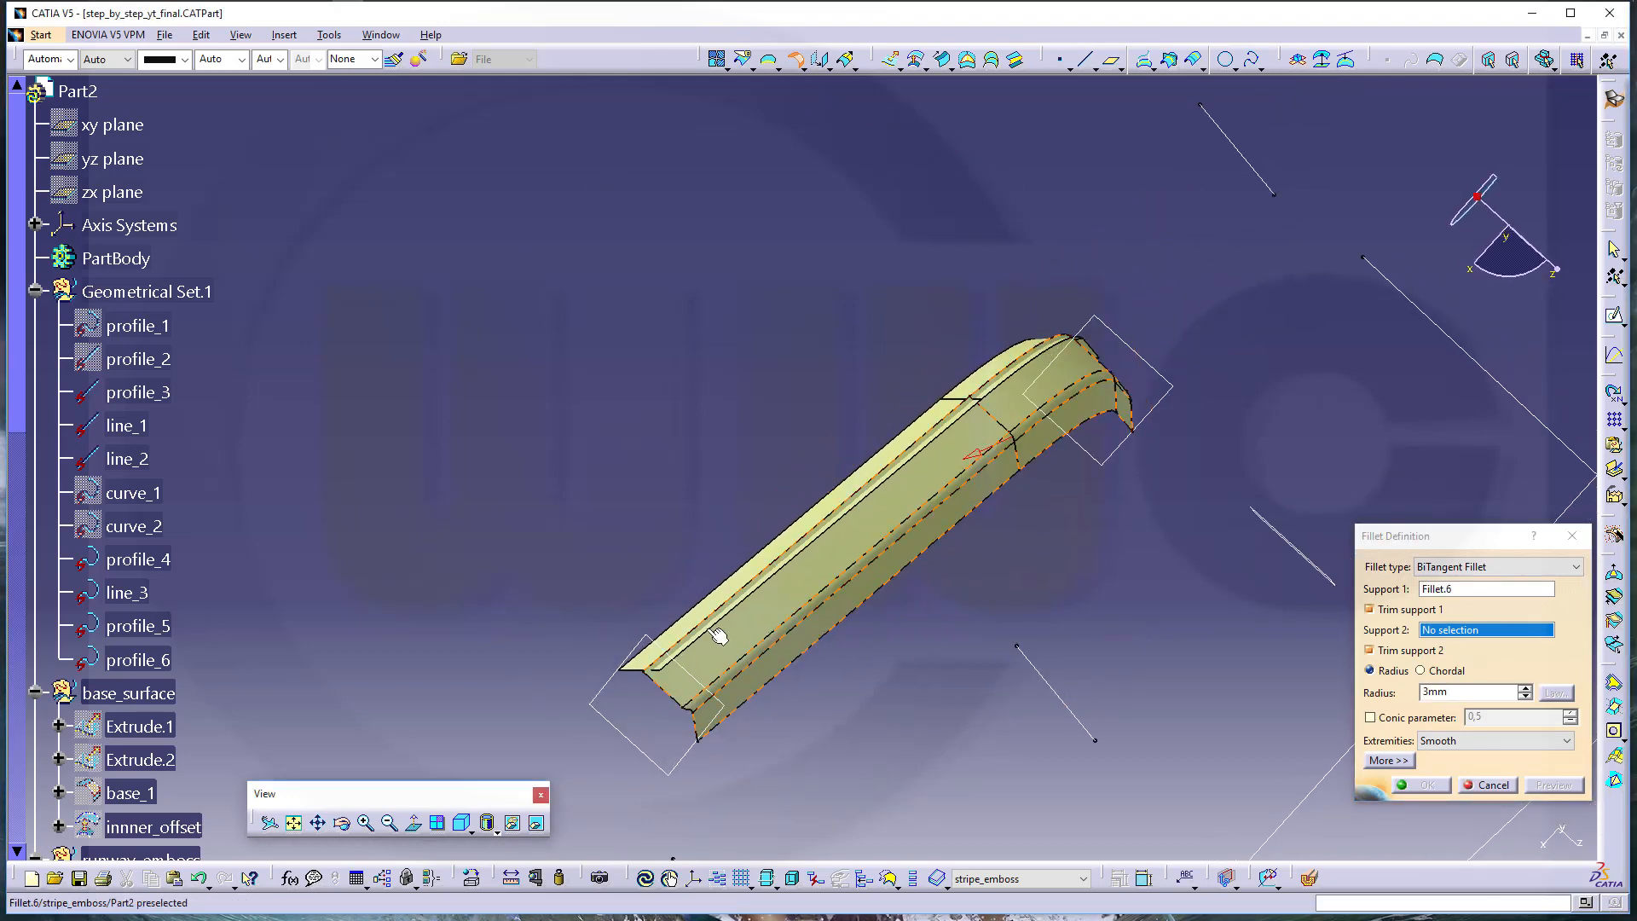
left_click(680, 642)
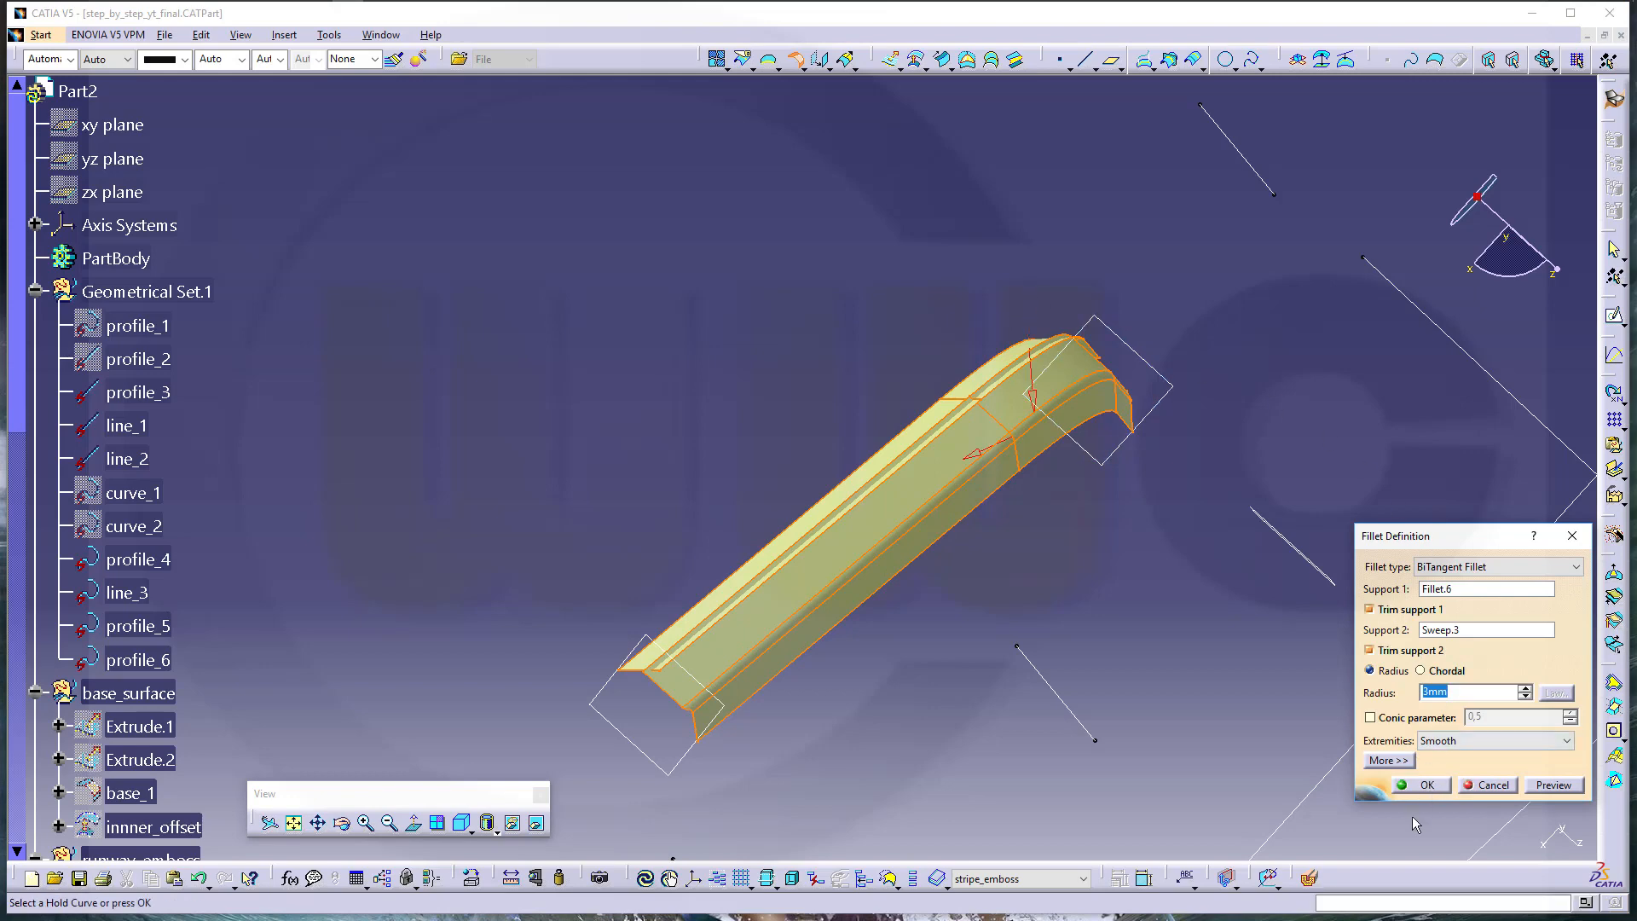
left_click(1426, 785)
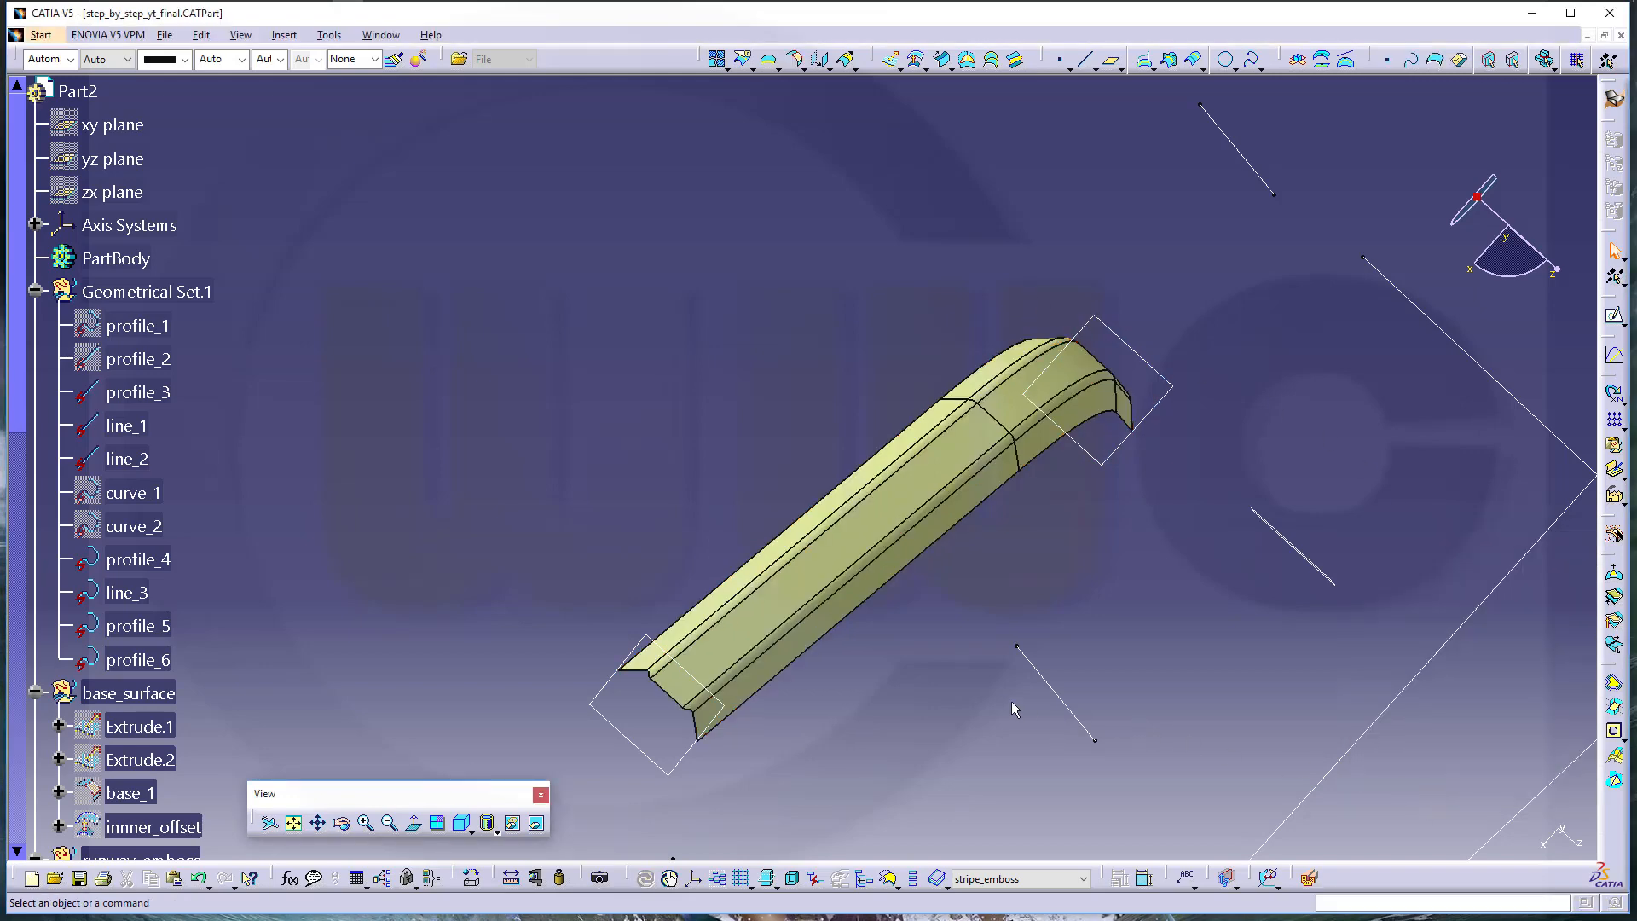
Show the hidden base strip surface Split.4 in the stripe_emboss set
middle_click_drag(1011, 701, 893, 591)
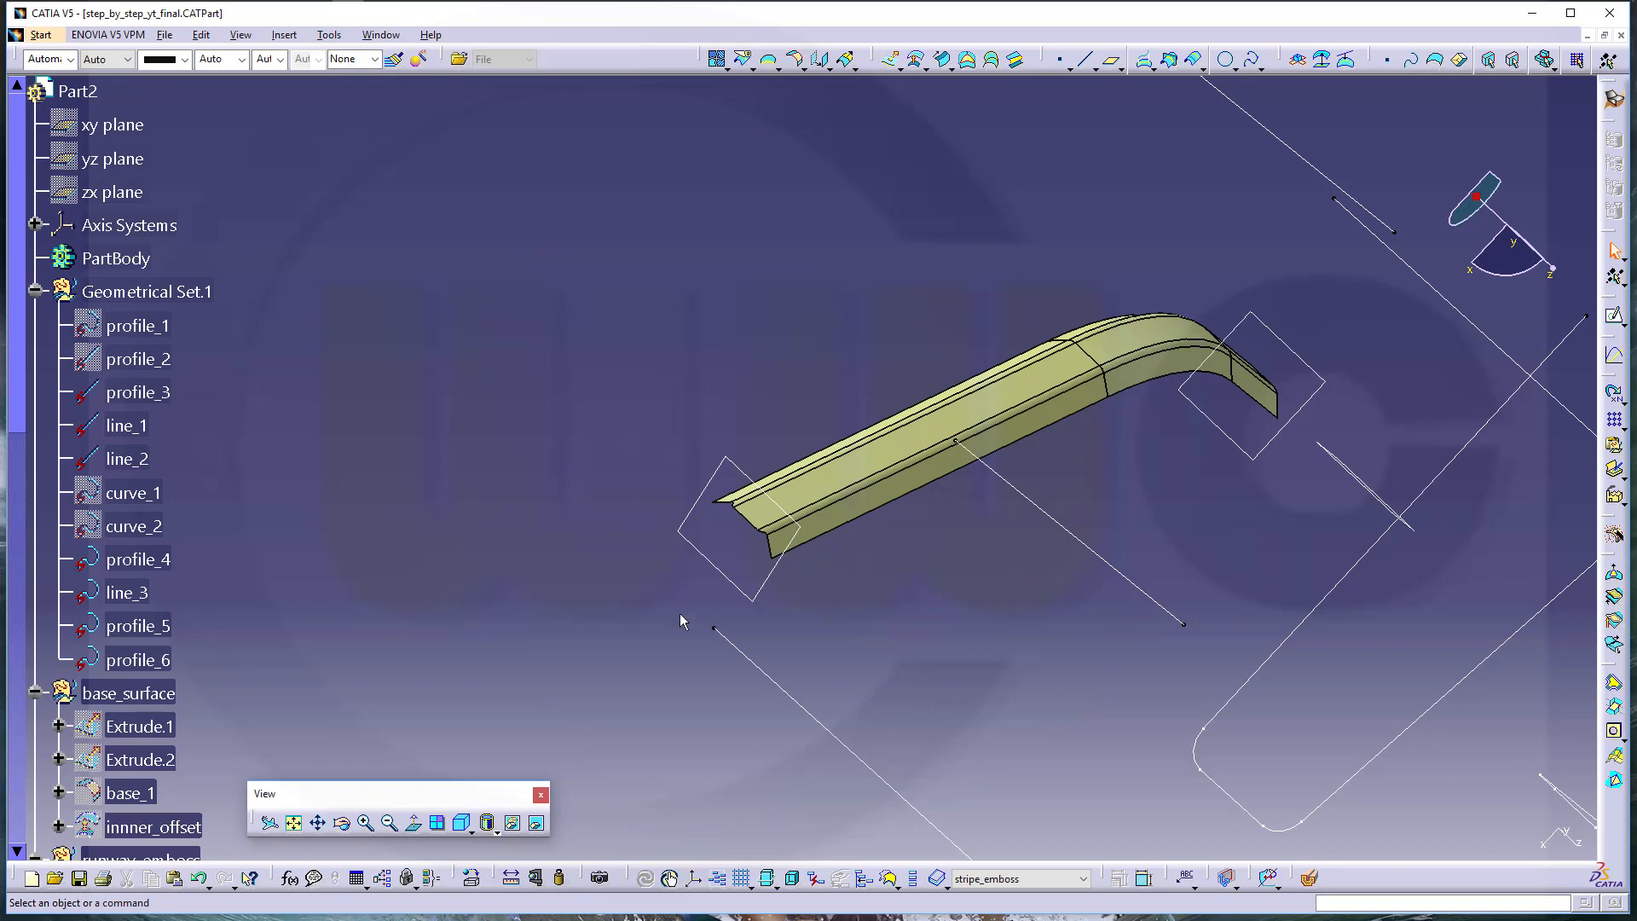
scroll(385, 631, "down", 3)
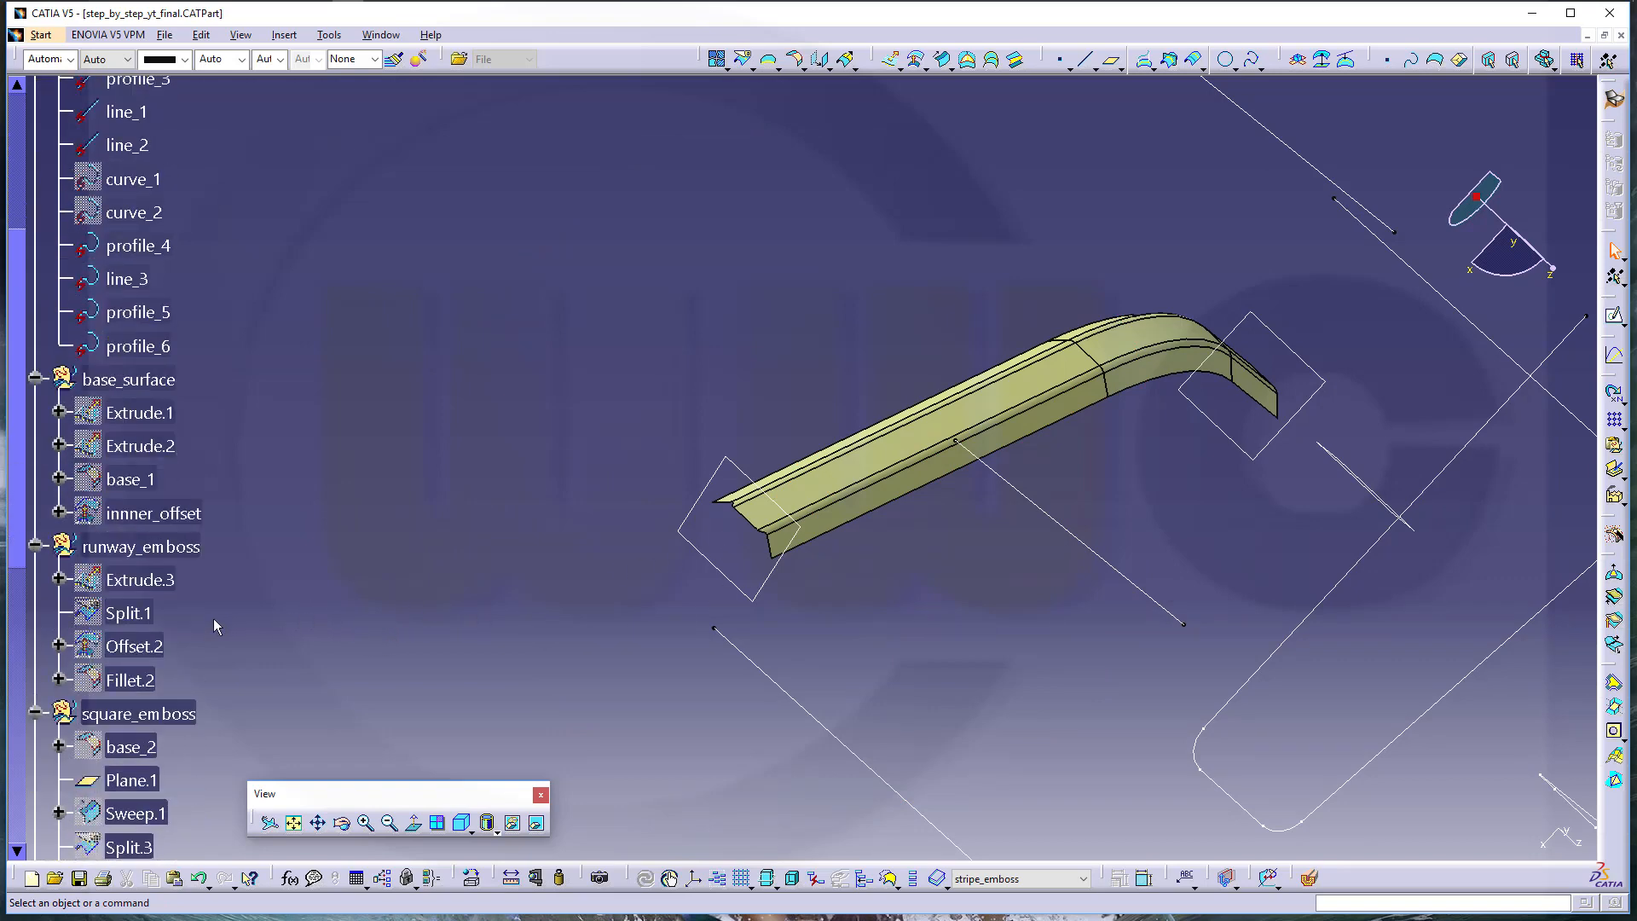
scroll(213, 617, "down", 3)
scroll(272, 616, "down", 3)
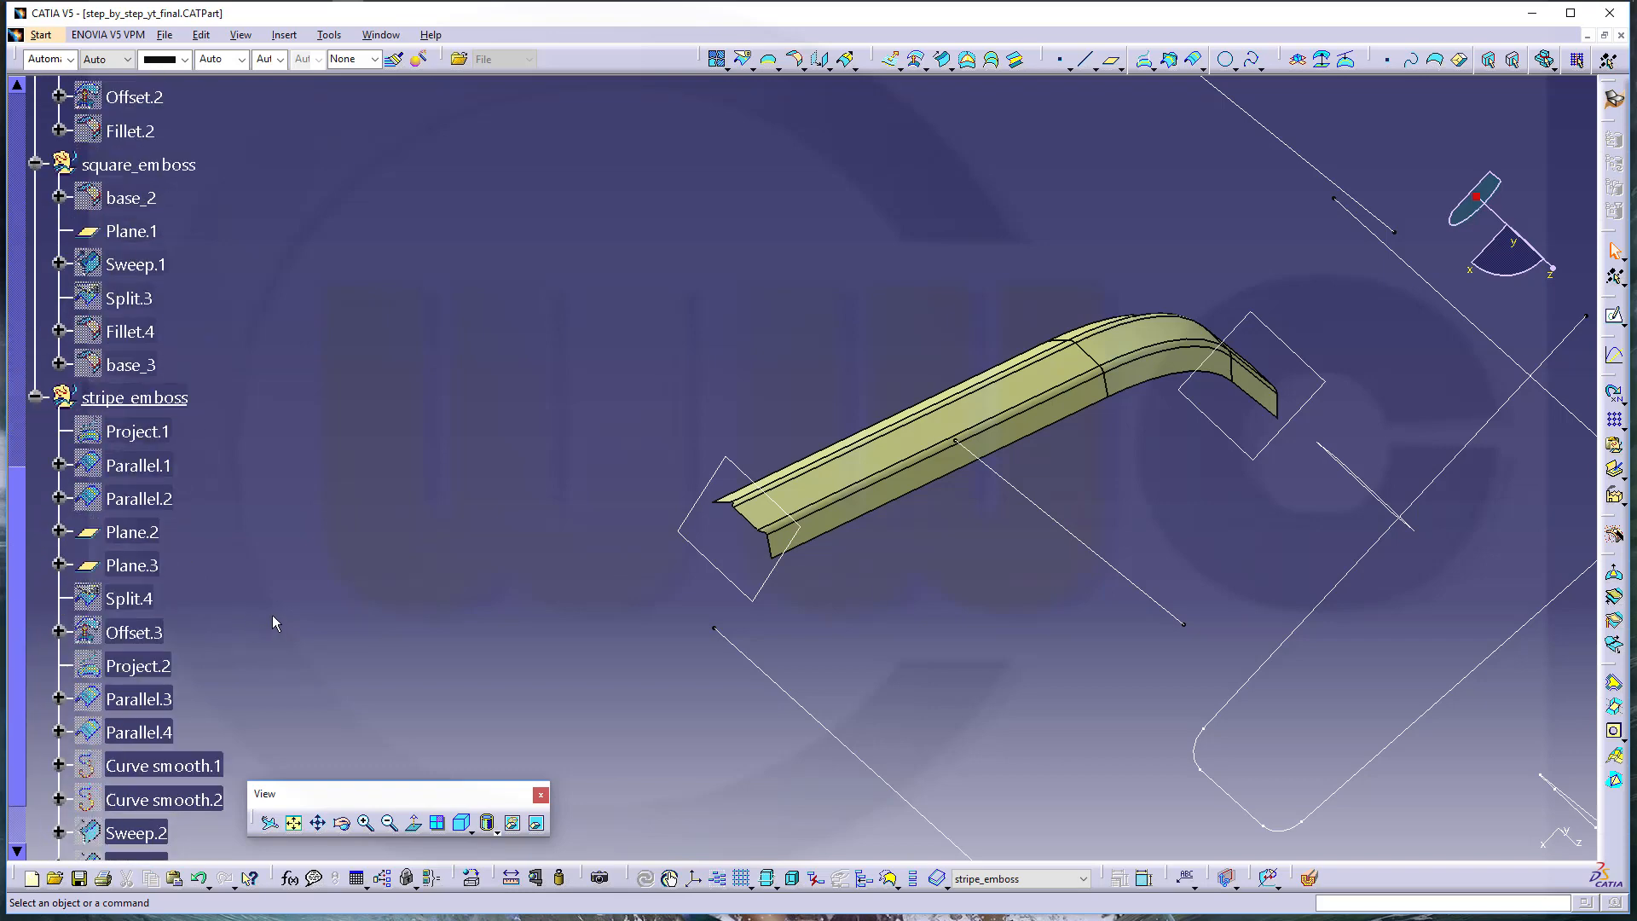
right_click(142, 599)
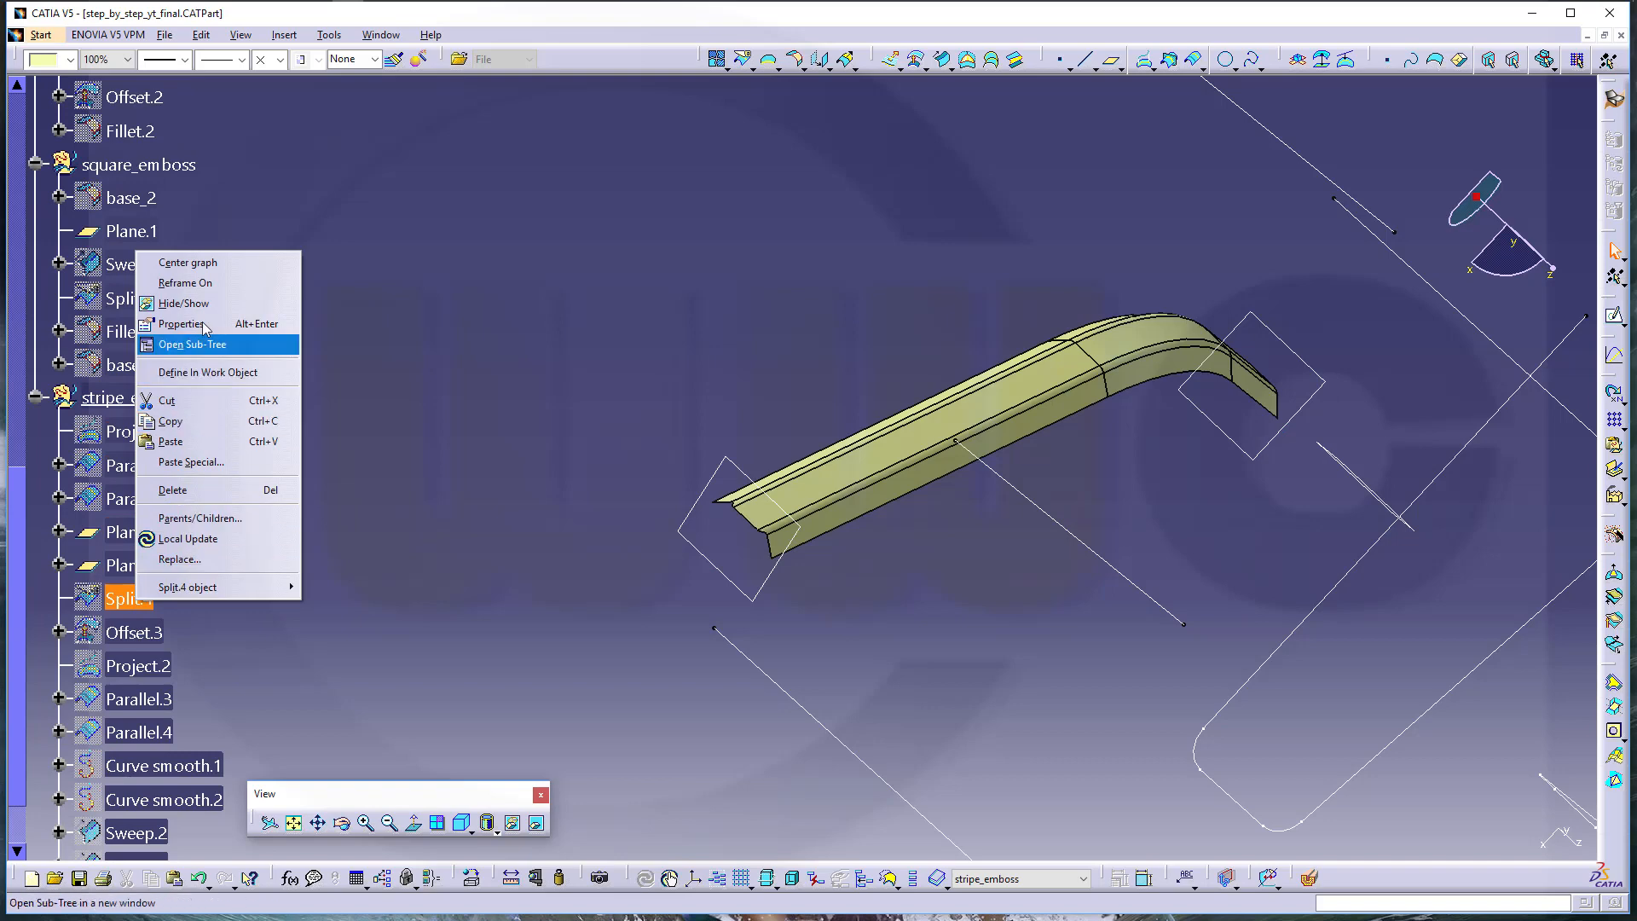
left_click(183, 303)
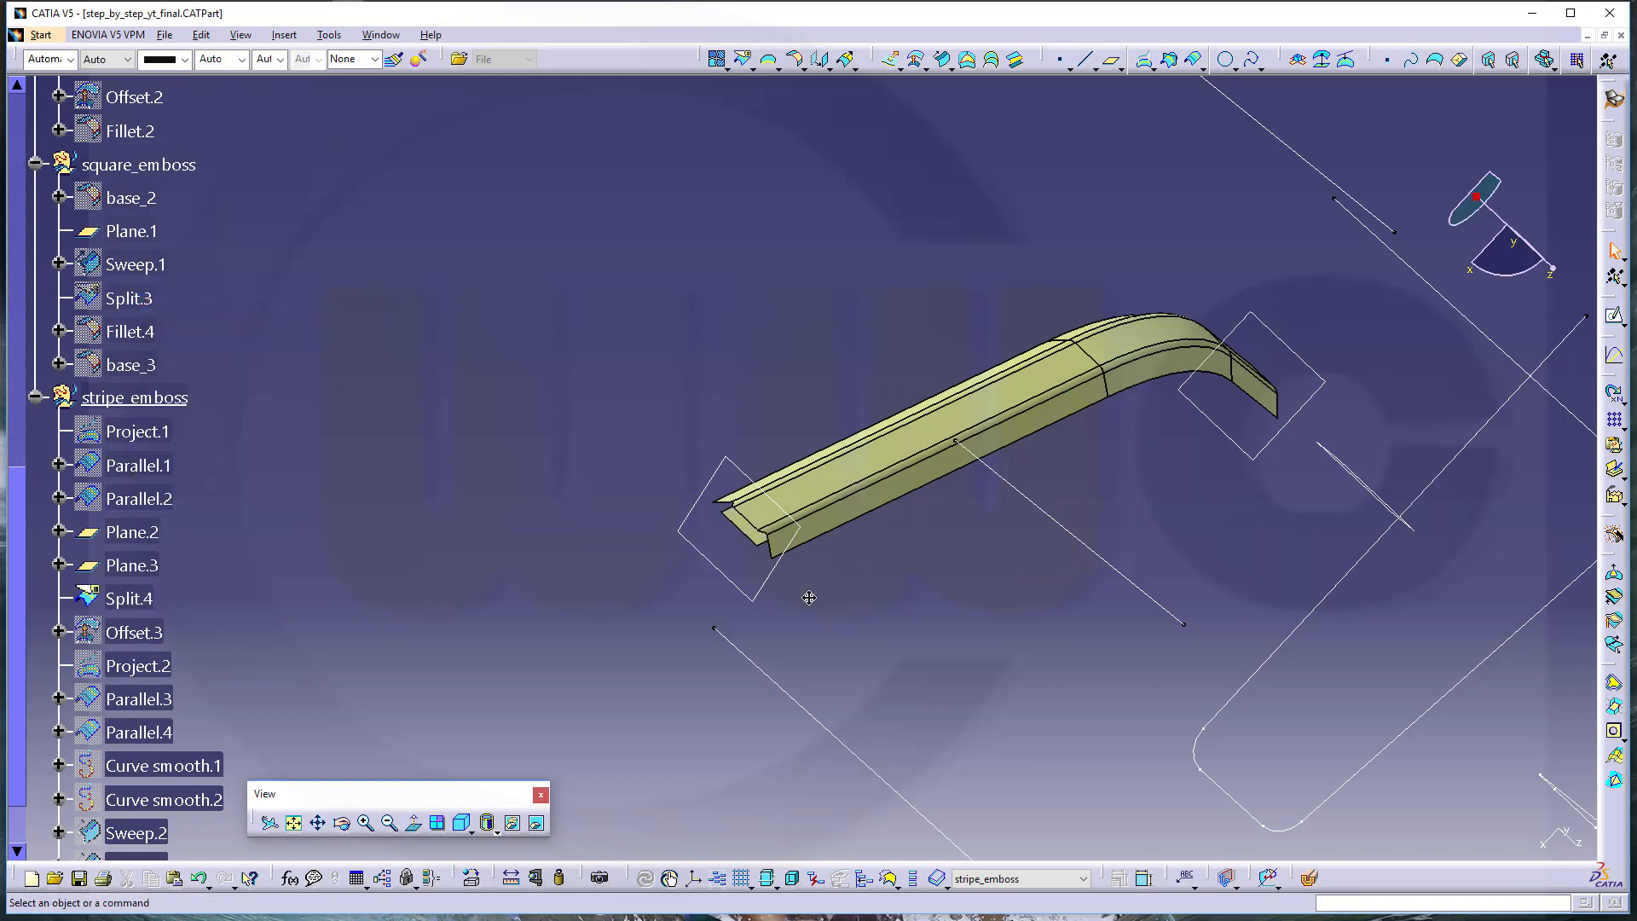
Start a swept surface with reference surface, using the near end edge of Split.4 as guide curve and Split.4 as reference
middle_click_drag(809, 598, 795, 422)
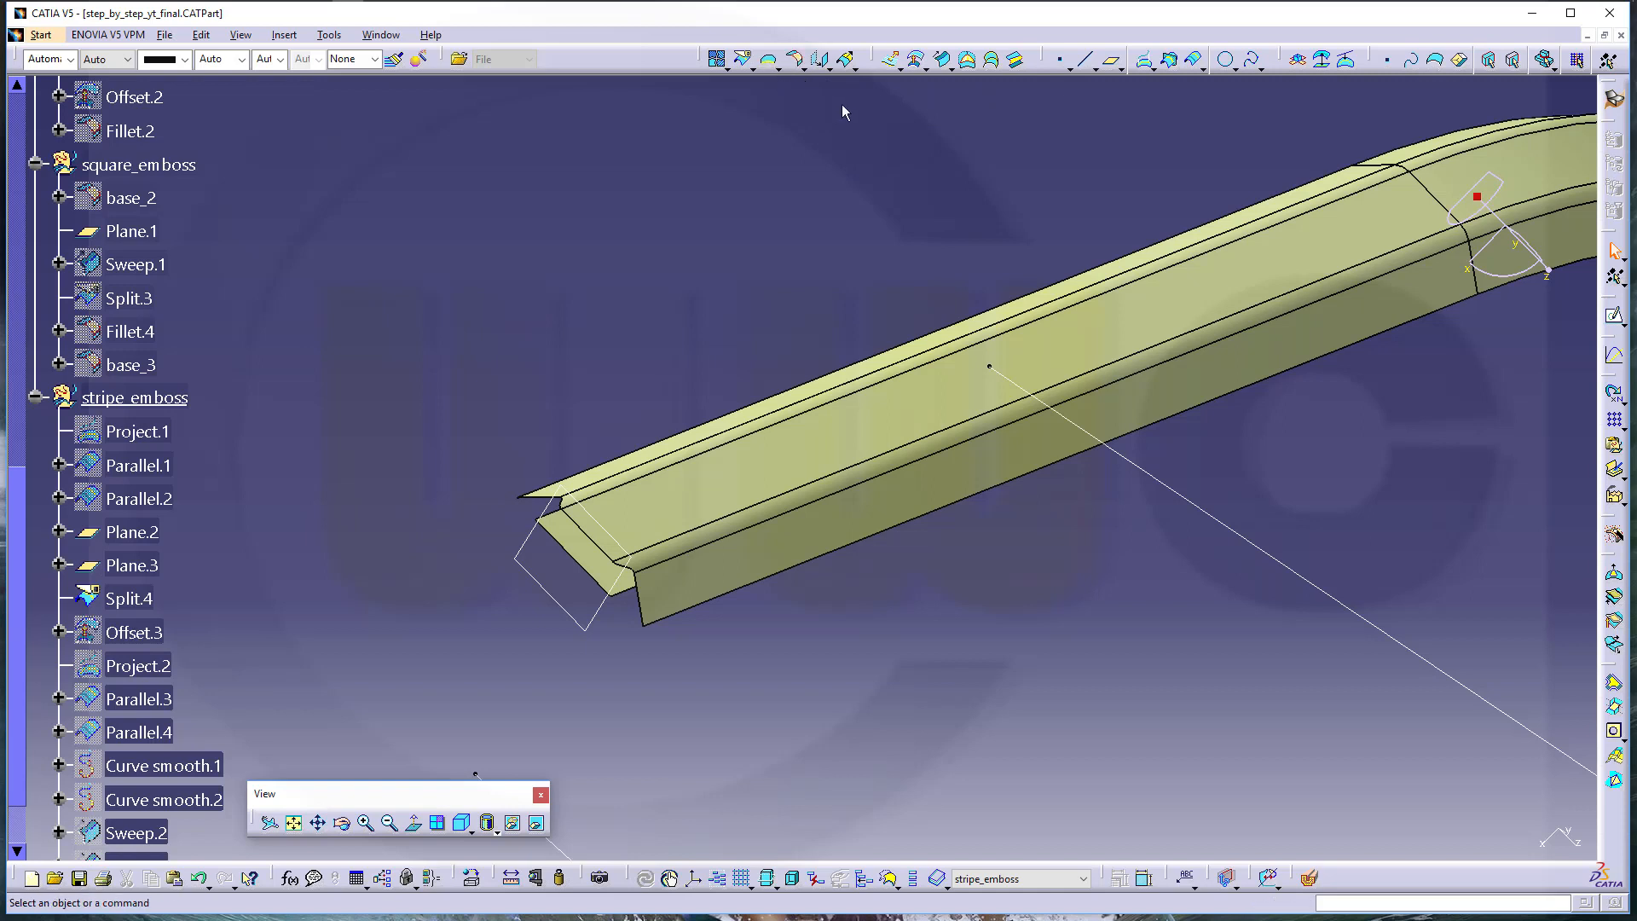
left_click(942, 59)
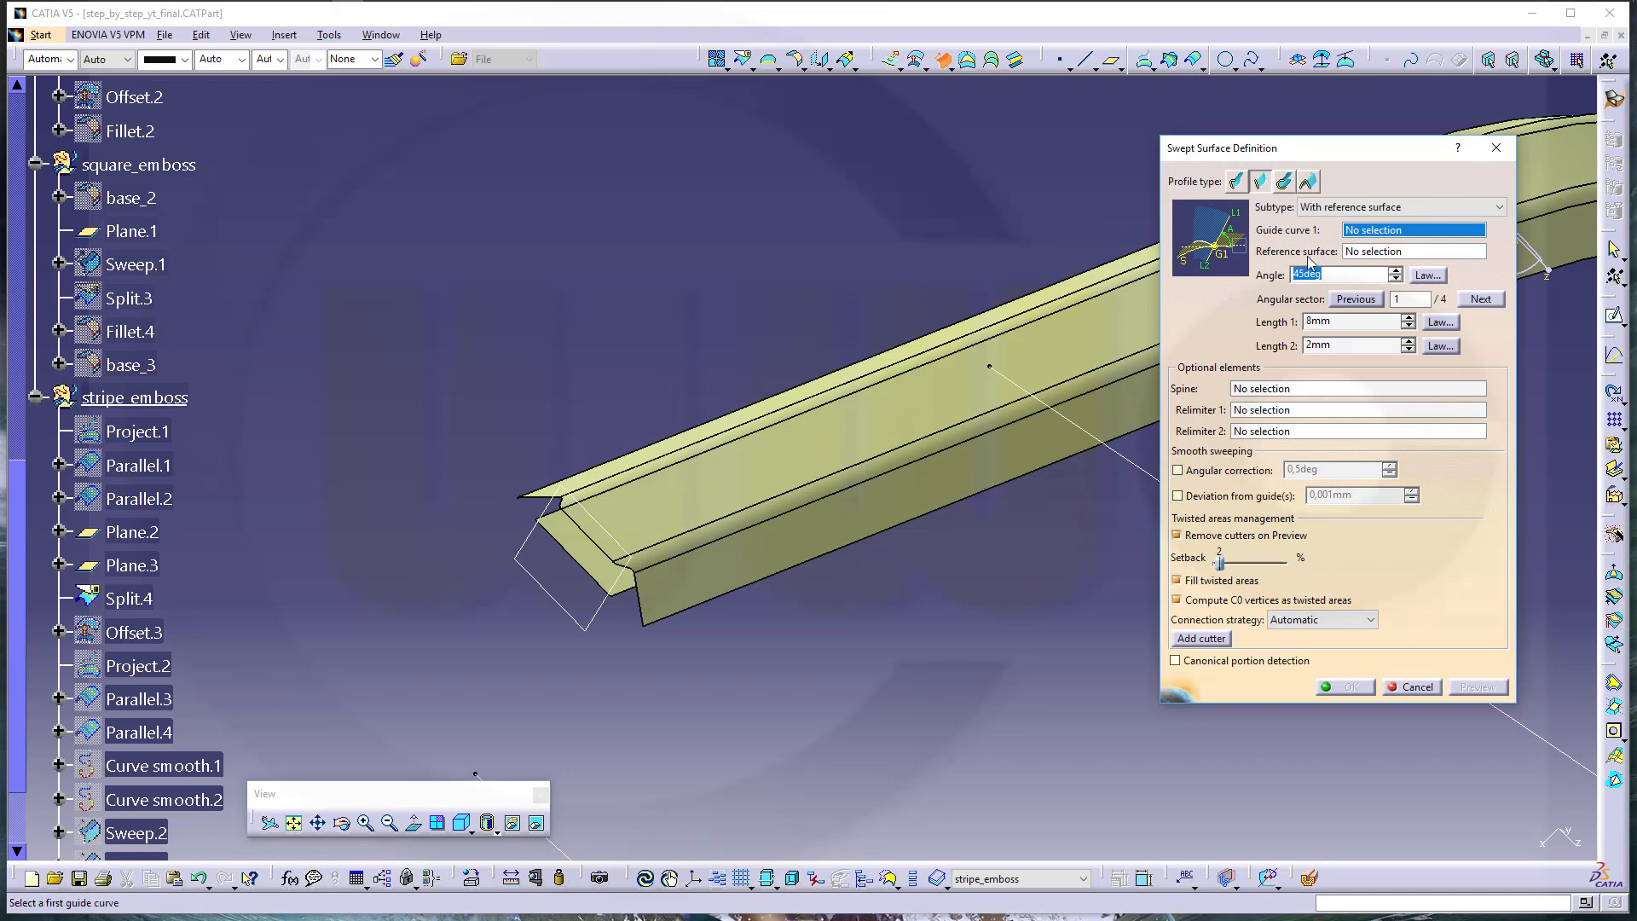
left_click(563, 569)
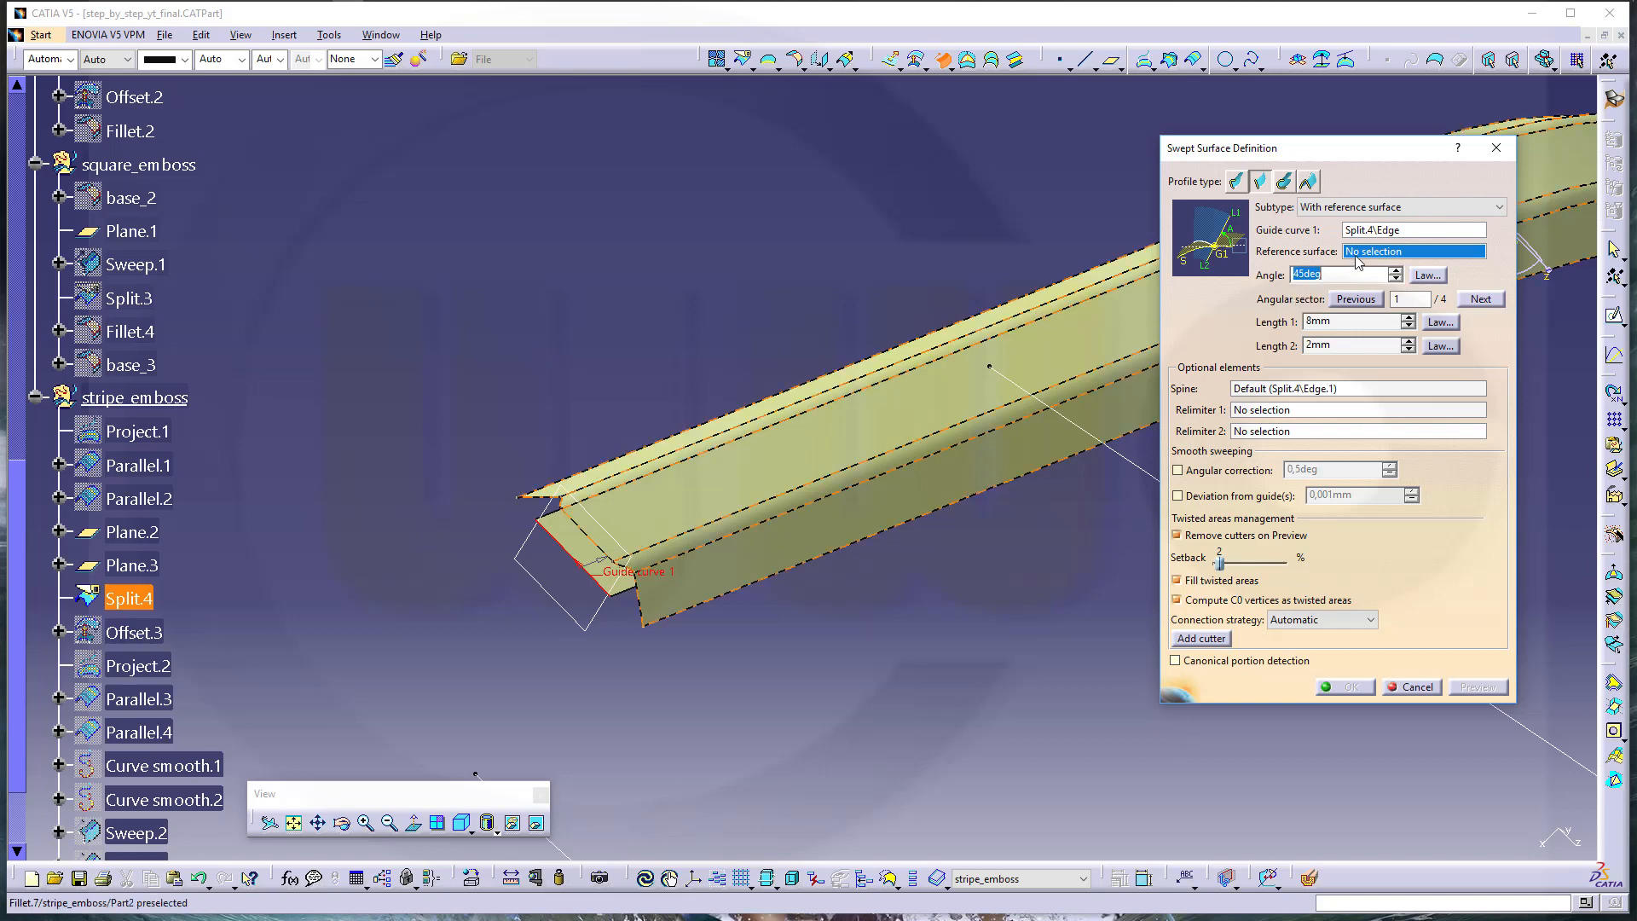
left_click(587, 537)
middle_click_drag(762, 559, 607, 414)
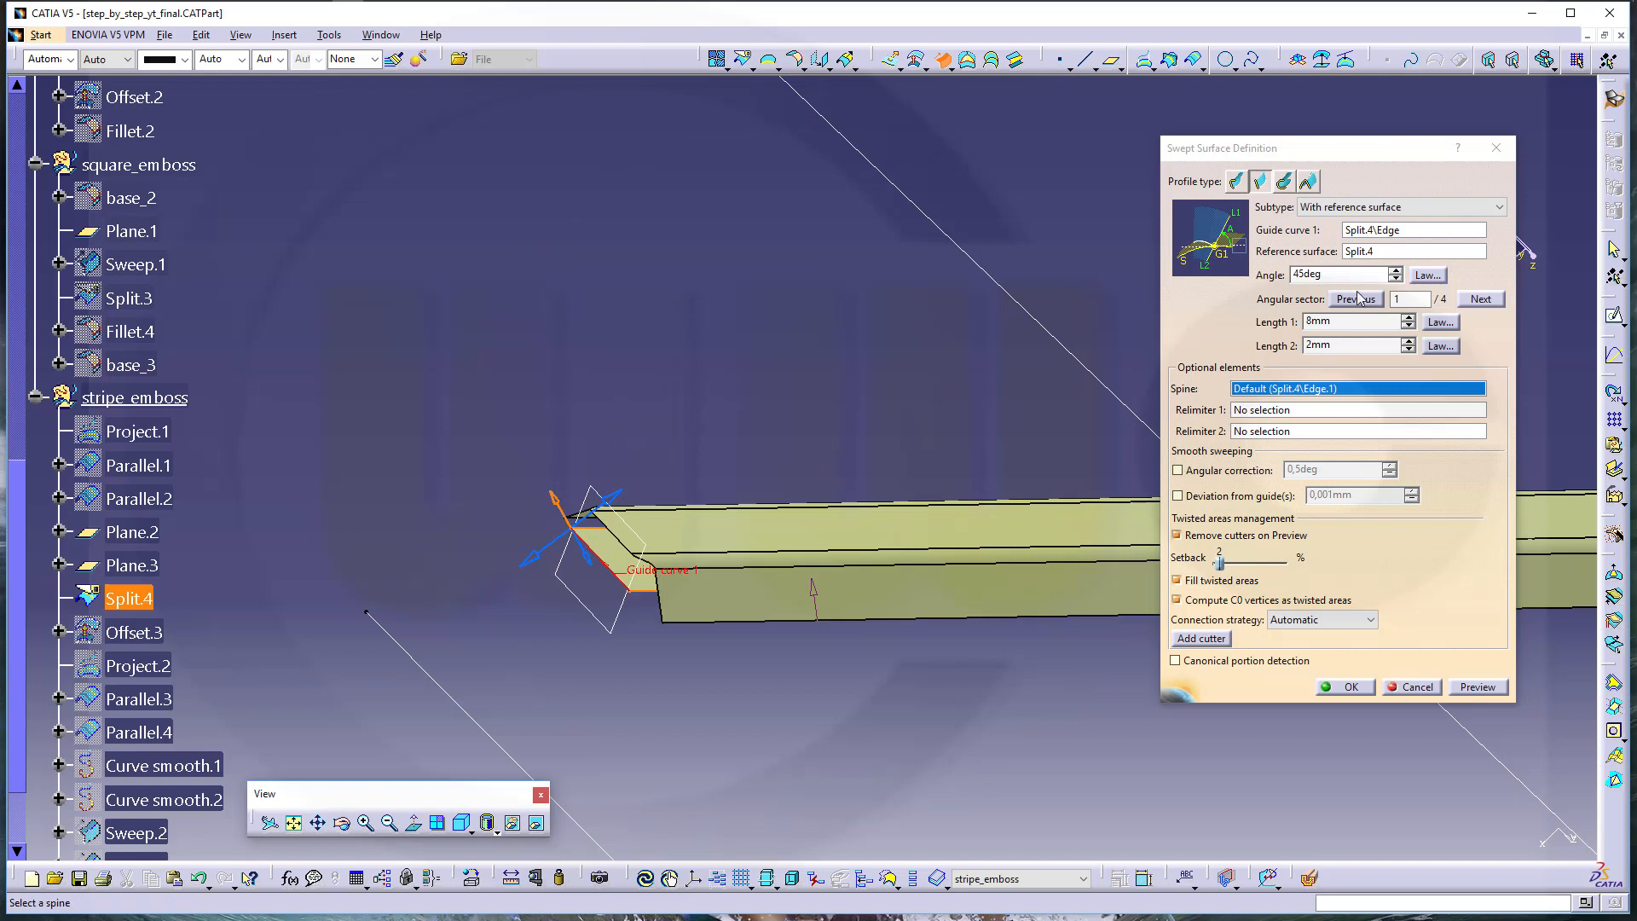
Set the sweep angle to 20 degrees and choose angular sector 4, sloping the end wall in toward the strip
left_click_drag(1345, 274, 1061, 271)
type("20")
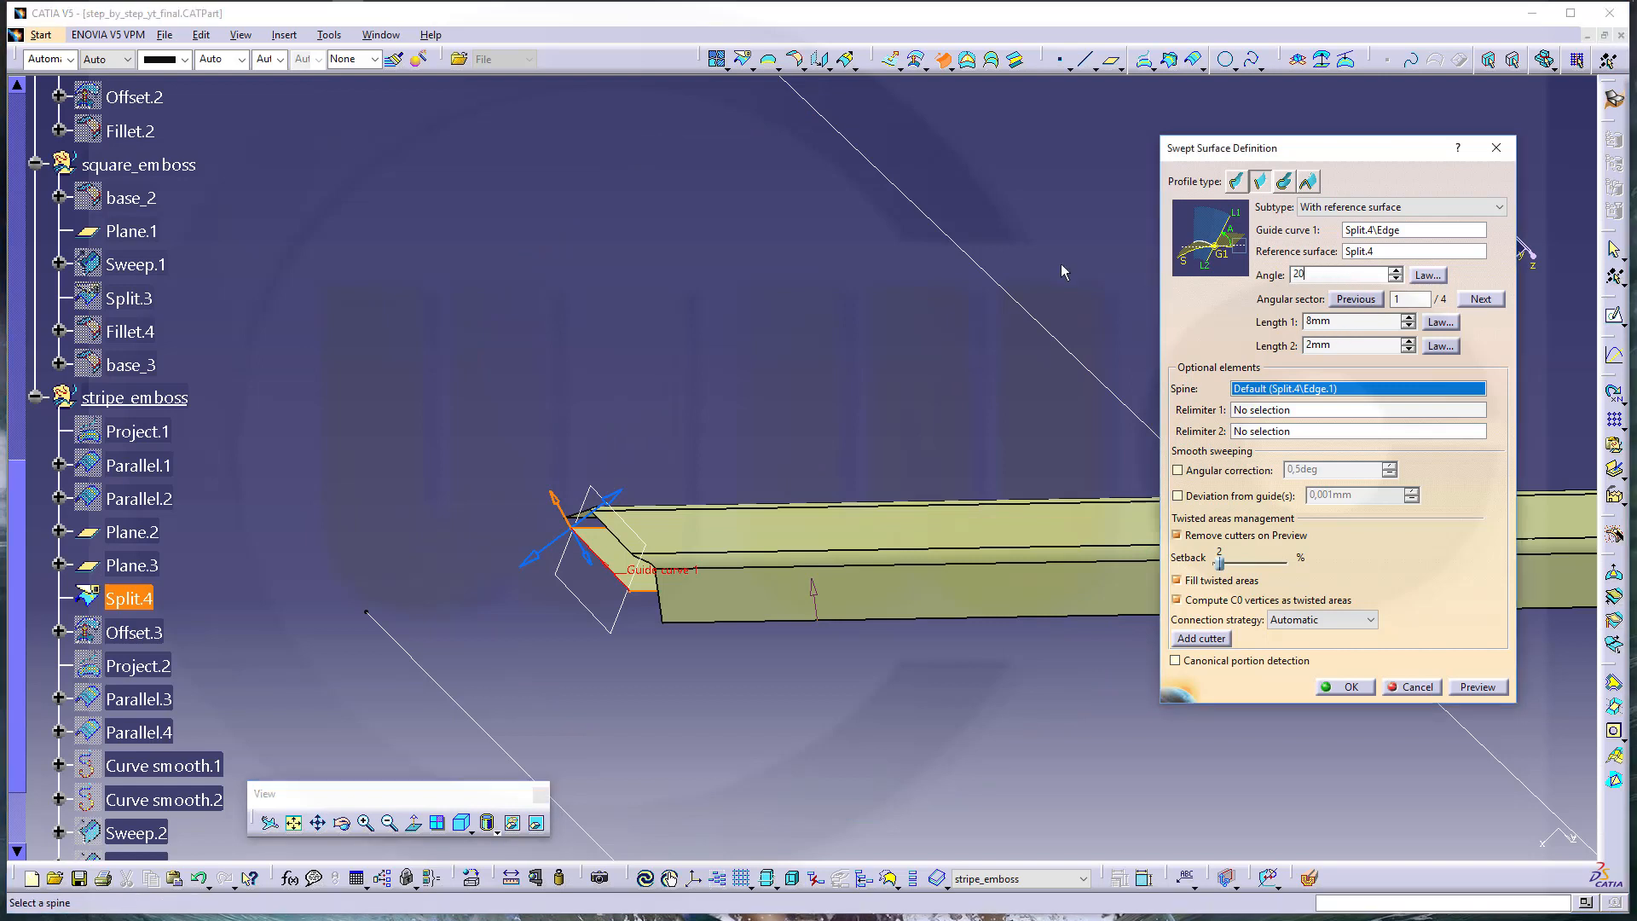
key("Tab")
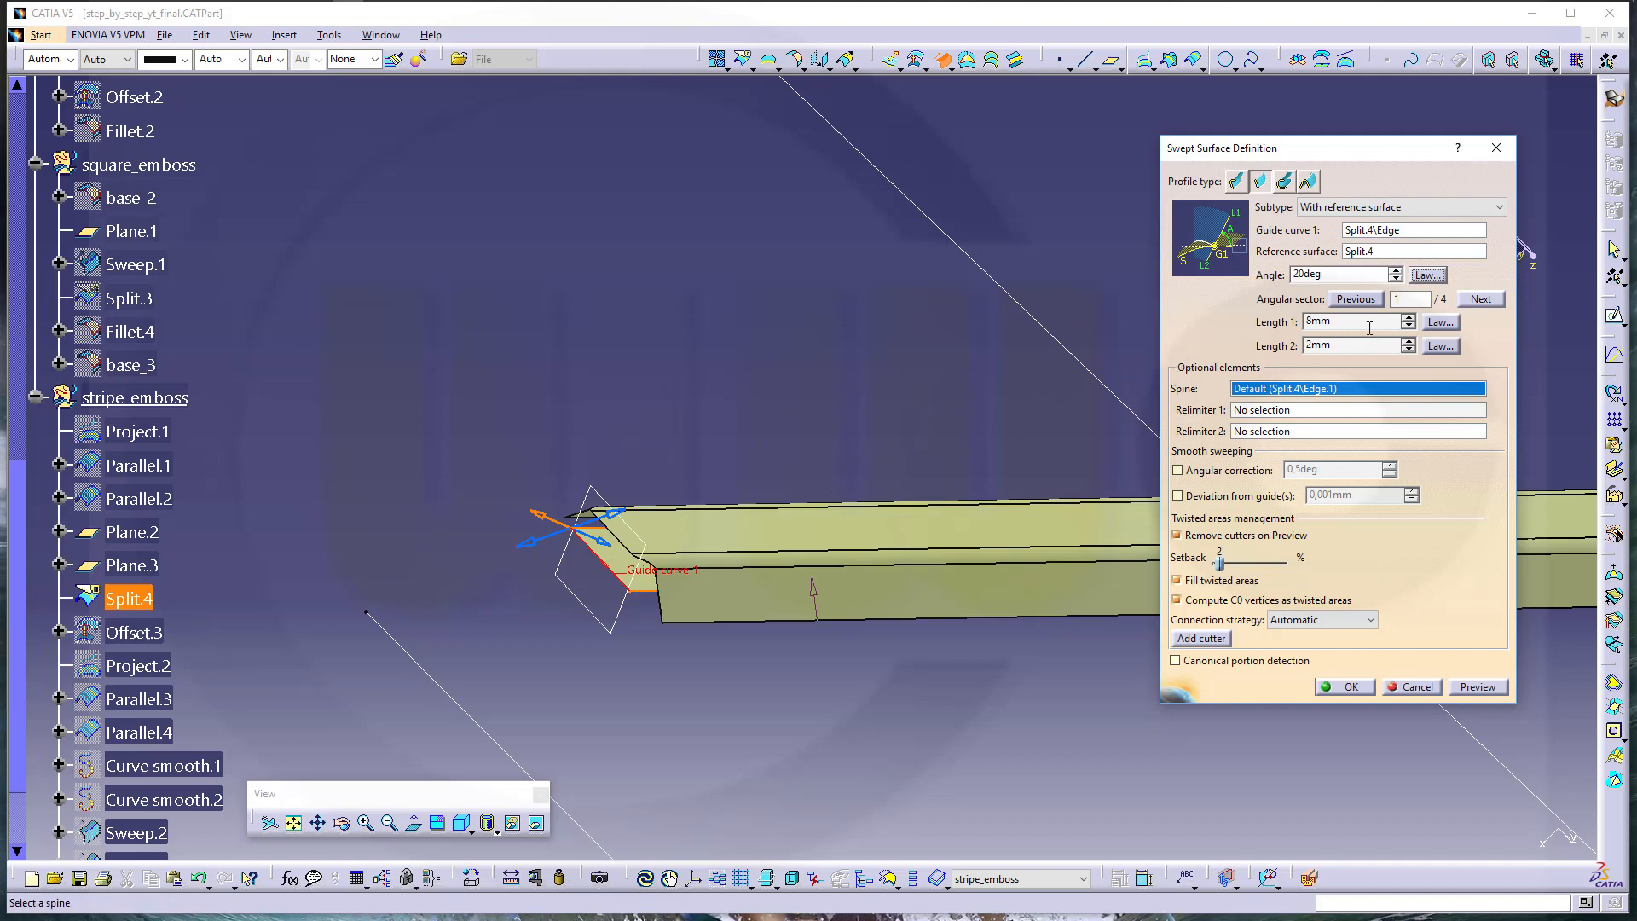
middle_click_drag(770, 411, 640, 515)
left_click(598, 515)
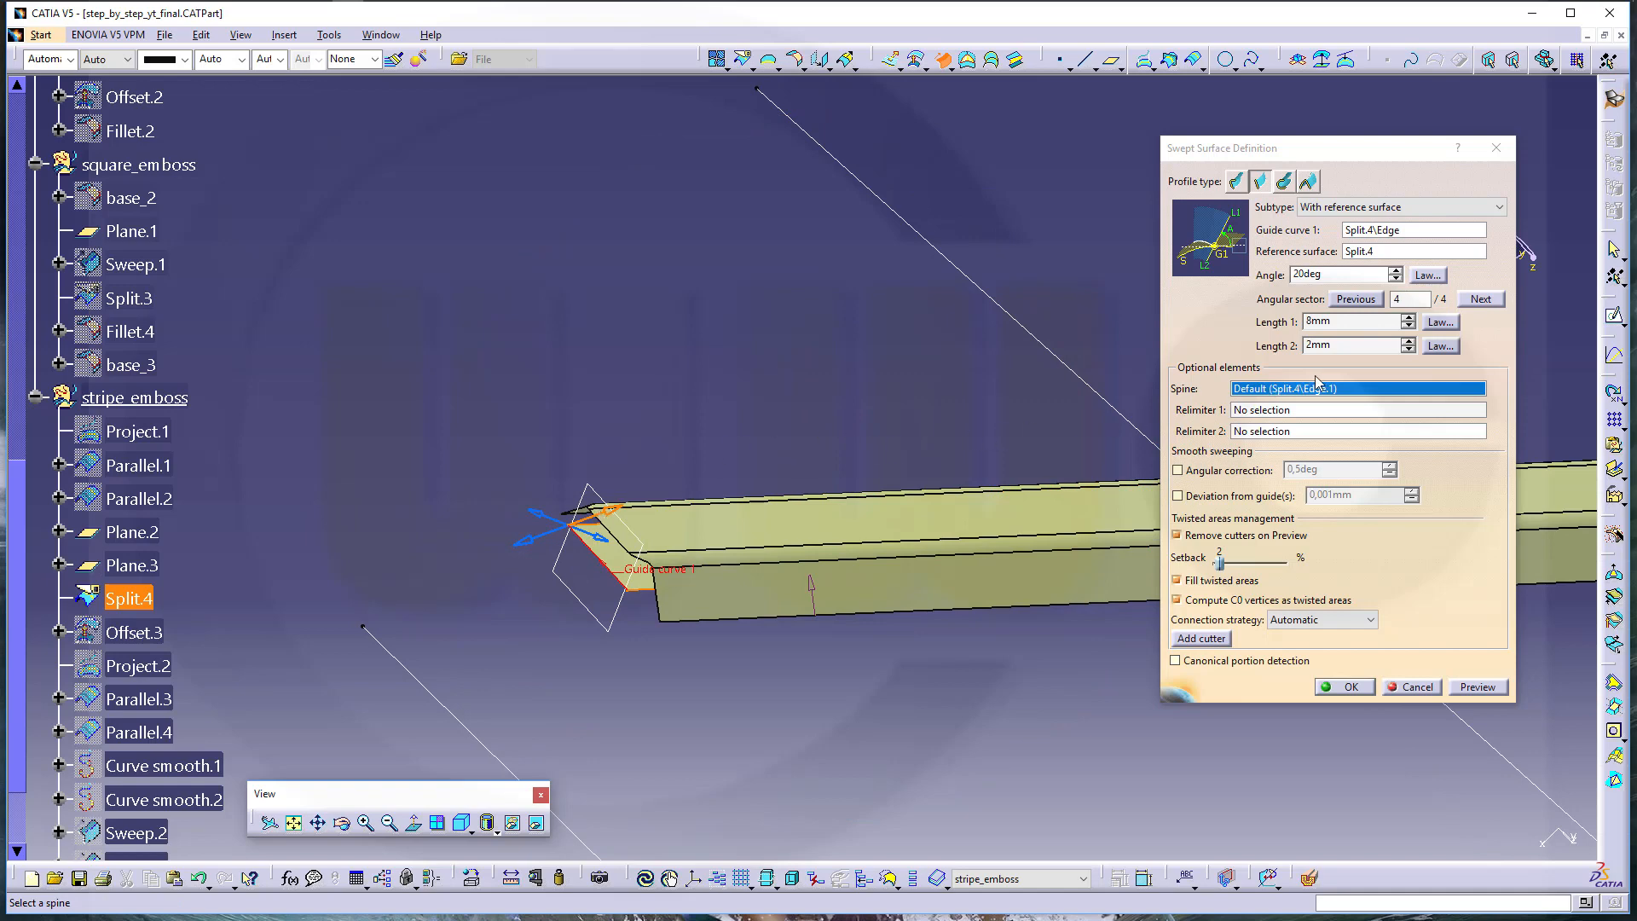
Set both Length 1 and Length 2 of the end wall sweep to 20 mm and preview the surface
double_click(1355, 322)
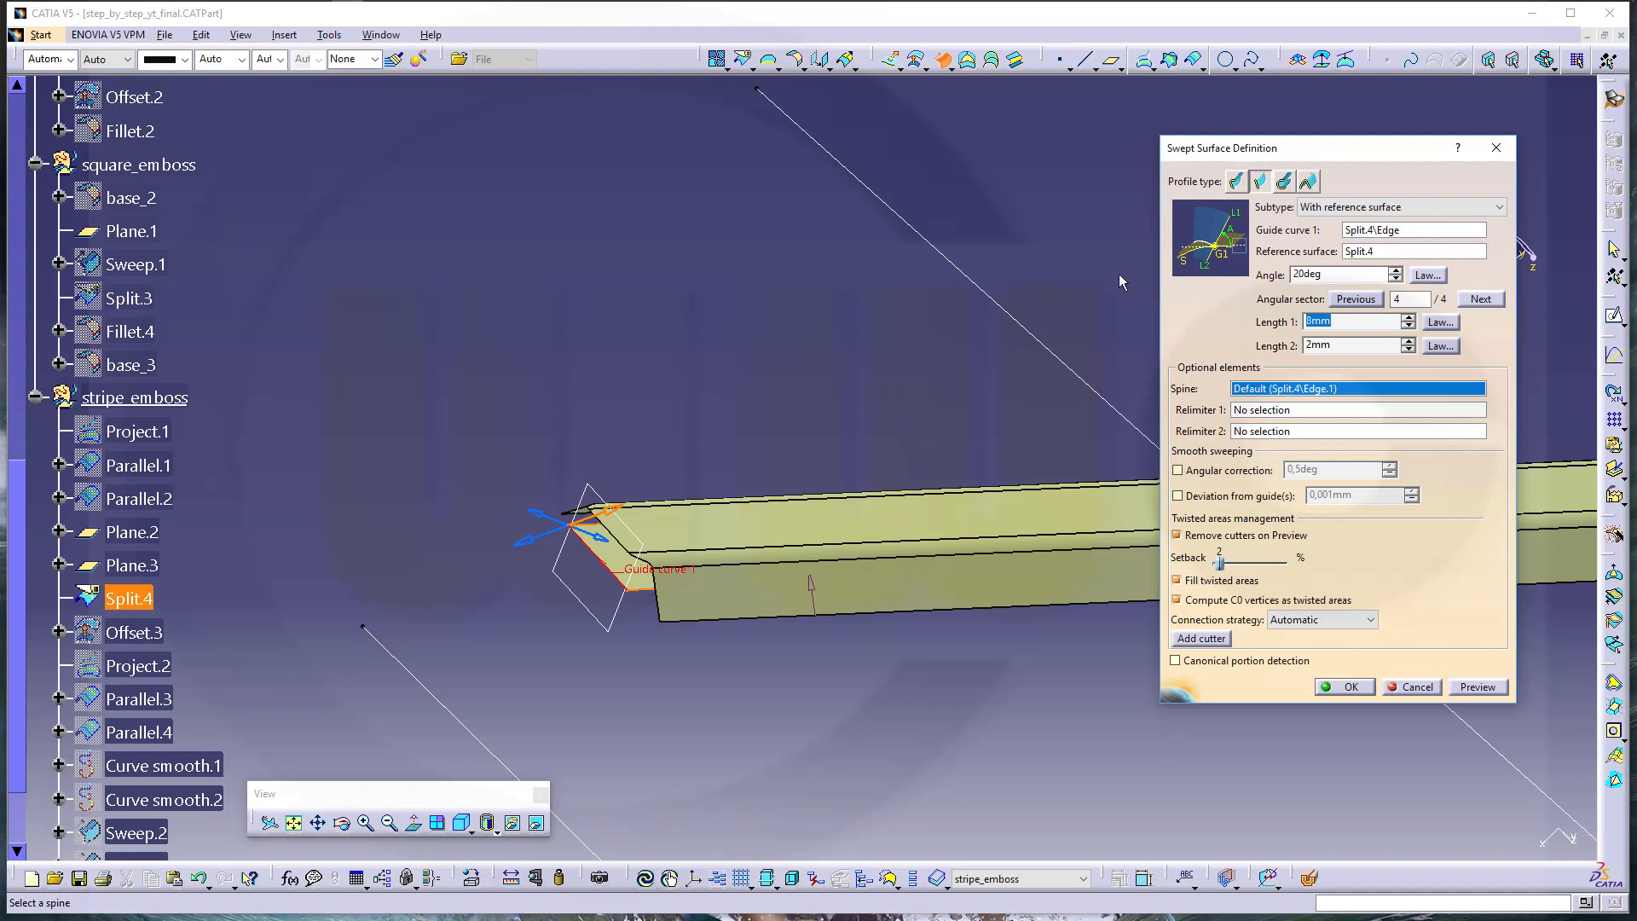
type("20")
double_click(1348, 344)
type("20")
key("Tab")
left_click(1477, 687)
mouse_move(955, 546)
middle_mouse_down()
mouse_move(889, 546)
mouse_move(988, 503)
mouse_move(926, 536)
middle_mouse_up()
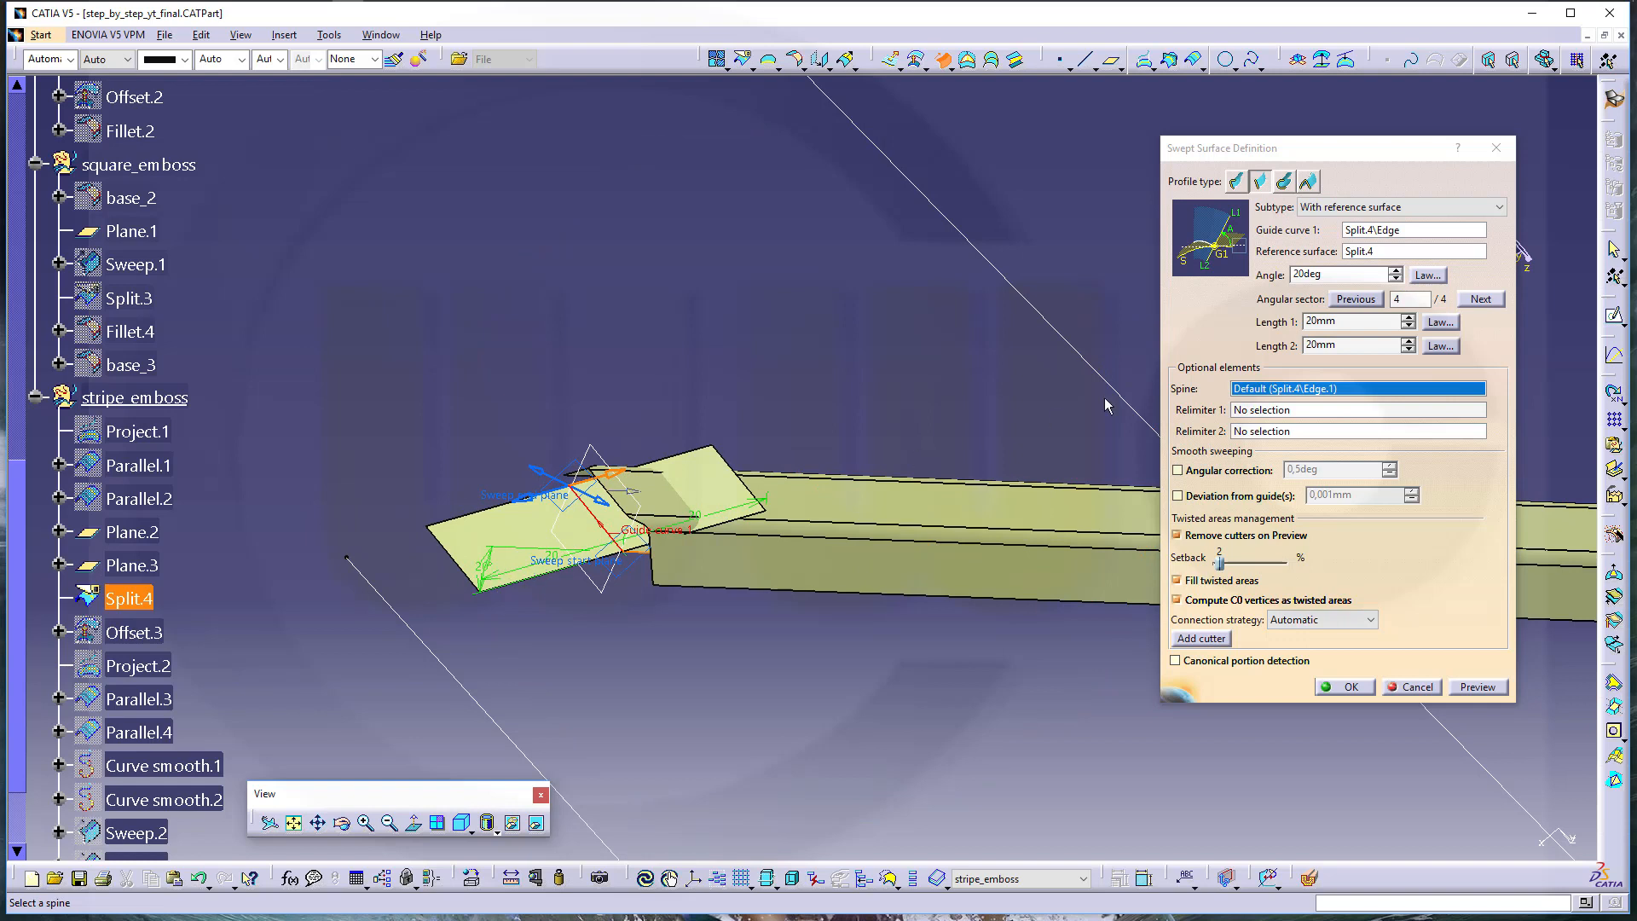
Set Length 2 of the end wall sweep to 10 mm and create the surface
double_click(1355, 346)
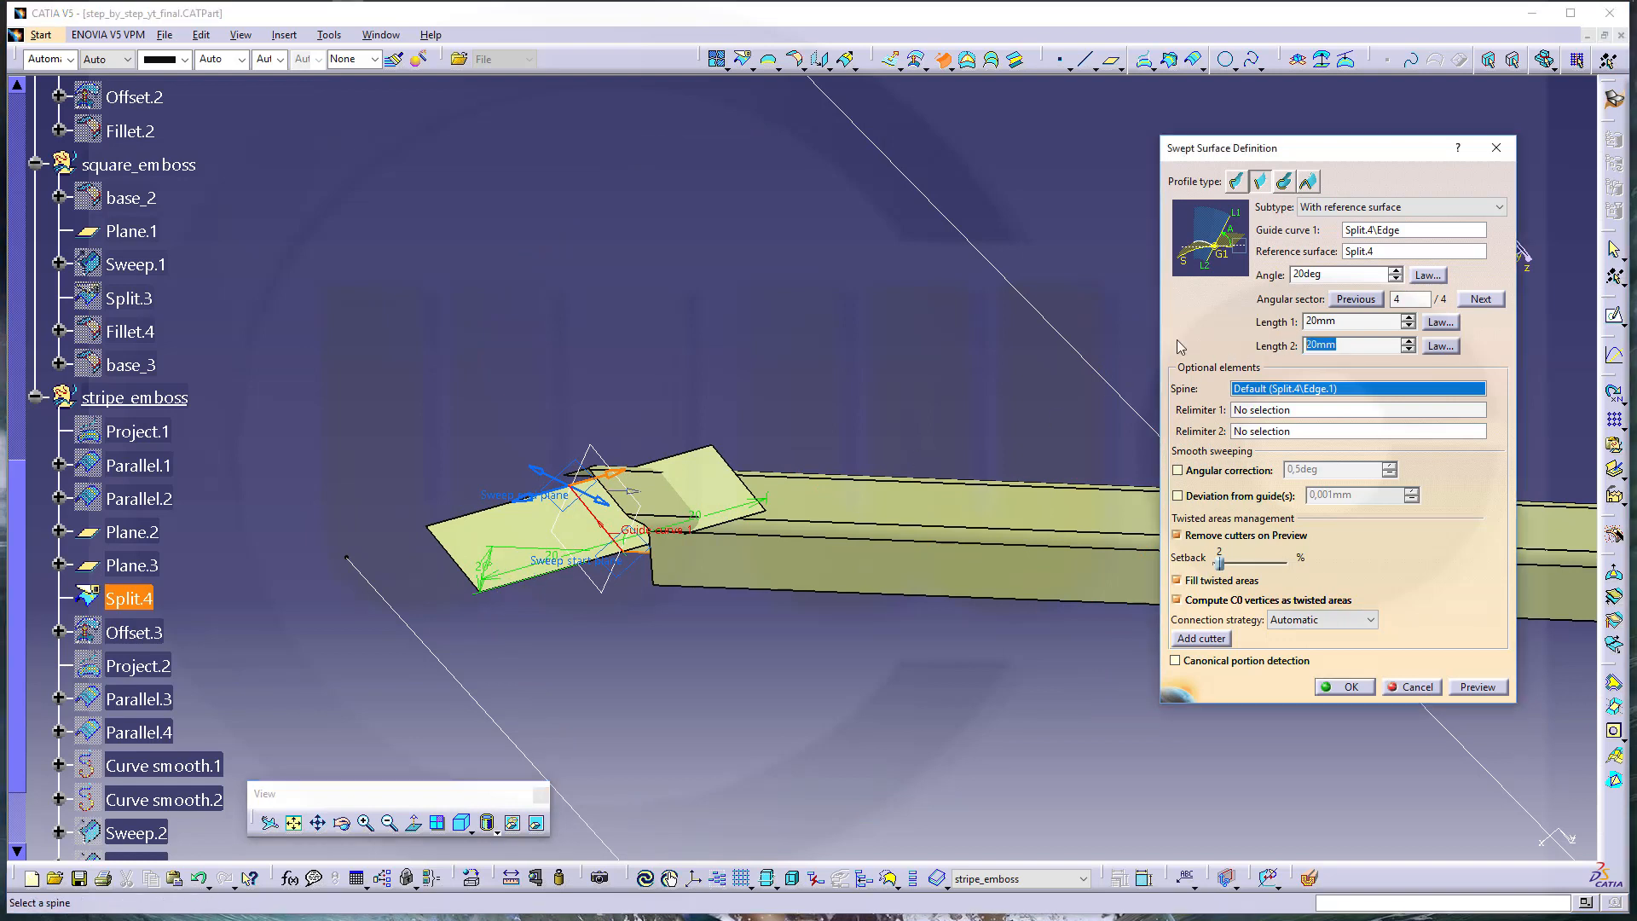
type("10")
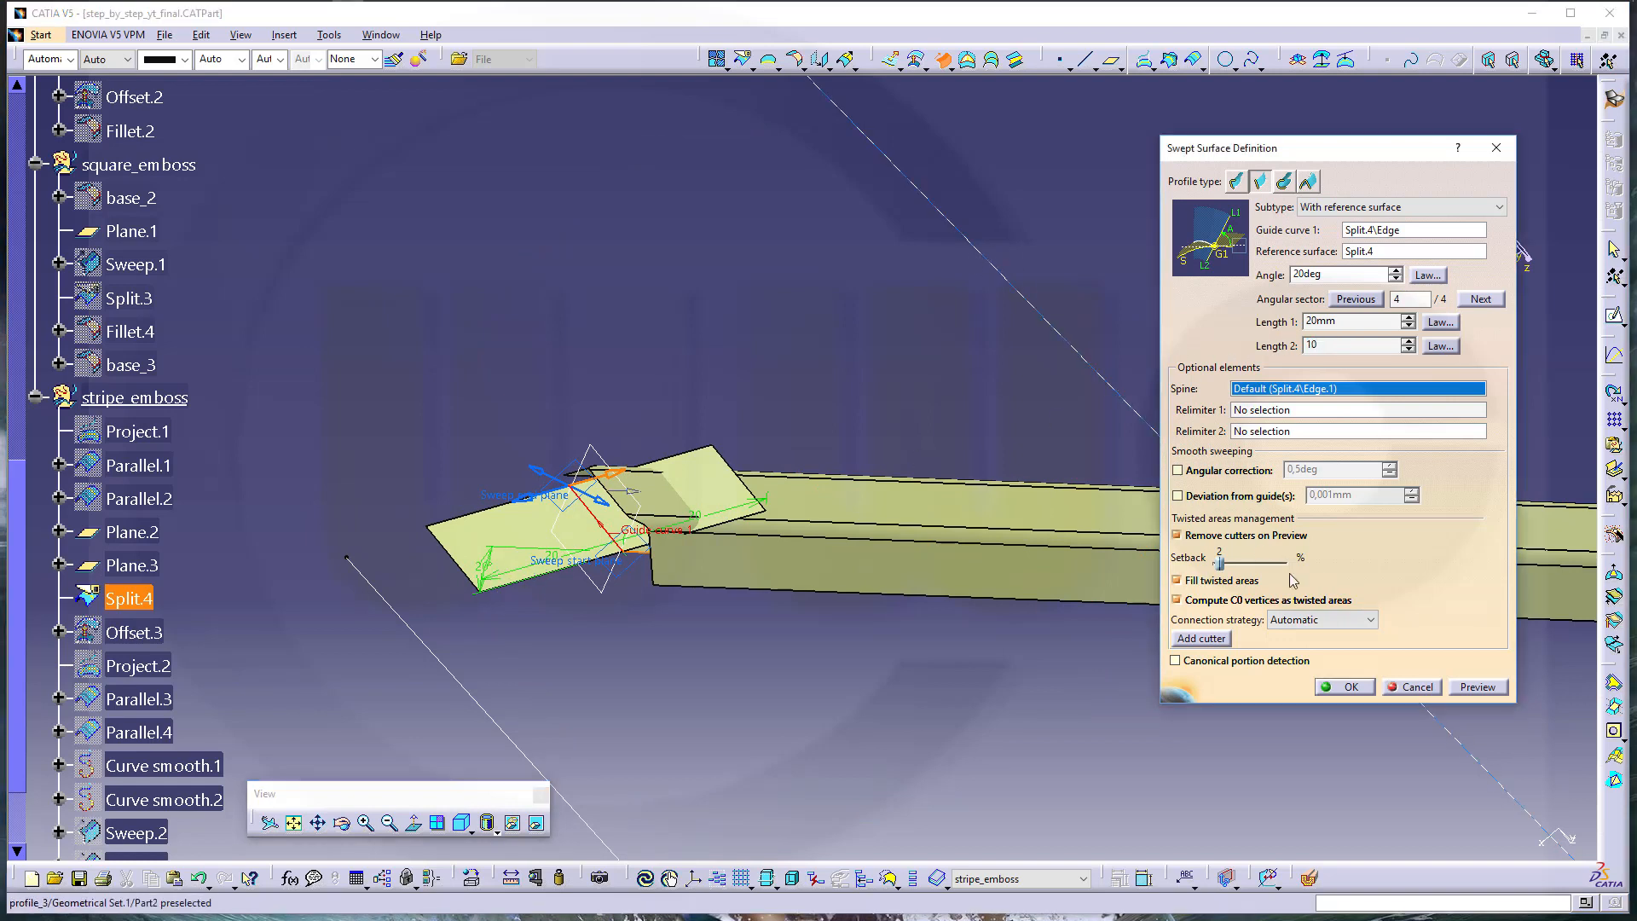
left_click(1468, 689)
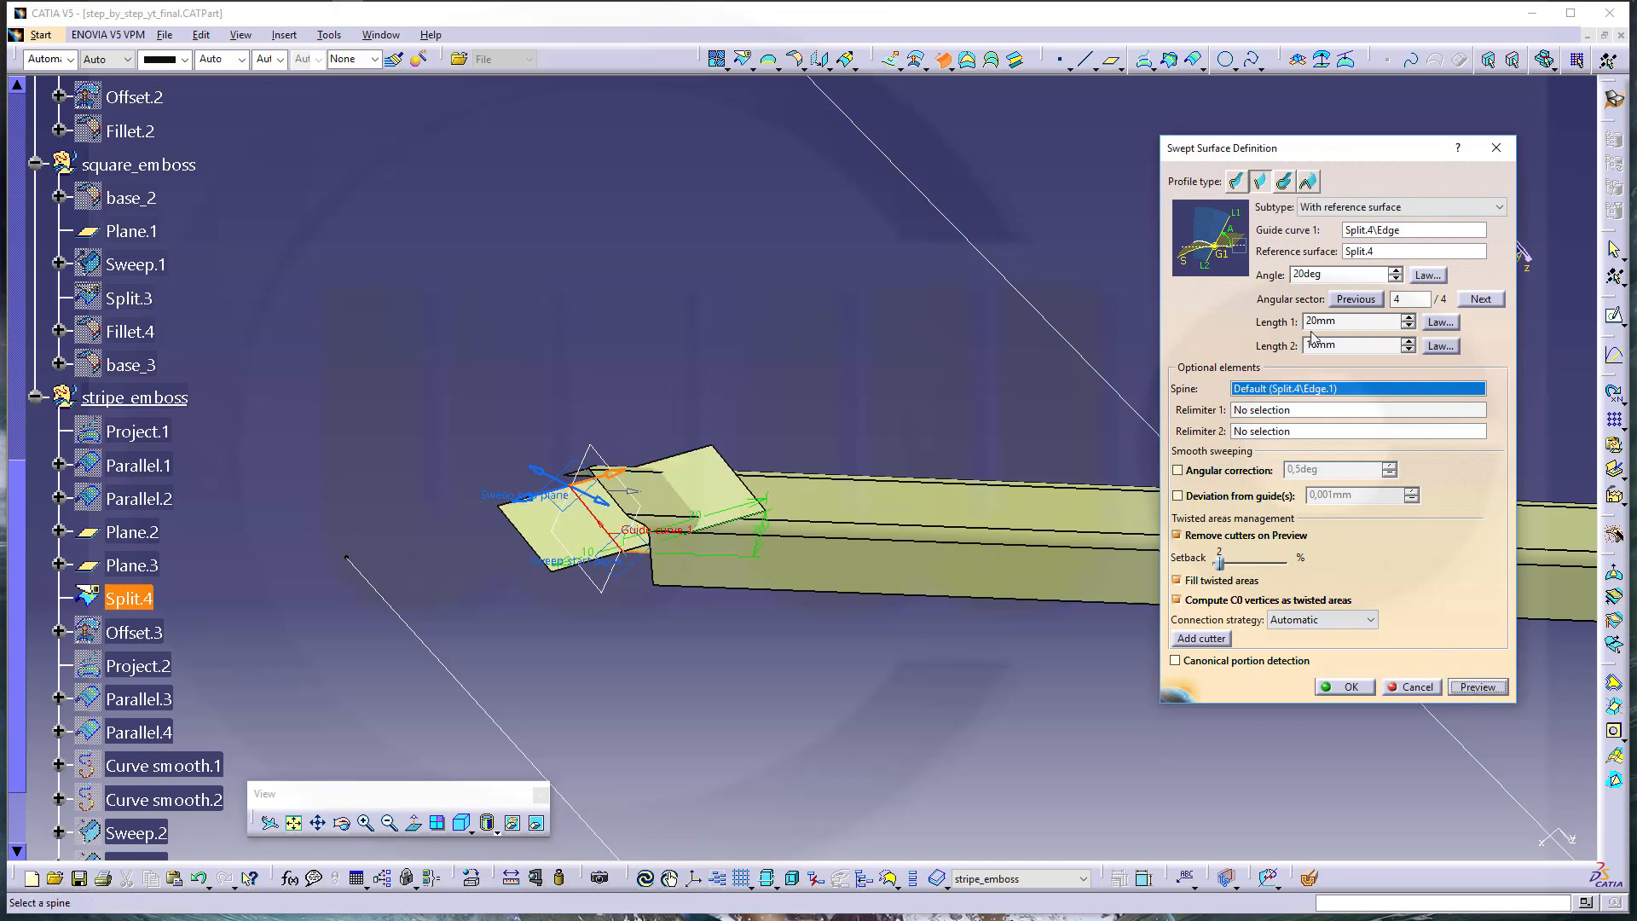
left_click(1351, 688)
Sweep an end wall from the opposite end edge of Split.4, referenced to Split.4, at 20 degrees with lengths 20 mm and 10 mm
middle_click_drag(1109, 563, 879, 547)
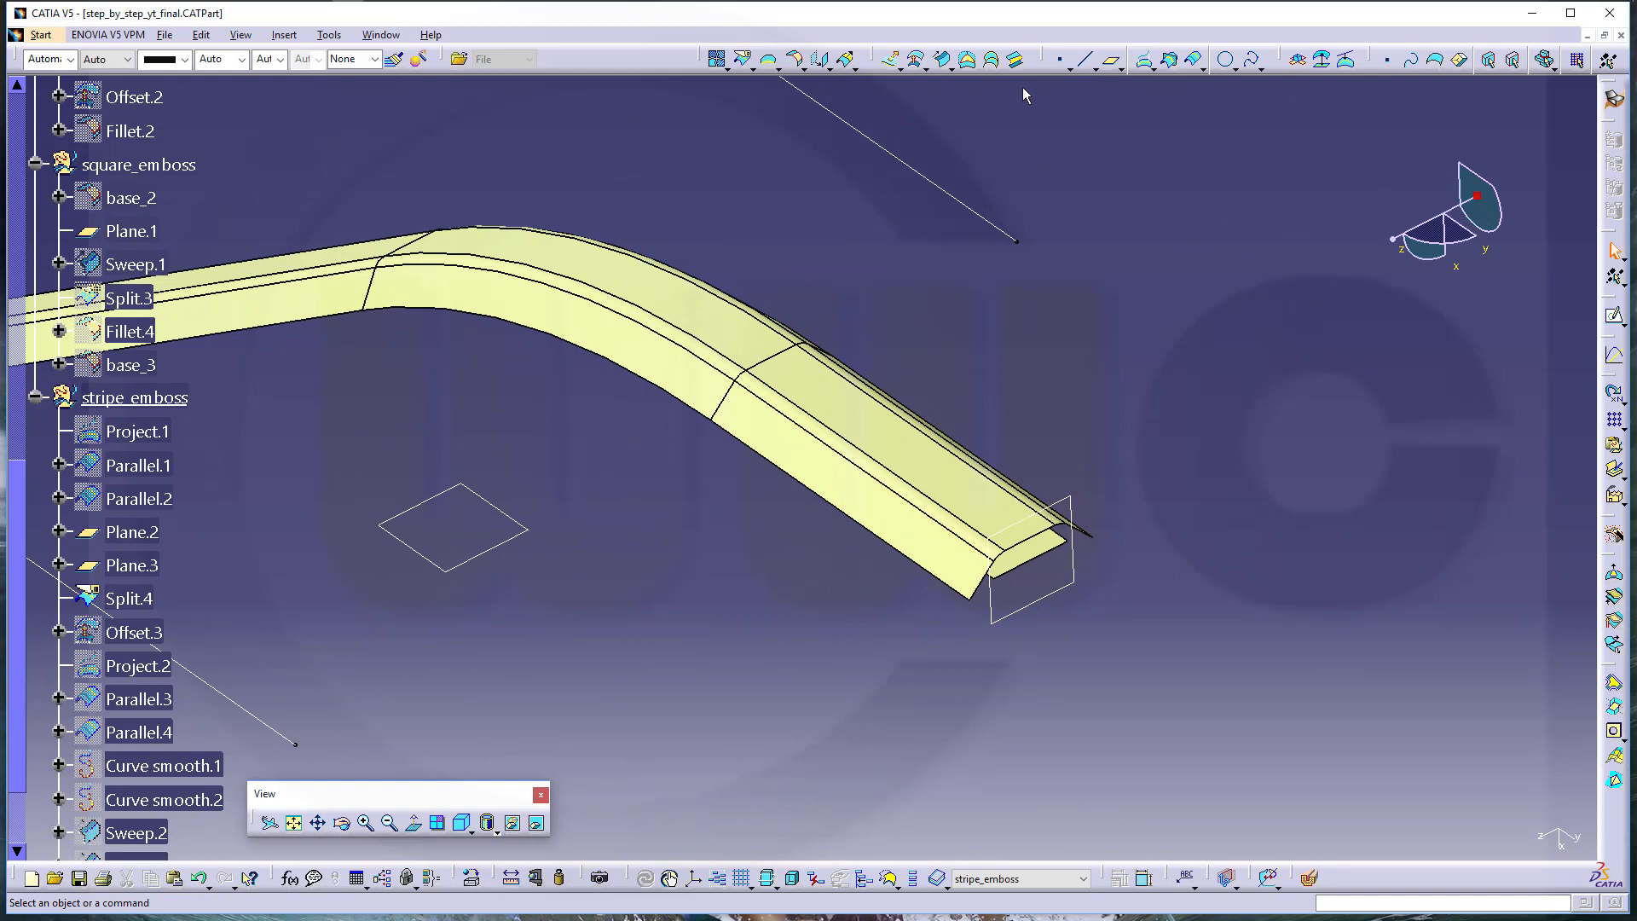
left_click(943, 60)
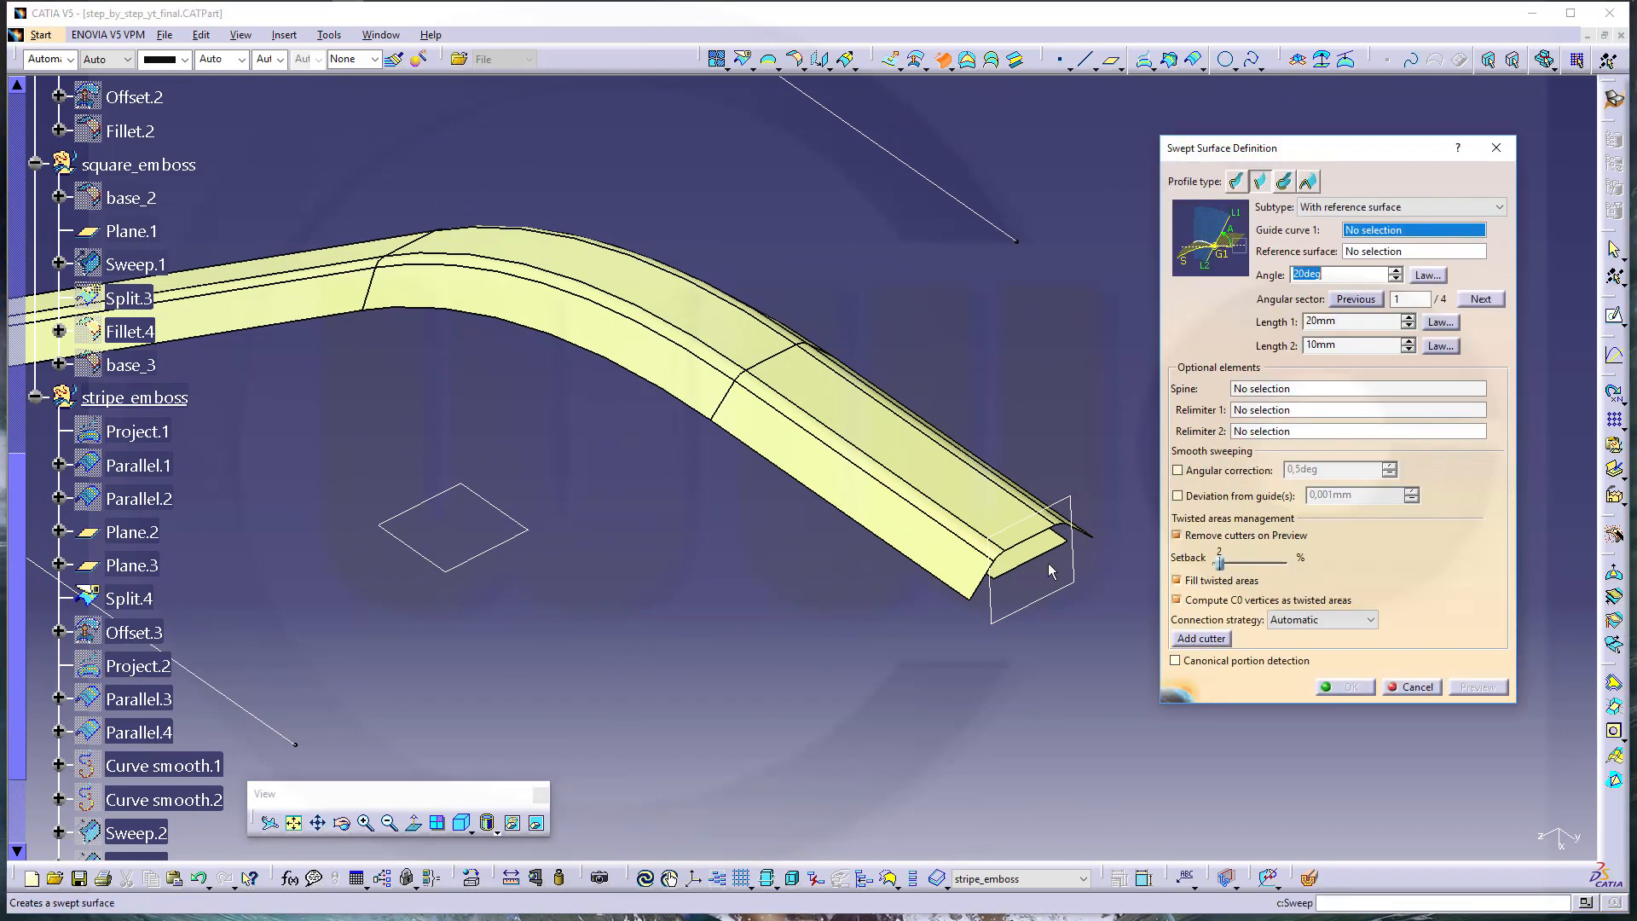
left_click(1058, 547)
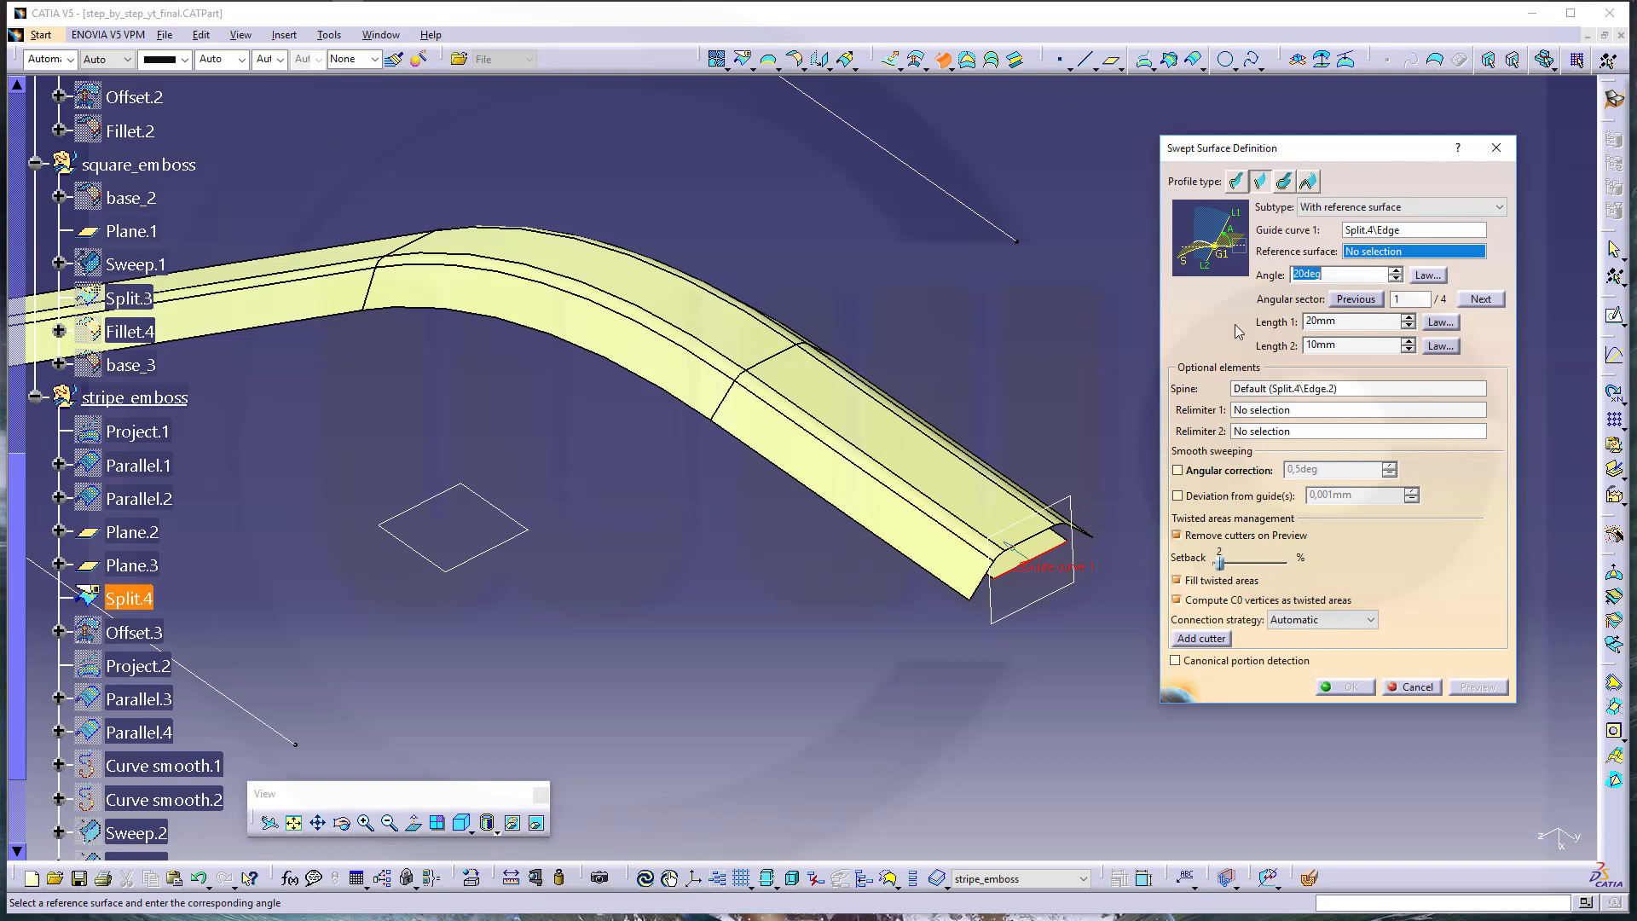
left_click(1051, 544)
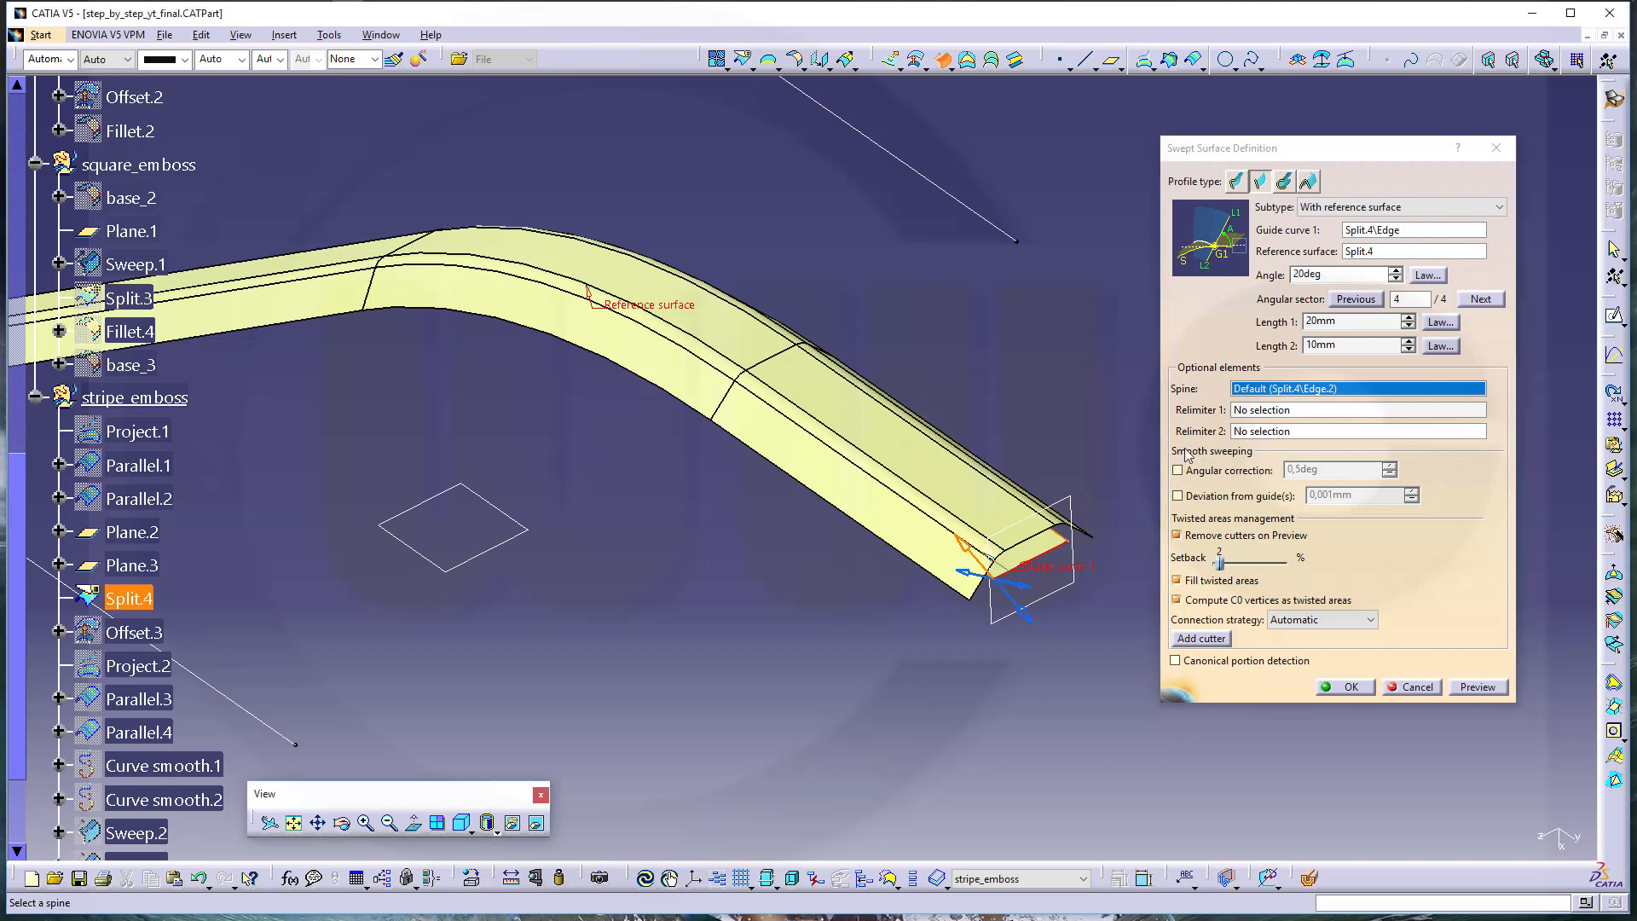
left_click(1478, 687)
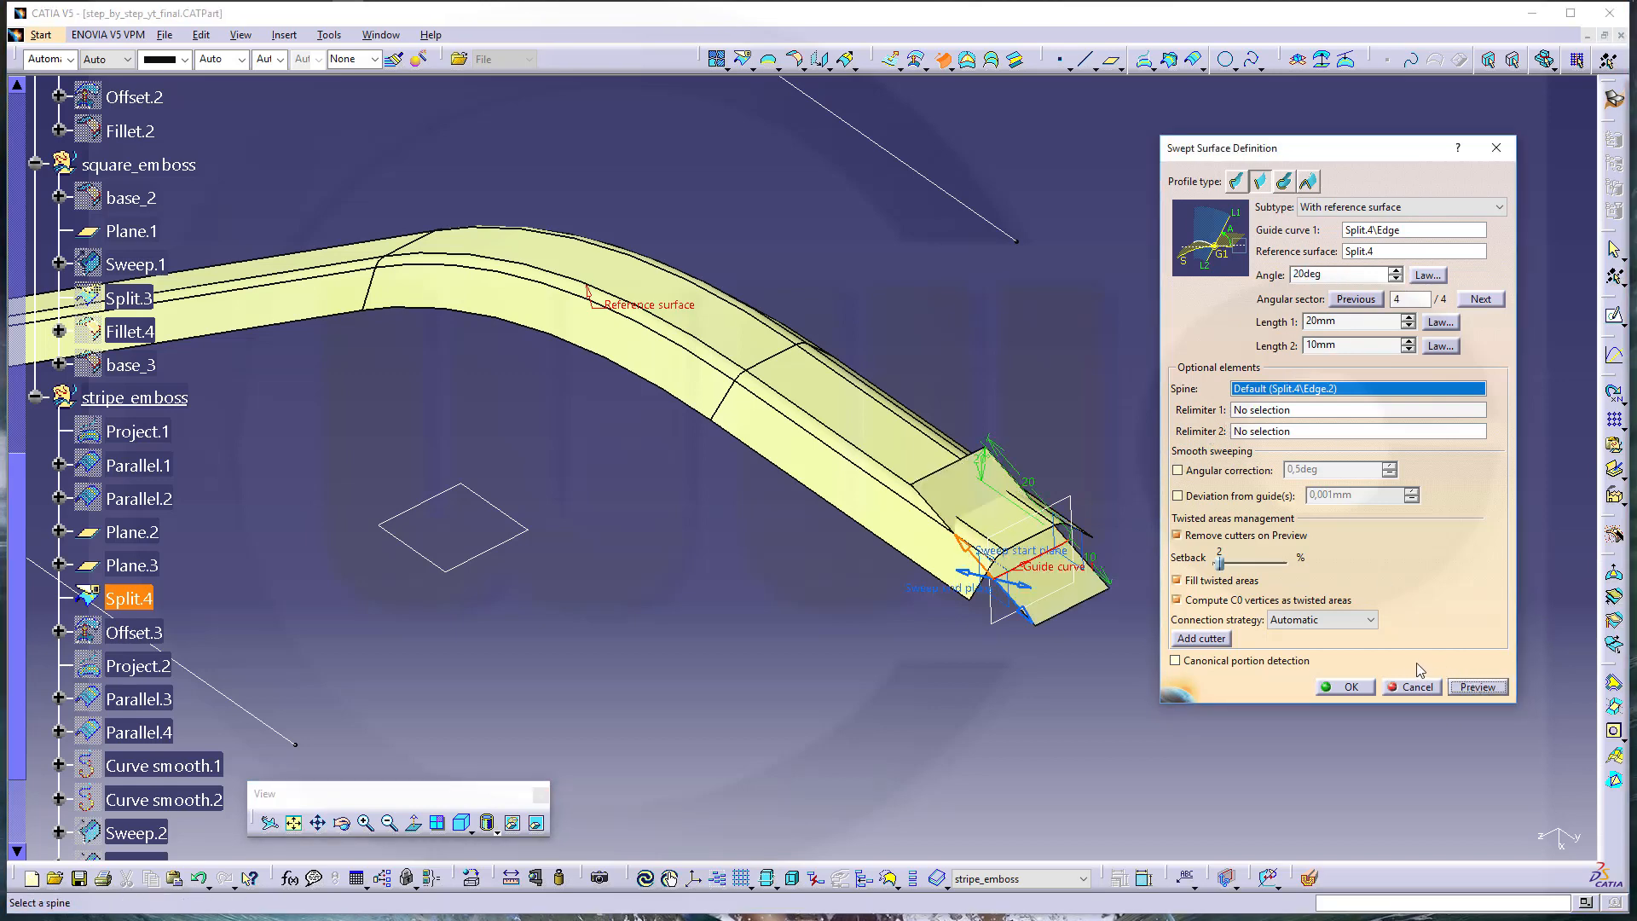
left_click(1351, 687)
Create an 8 mm BiTangent fillet between the end wall Sweep.4 and Fillet.7, trimming both supports
middle_click_drag(763, 585, 1003, 574)
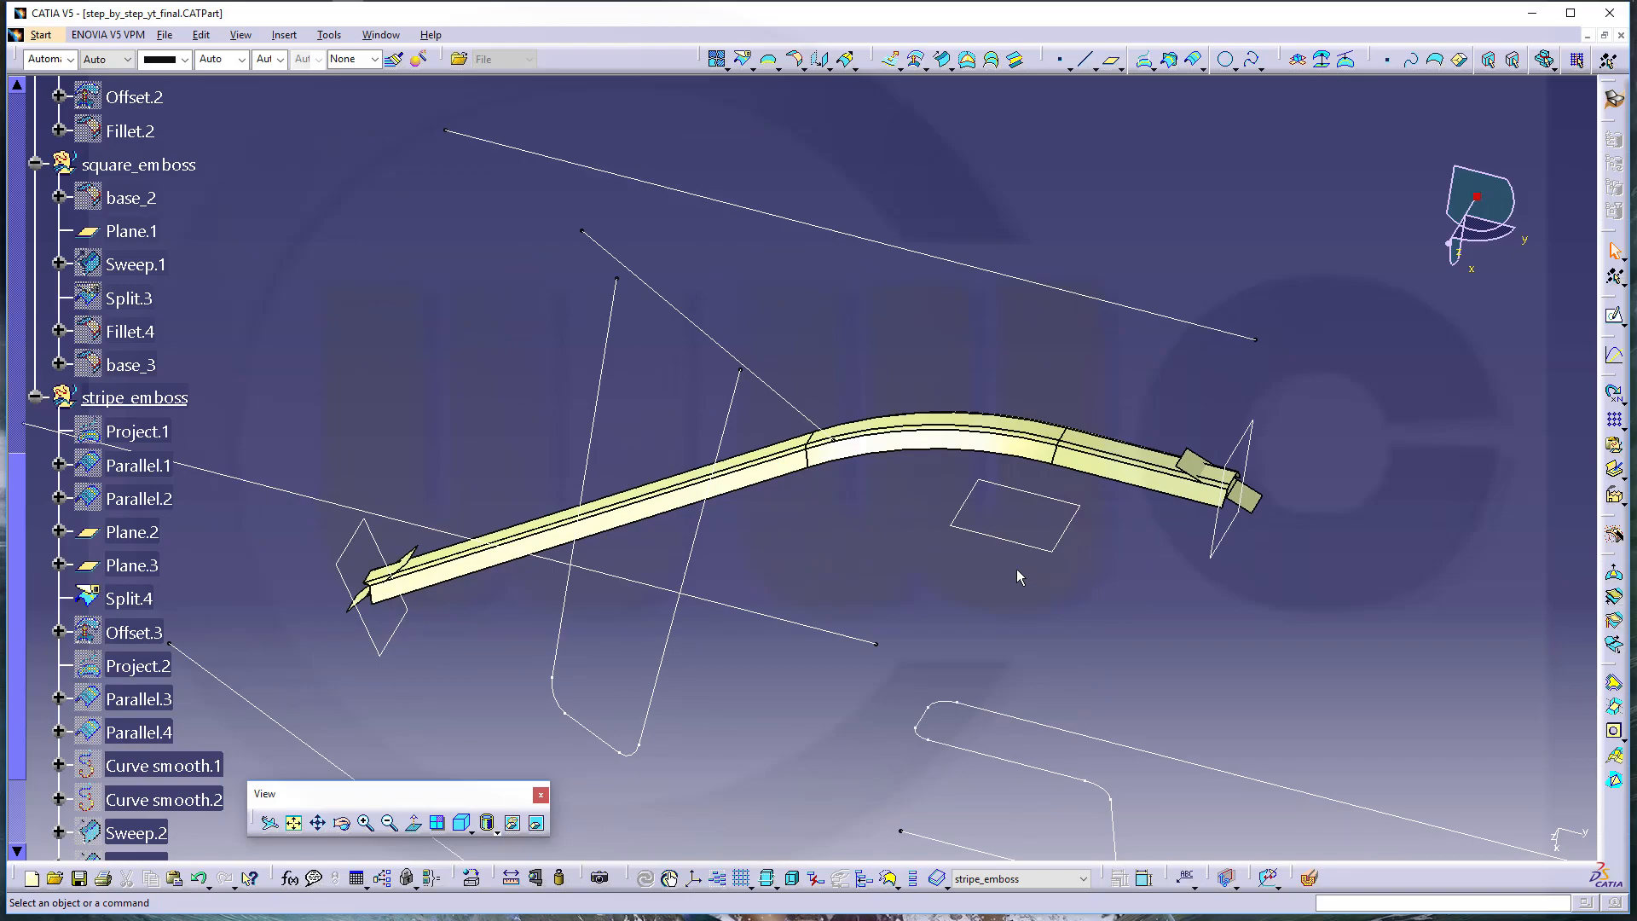
middle_click_drag(775, 657, 960, 472)
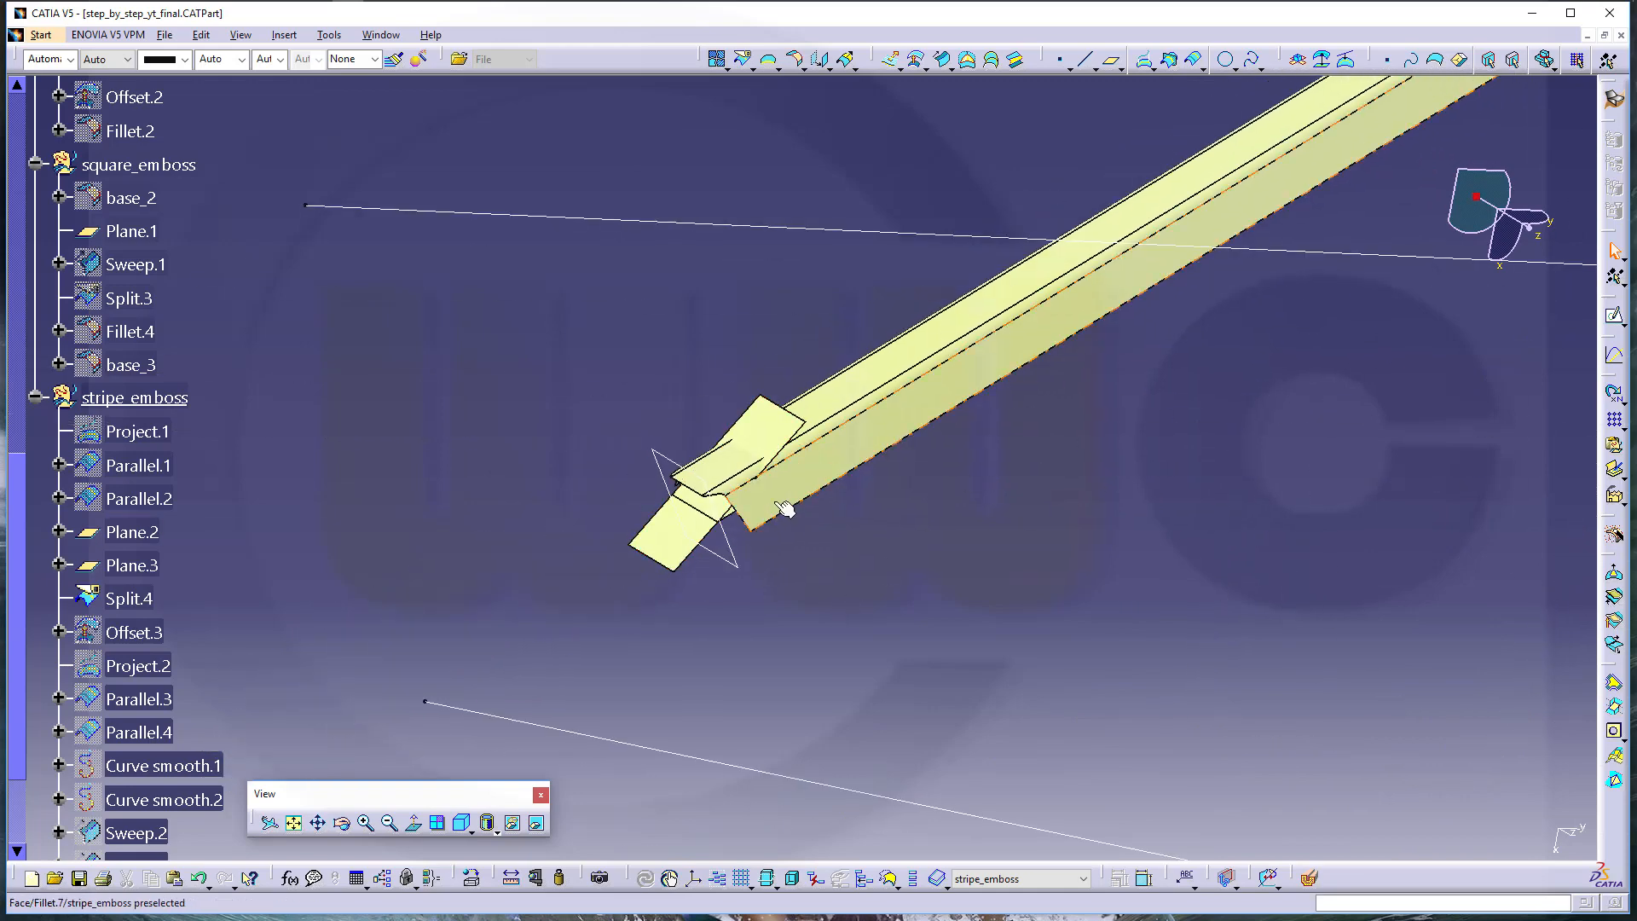
middle_click_drag(1034, 542, 1049, 554)
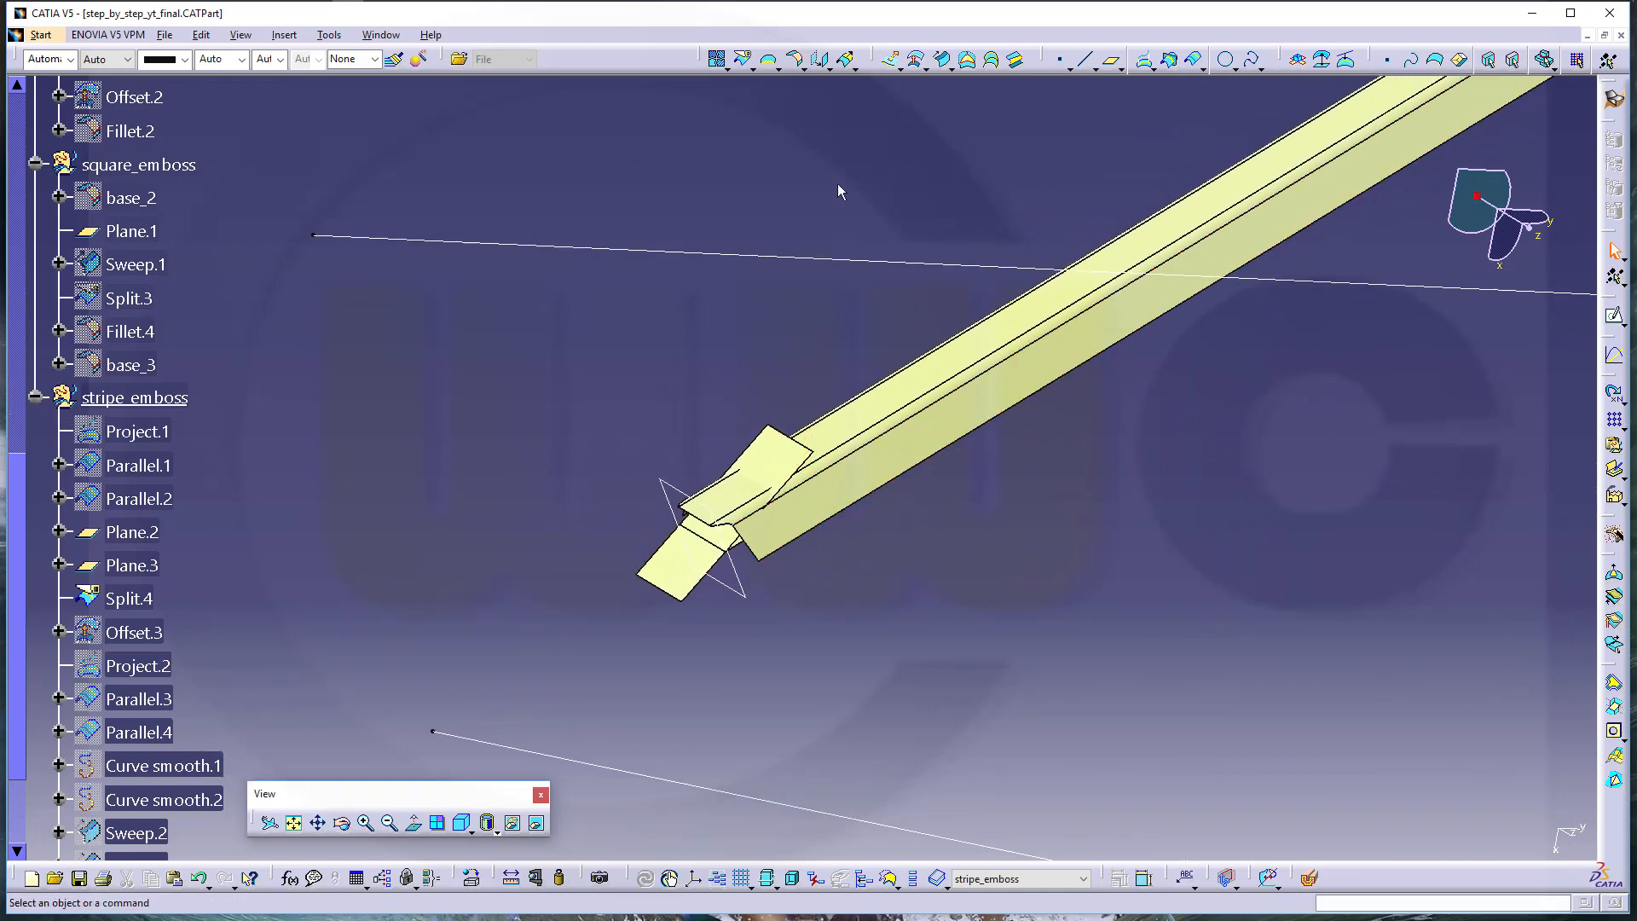
left_click(795, 58)
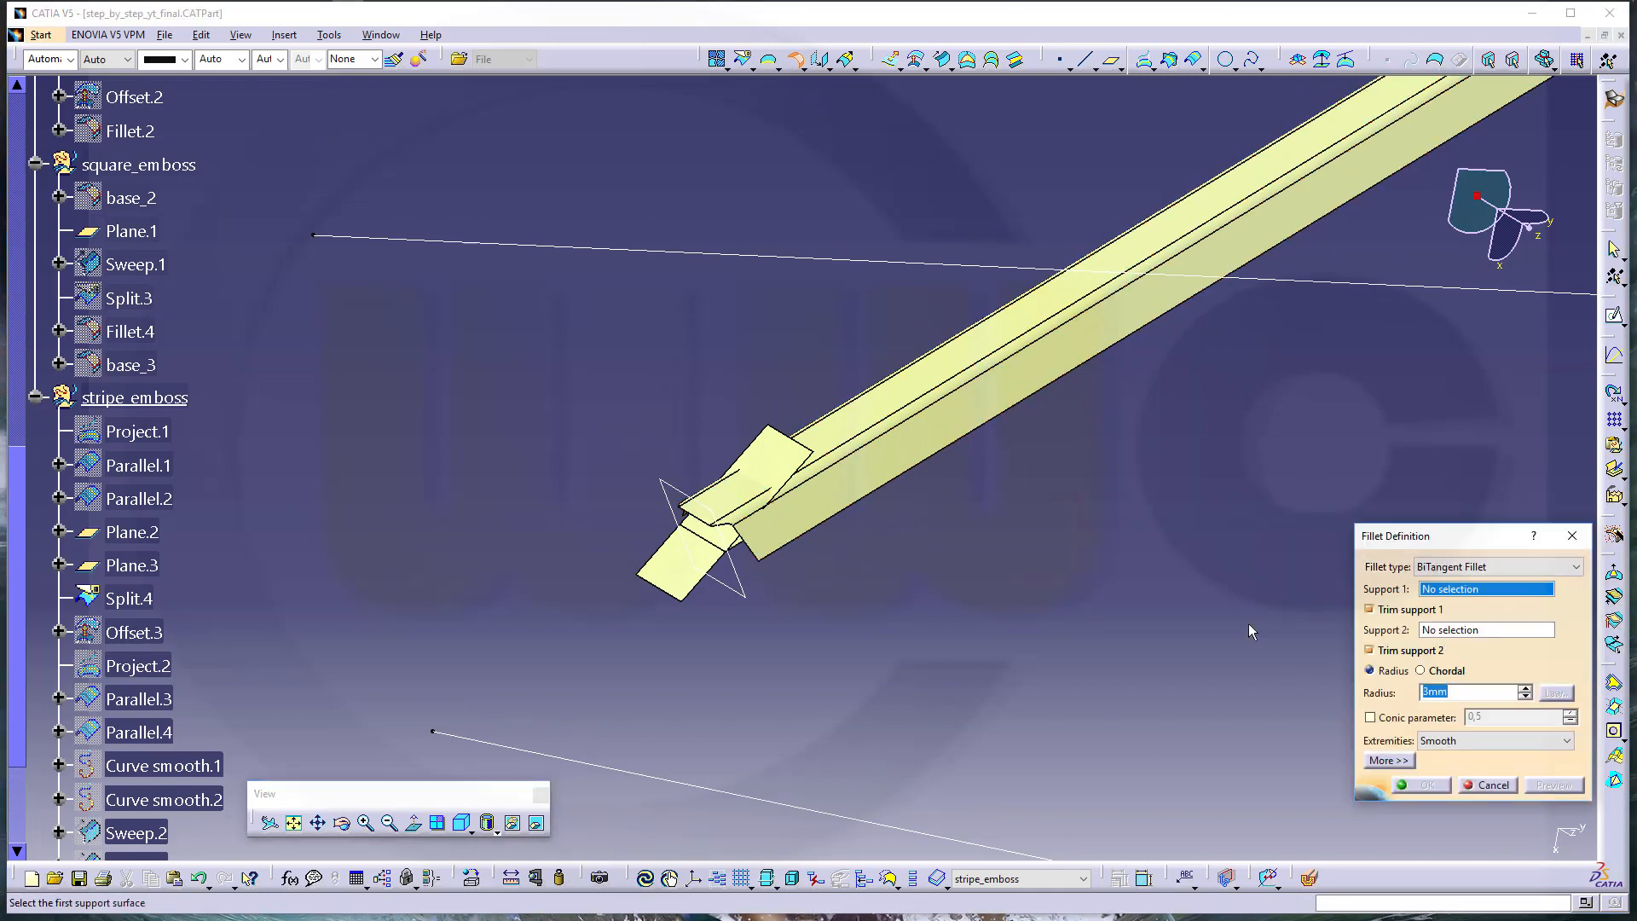
type("8")
key("Tab")
left_click(691, 567)
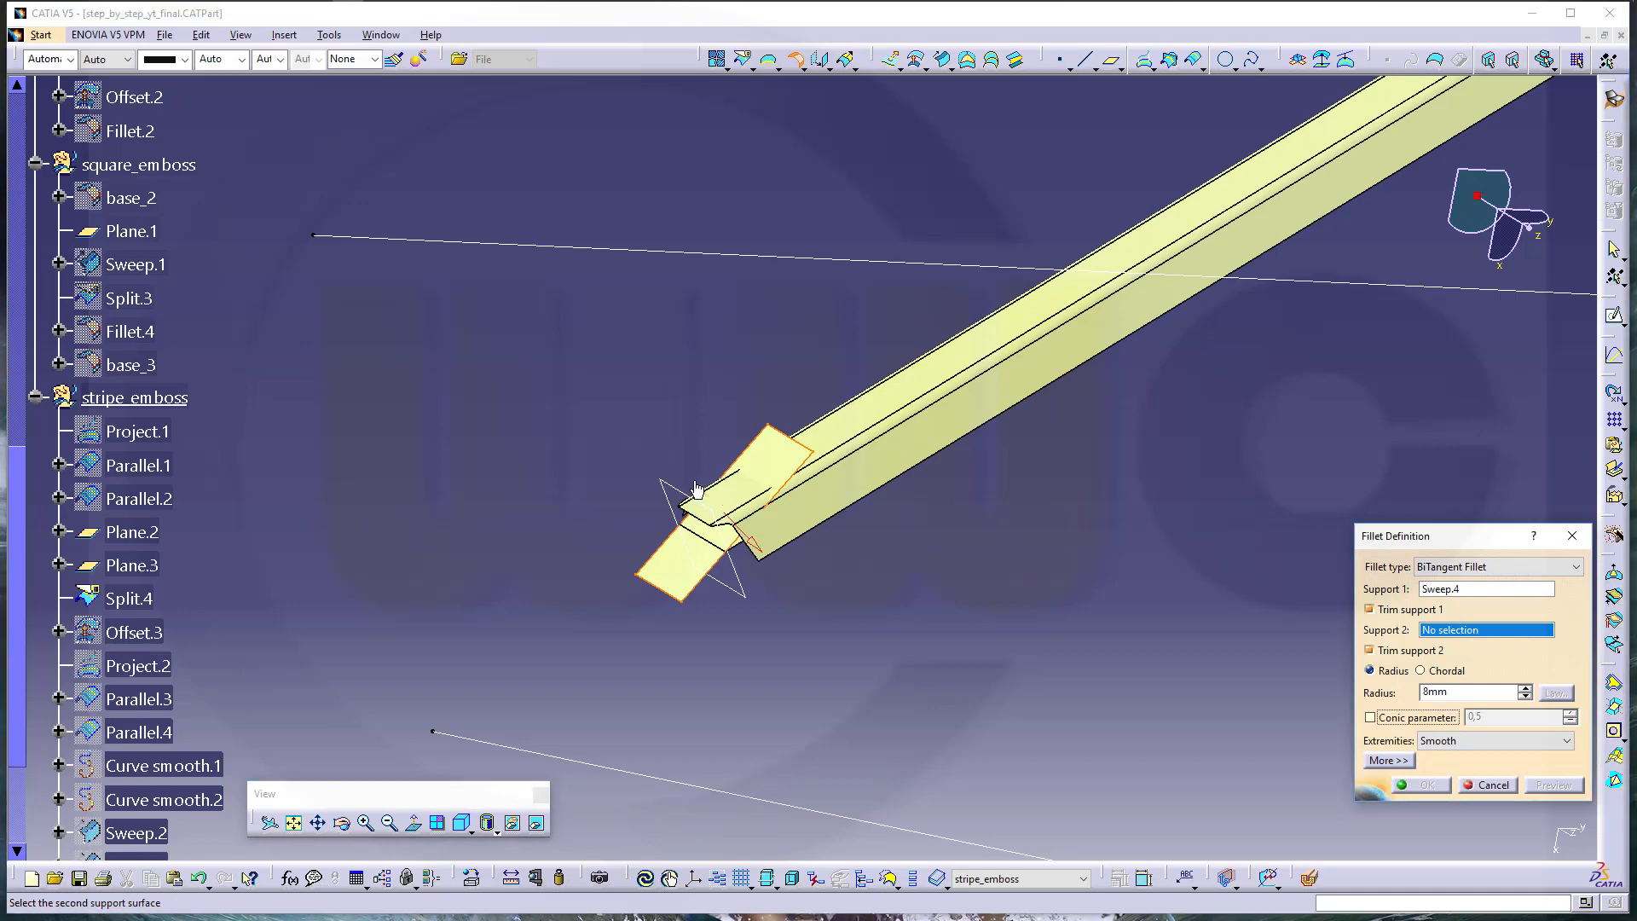
left_click(789, 528)
middle_click_drag(902, 588, 949, 664)
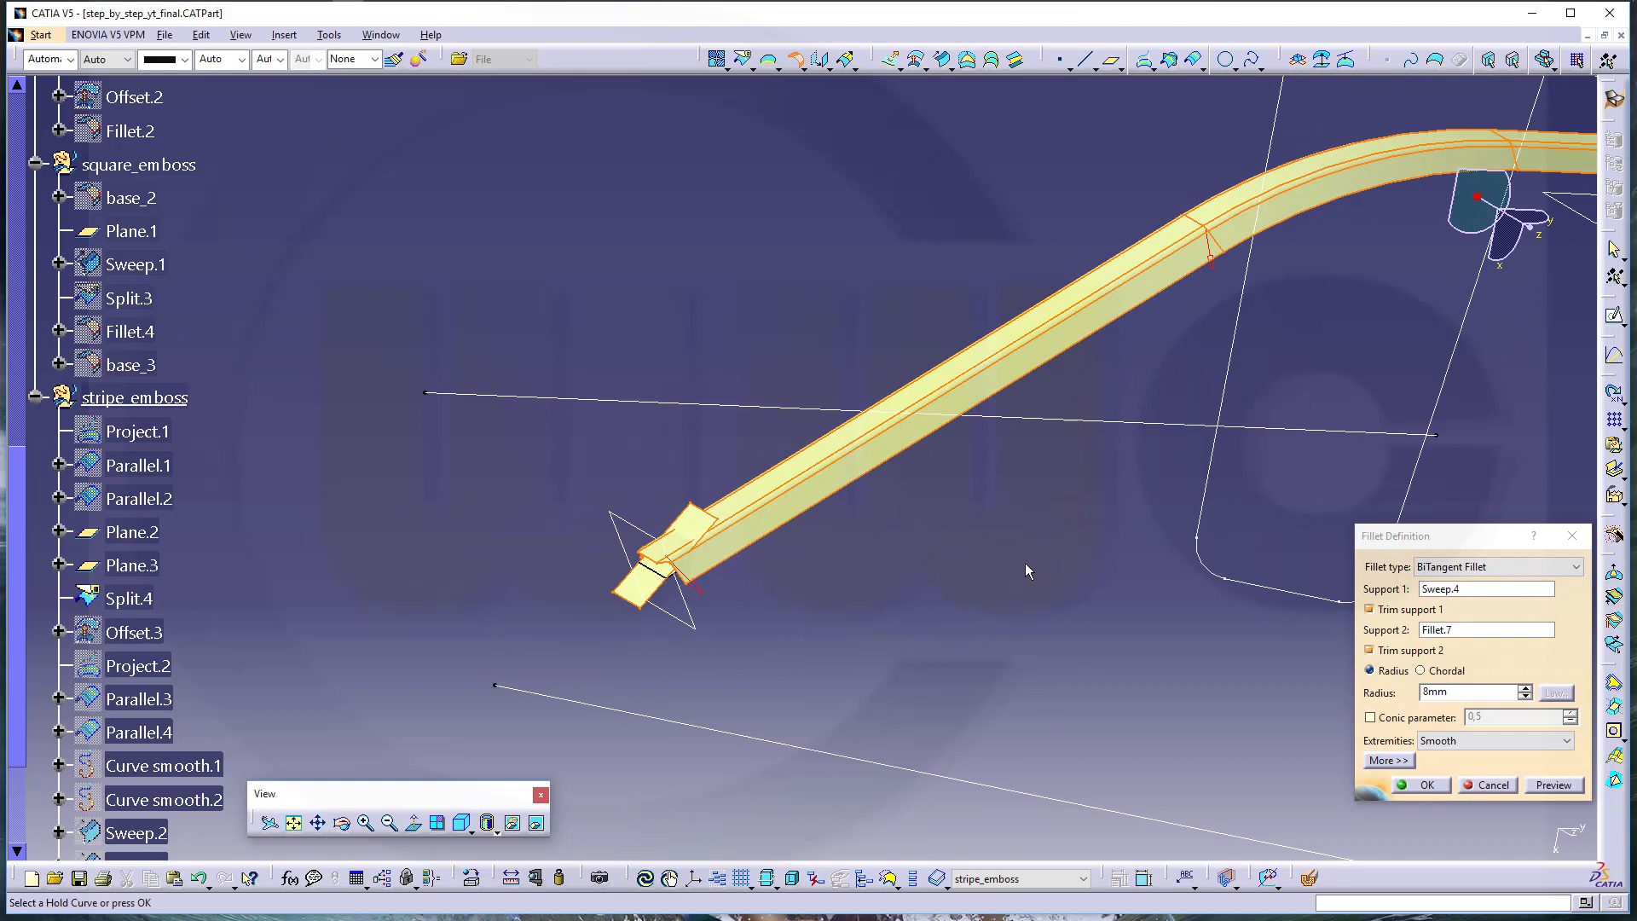
left_click(1554, 785)
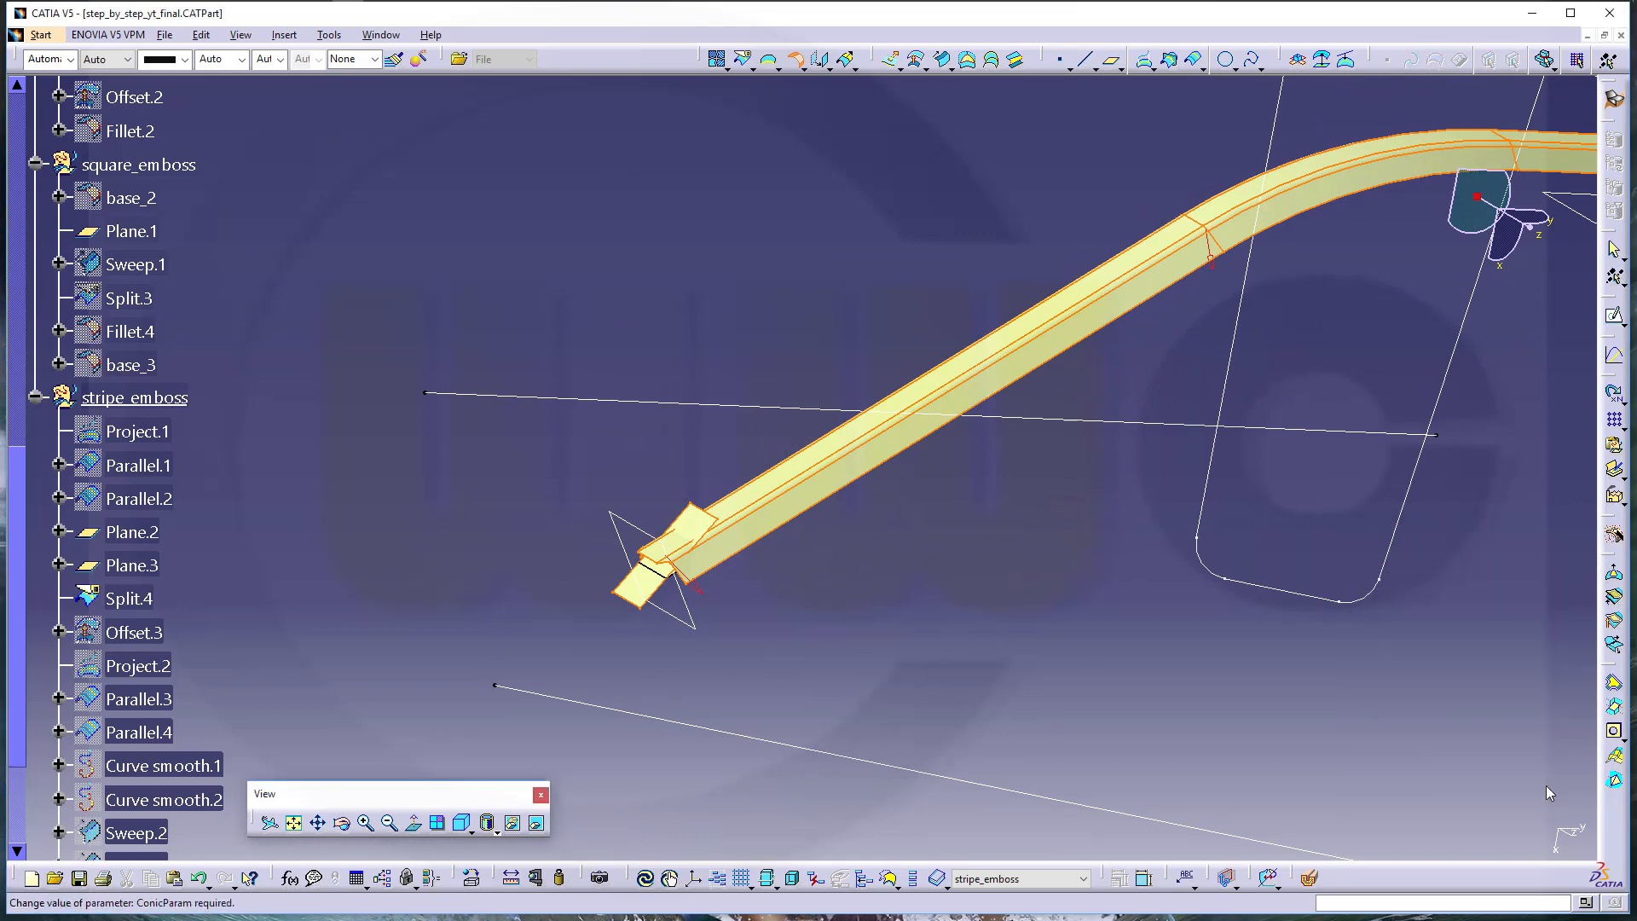
middle_click_drag(852, 643, 1025, 262)
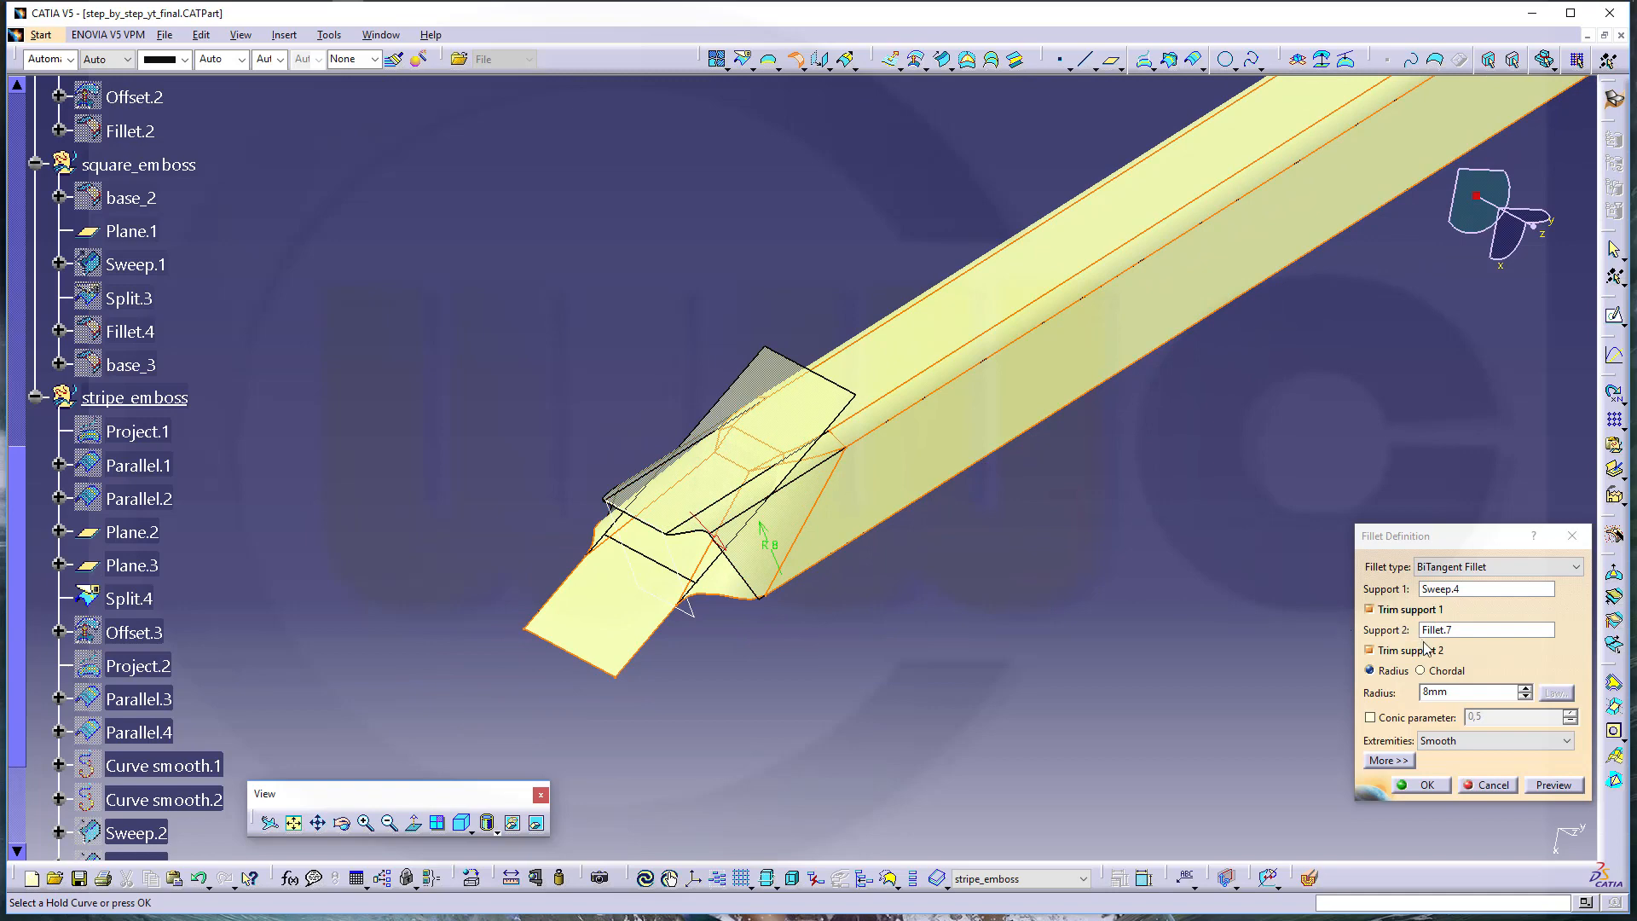
left_click(1428, 786)
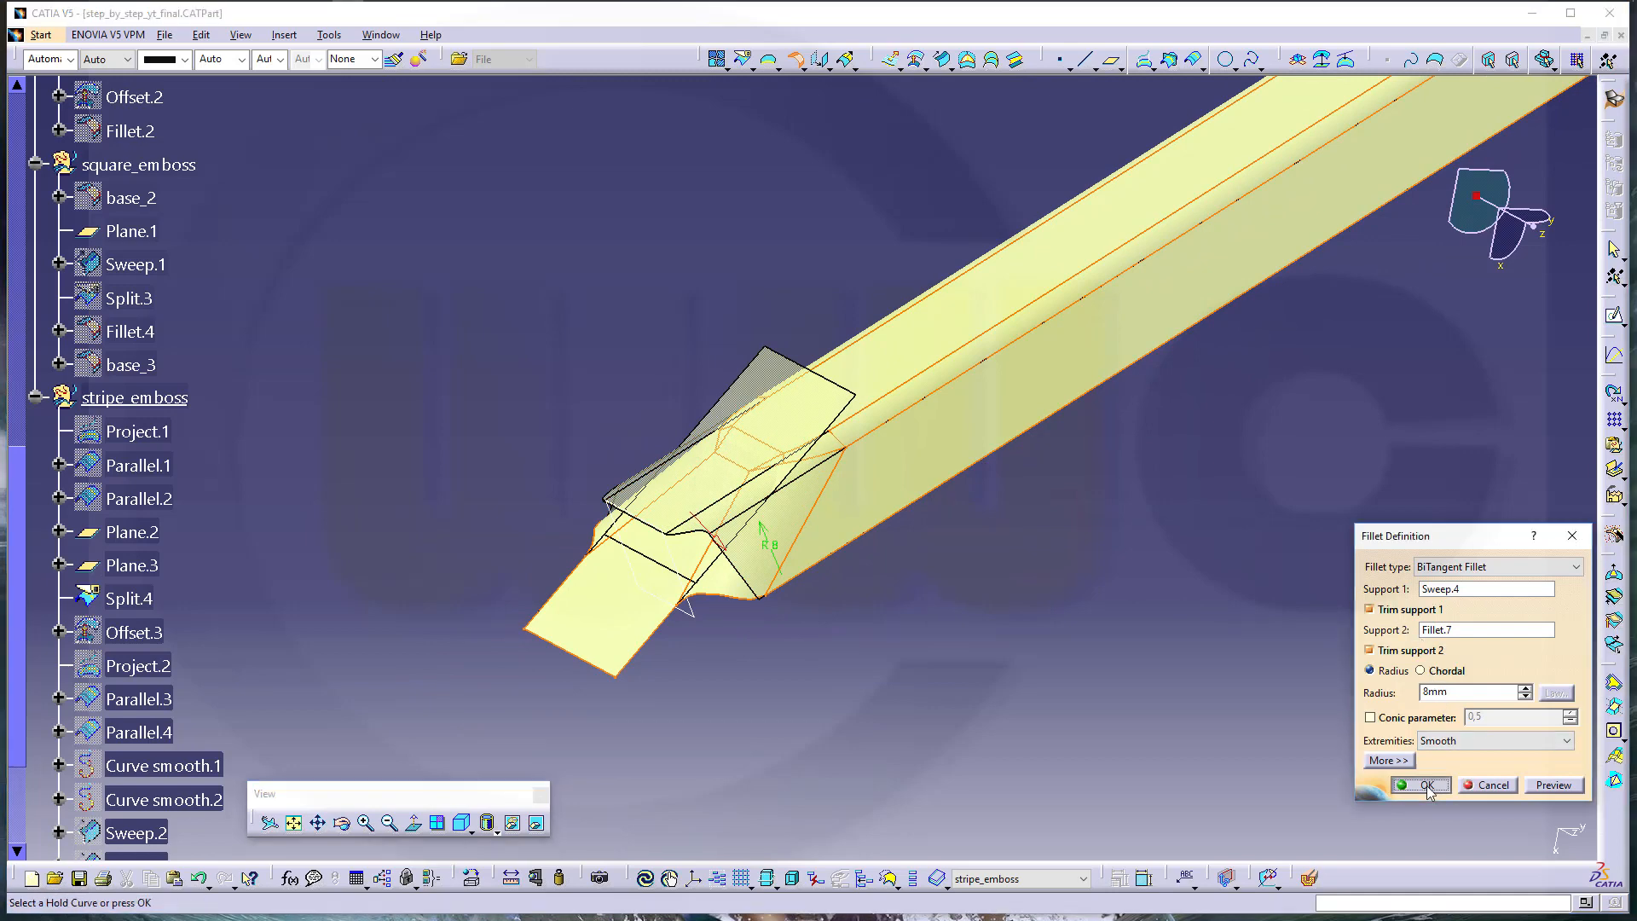
Create an 8 mm BiTangent fillet between the end wall Sweep.5 and Fillet.8, reversing the Fillet.8 direction and trimming both supports
middle_click_drag(1154, 688, 996, 637)
middle_click_drag(1234, 621, 841, 700)
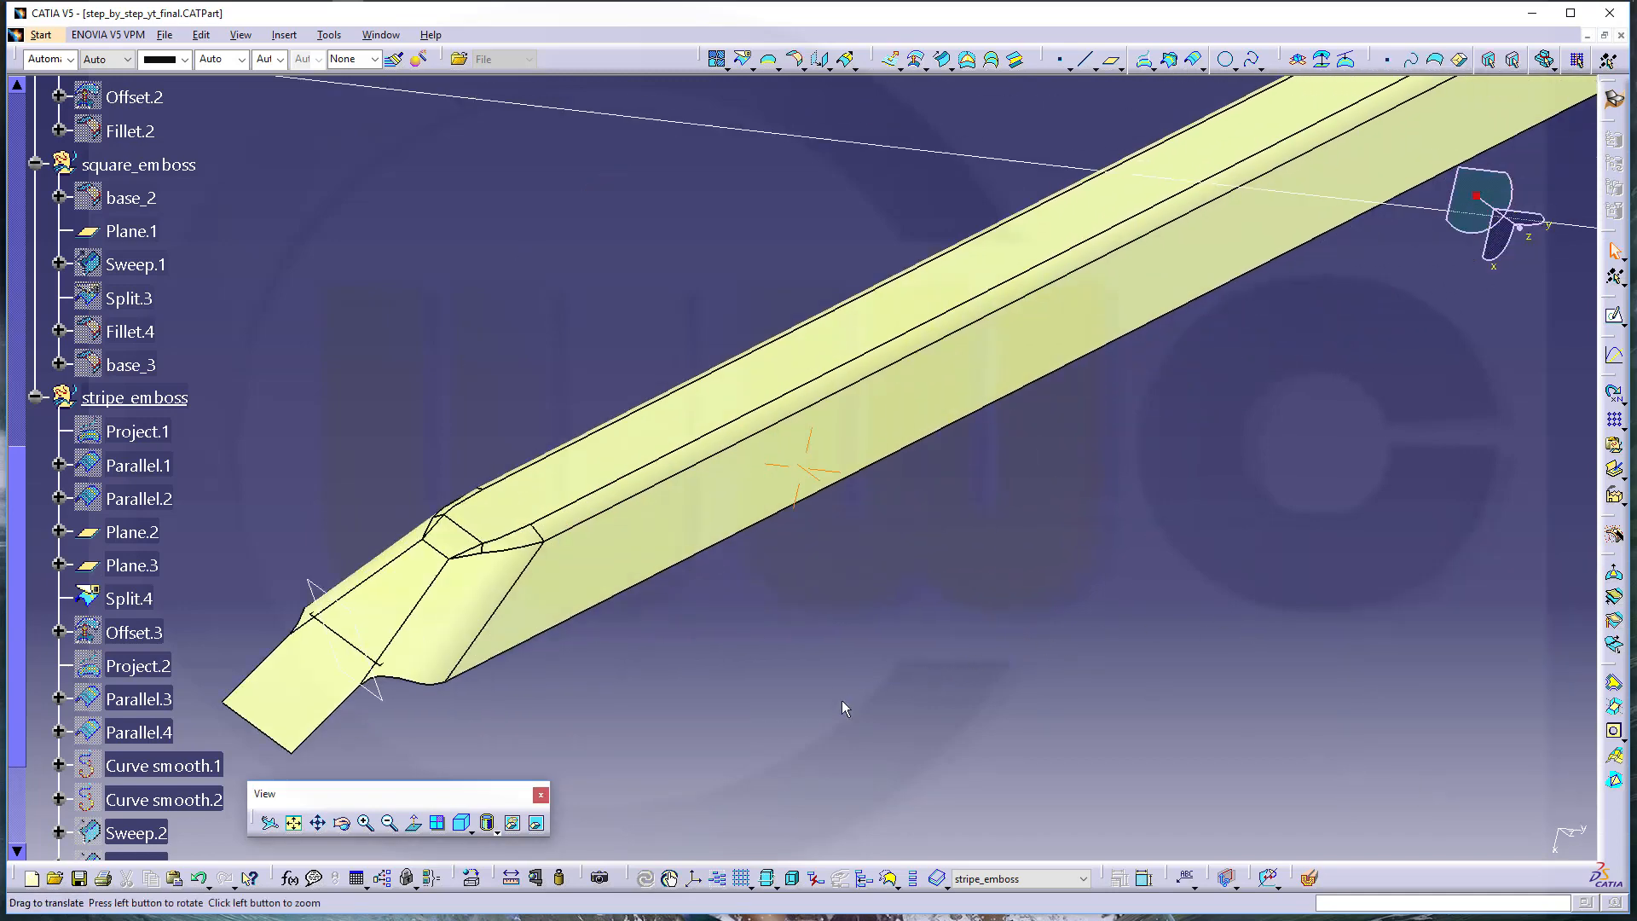
middle_click_drag(1081, 623, 1091, 700)
middle_click_drag(1314, 515, 901, 751)
middle_click_drag(1286, 539, 946, 411)
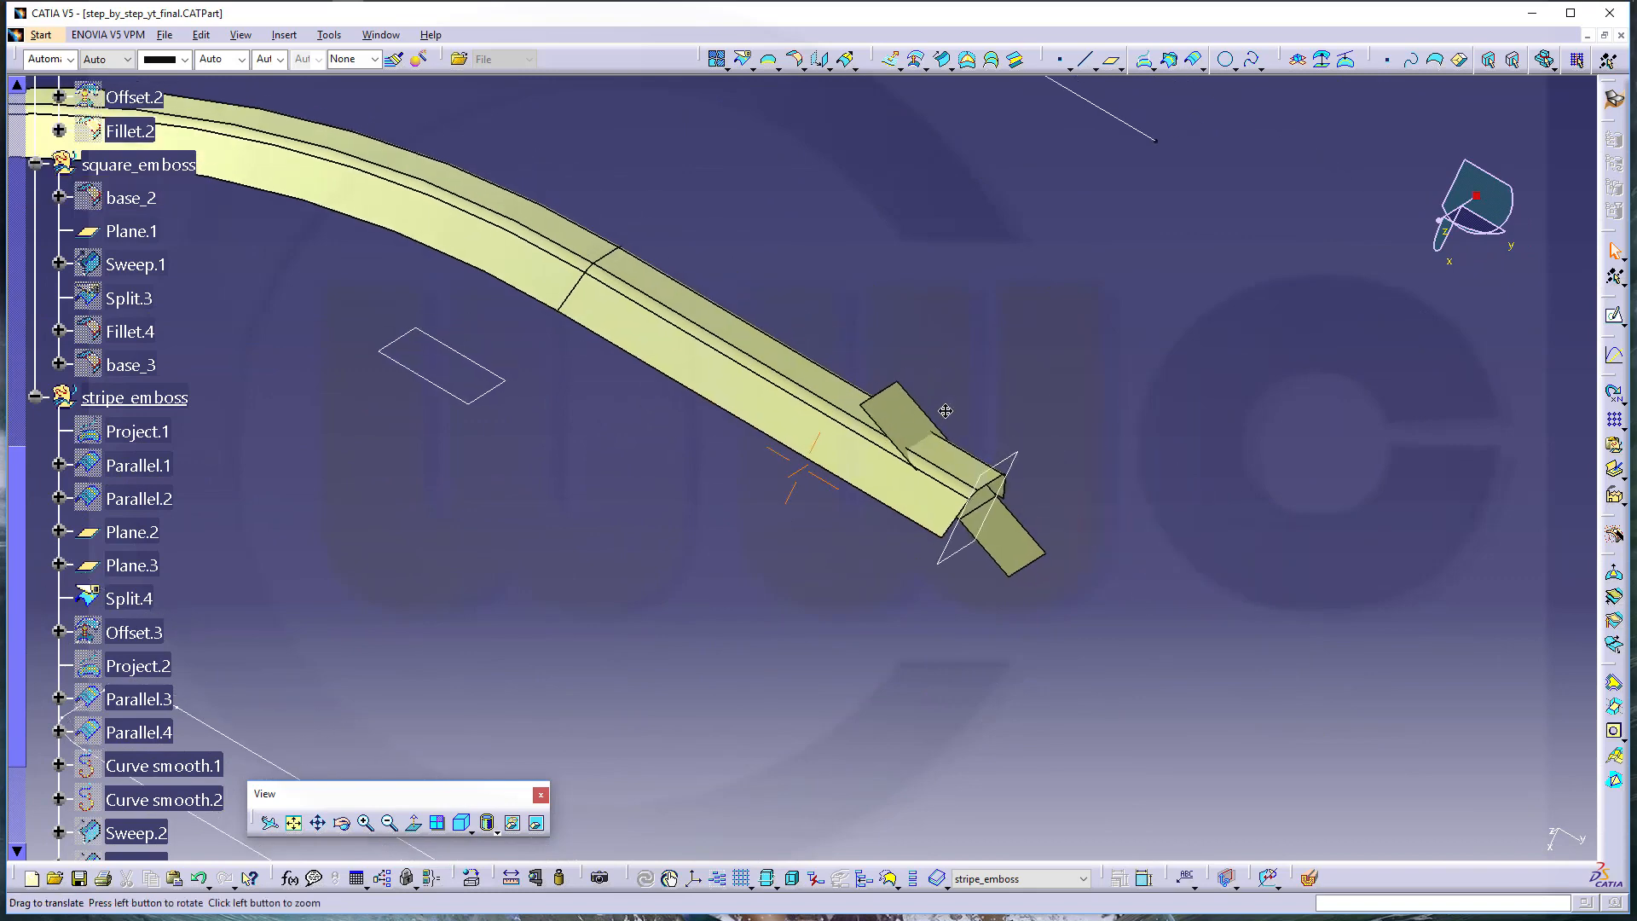
left_click(797, 60)
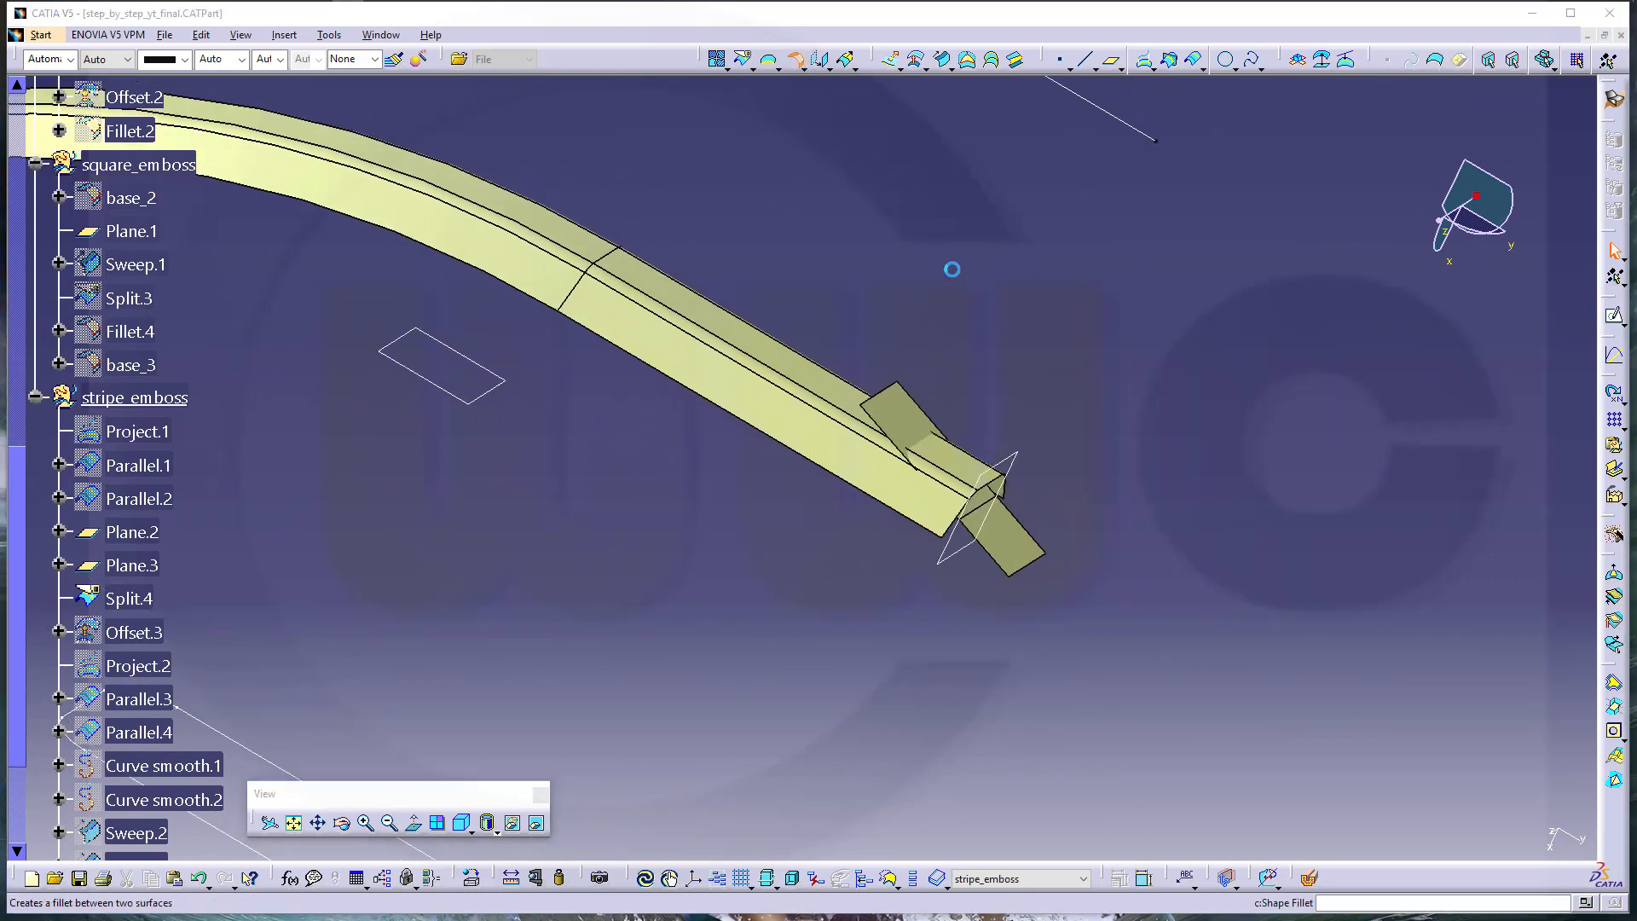
left_click(921, 425)
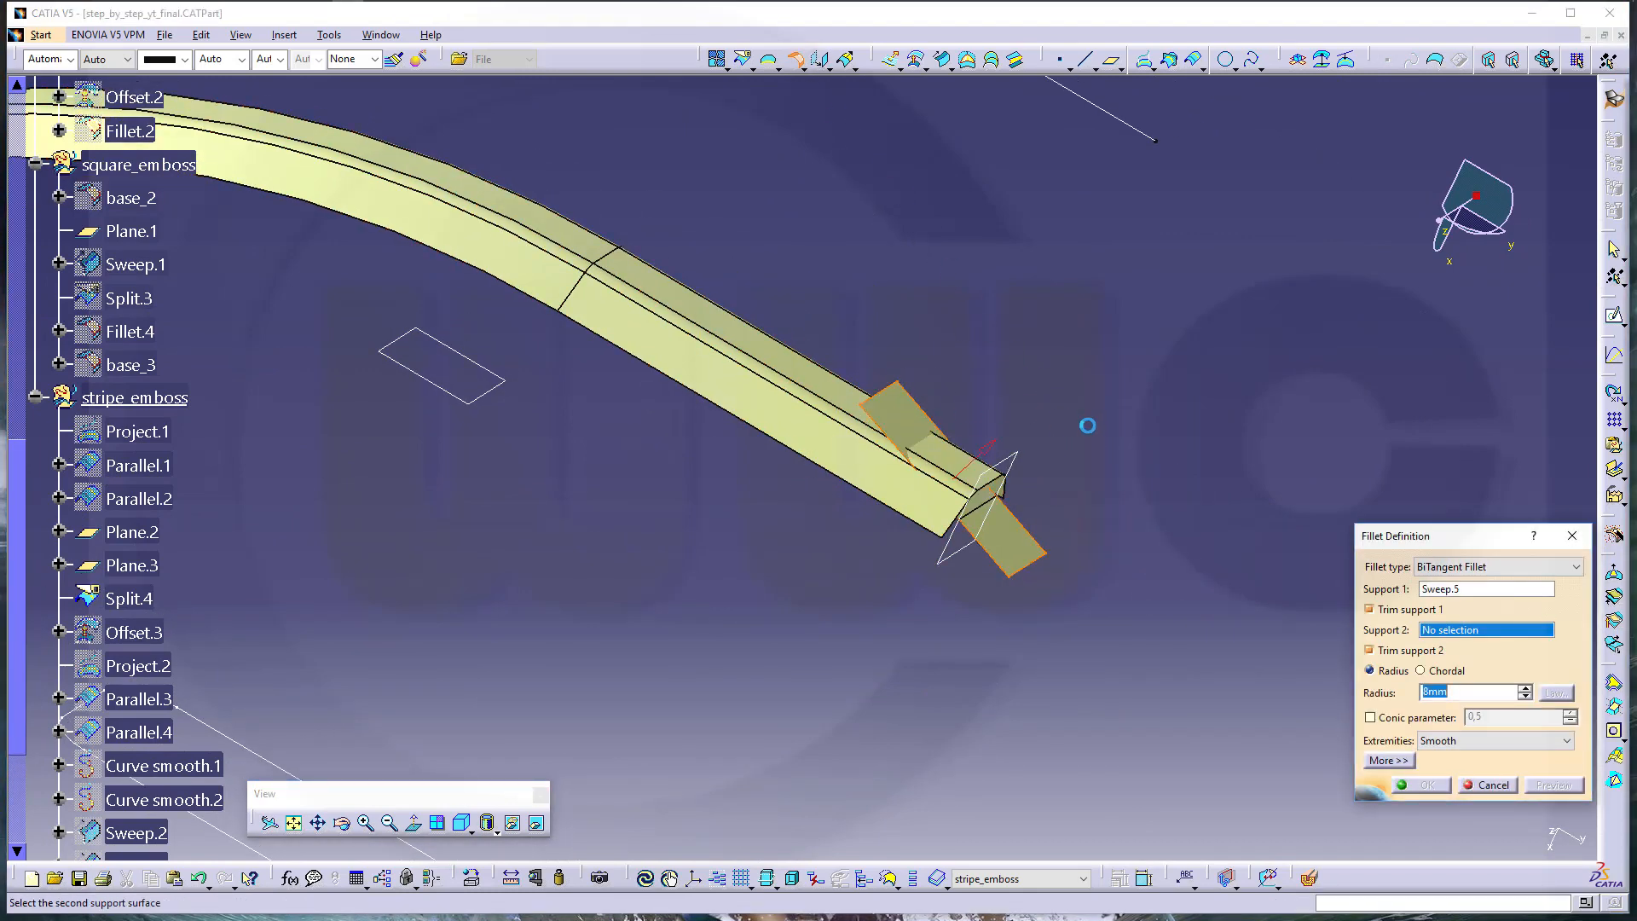
left_click(851, 471)
middle_click_drag(490, 427, 946, 548)
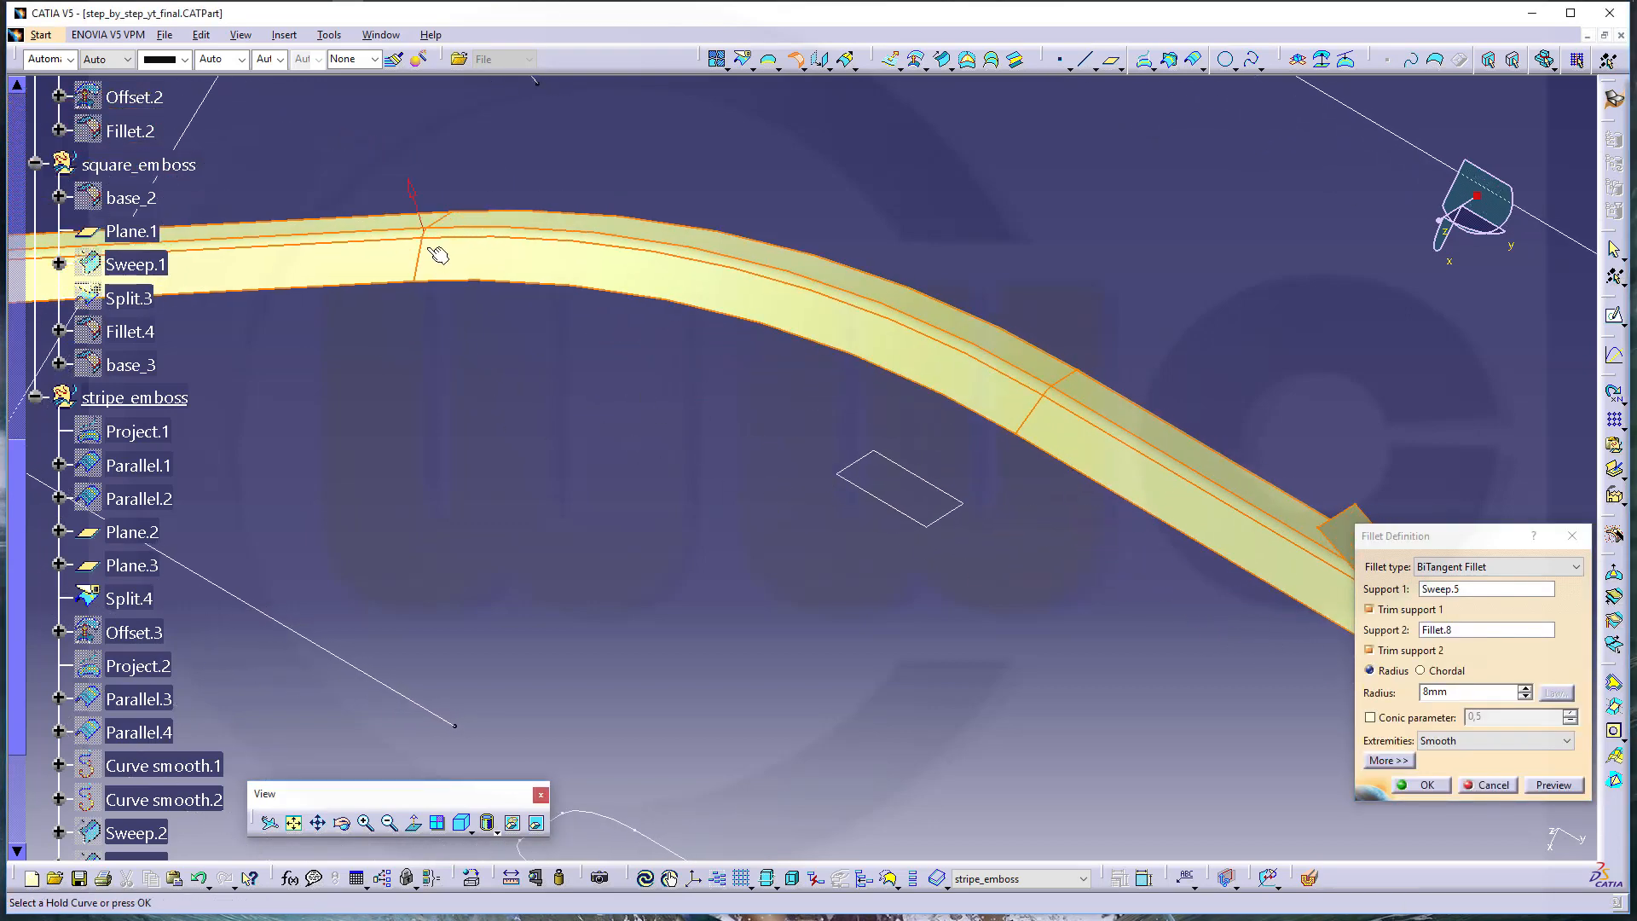
left_click(415, 193)
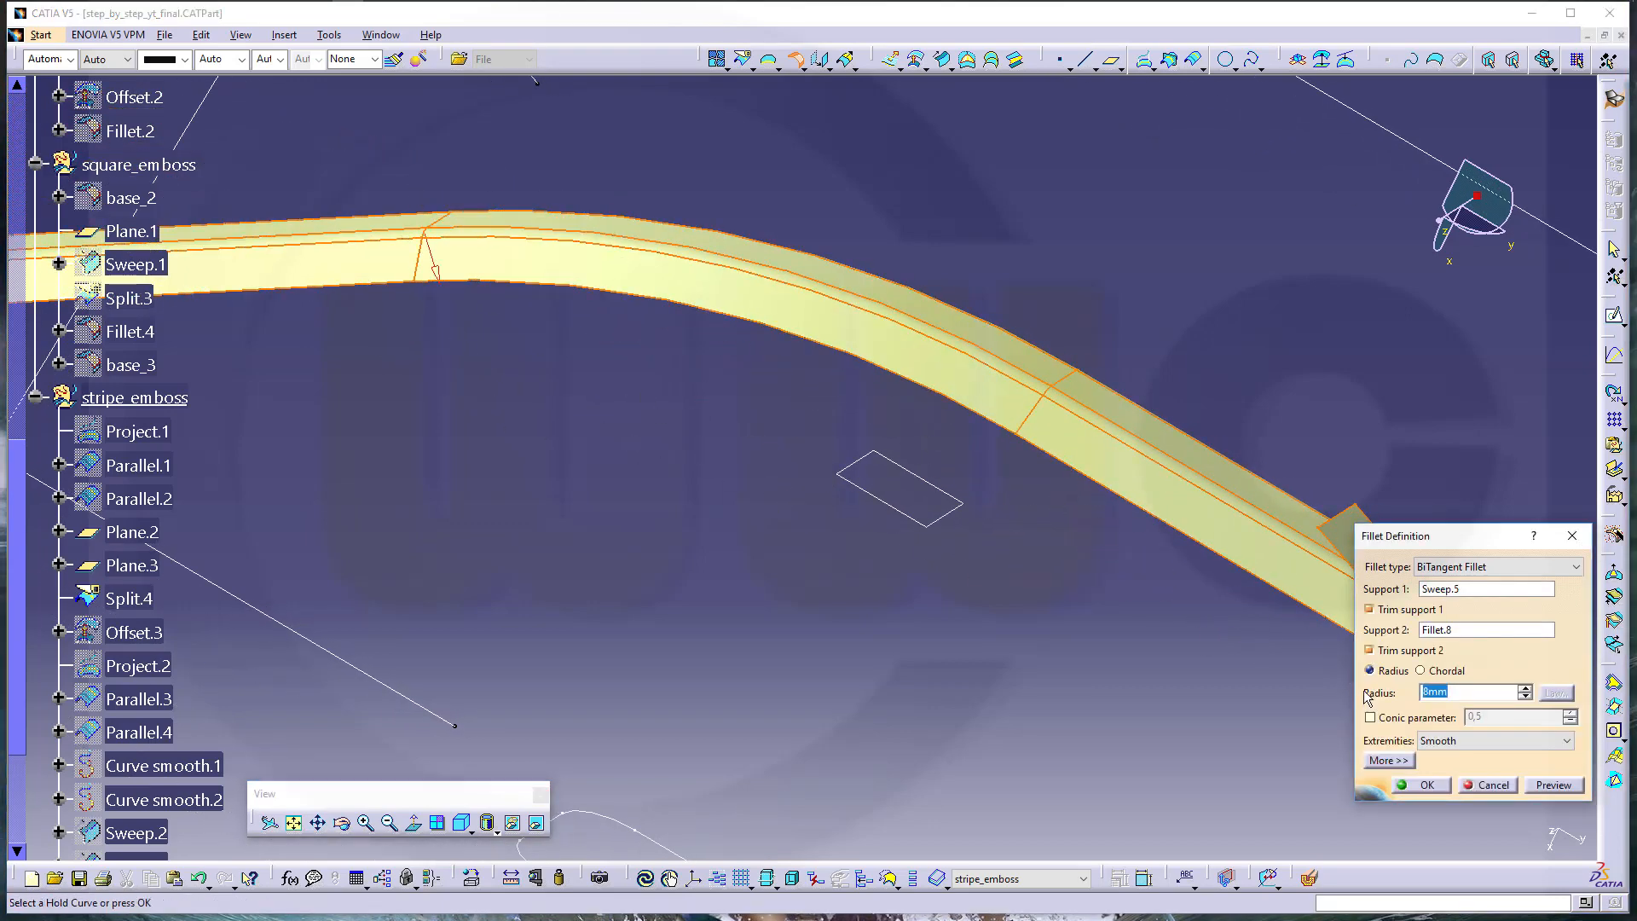
left_click(1442, 787)
Set Length2 of the end wall sweeps Sweep.4 and Sweep.5 to 5 mm each
middle_click_drag(1198, 690, 1443, 625)
left_click(1272, 658)
middle_click_drag(603, 493, 862, 610)
scroll(295, 627, "down", 5)
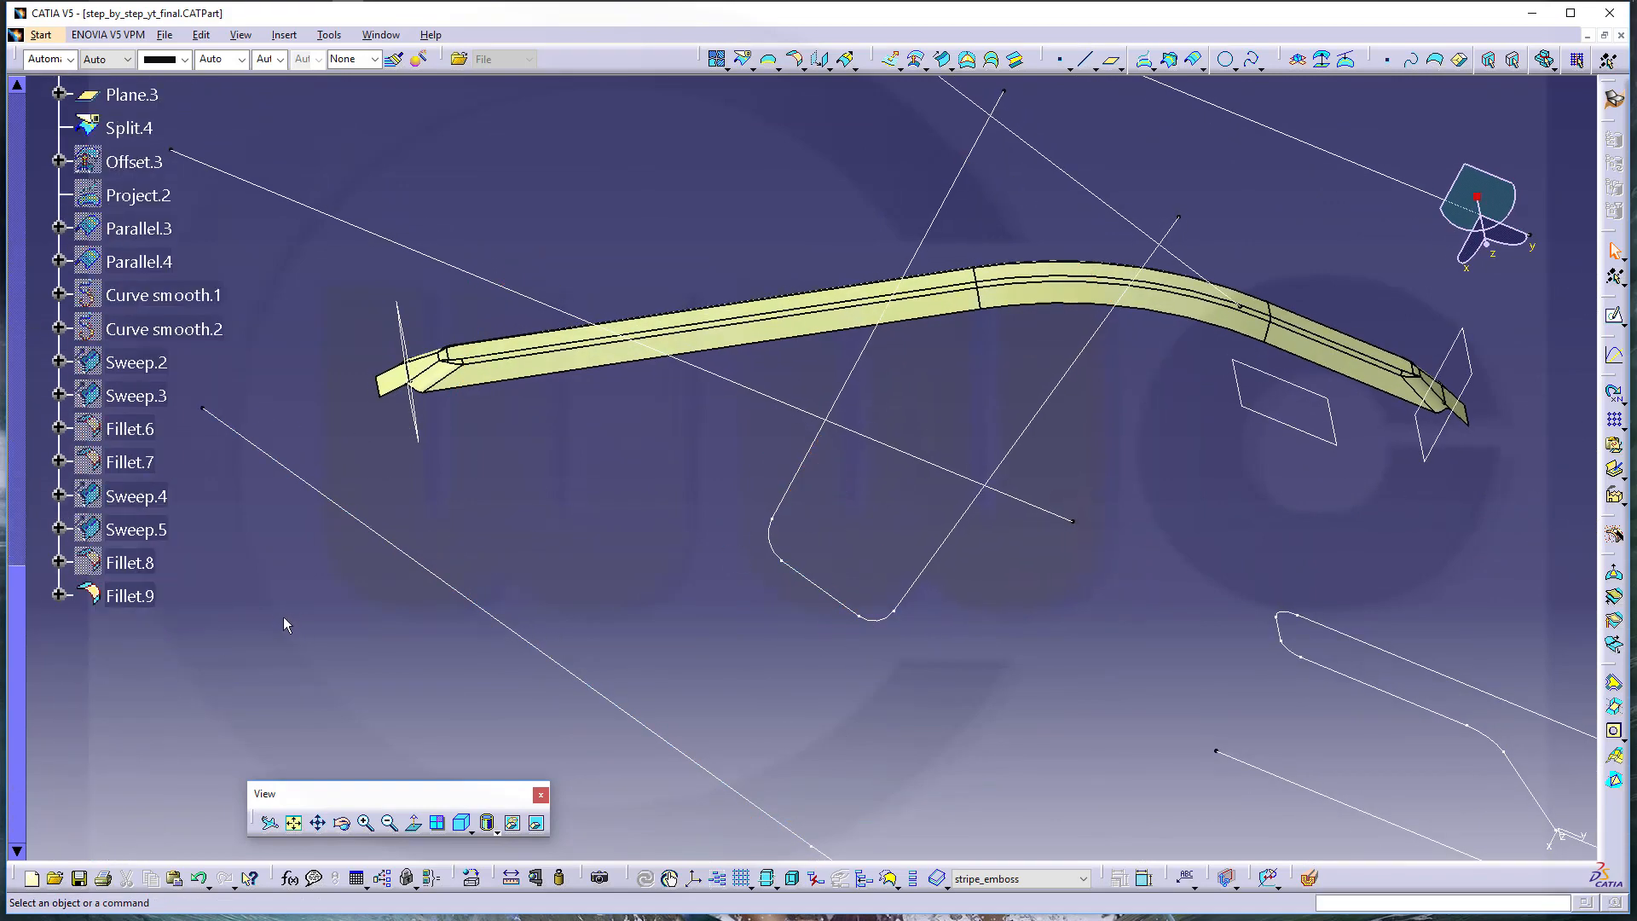
left_click(59, 530)
left_click(58, 495)
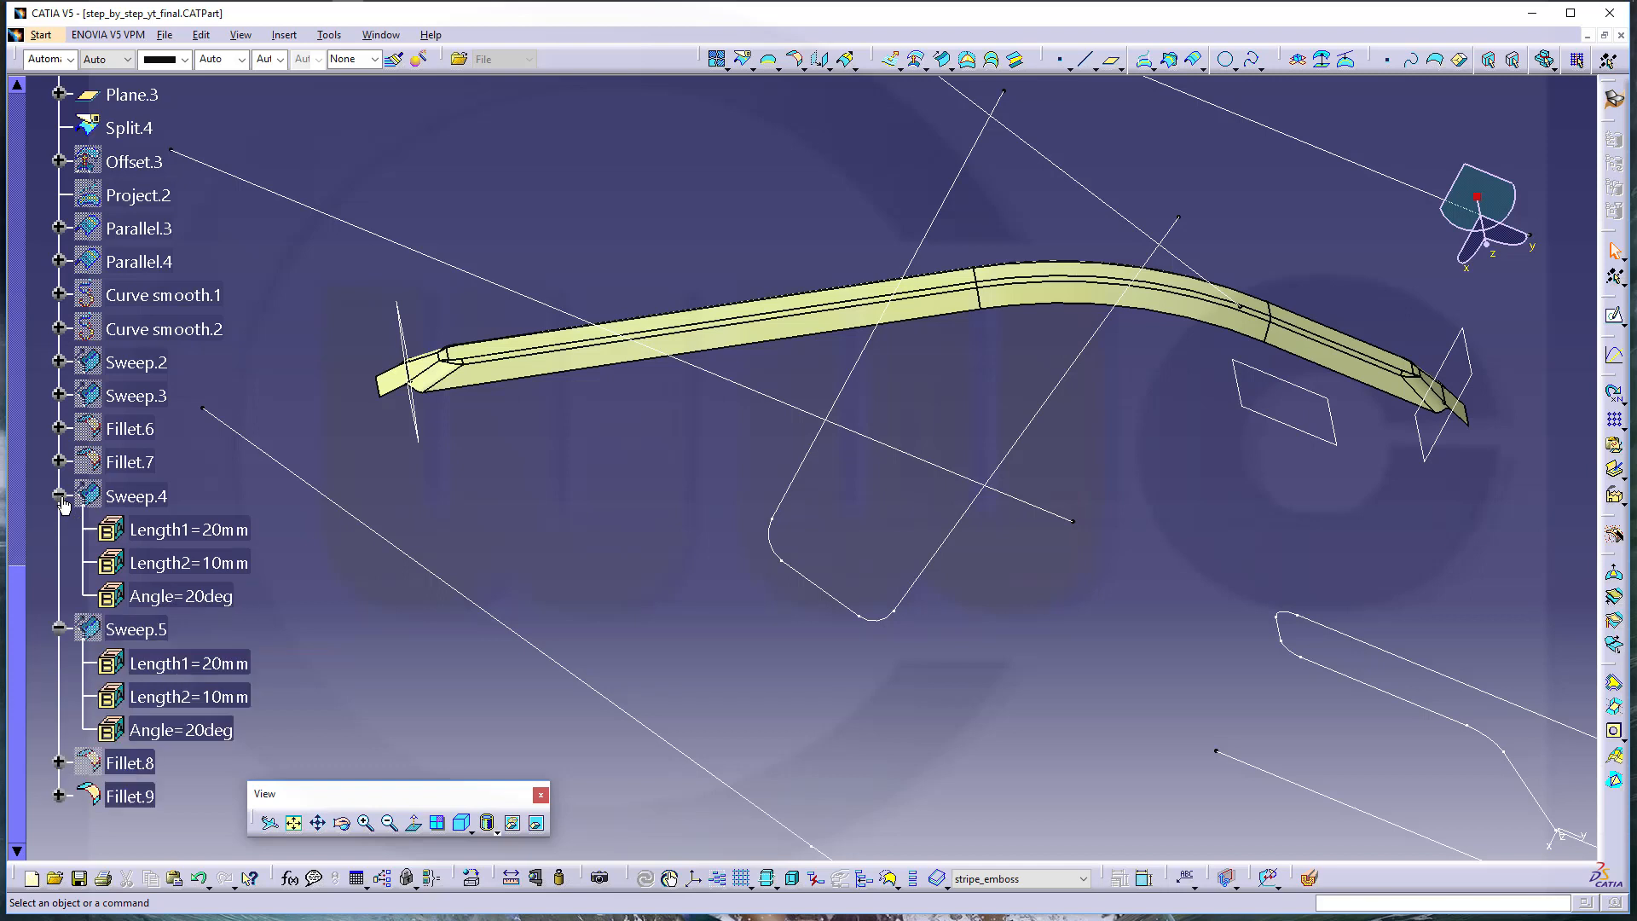
double_click(225, 565)
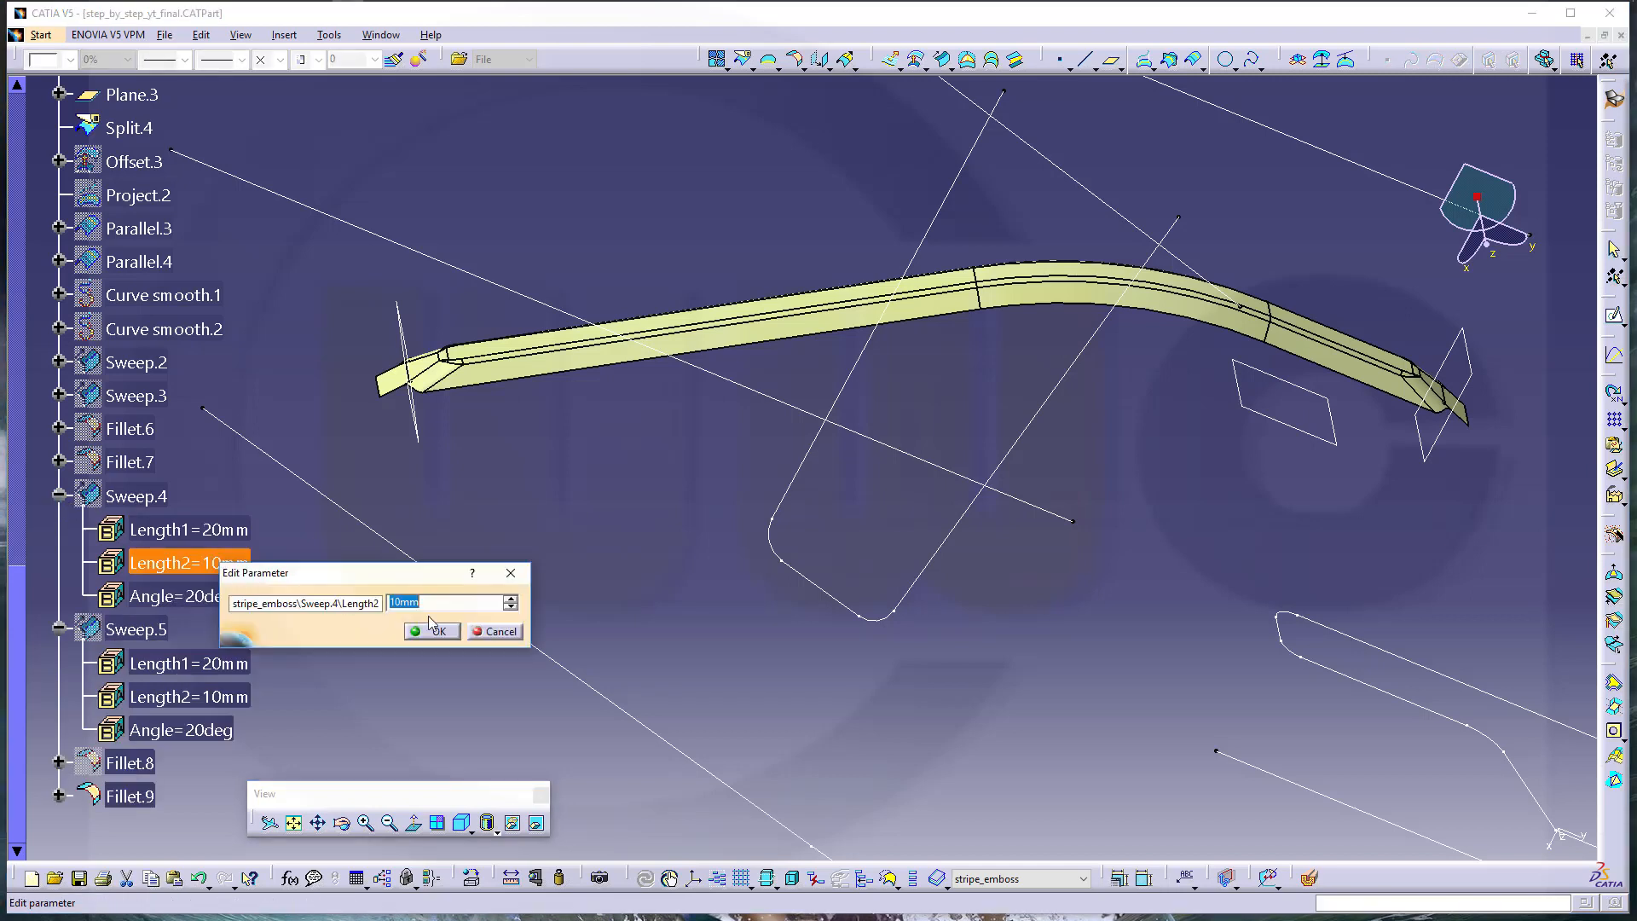
type("5")
key("Return")
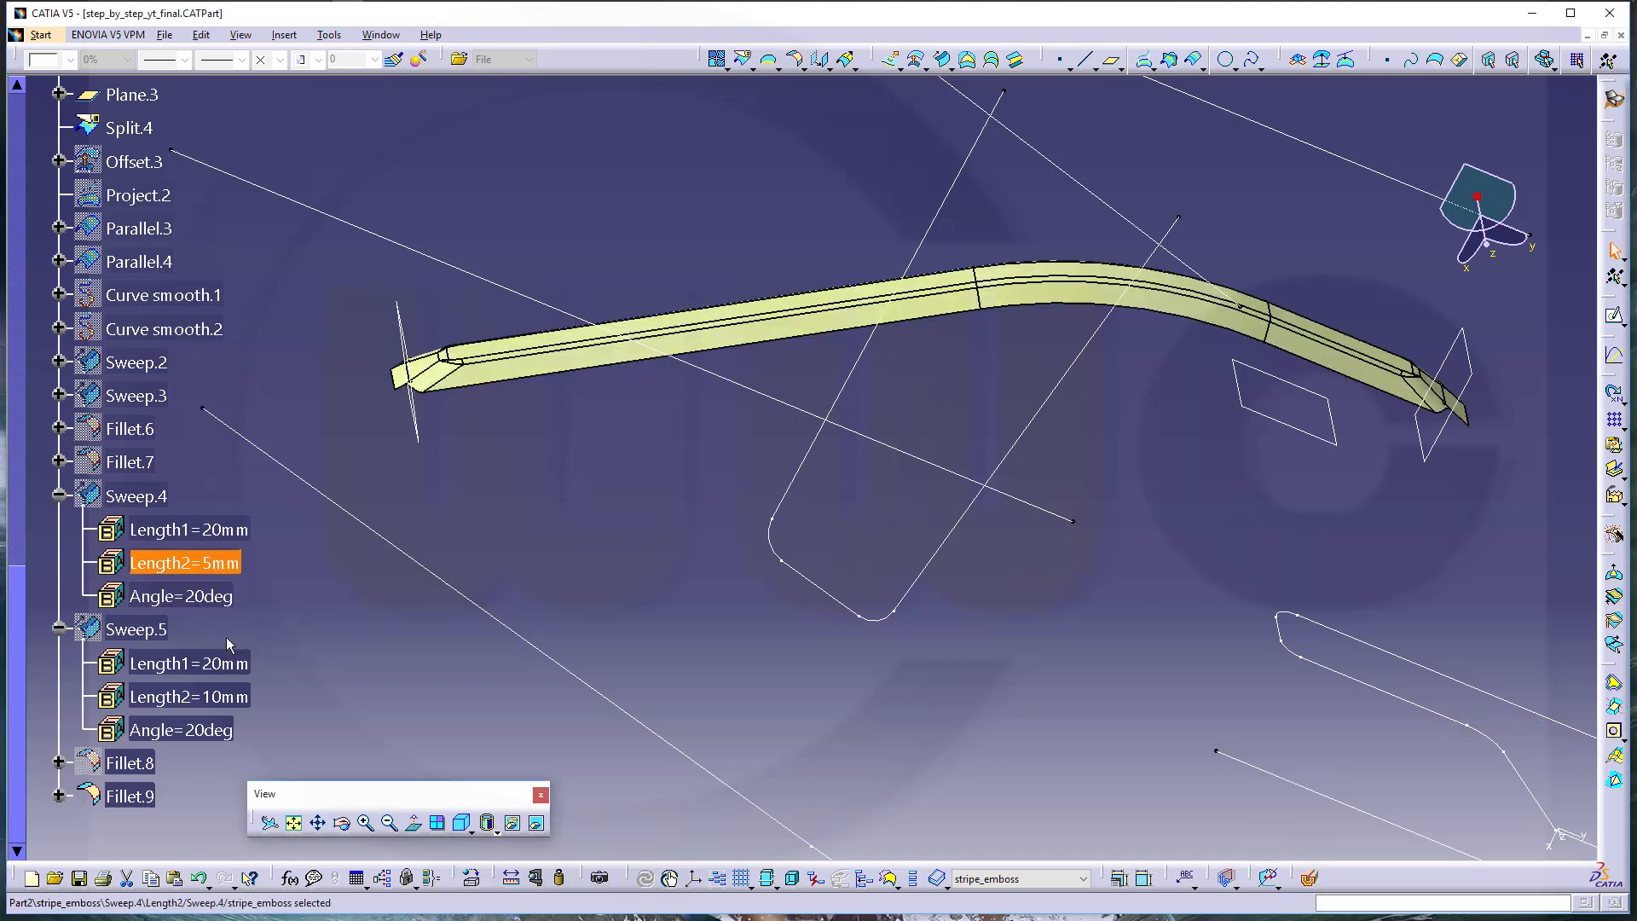
double_click(221, 696)
type("5mm")
key("Return")
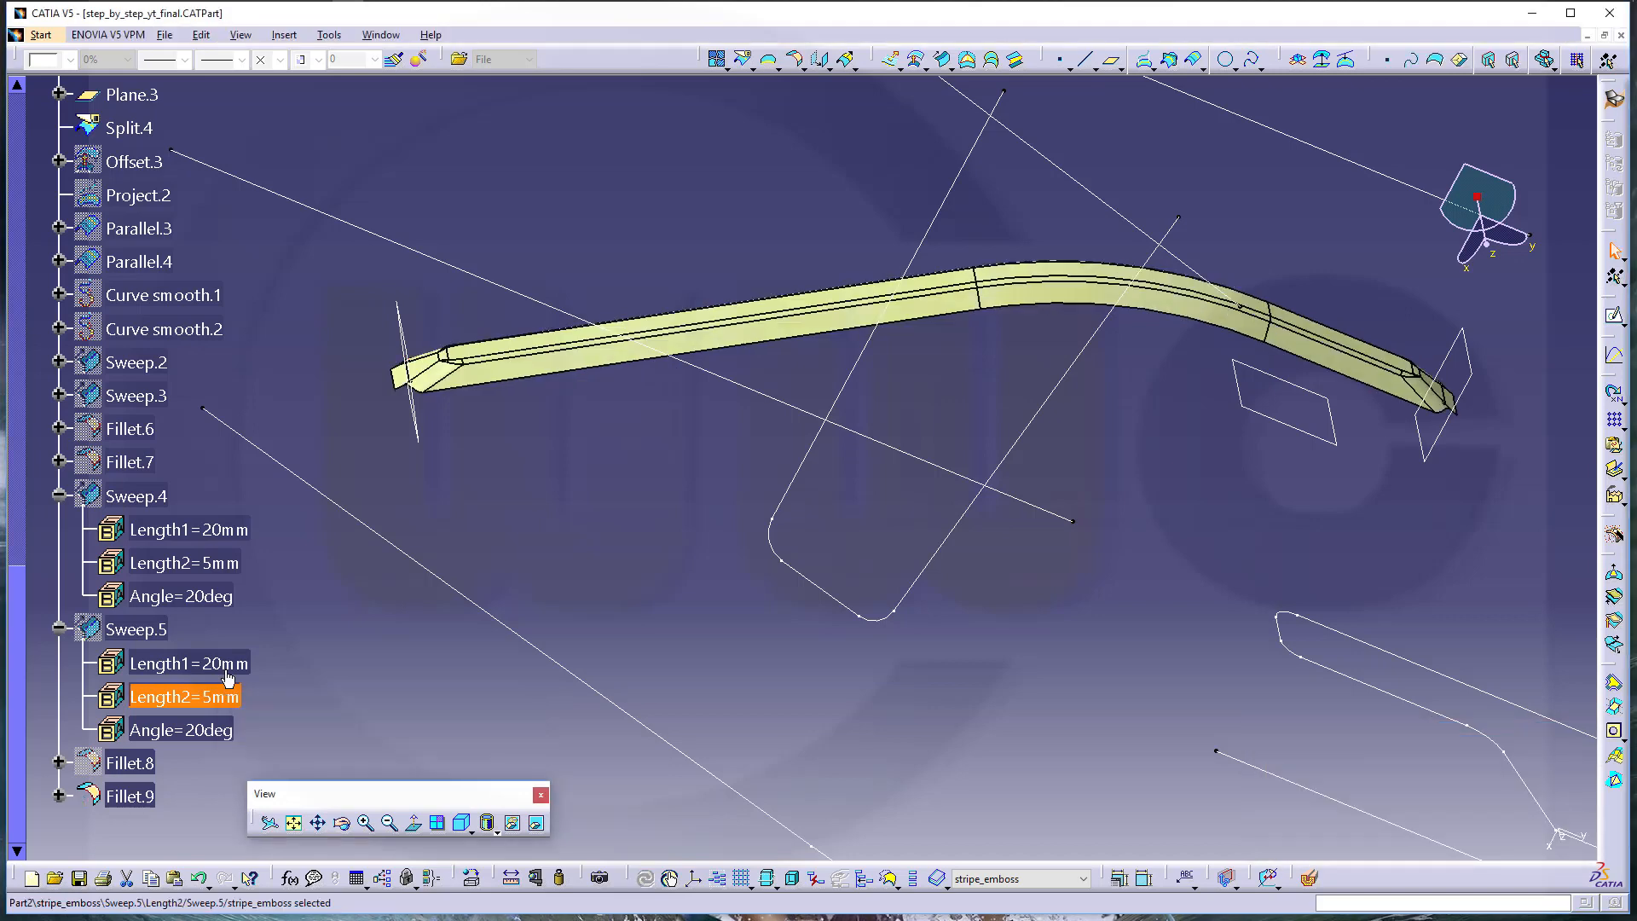
Try a 5 mm radius on Fillet.8 and set it back to 8 mm
middle_click_drag(424, 504, 524, 395)
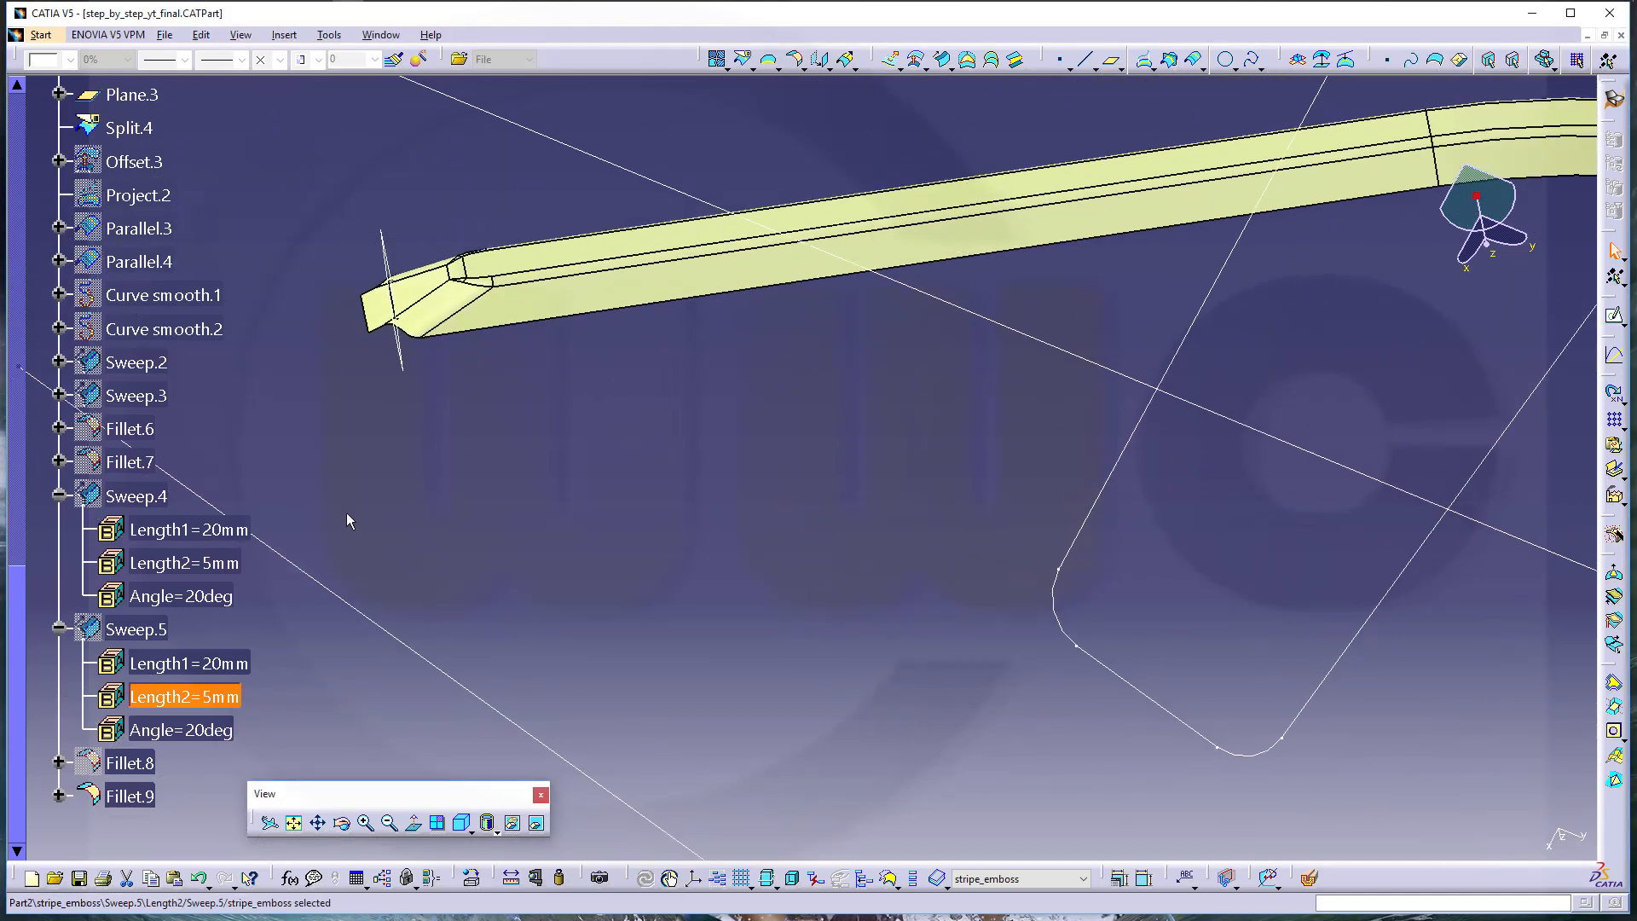
left_click(59, 762)
double_click(202, 800)
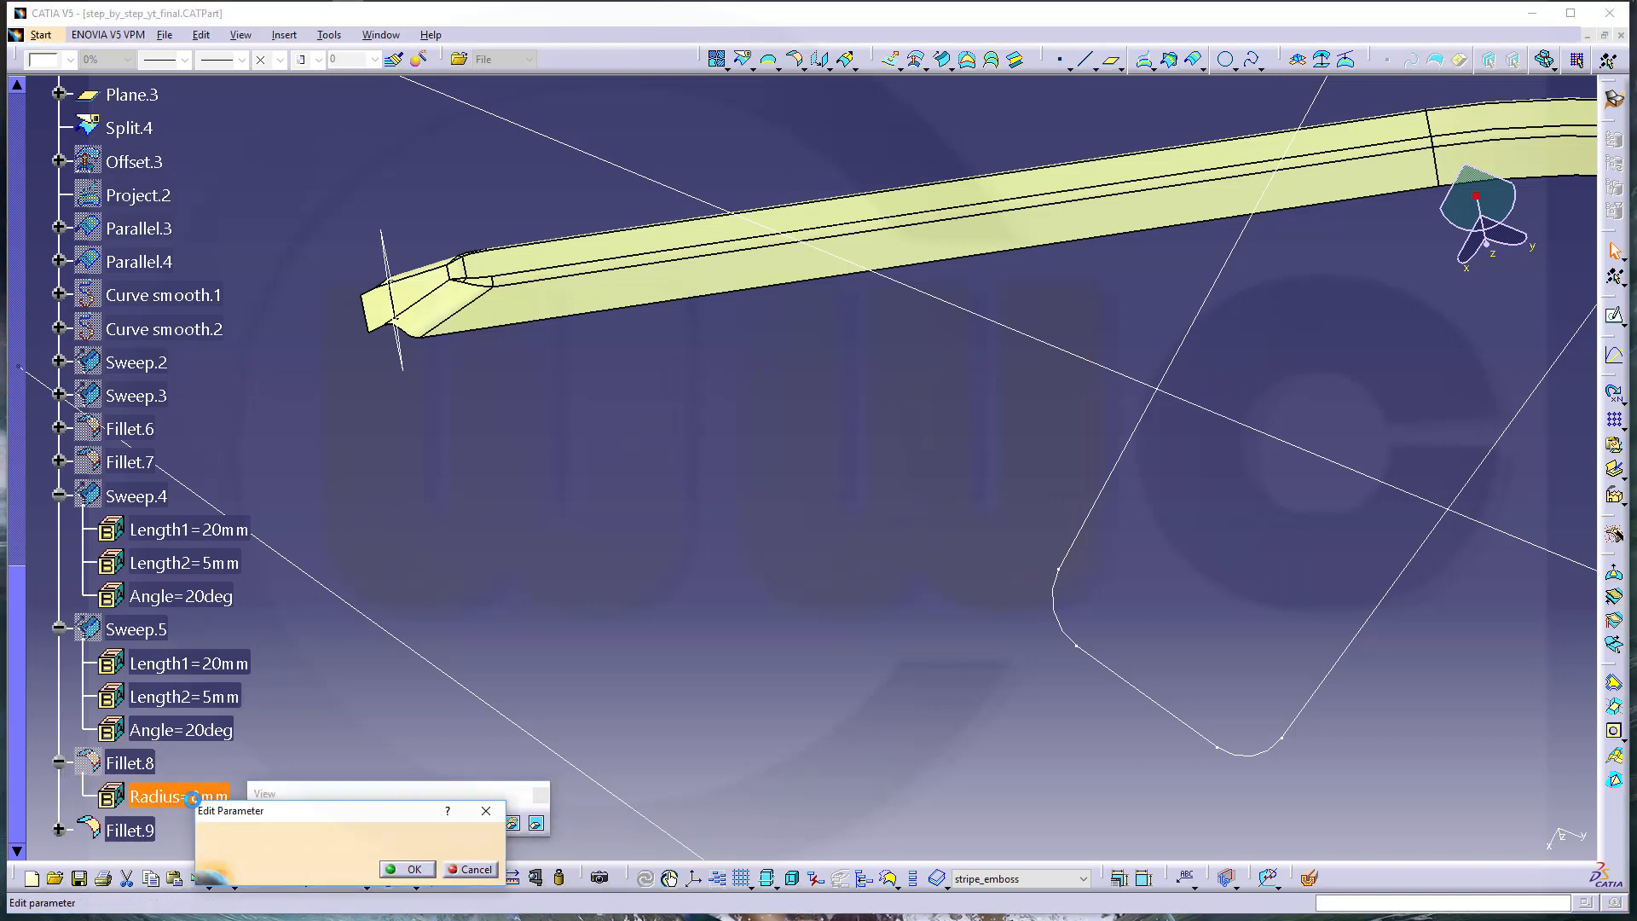
type("5")
key("Return")
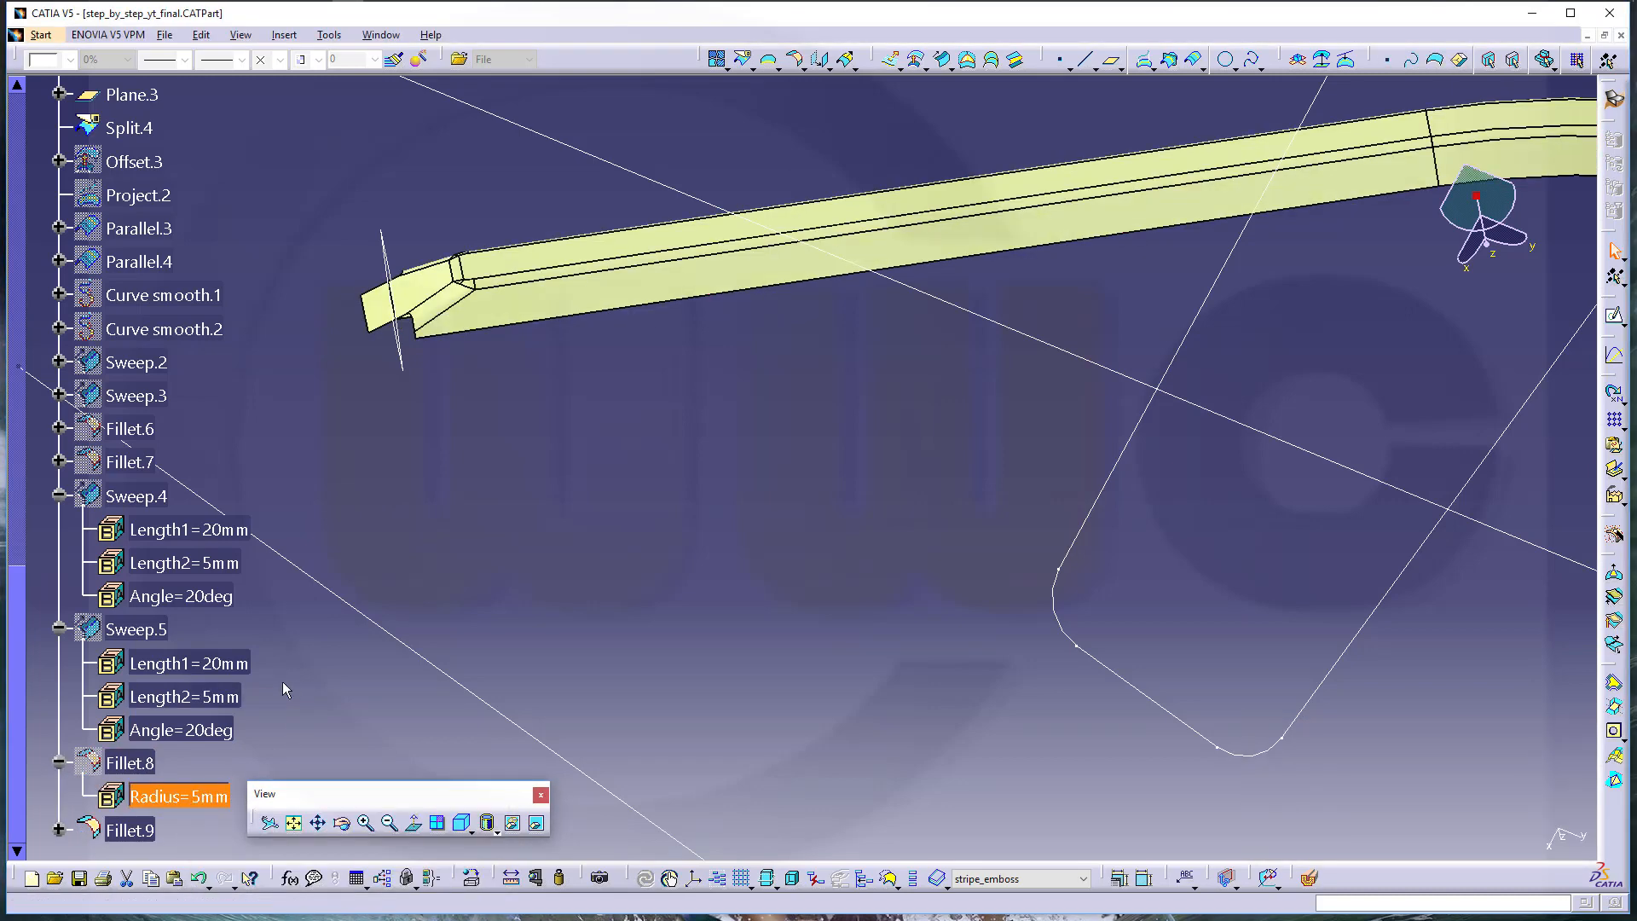
double_click(197, 800)
type("8")
key("Return")
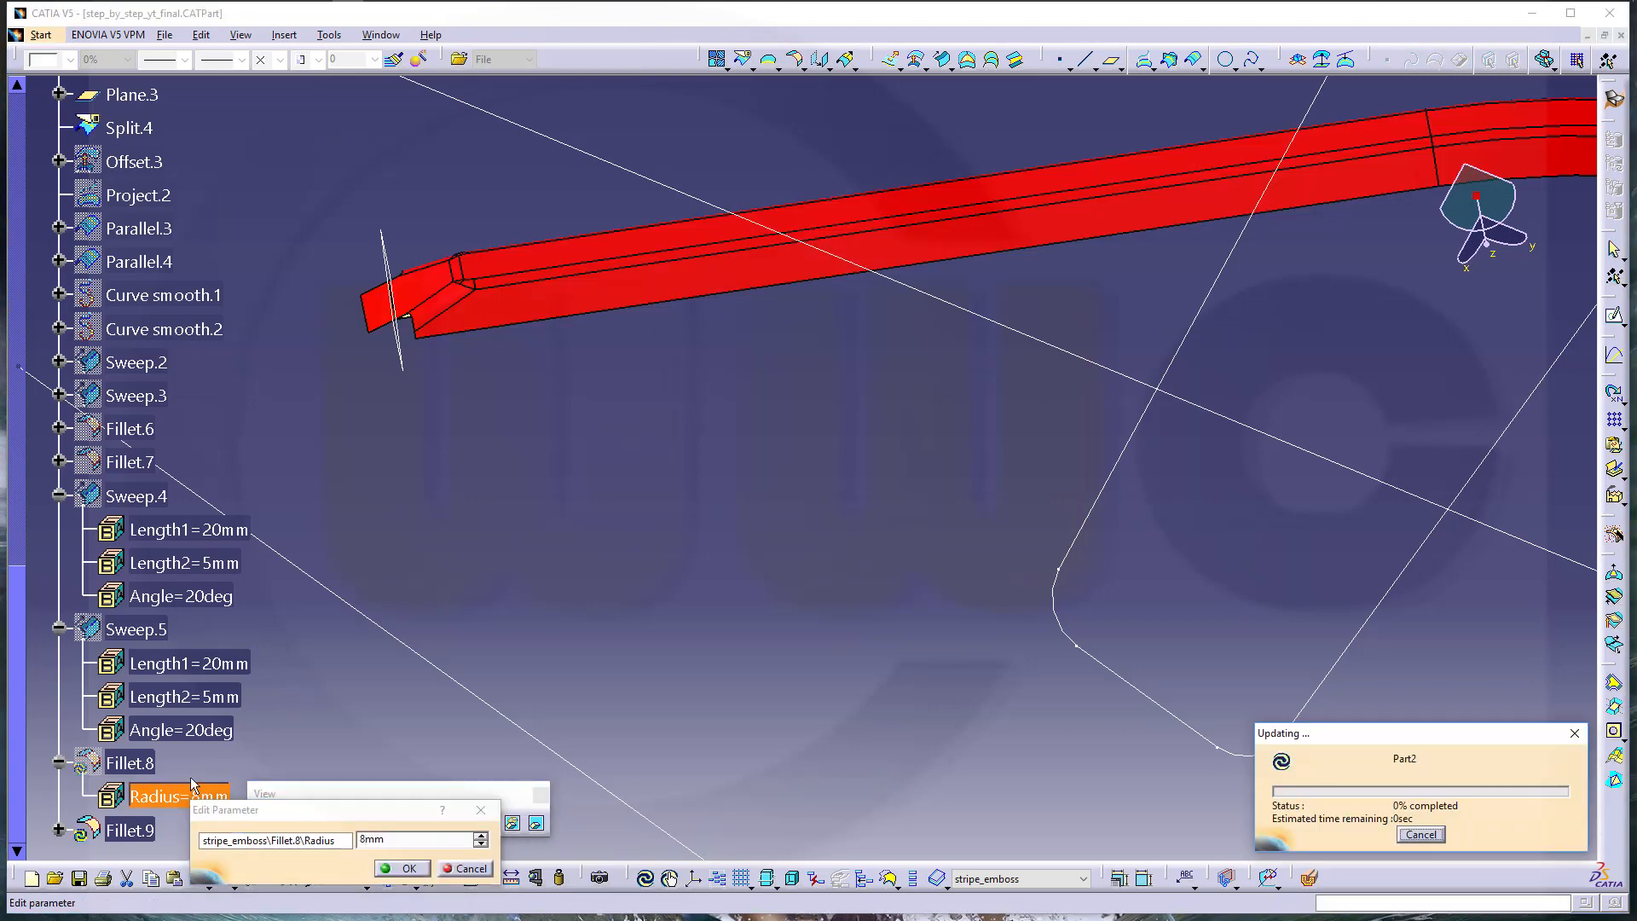
Collapse the expanded Sweep.4, Sweep.5 and Fillet.8 branches and show the hidden base_3 surface together with the stripe walls
middle_click_drag(731, 592, 814, 601)
scroll(154, 683, "down", 2)
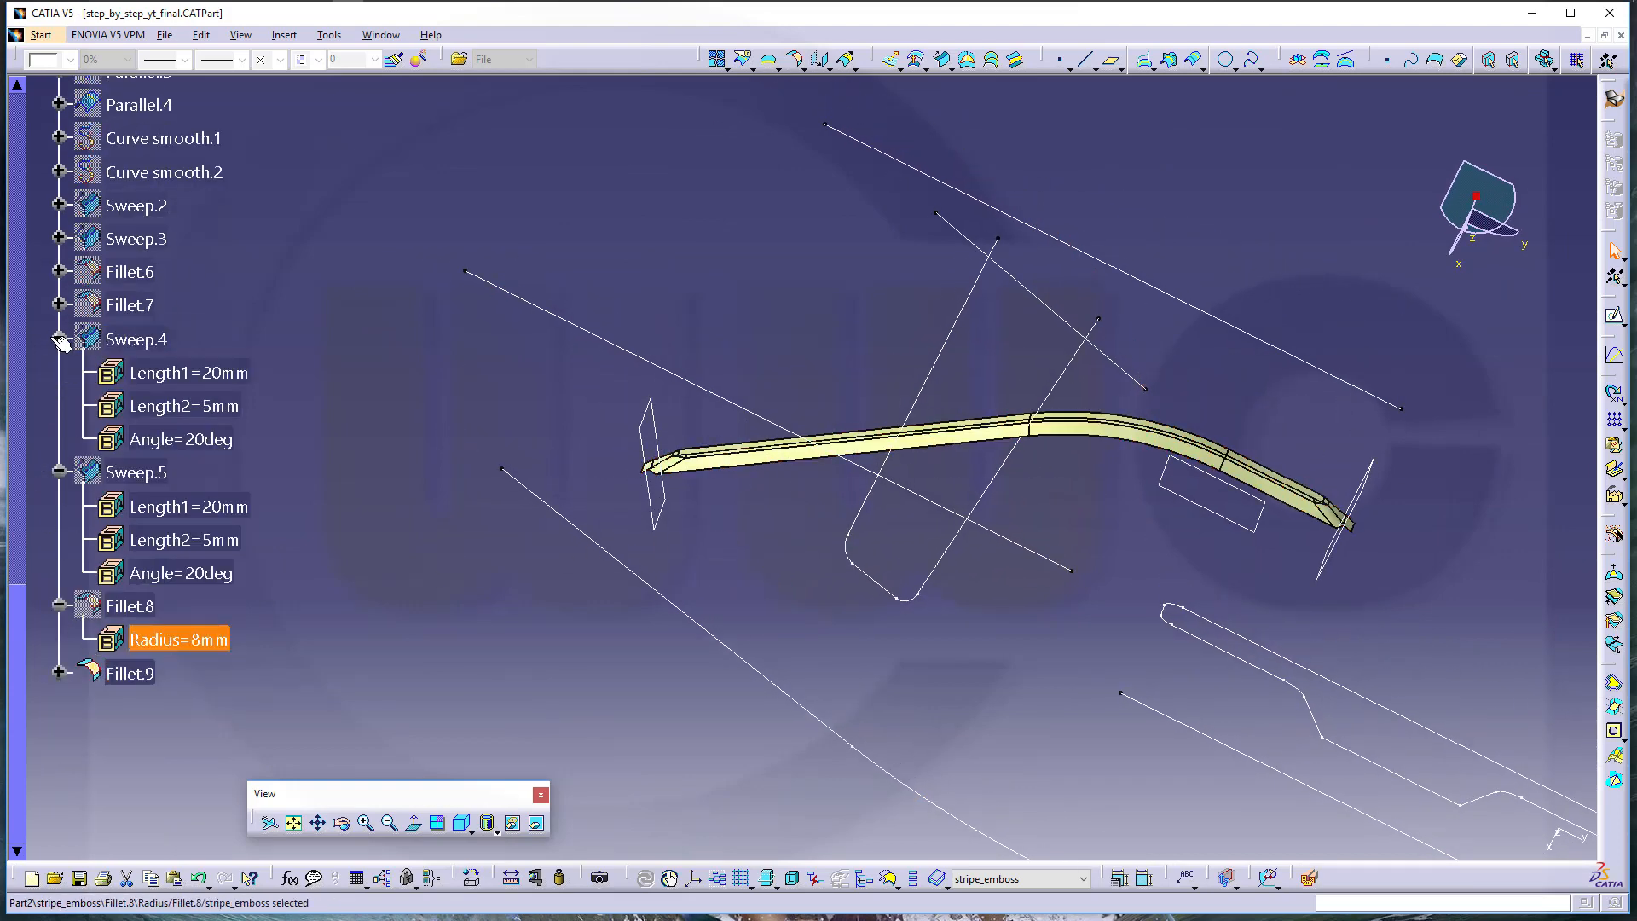
left_click(58, 473)
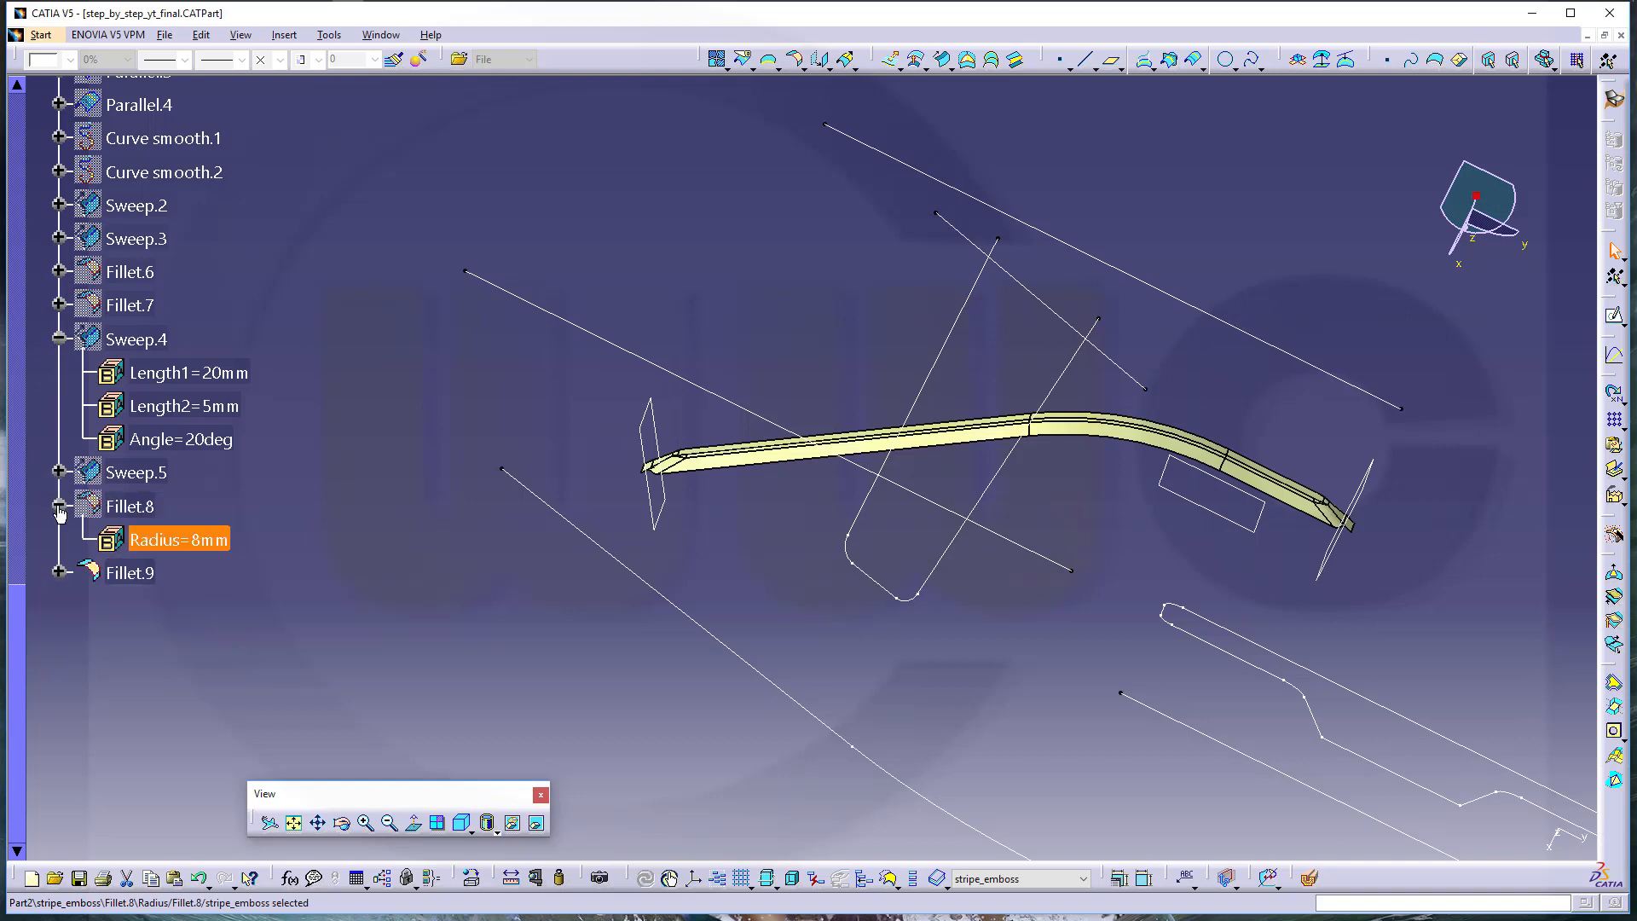
left_click(59, 506)
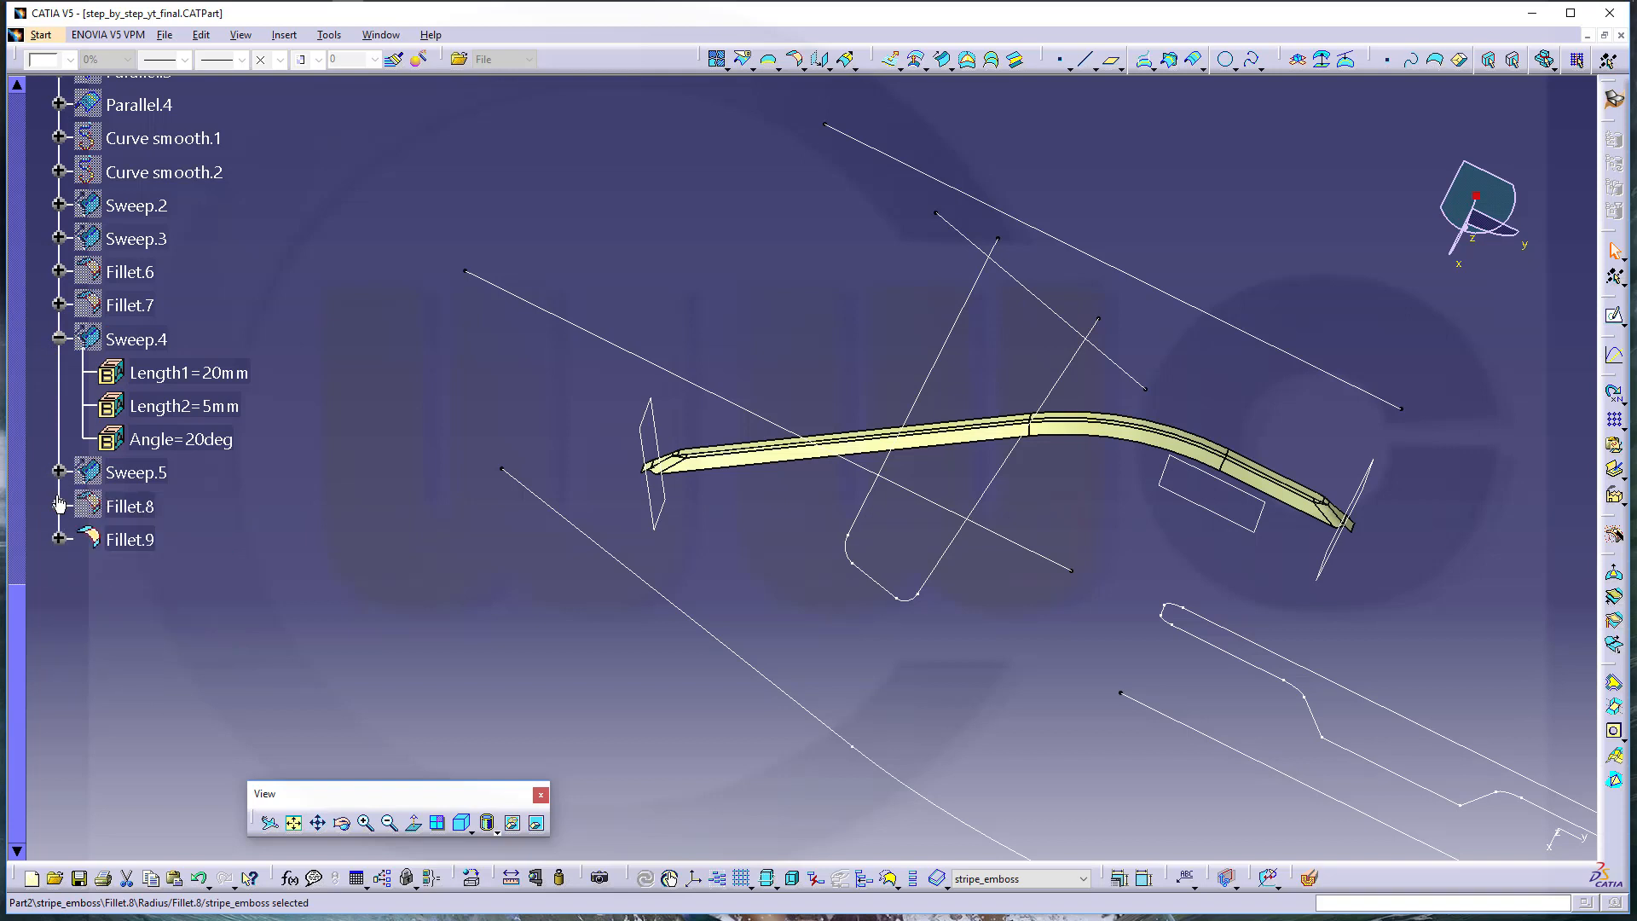
left_click(58, 341)
mouse_move(708, 510)
middle_mouse_down()
mouse_move(722, 509)
mouse_move(645, 520)
middle_mouse_up()
scroll(353, 423, "up", 6)
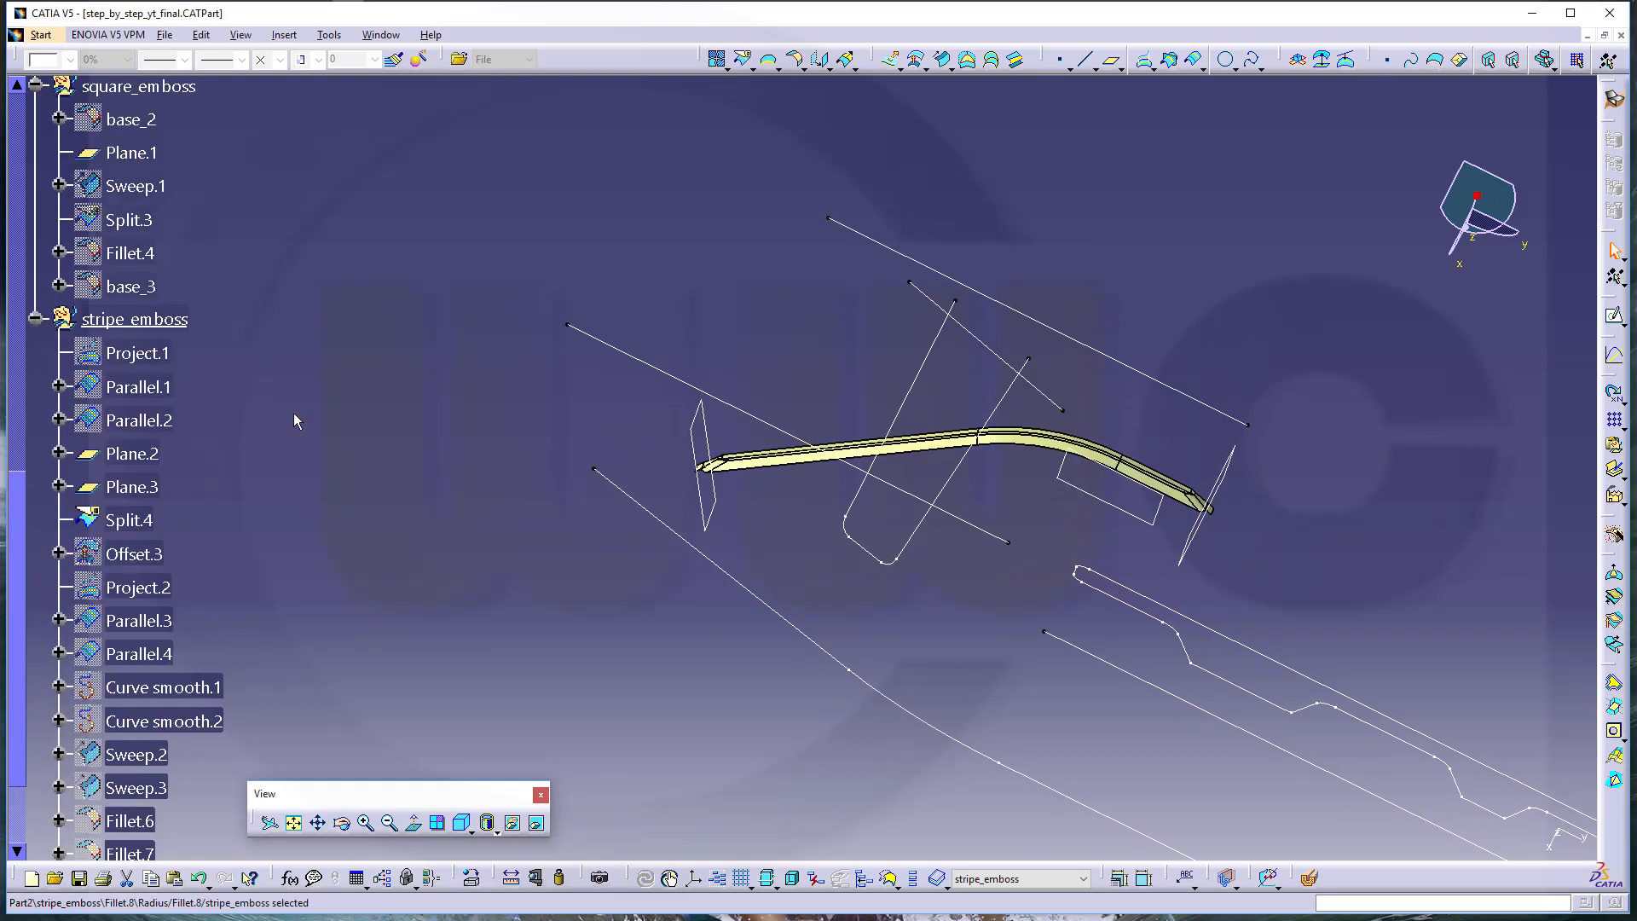
right_click(134, 287)
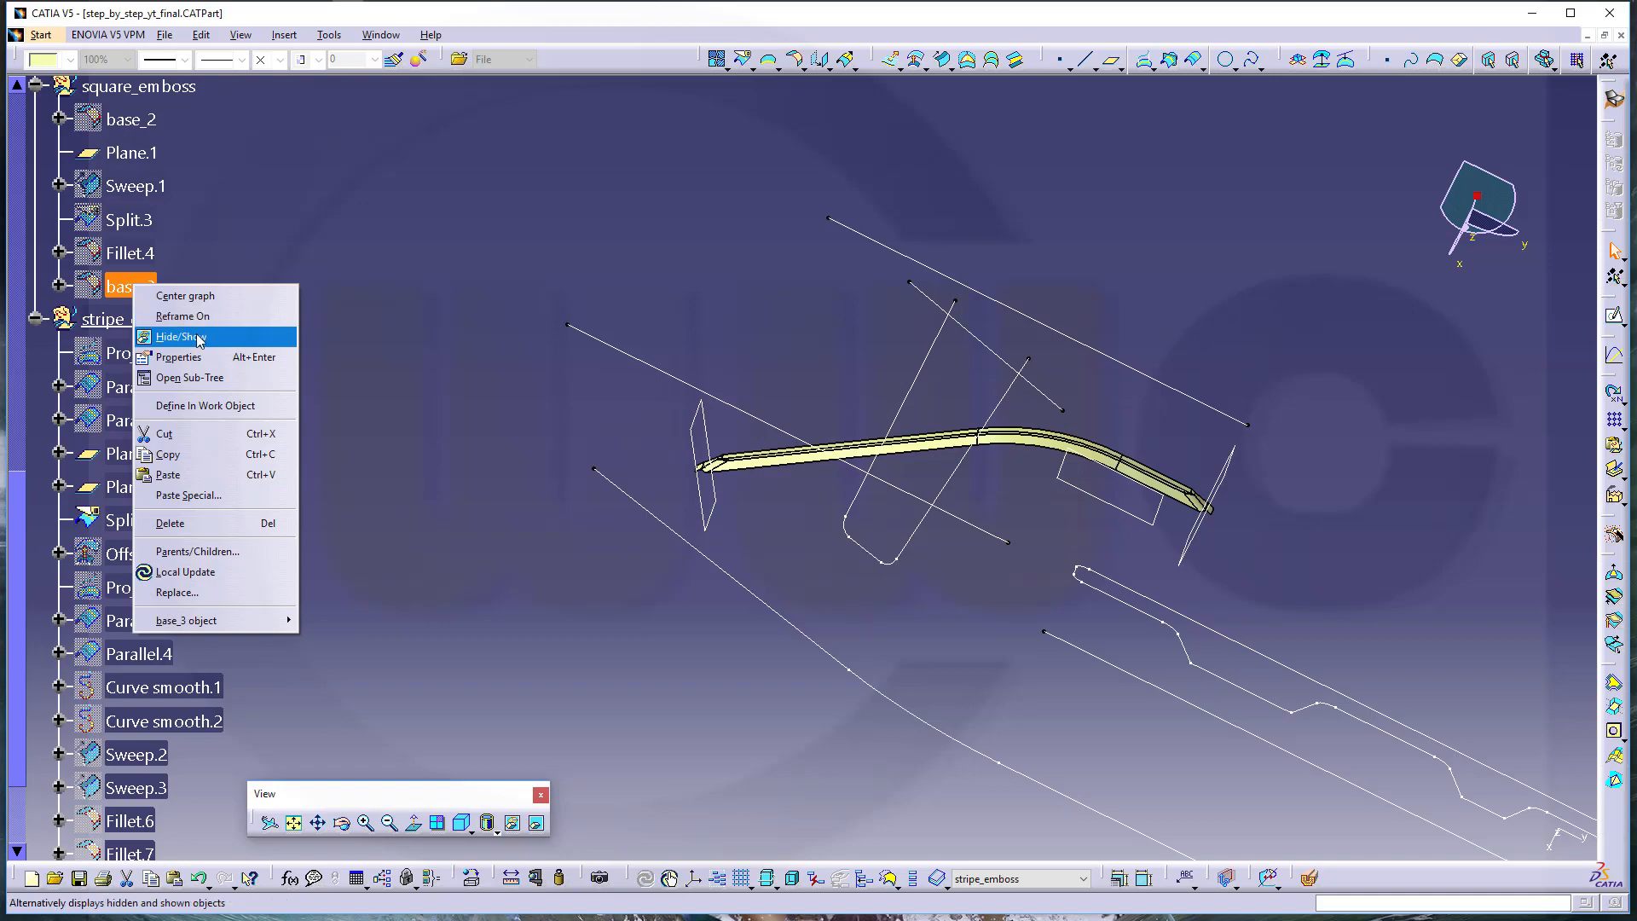
left_click(175, 336)
middle_click_drag(613, 356, 676, 476)
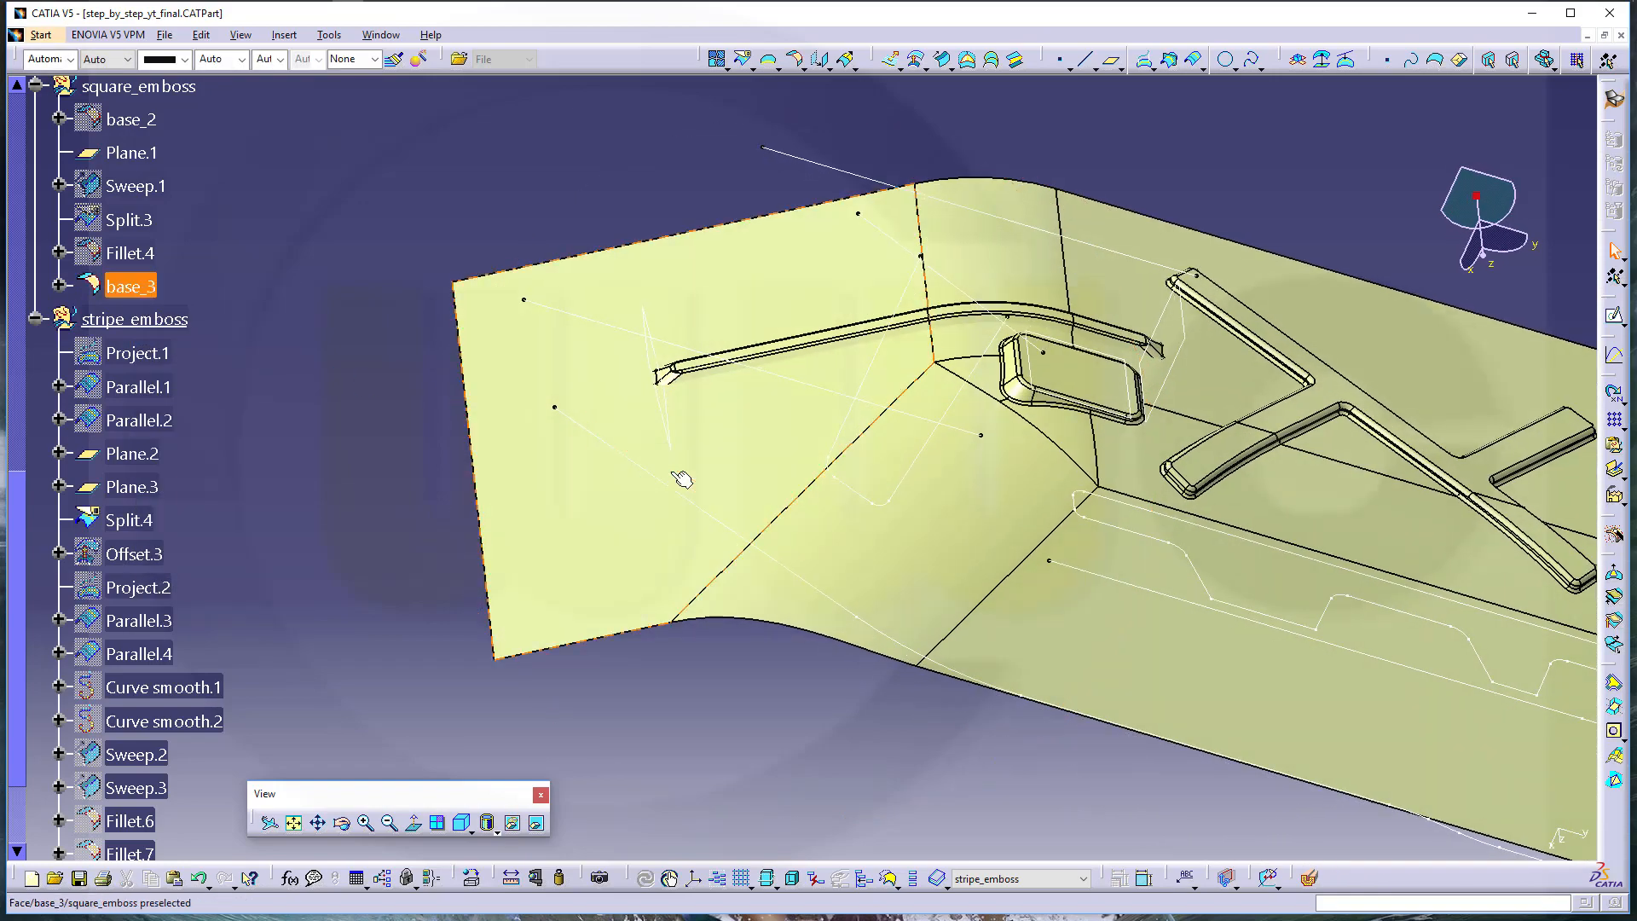
middle_click_drag(944, 534, 995, 281)
middle_click_drag(722, 573, 887, 497)
middle_click_drag(948, 550, 926, 434)
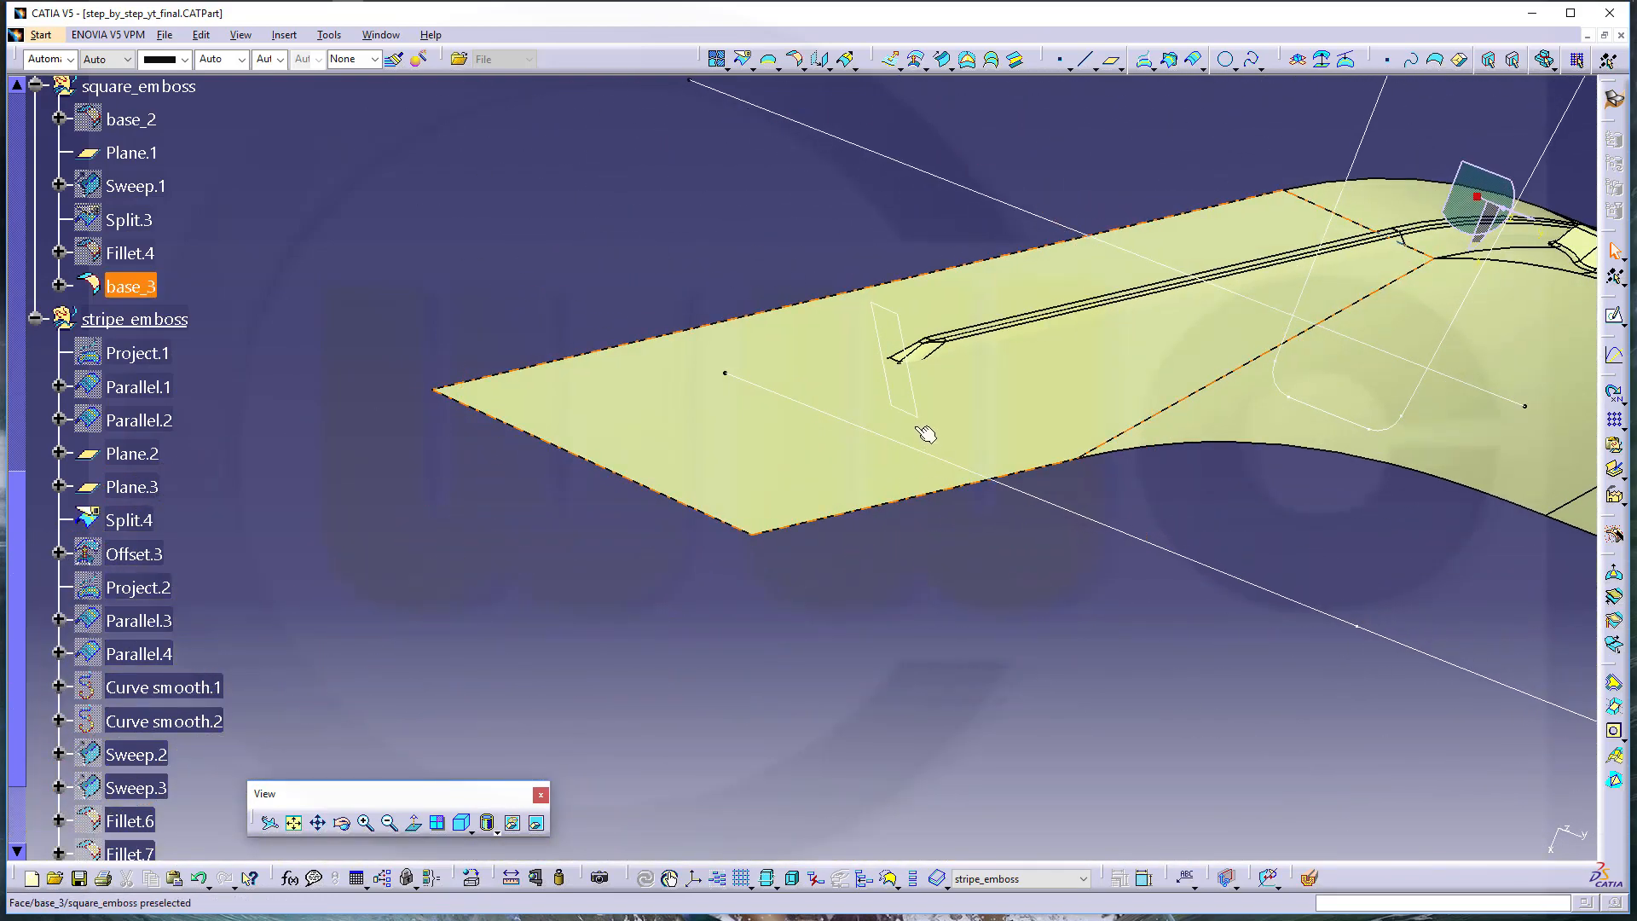
Set Length2 of both end wall sweeps, Sweep.4 and Sweep.5, to 10 mm
scroll(184, 618, "down", 2)
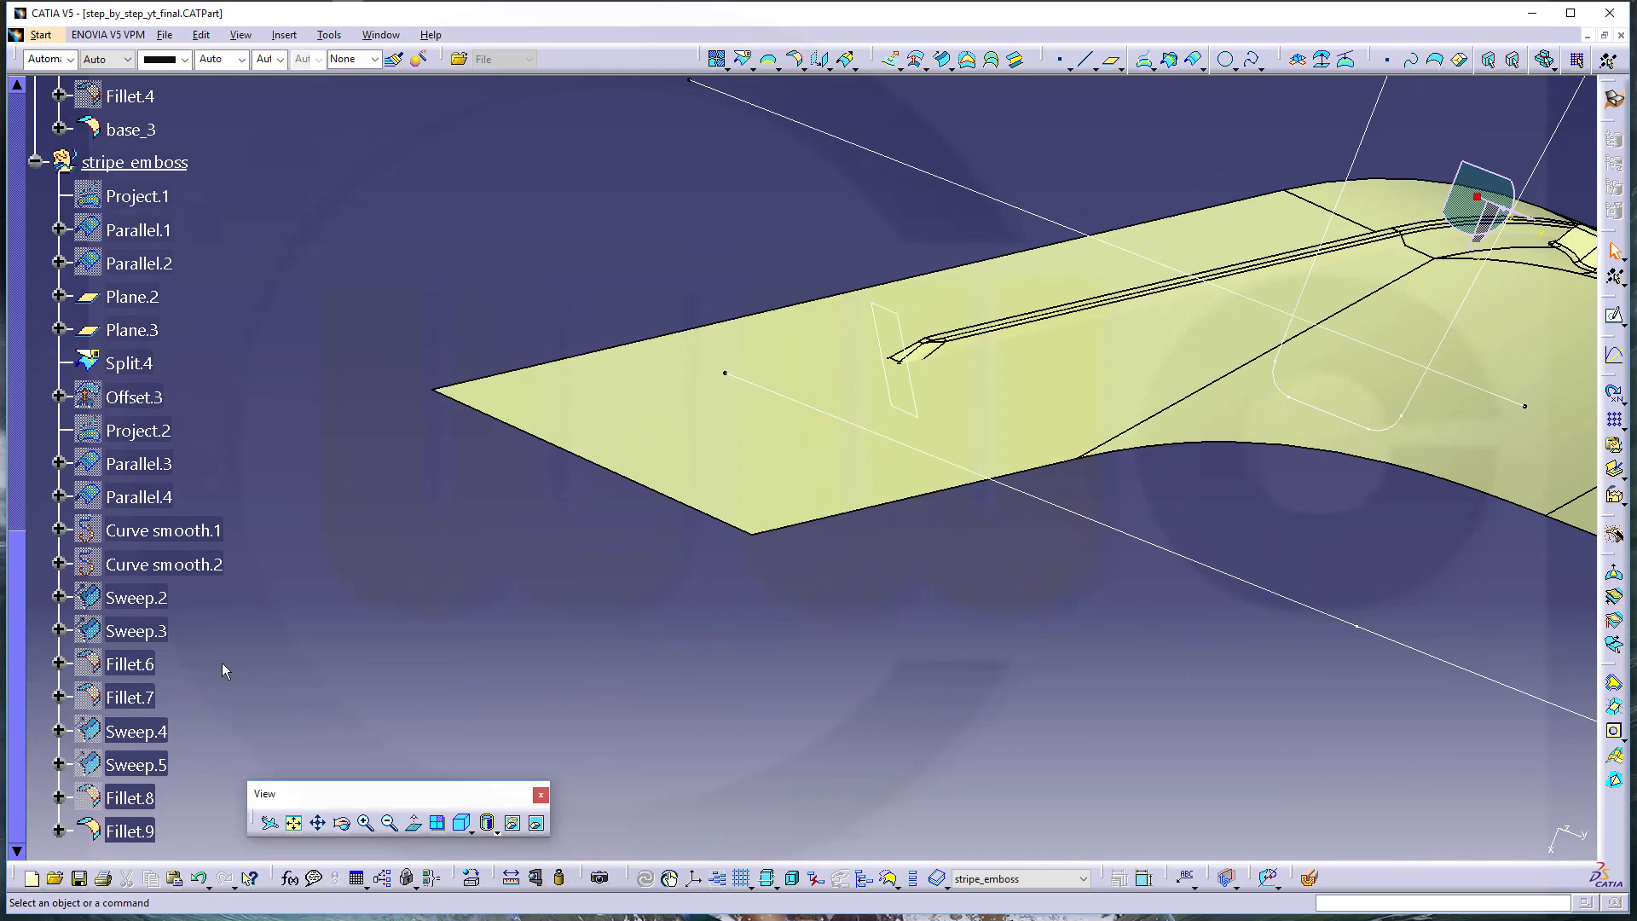
left_click(59, 731)
scroll(193, 764, "down", 3)
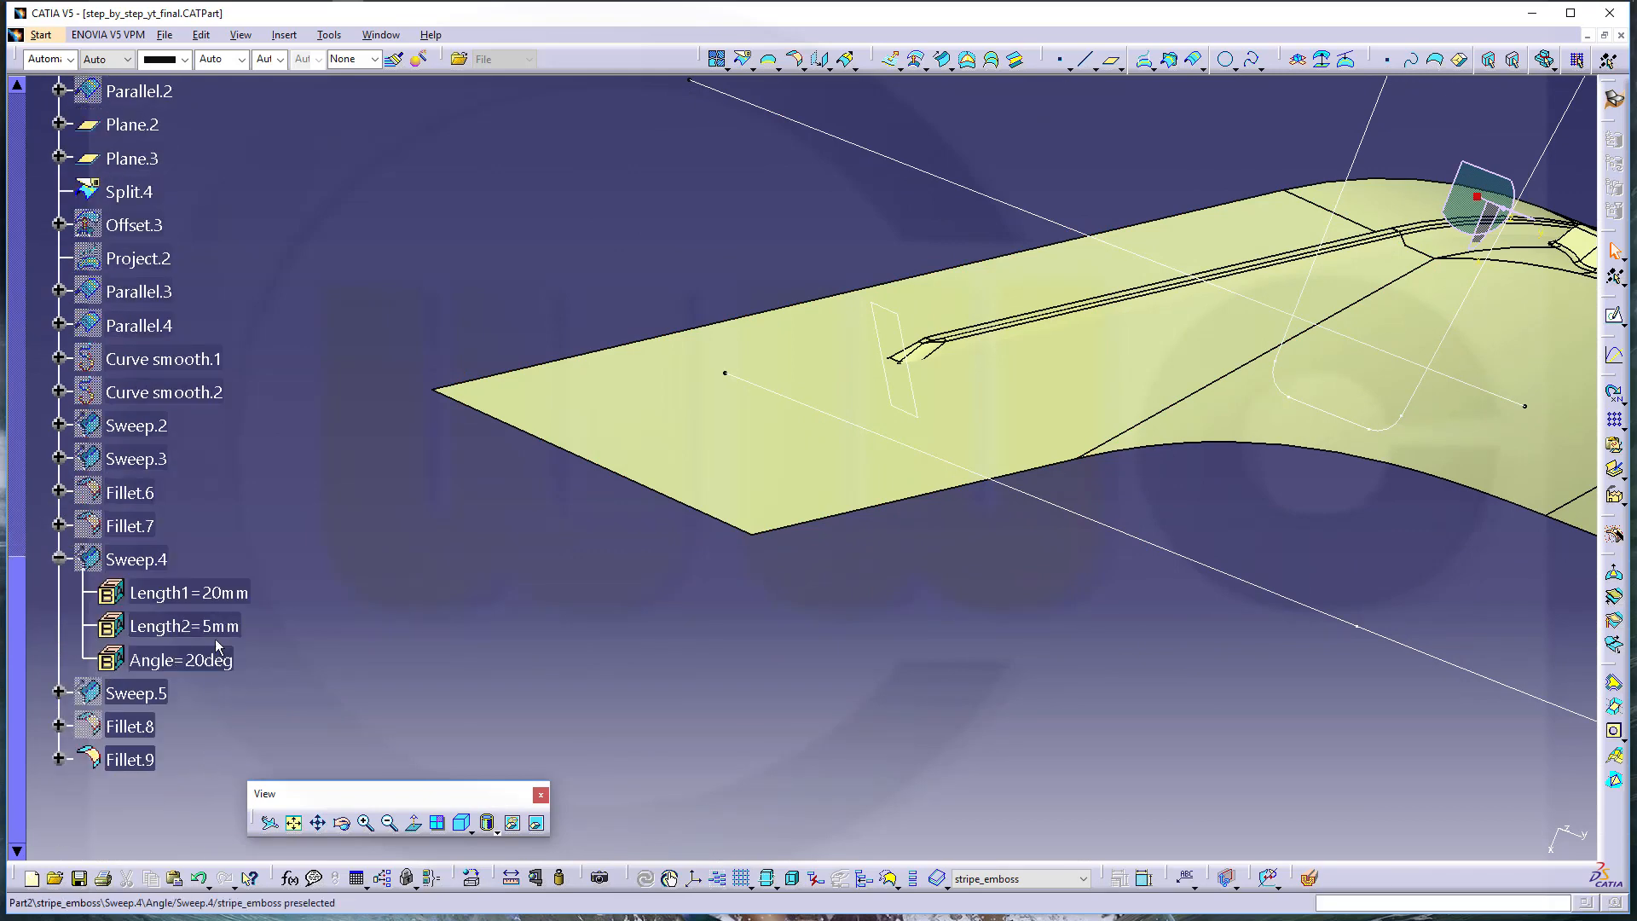
left_click(232, 626)
double_click(231, 625)
type("1")
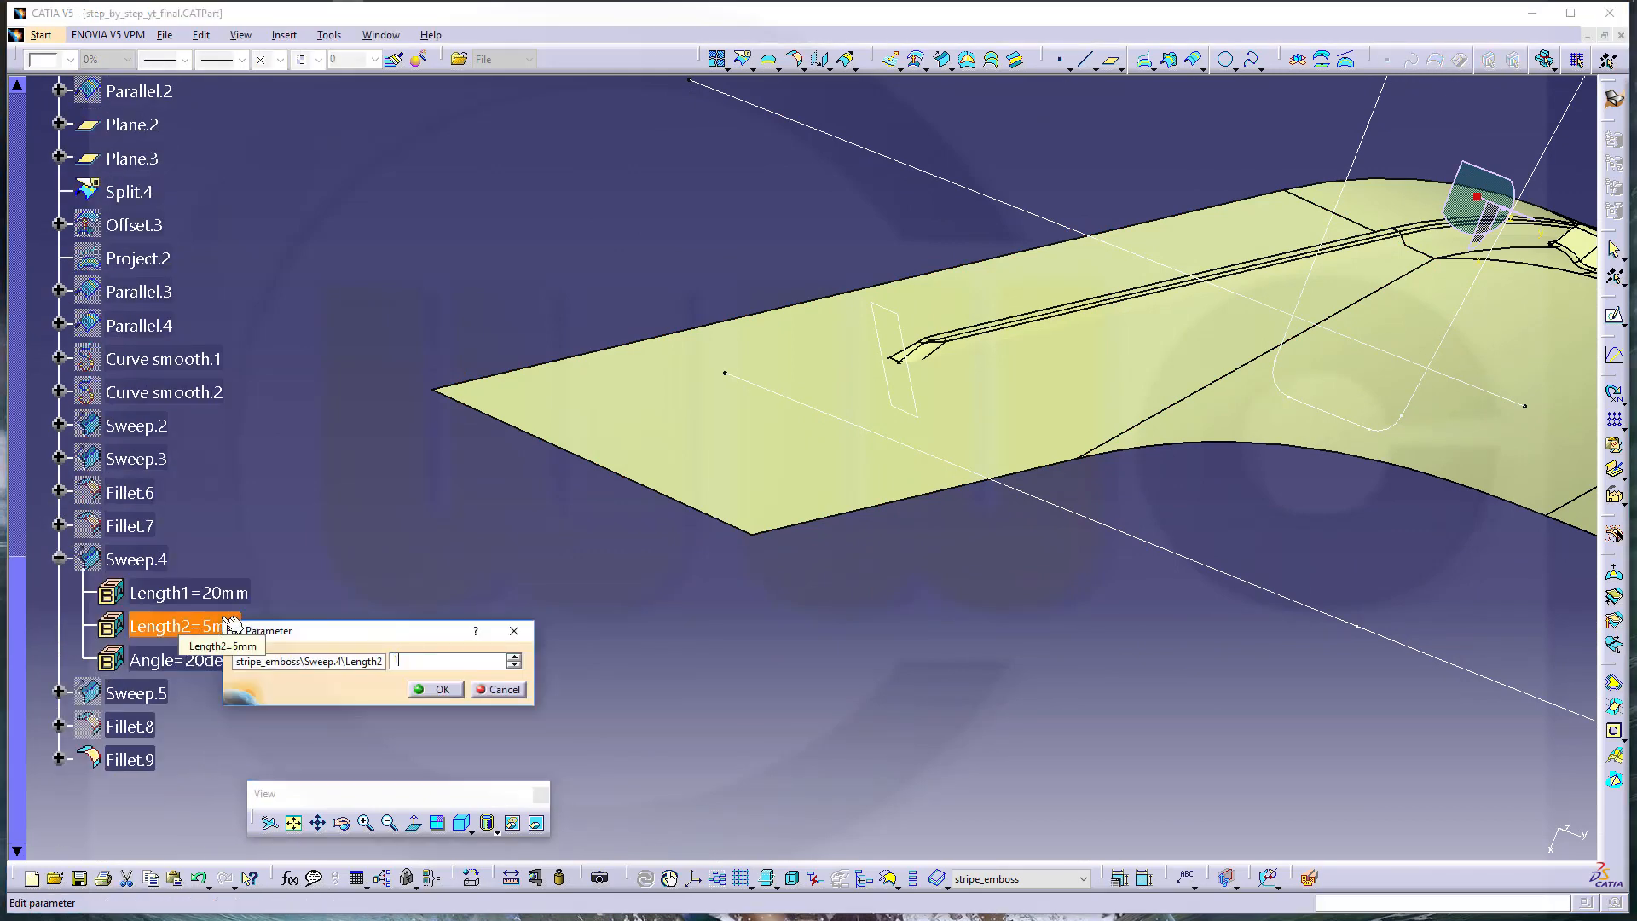
type("0")
key("Return")
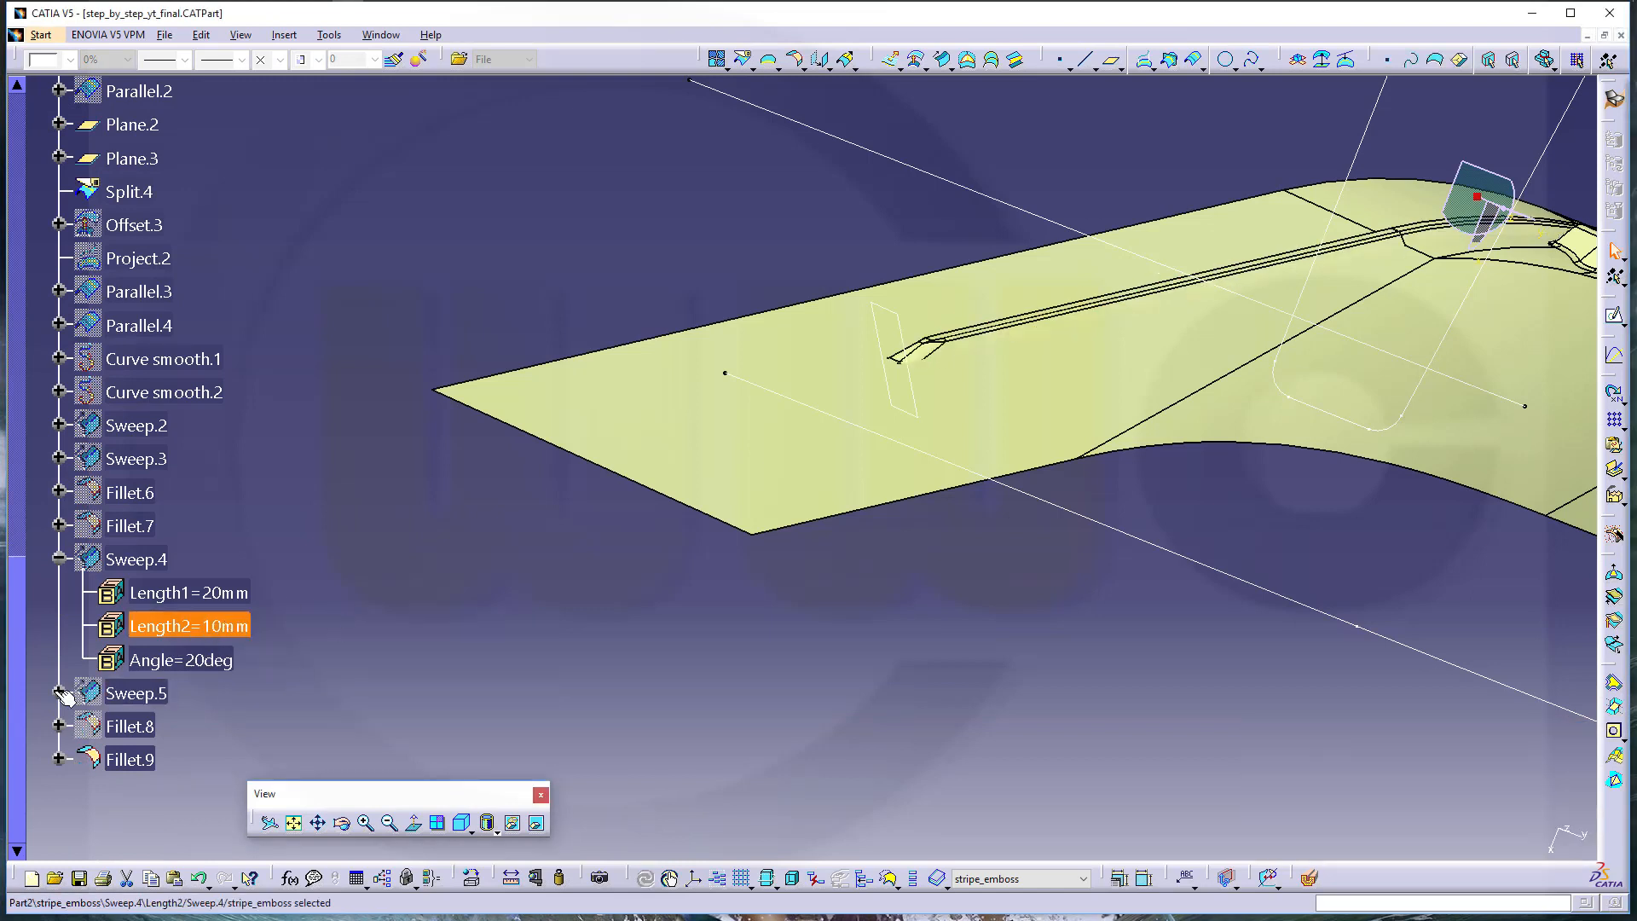
left_click(59, 692)
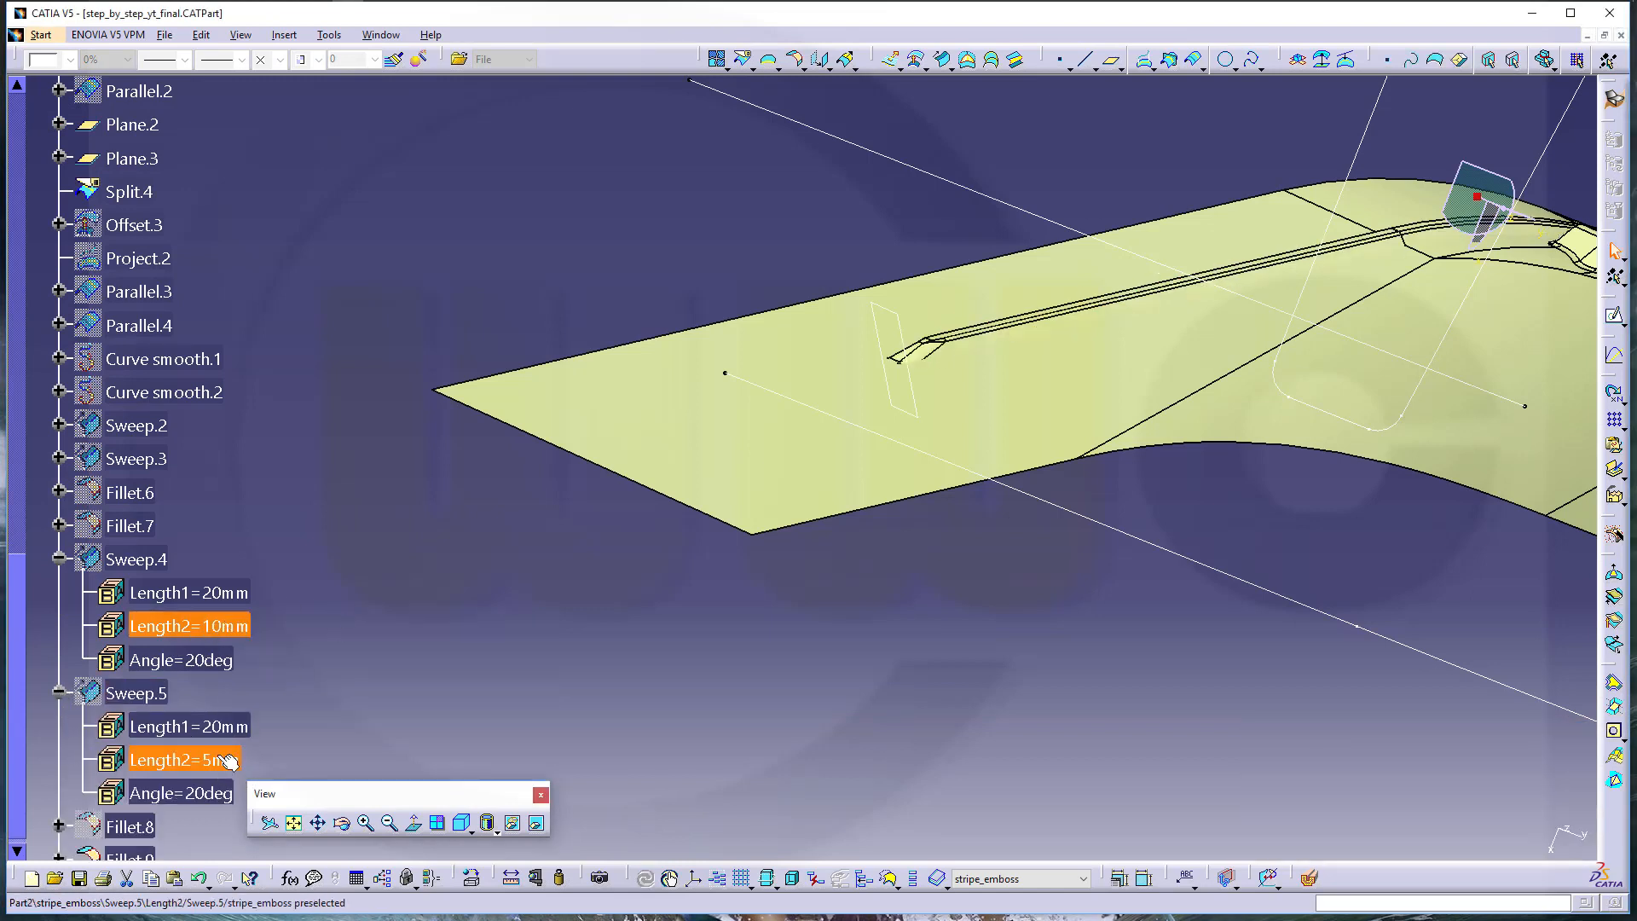
double_click(227, 760)
key("Return")
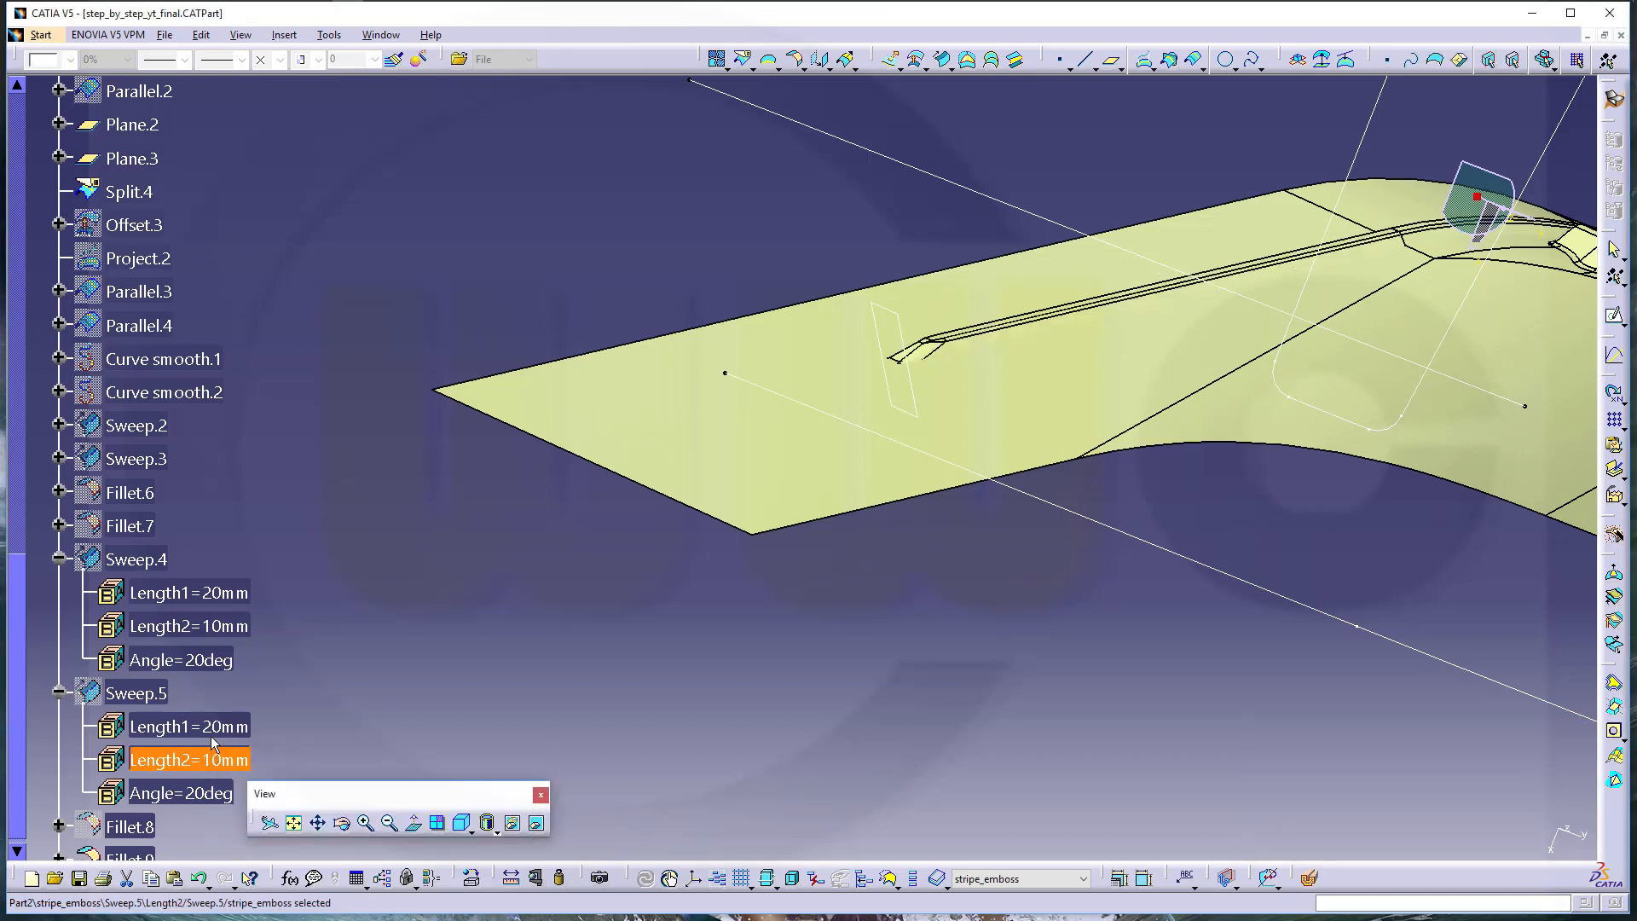
Set up a 3 mm BiTangent fillet with Fillet.9 as first support and base_3 as second support, trimming both
middle_click_drag(954, 617, 1060, 480)
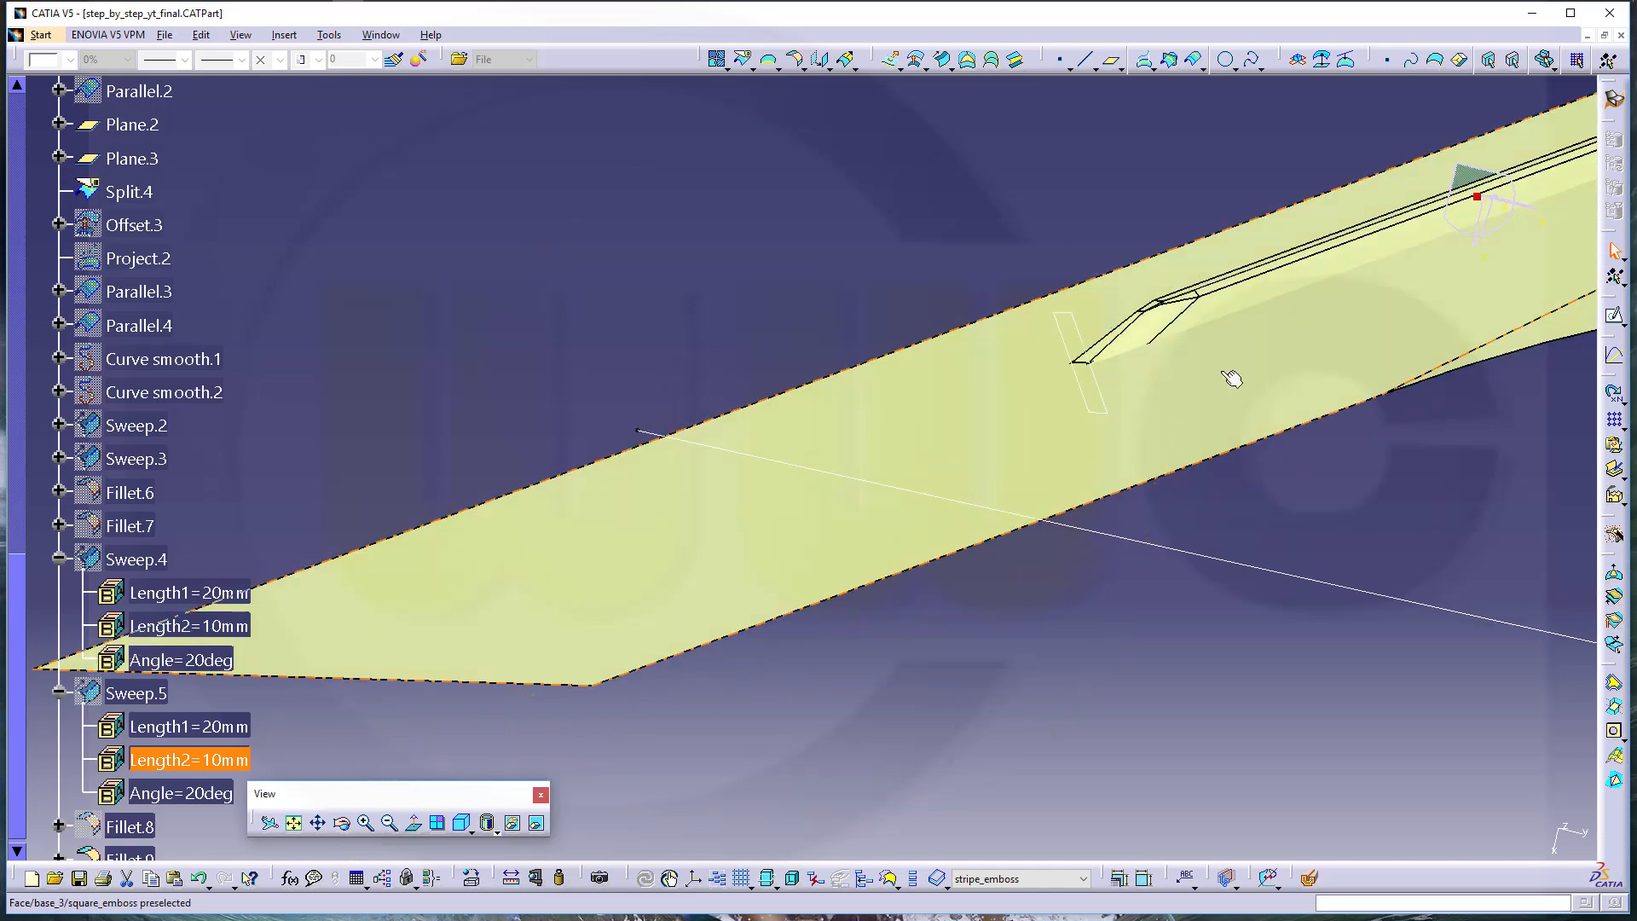
middle_click_drag(1232, 379, 1043, 480)
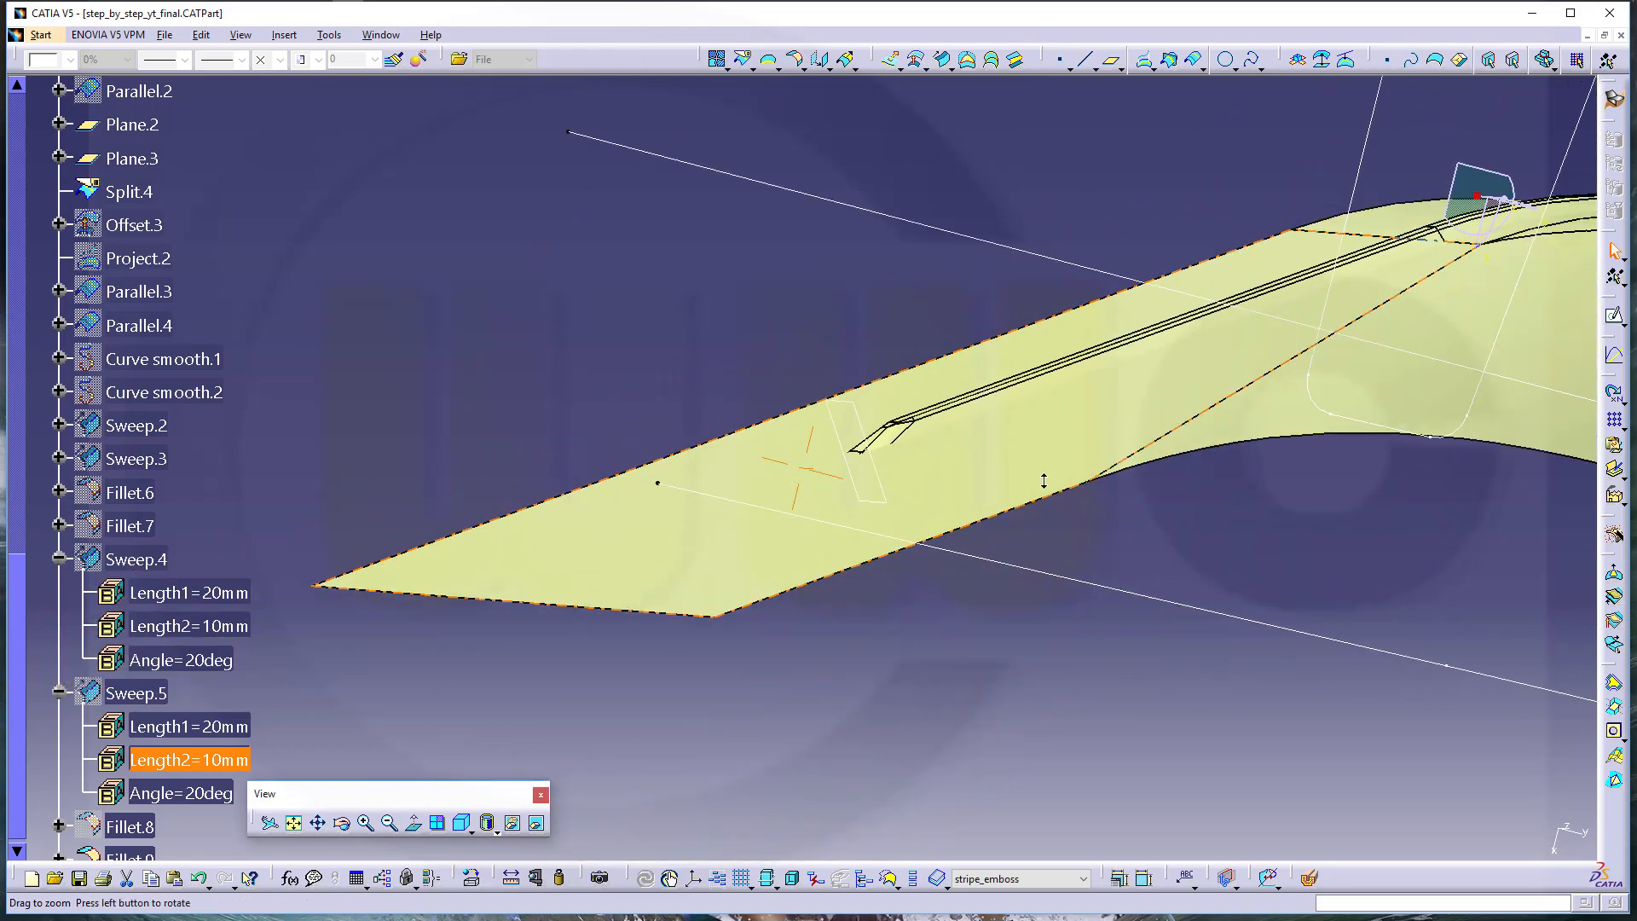
middle_click_drag(1125, 373, 942, 342)
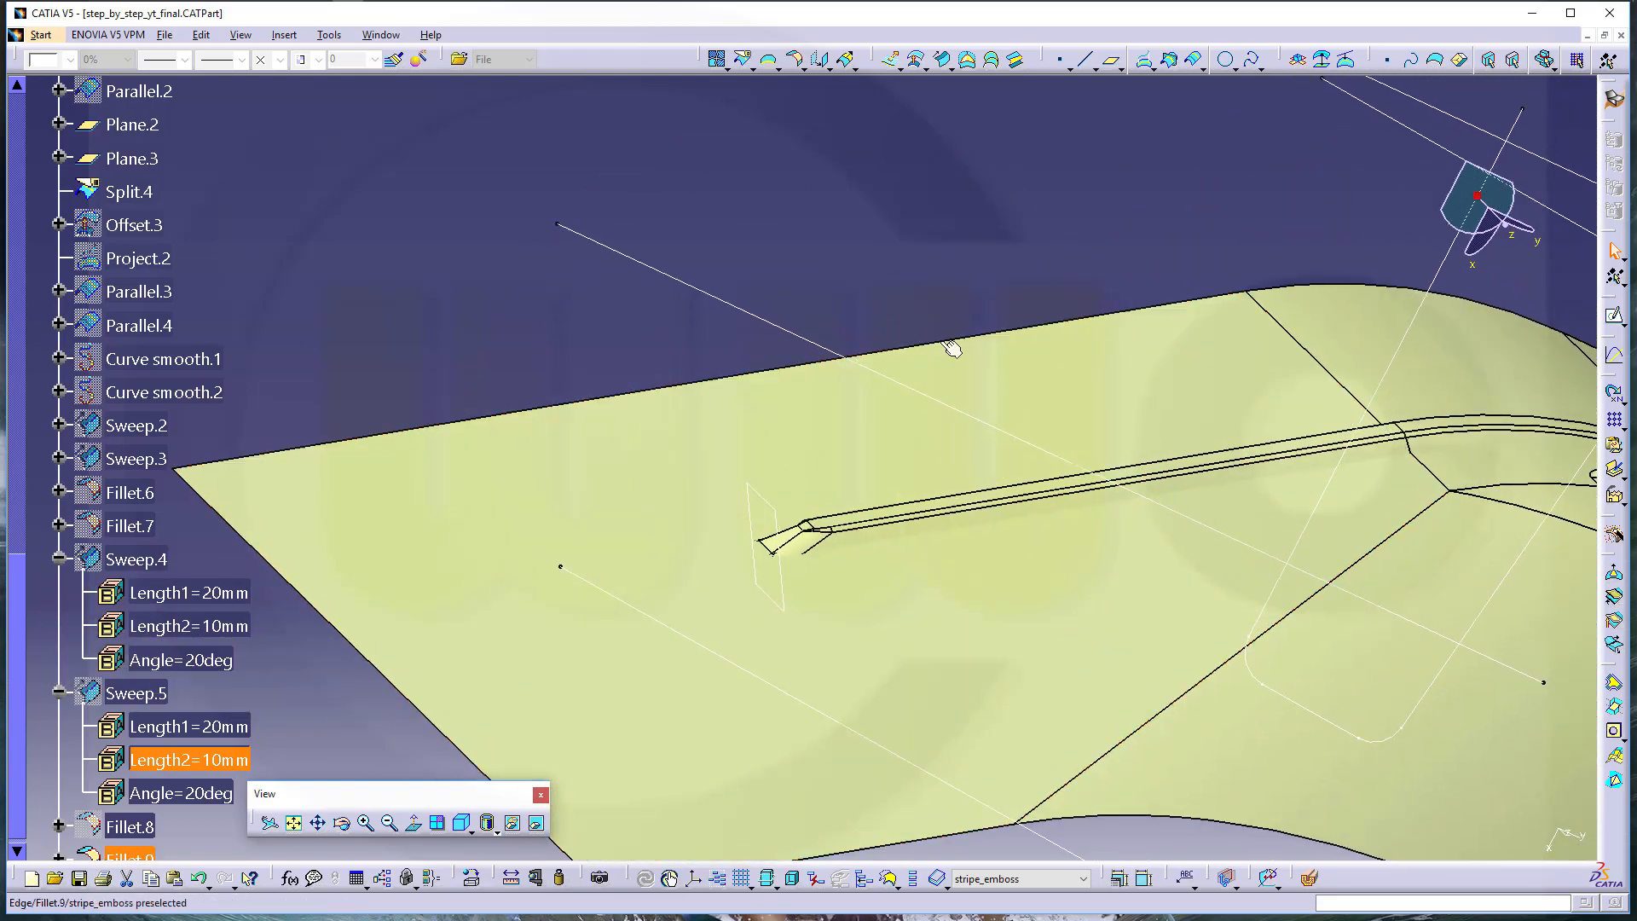
left_click(798, 61)
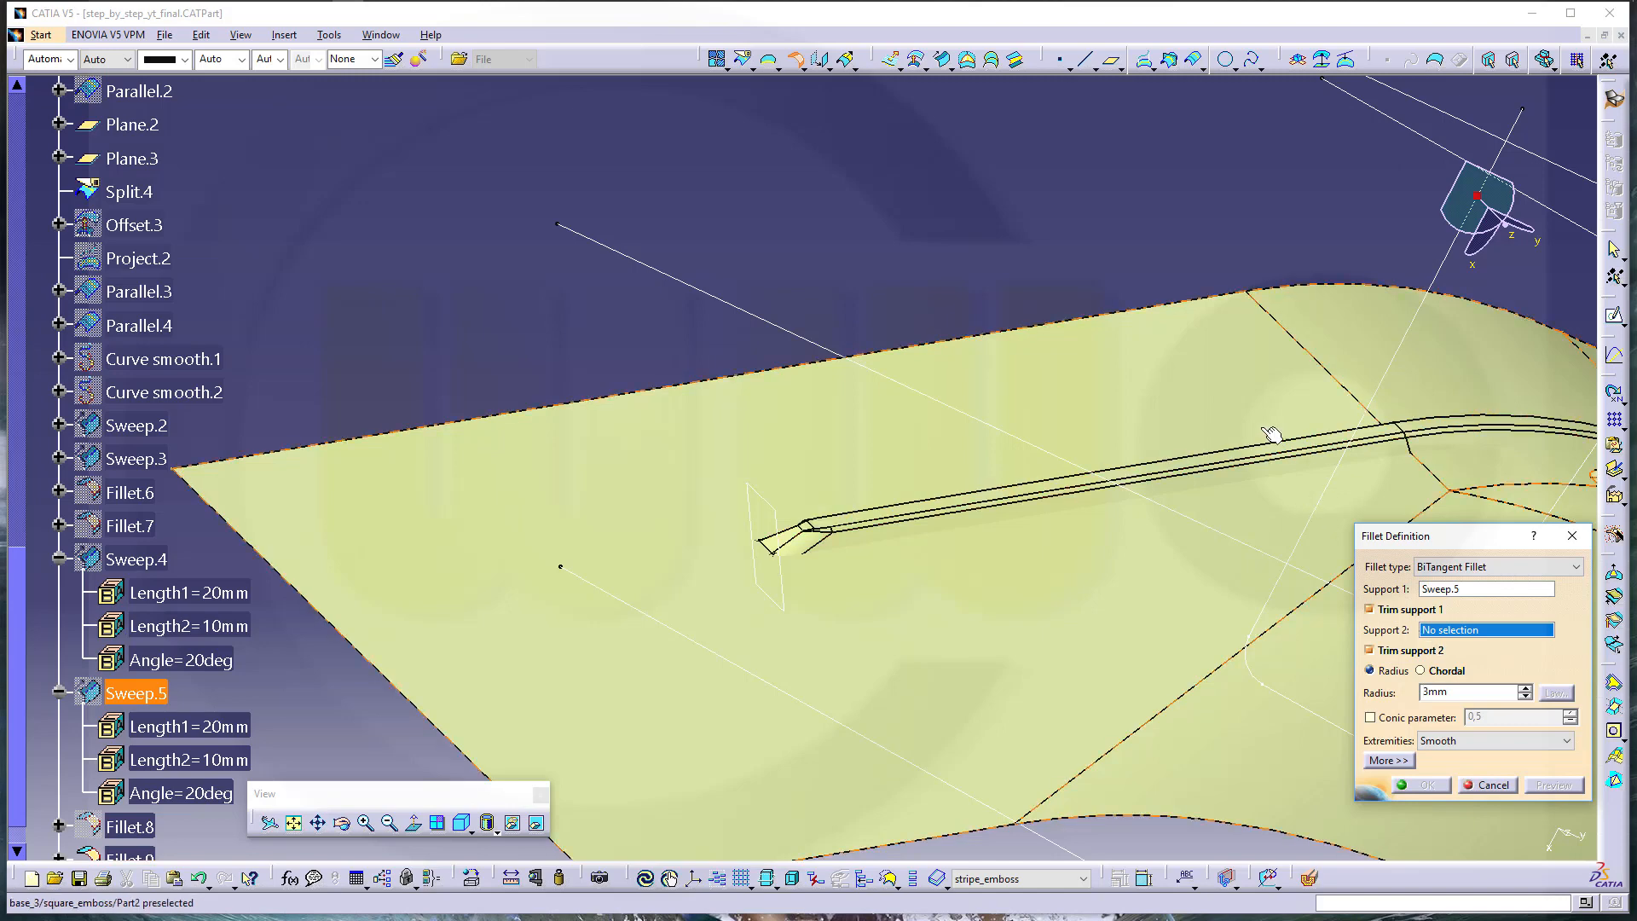
left_click(1469, 591)
right_click(1484, 592)
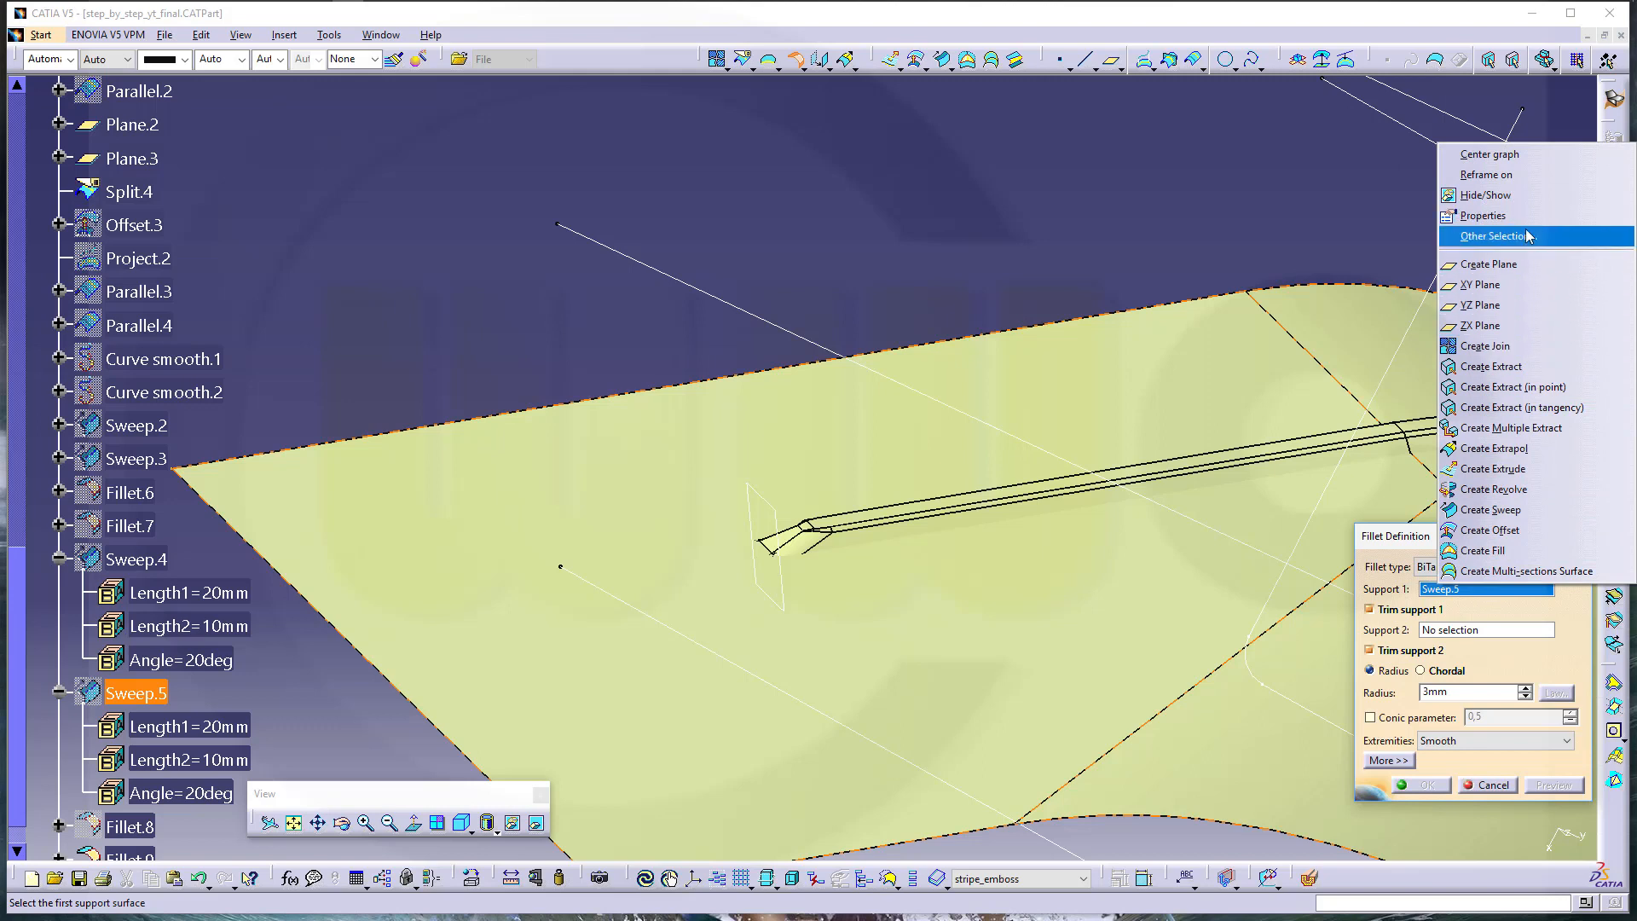
left_click(1466, 617)
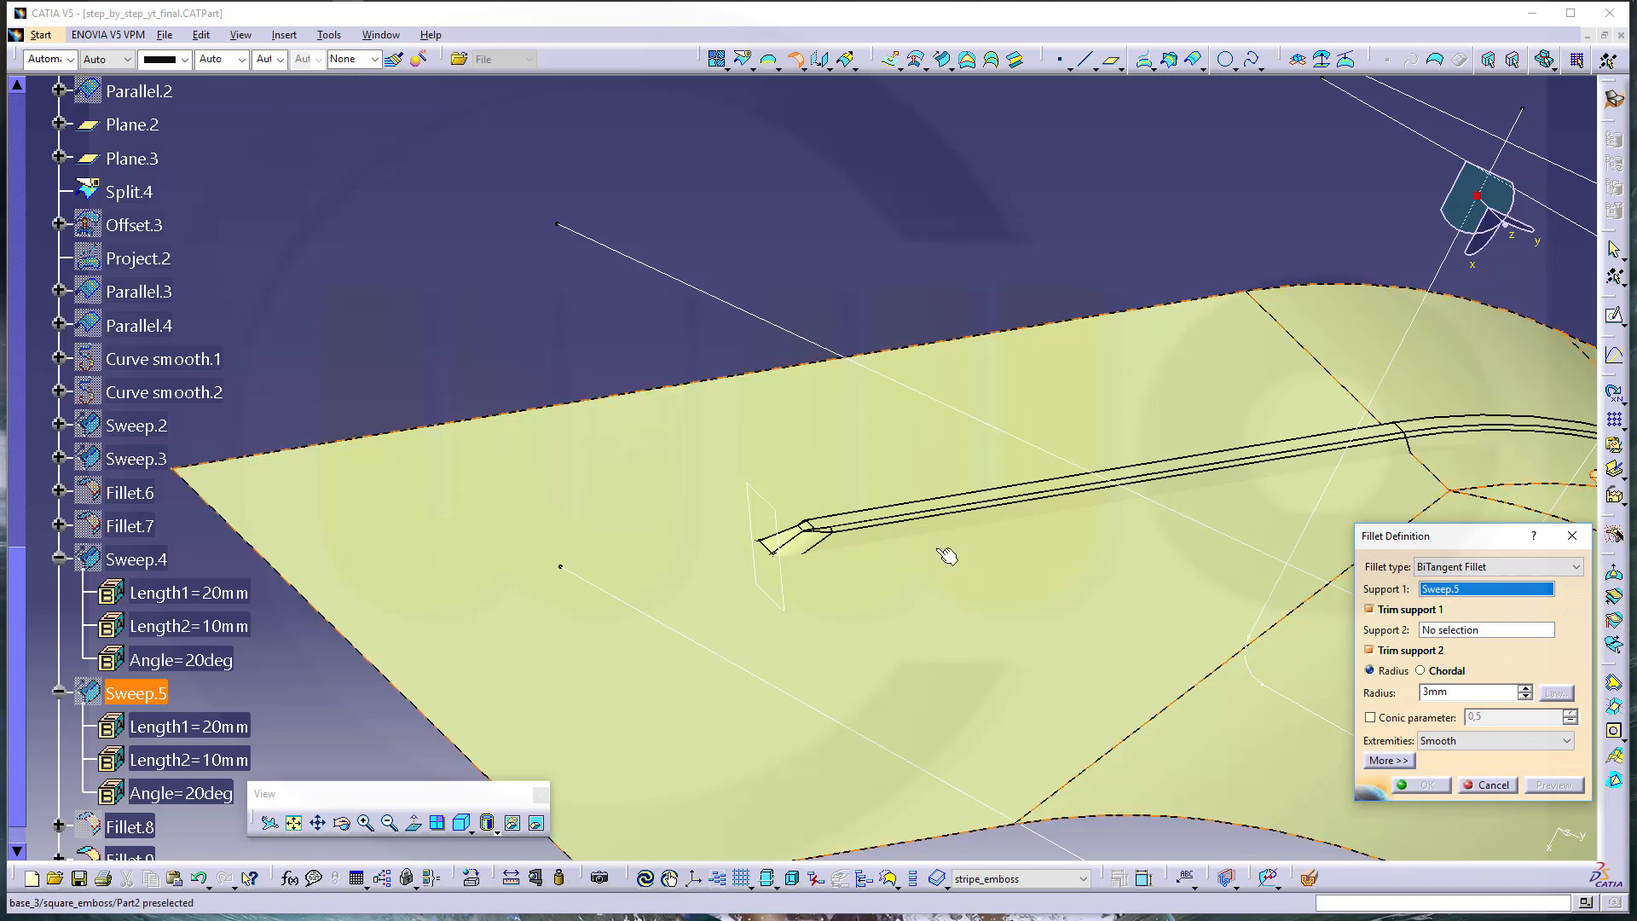
scroll(217, 644, "down", 2)
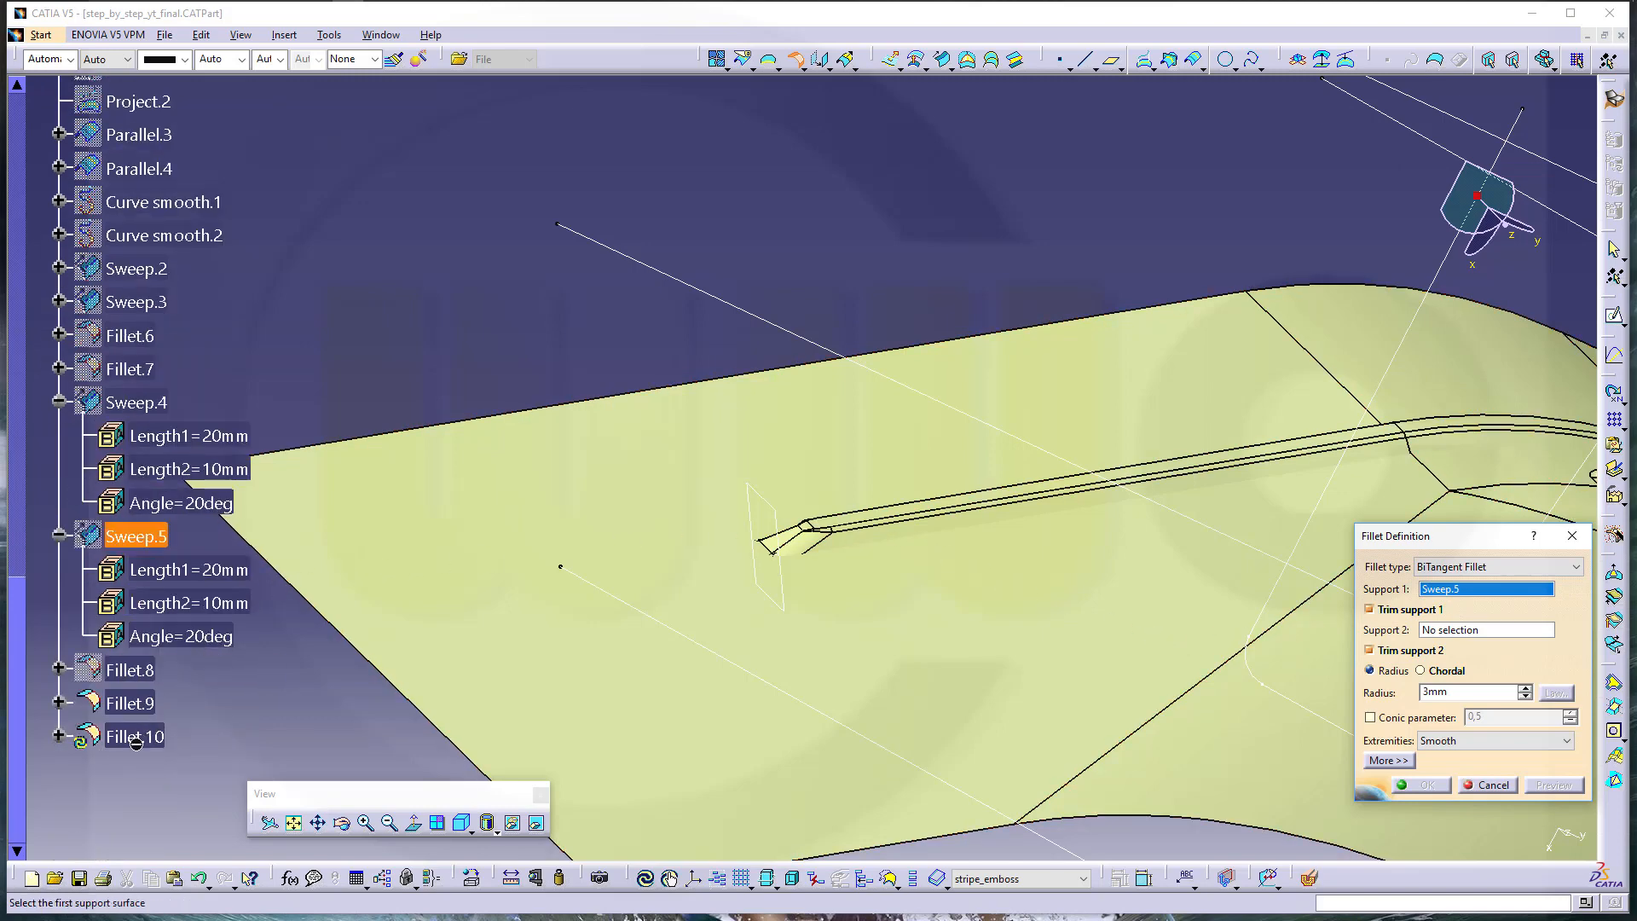
left_click(126, 702)
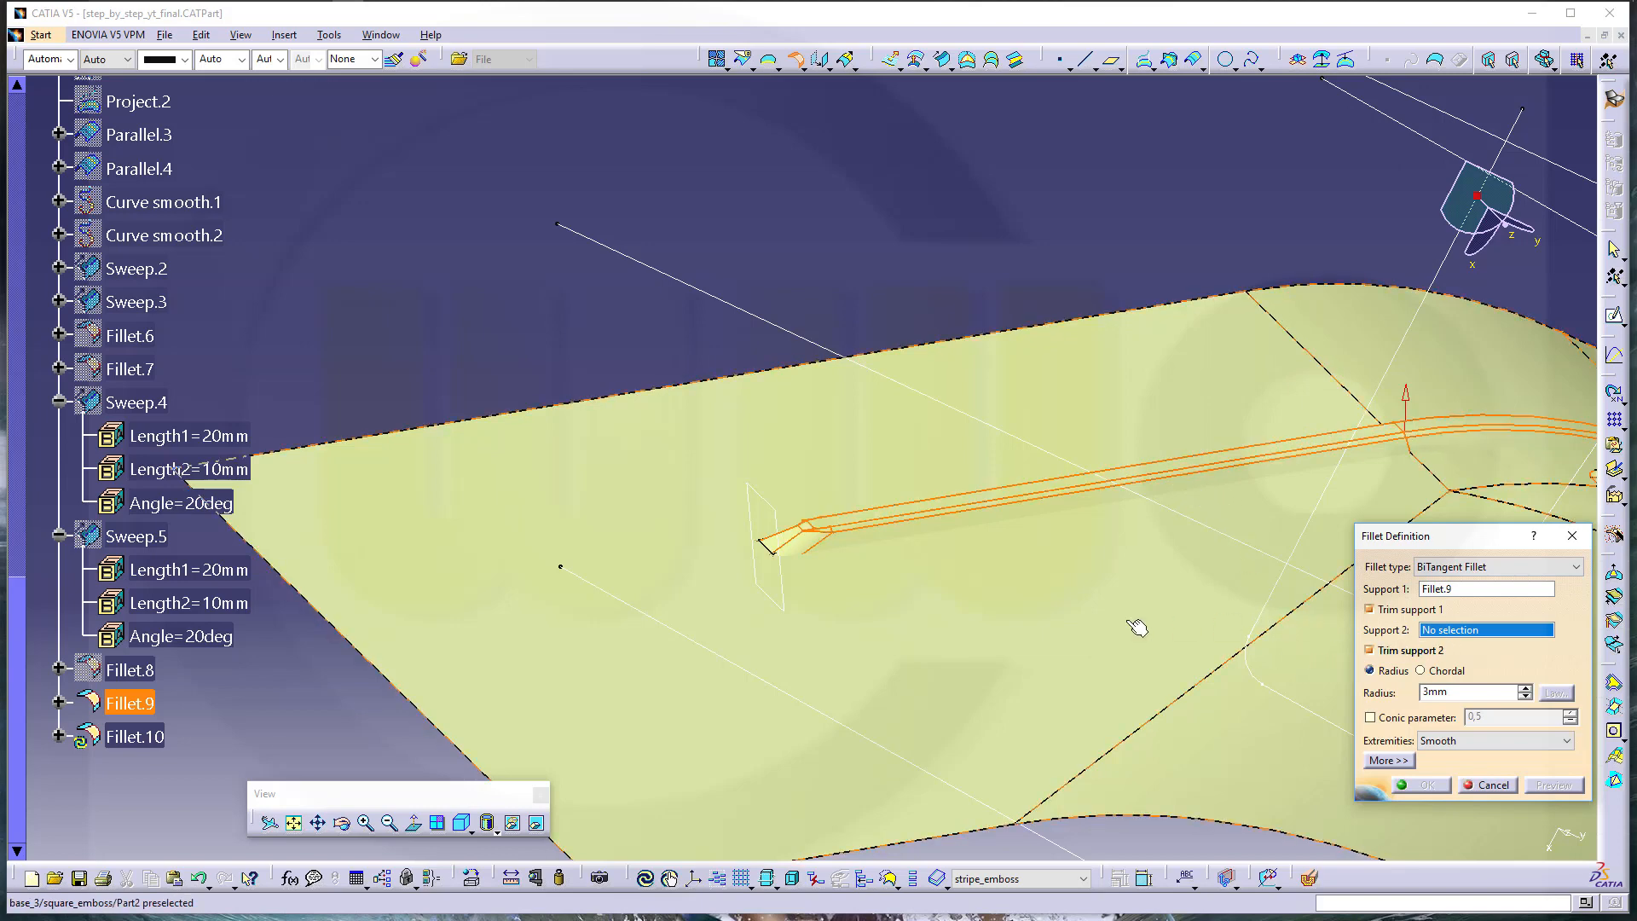
left_click(891, 648)
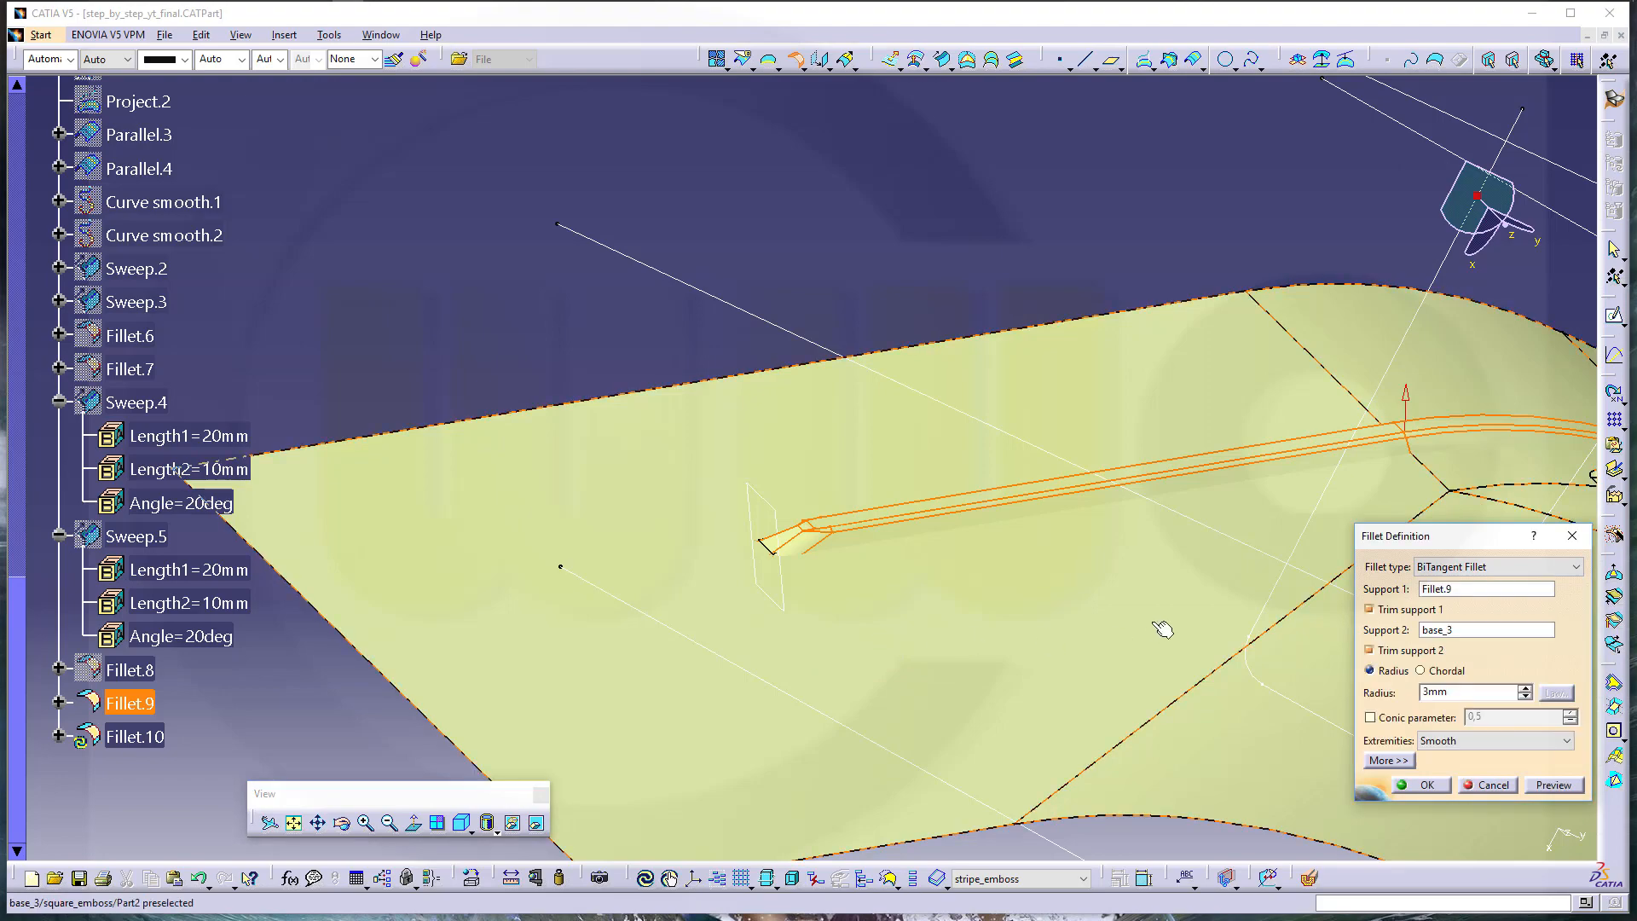
Preview the fillet between the stripe walls and the base surface, check its end, and create it
middle_click_drag(1162, 628, 928, 545)
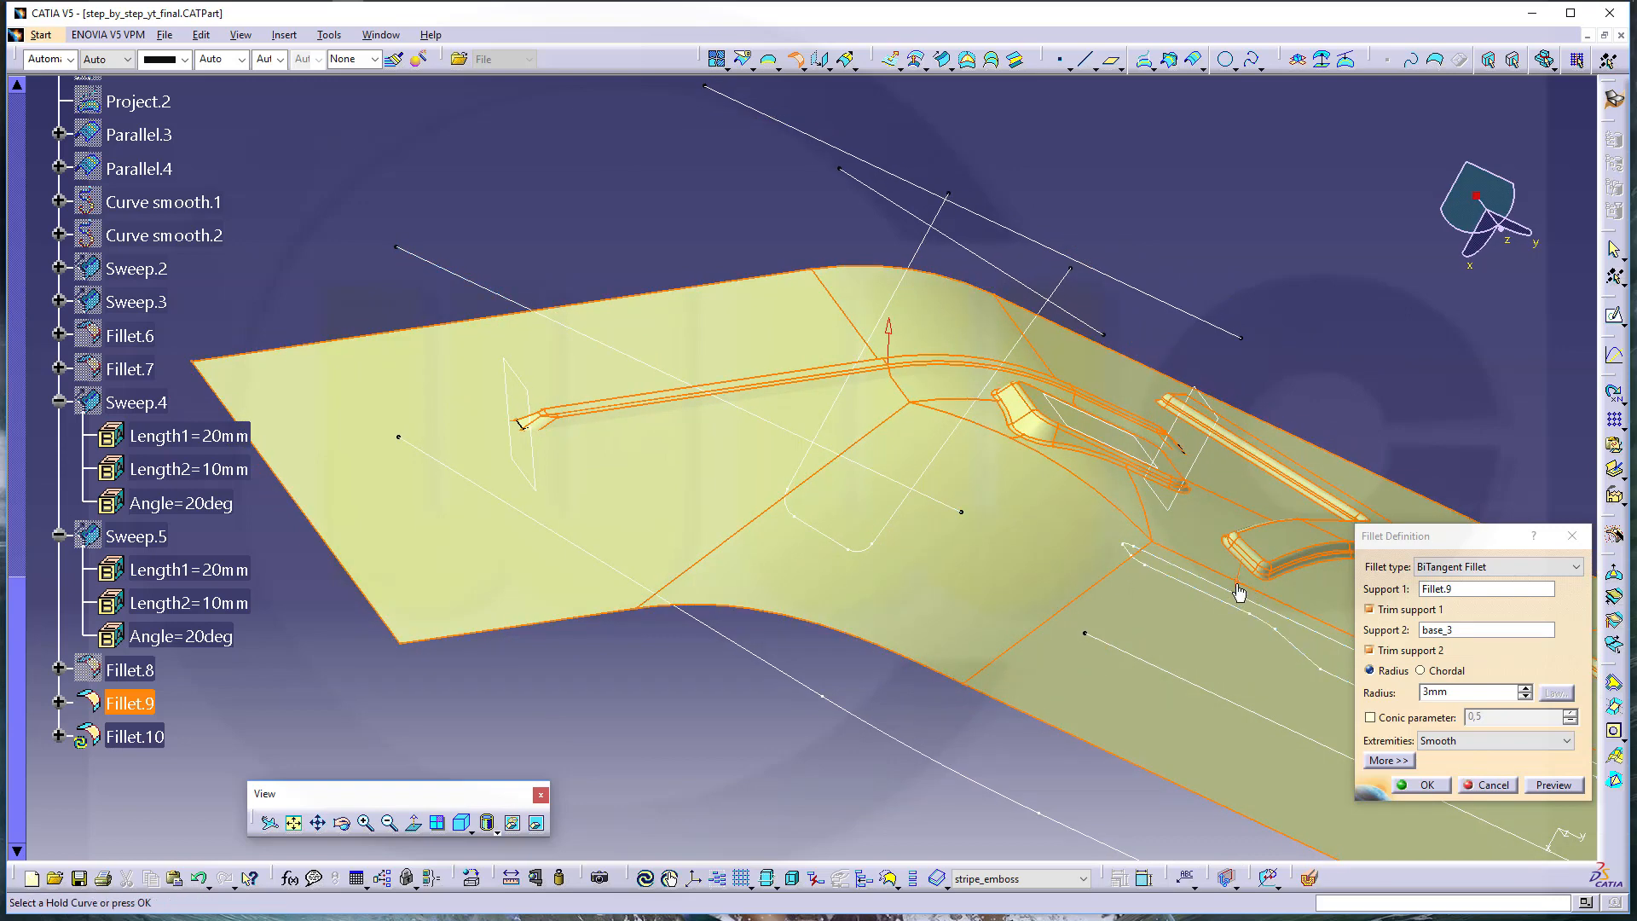
left_click(1564, 792)
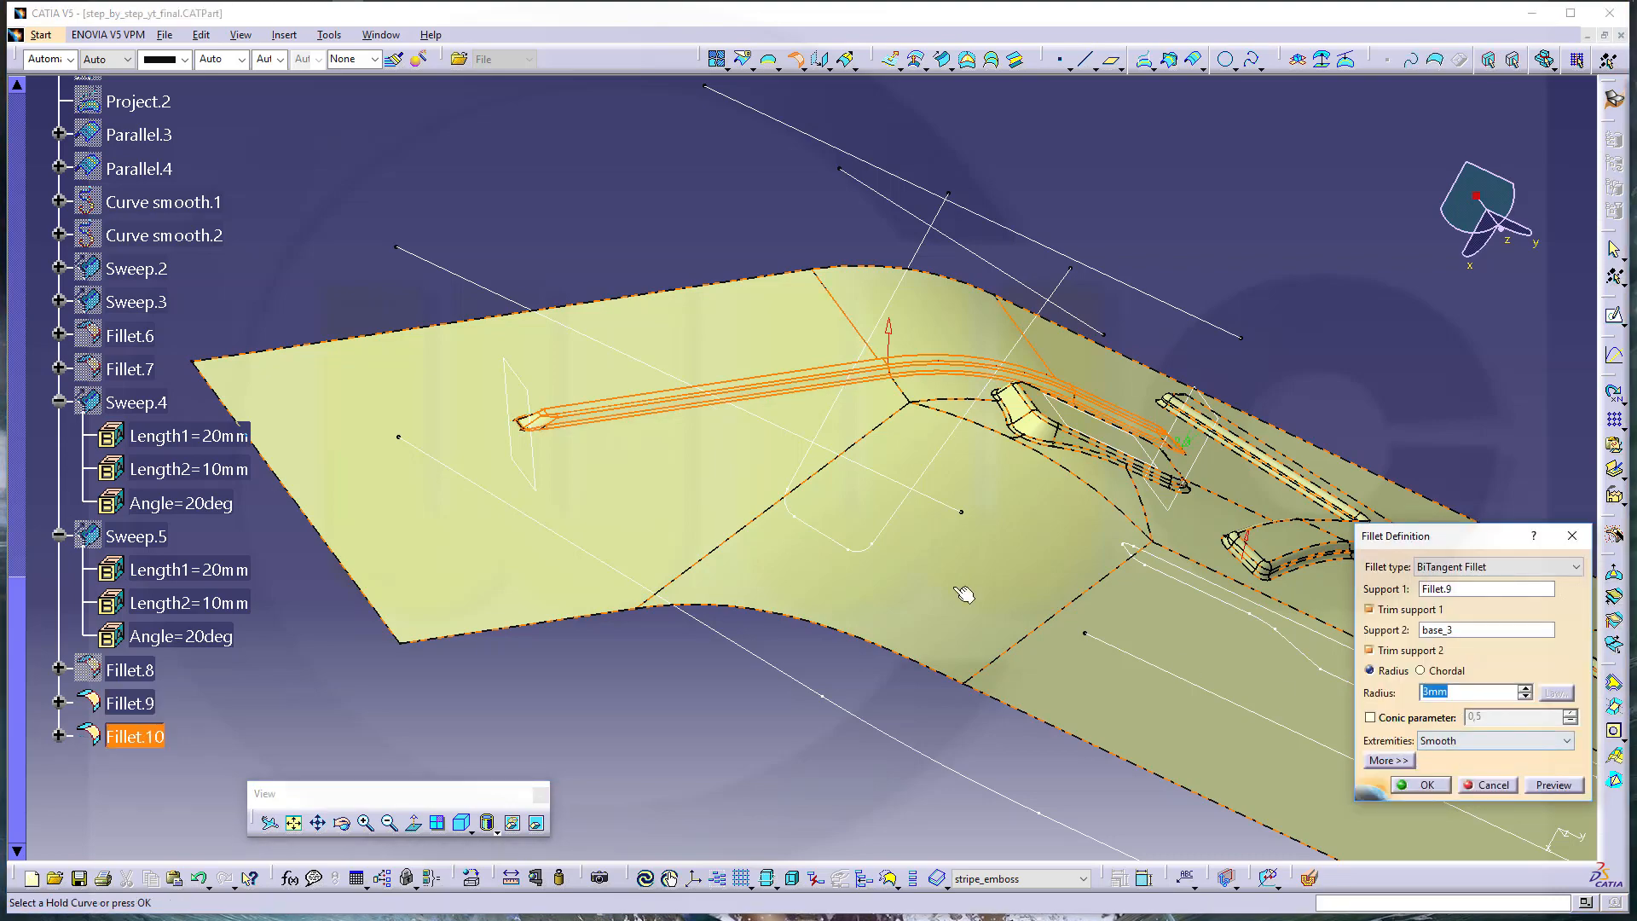
middle_click_drag(722, 516, 694, 413)
middle_click_drag(439, 365, 1010, 371)
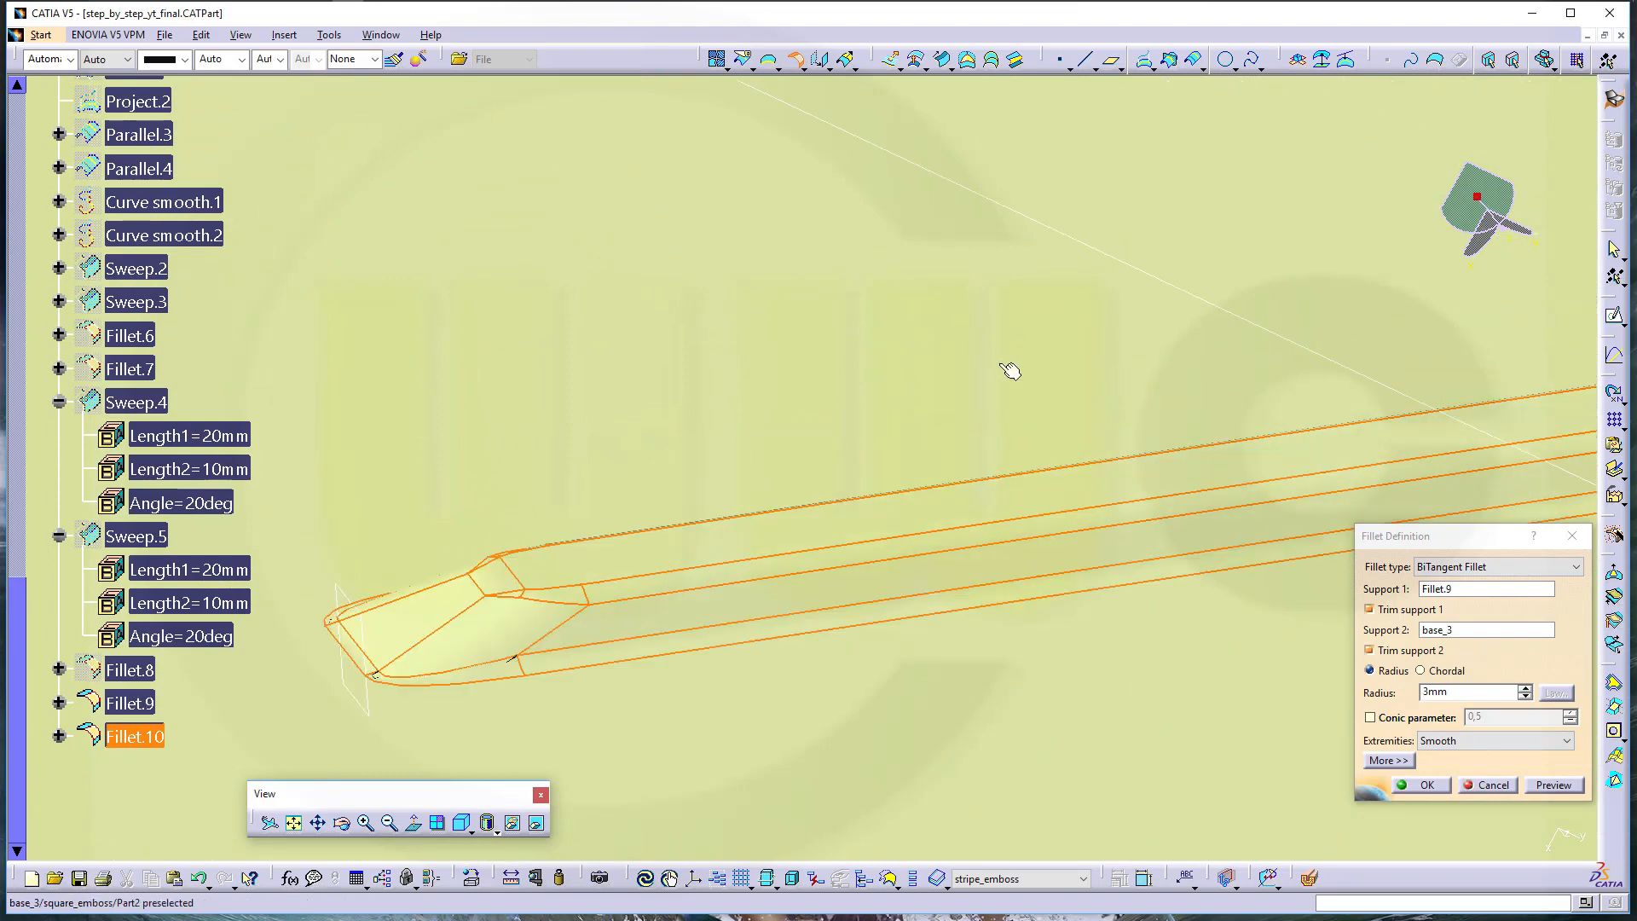
left_click(1427, 785)
middle_click_drag(1106, 609, 396, 456)
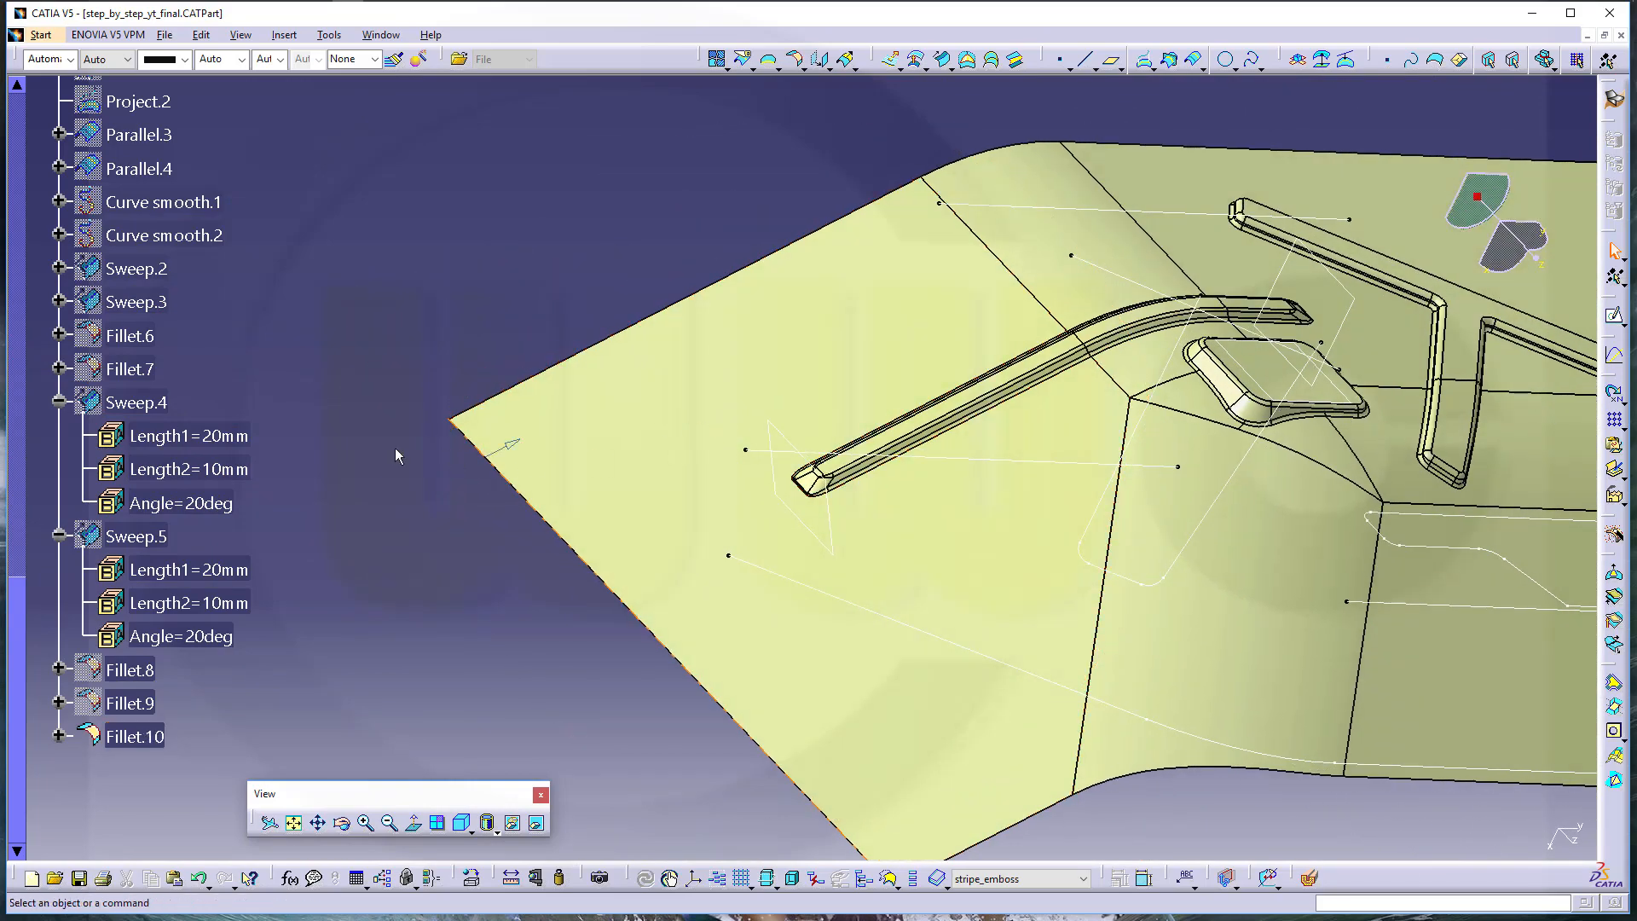
Collapse the expanded Sweep.4 and Sweep.5 branches in the specification tree
left_click(58, 402)
left_click(59, 435)
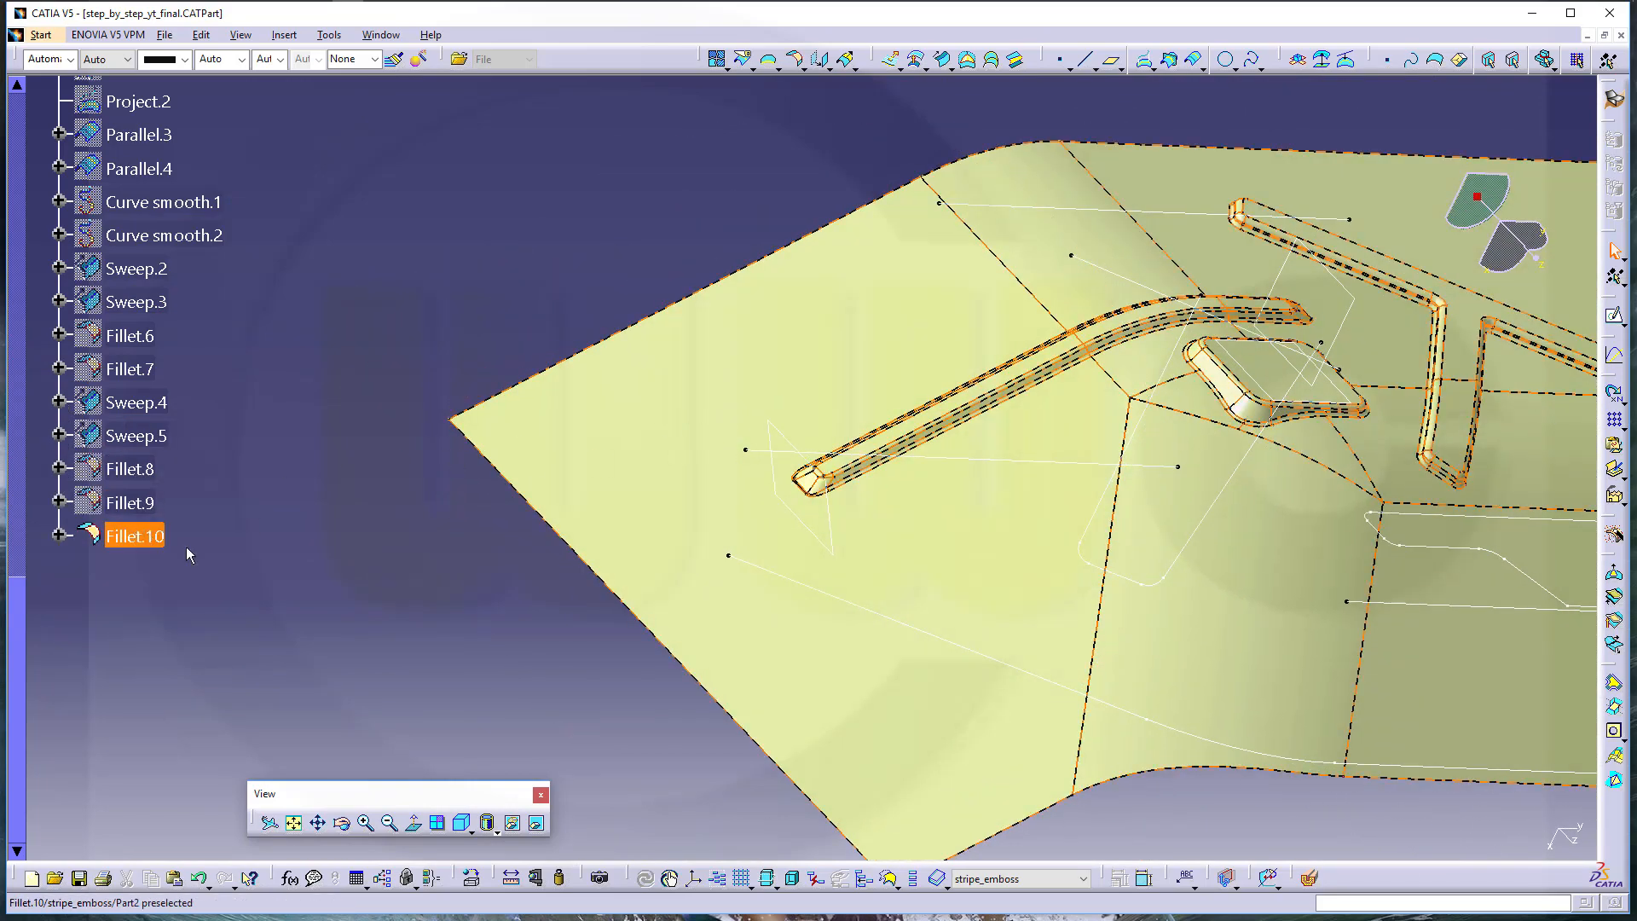
scroll(240, 530, "up", 5)
scroll(239, 520, "down", 5)
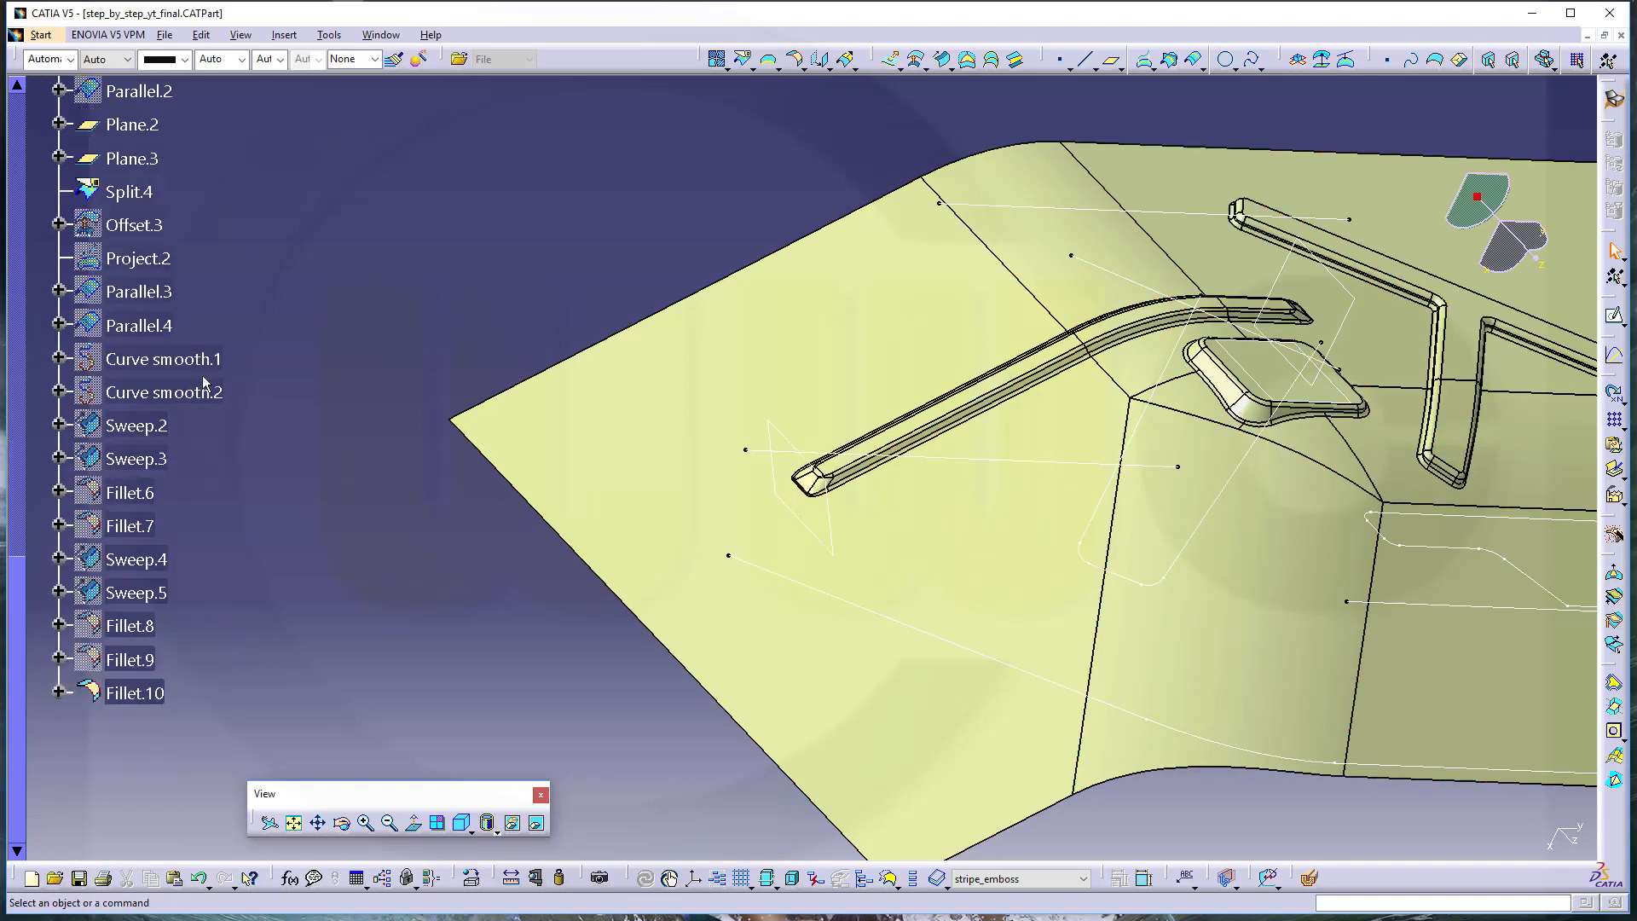
Rename the Fillet.10 feature as base_4
right_click(136, 461)
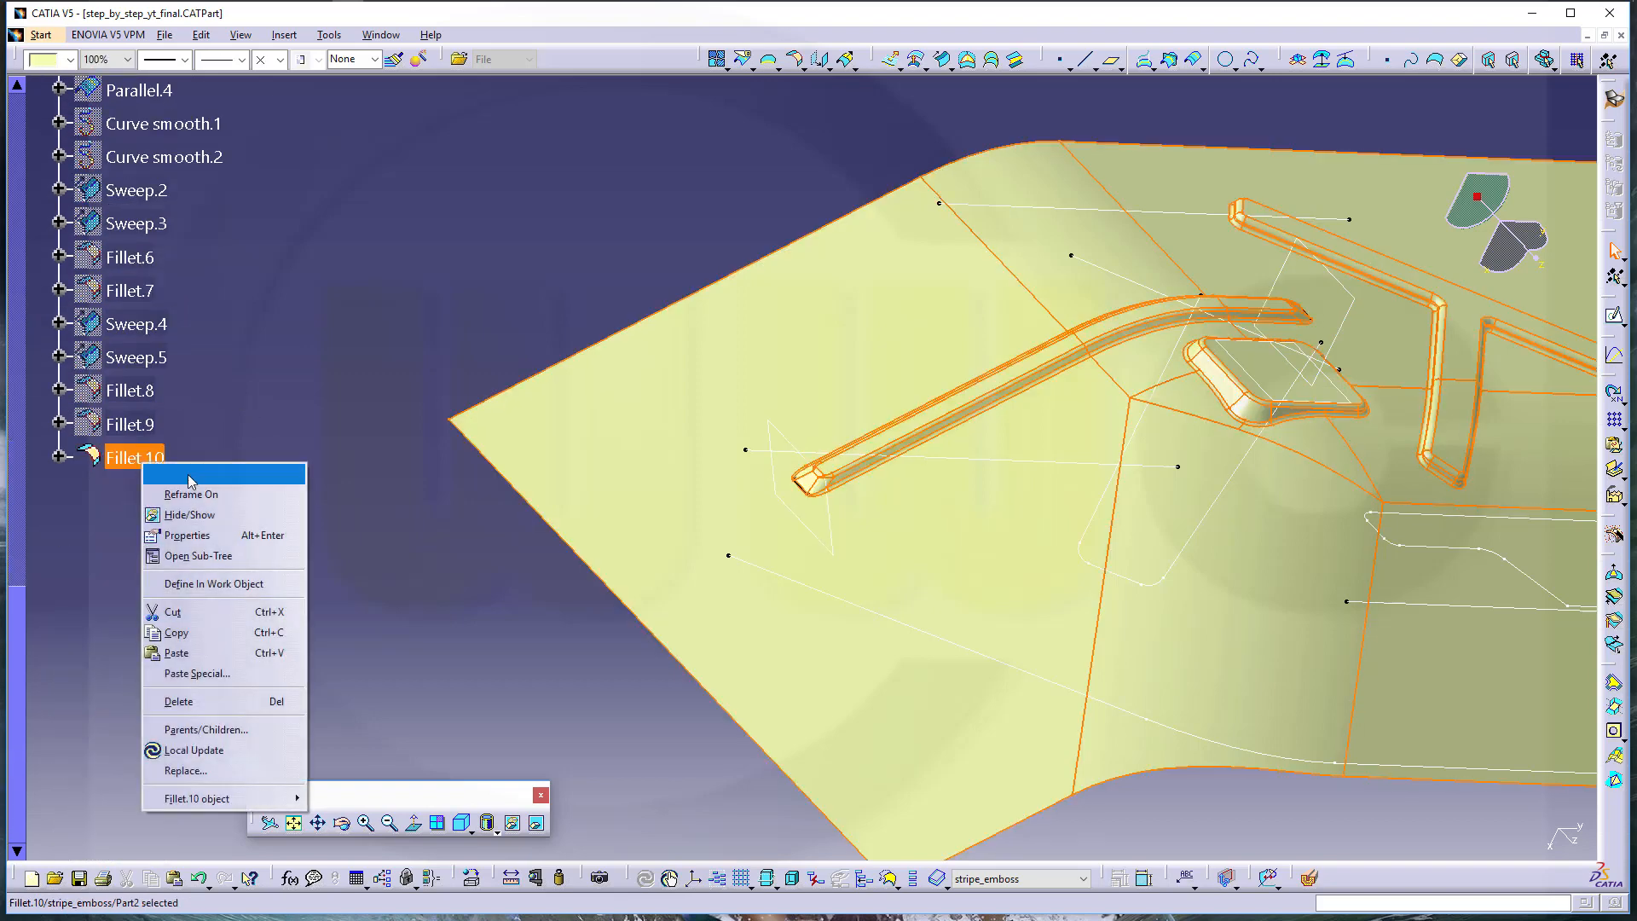
left_click(213, 535)
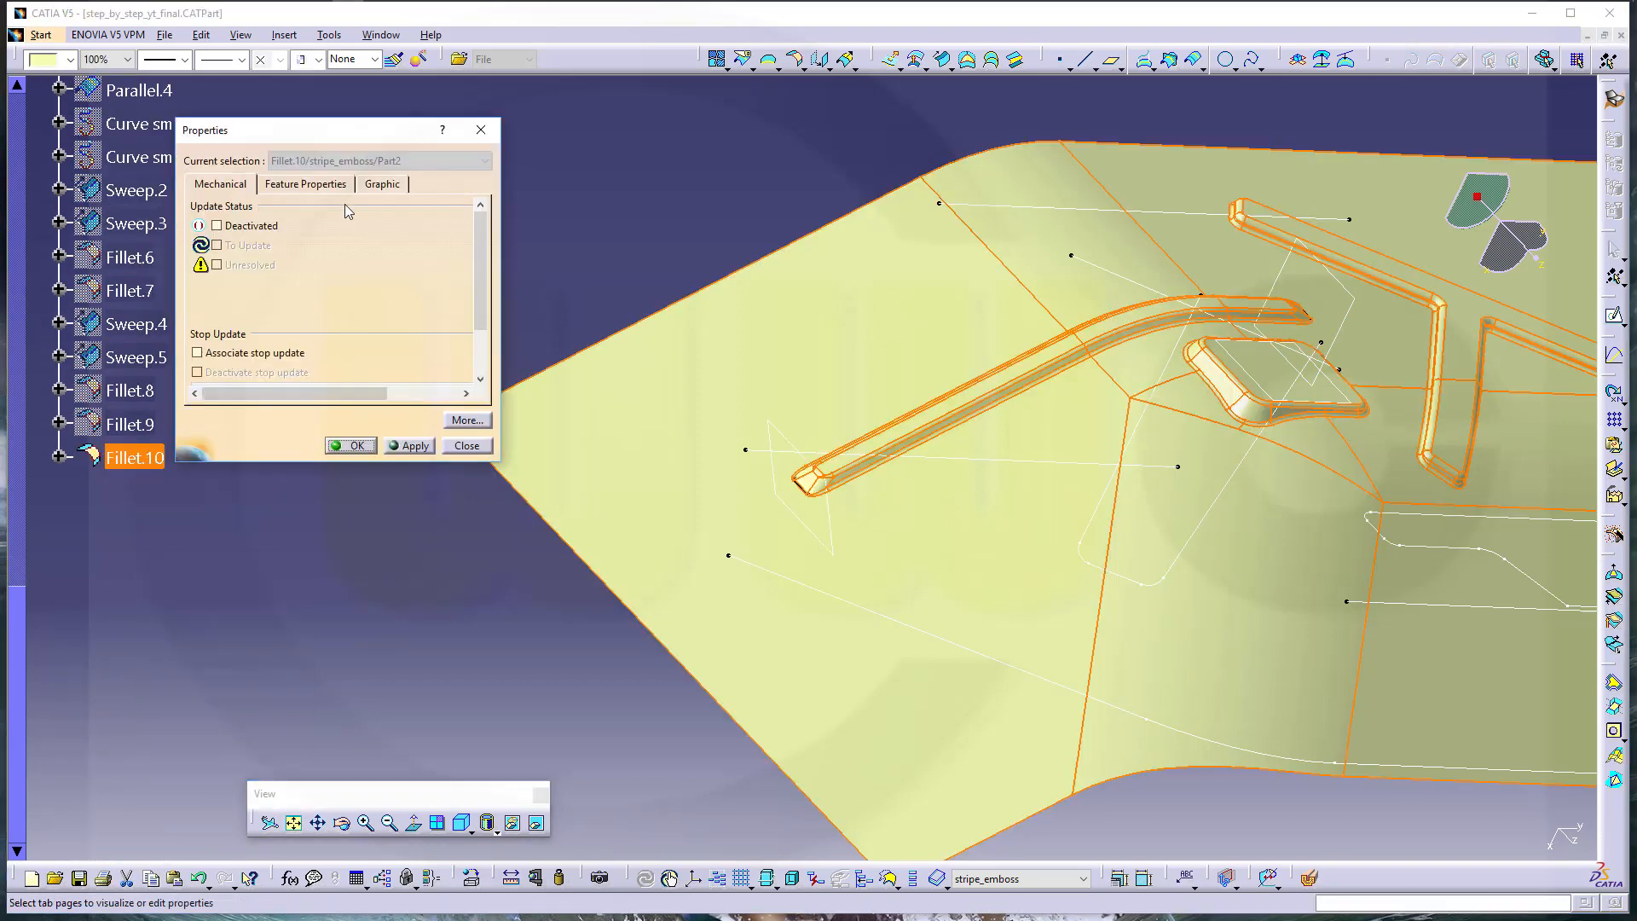
left_click(324, 184)
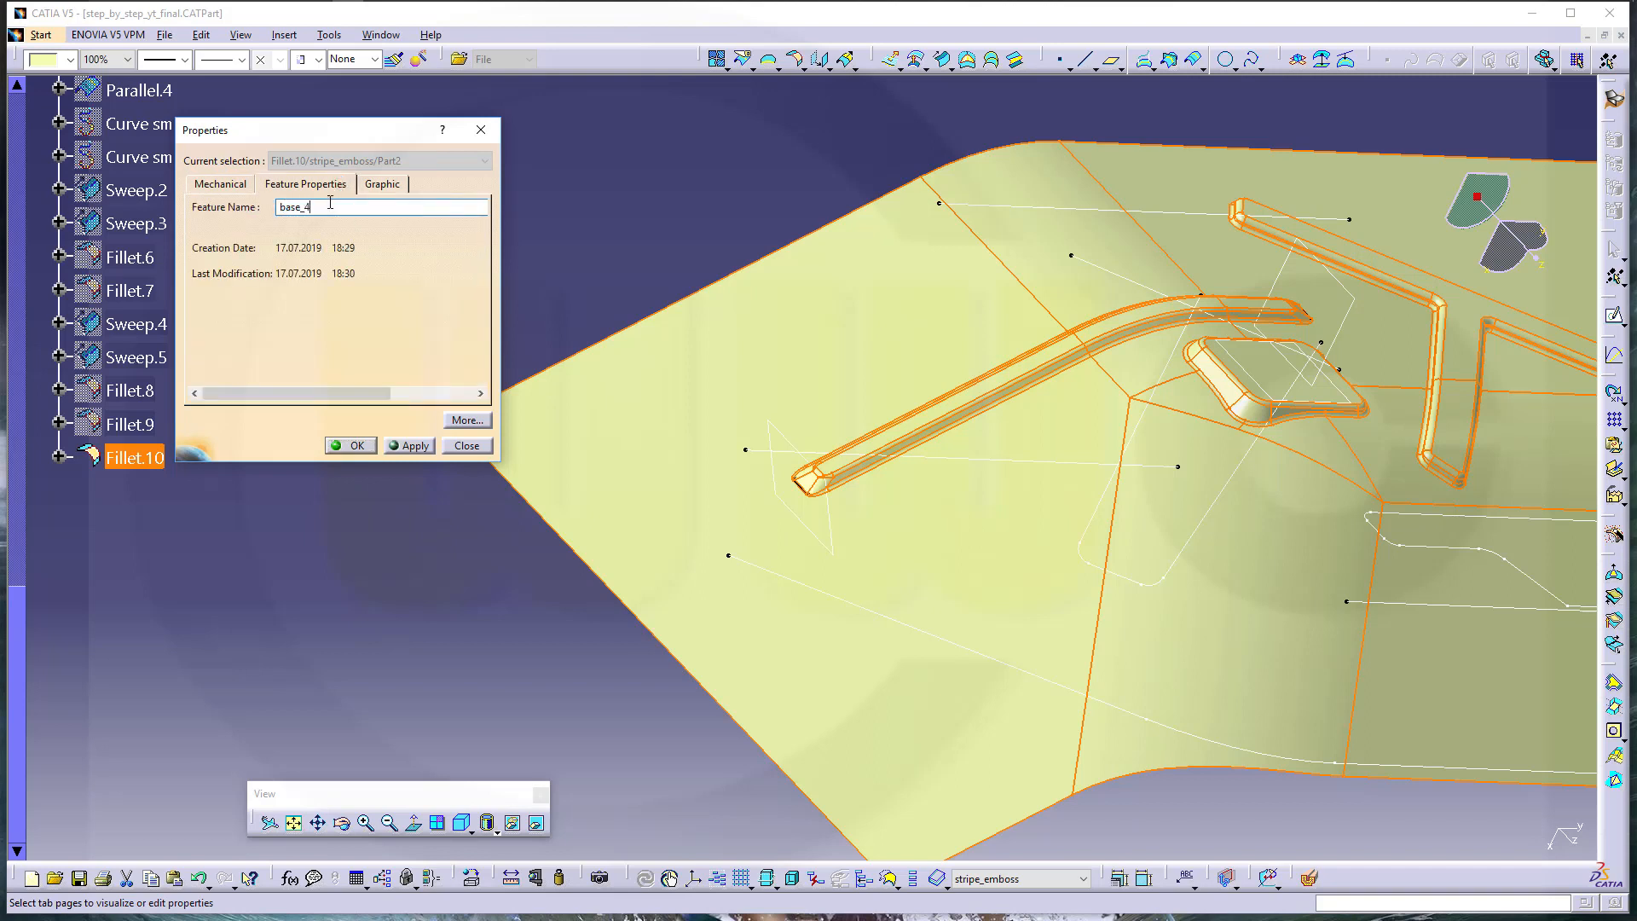
key("Return")
left_click(404, 204)
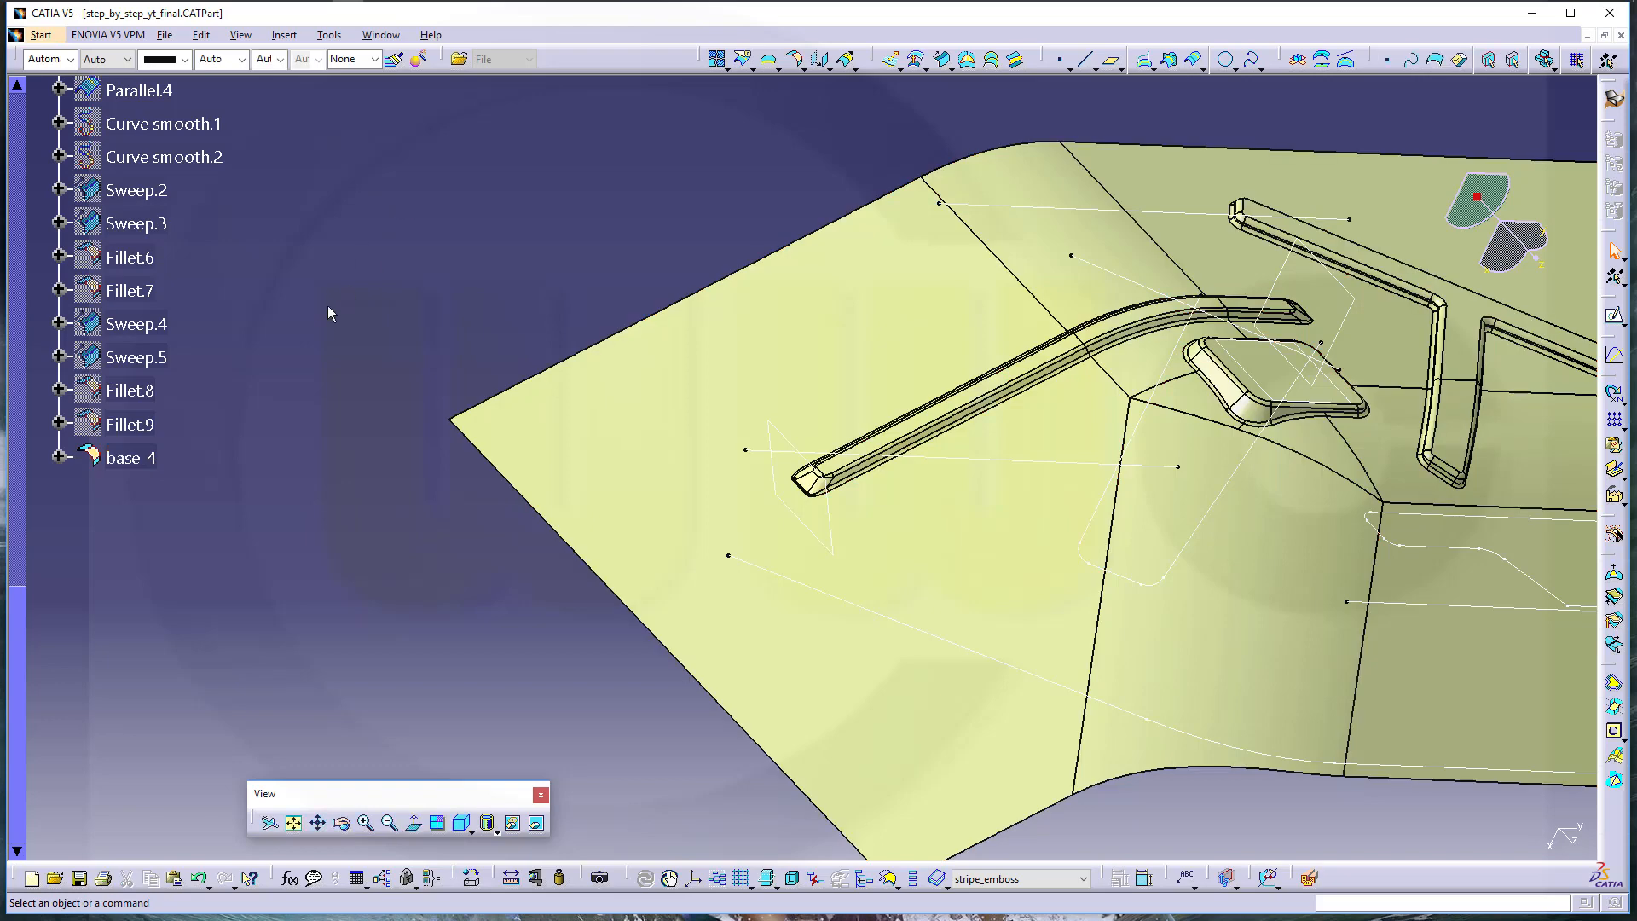
Insert a new geometrical set named tooth_emboss with Part2 as its father
middle_click_drag(530, 254, 879, 480)
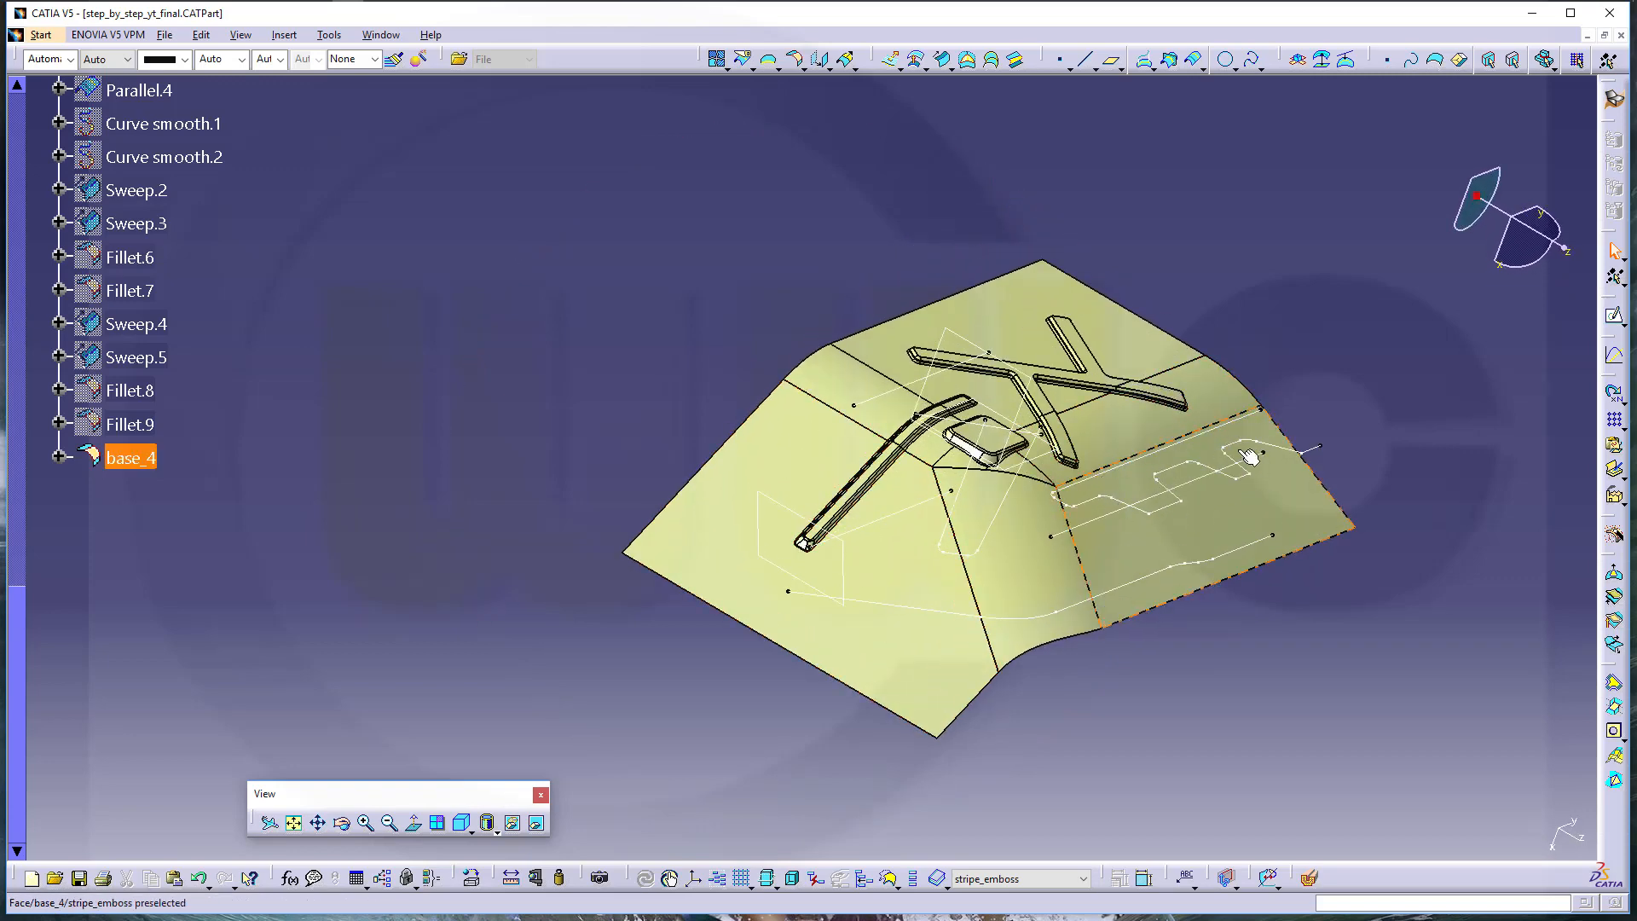
left_click(286, 36)
left_click(301, 98)
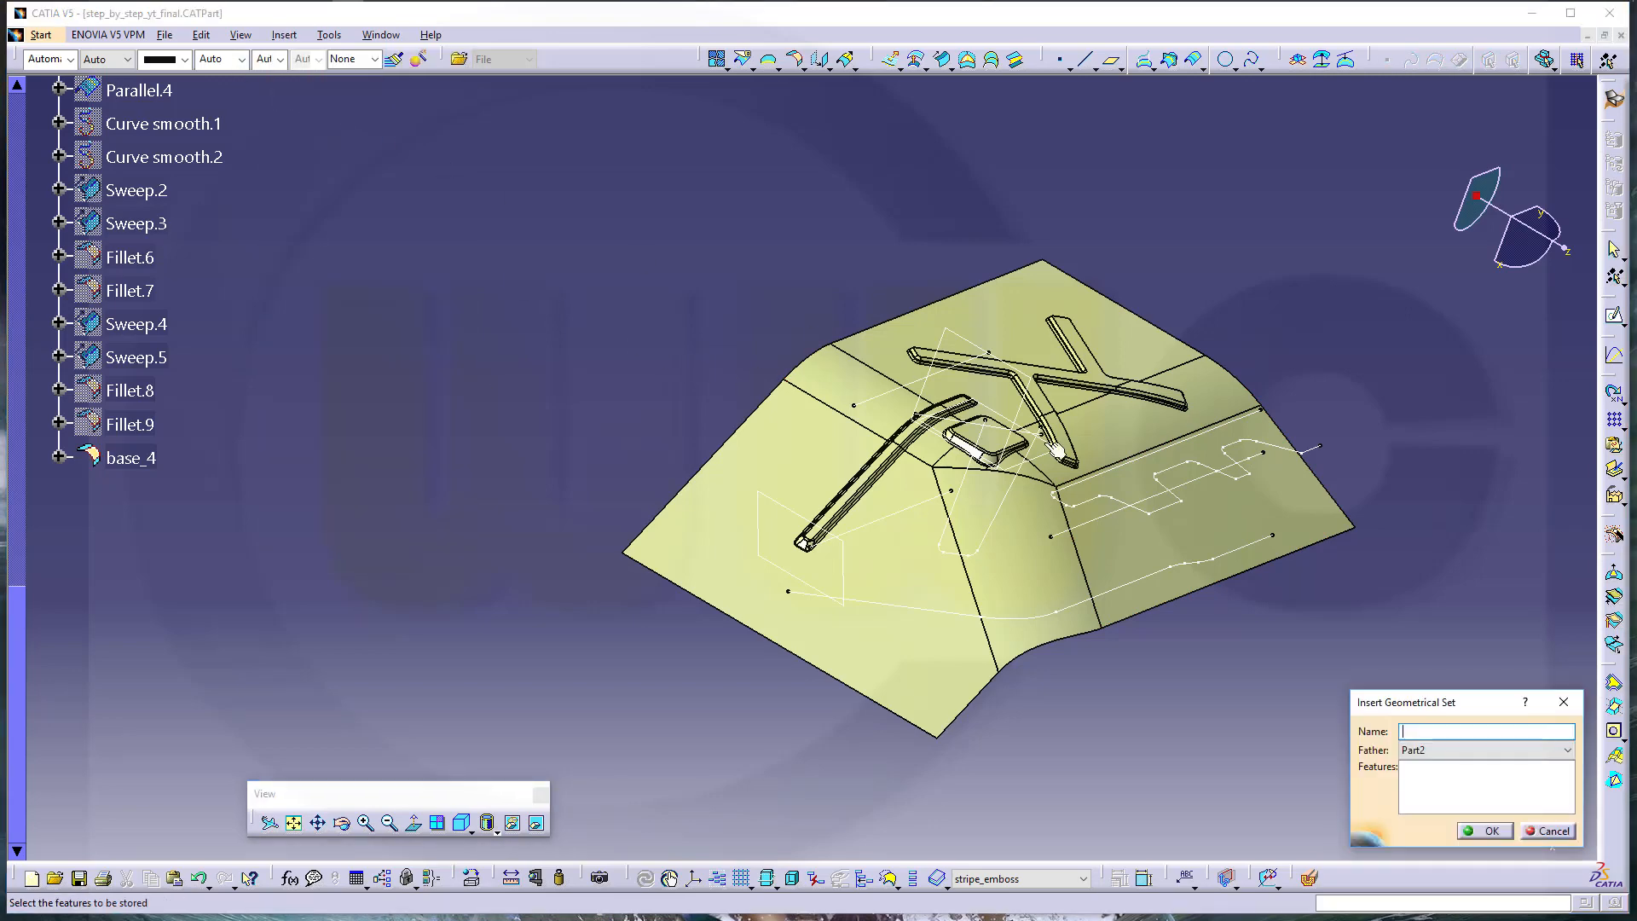
left_click(1568, 752)
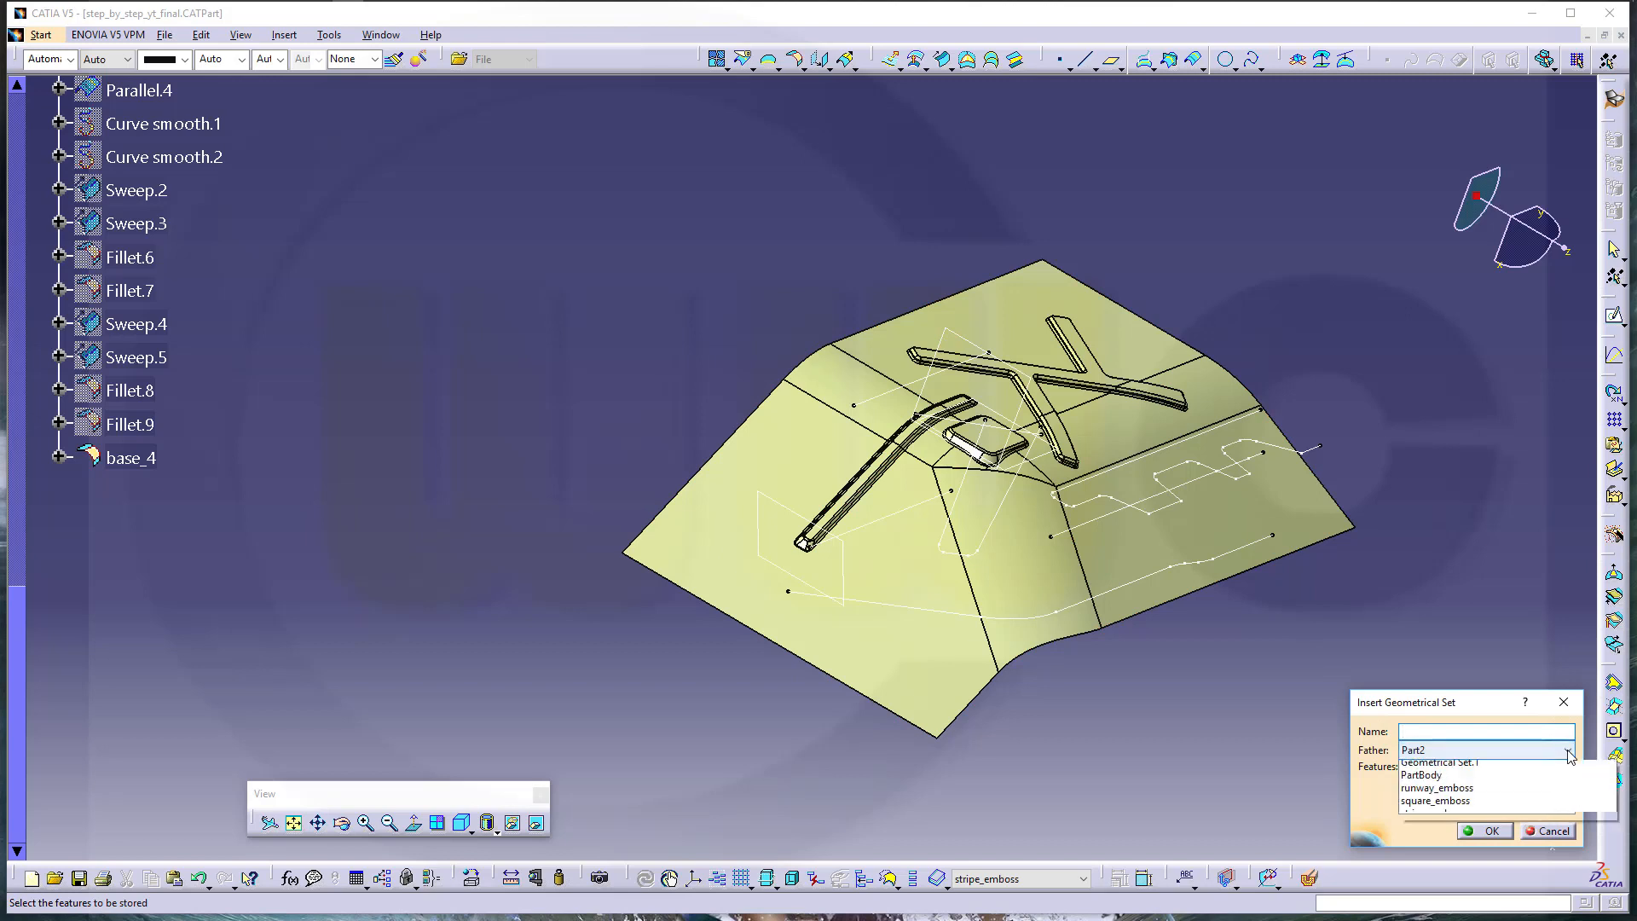
left_click(1434, 768)
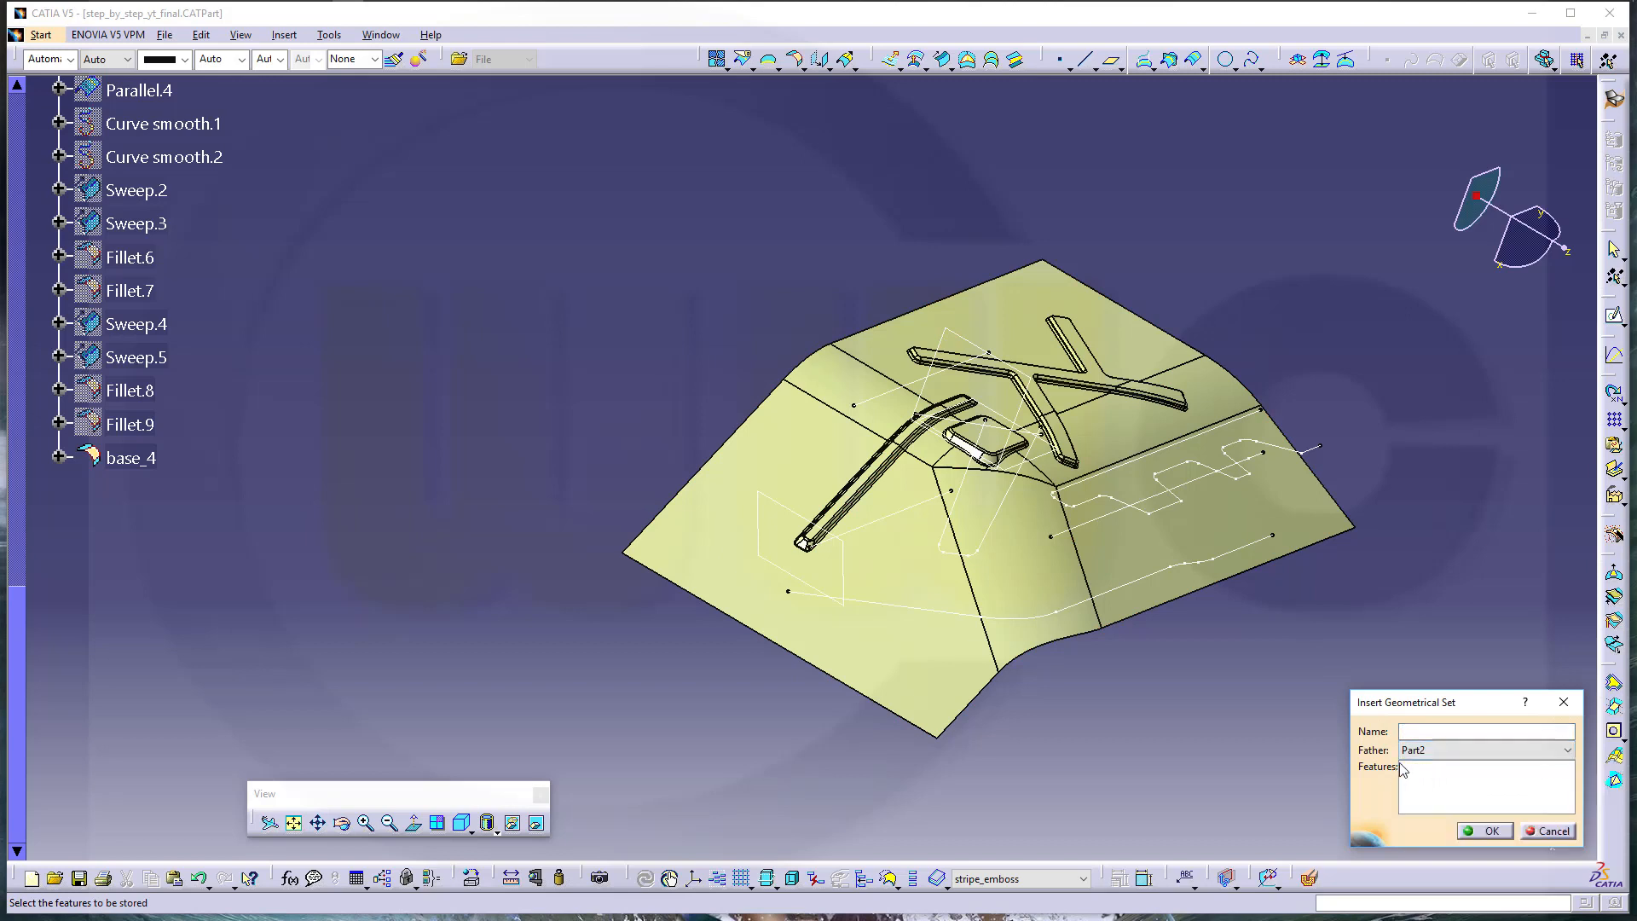
left_click(1432, 730)
key("Return")
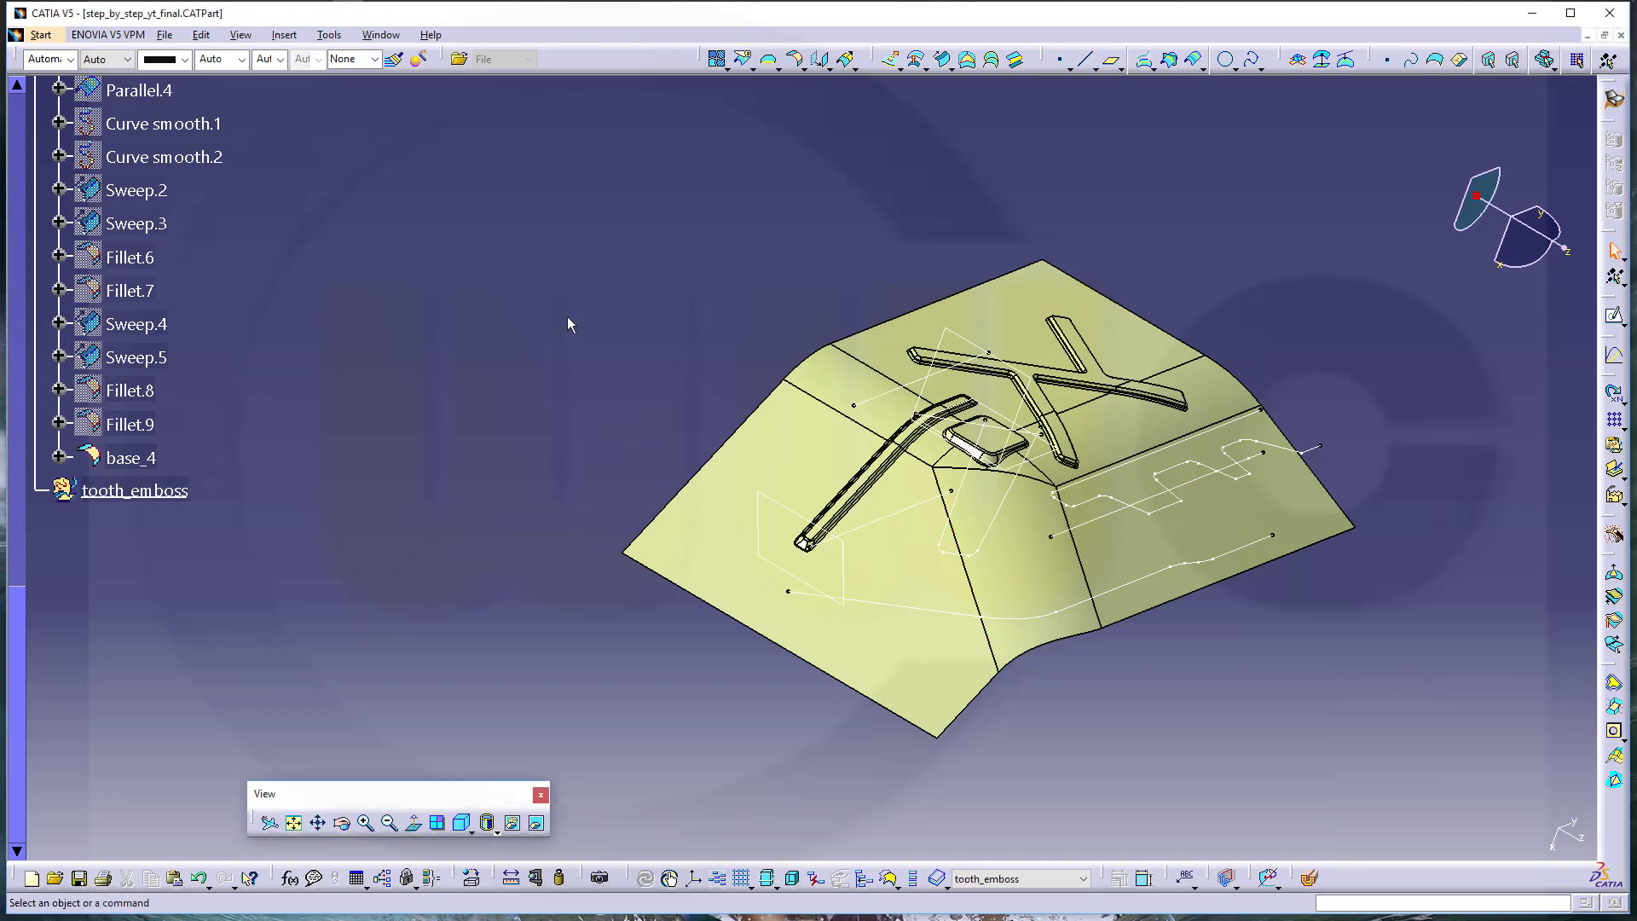
Set up an extruded surface with profile_5 as profile and the YZ plane of the absolute axis system as direction
middle_click_drag(1359, 431, 1363, 397)
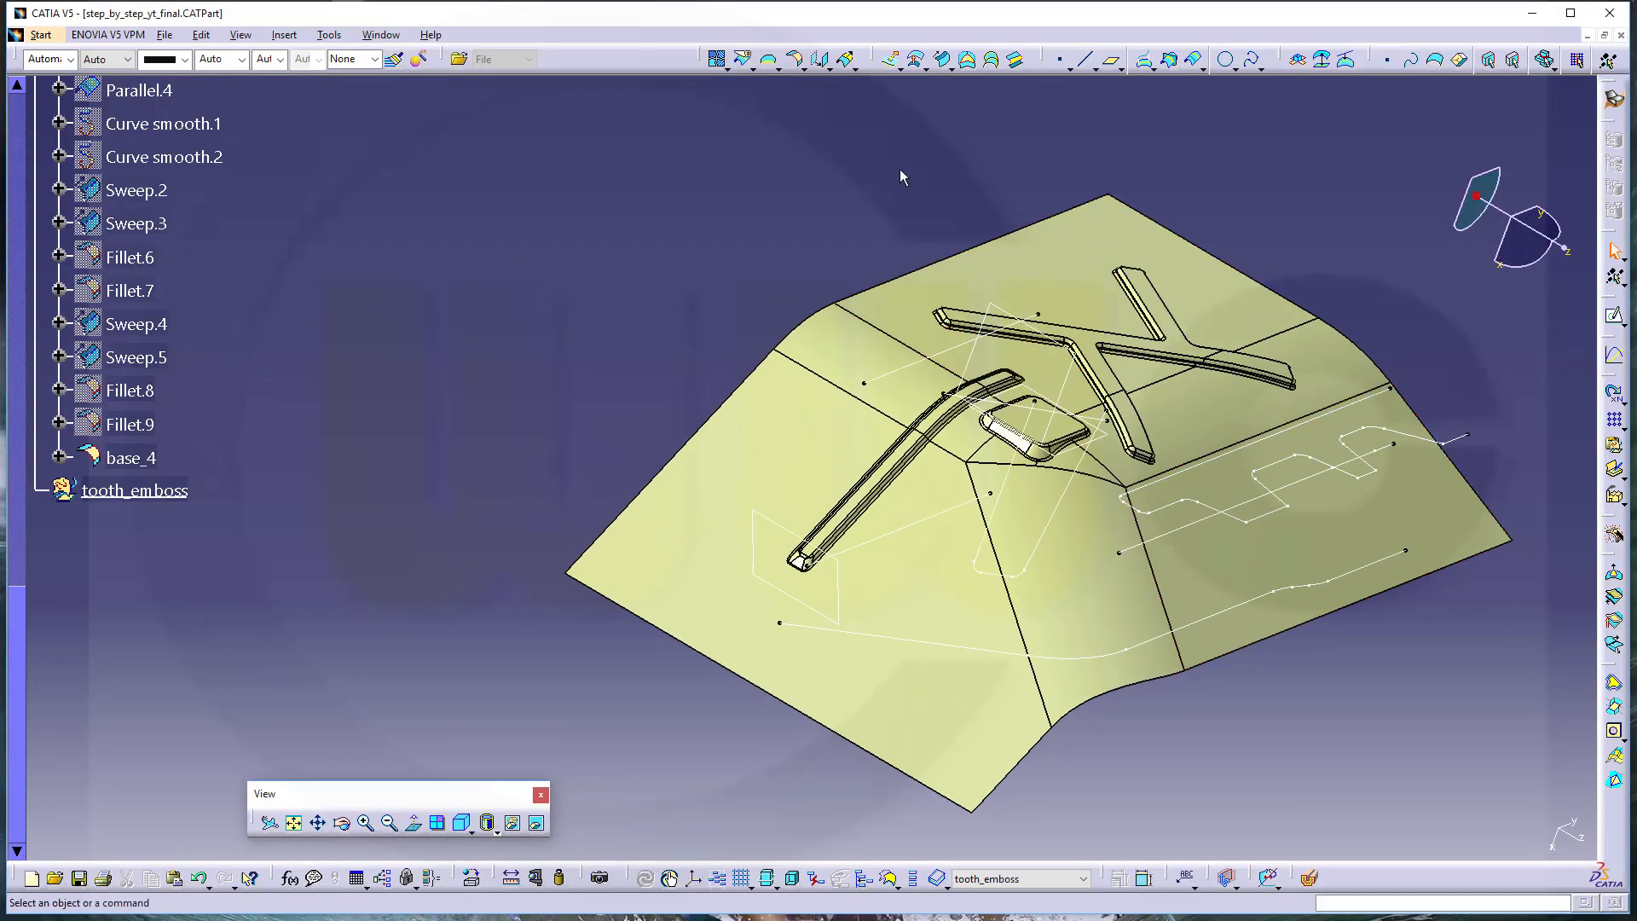
left_click(889, 59)
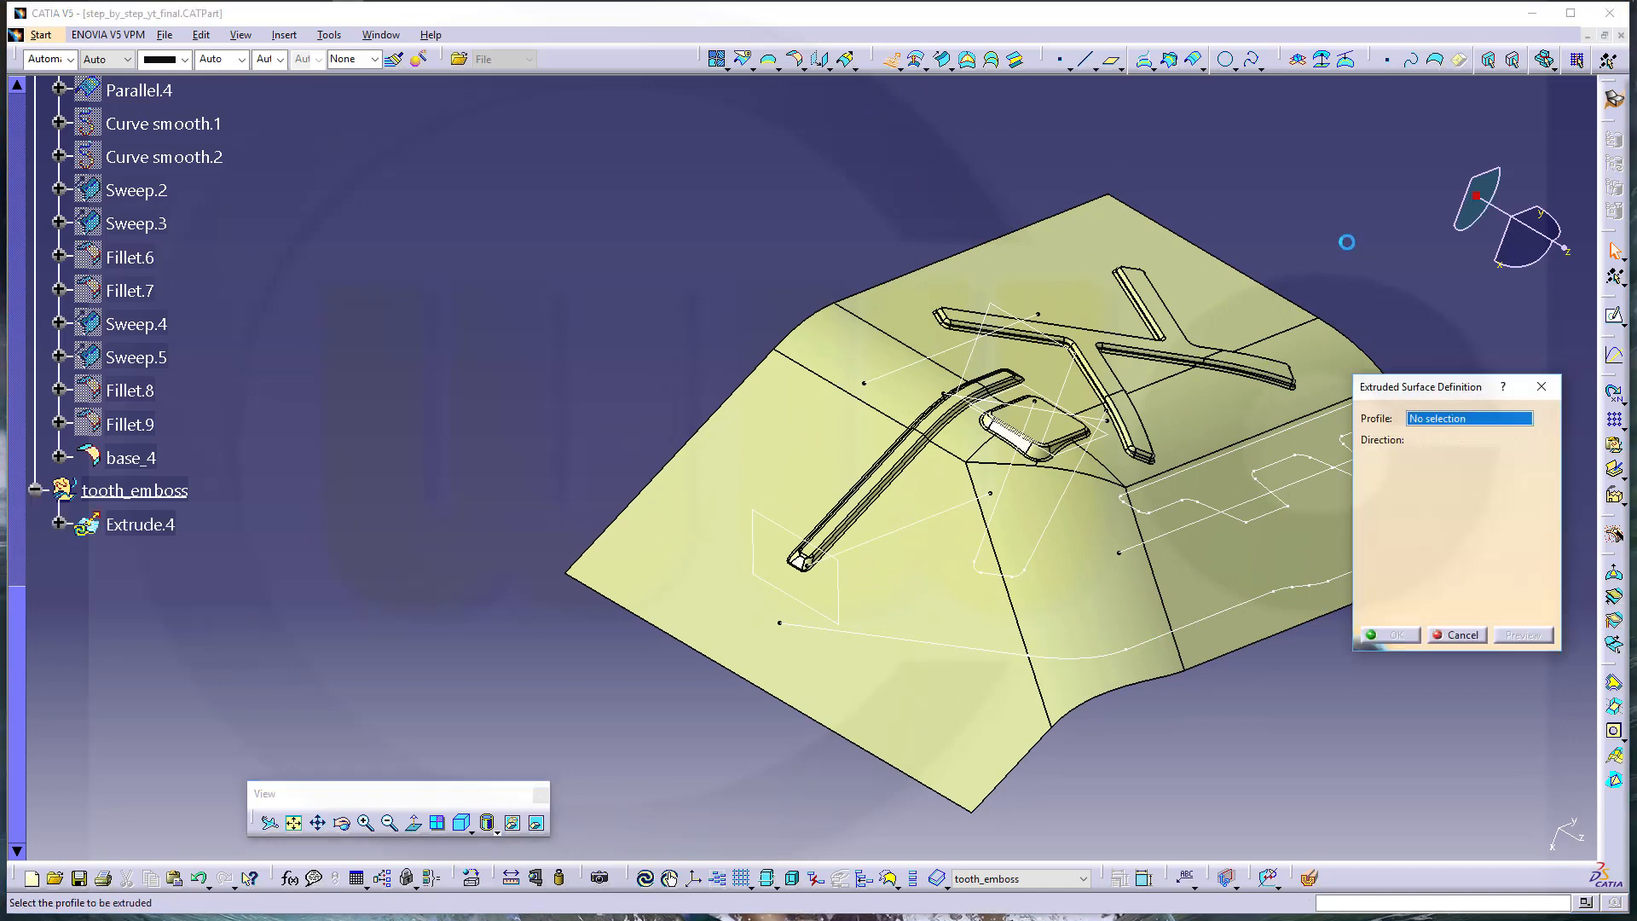
middle_click_drag(1383, 329, 1159, 307)
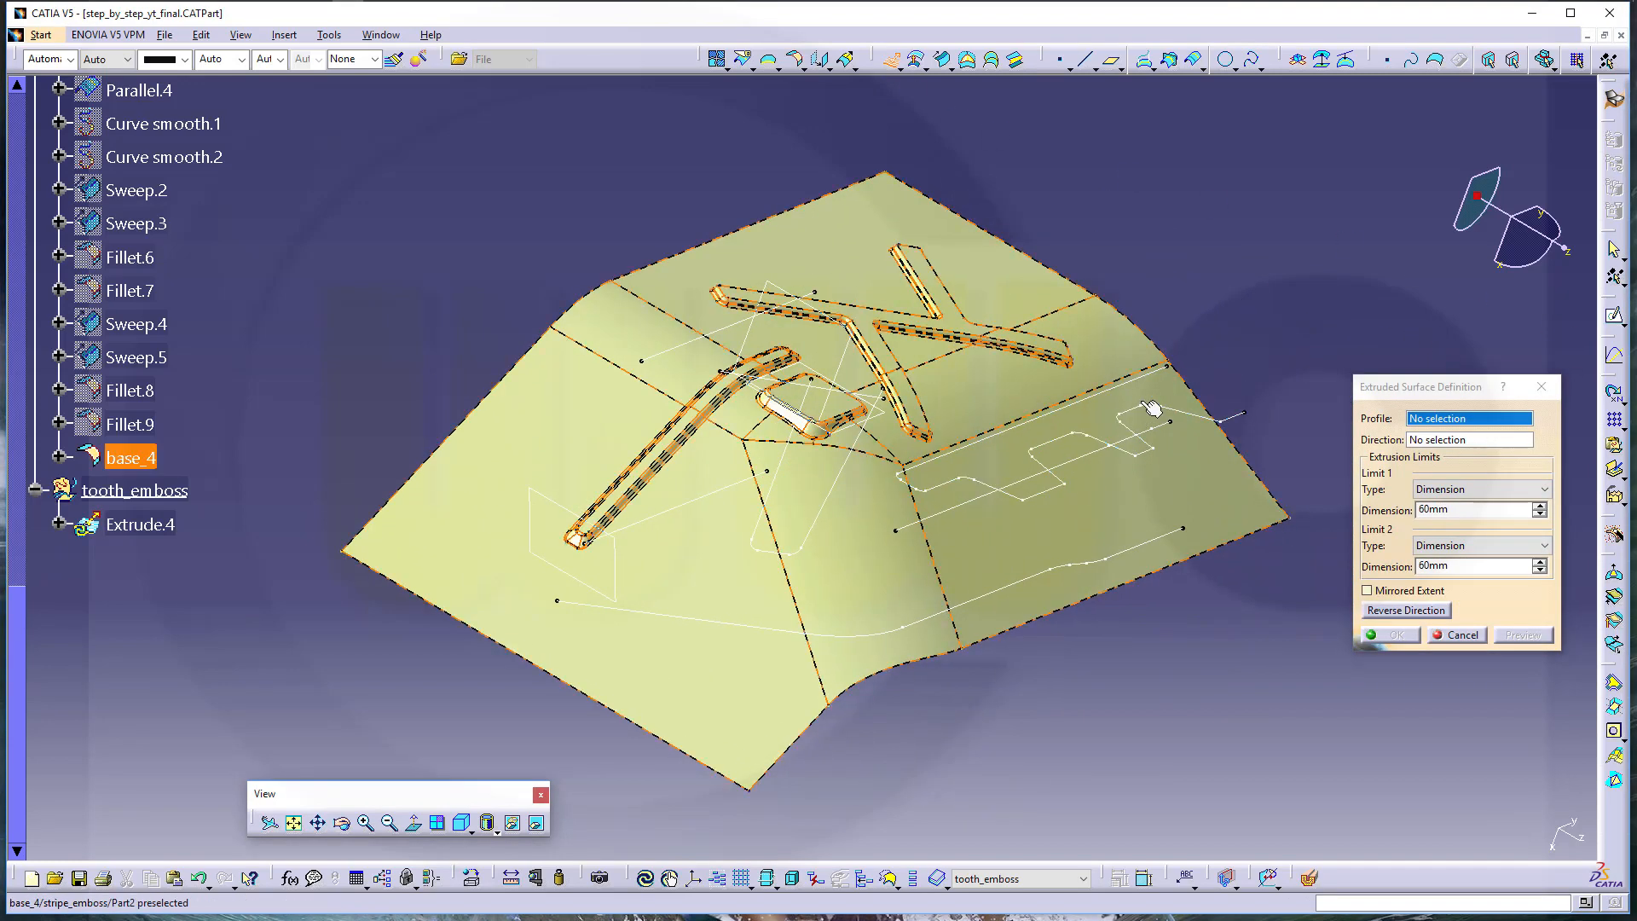
scroll(247, 230, "up", 9)
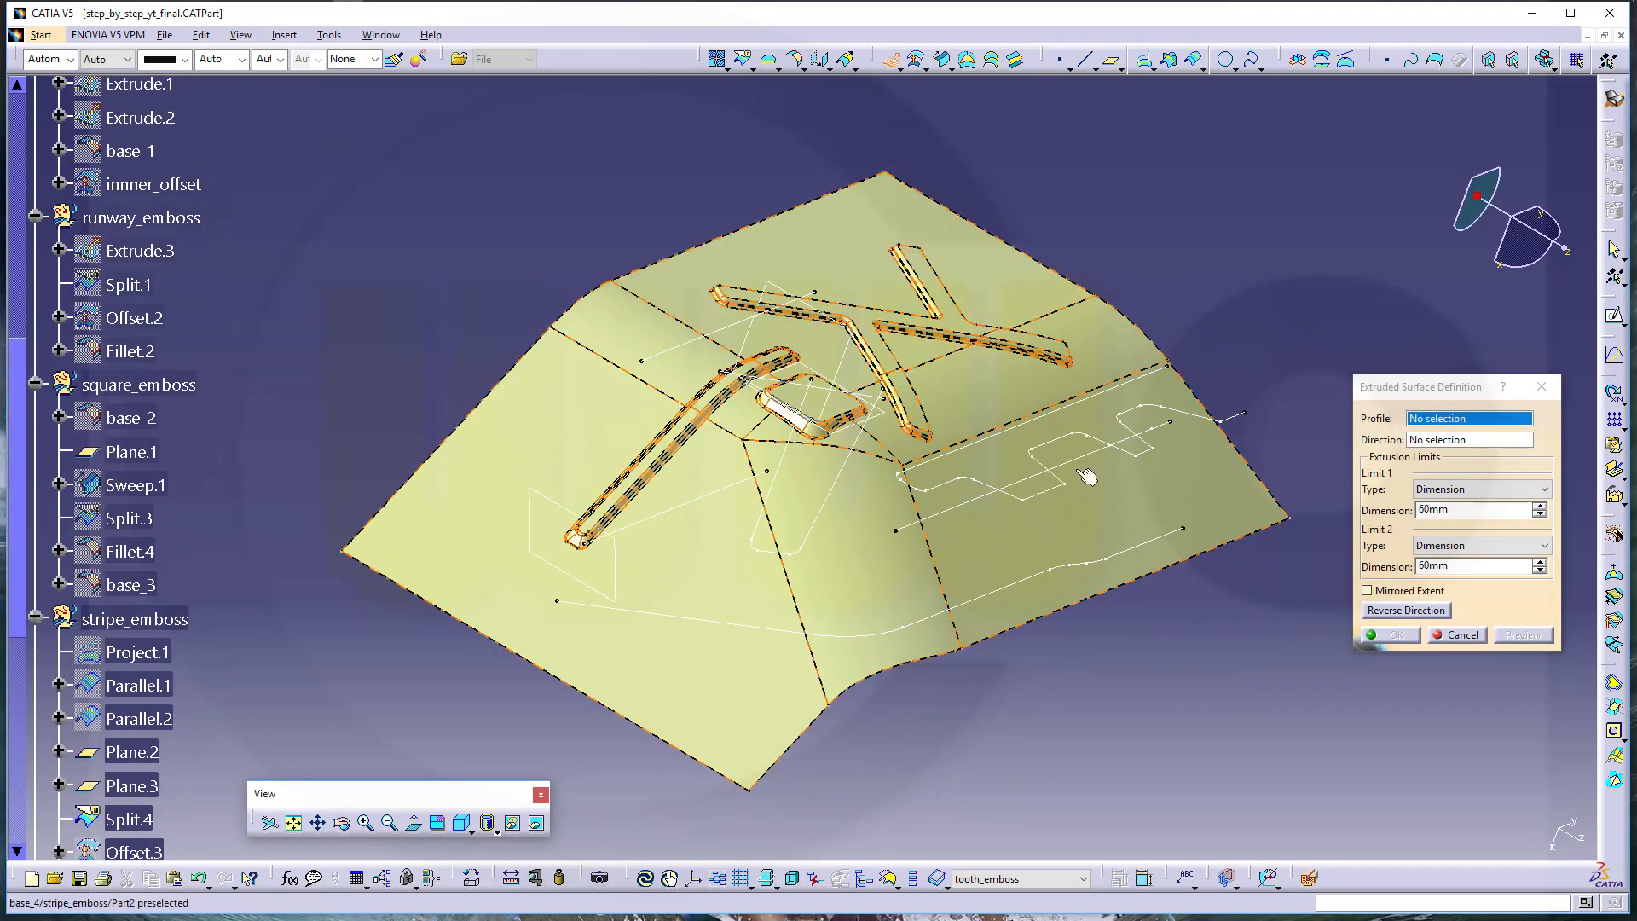
scroll(471, 291, "up", 5)
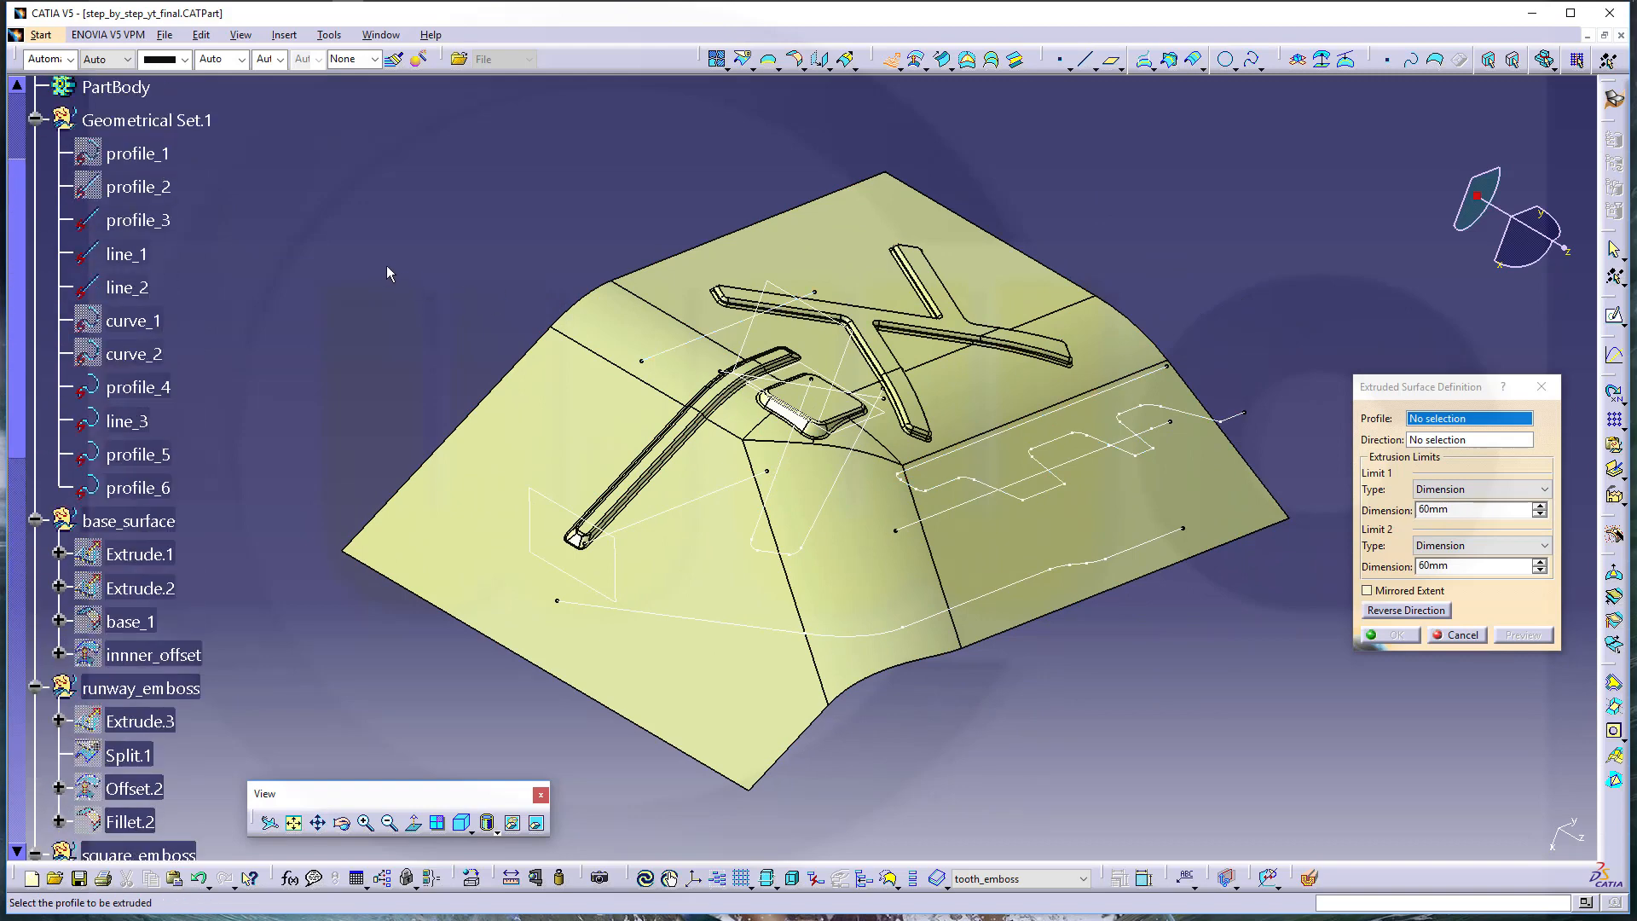
left_click(162, 457)
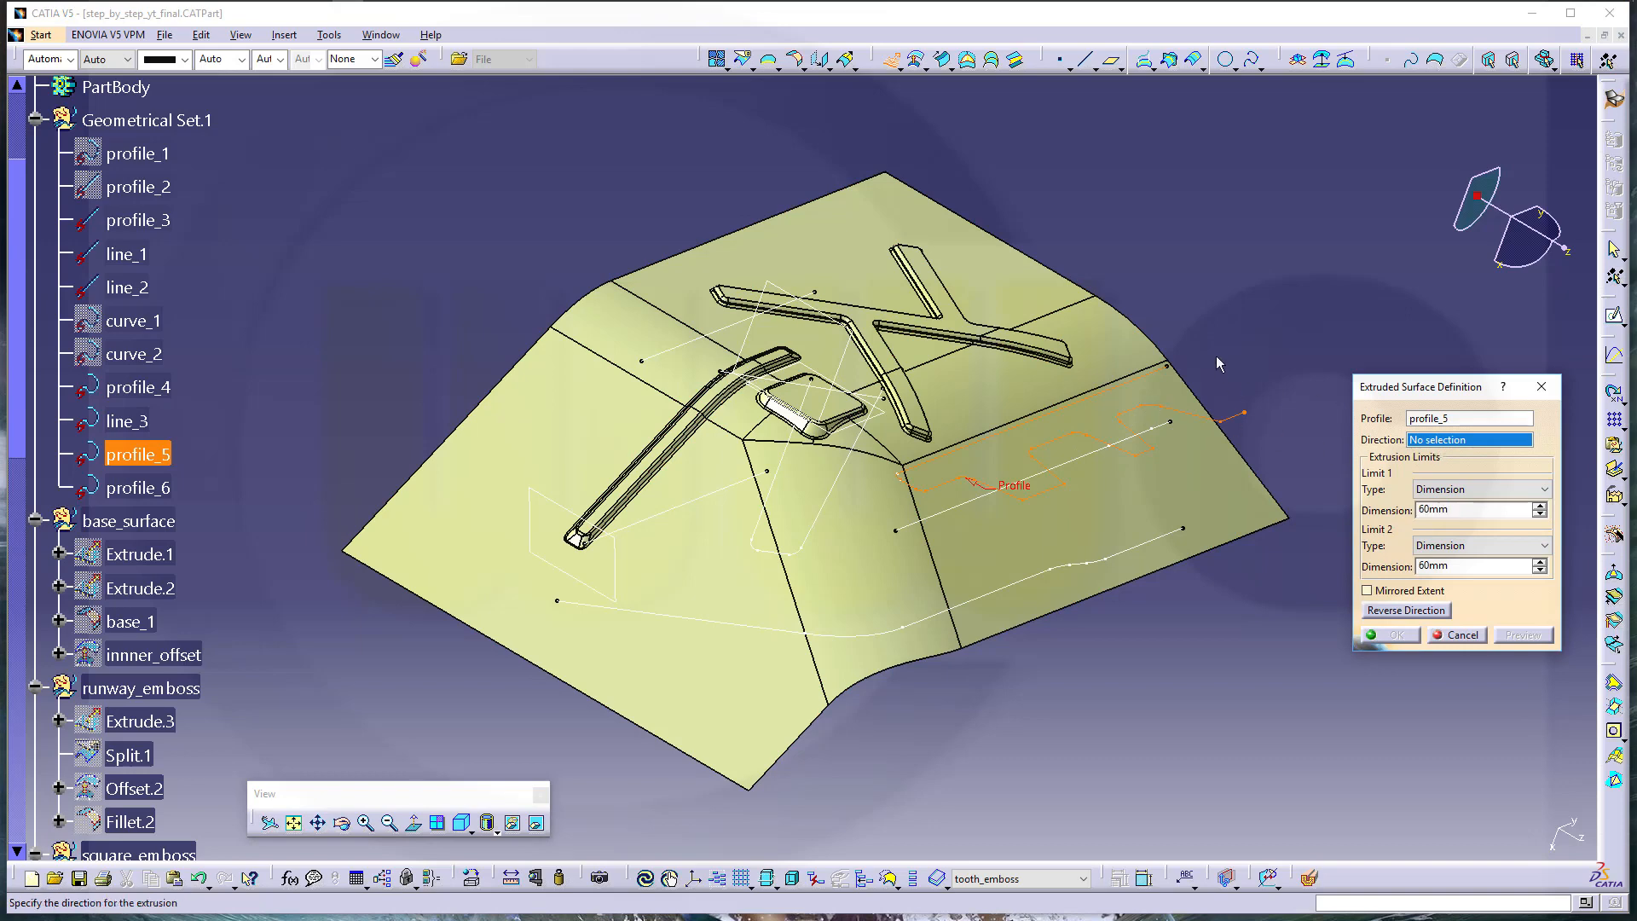
middle_click_drag(1216, 355, 1104, 272)
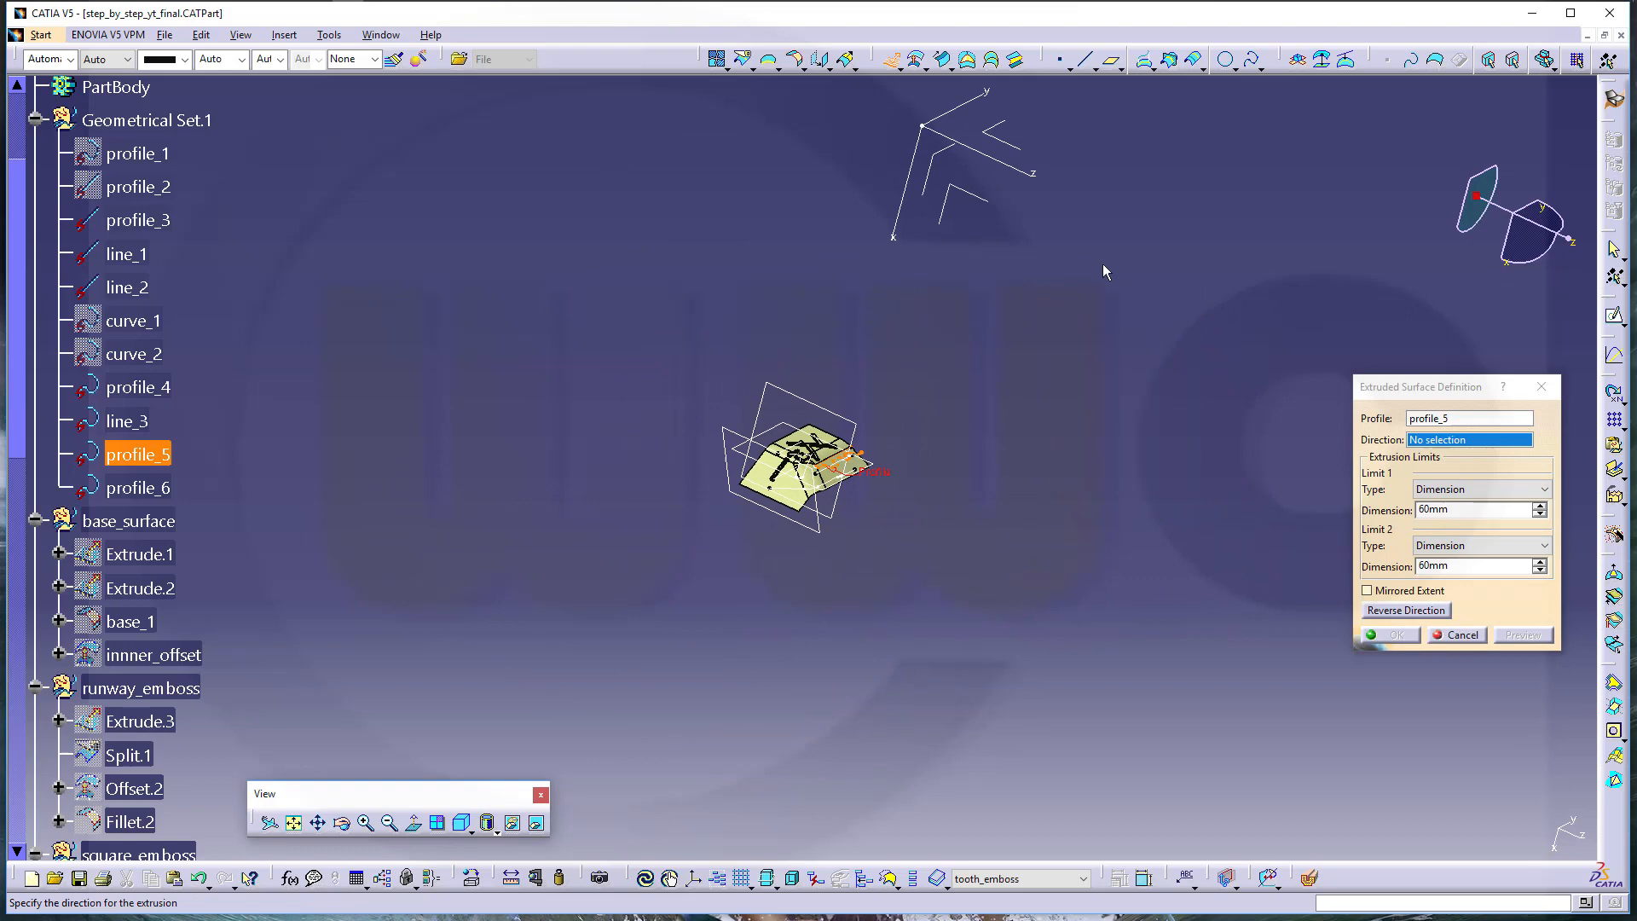
left_click(1002, 137)
middle_click_drag(985, 433, 989, 314)
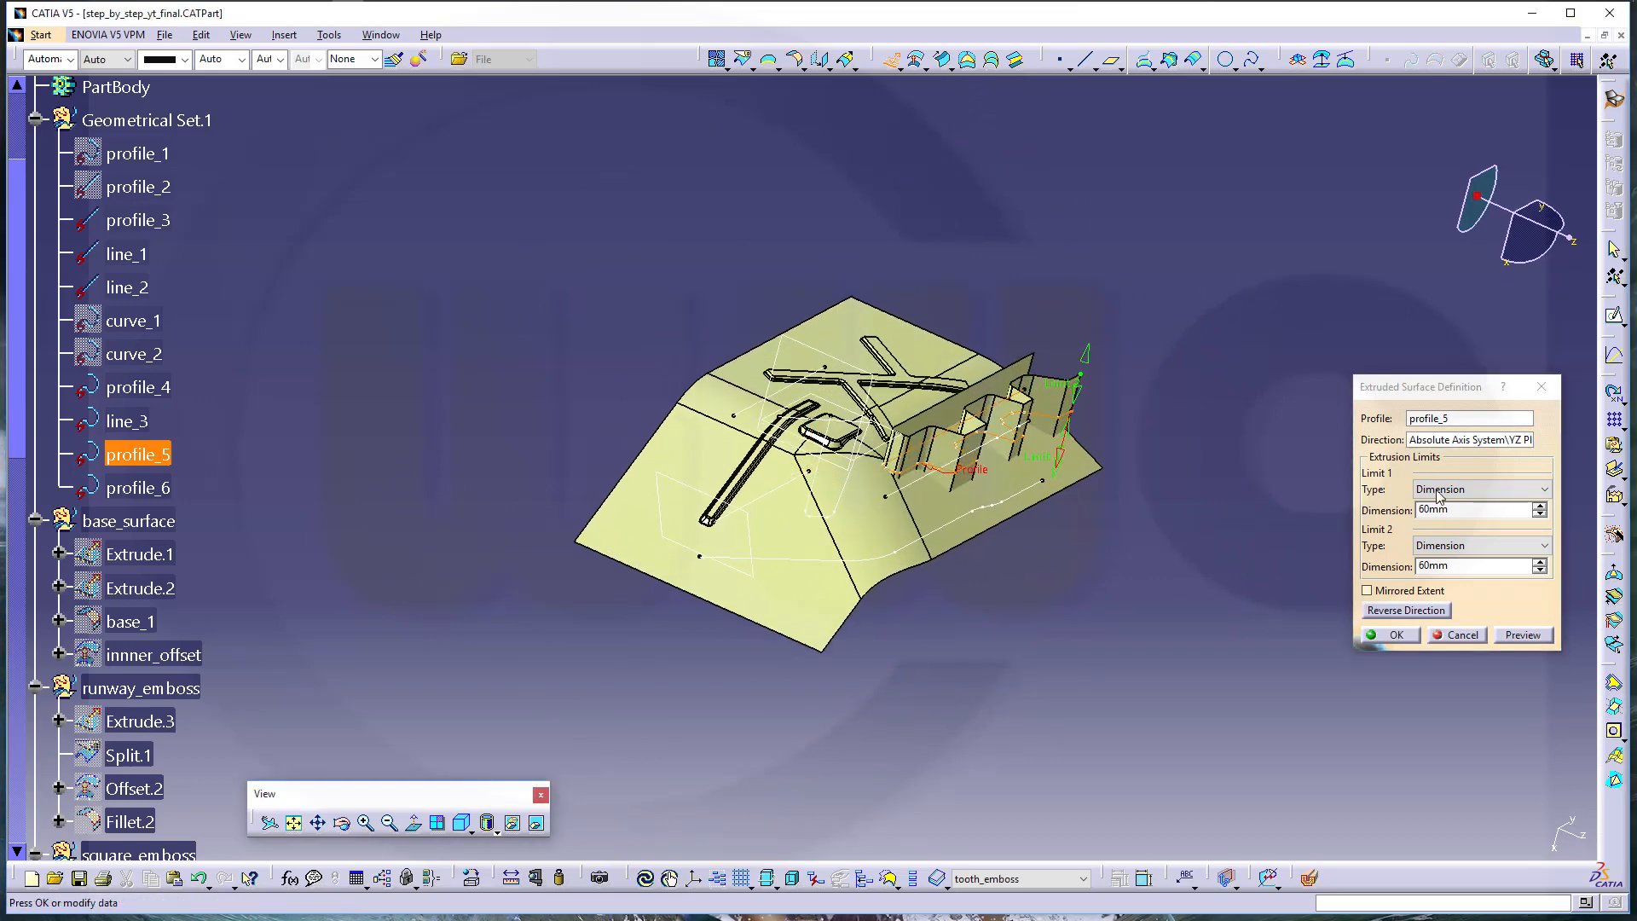
Set the extrusion limits to 100 mm for Limit 1 and 50 mm for Limit 2, and create the tooth wall surface
left_click(1433, 566)
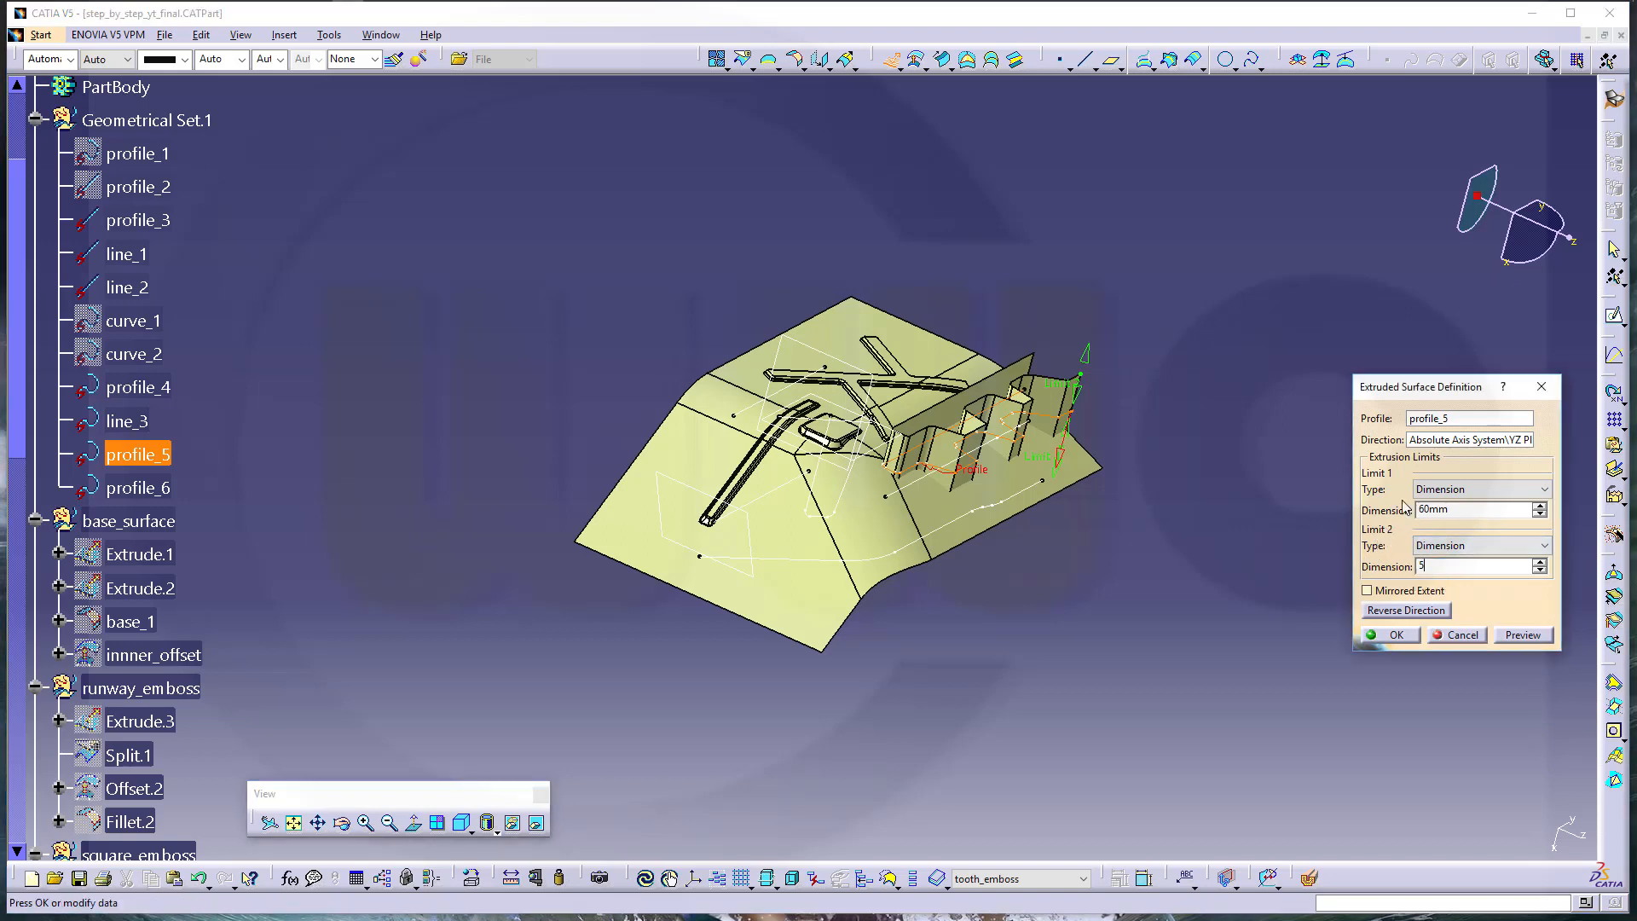
left_click(1449, 509)
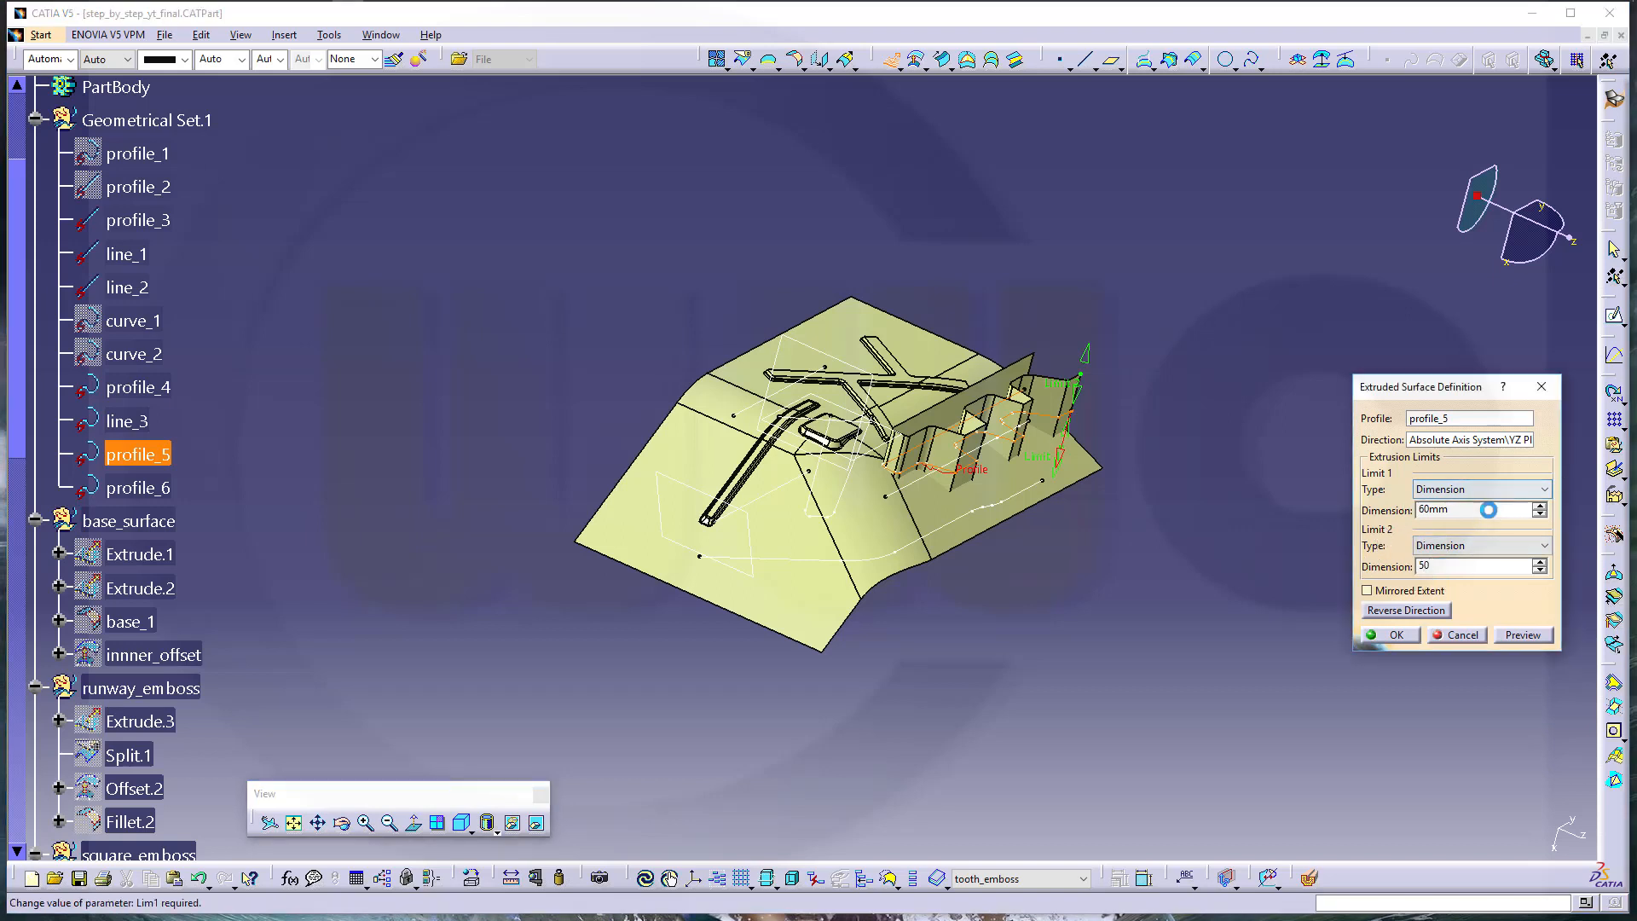
type("100")
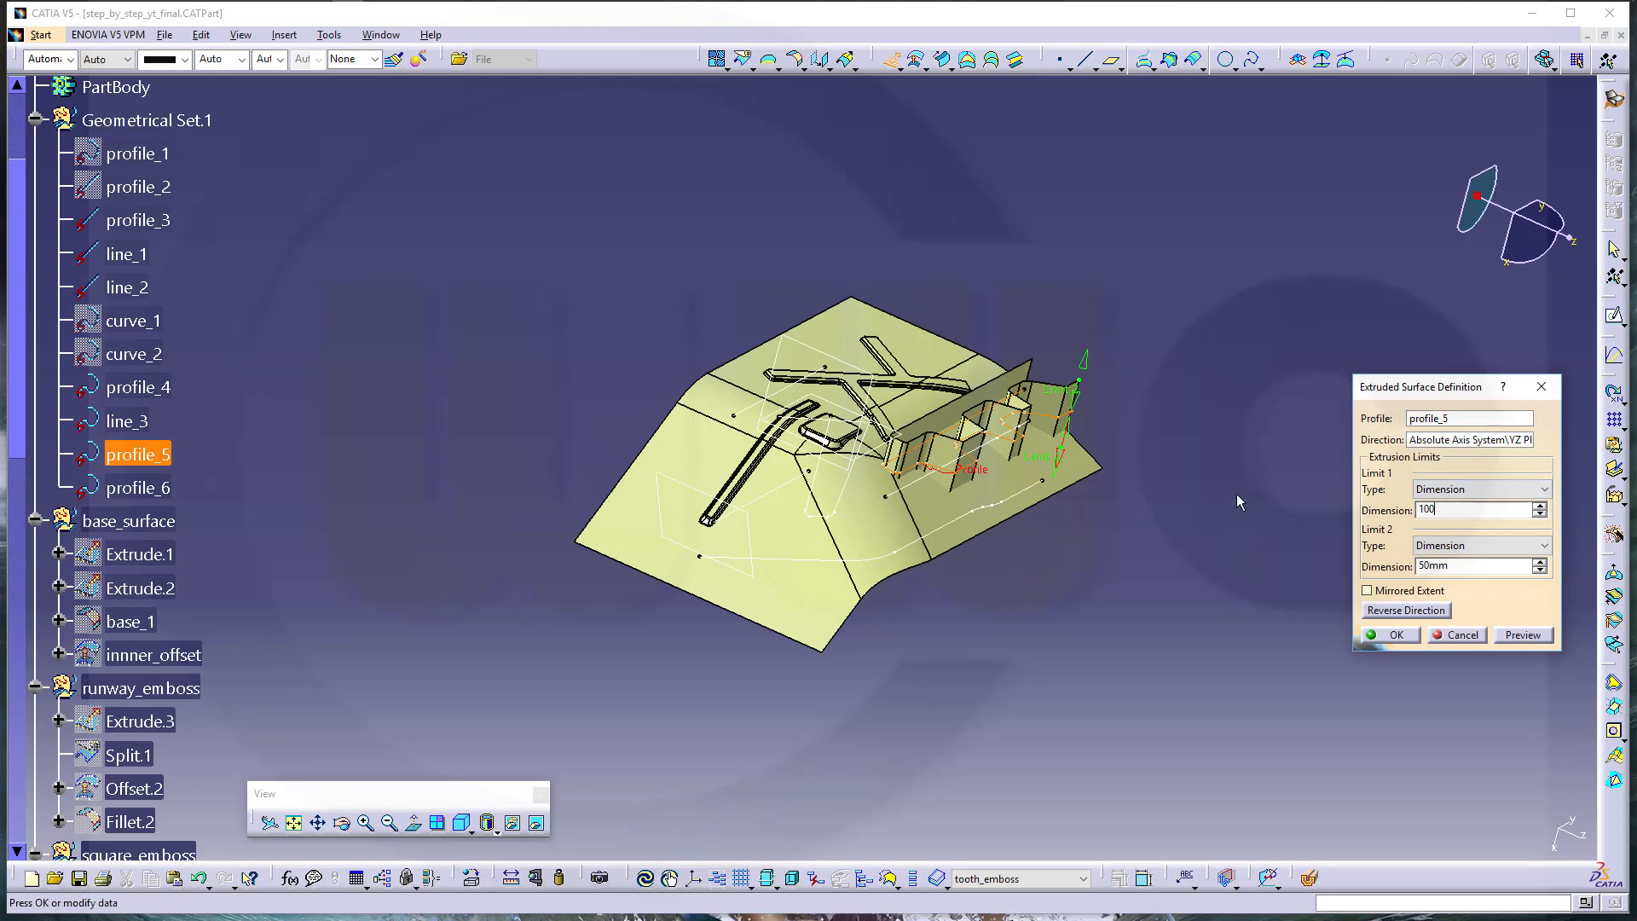
key("Return")
middle_click_drag(1107, 556, 1084, 488)
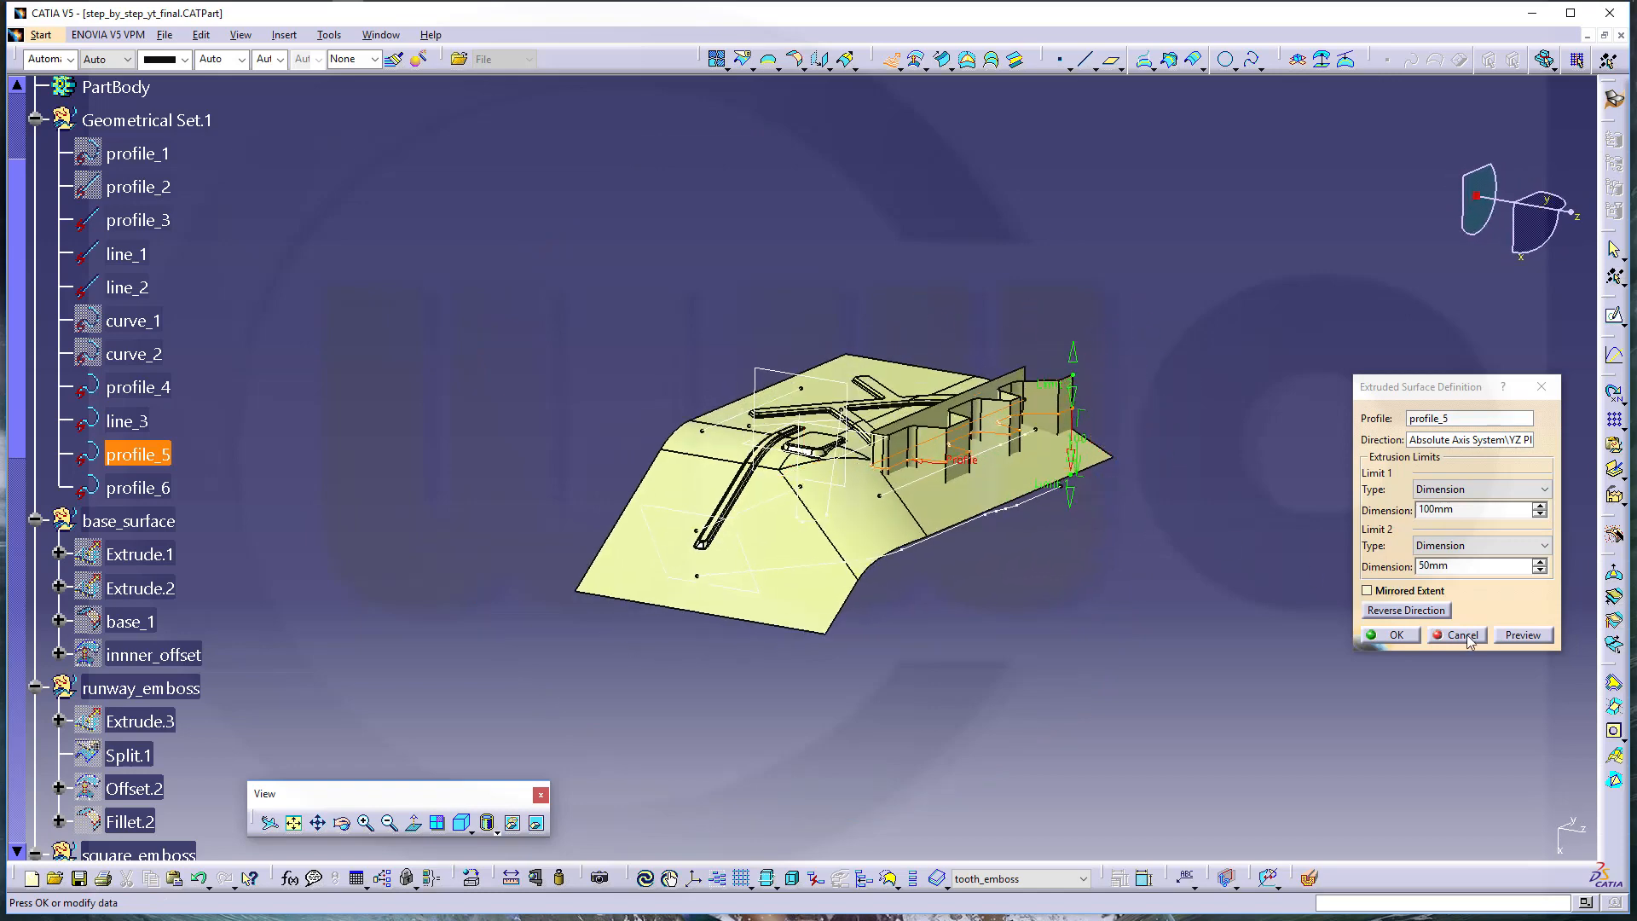
left_click(1396, 635)
middle_click_drag(1089, 548, 885, 581)
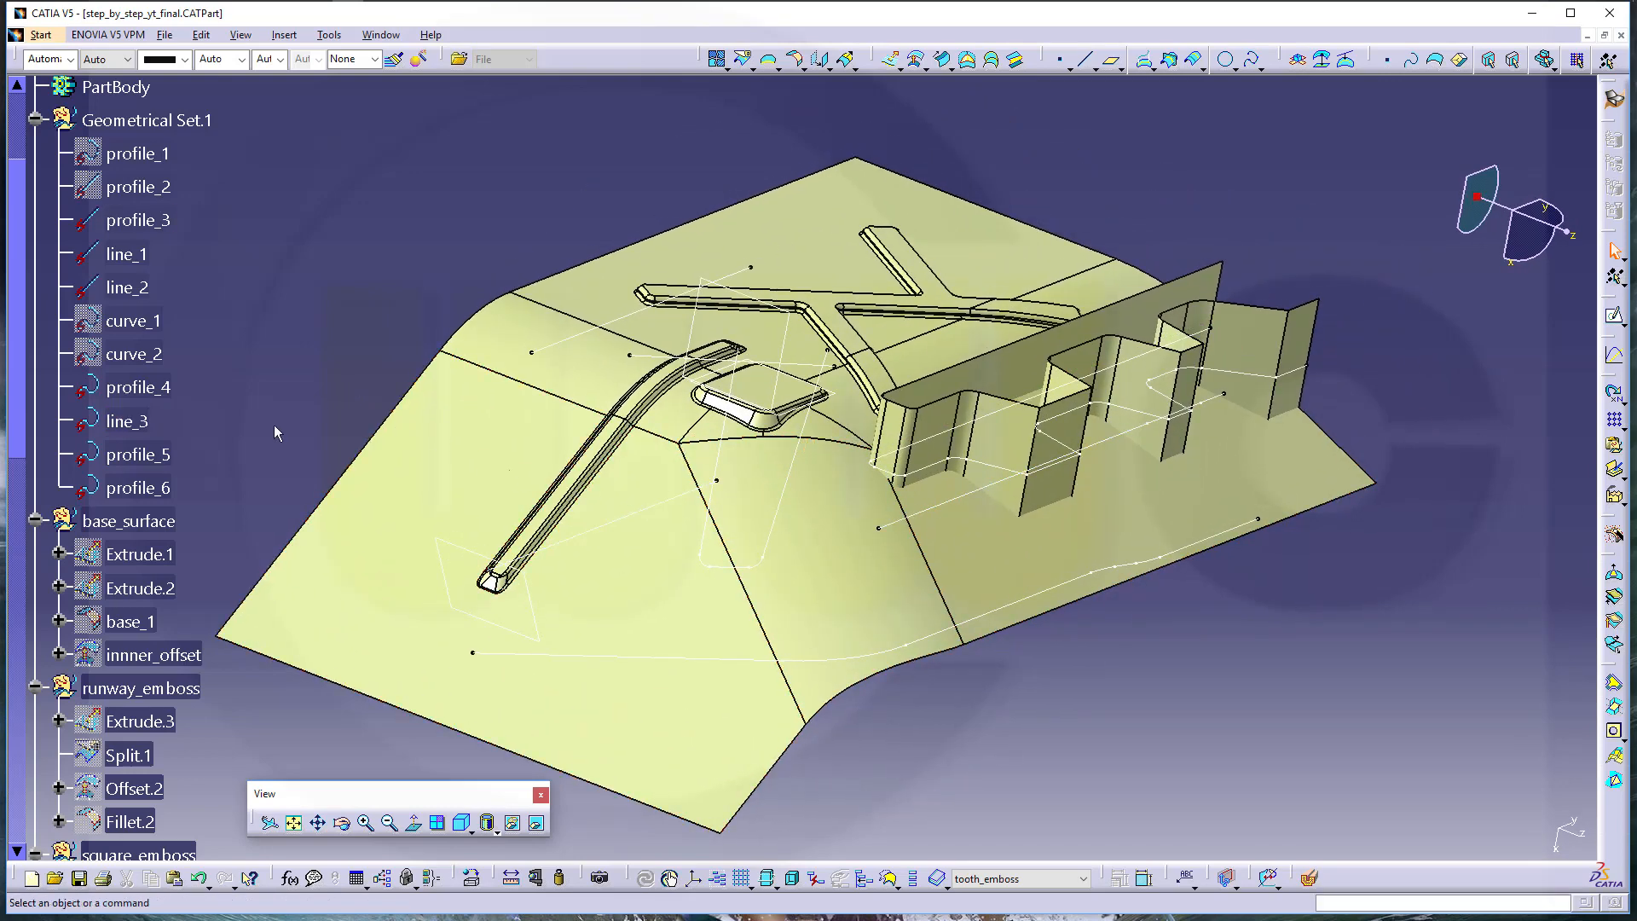
Hide the base_4 surface to expose the extruded tooth wall and the curves around it
scroll(273, 425, "down", 3)
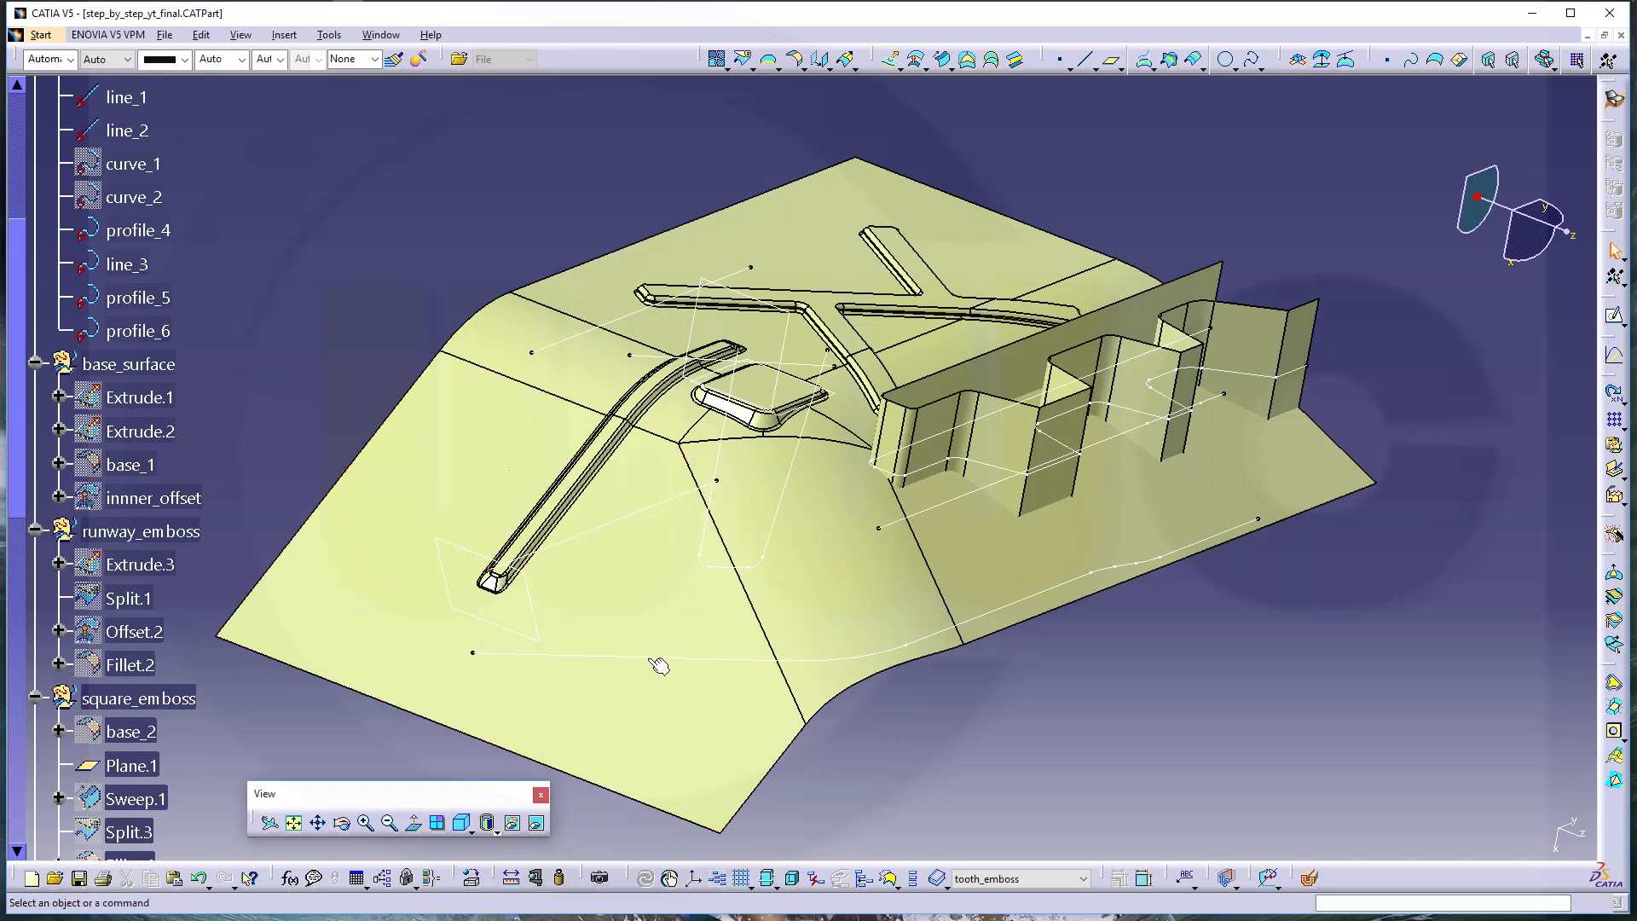
scroll(271, 694, "down", 9)
scroll(259, 687, "down", 10)
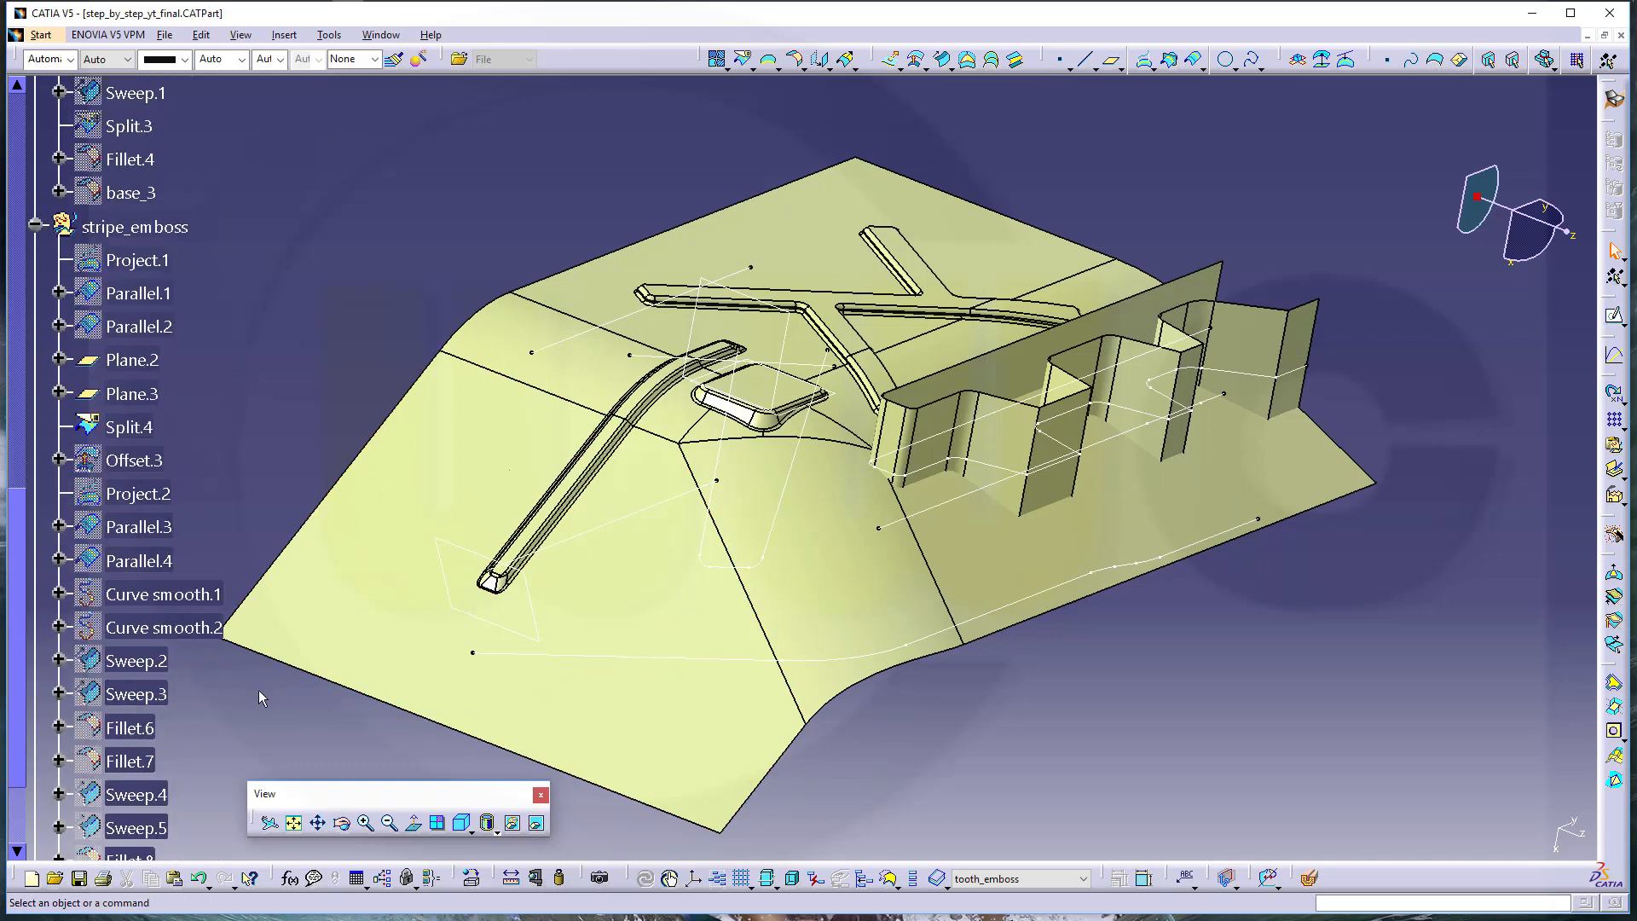
left_click(128, 615)
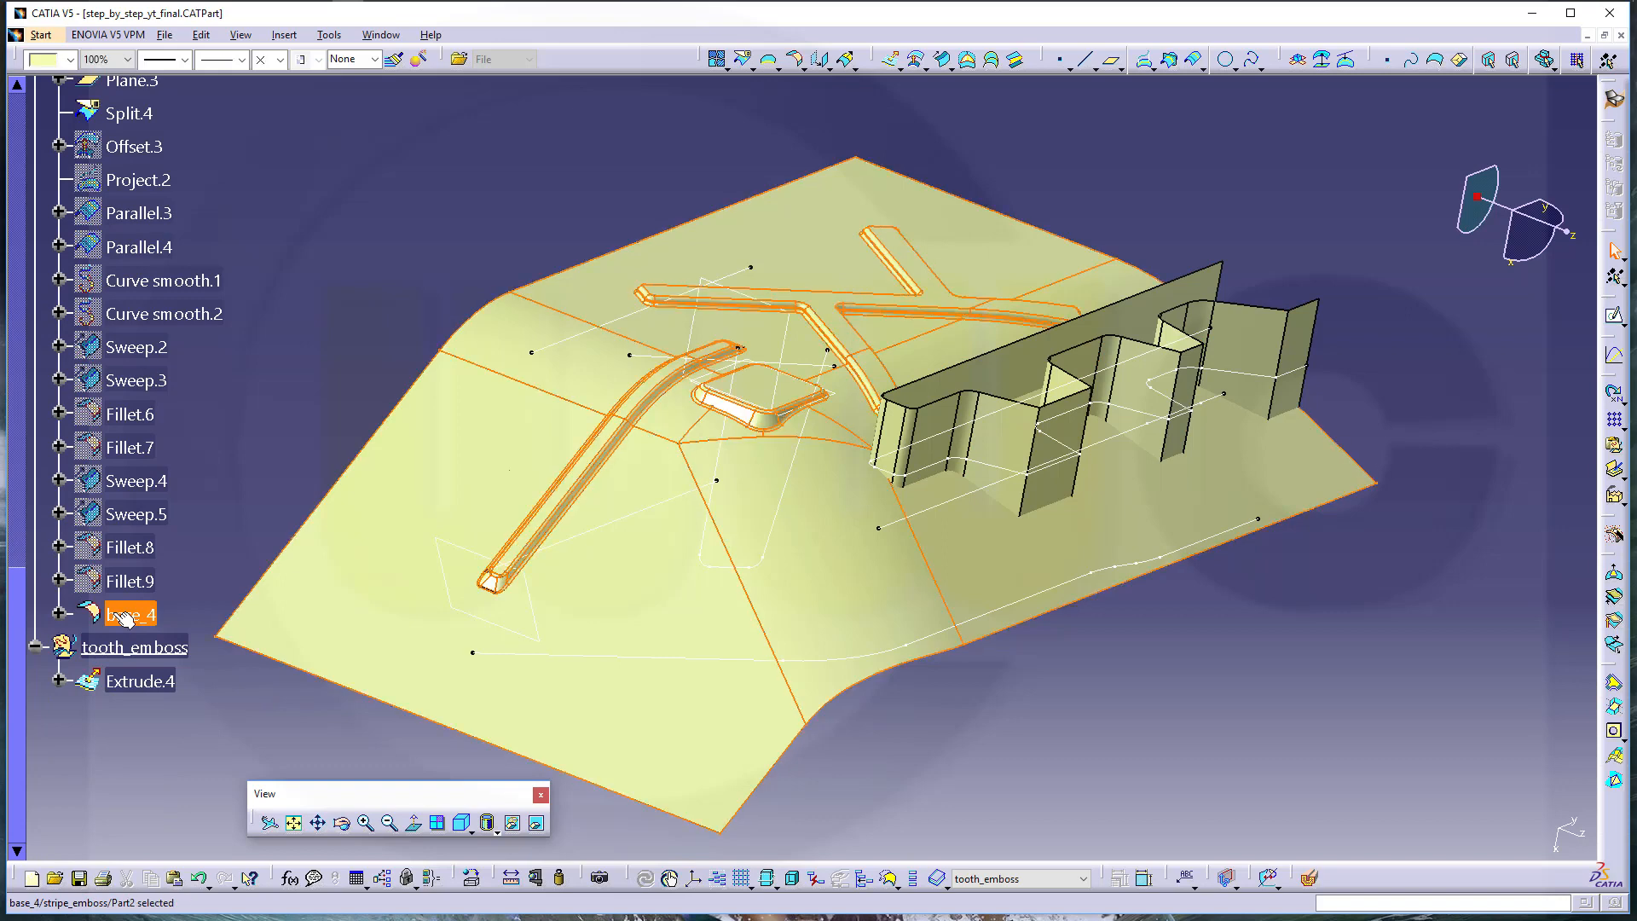
right_click(116, 613)
left_click(180, 315)
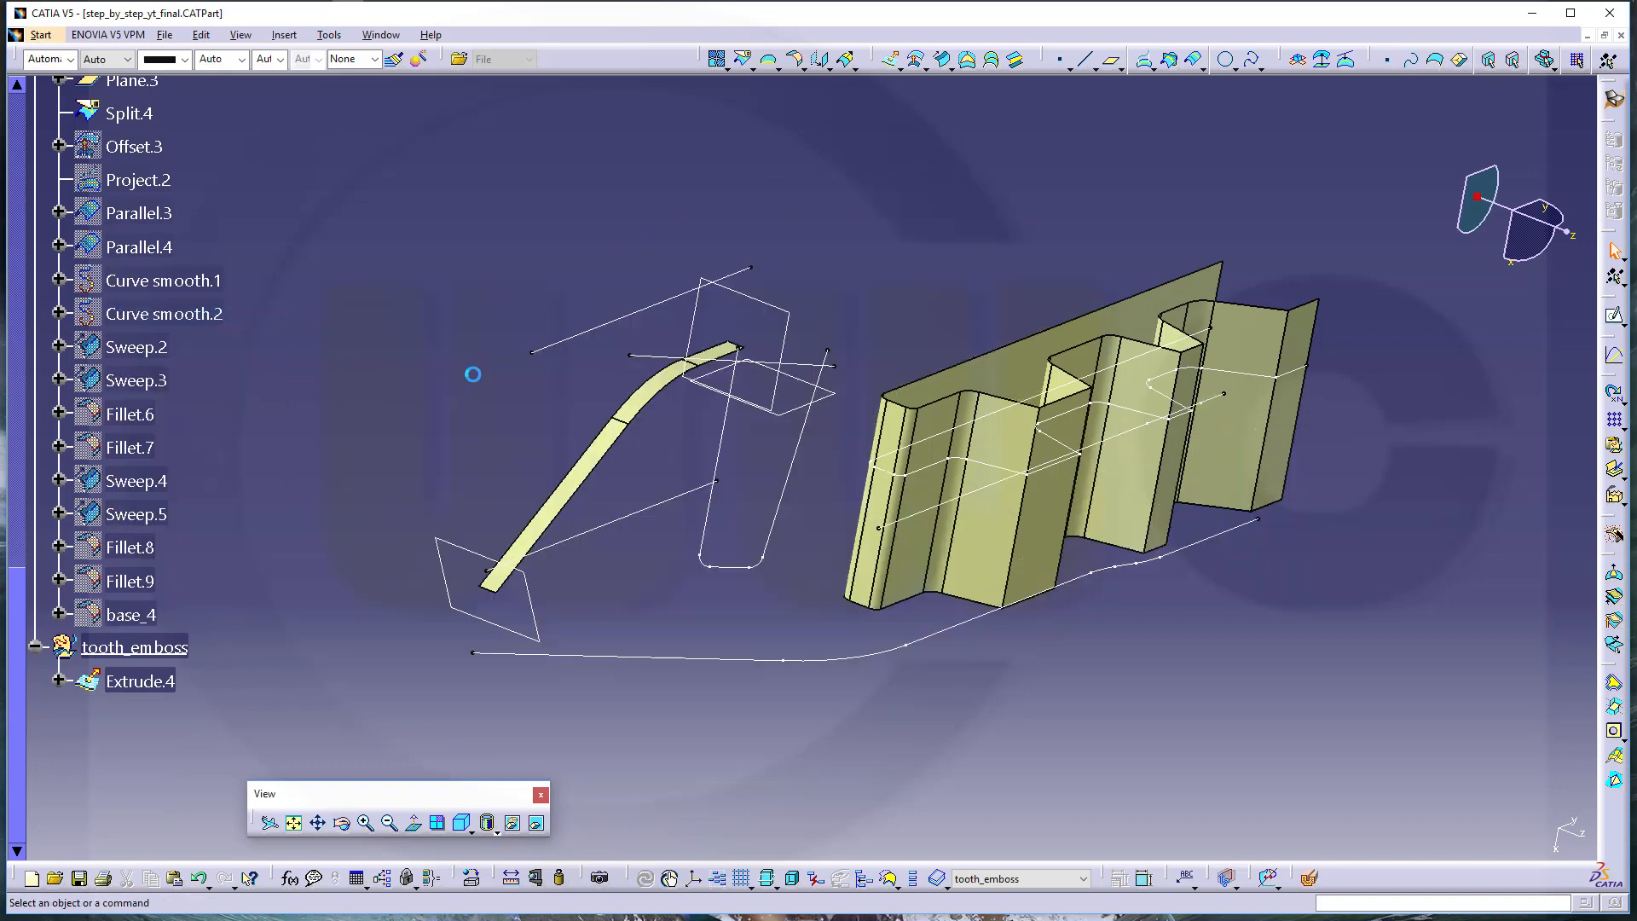
middle_click_drag(943, 486, 1151, 437)
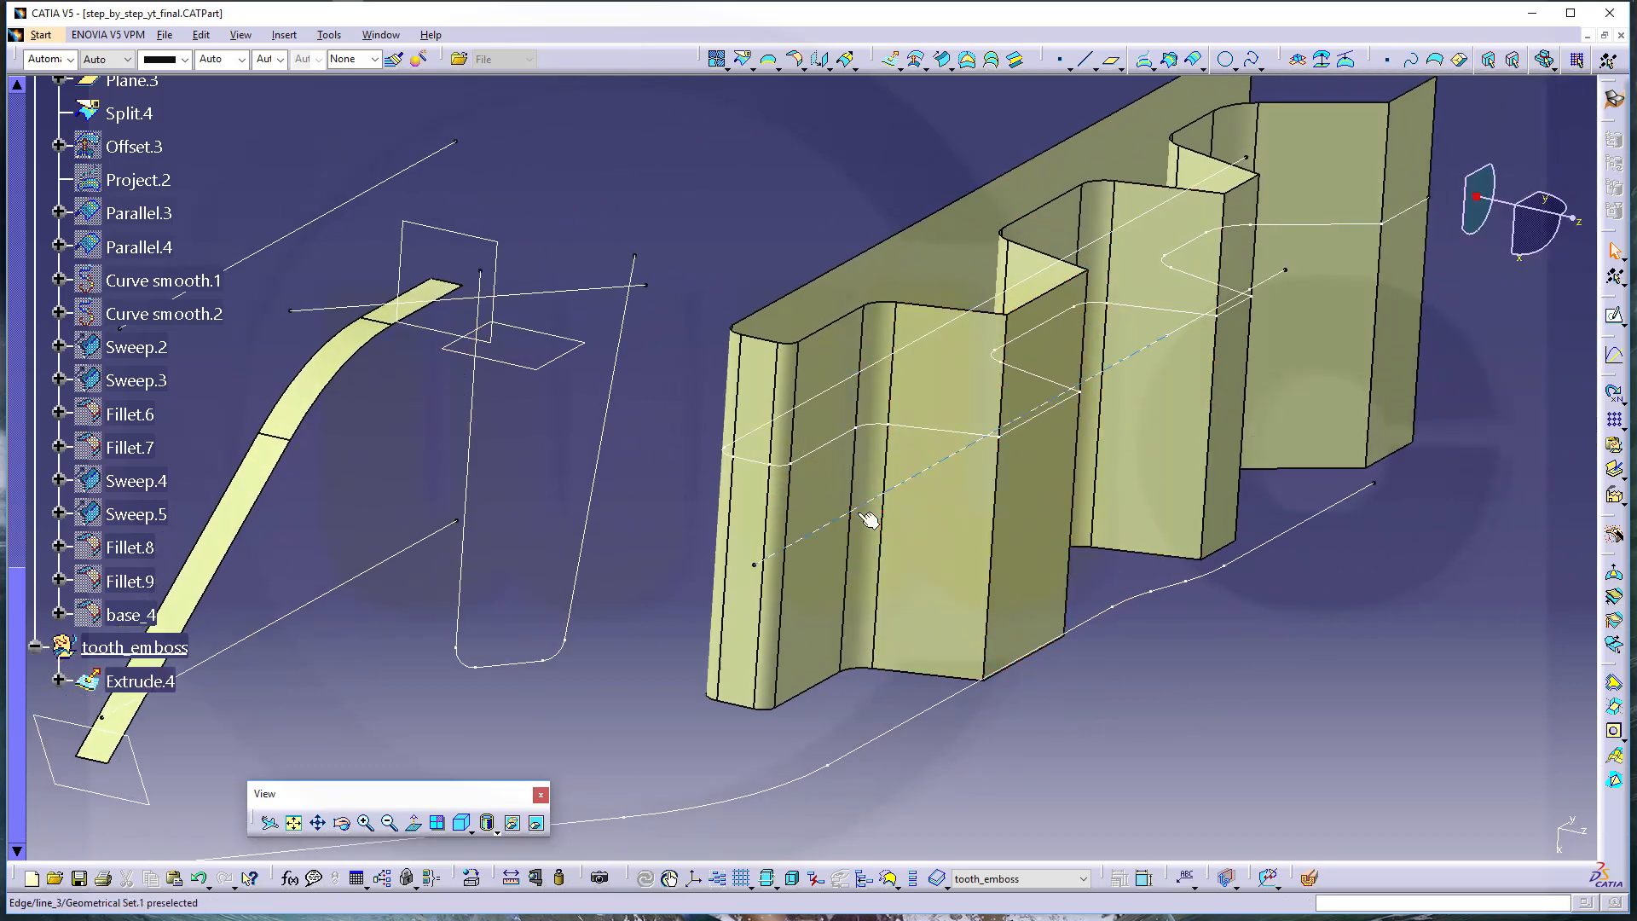
Collapse the square_emboss, runway_emboss and base_surface geometrical sets in the specification tree
scroll(230, 307, "up", 5)
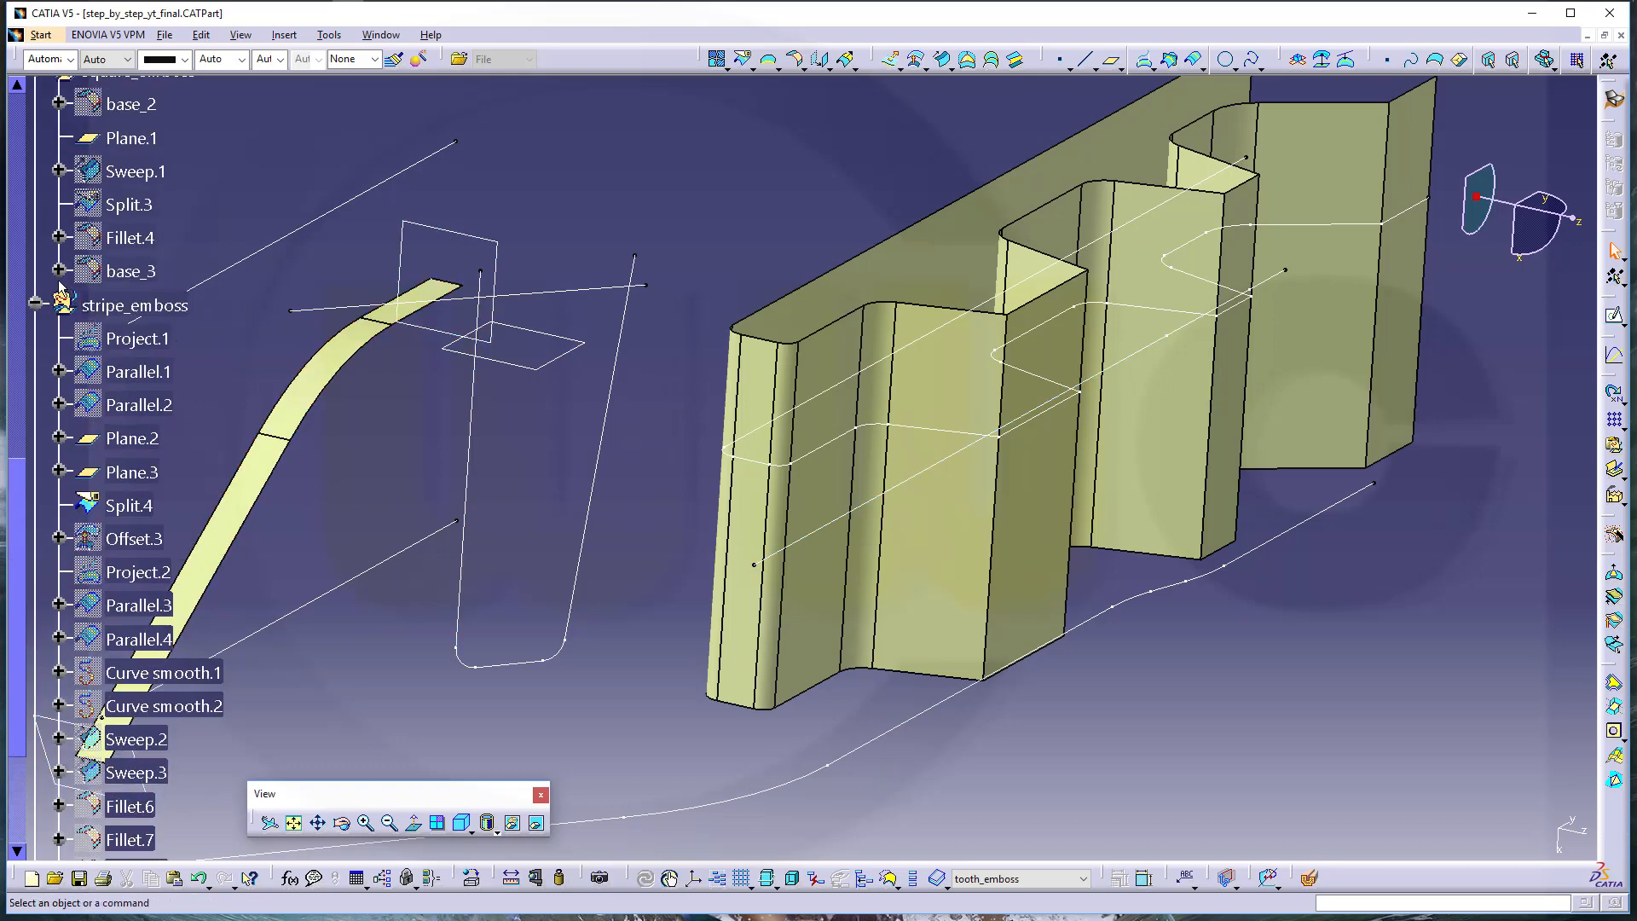
scroll(66, 285, "up", 2)
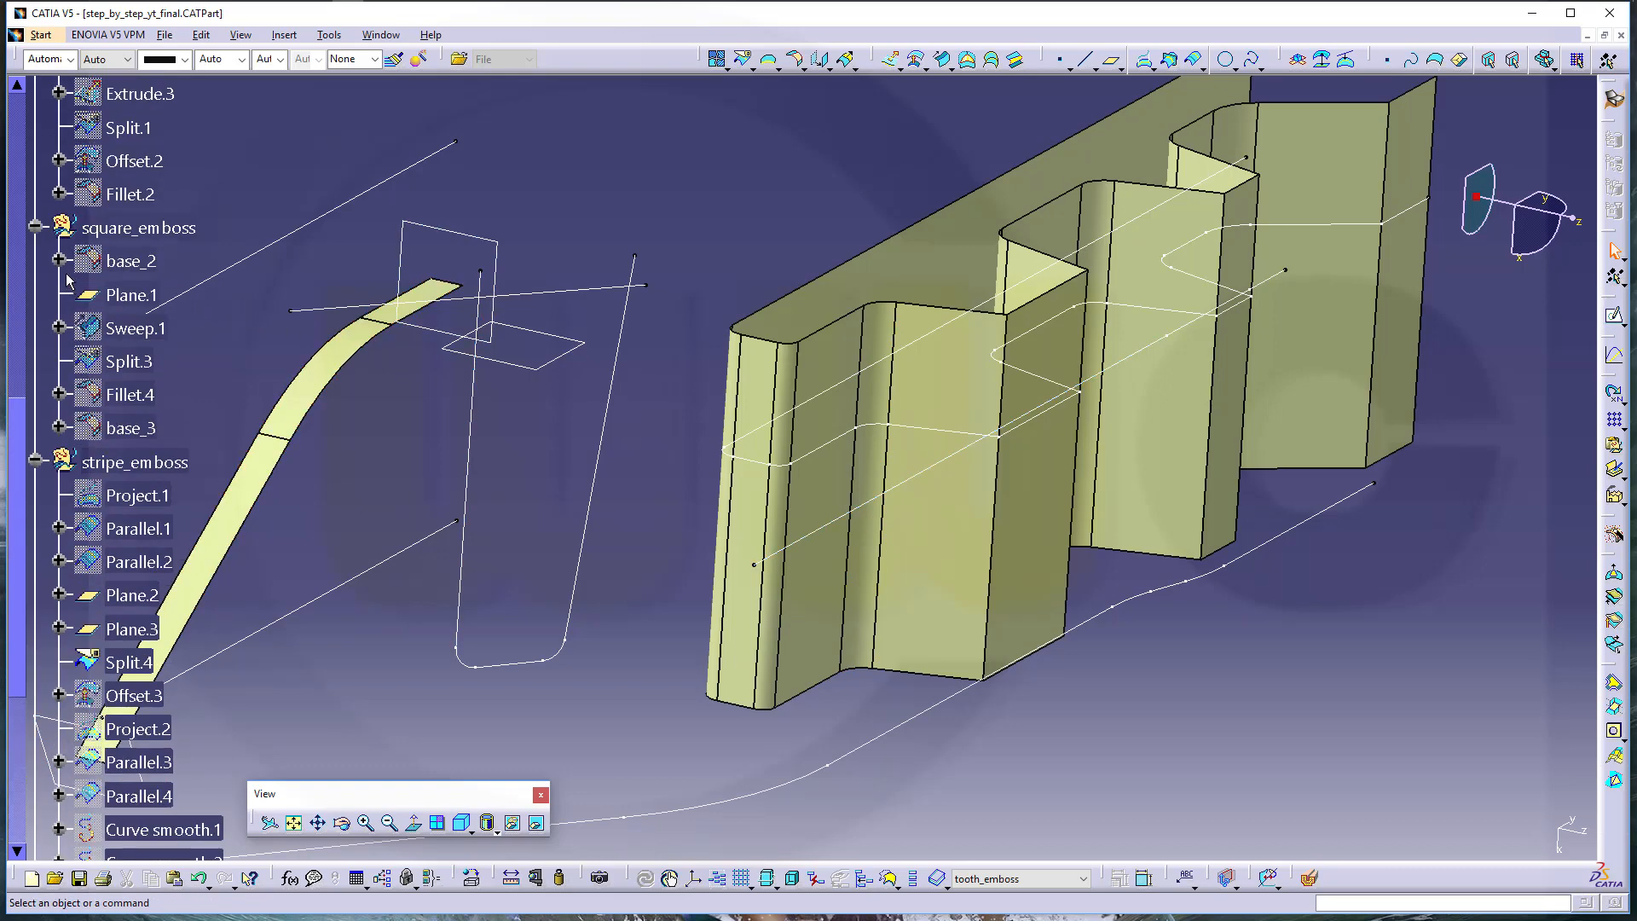
left_click(36, 227)
scroll(53, 282, "up", 3)
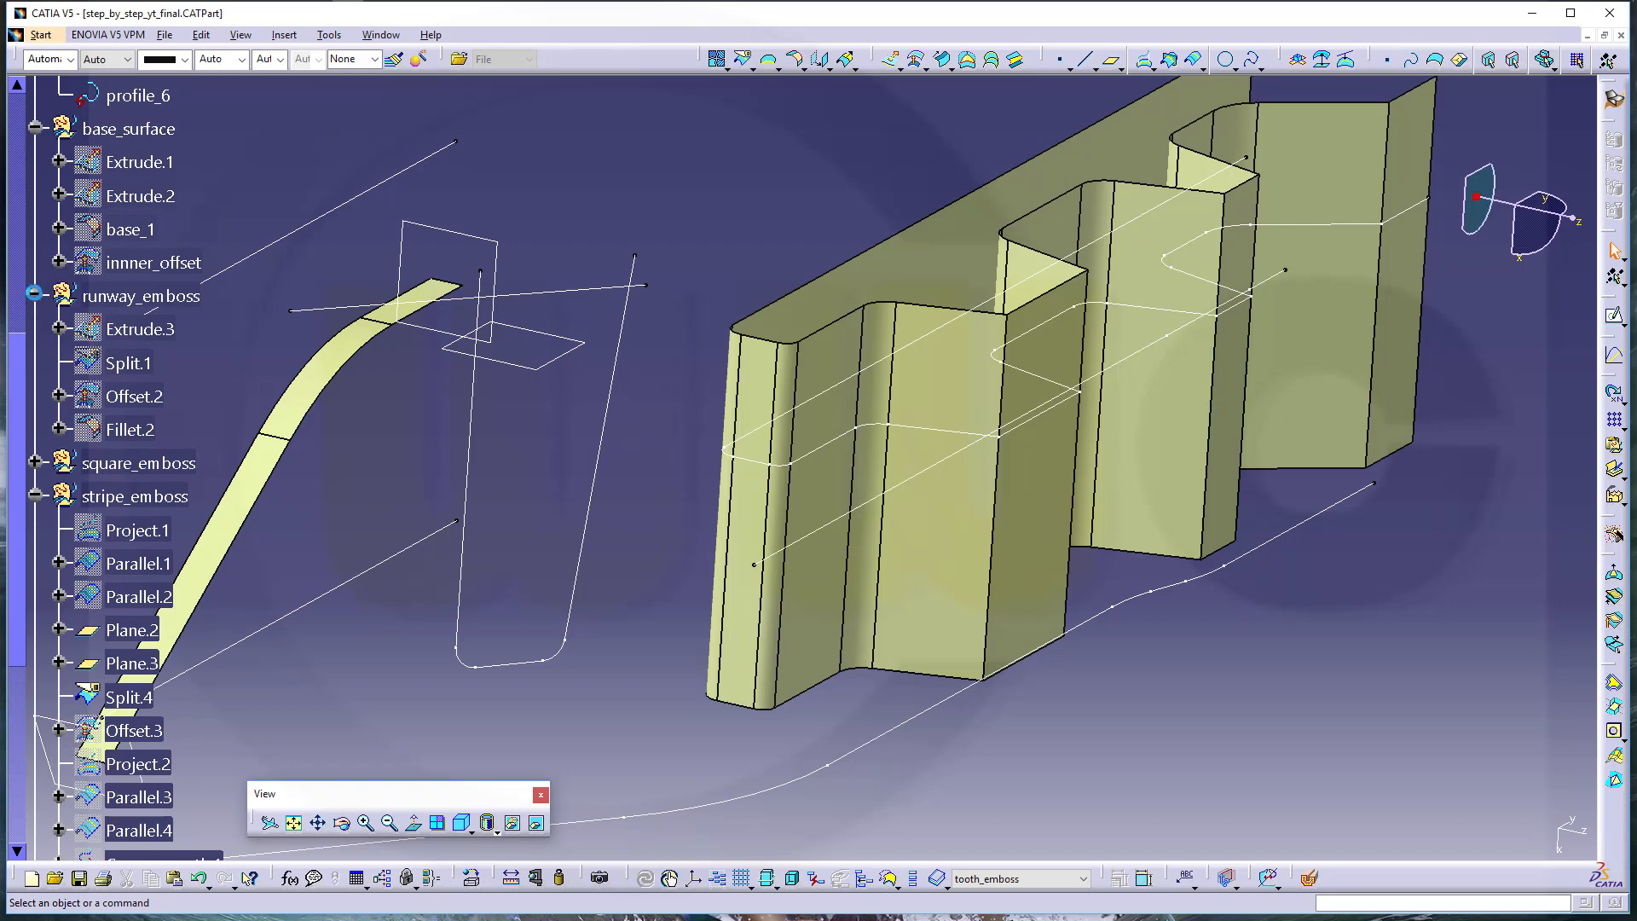
left_click(34, 292)
left_click(36, 129)
scroll(51, 145, "up", 6)
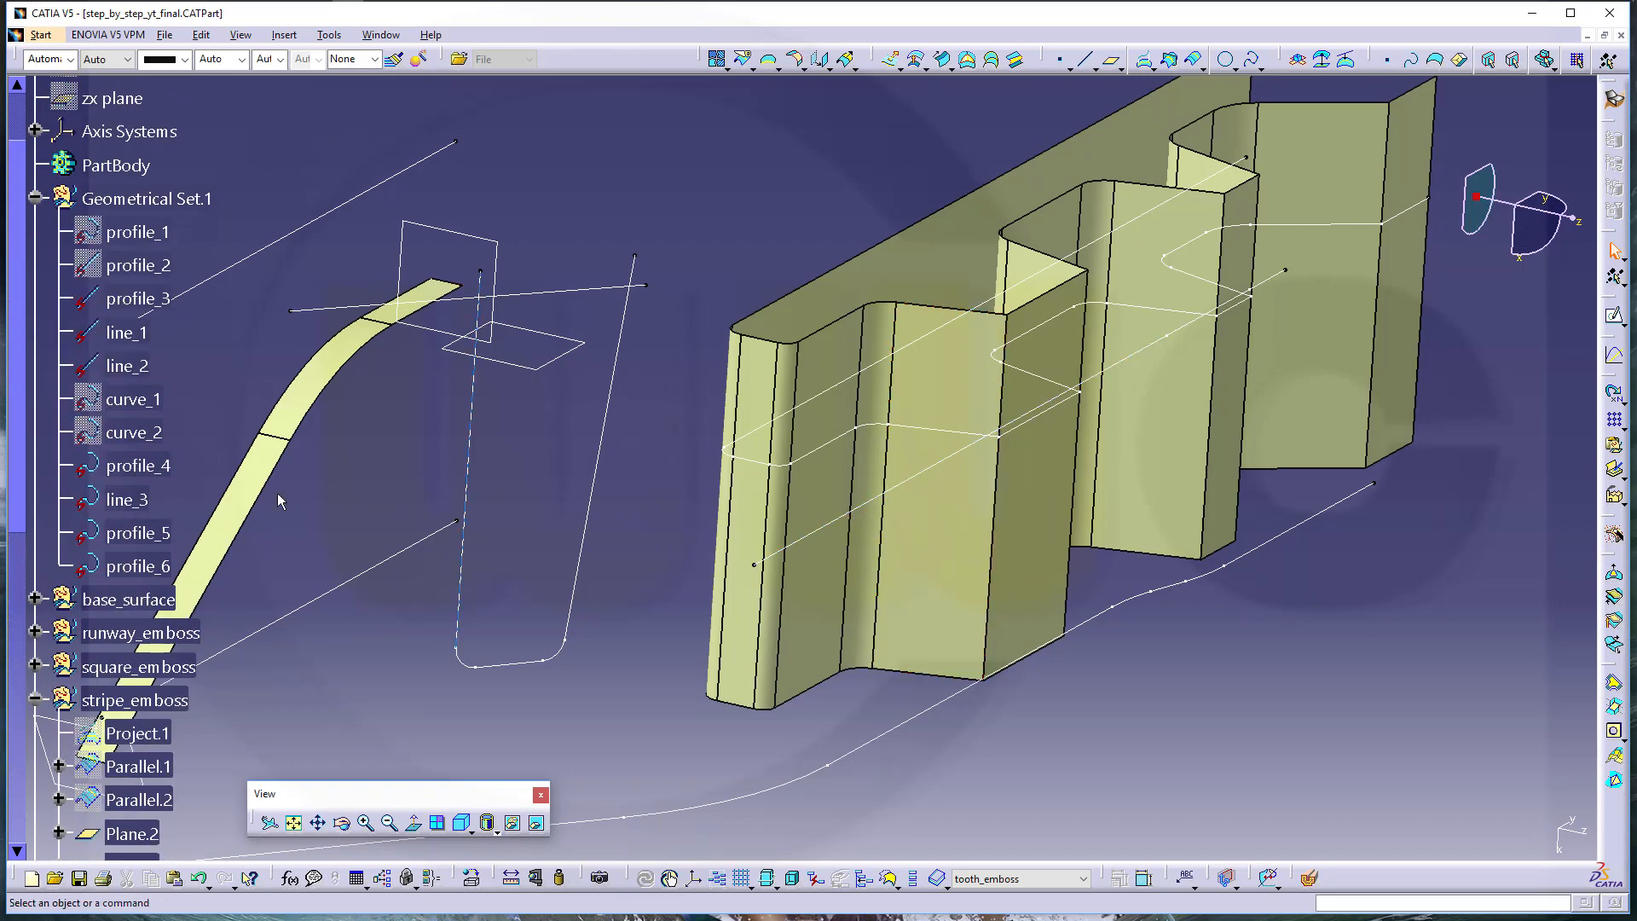
Set up an extruded surface with line_3 as profile and the XY plane of the absolute axis system as direction
left_click(890, 59)
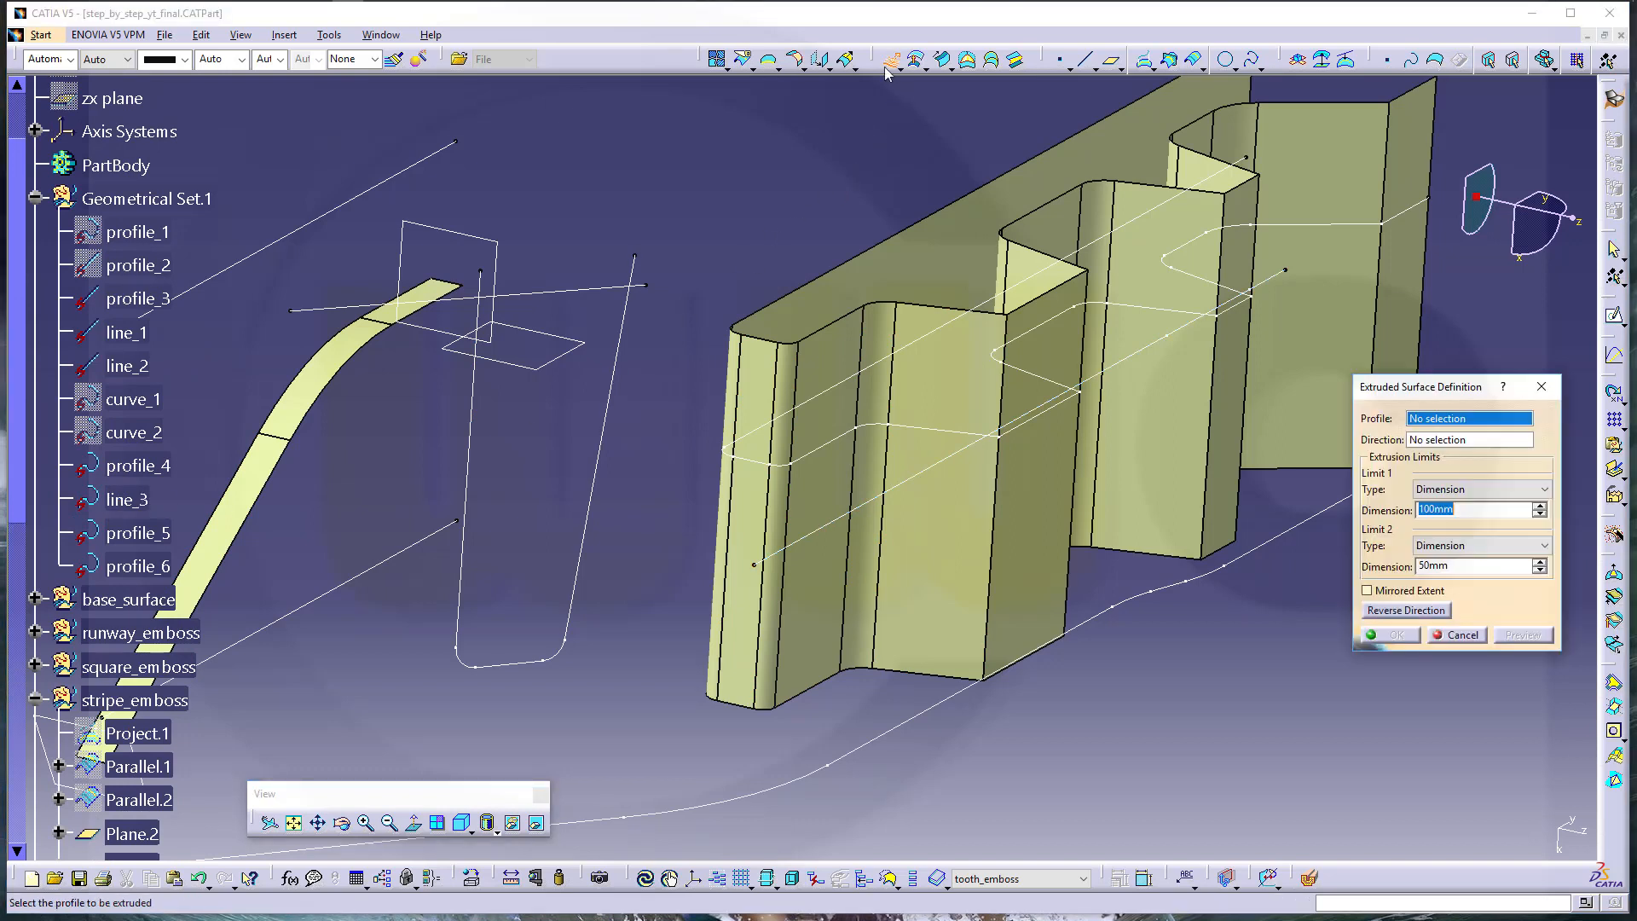
left_click(129, 499)
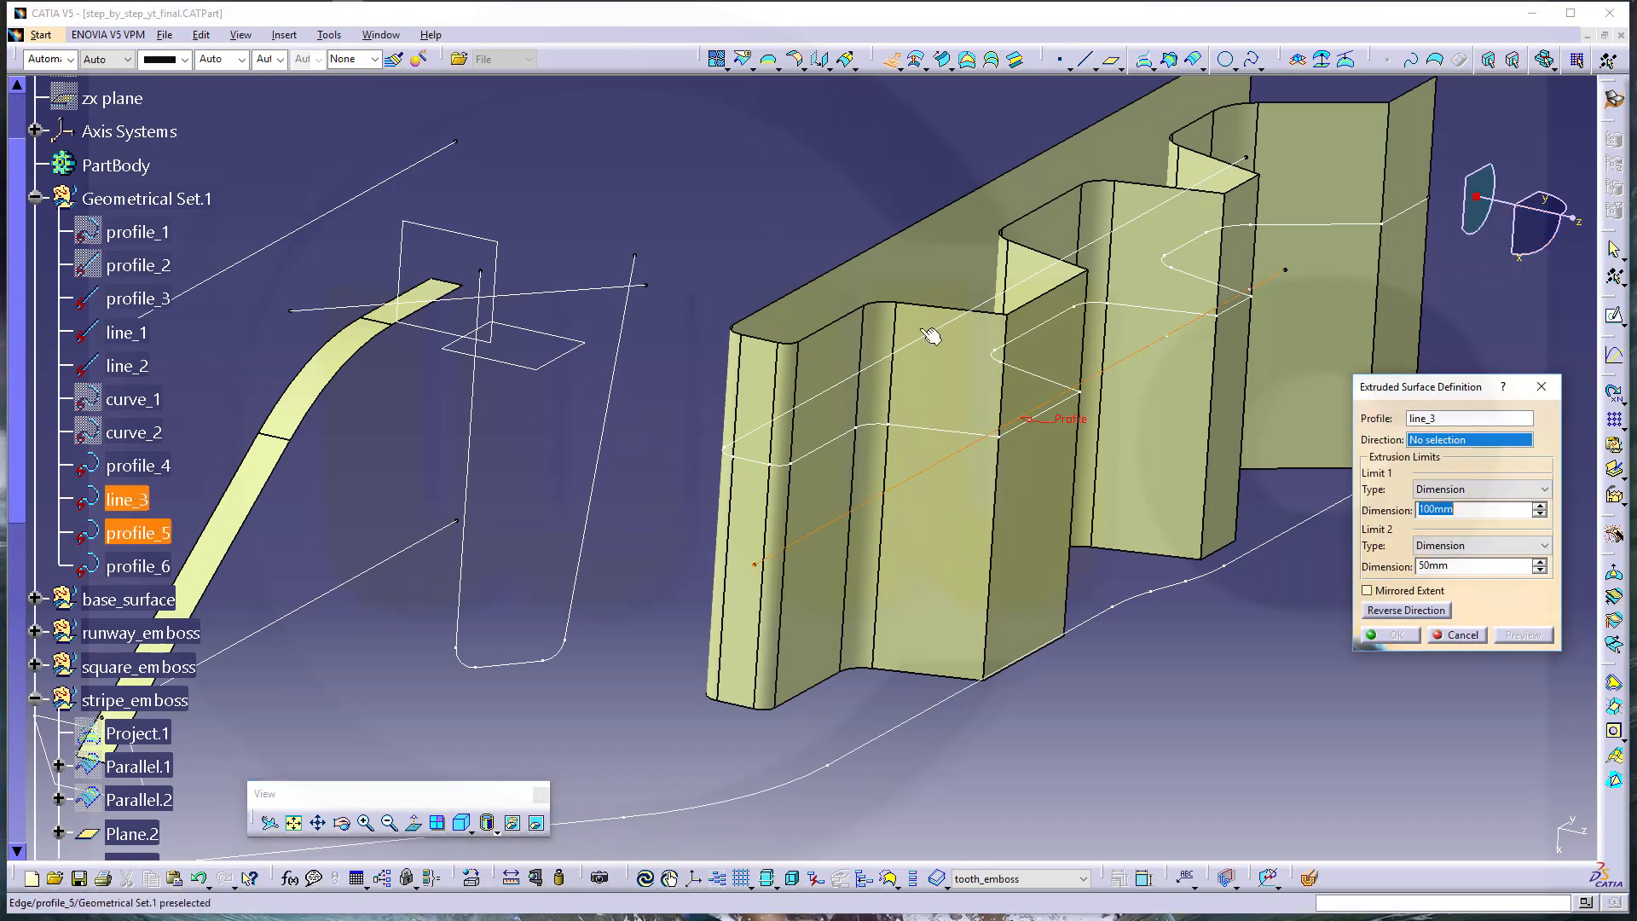
middle_click_drag(931, 335, 787, 776)
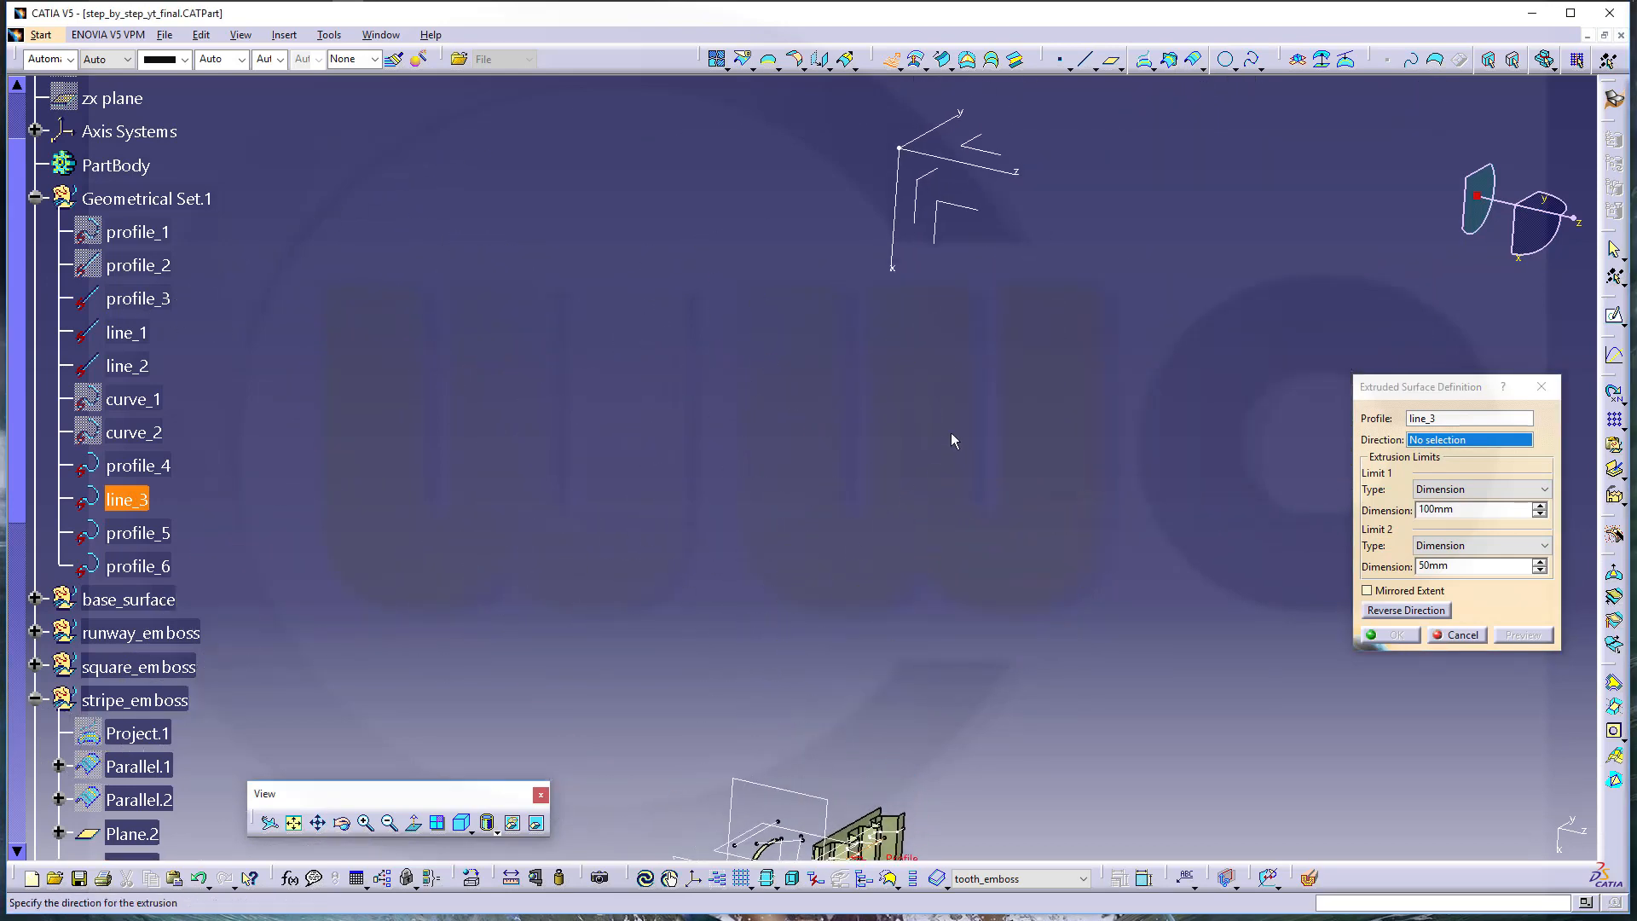
left_click(925, 177)
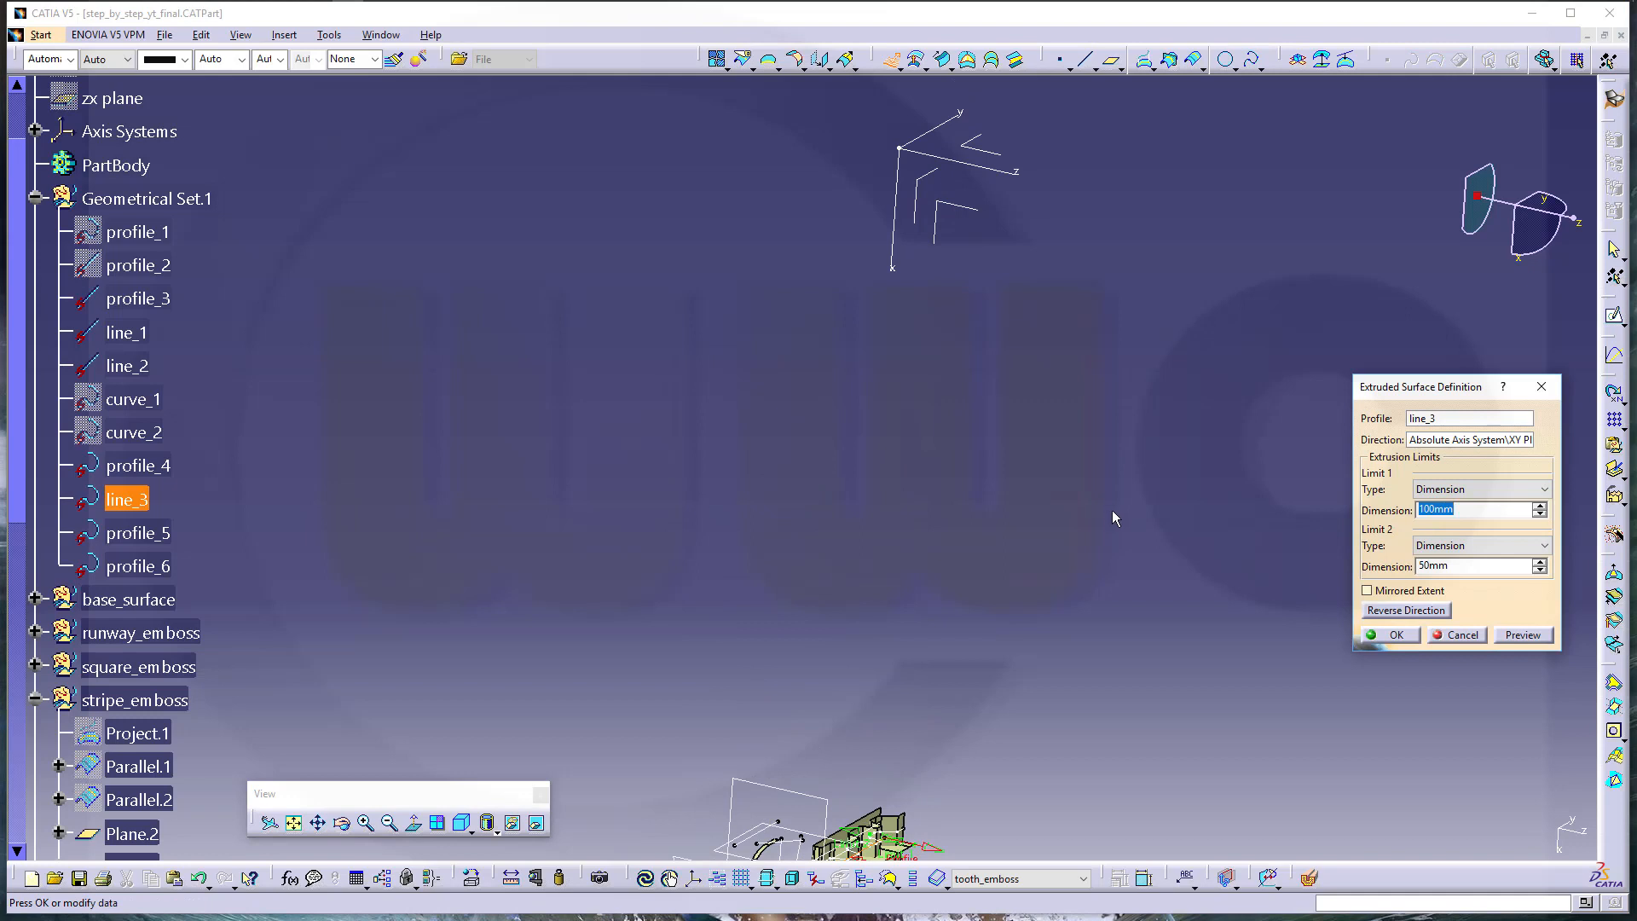
middle_click_drag(1112, 509, 1298, 503)
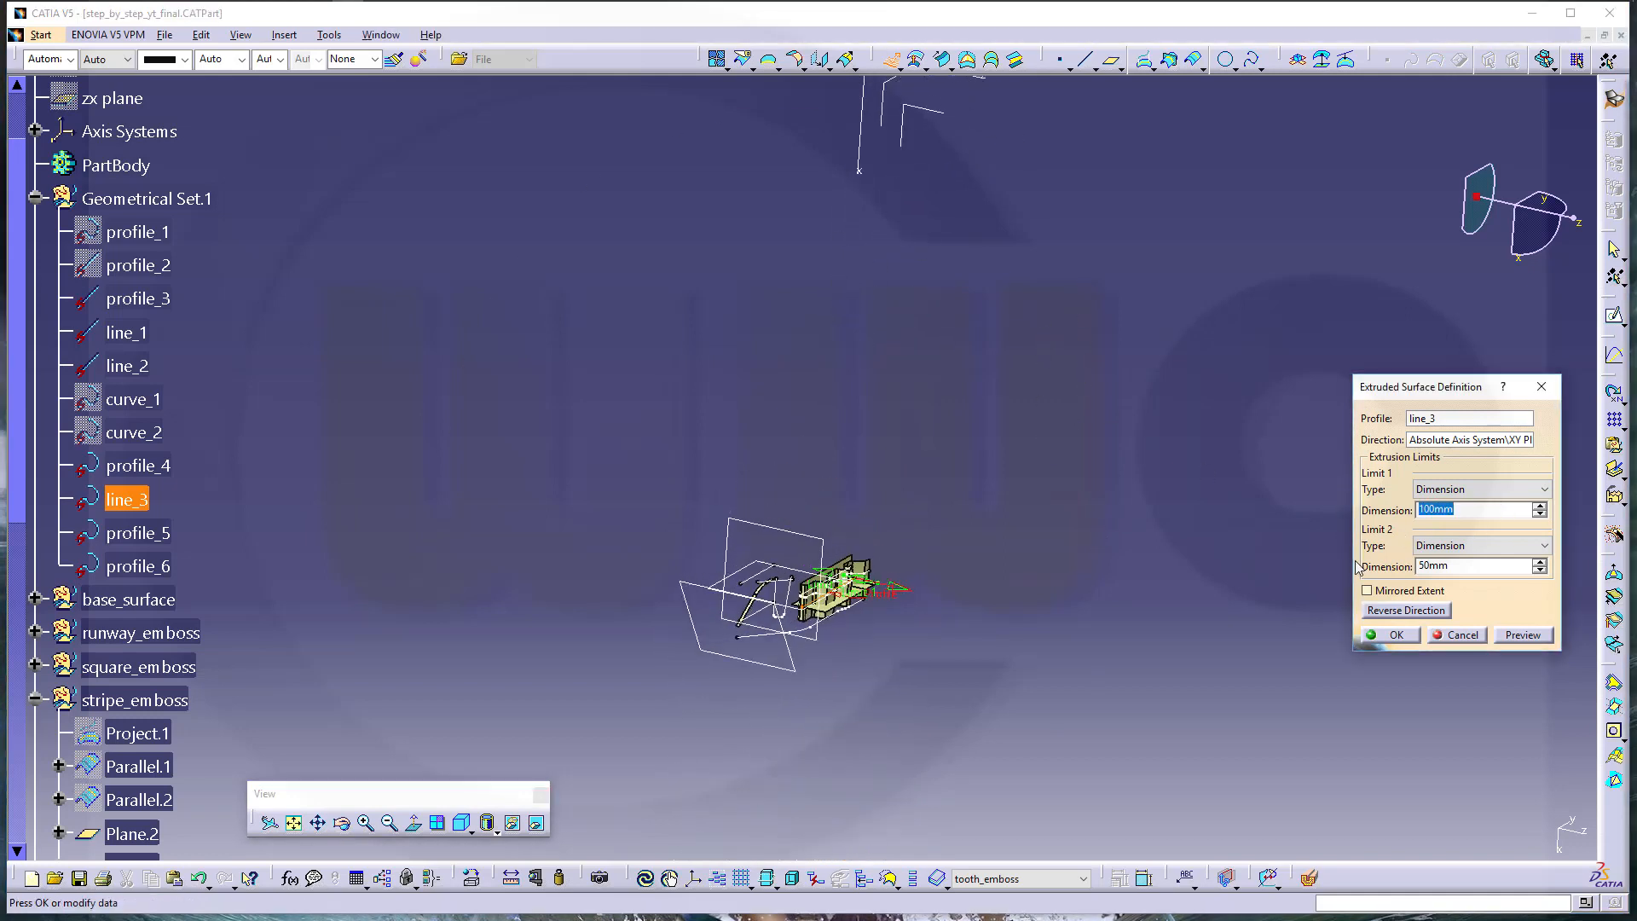
Turn on Mirrored Extent, set Limit 1 to 80 mm and create the flat extruded surface from line_3
left_click(1368, 590)
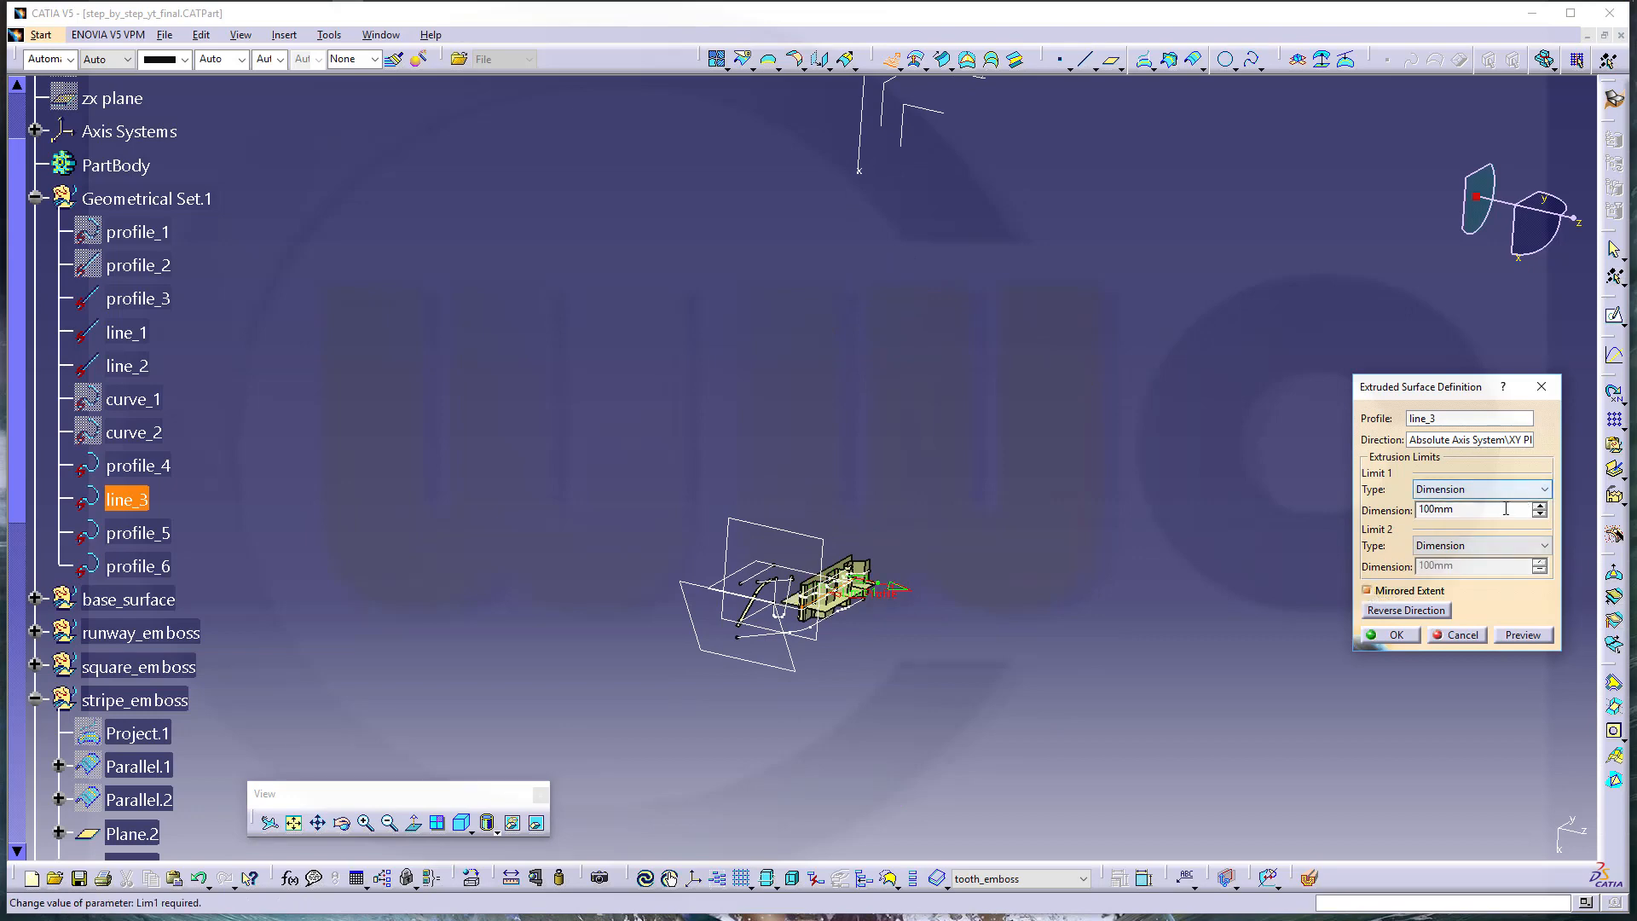
type("50")
key("Return")
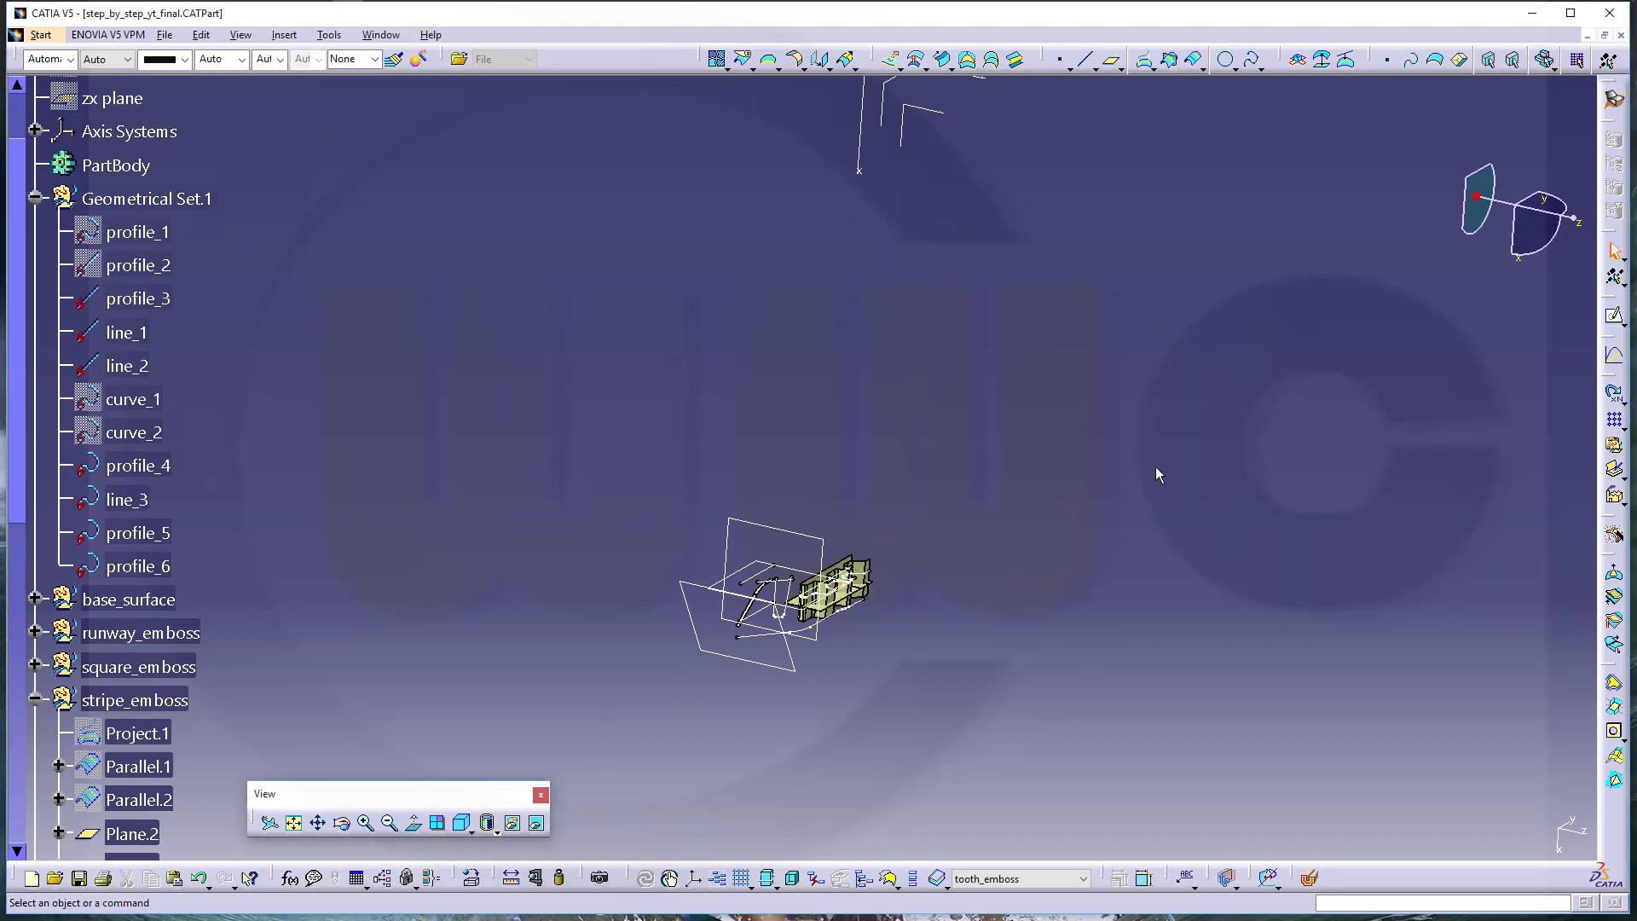
Create a 5 mm BiTangent fillet between the extruded tooth wall and the flat extruded surface, trimming both supports
middle_click_drag(738, 725, 812, 222)
middle_click_drag(1060, 672, 891, 380)
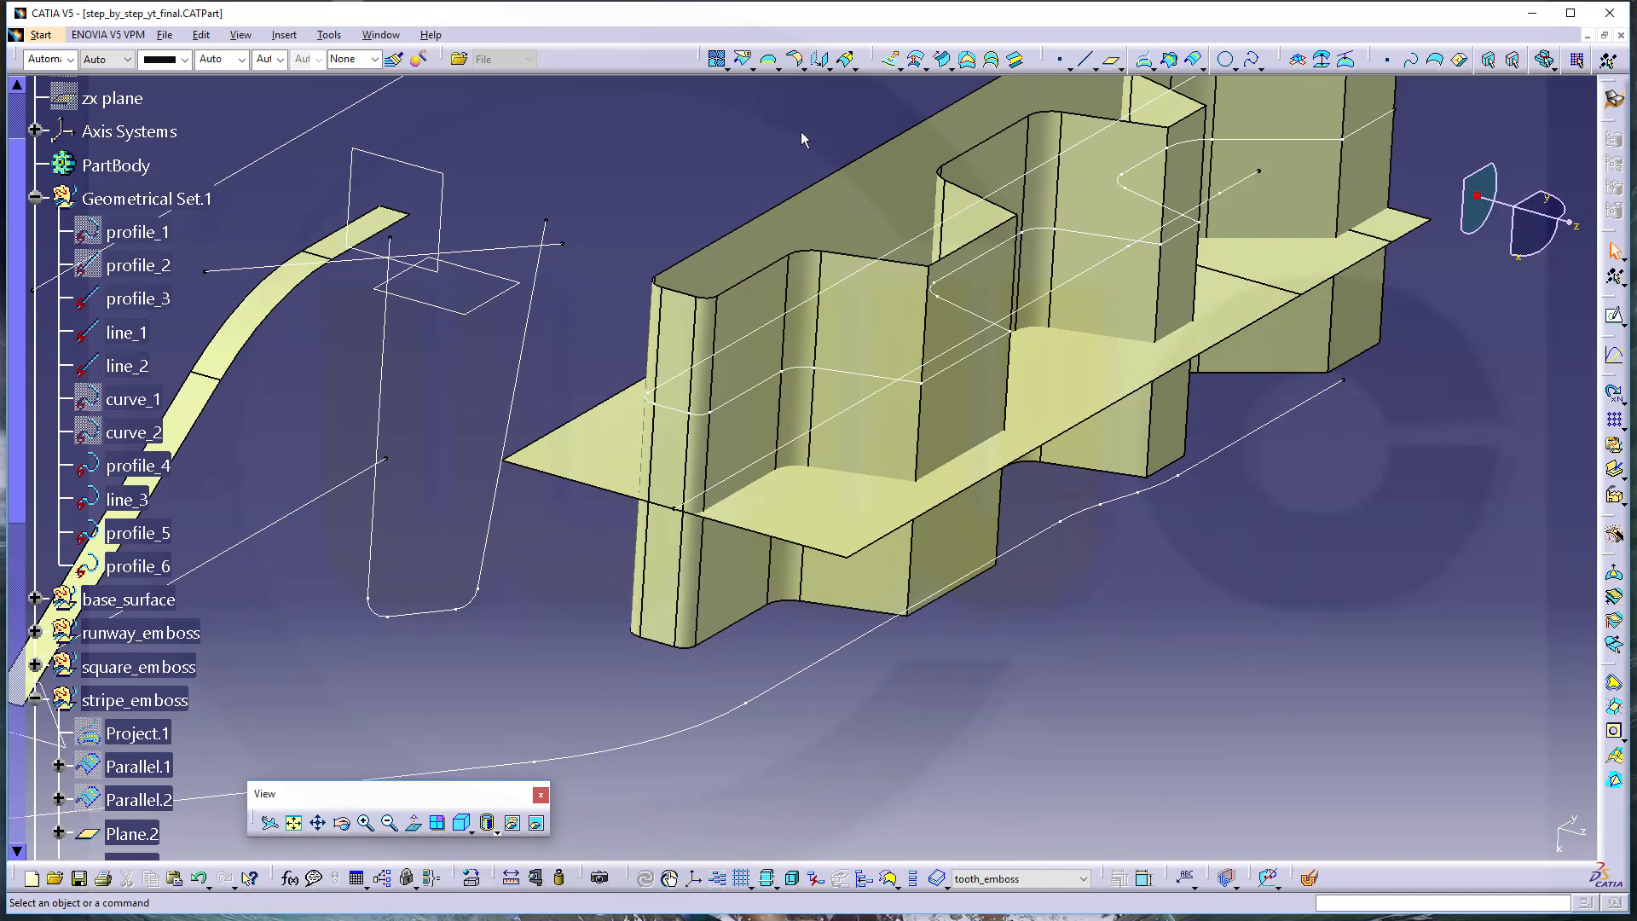
left_click(794, 60)
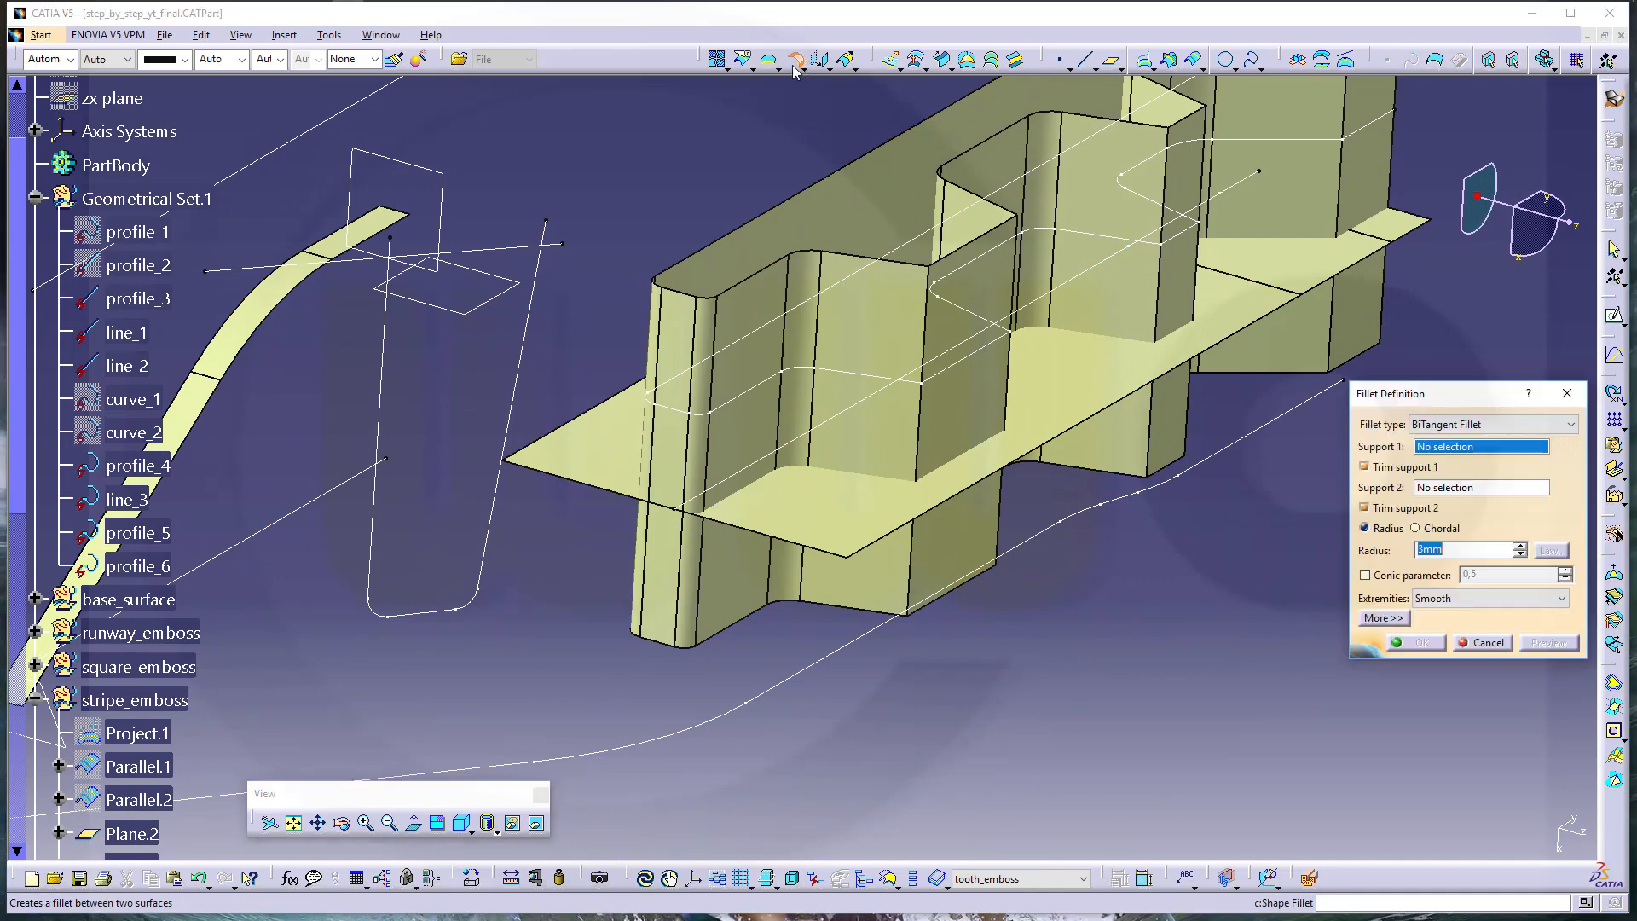
type("5")
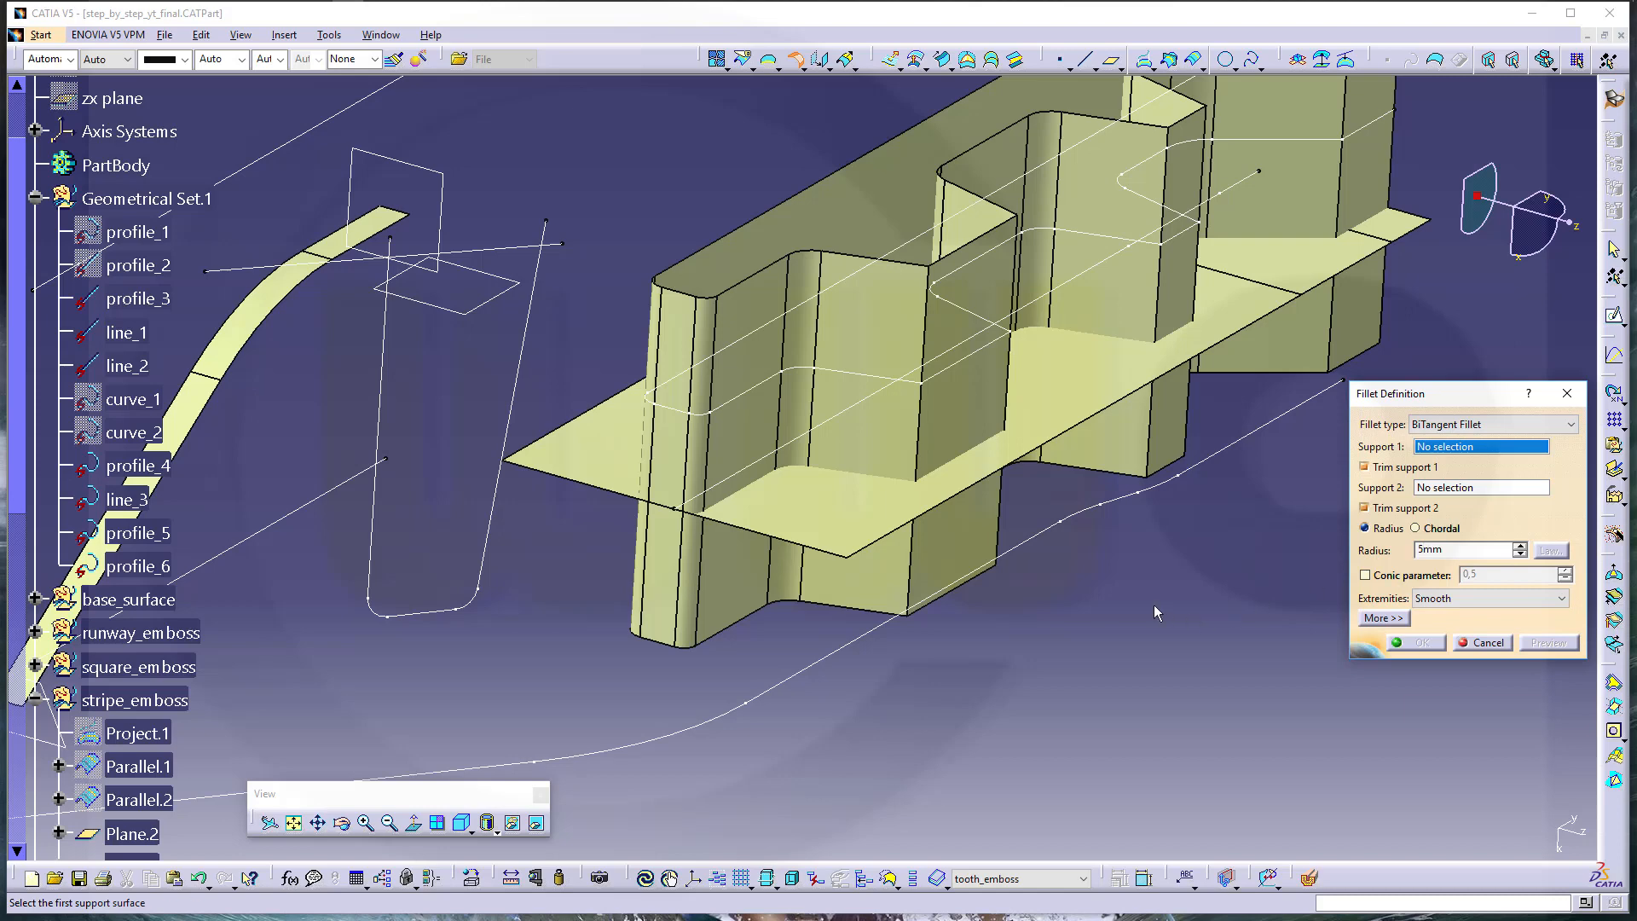
middle_click_drag(1094, 606, 1117, 563)
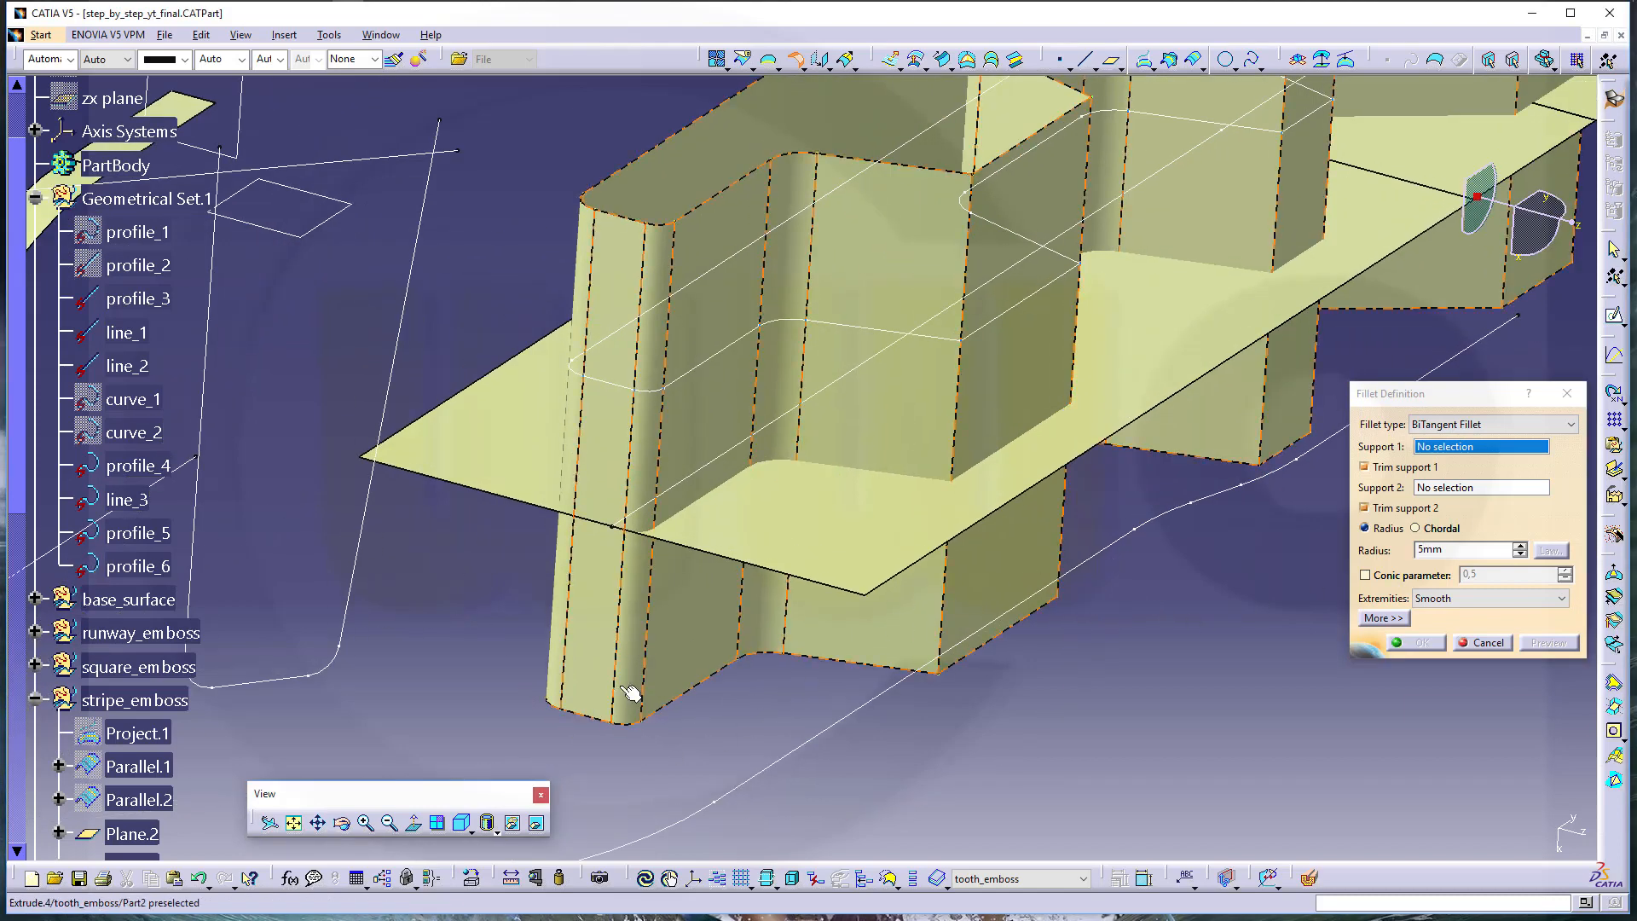
left_click(862, 400)
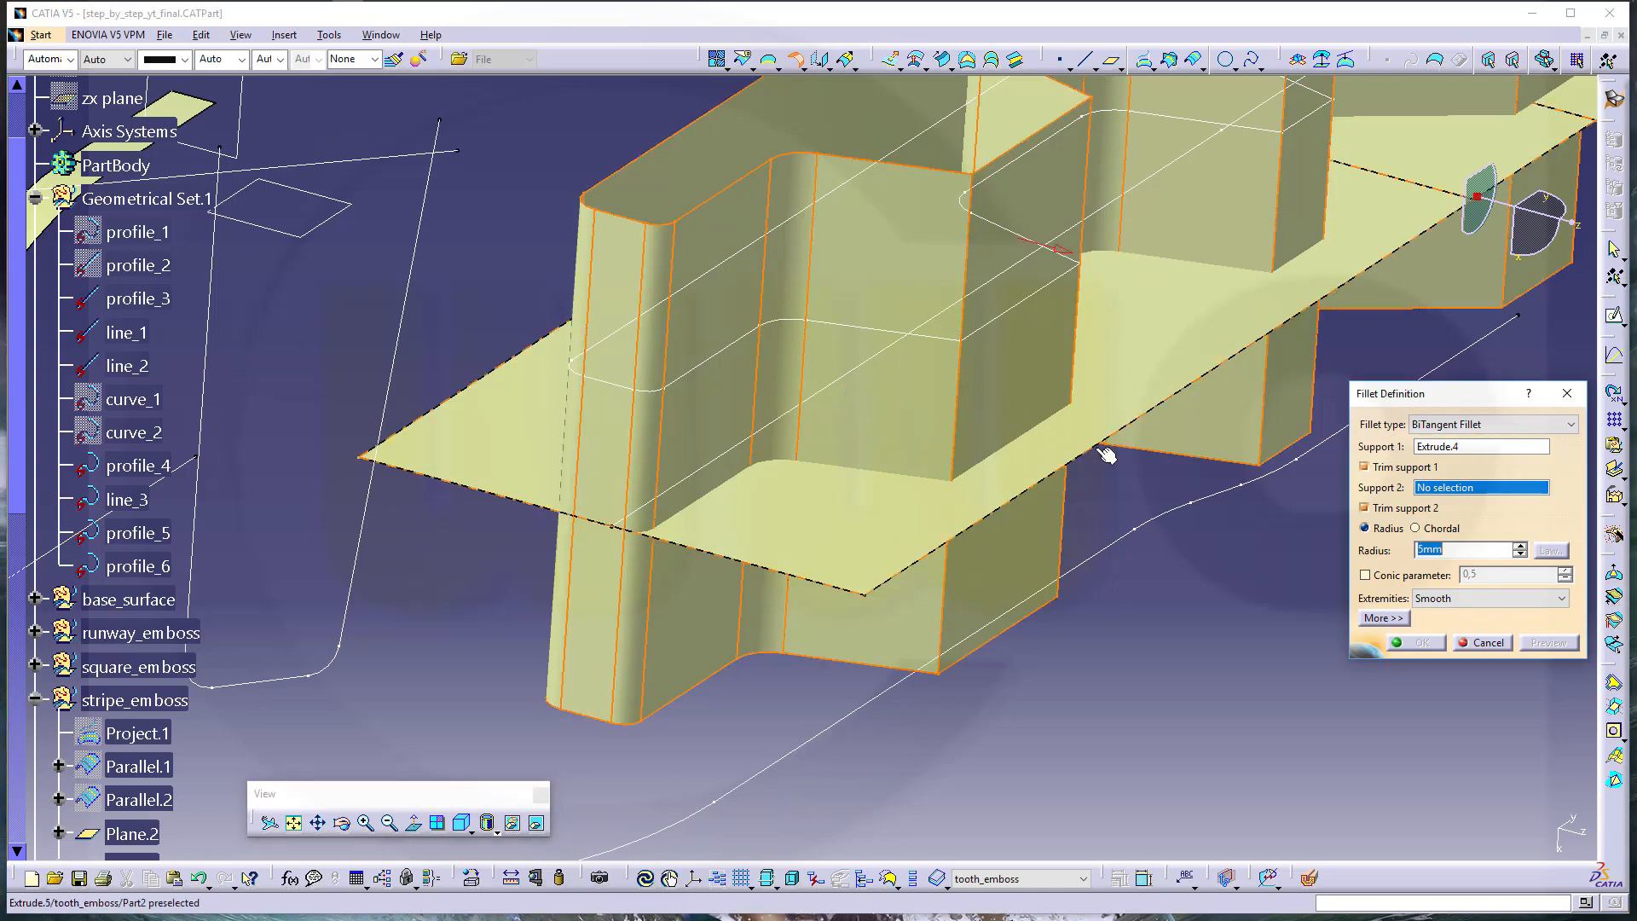
middle_click_drag(1114, 370, 769, 338)
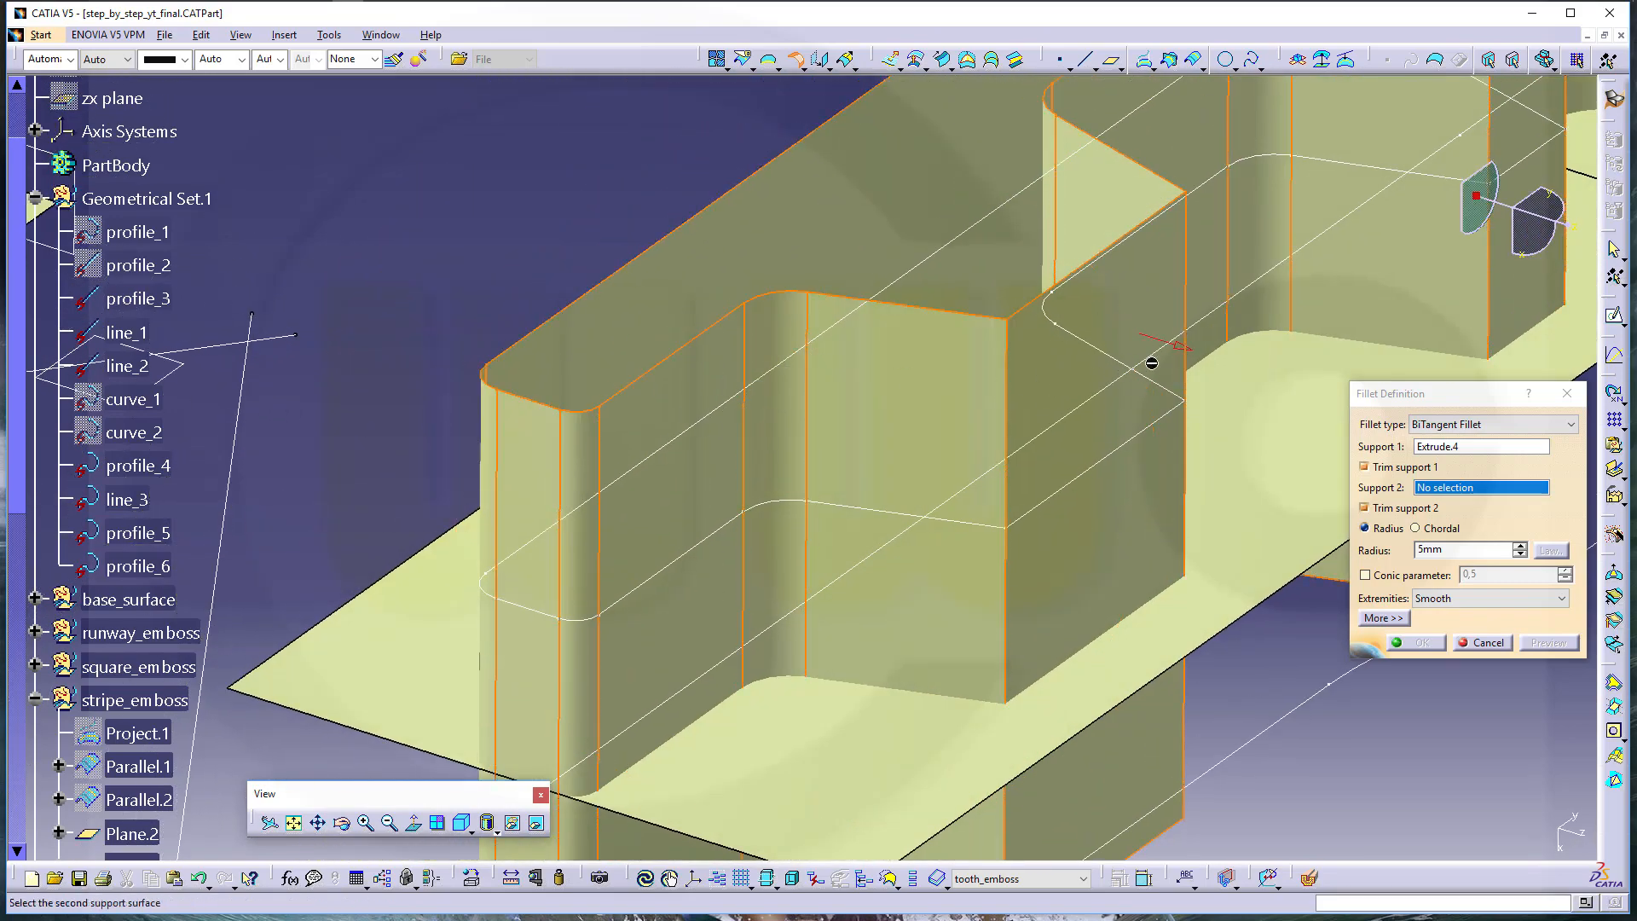
middle_click_drag(890, 523, 962, 337)
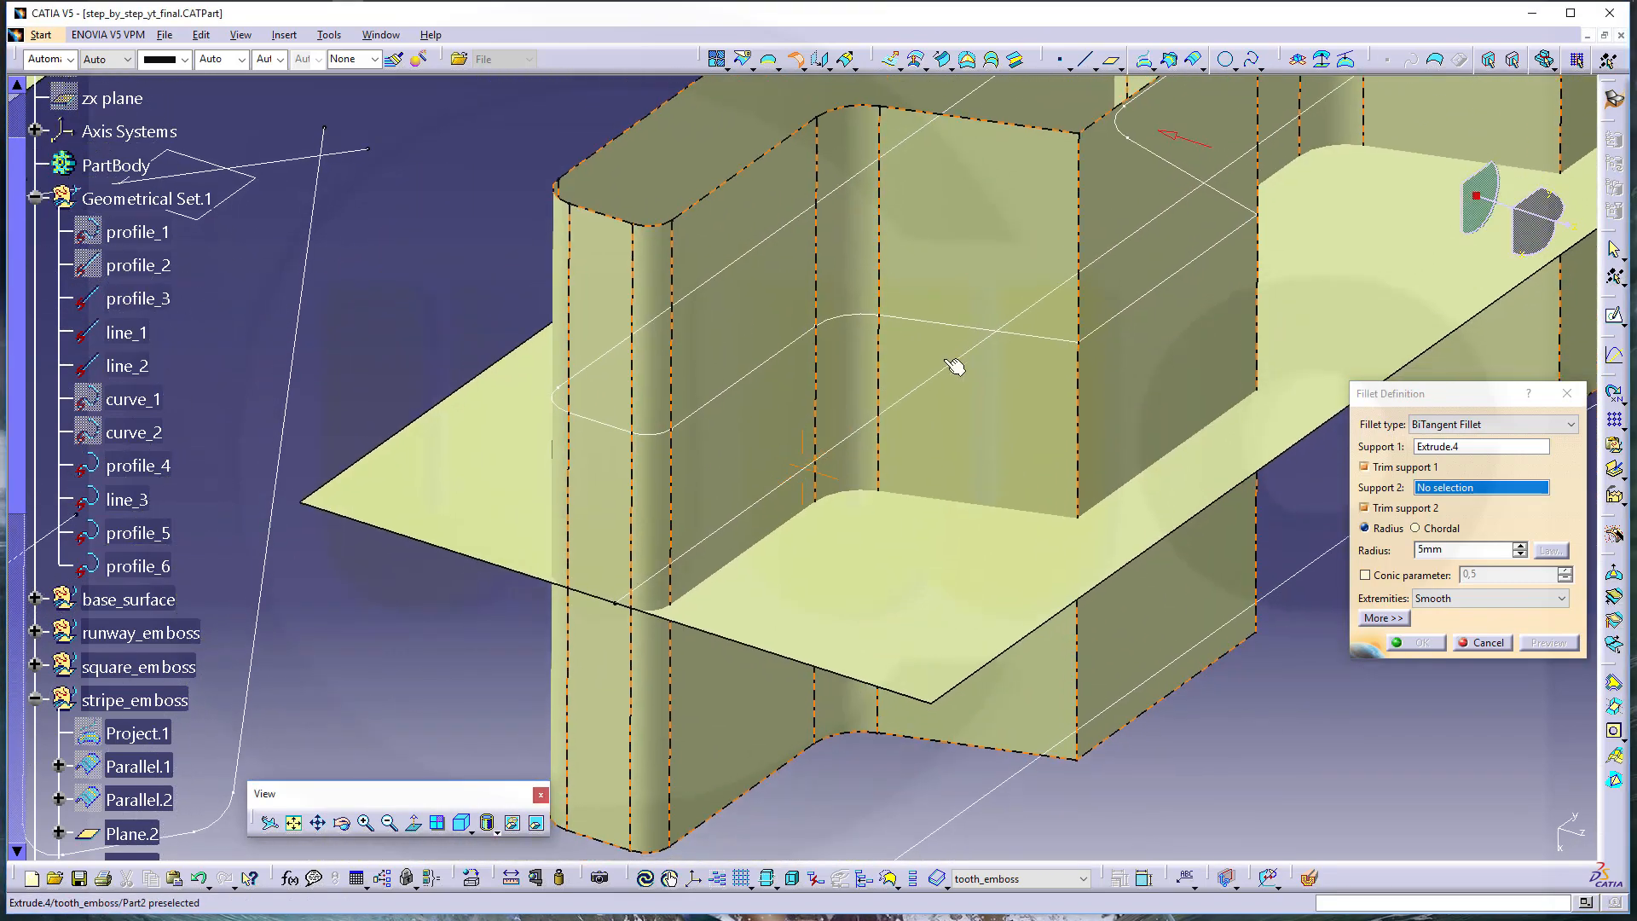
left_click(912, 588)
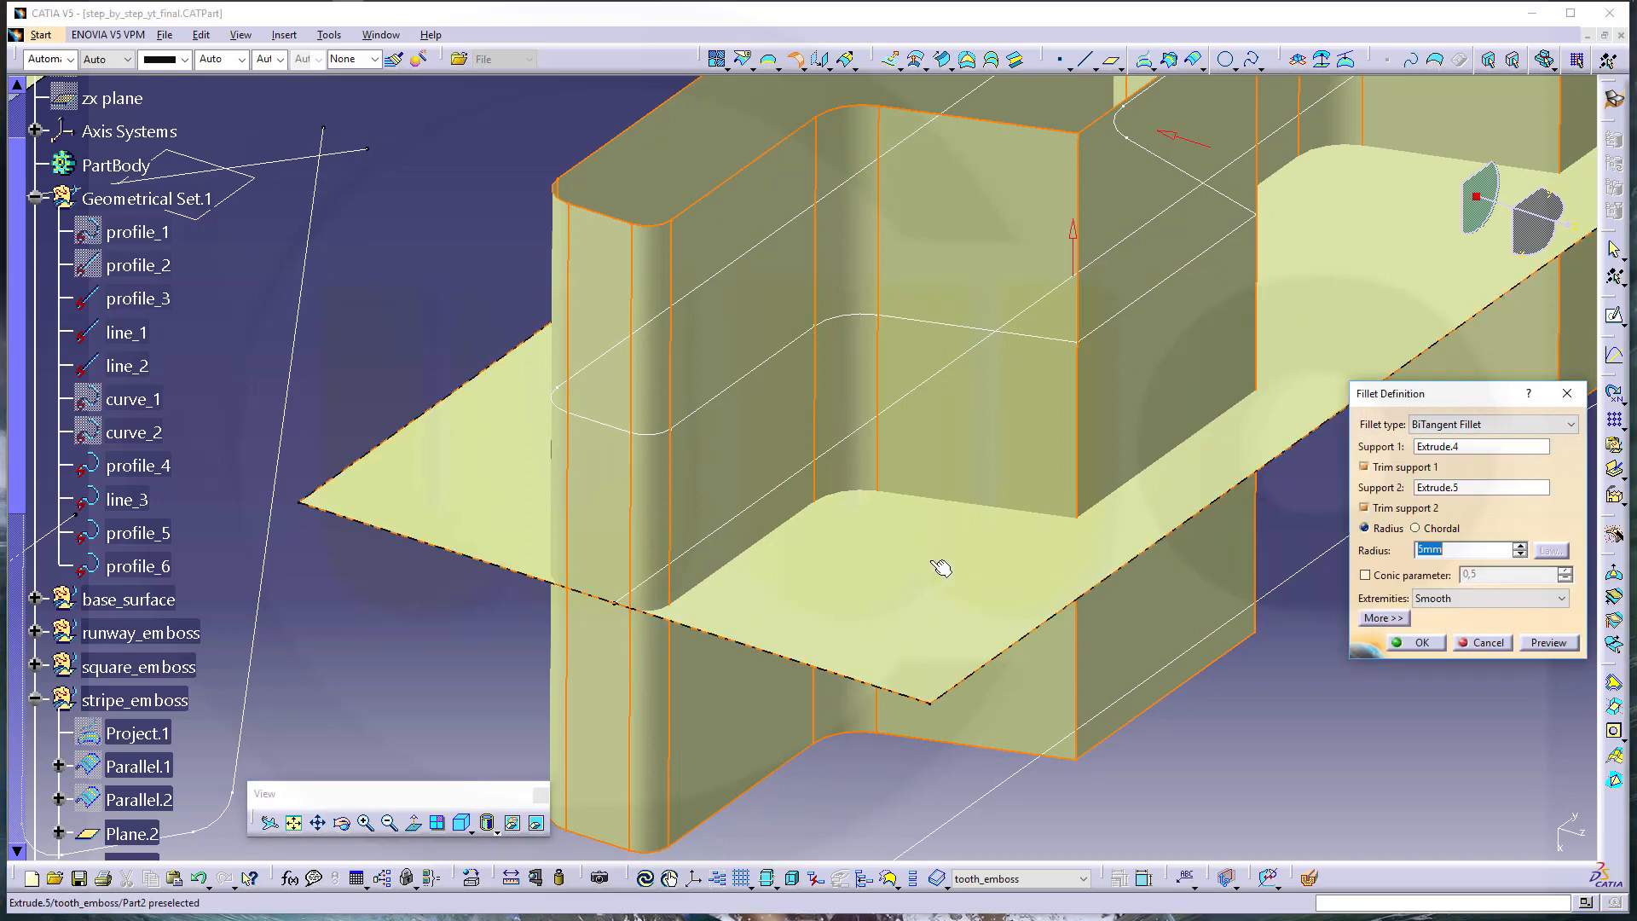
middle_click_drag(1081, 546, 1083, 574)
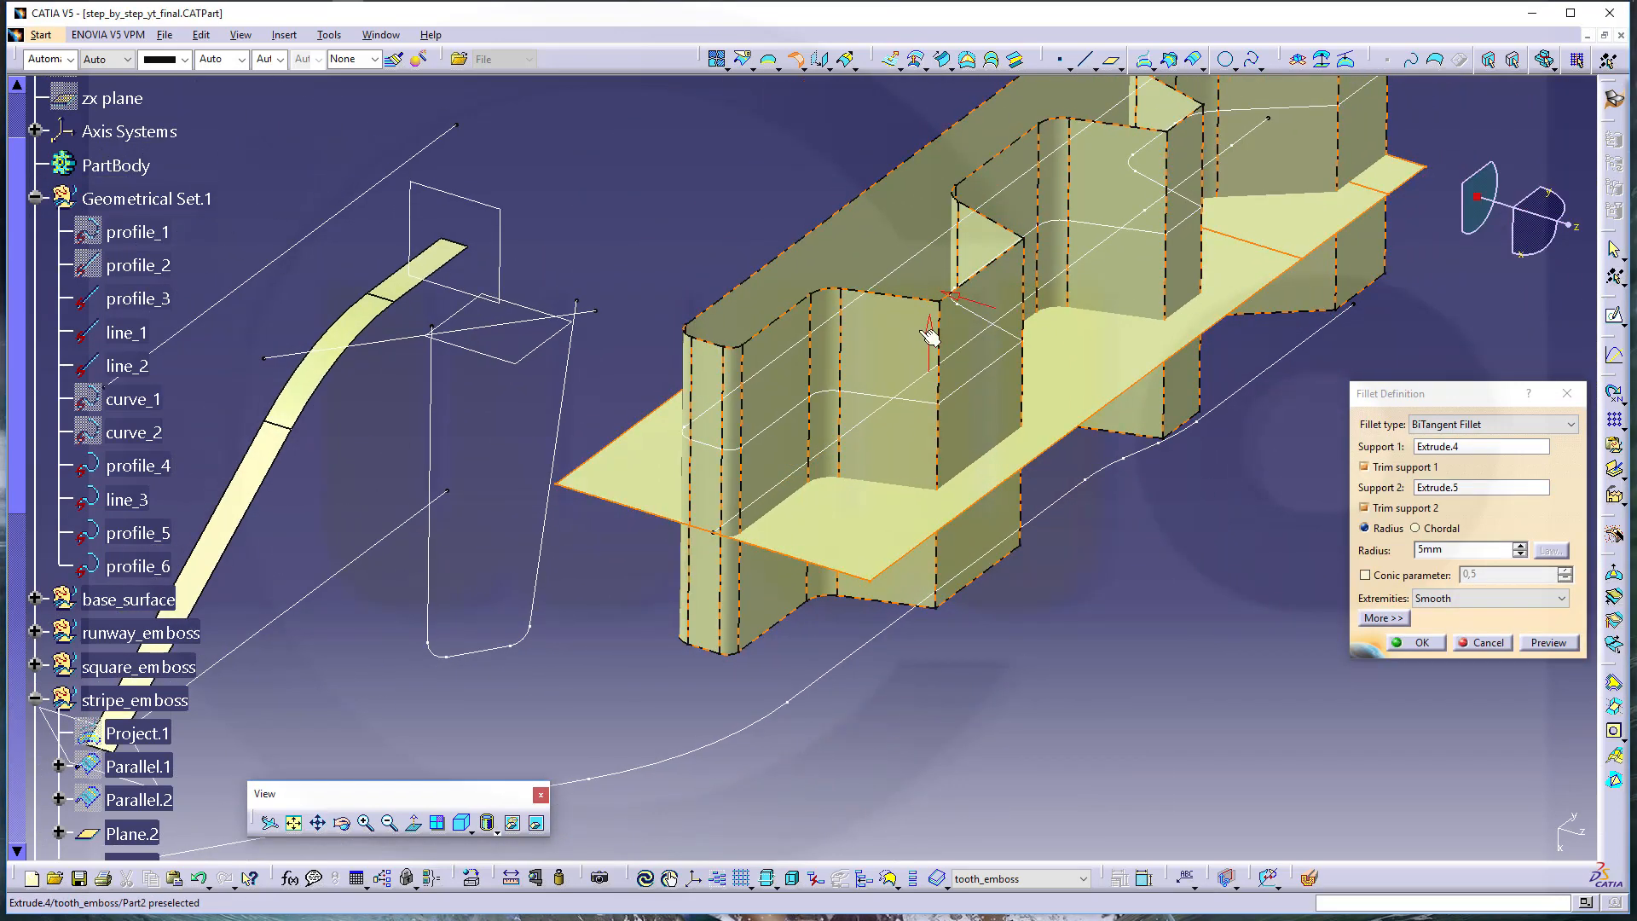
left_click(1423, 643)
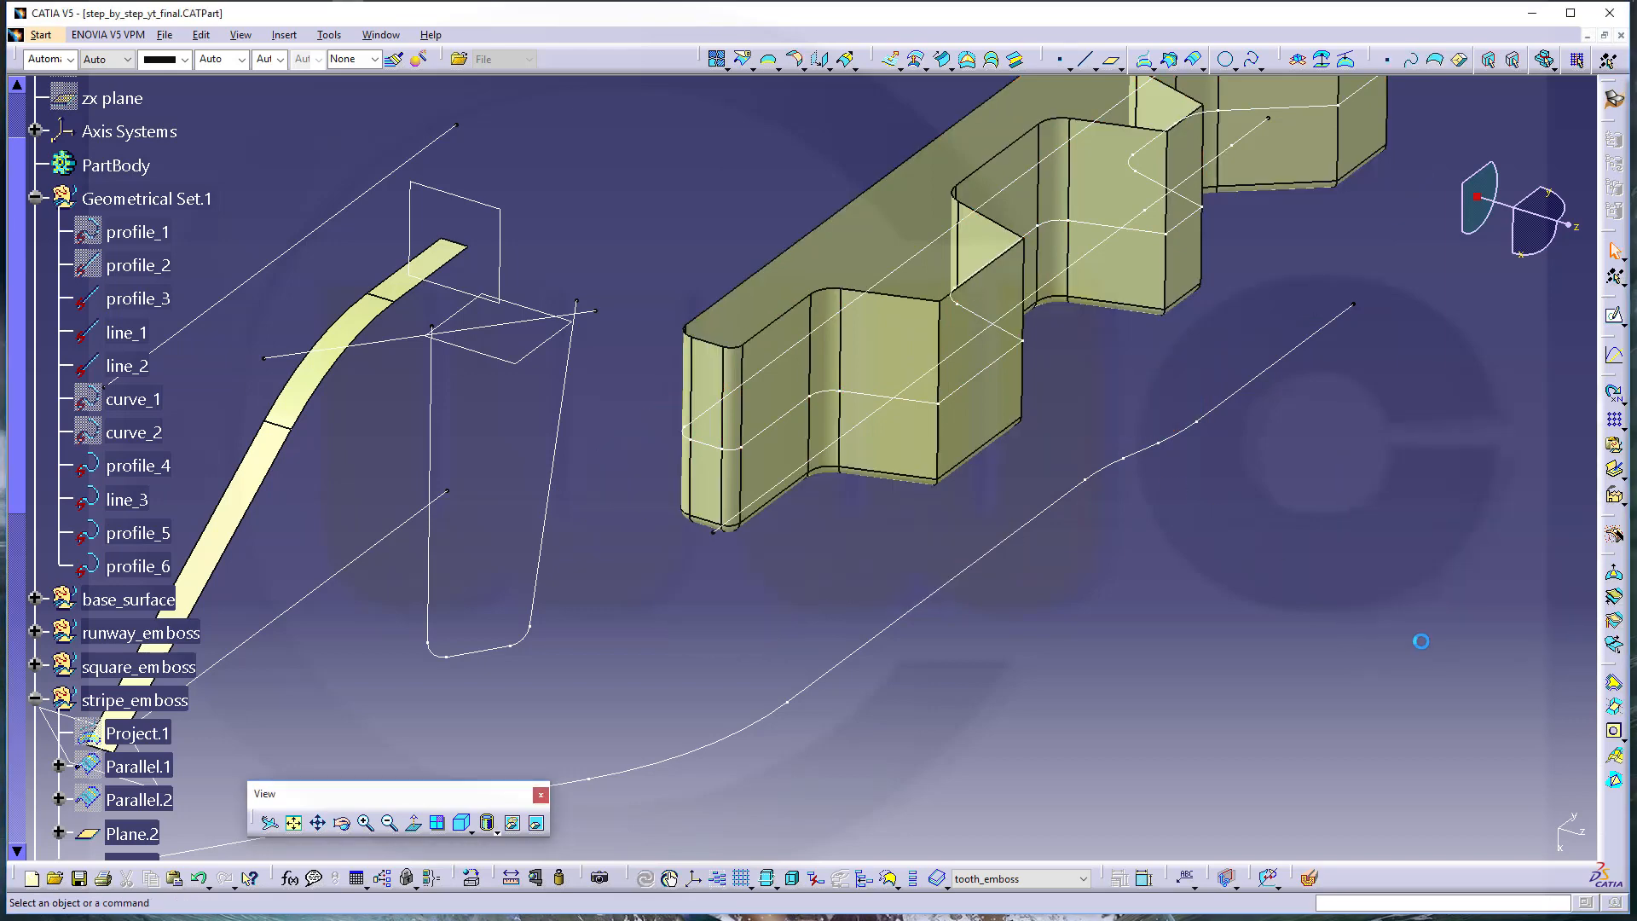
Show the base_4 surface again and hide the tooth_emboss geometrical set
mouse_move(1088, 497)
middle_mouse_down()
mouse_move(1081, 552)
mouse_move(1096, 475)
mouse_move(987, 530)
mouse_move(1077, 525)
mouse_move(1072, 484)
middle_mouse_up()
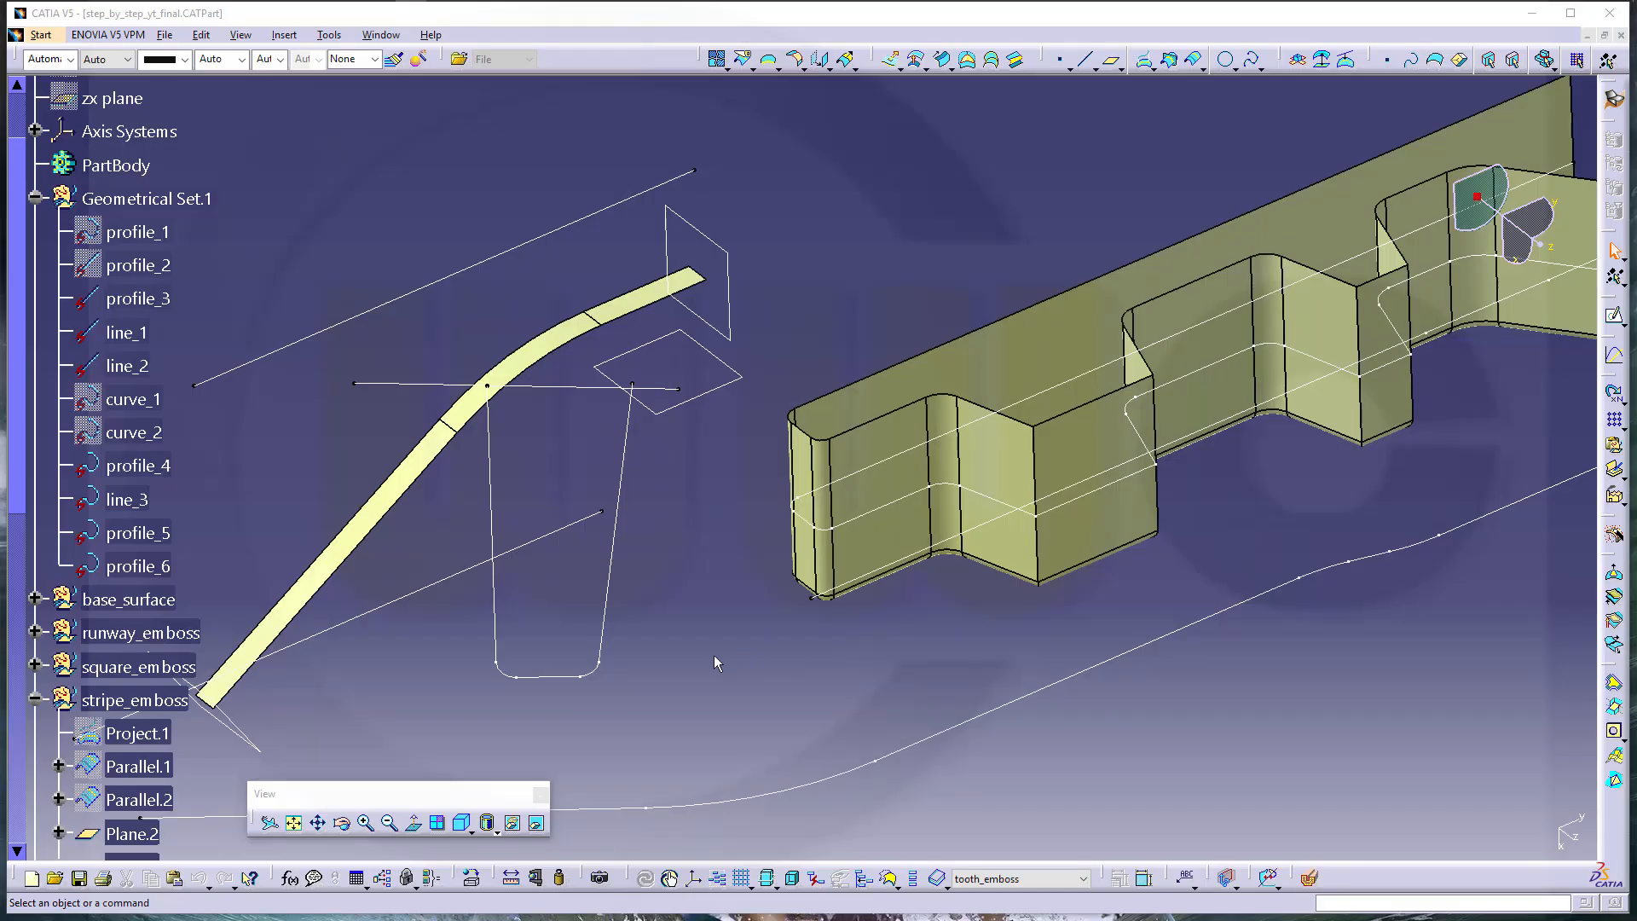
scroll(665, 665, "down", 8)
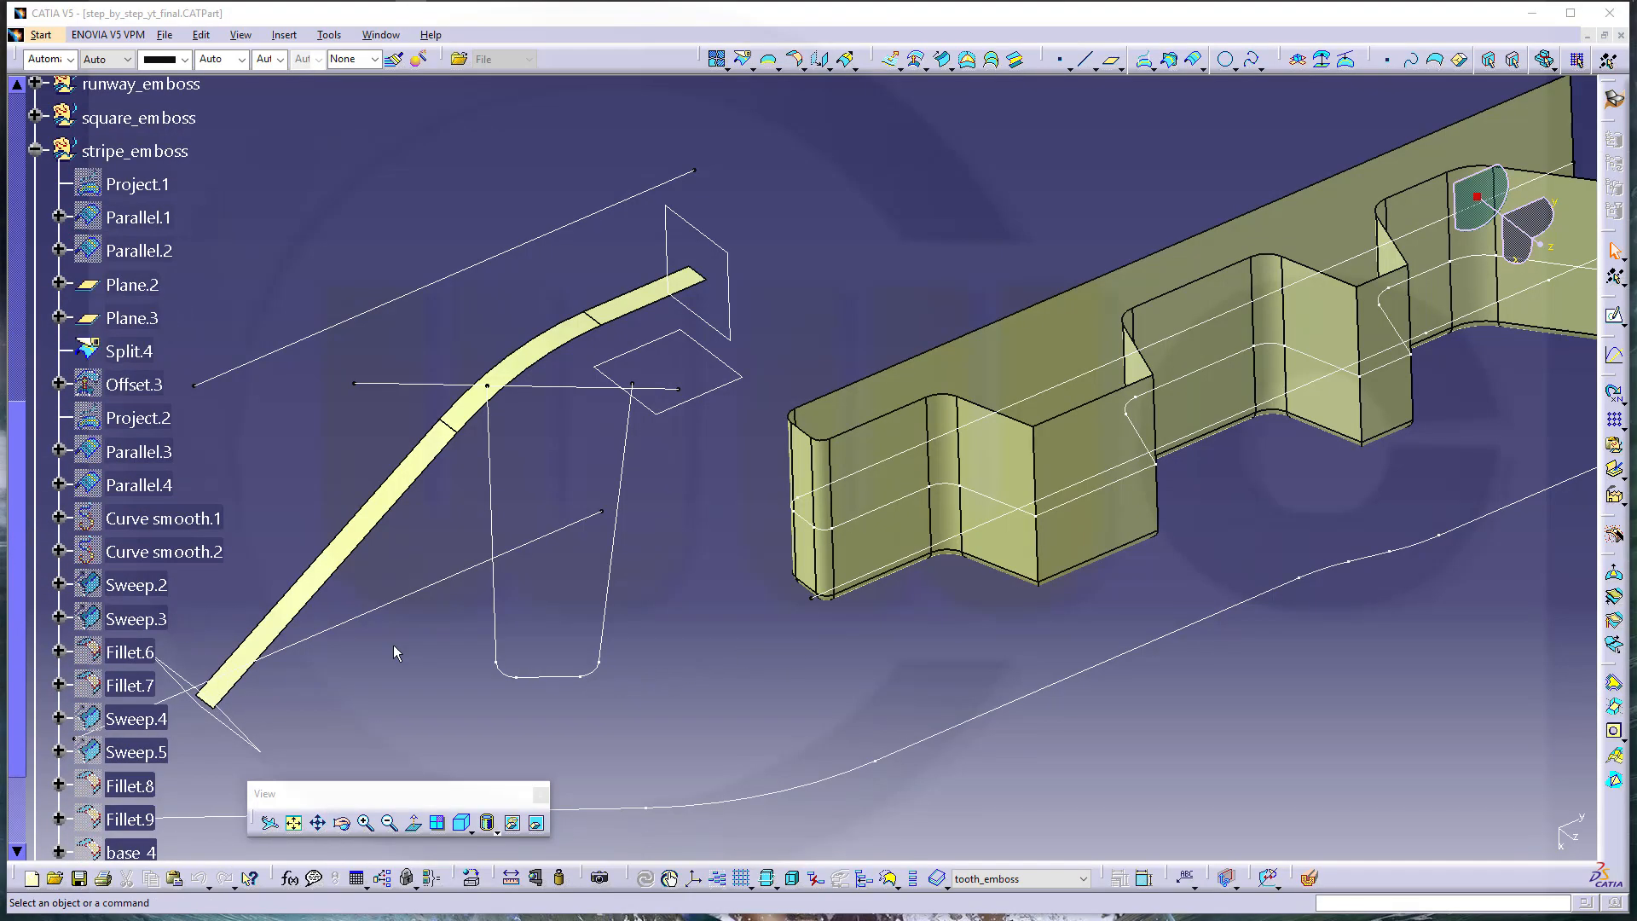
right_click(126, 618)
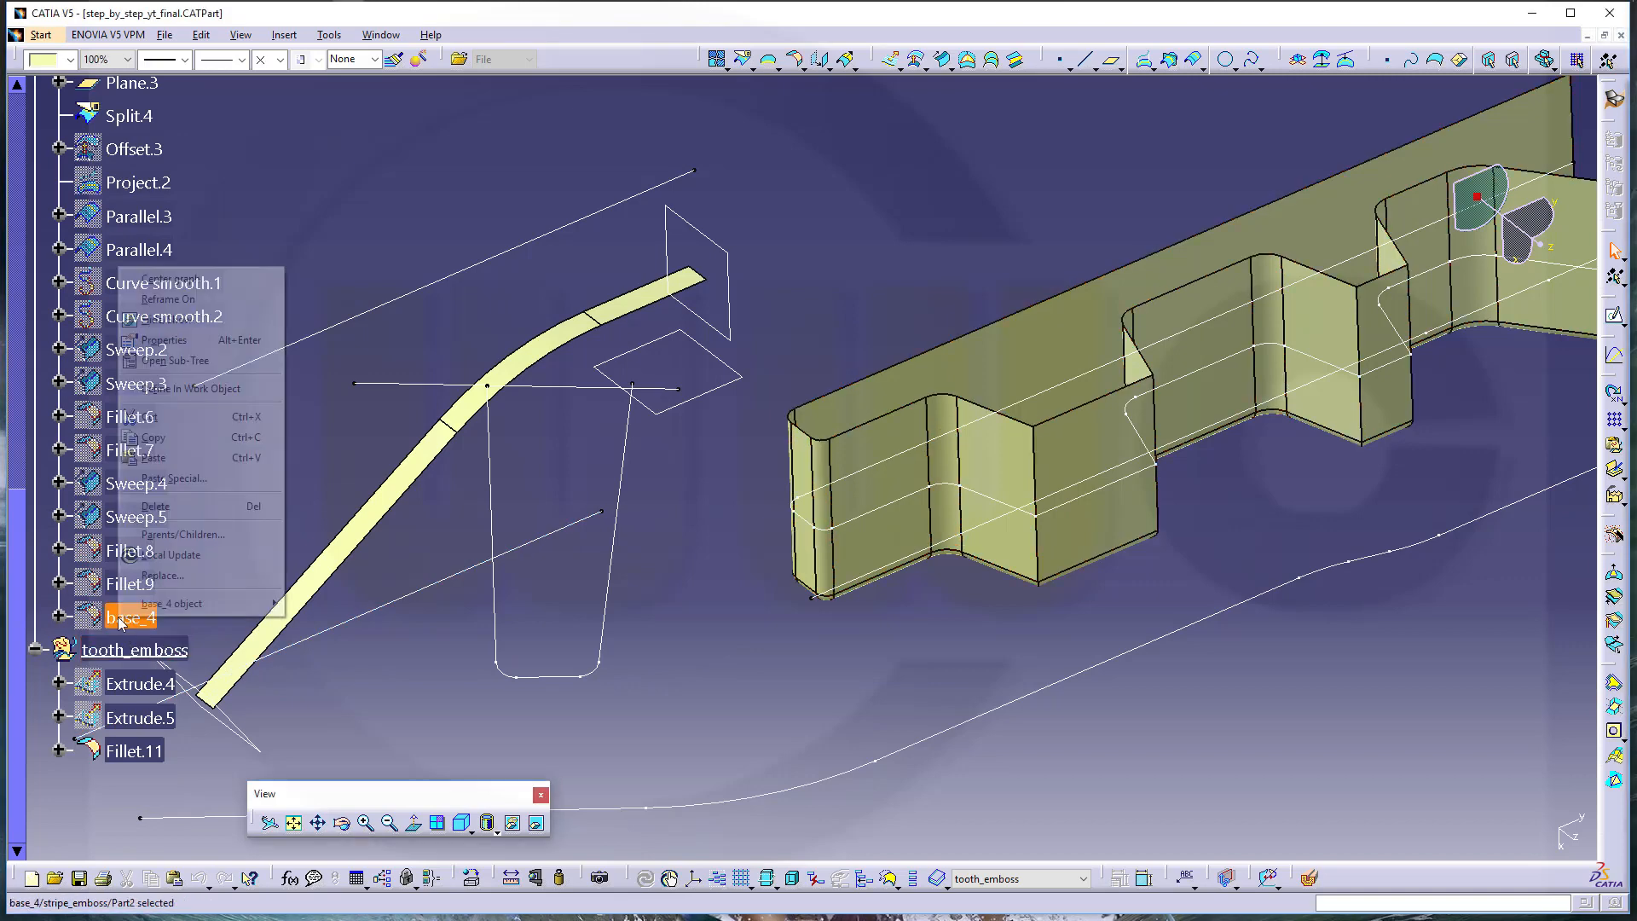
left_click(156, 320)
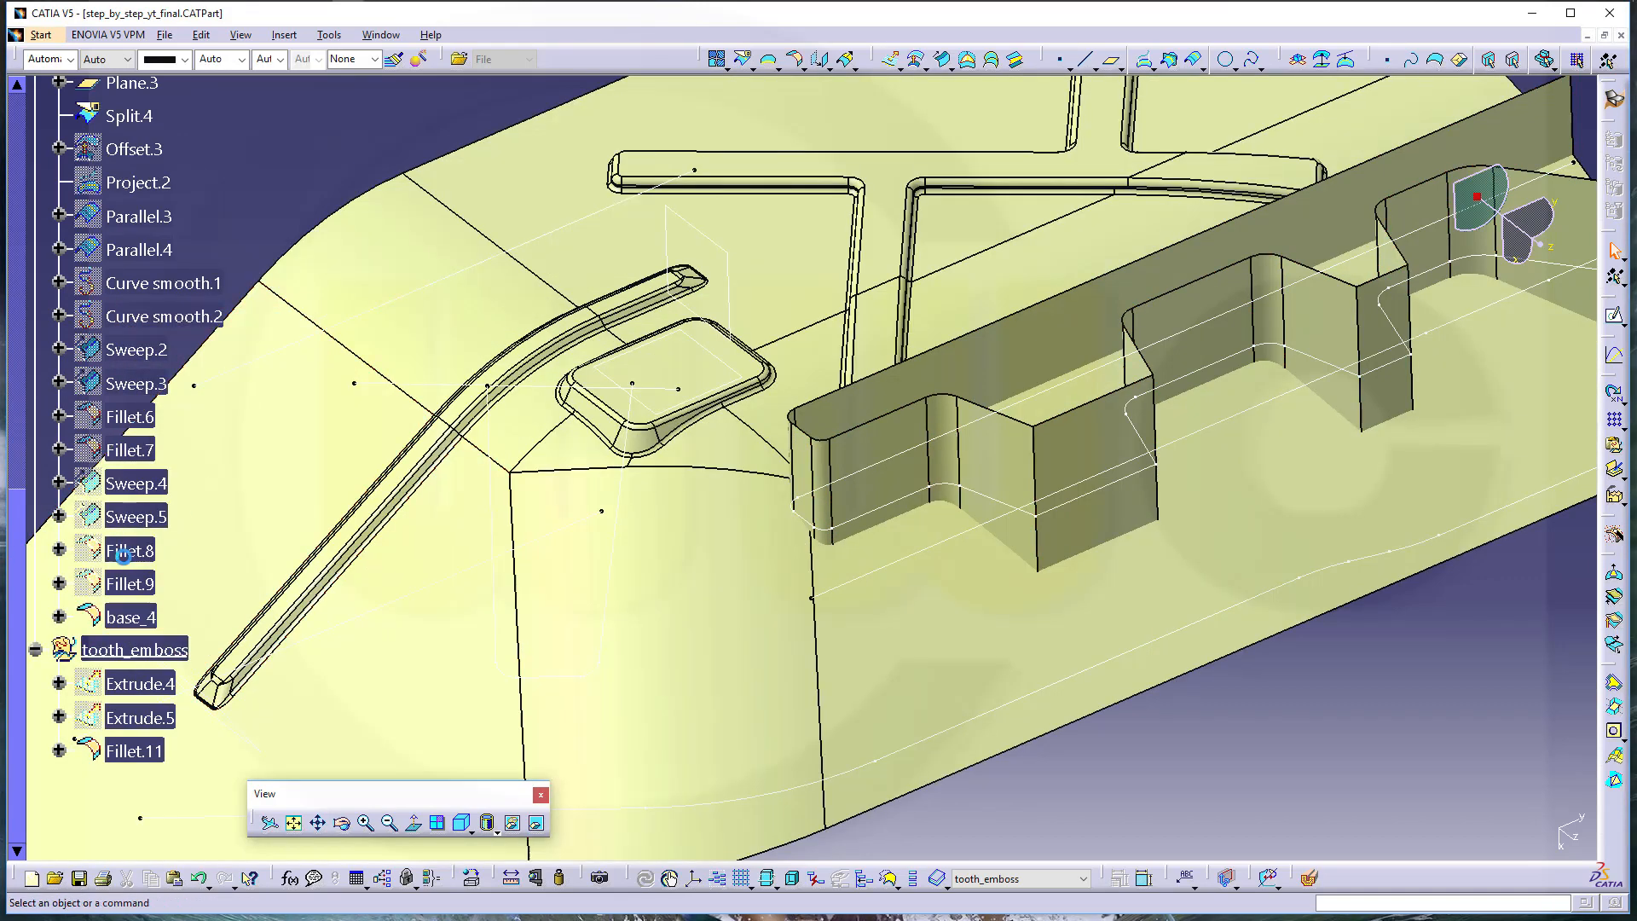
right_click(135, 652)
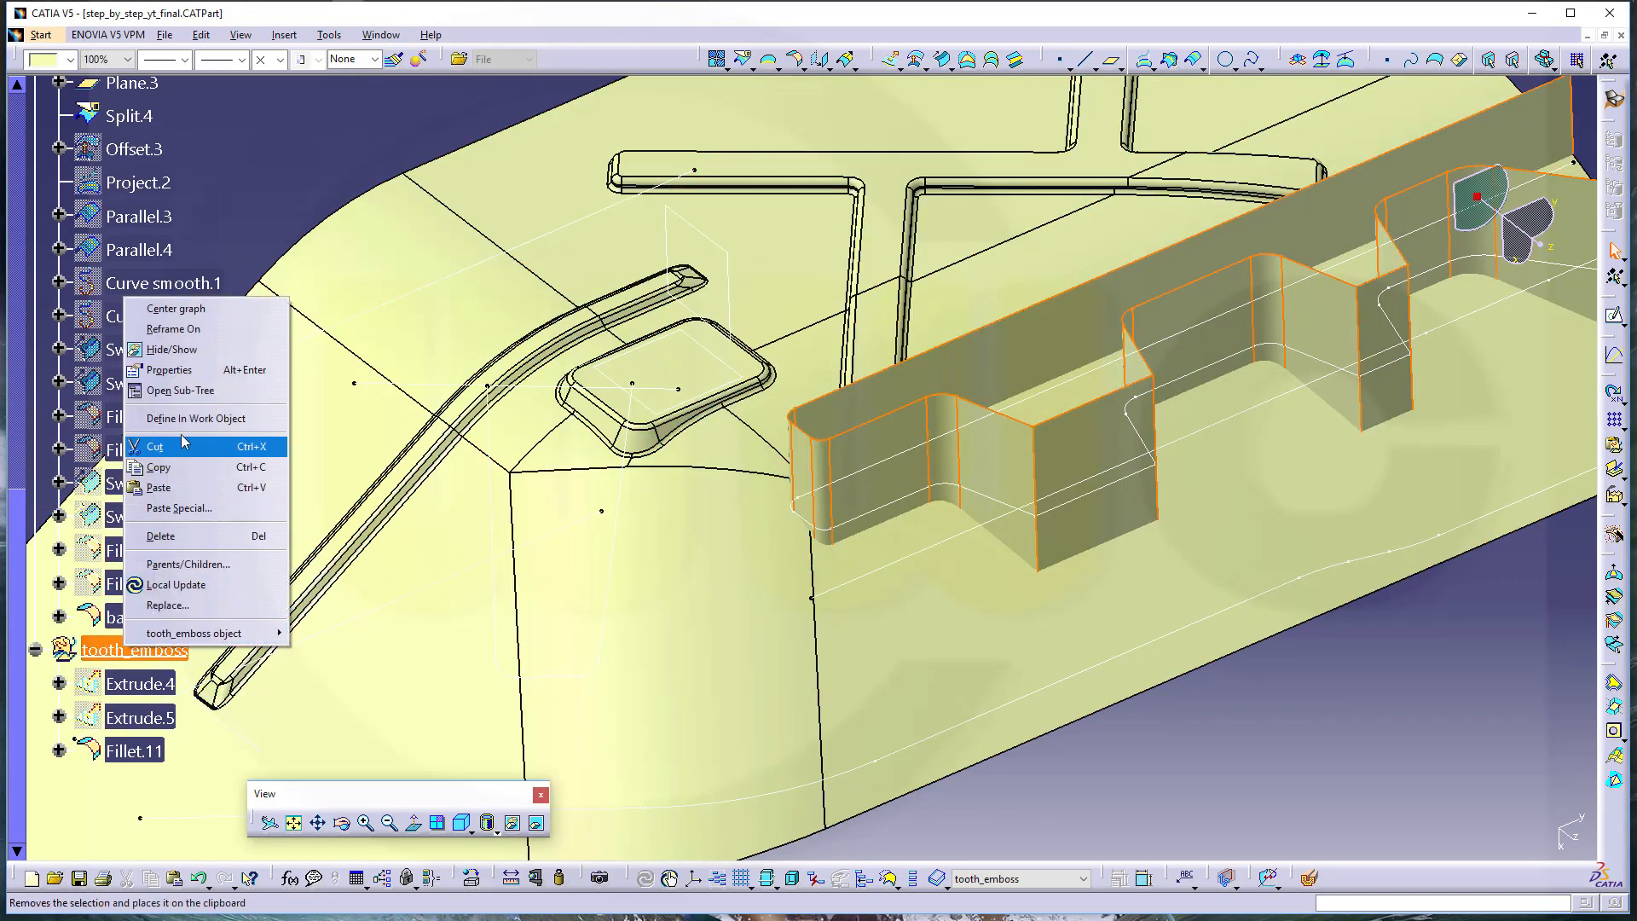
left_click(156, 350)
middle_click_drag(811, 608, 950, 668)
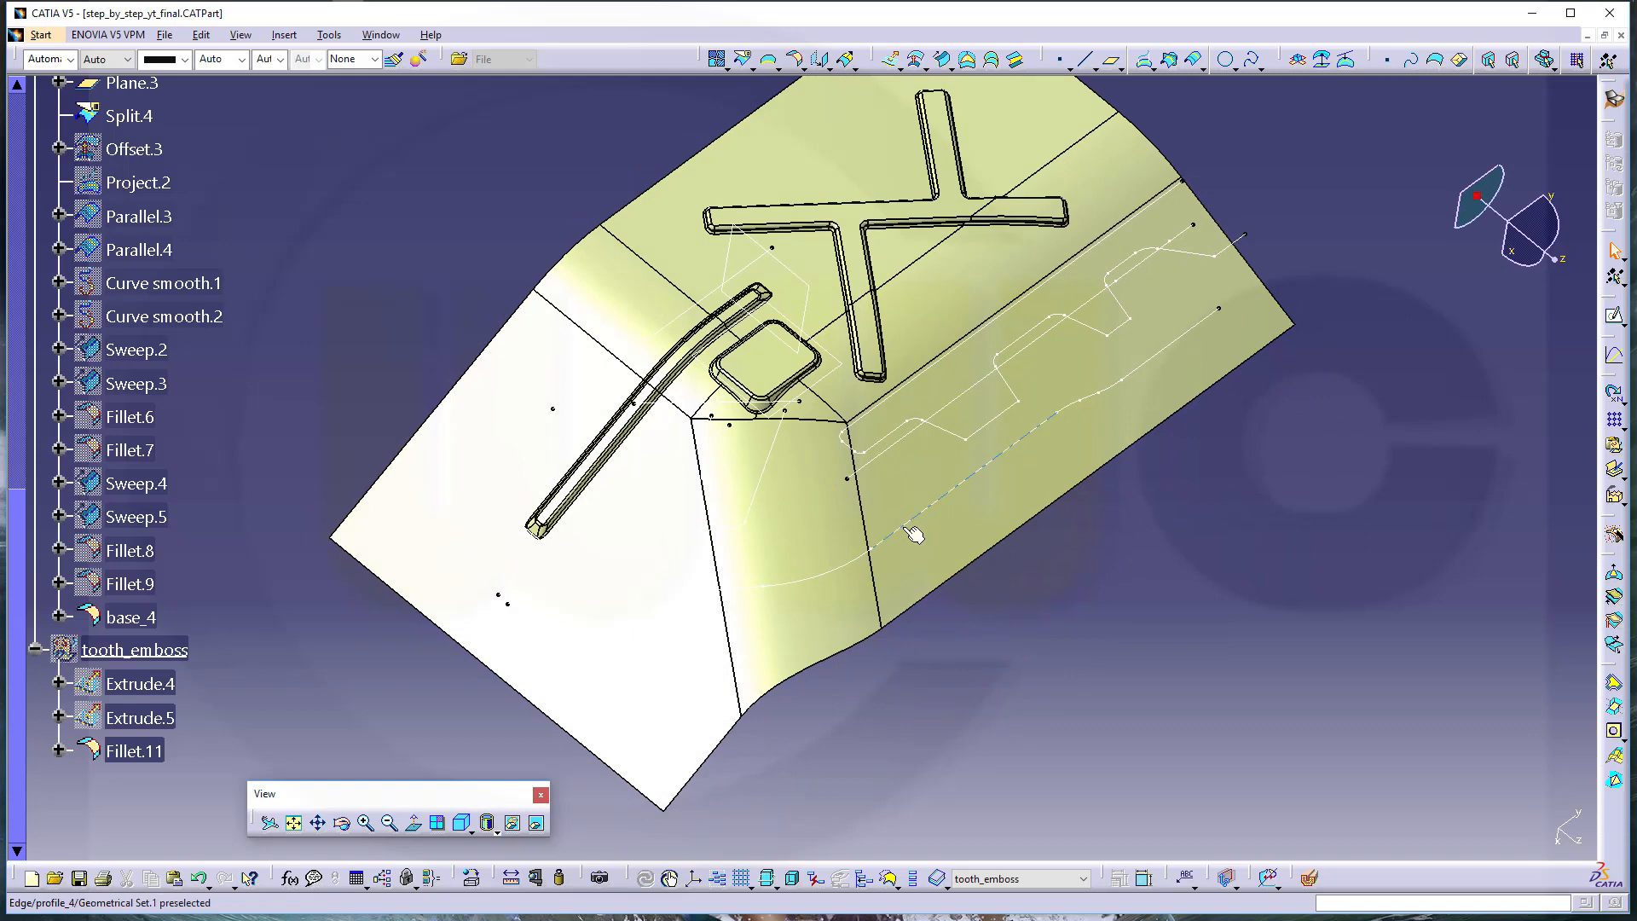
Set up an extruded surface with profile_4 as profile and the YZ plane of the absolute axis system as direction
scroll(202, 358, "up", 2)
scroll(201, 358, "up", 6)
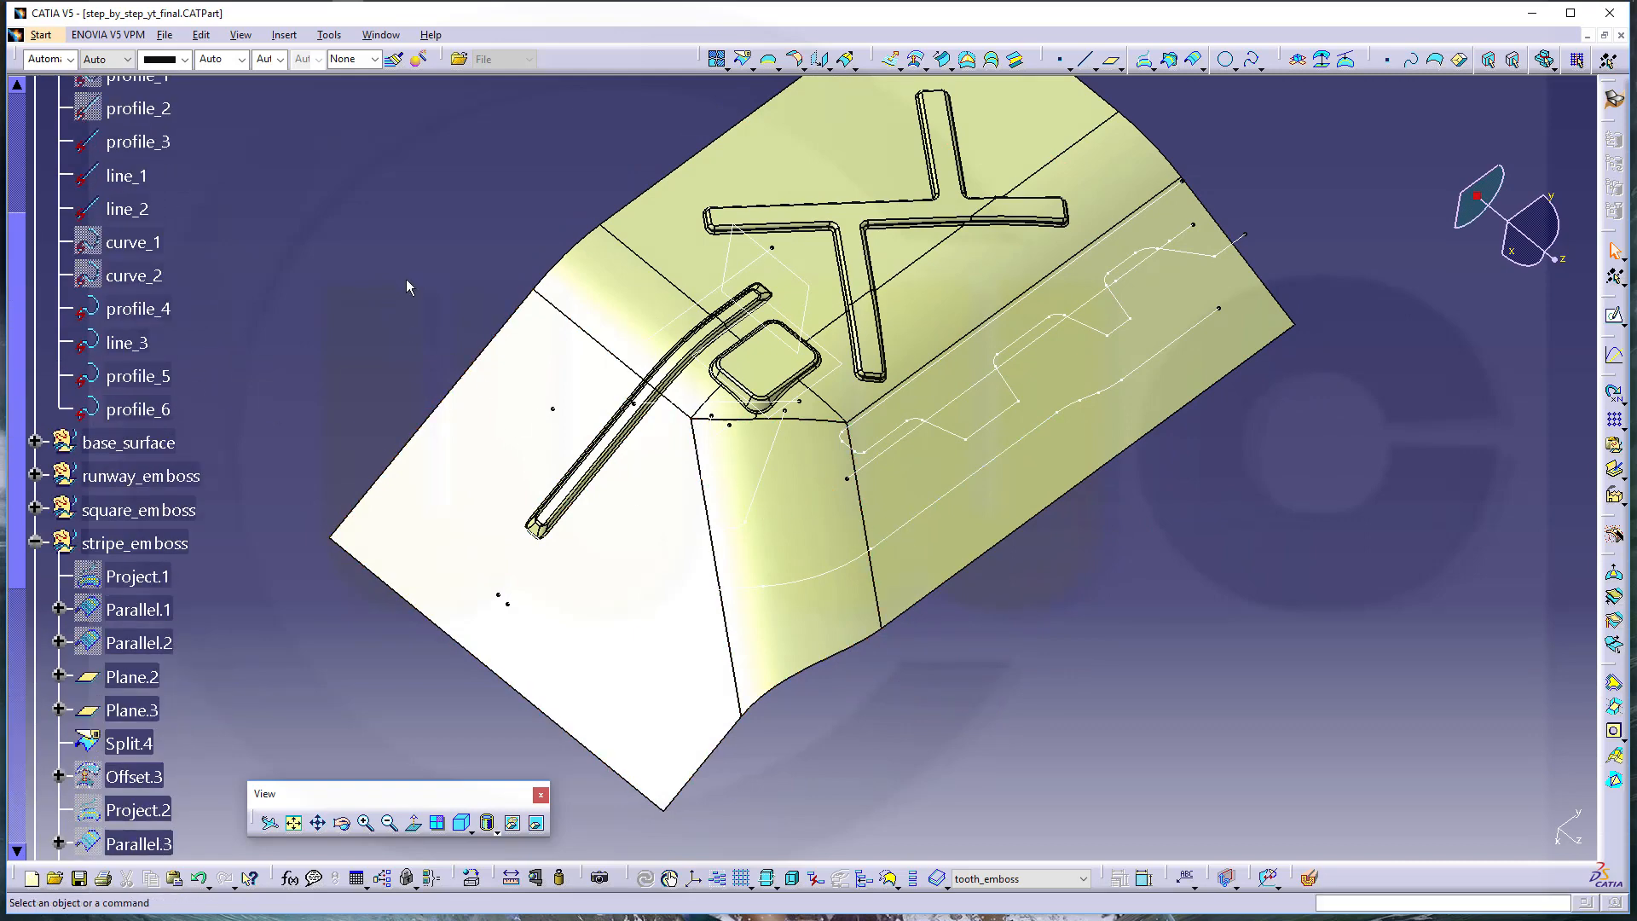
left_click(890, 60)
left_click(1134, 382)
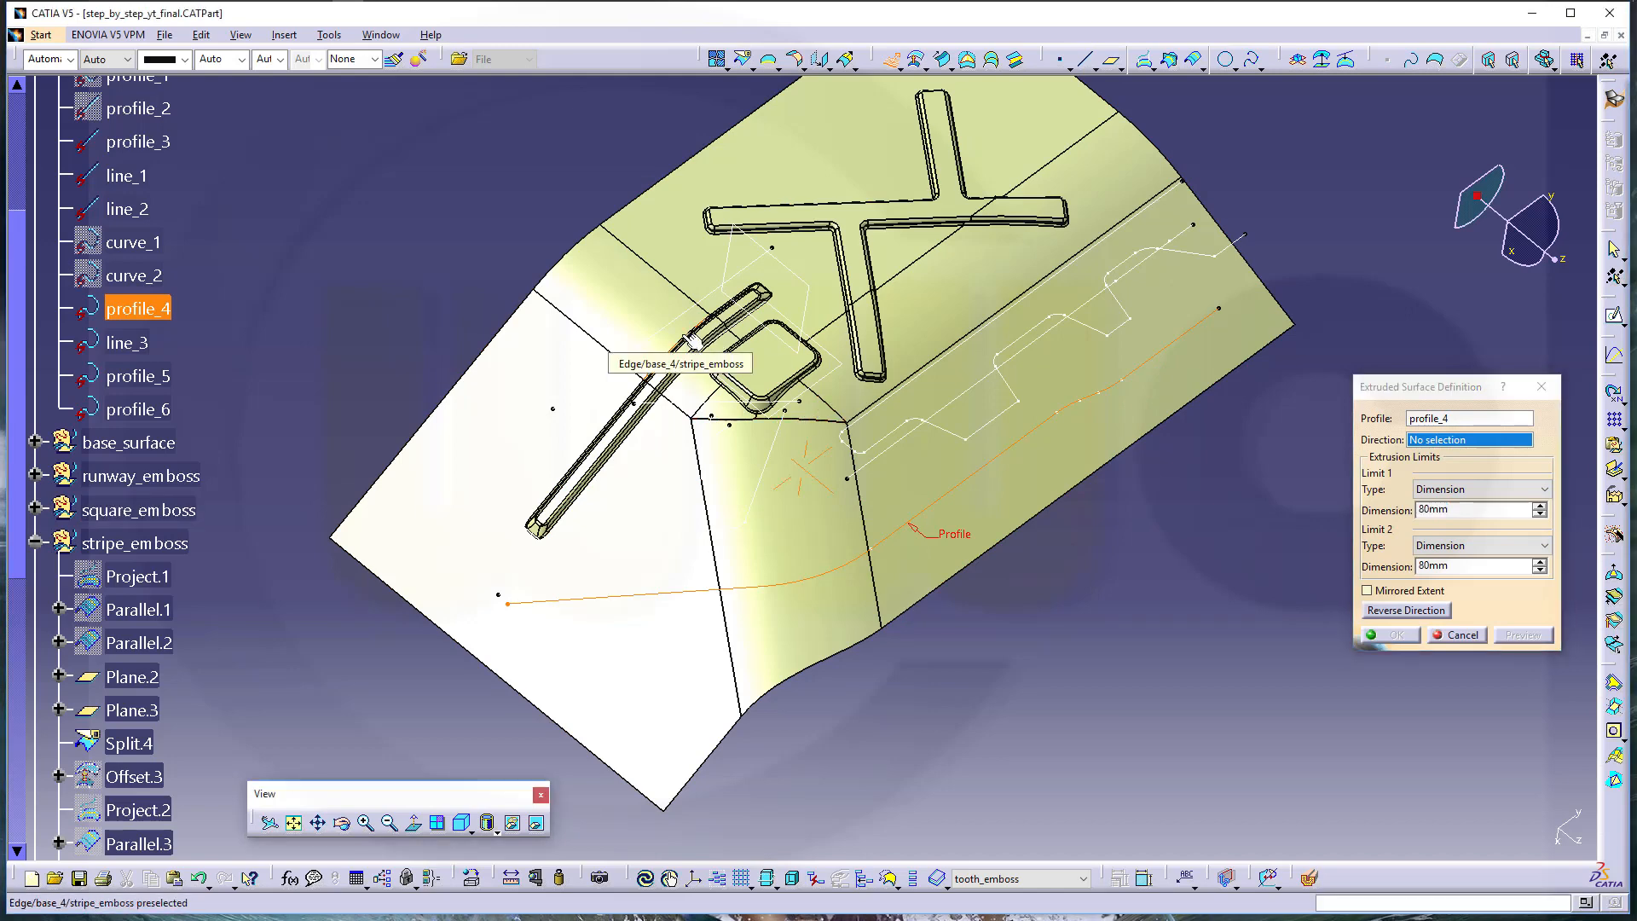
middle_click_drag(695, 410, 663, 394, "ctrl")
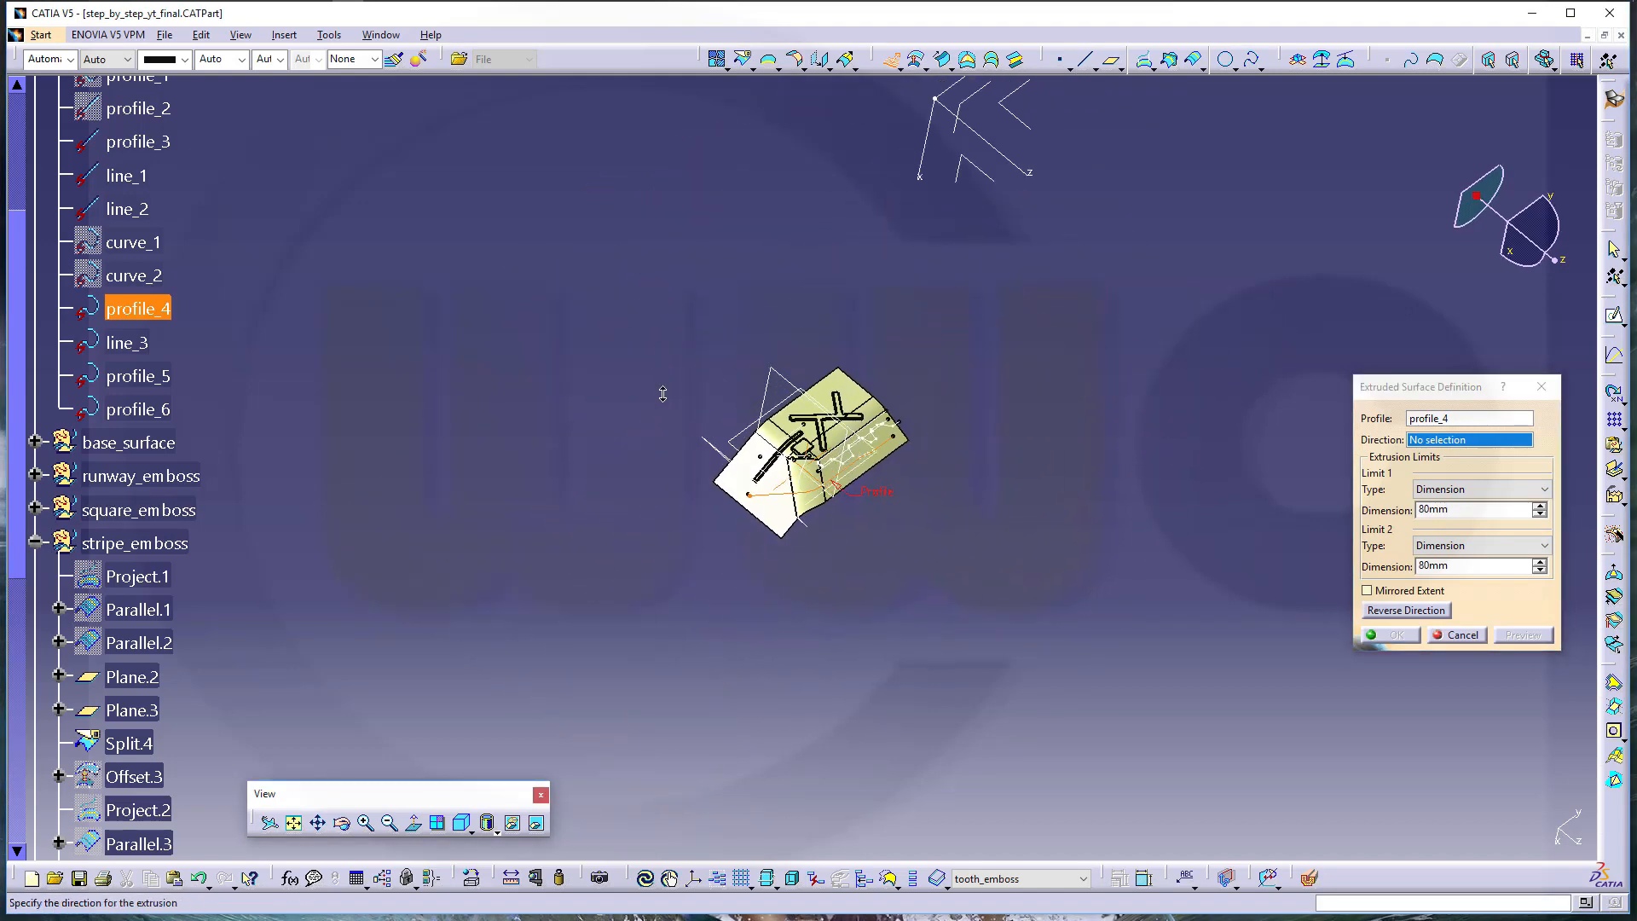
middle_click_drag(838, 235, 854, 335)
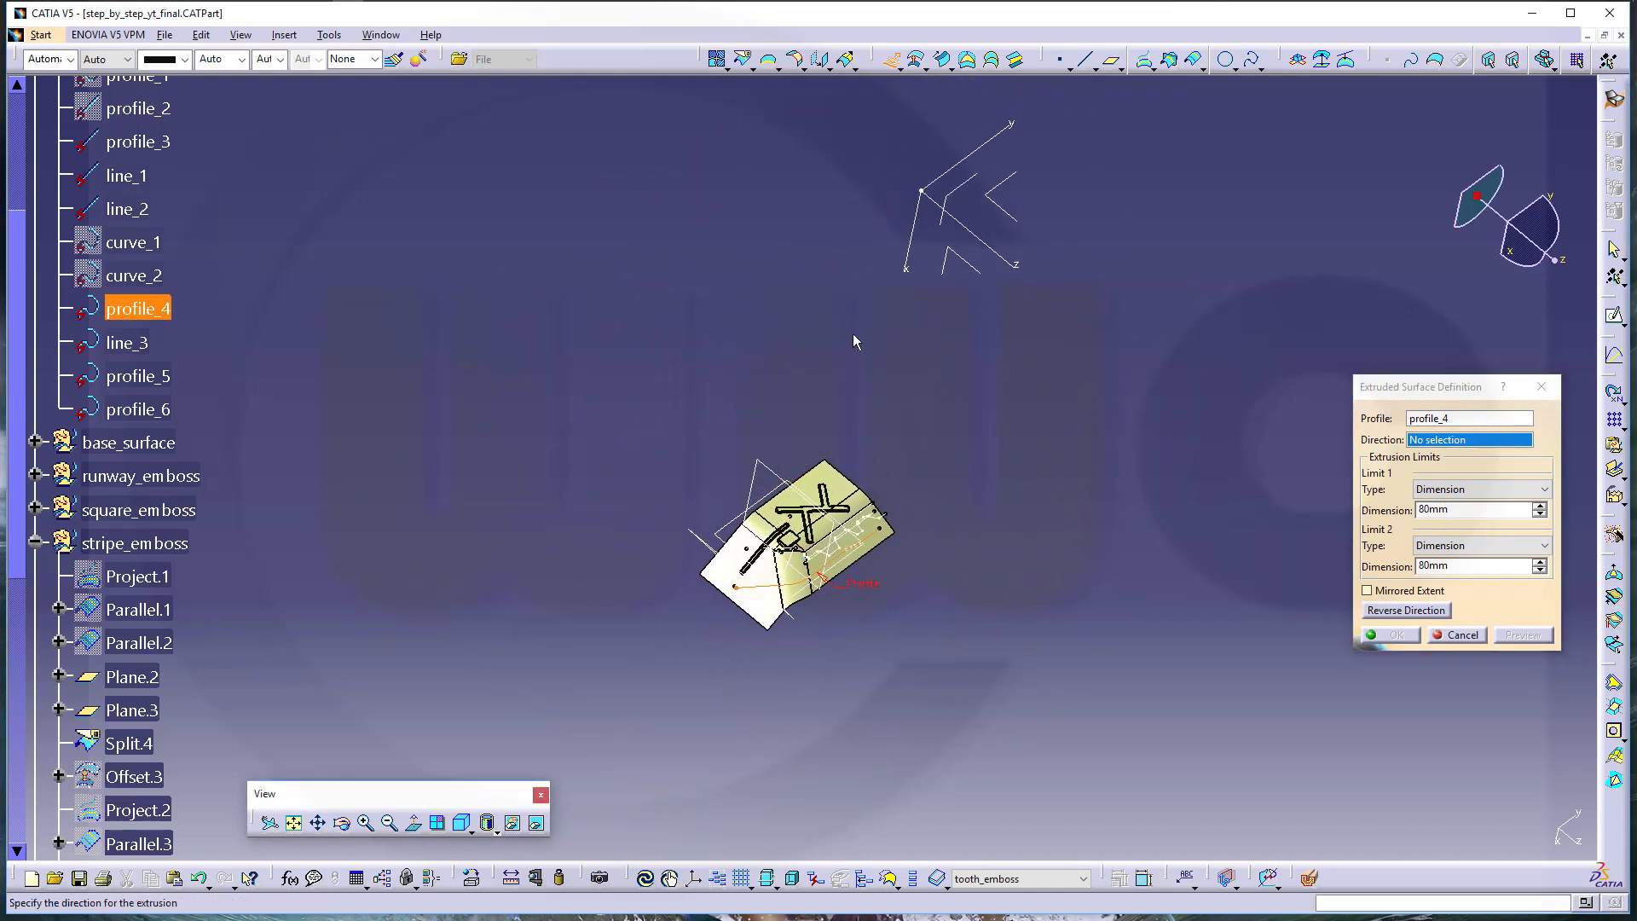
left_click(1006, 211)
middle_click_drag(895, 522, 873, 434)
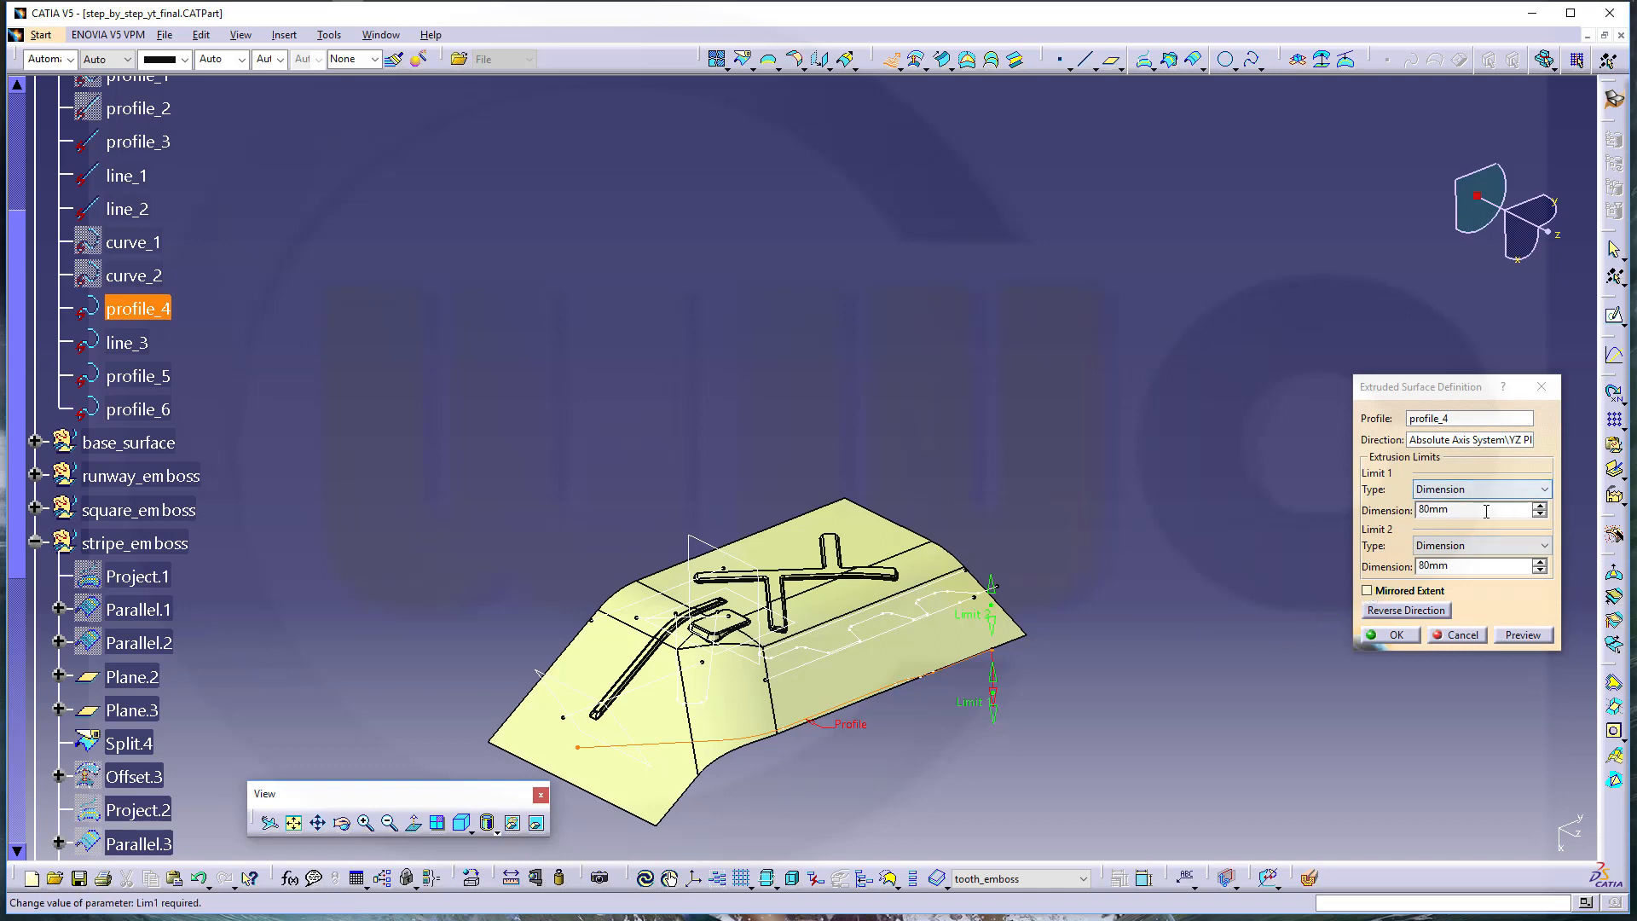
double_click(1439, 510)
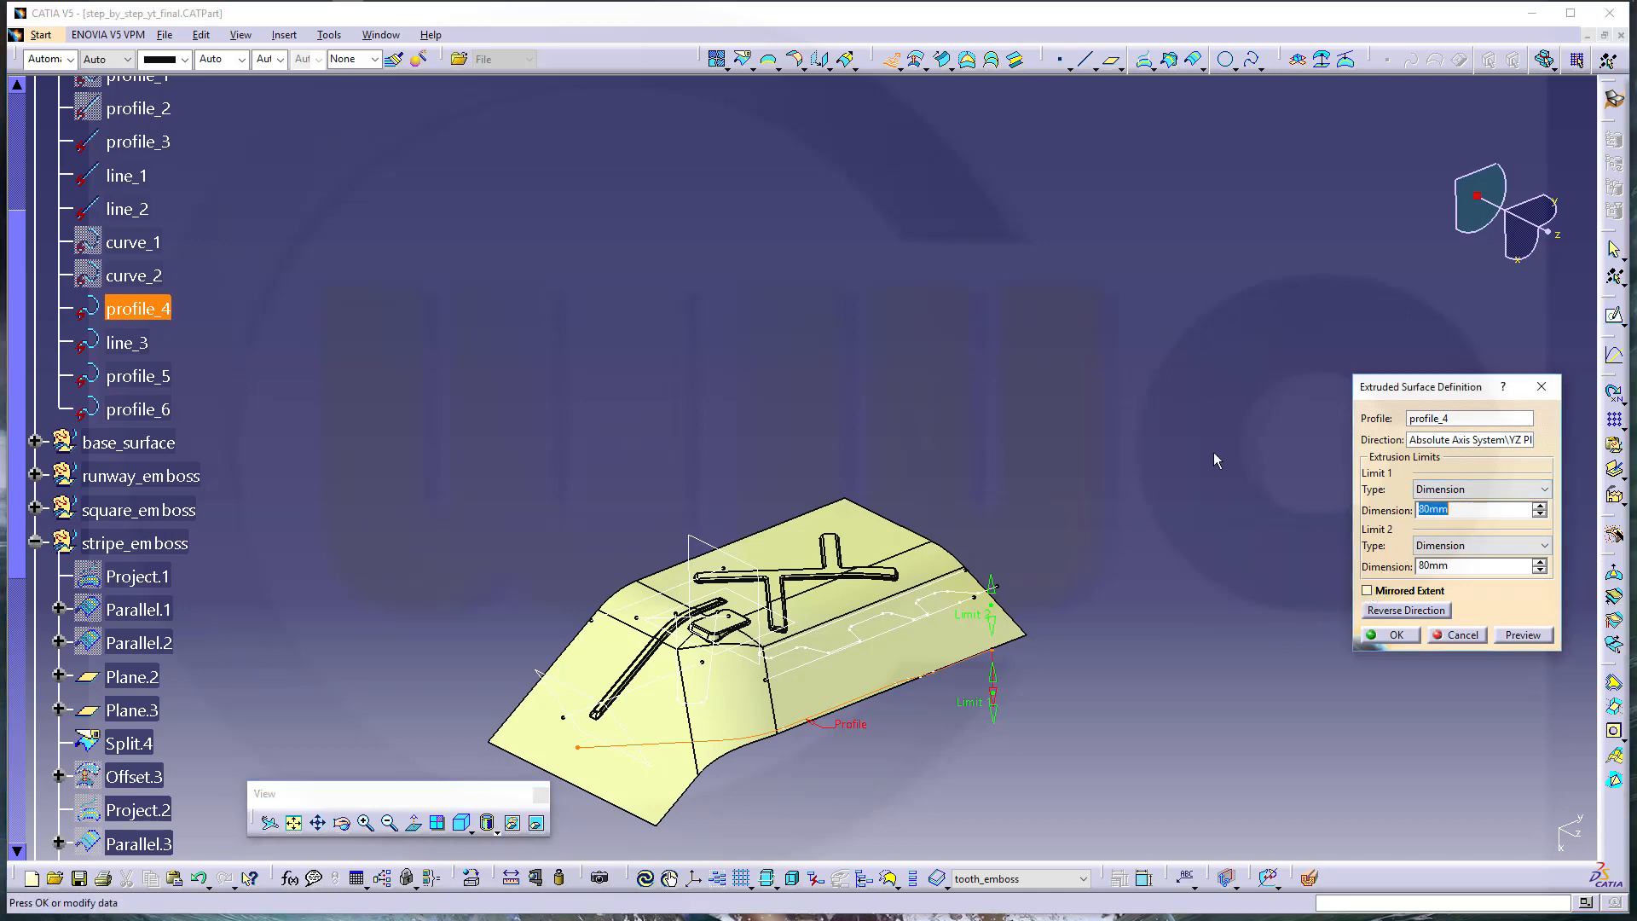
Set the extrusion limits of profile_4 to 100 mm and 200 mm and preview the surface
type("100")
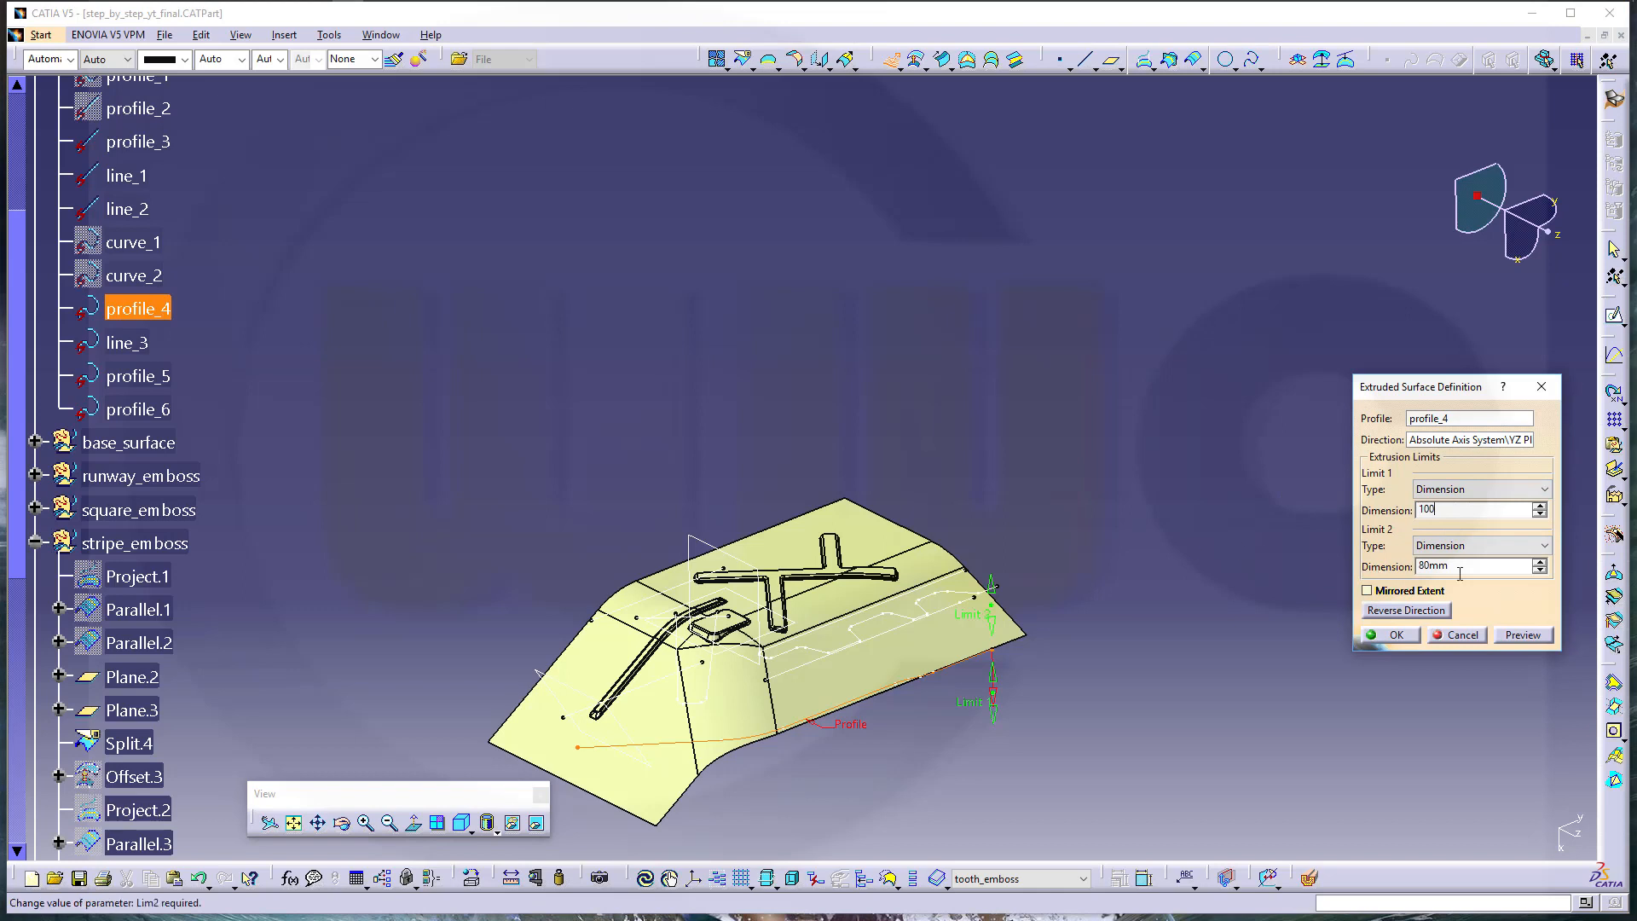
double_click(1430, 566)
type("200")
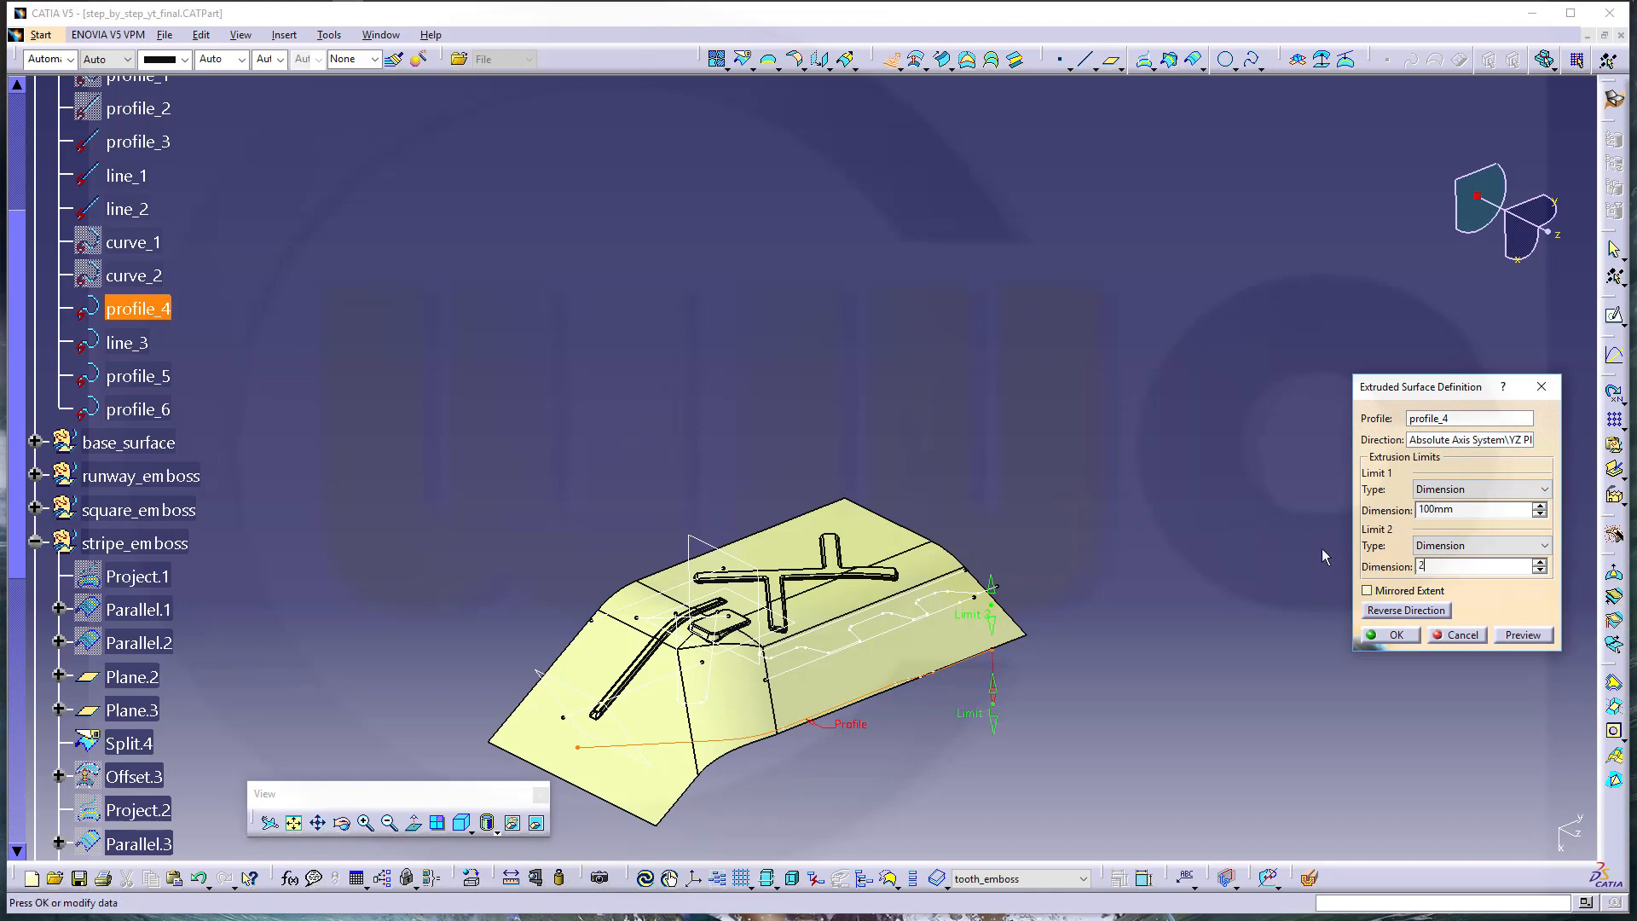
left_click(1535, 634)
Show the tooth_emboss geometrical set and complete the extruded surface of profile_4
middle_click_drag(1298, 670, 1260, 728, "ctrl")
scroll(445, 496, "down", 1)
scroll(445, 503, "down", 10)
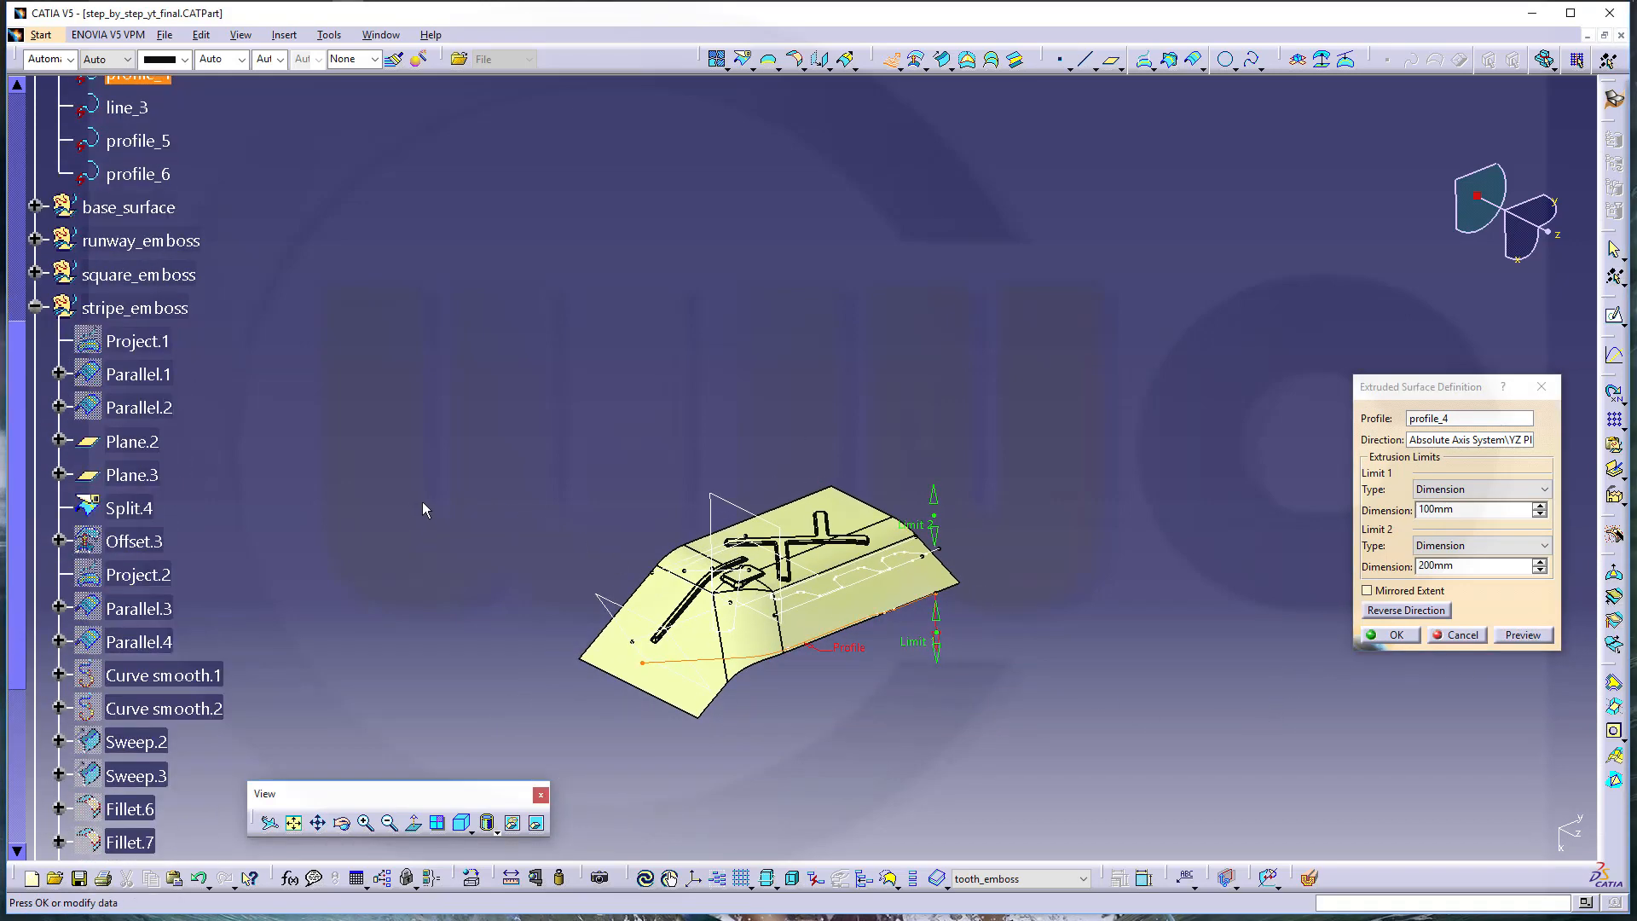
scroll(365, 541, "down", 2)
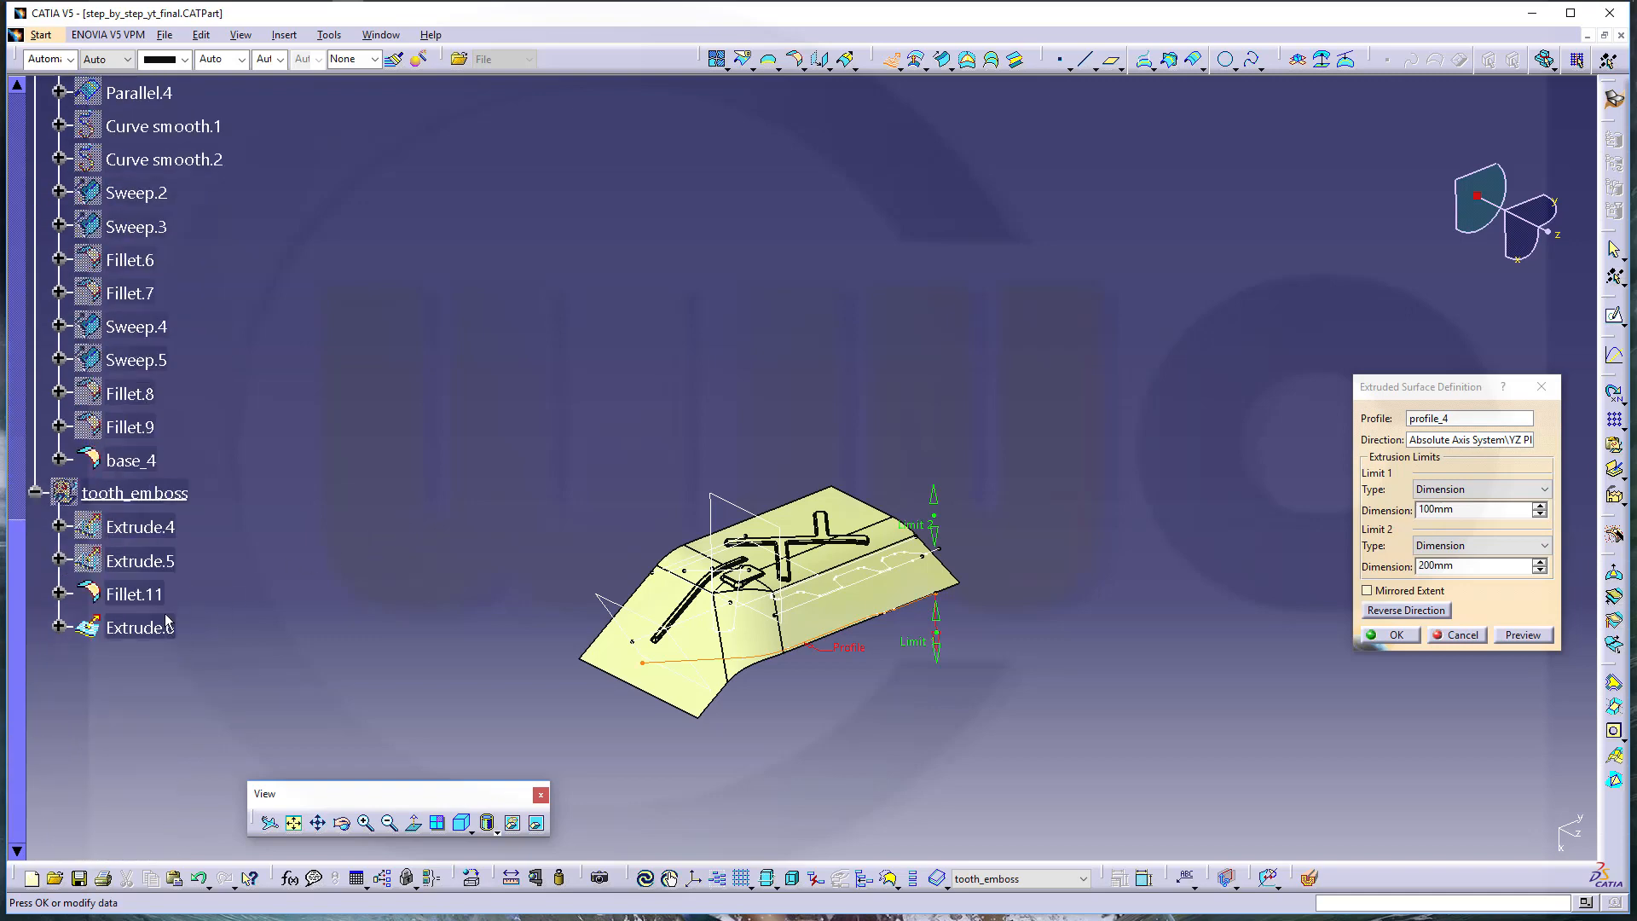
right_click(158, 493)
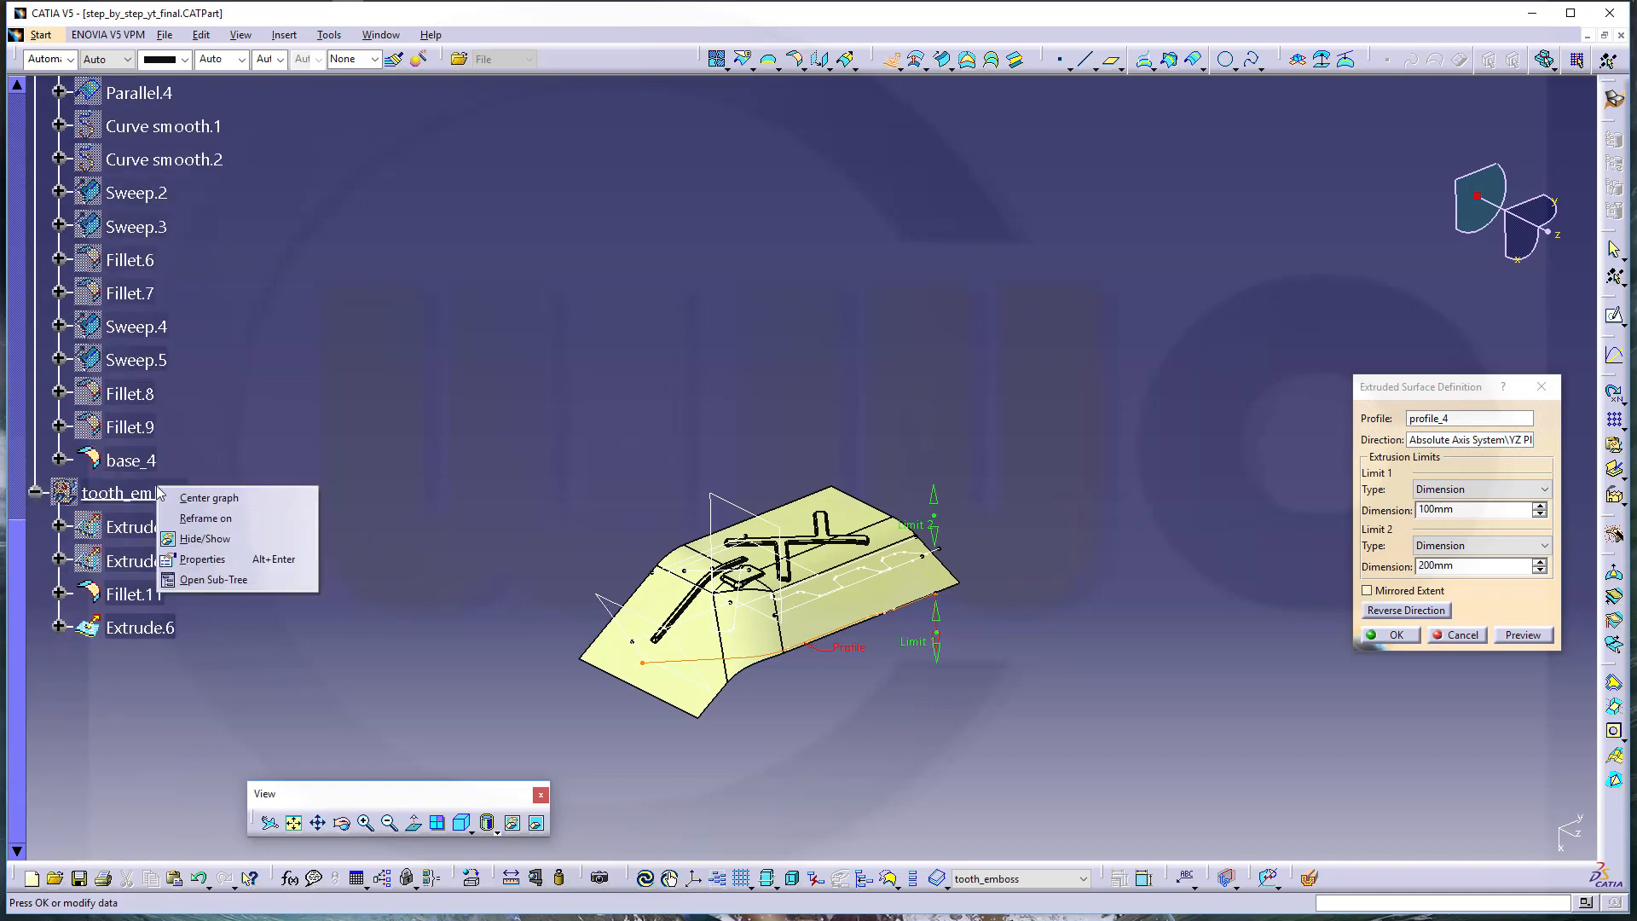
left_click(201, 536)
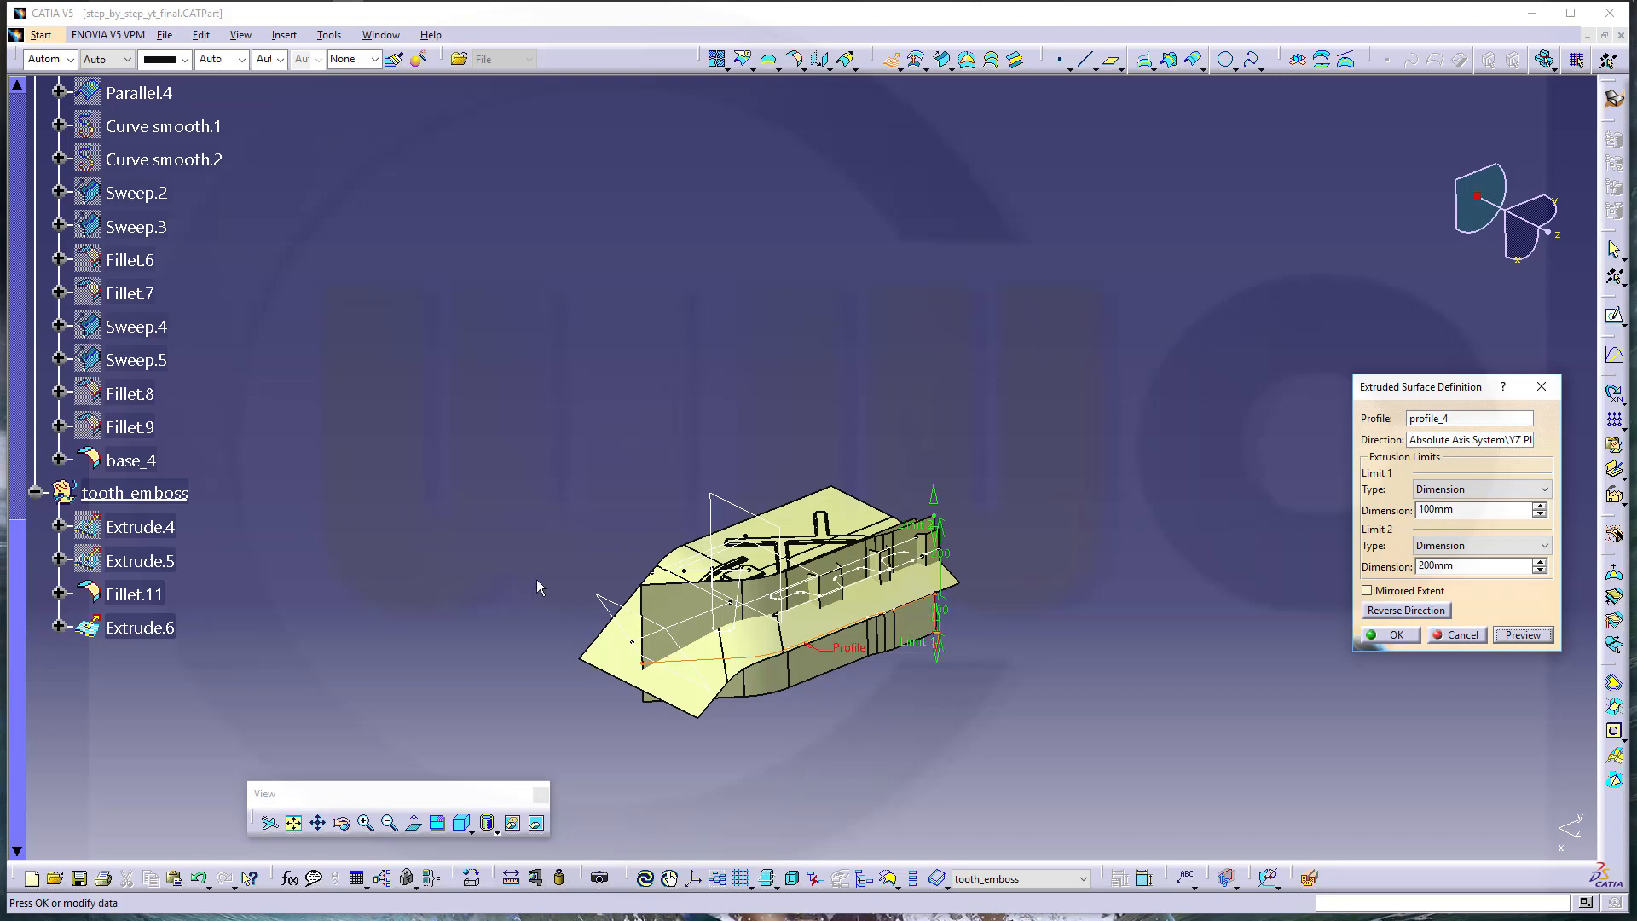
middle_click_drag(537, 581, 664, 391)
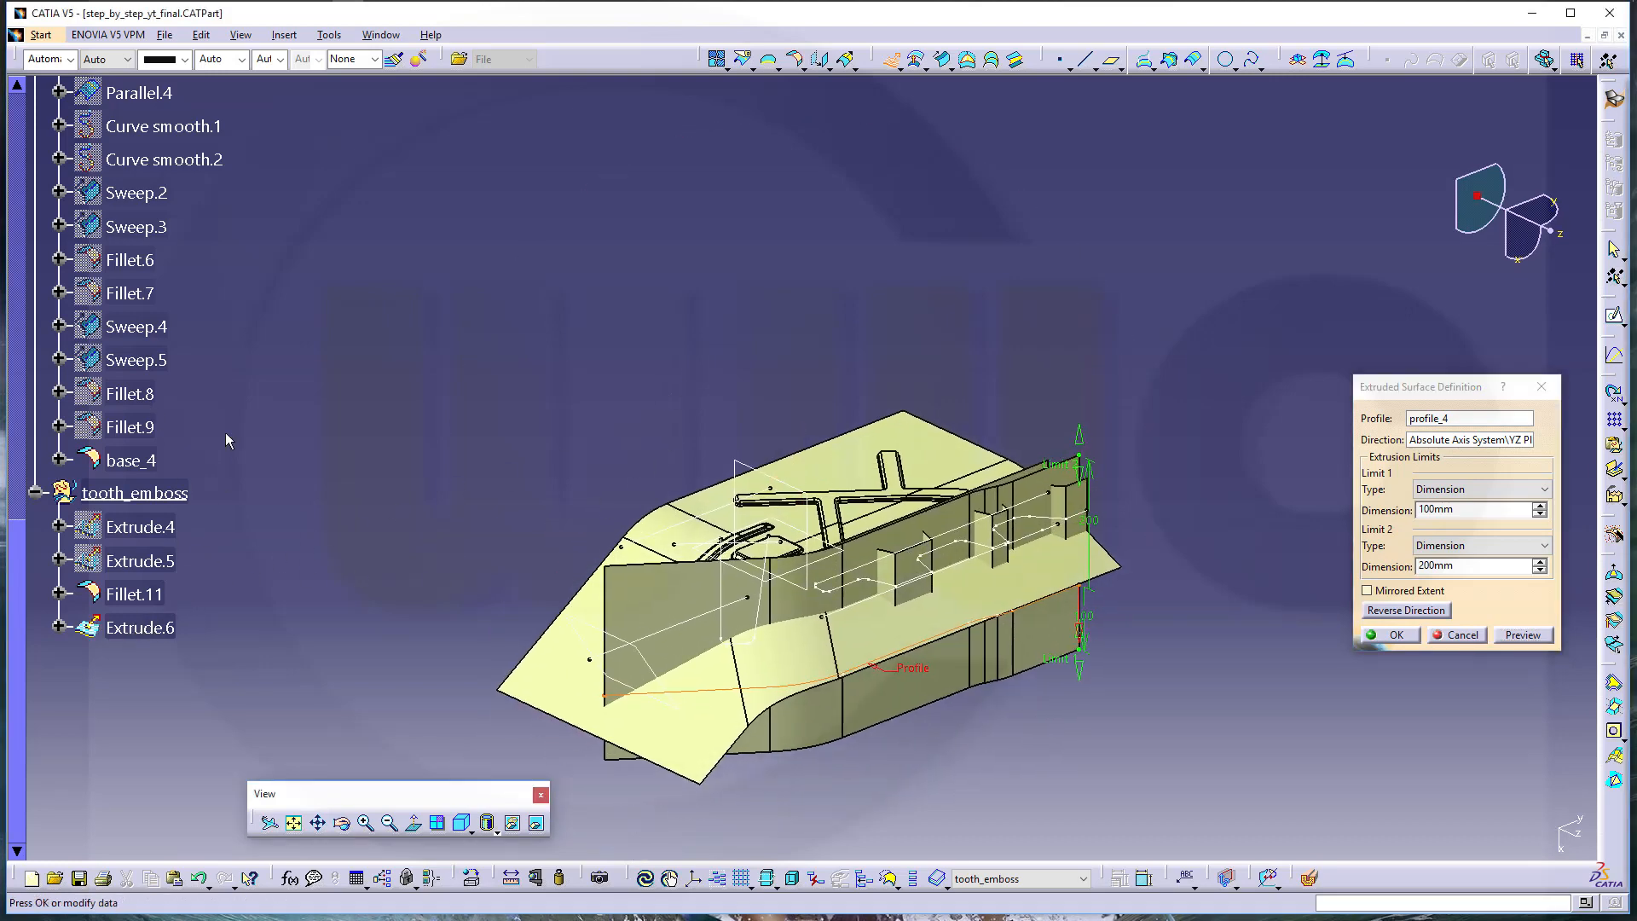
left_click(1399, 638)
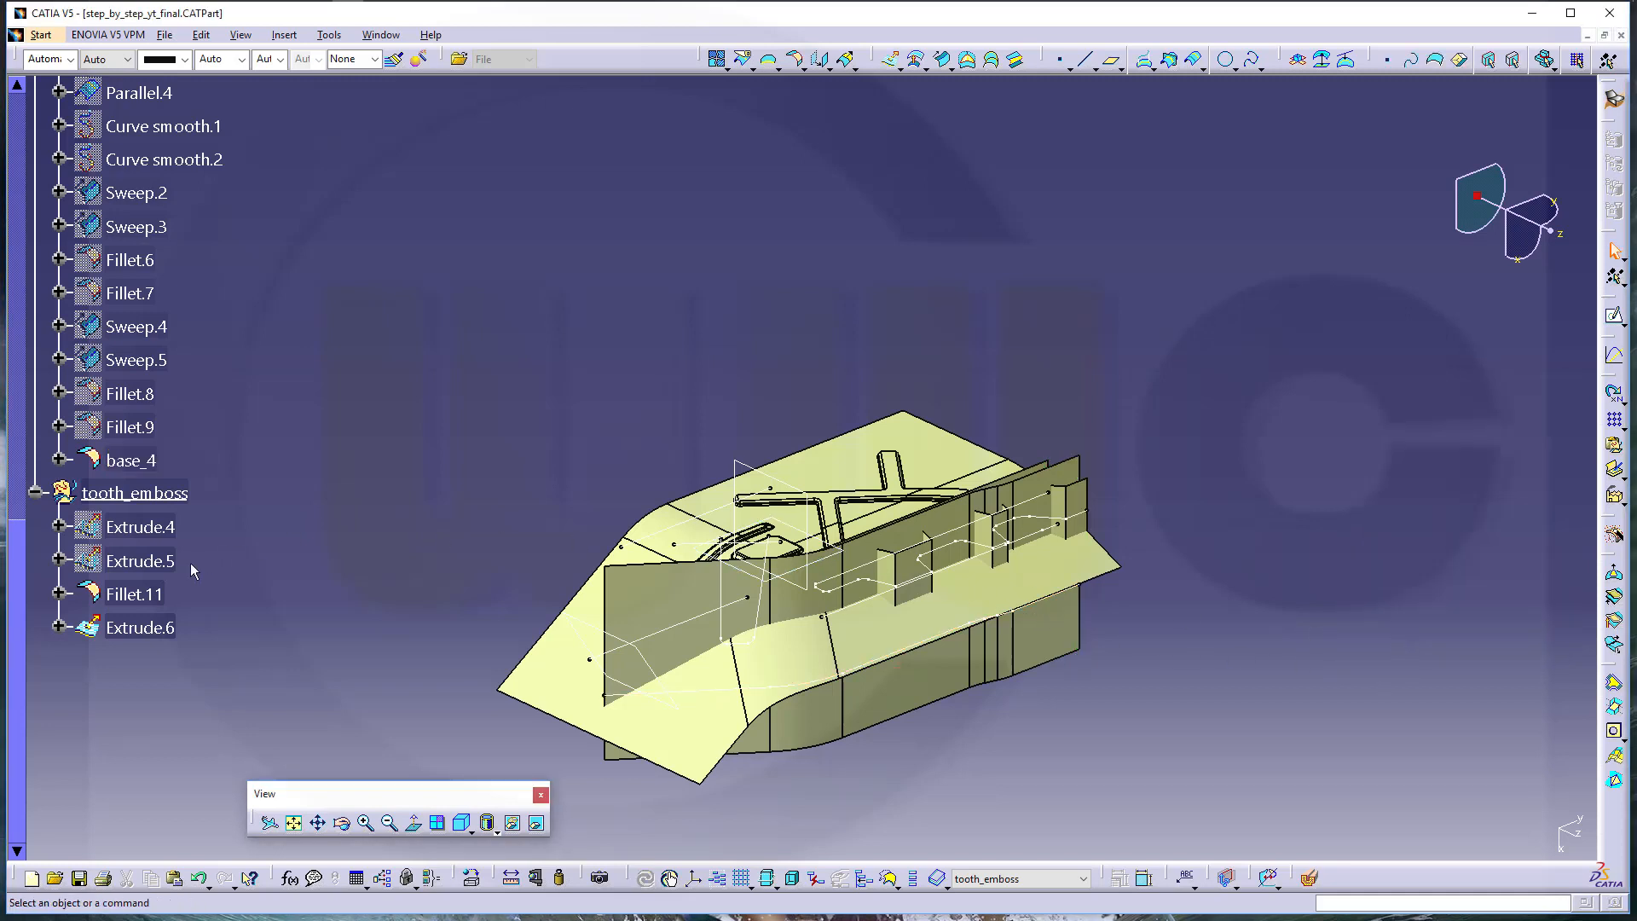
Move Extrude.6 from tooth_emboss to the last position of the stripe_emboss geometrical set
right_click(142, 637)
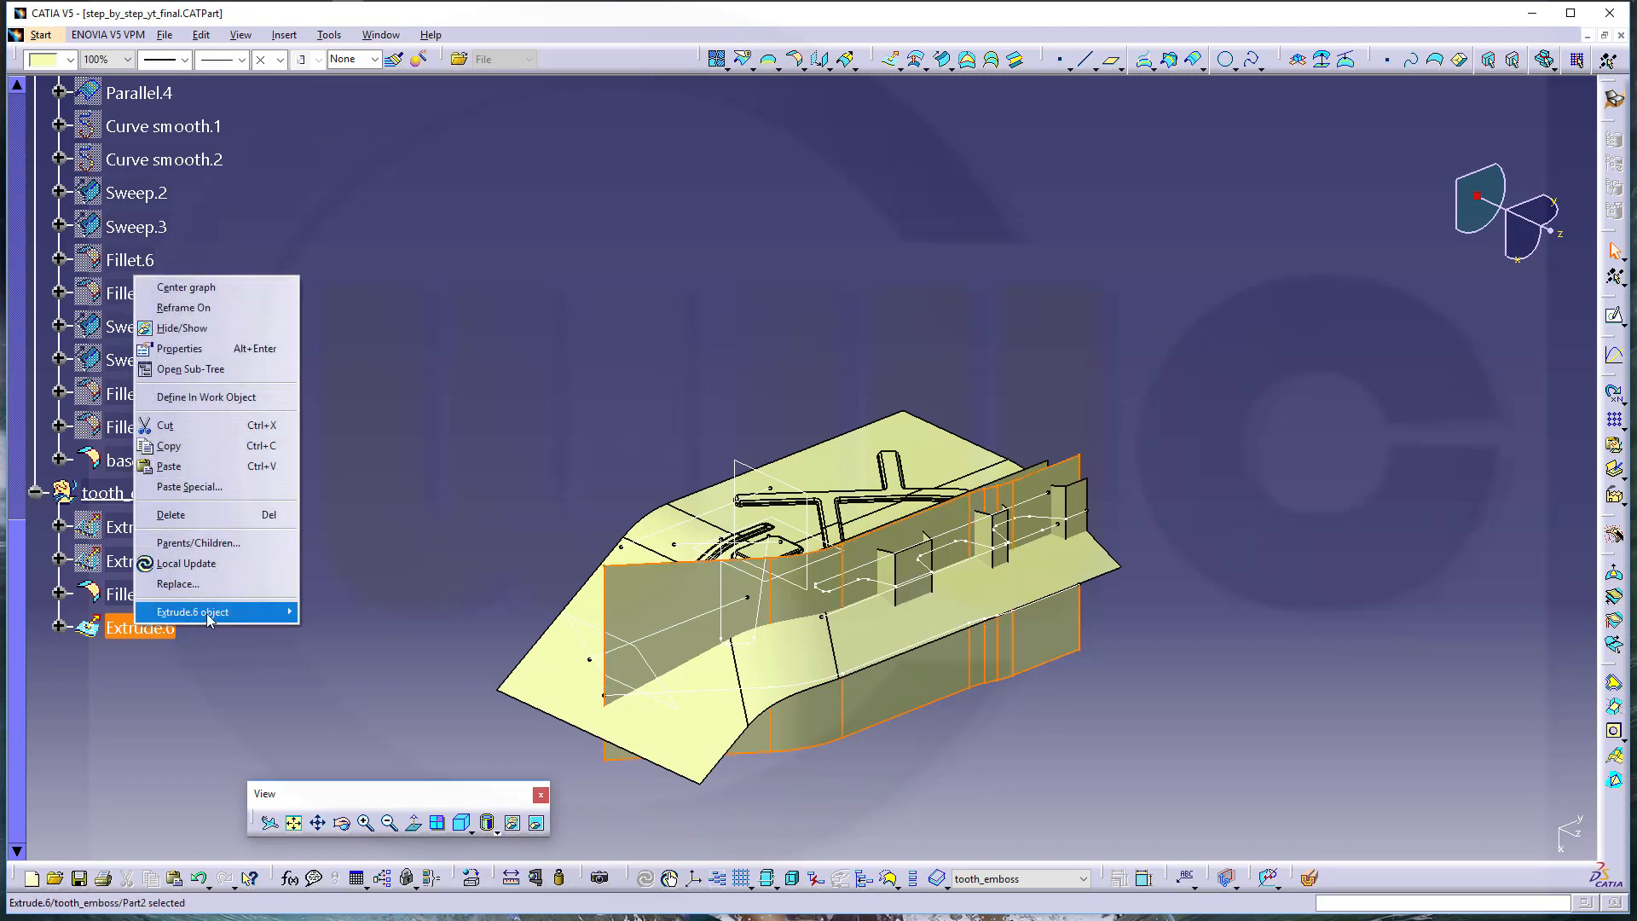
mouse_move(209, 620)
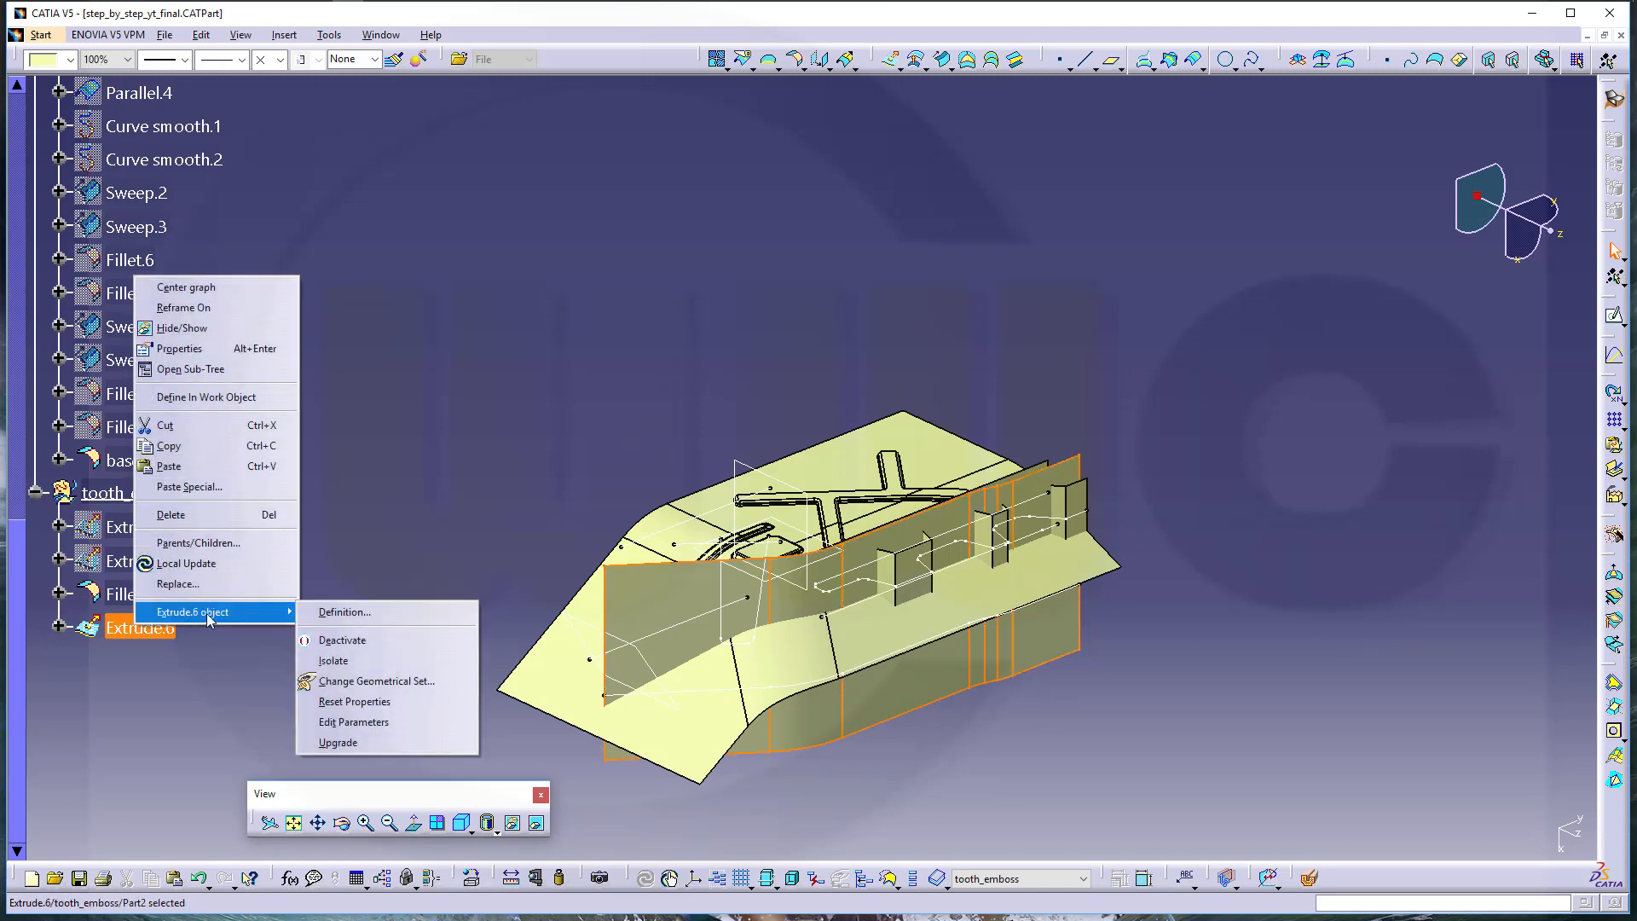
left_click(373, 682)
scroll(433, 544, "up", 4)
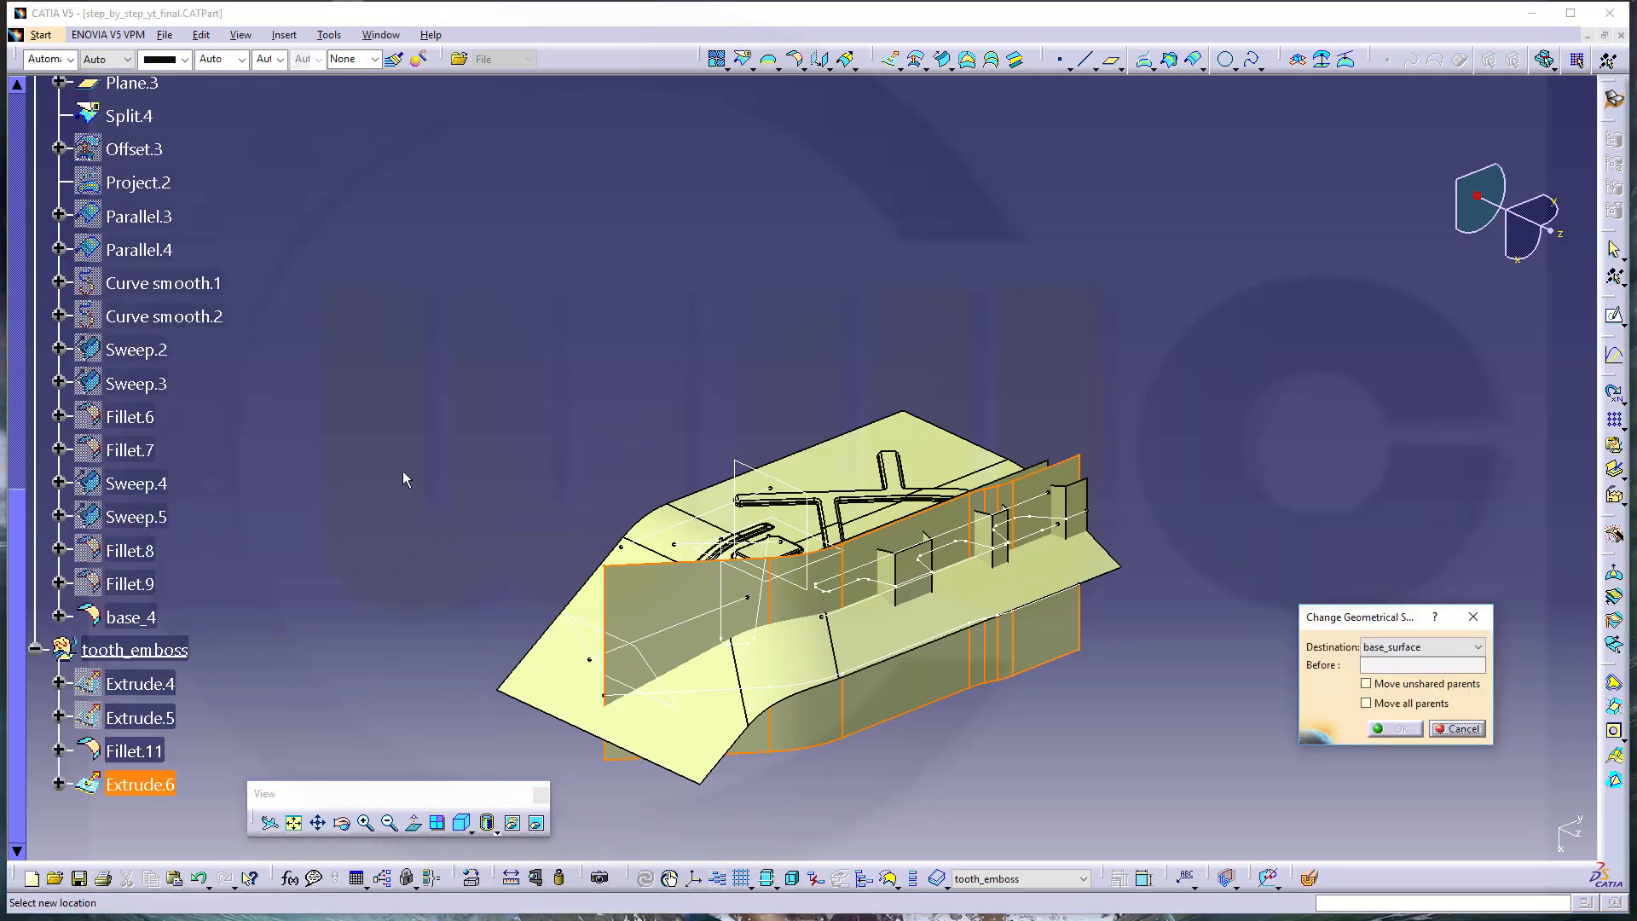
left_click(135, 150)
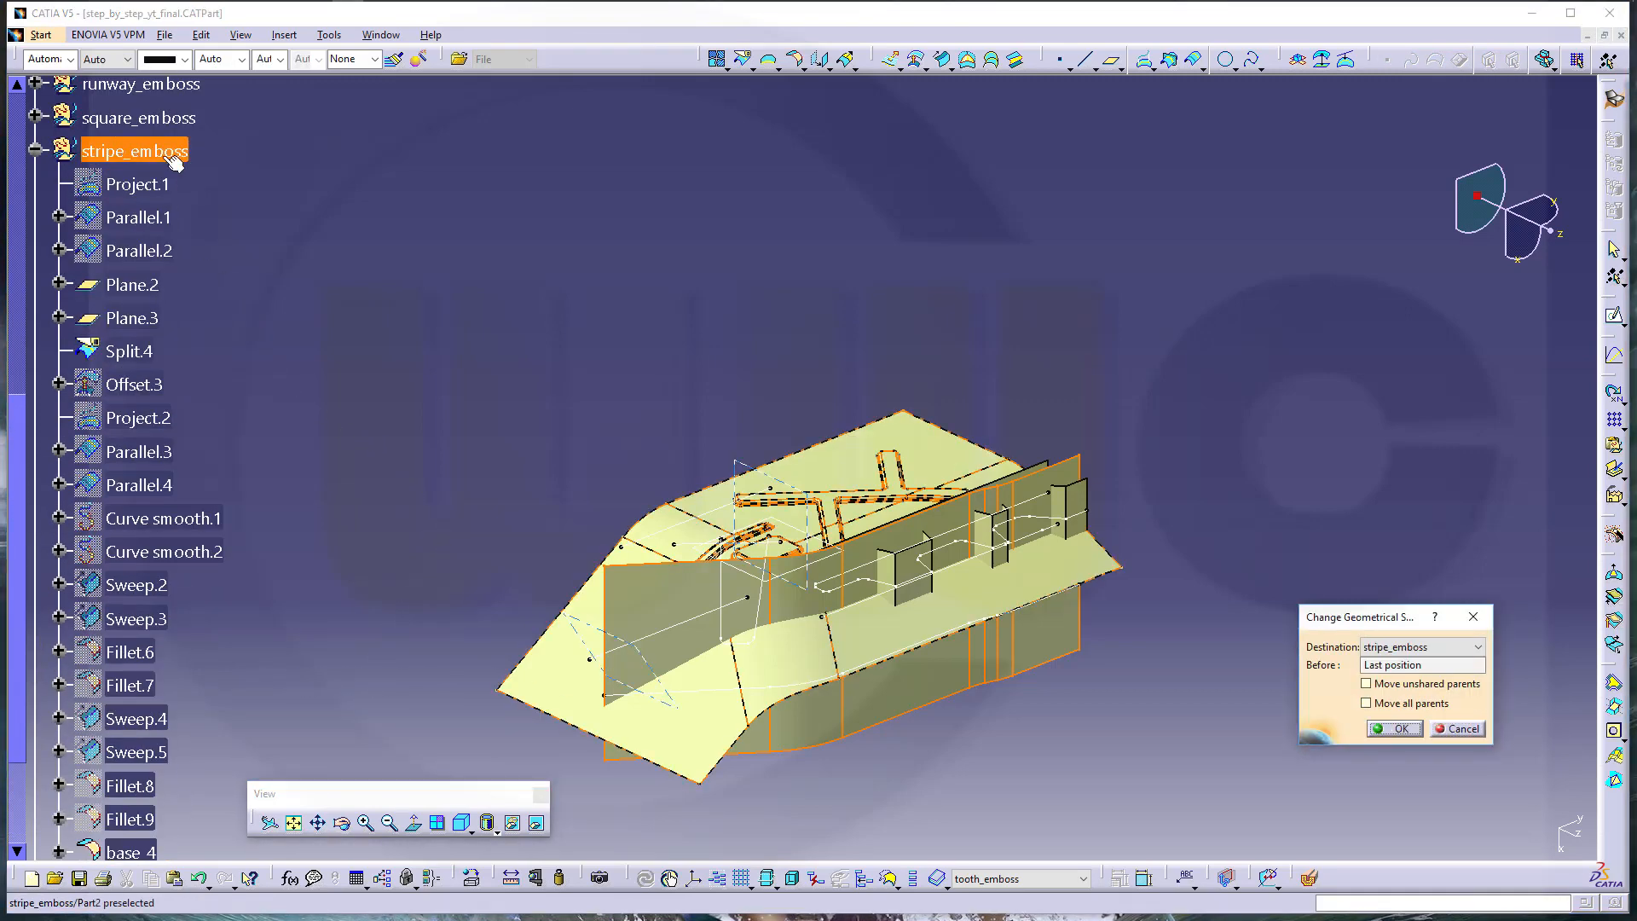
left_click(1395, 730)
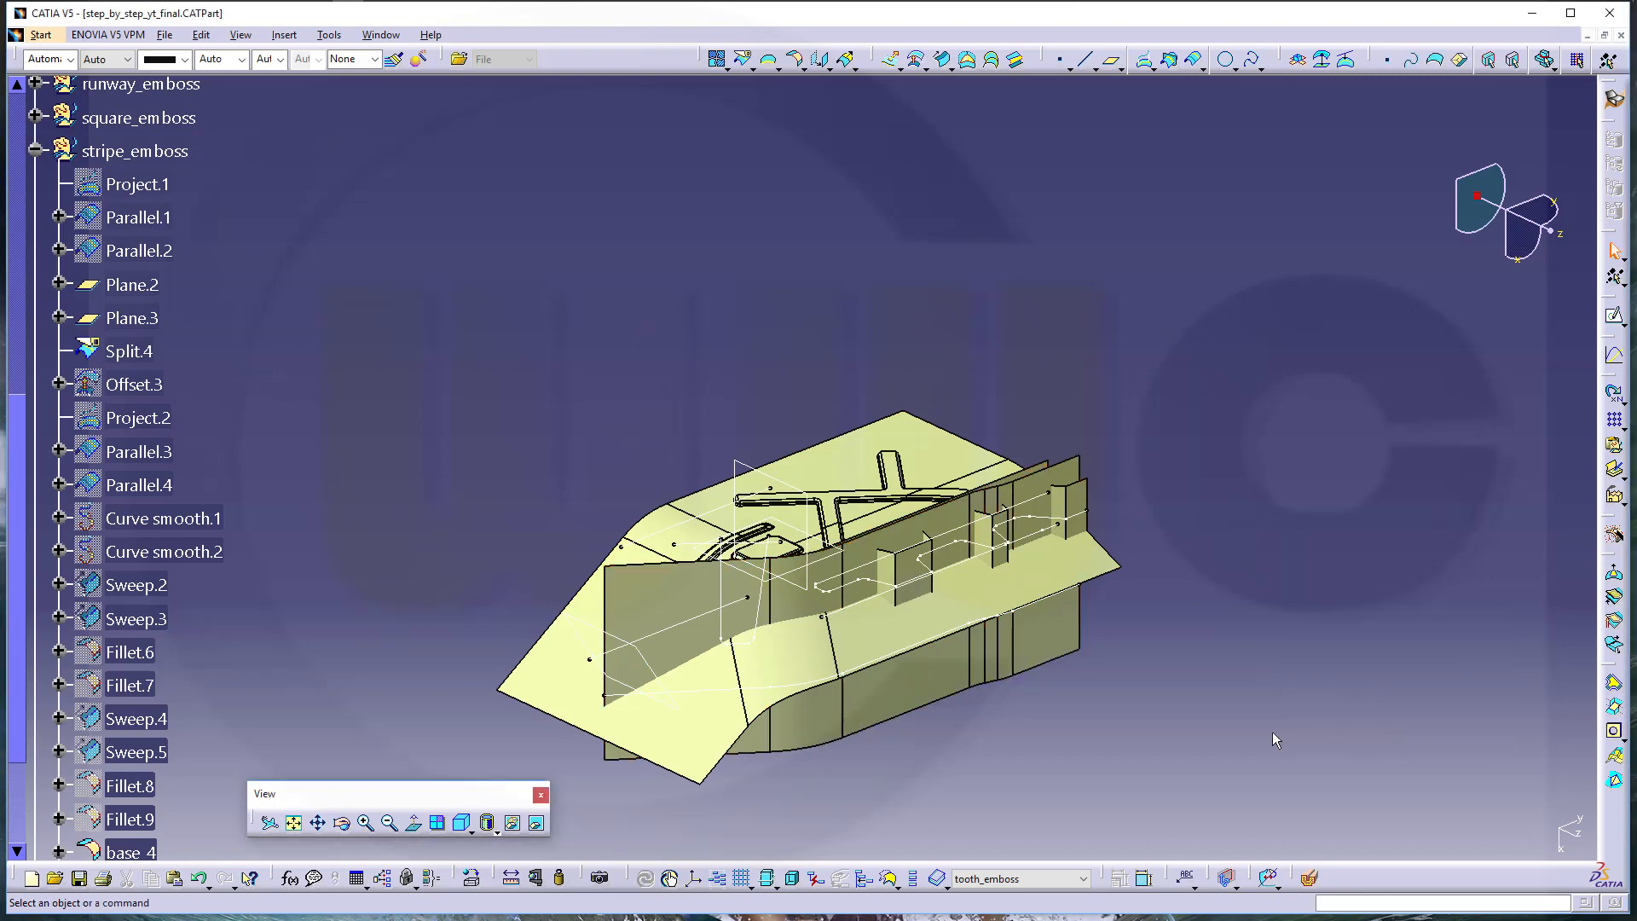
Hide the tooth_emboss geometrical set and make stripe_emboss the in-work object
middle_click_drag(506, 540, 484, 486)
scroll(426, 554, "down", 3)
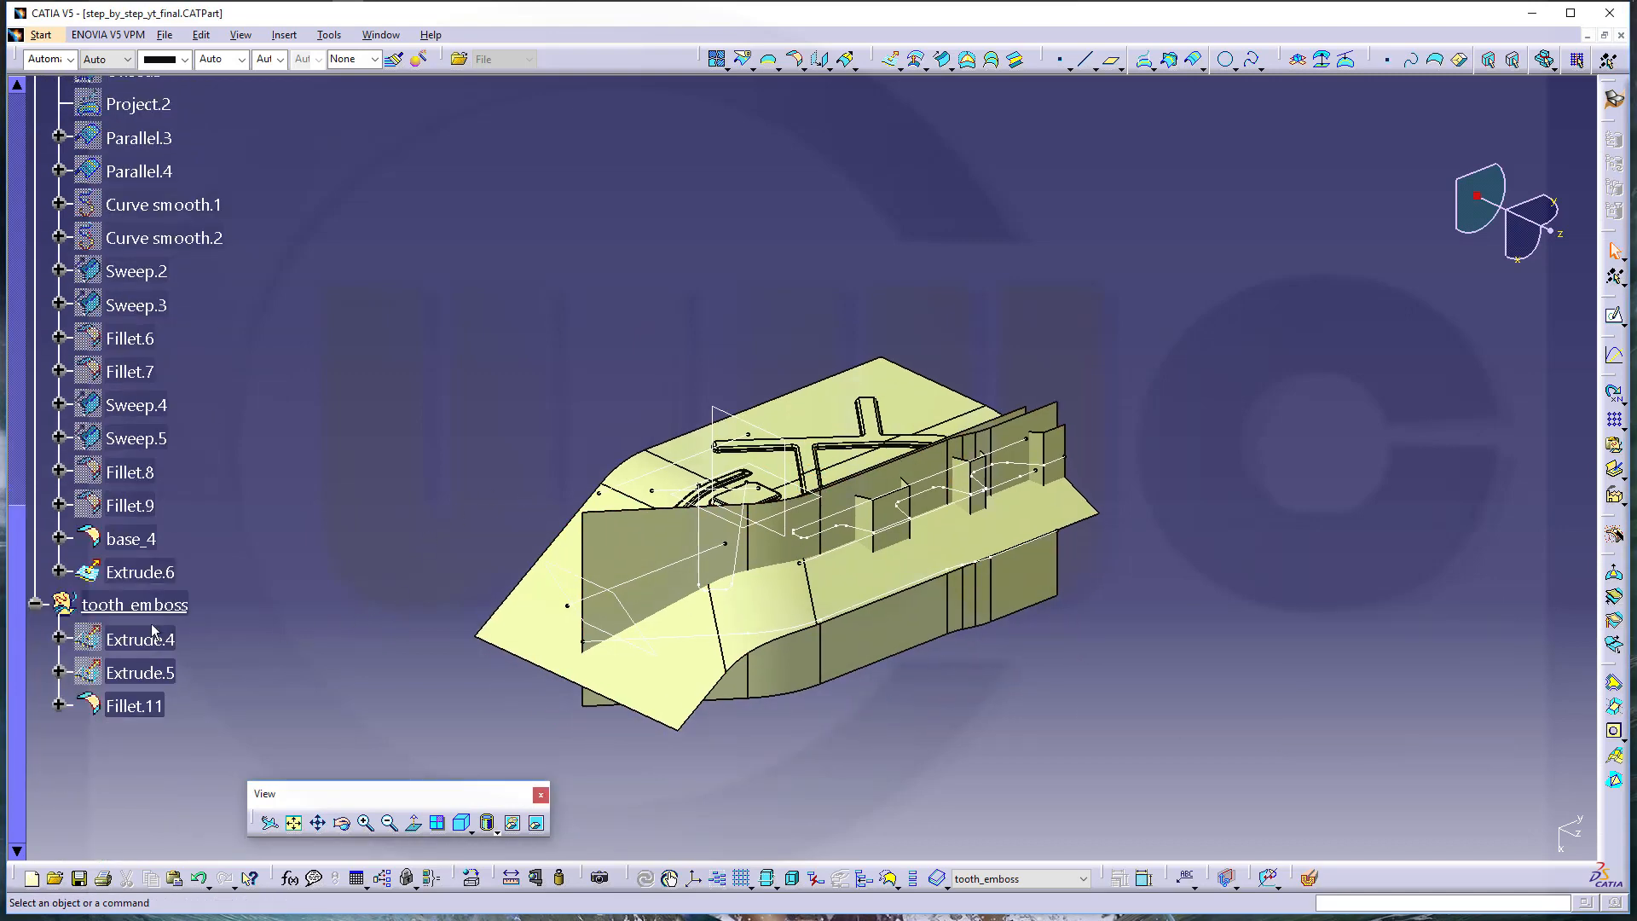
right_click(159, 609)
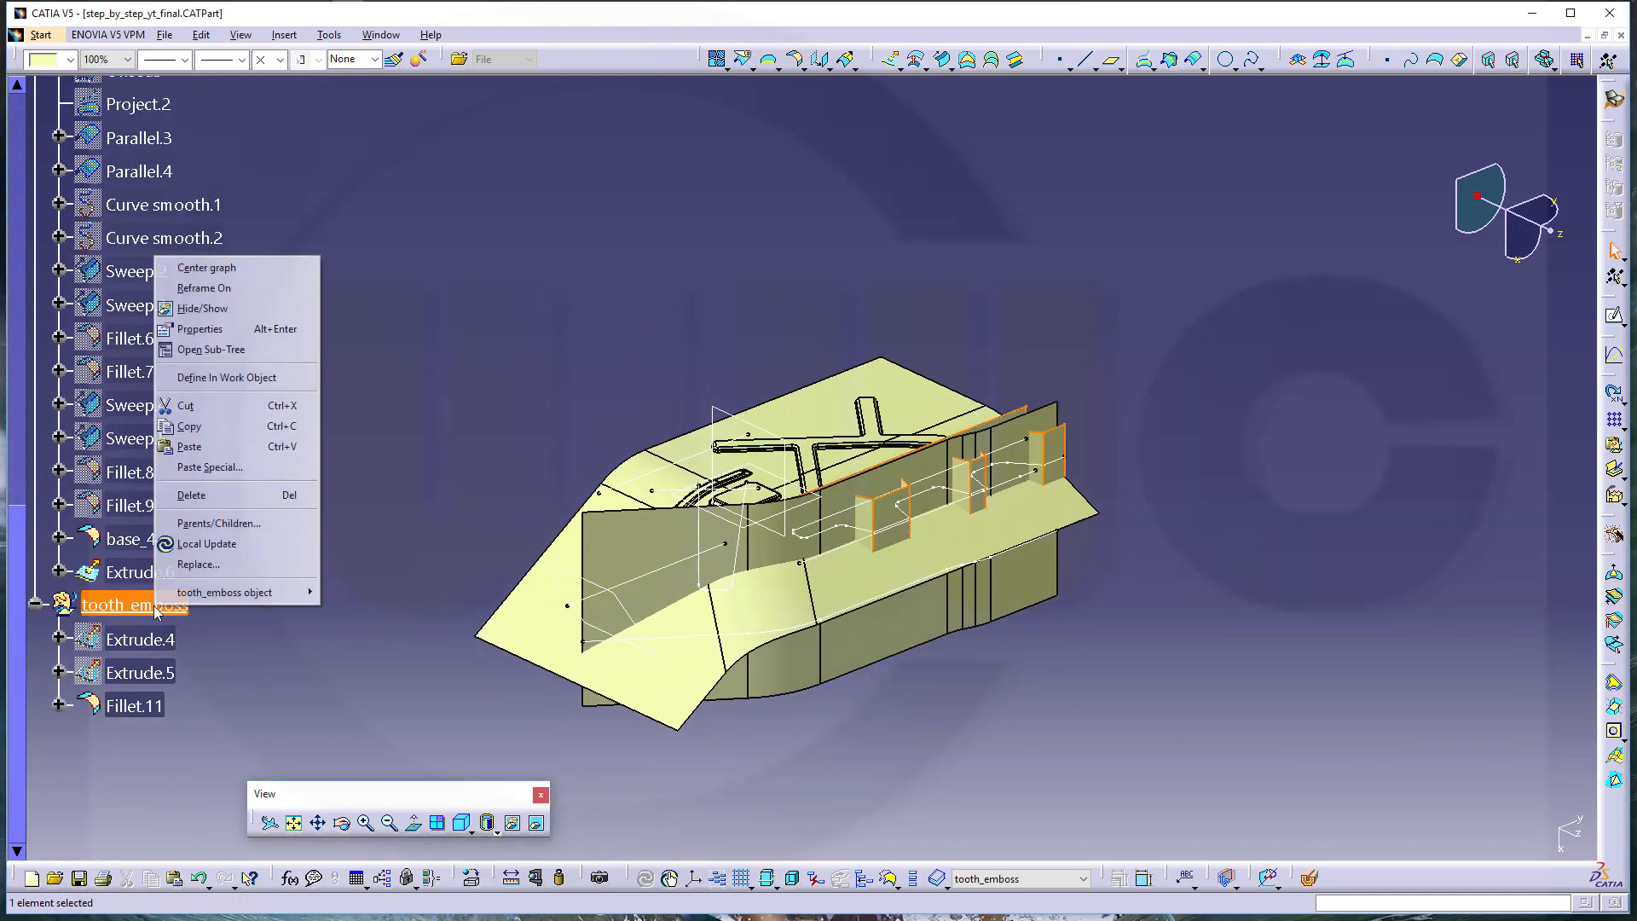
left_click(213, 311)
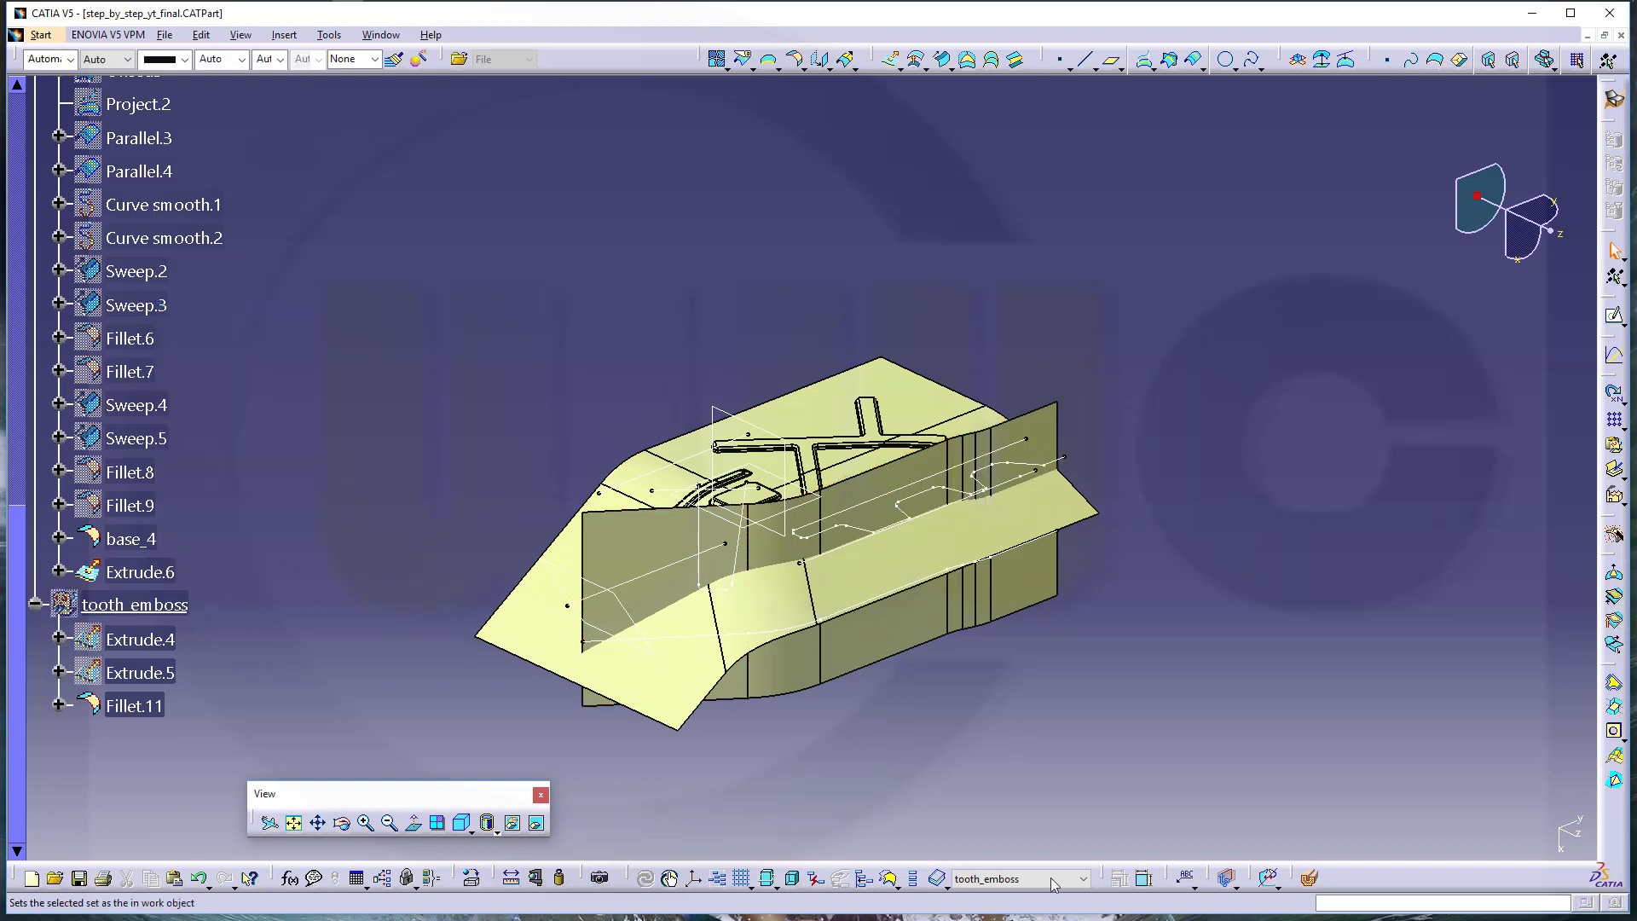
left_click(1083, 880)
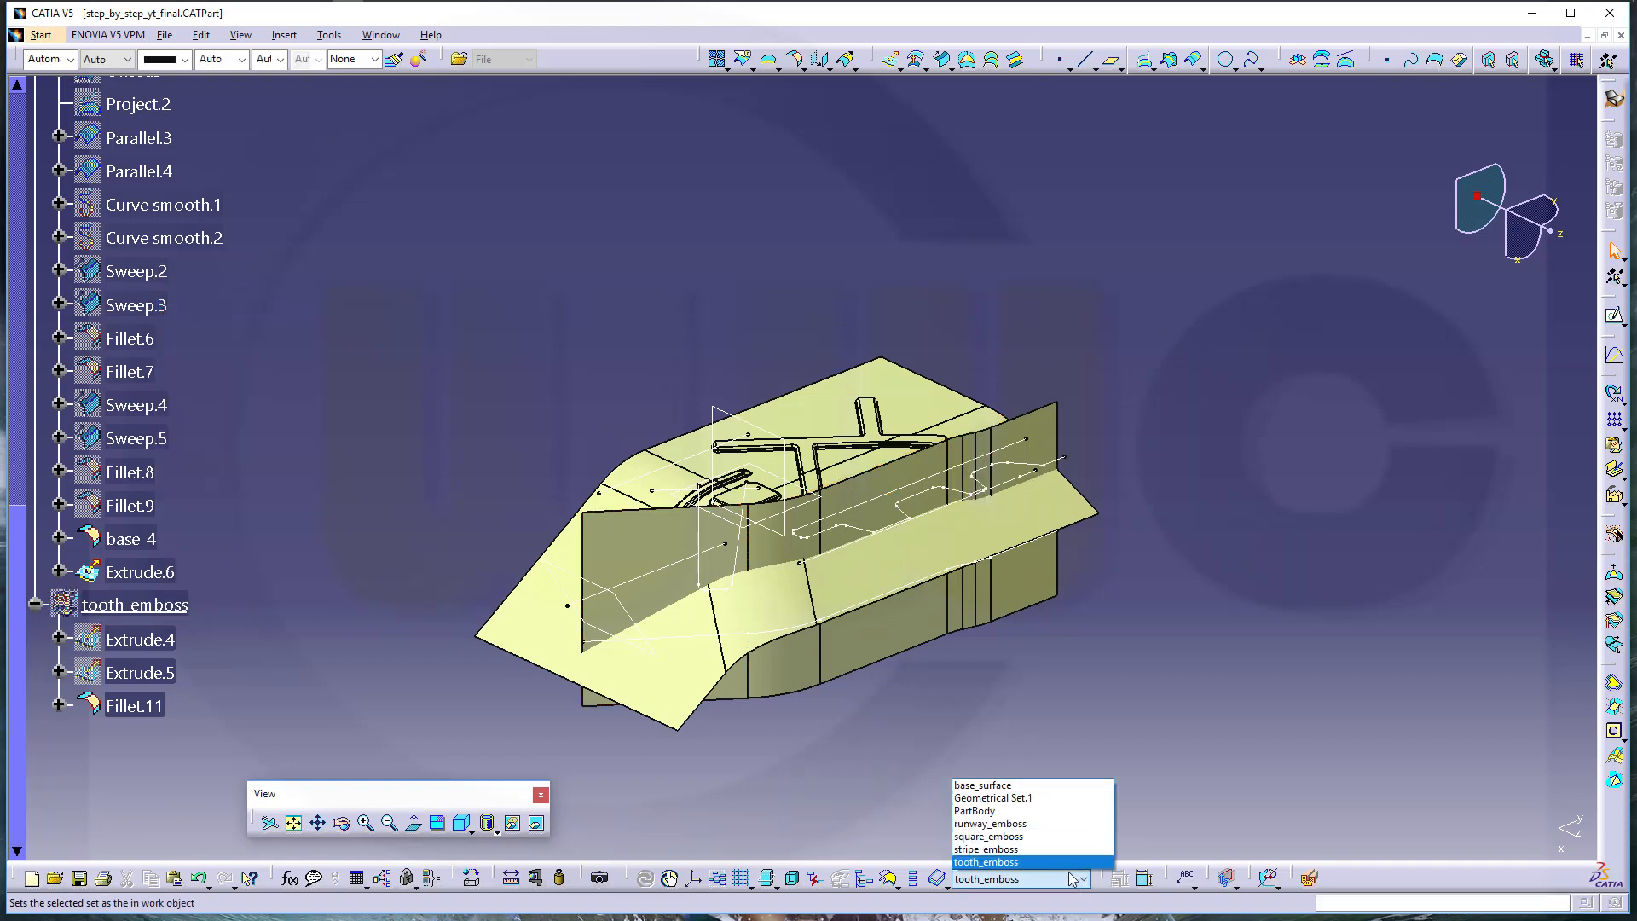
left_click(1023, 849)
Create a 15 mm BiTangent Fillet between Extrude.6 and base_4, trimming both supports and reversing the Extrude.6 side
middle_click_drag(968, 765, 929, 662)
middle_click_drag(899, 588, 925, 648)
left_click(795, 60)
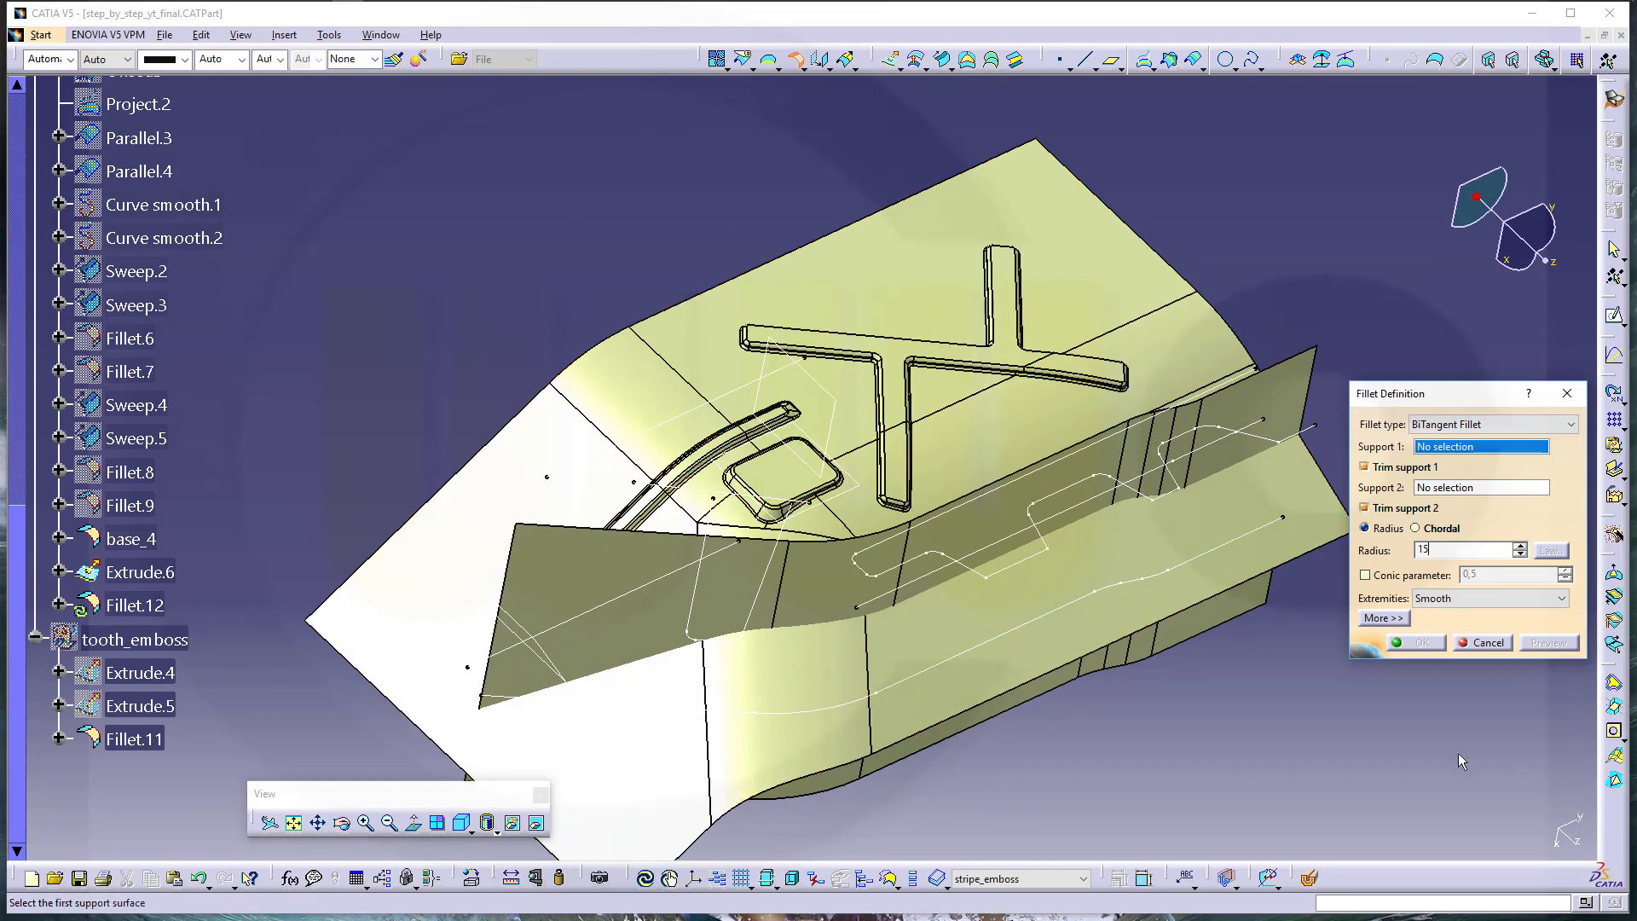
left_click(998, 533)
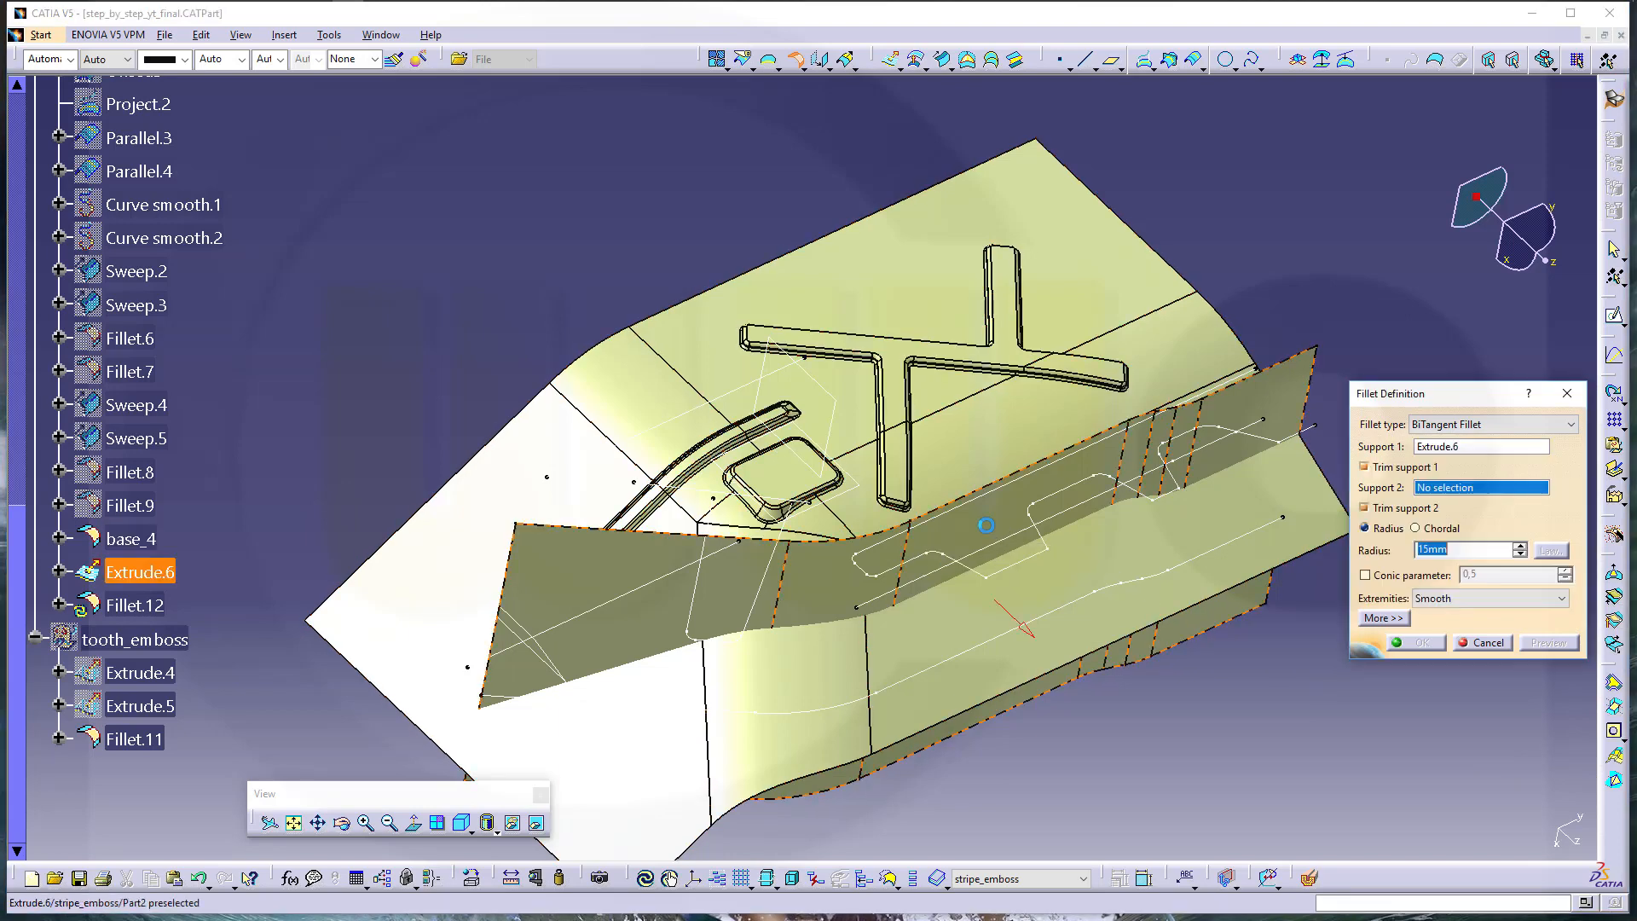
left_click(1002, 668)
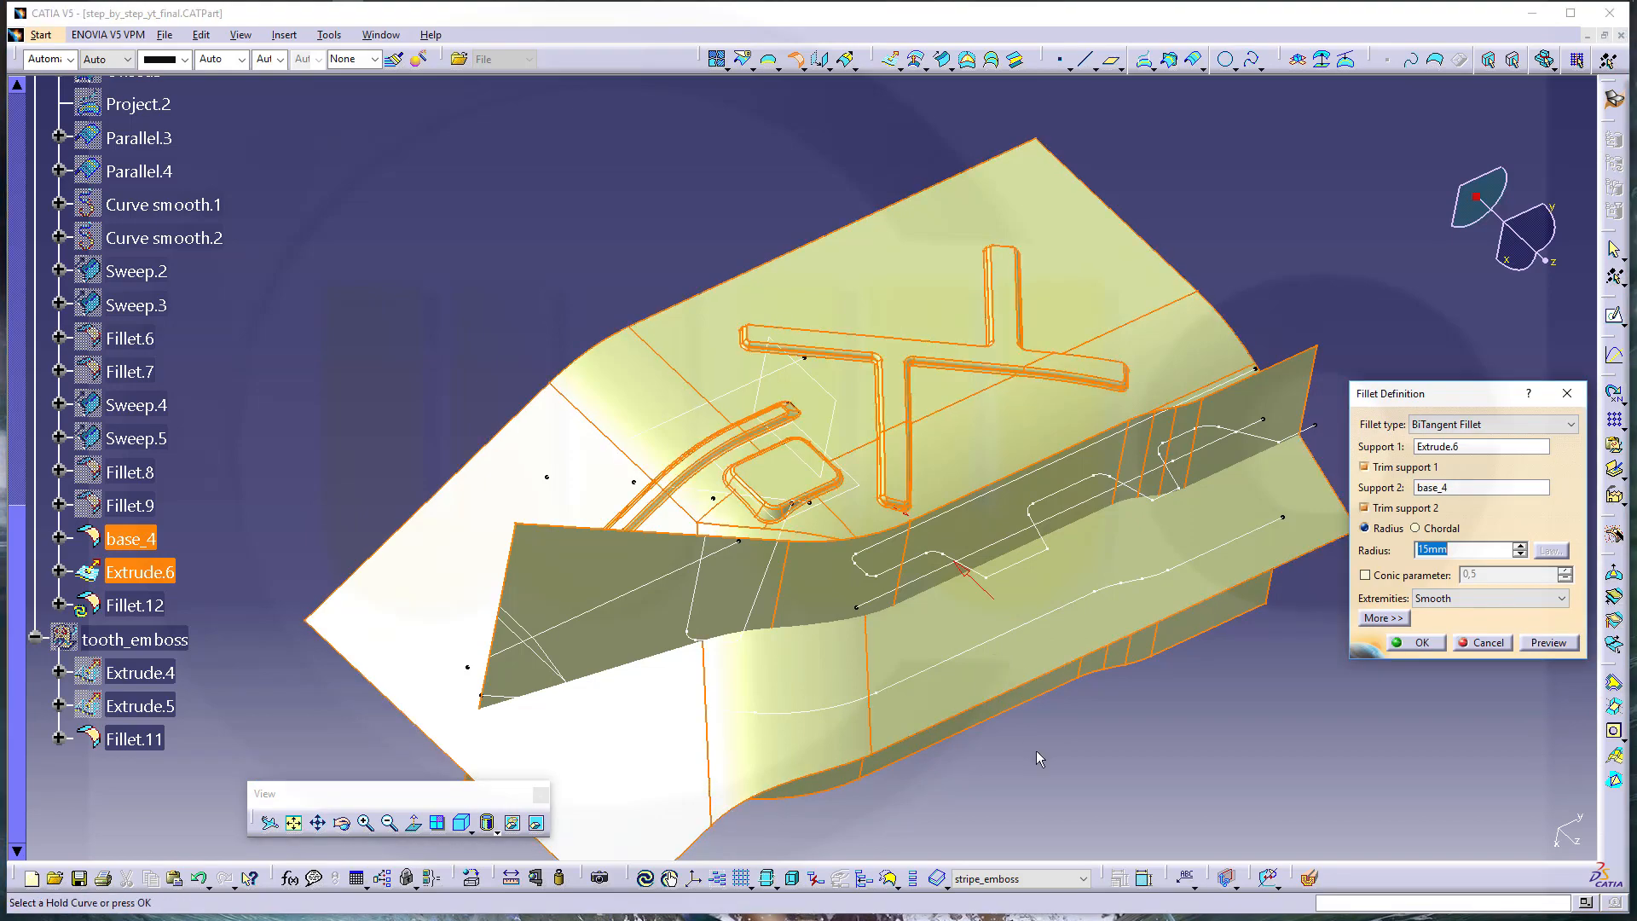
middle_click_drag(1036, 750, 1077, 554)
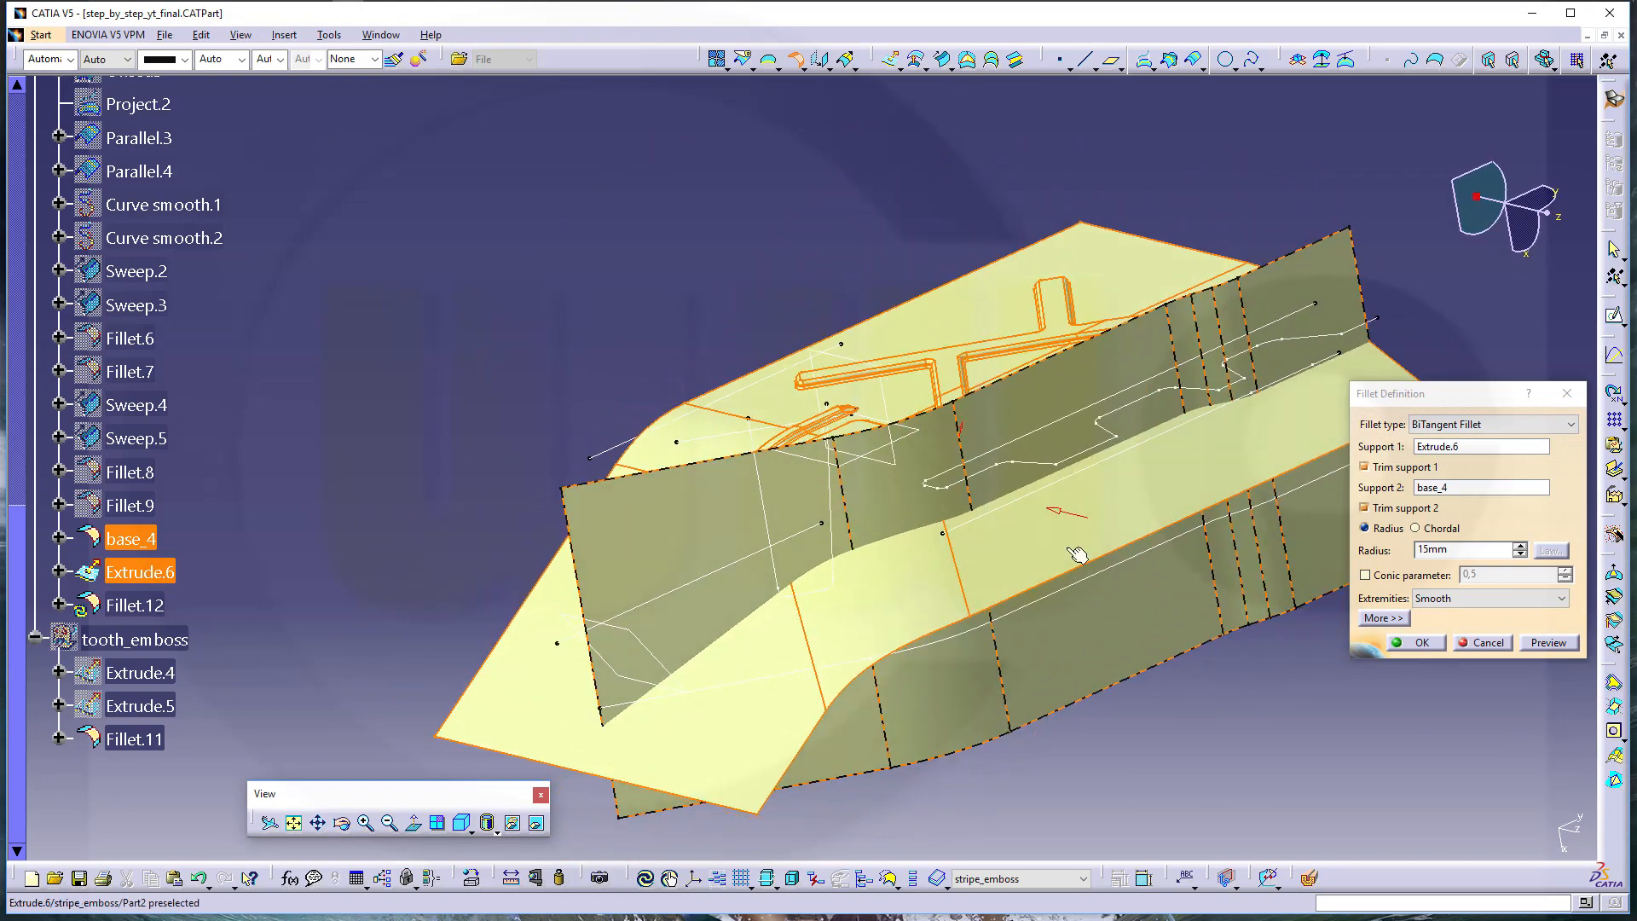
left_click(961, 429)
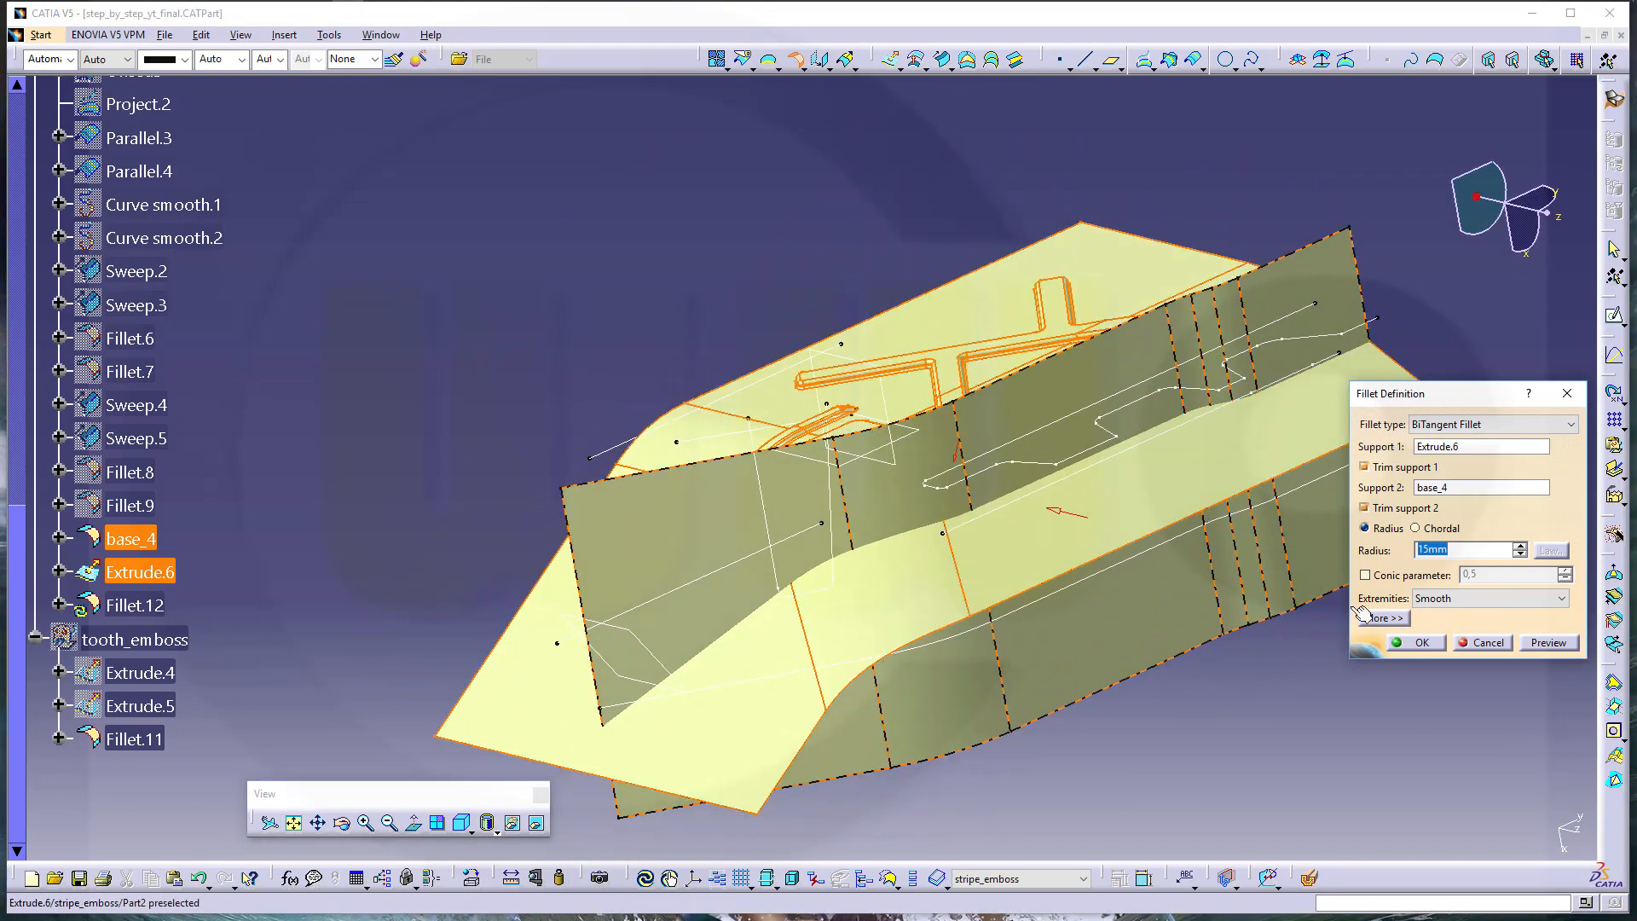
left_click(1557, 644)
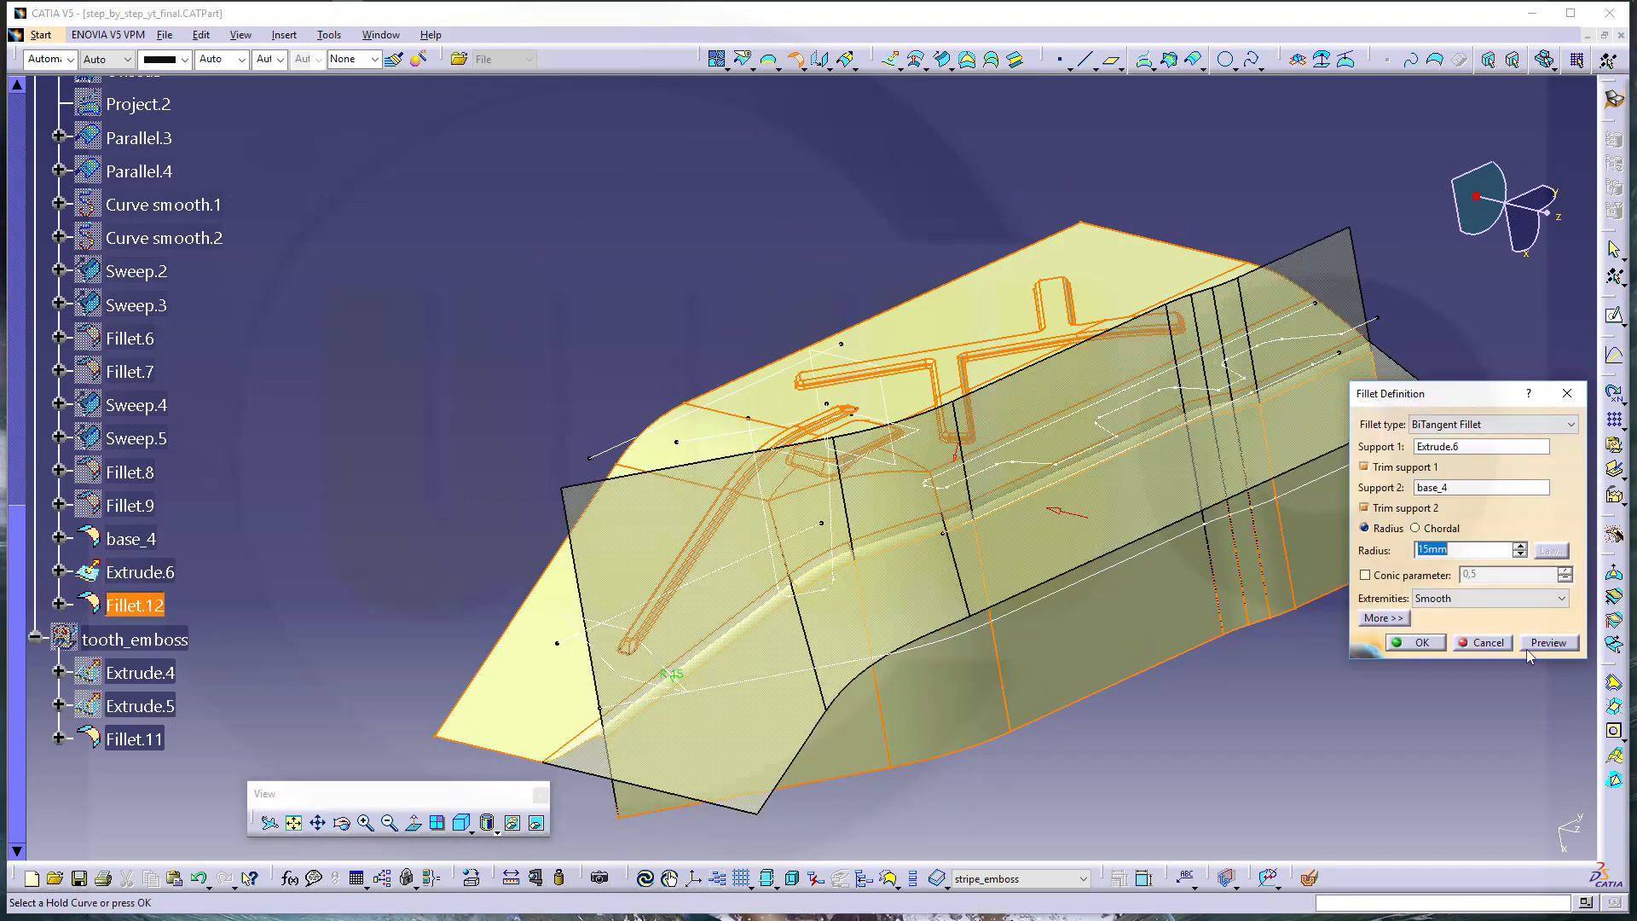
left_click(1420, 641)
Rename the new fillet in stripe_emboss as base_5
middle_click_drag(1317, 655, 1005, 420)
left_click(1351, 813)
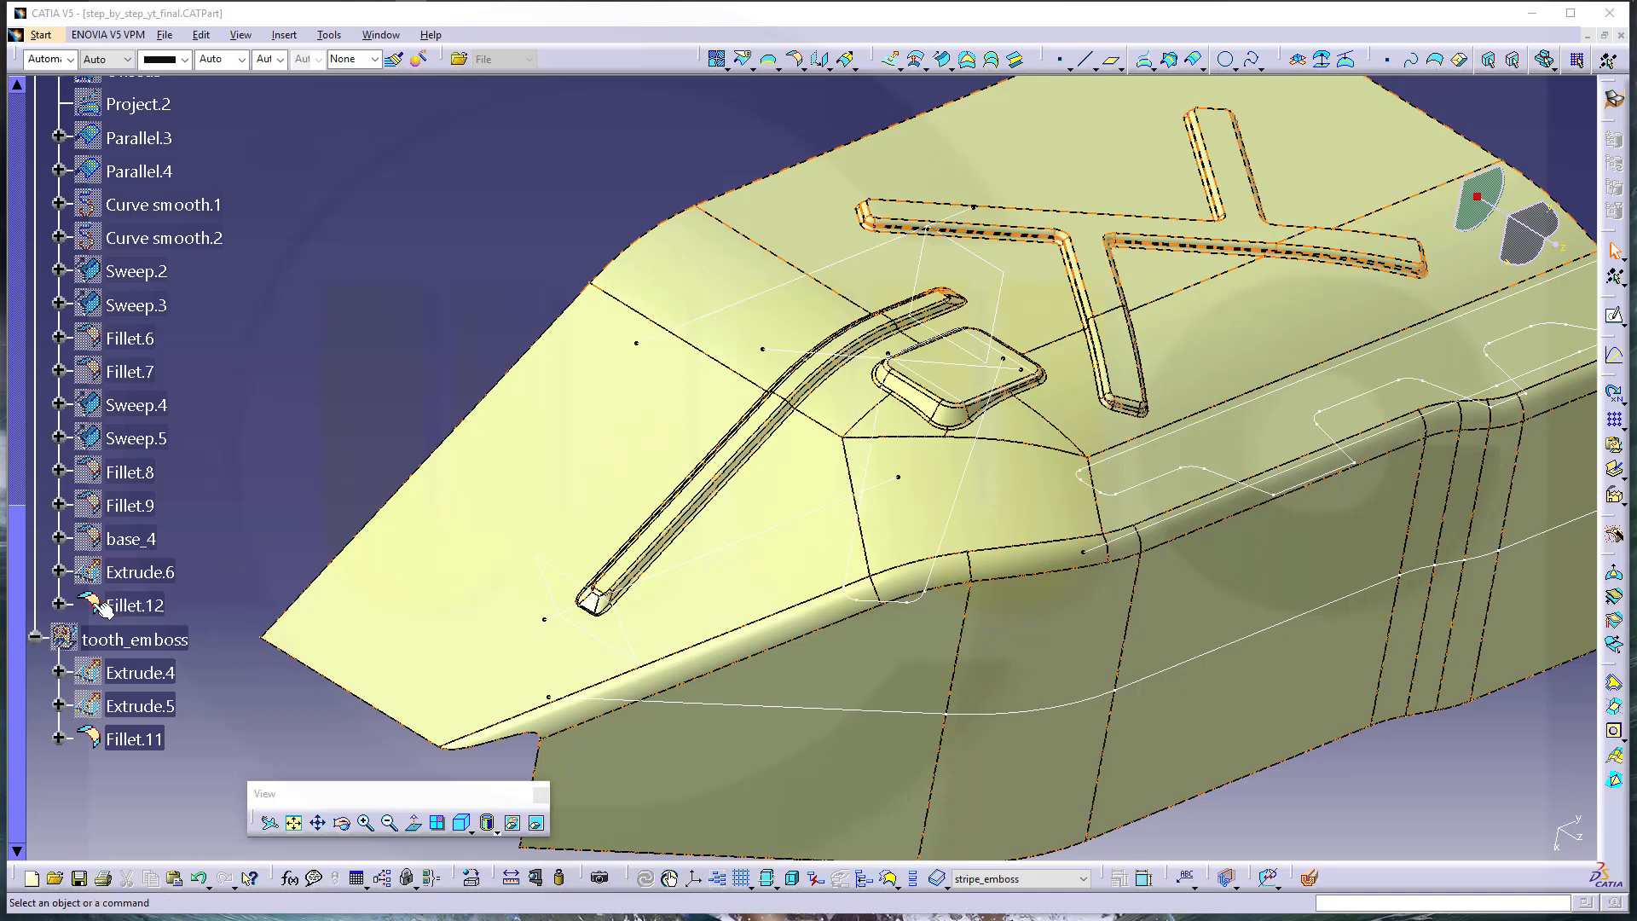
right_click(126, 607)
left_click(210, 331)
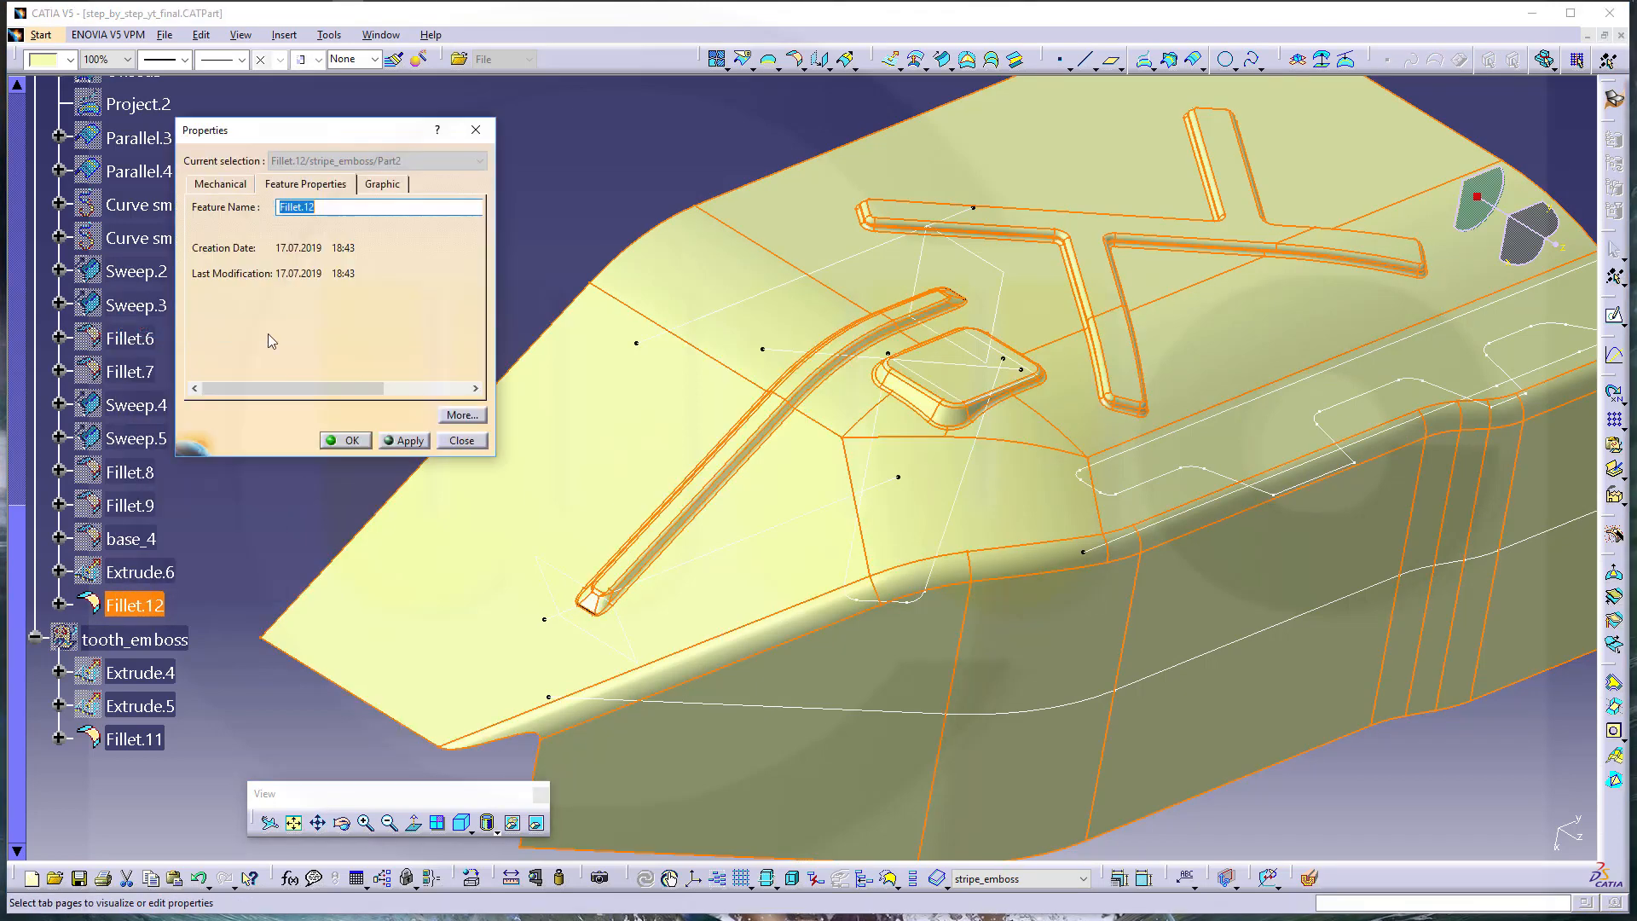
type("base_5")
key("Return")
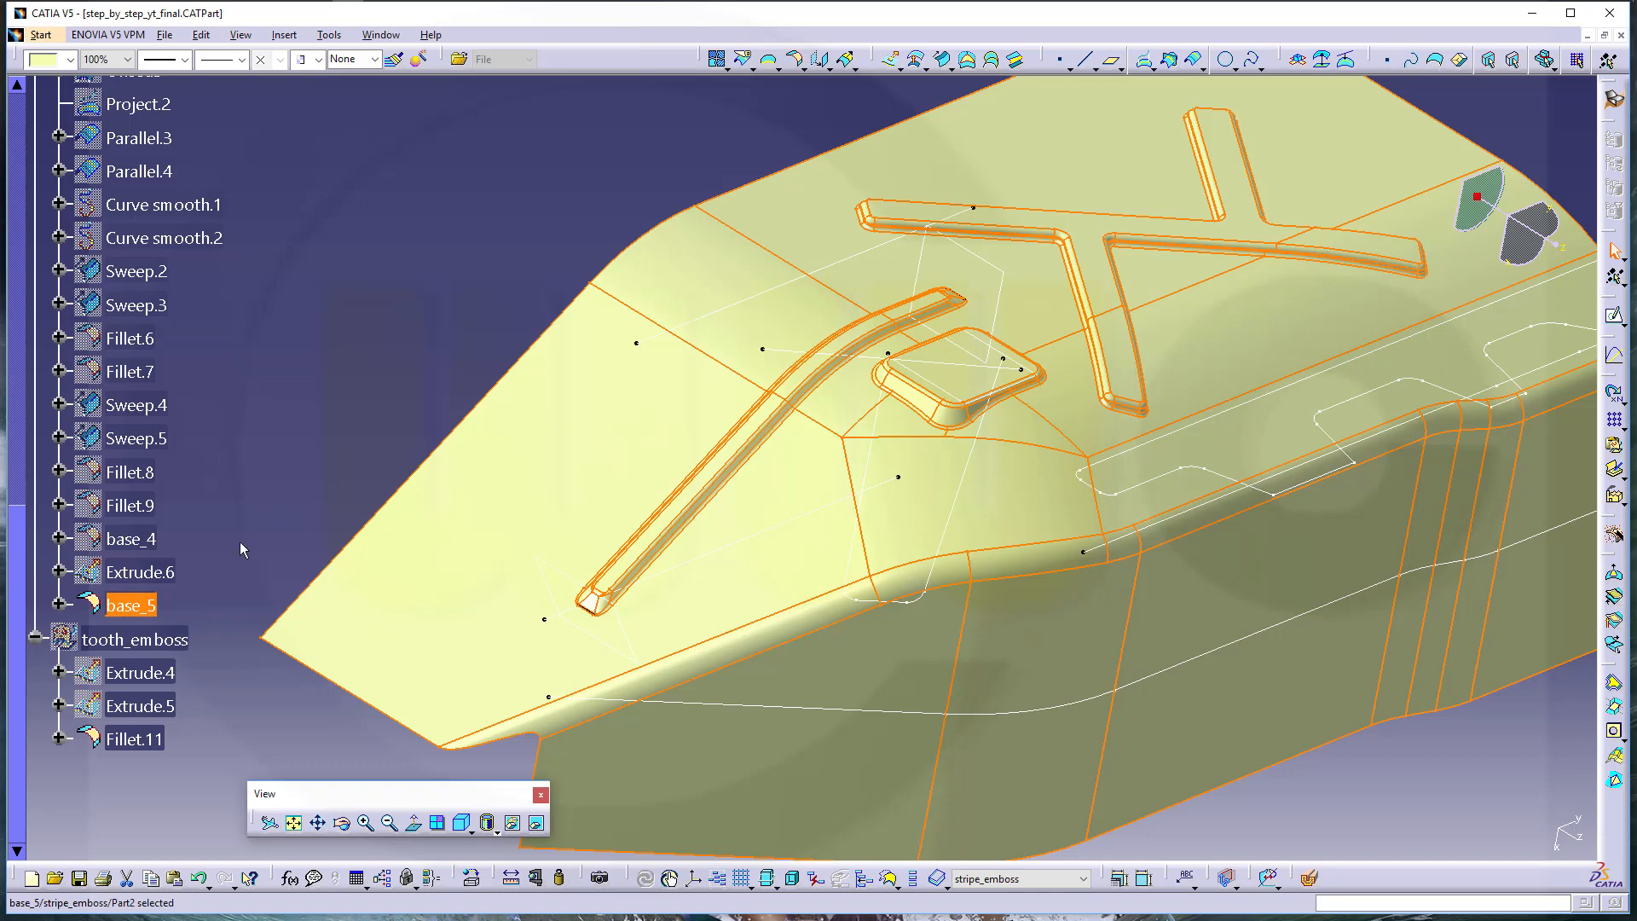
Hide base_5 and show base_4 and Extrude.6 again
right_click(142, 607)
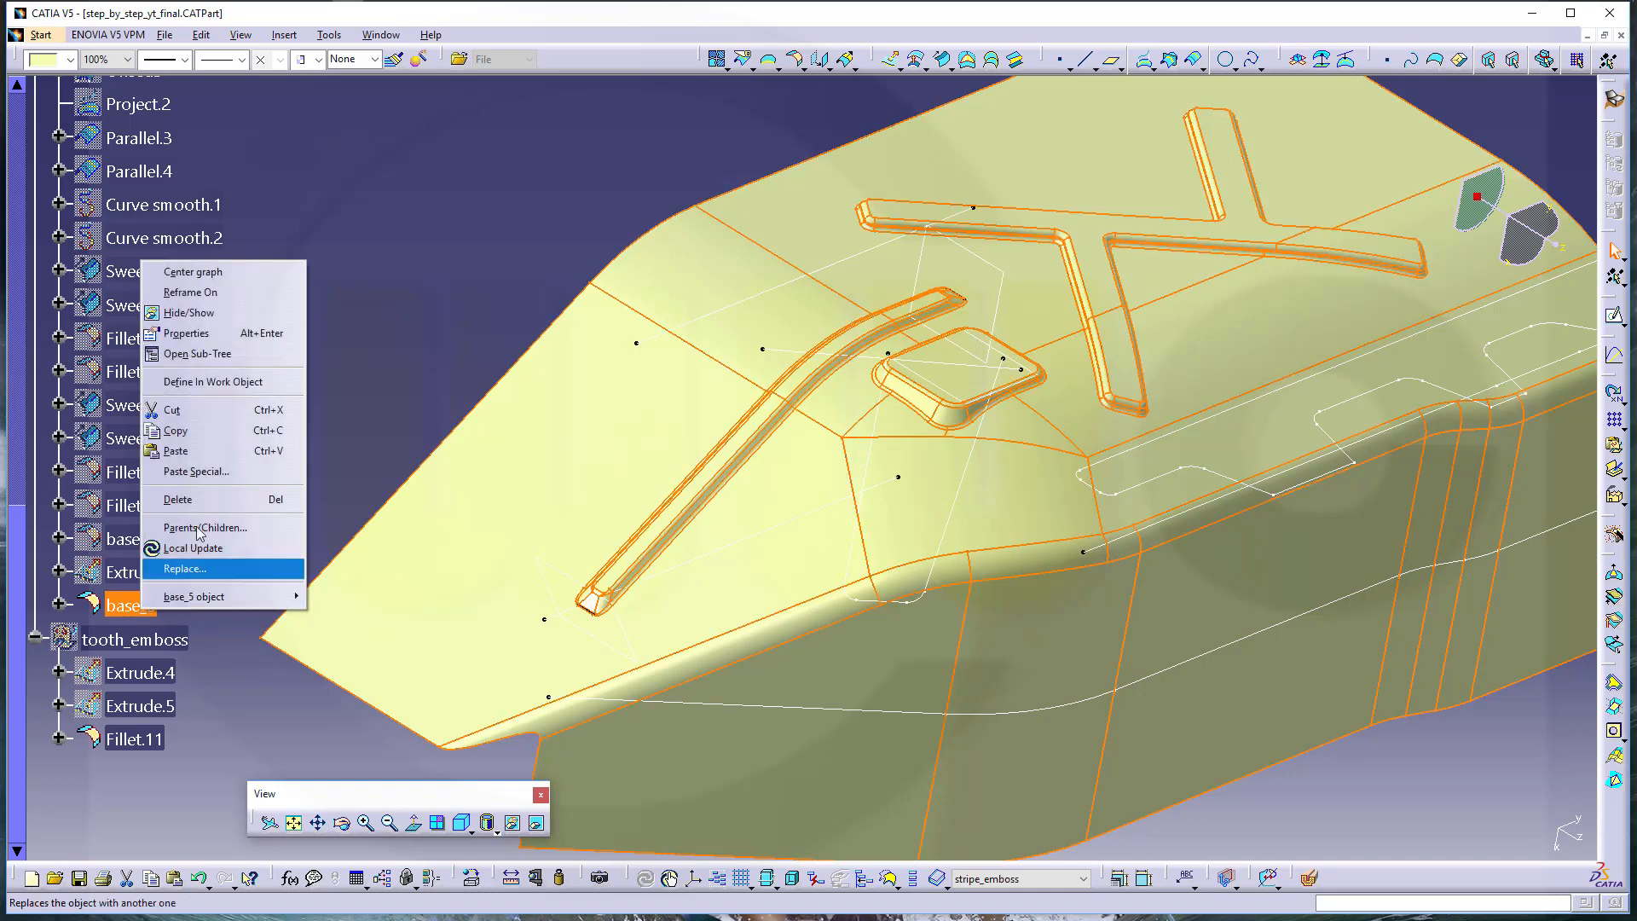
left_click(237, 314)
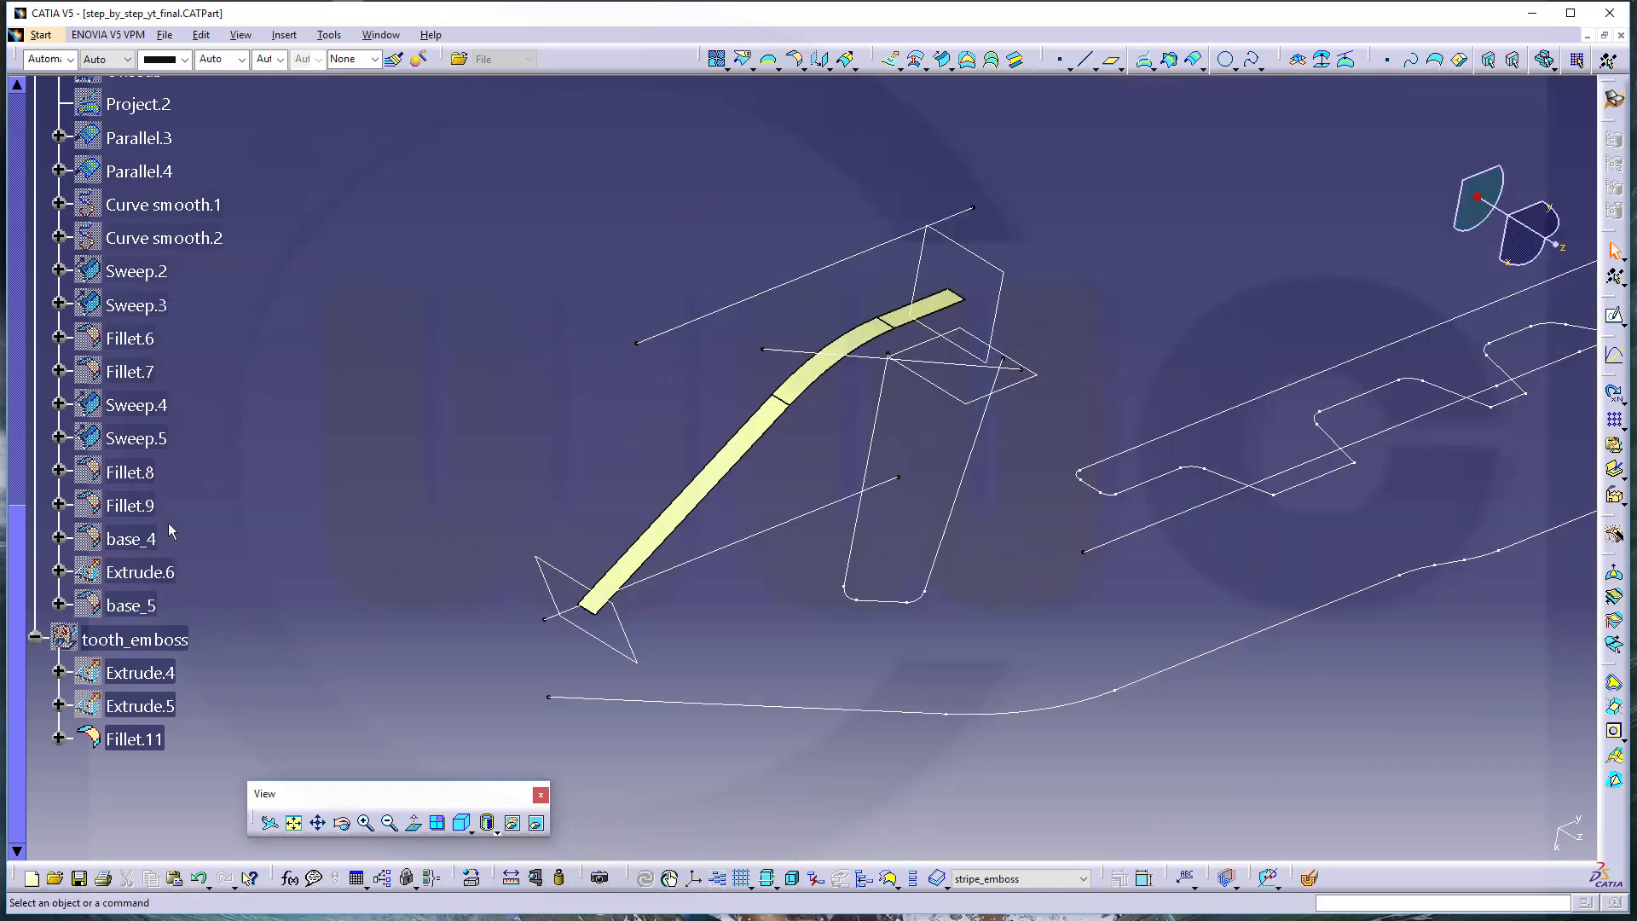
right_click(142, 553)
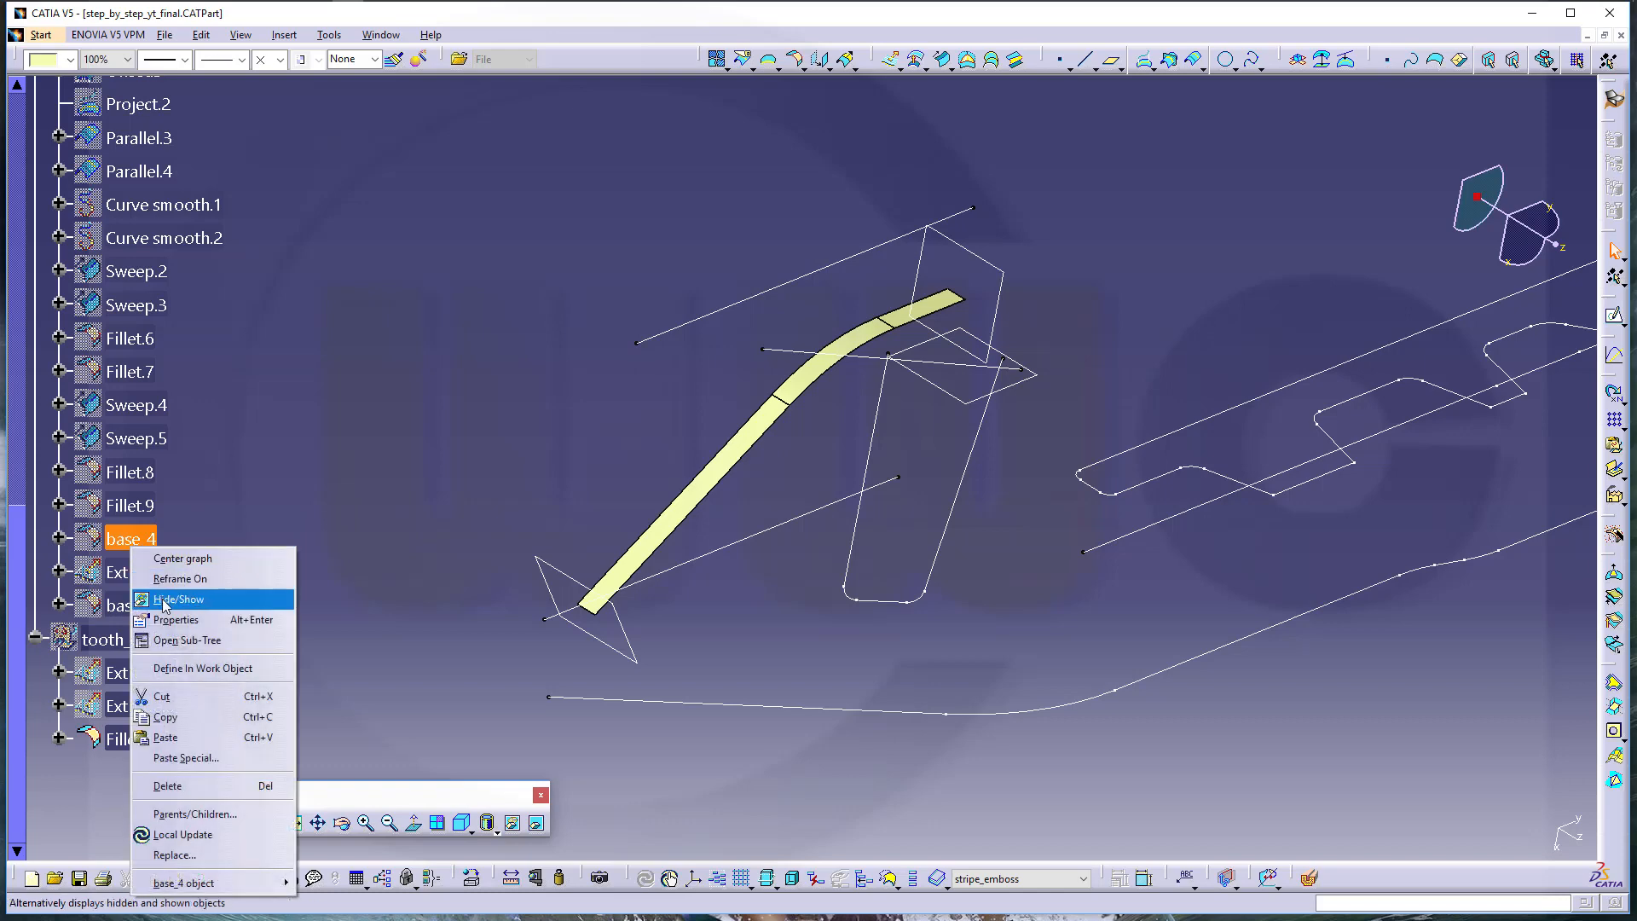
left_click(164, 599)
right_click(164, 576)
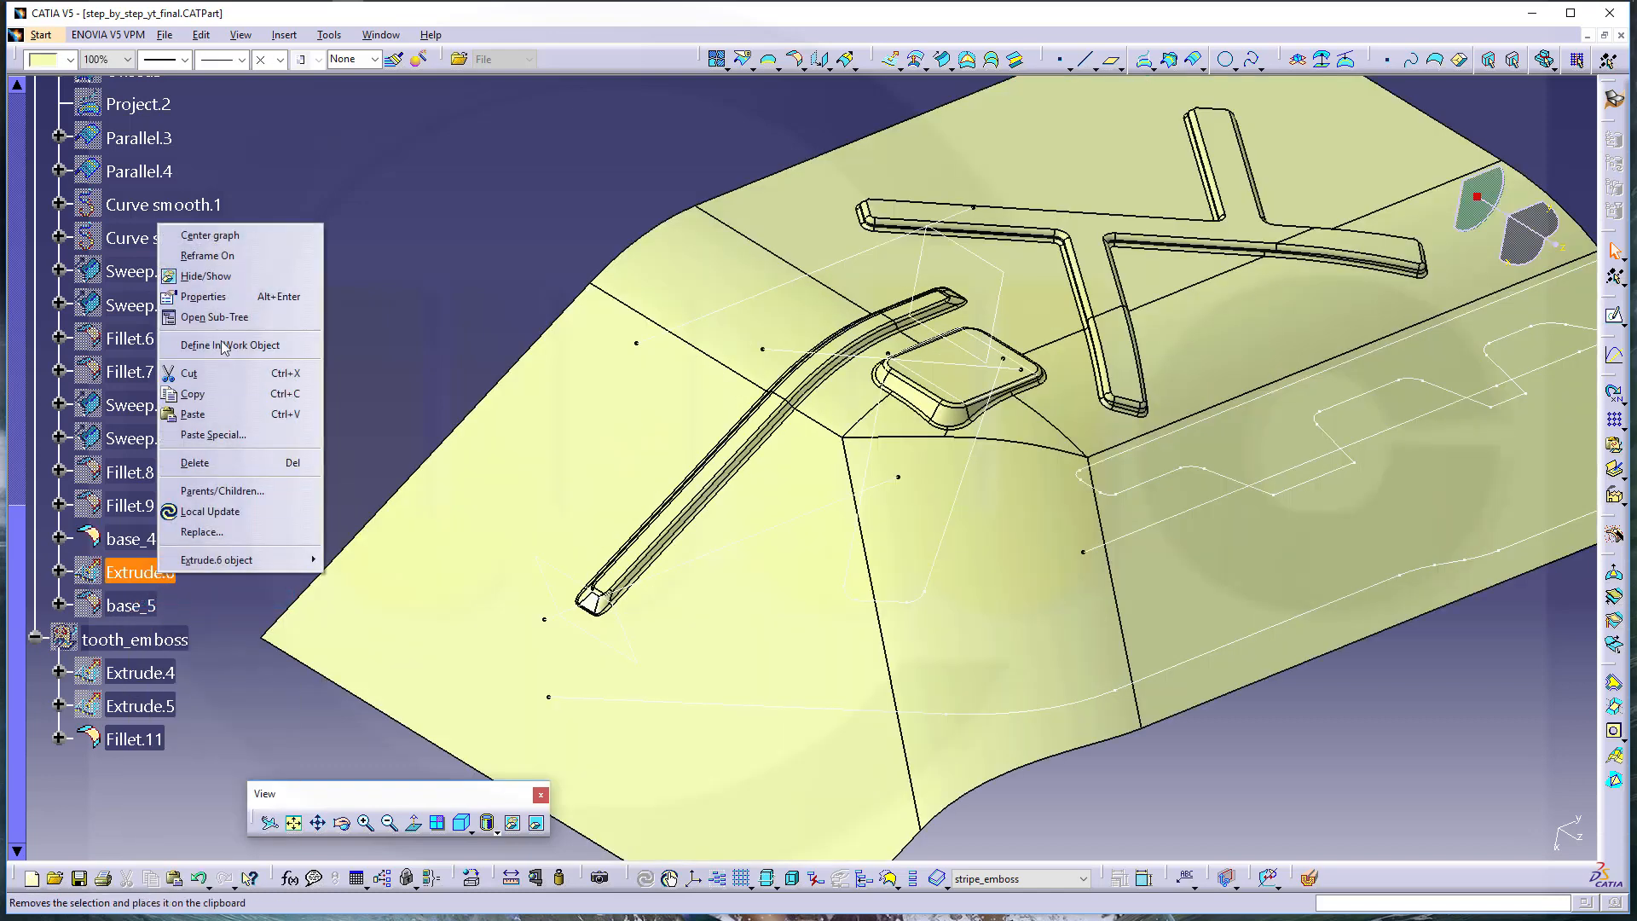
left_click(307, 271)
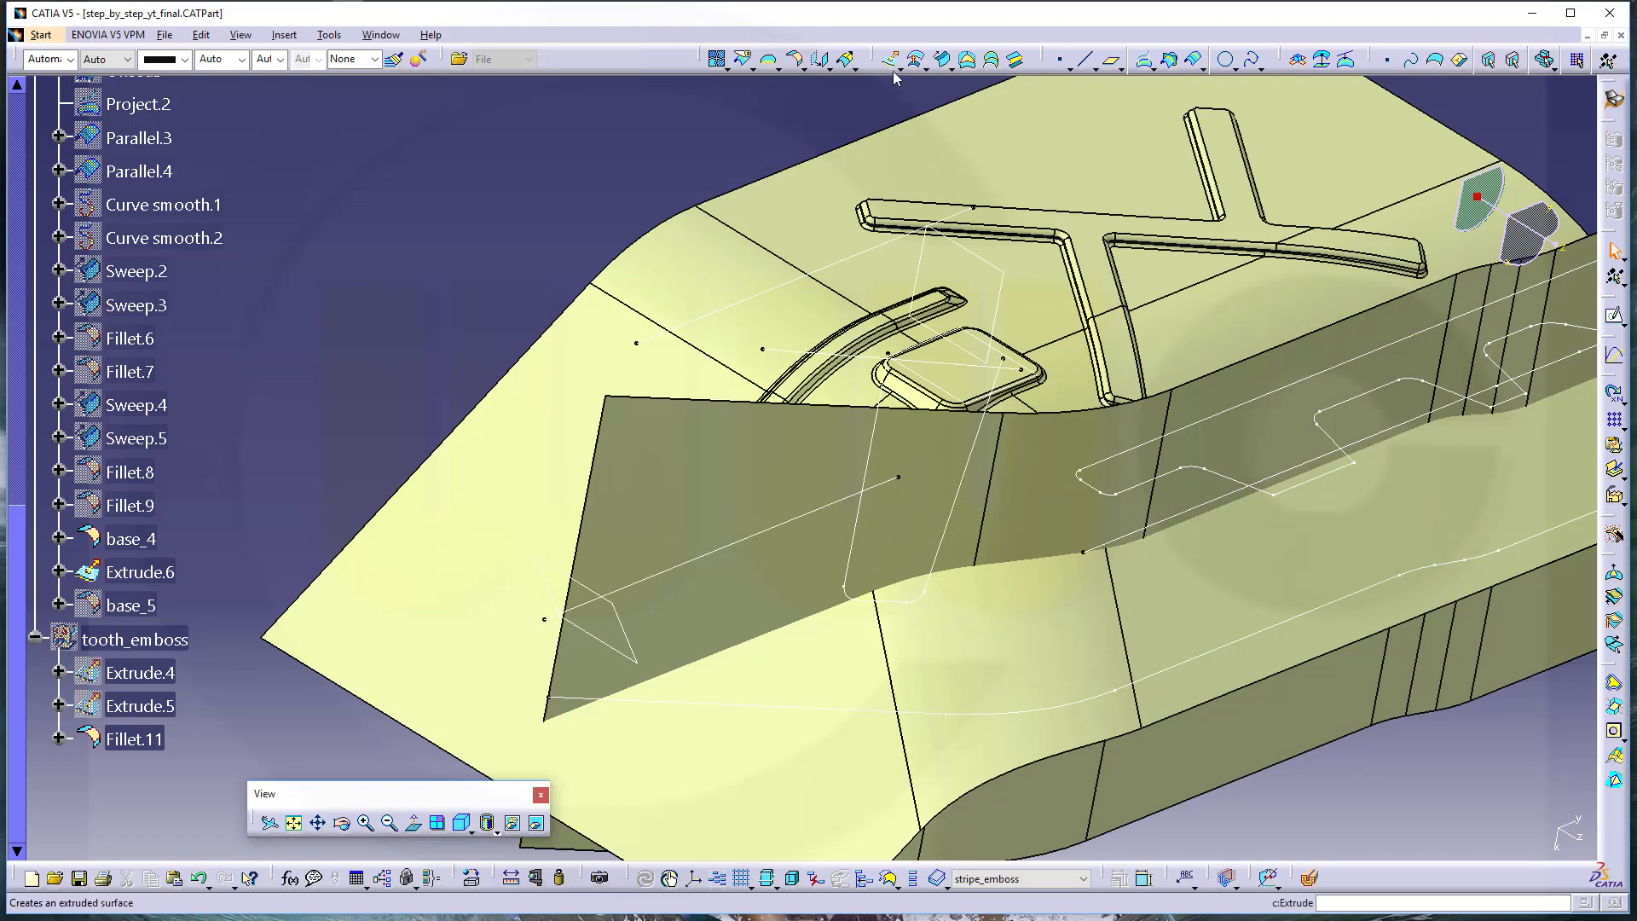
Offset the Extrude.6 surface by 3 mm in the reversed direction
left_click(916, 59)
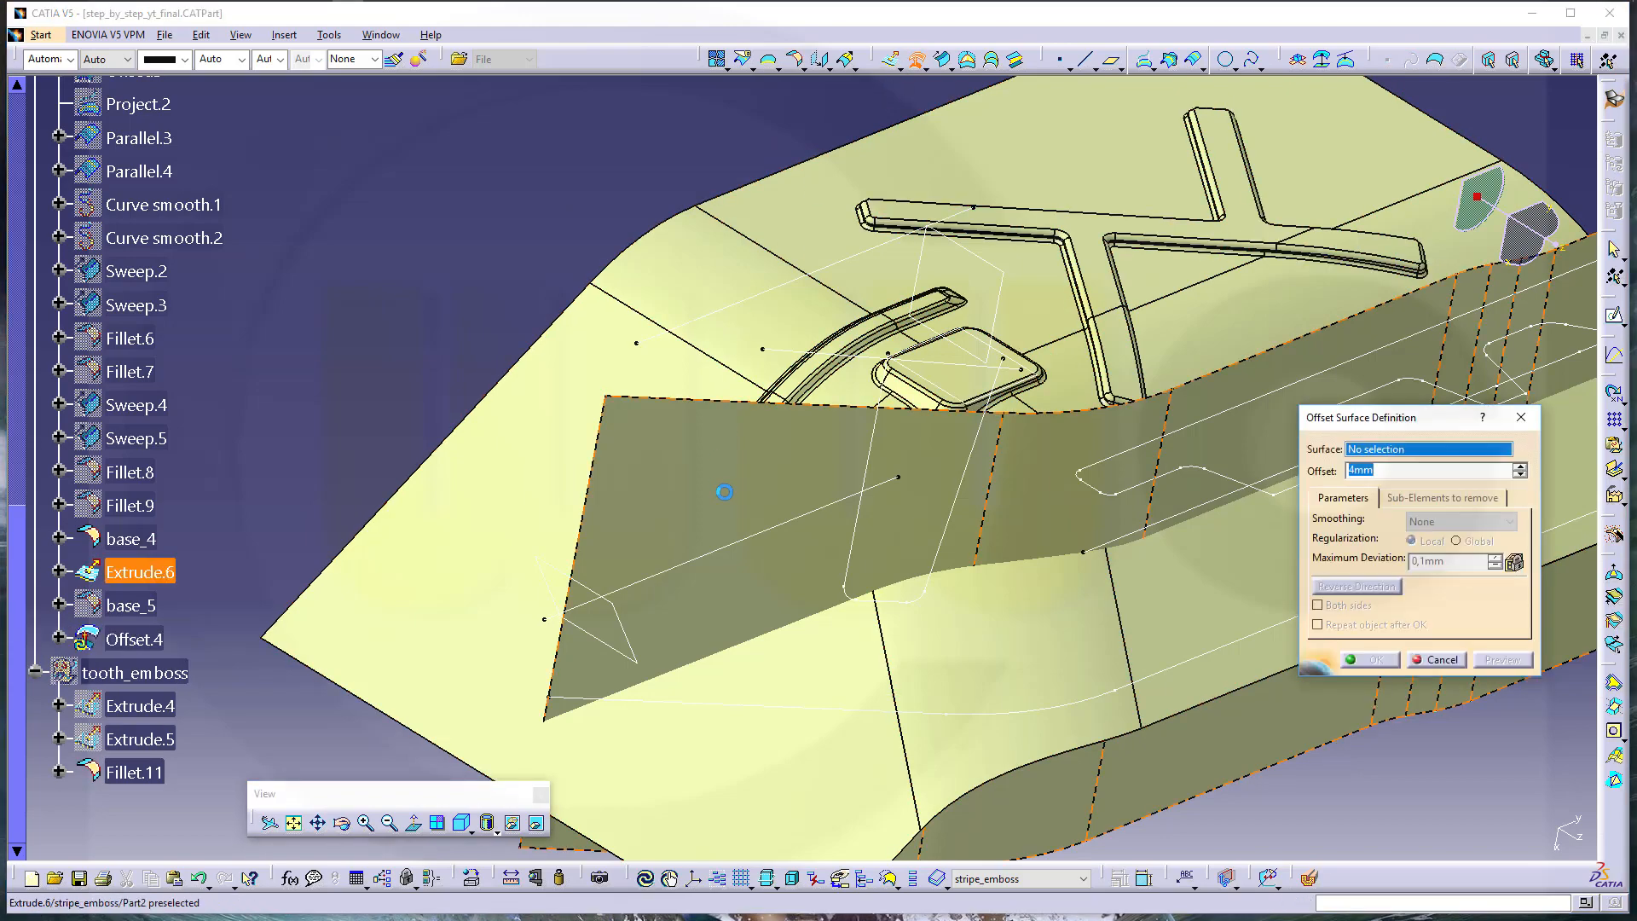
left_click(723, 492)
middle_click_drag(651, 452, 635, 499)
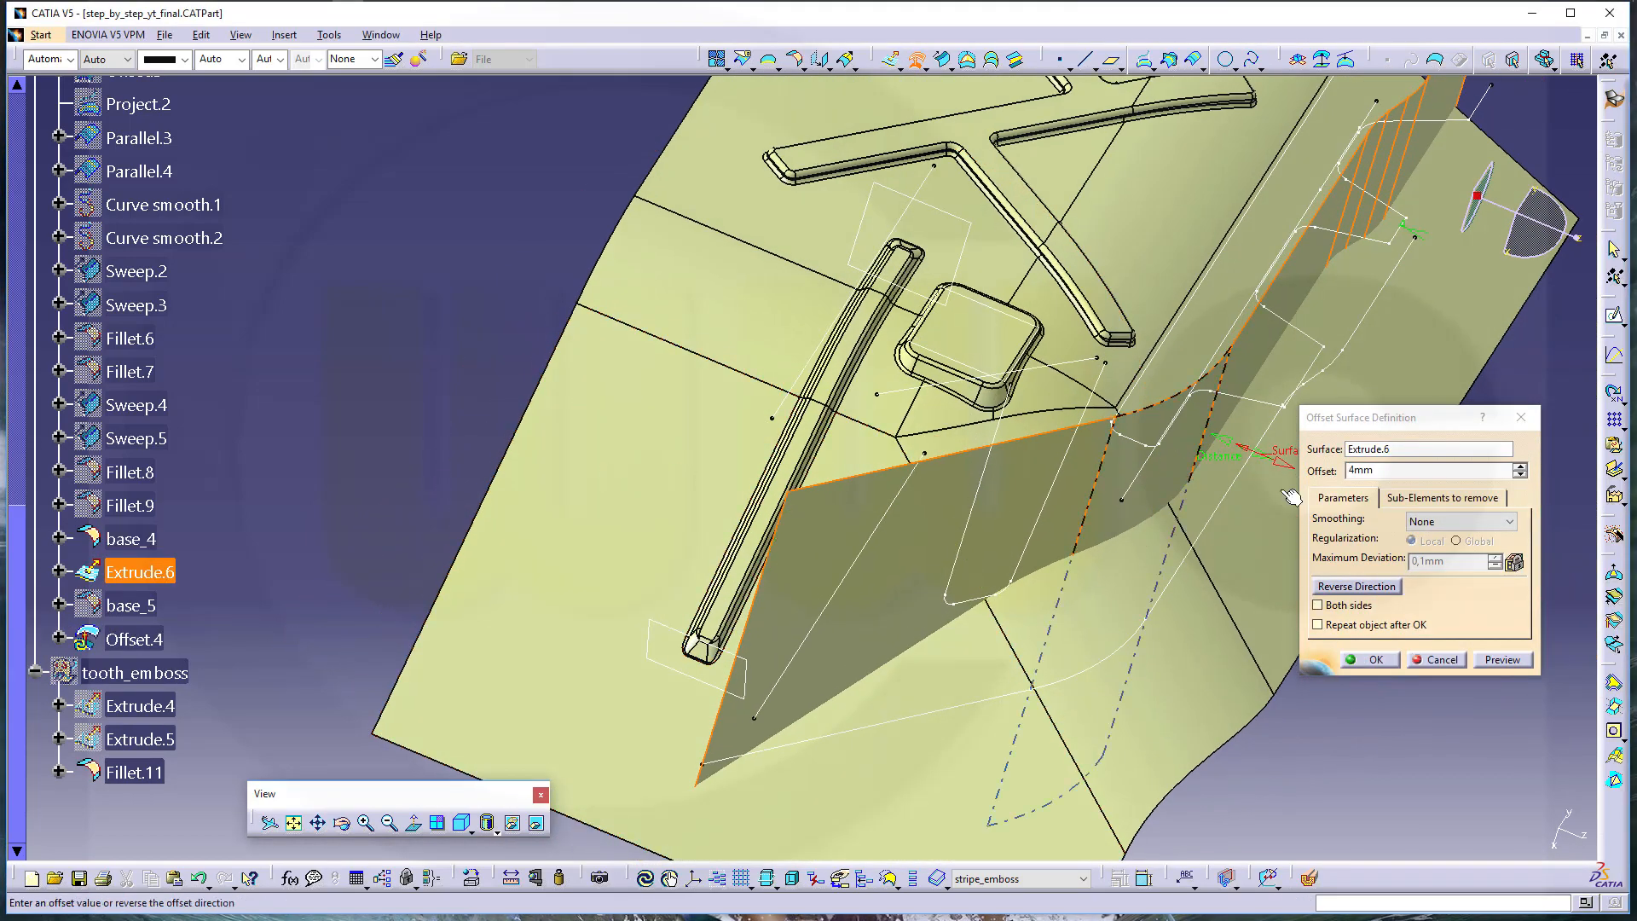
left_click_drag(1419, 474, 1222, 474)
type("3")
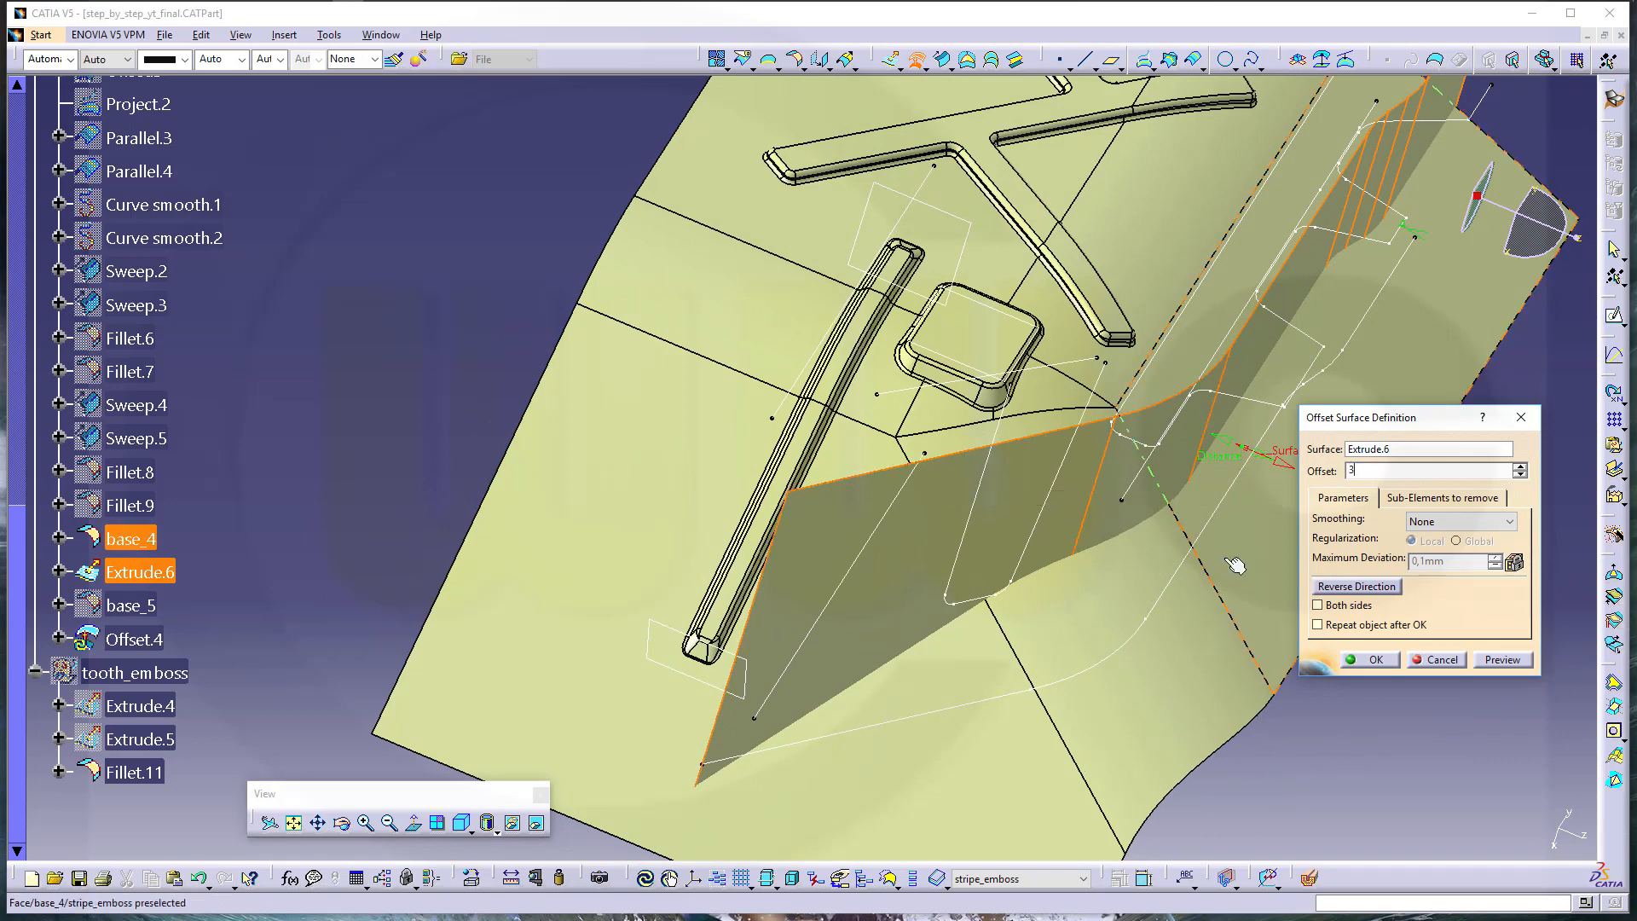
left_click(1325, 589)
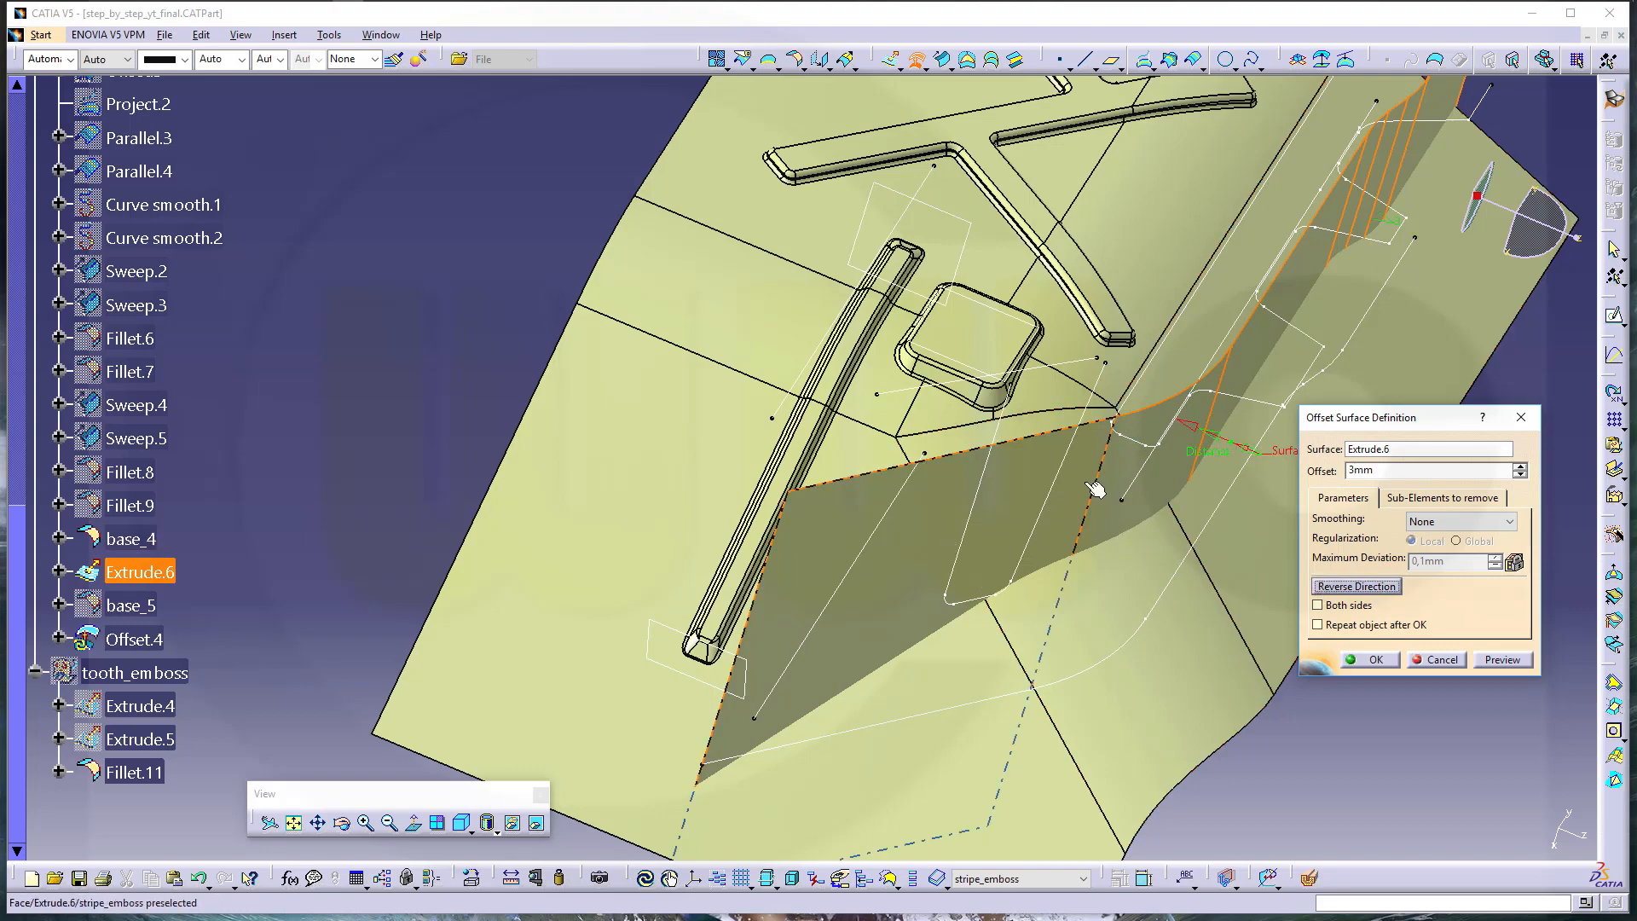
middle_click_drag(1089, 585, 1239, 641)
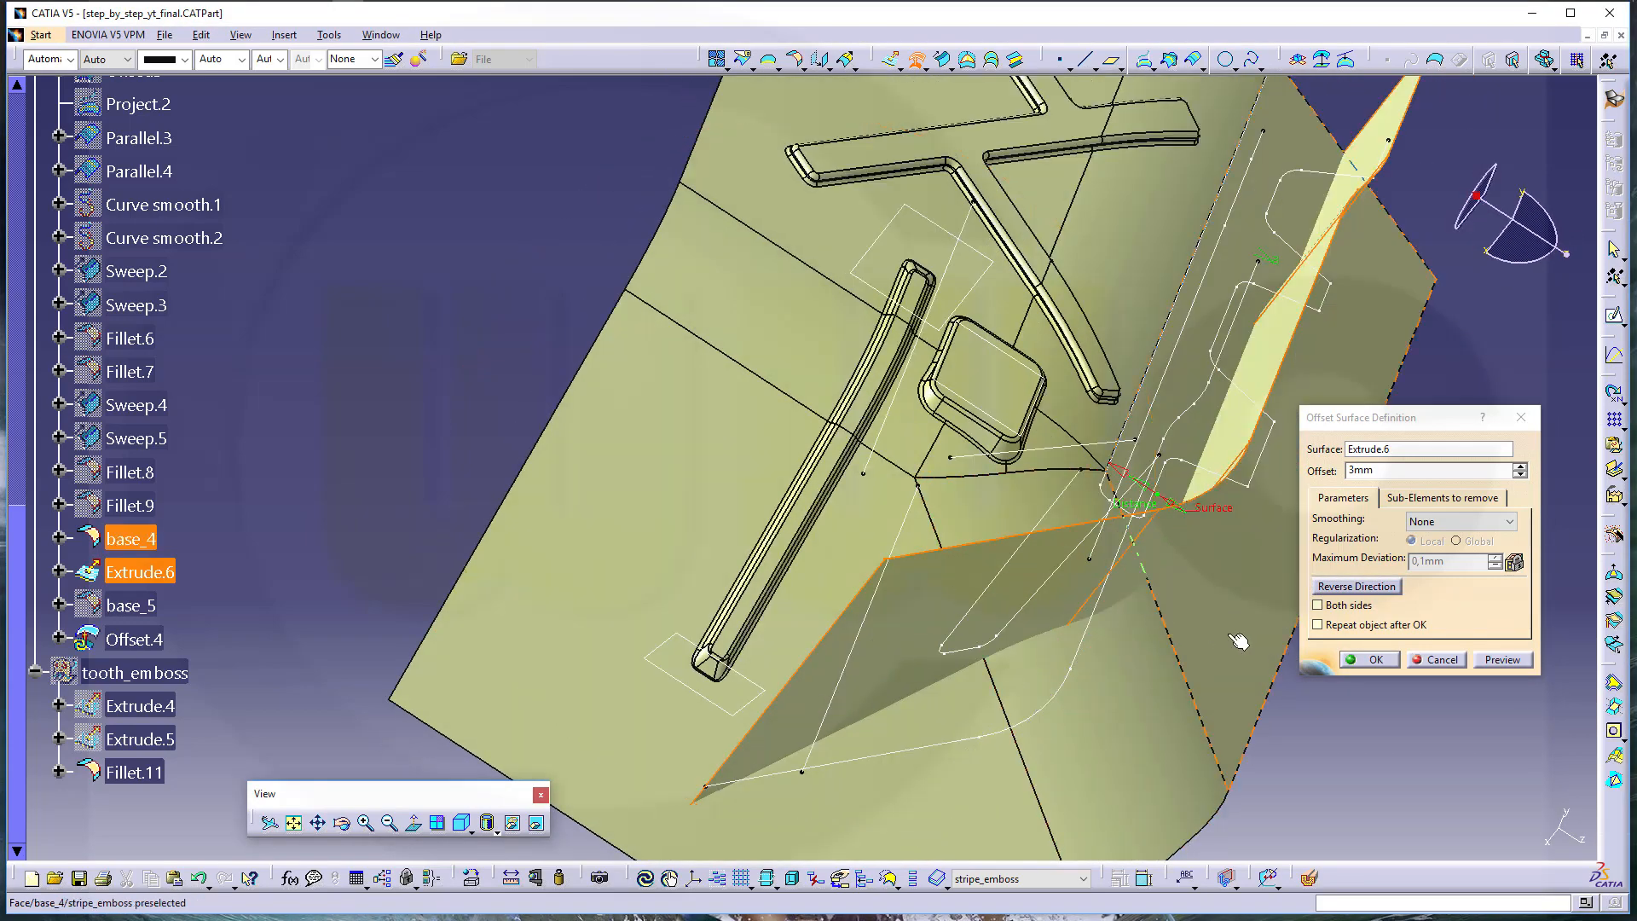
left_click(1373, 661)
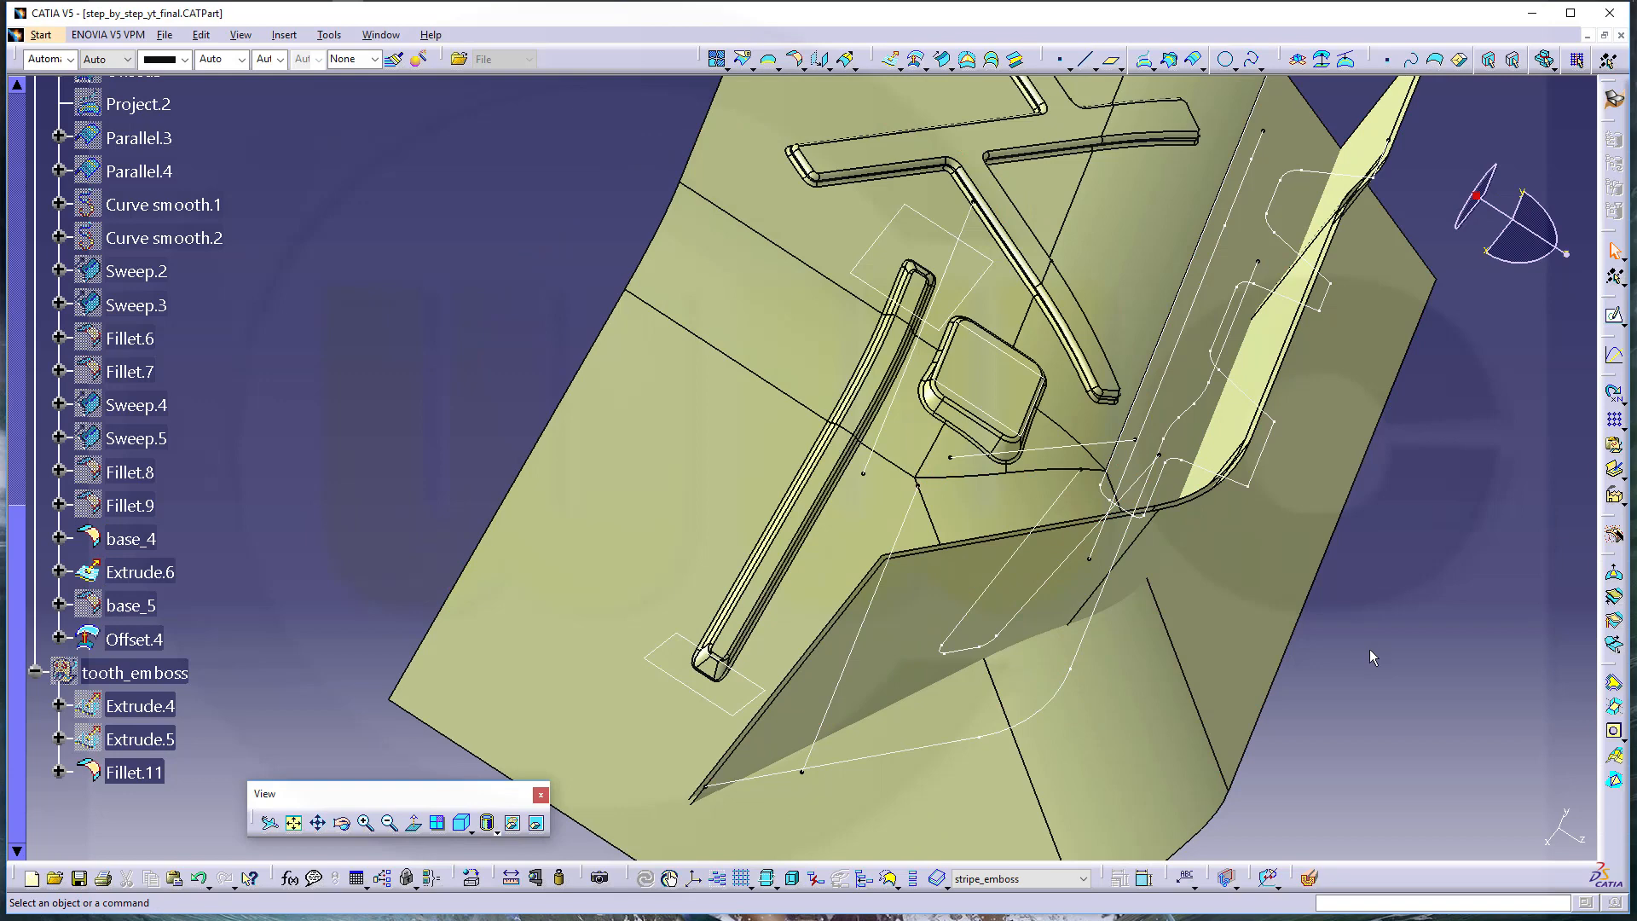
Show base_3 in the square_emboss set for a check and hide it again
middle_click_drag(343, 506, 319, 415)
left_click(131, 539)
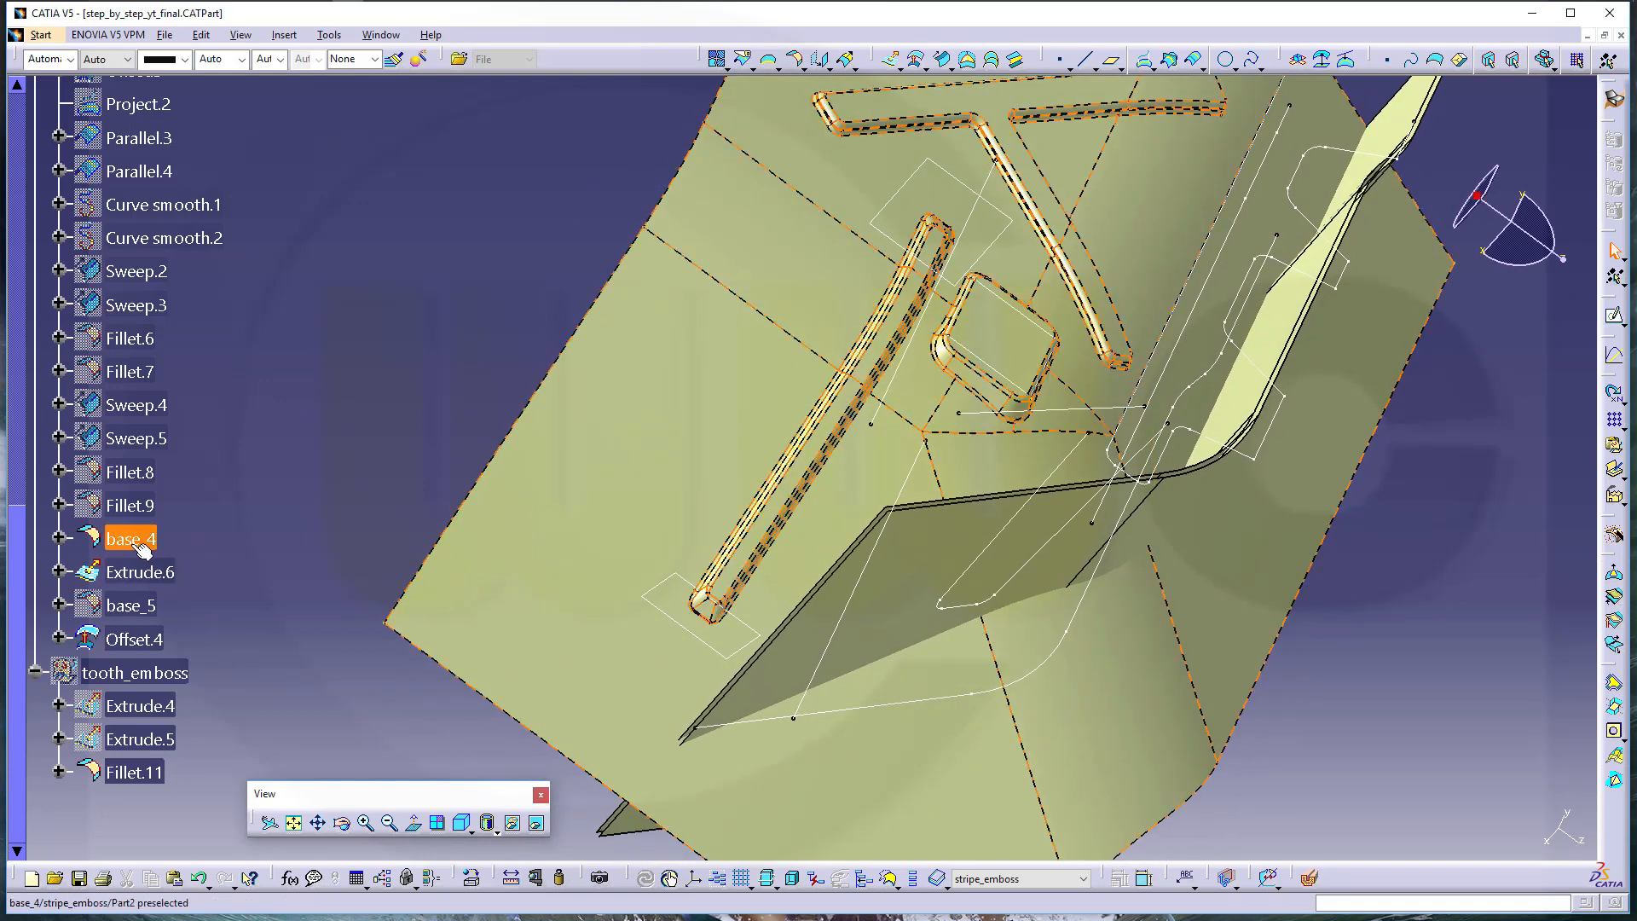
middle_click_drag(1031, 606, 1006, 534)
left_click(824, 259)
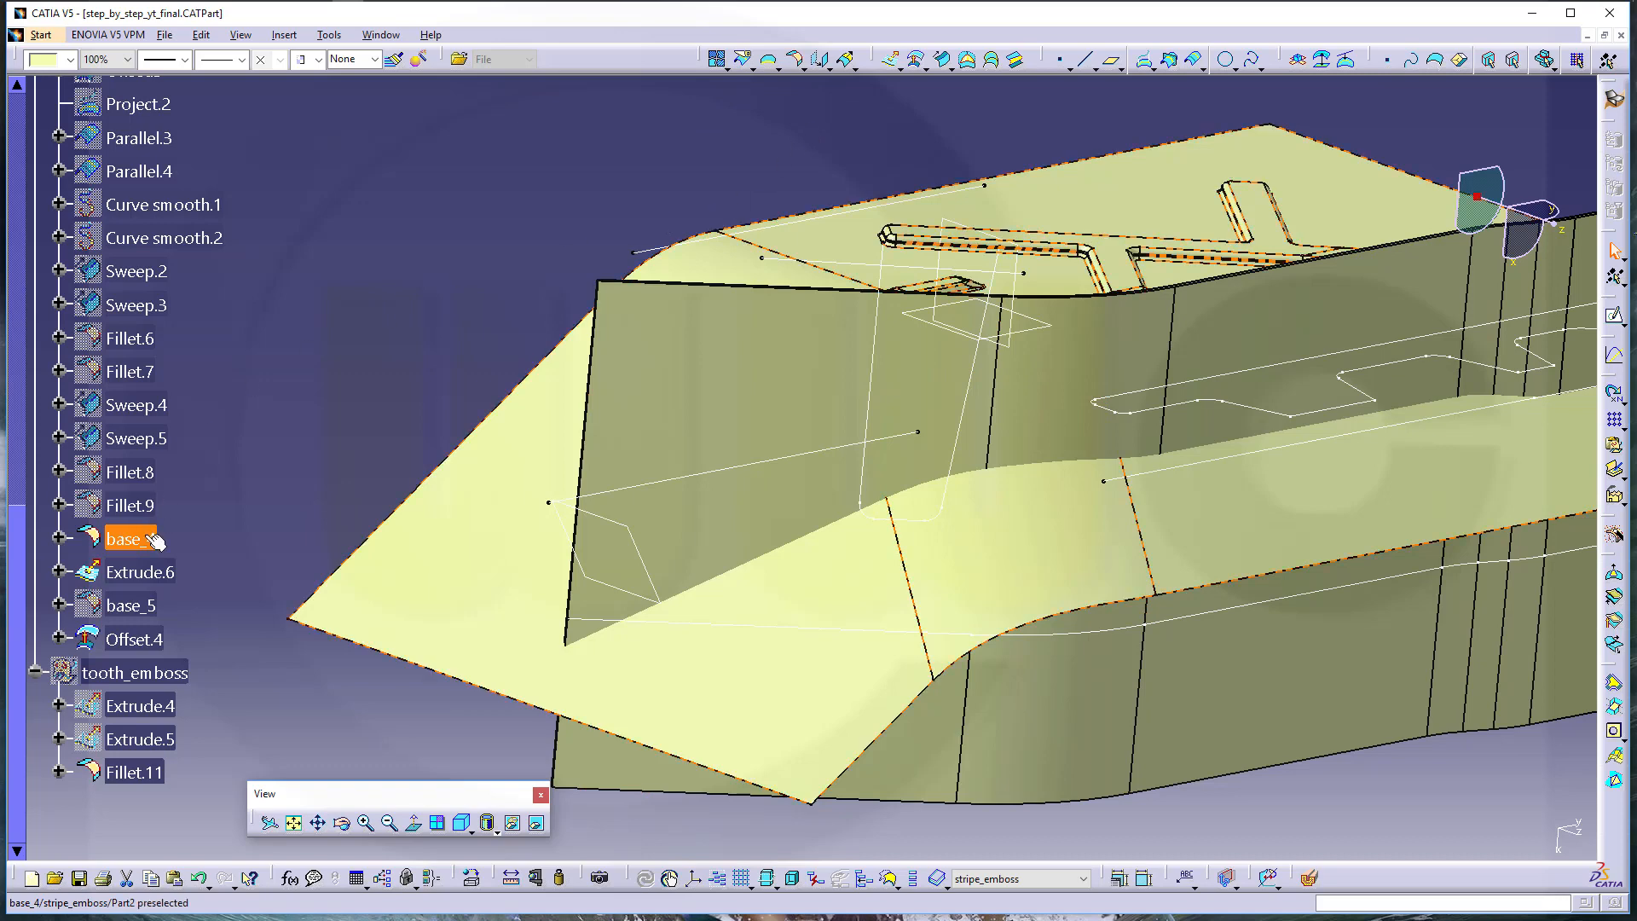
scroll(294, 397, "up", 2)
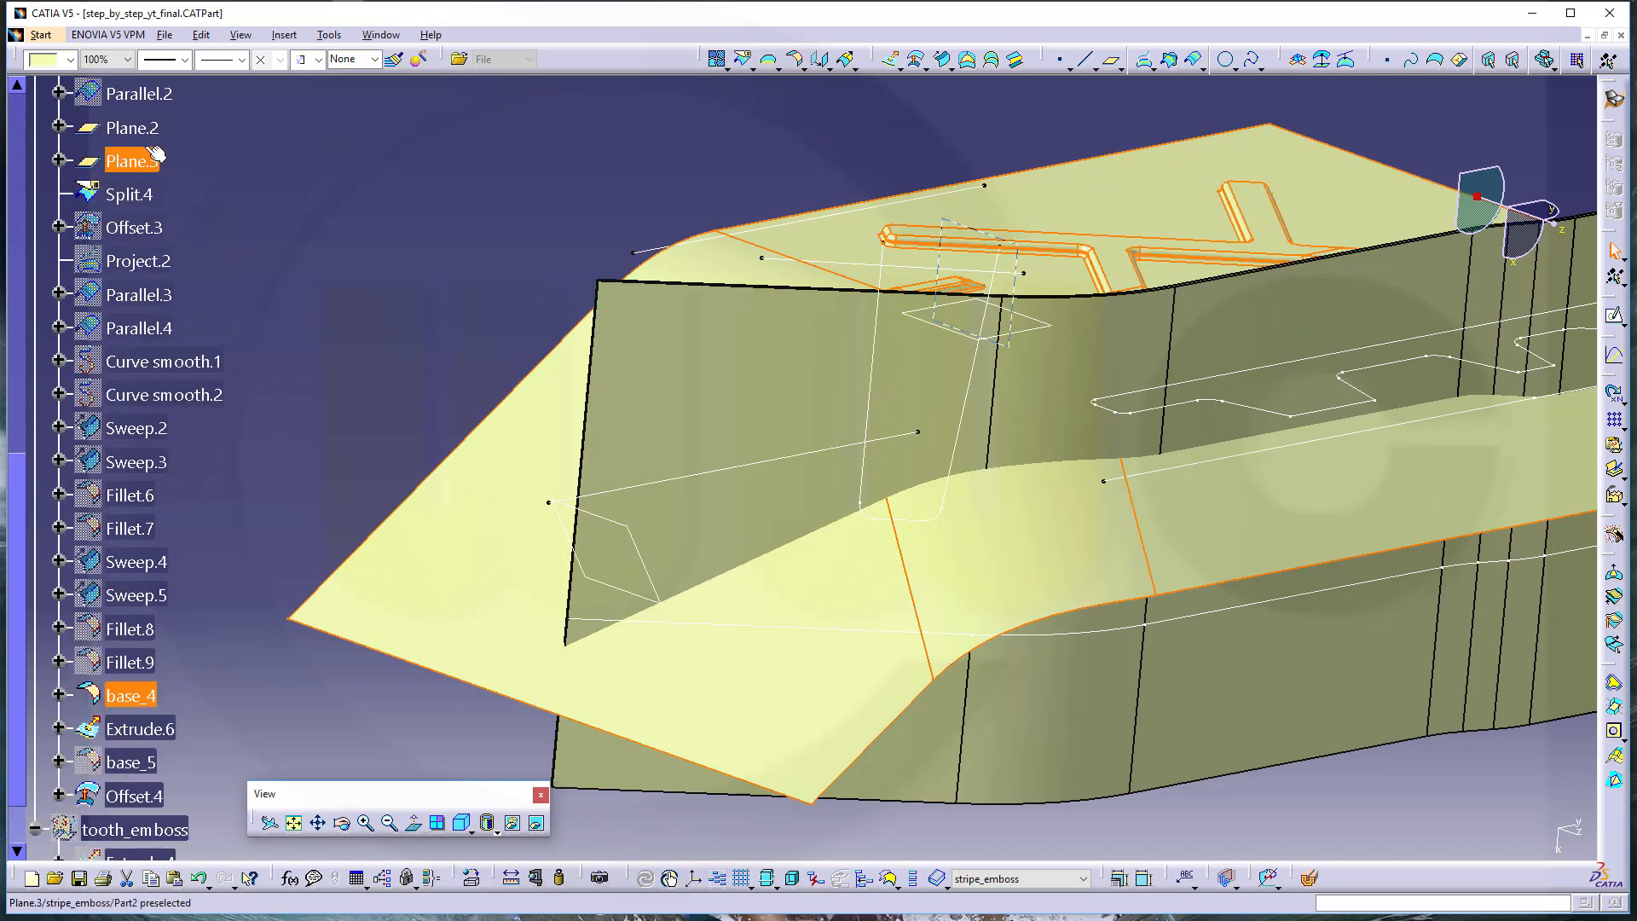
scroll(235, 224, "up", 3)
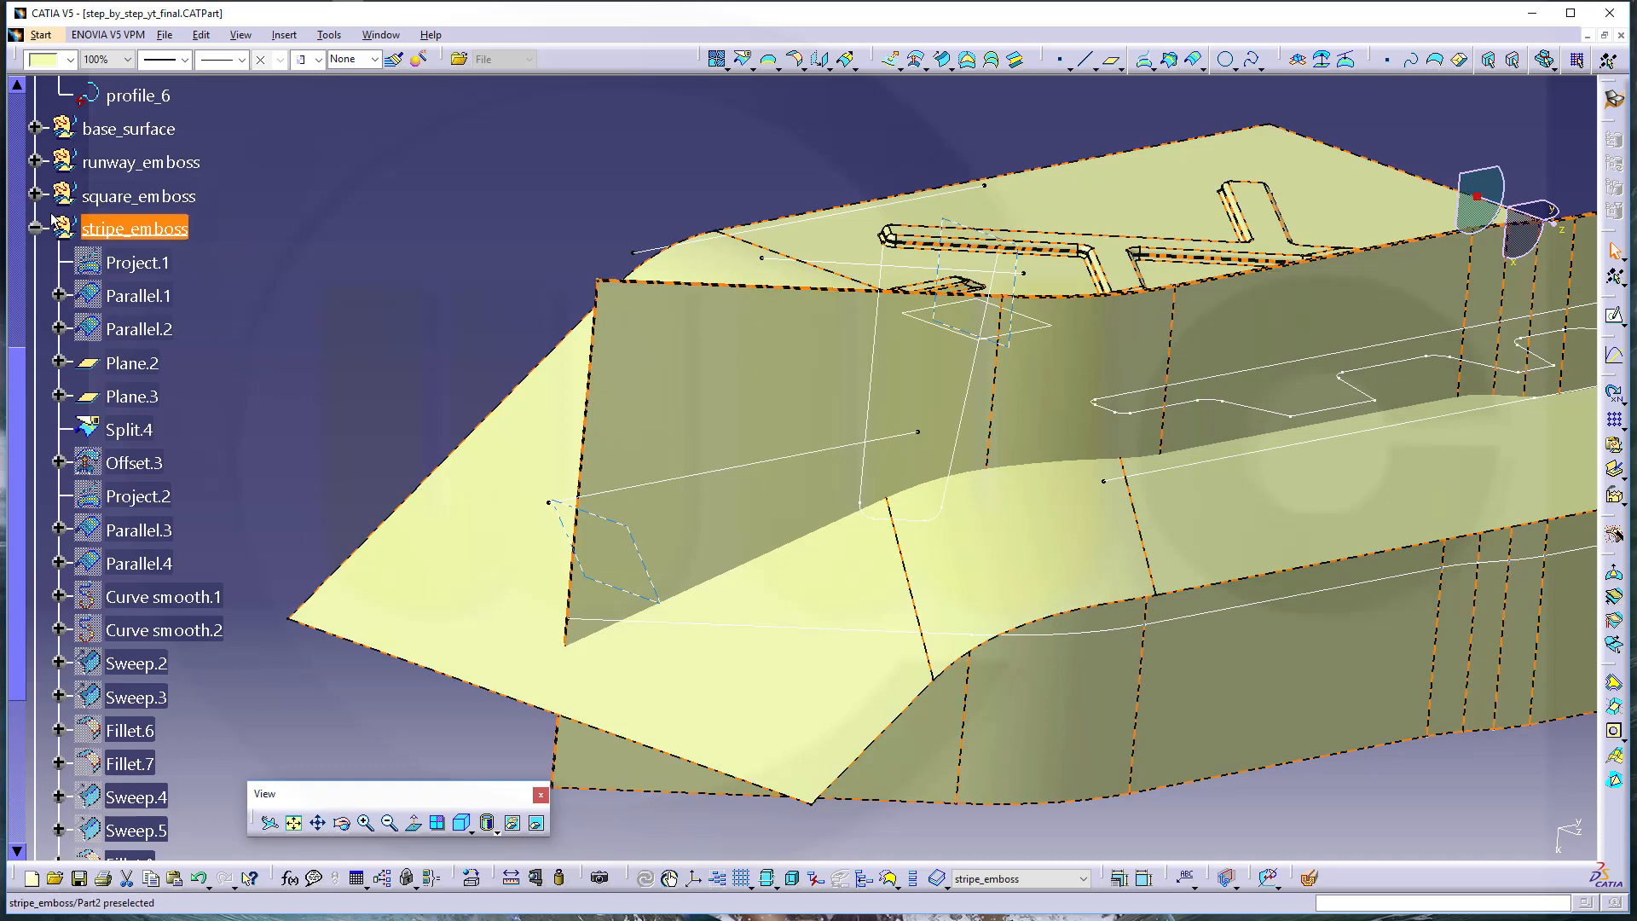
left_click(35, 195)
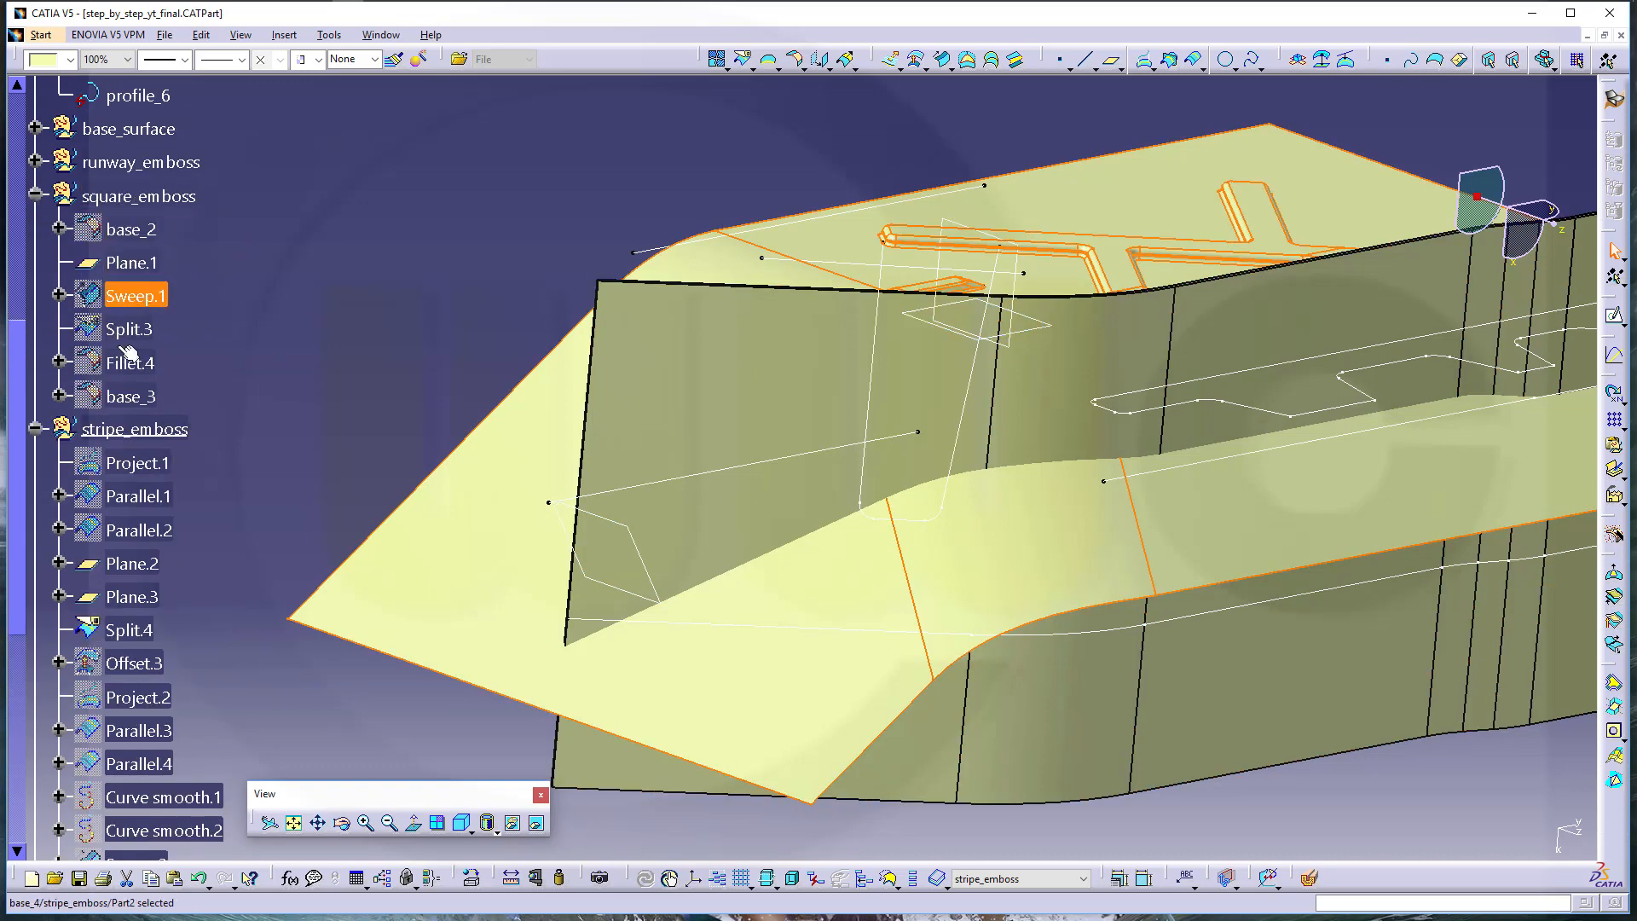
right_click(132, 401)
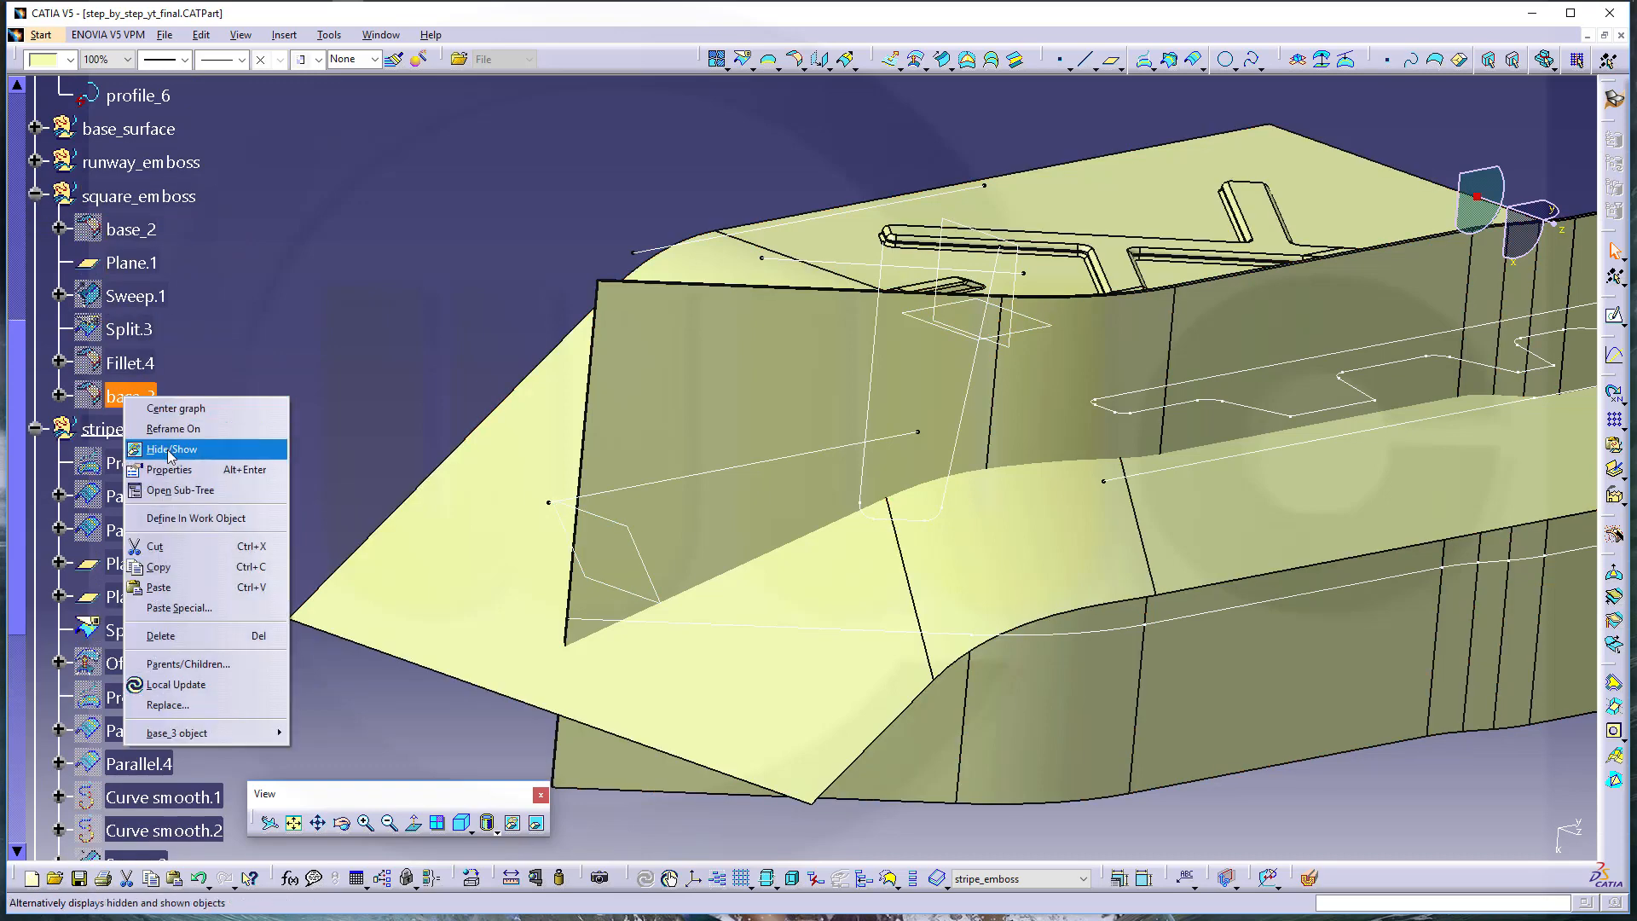
left_click(170, 453)
right_click(133, 398)
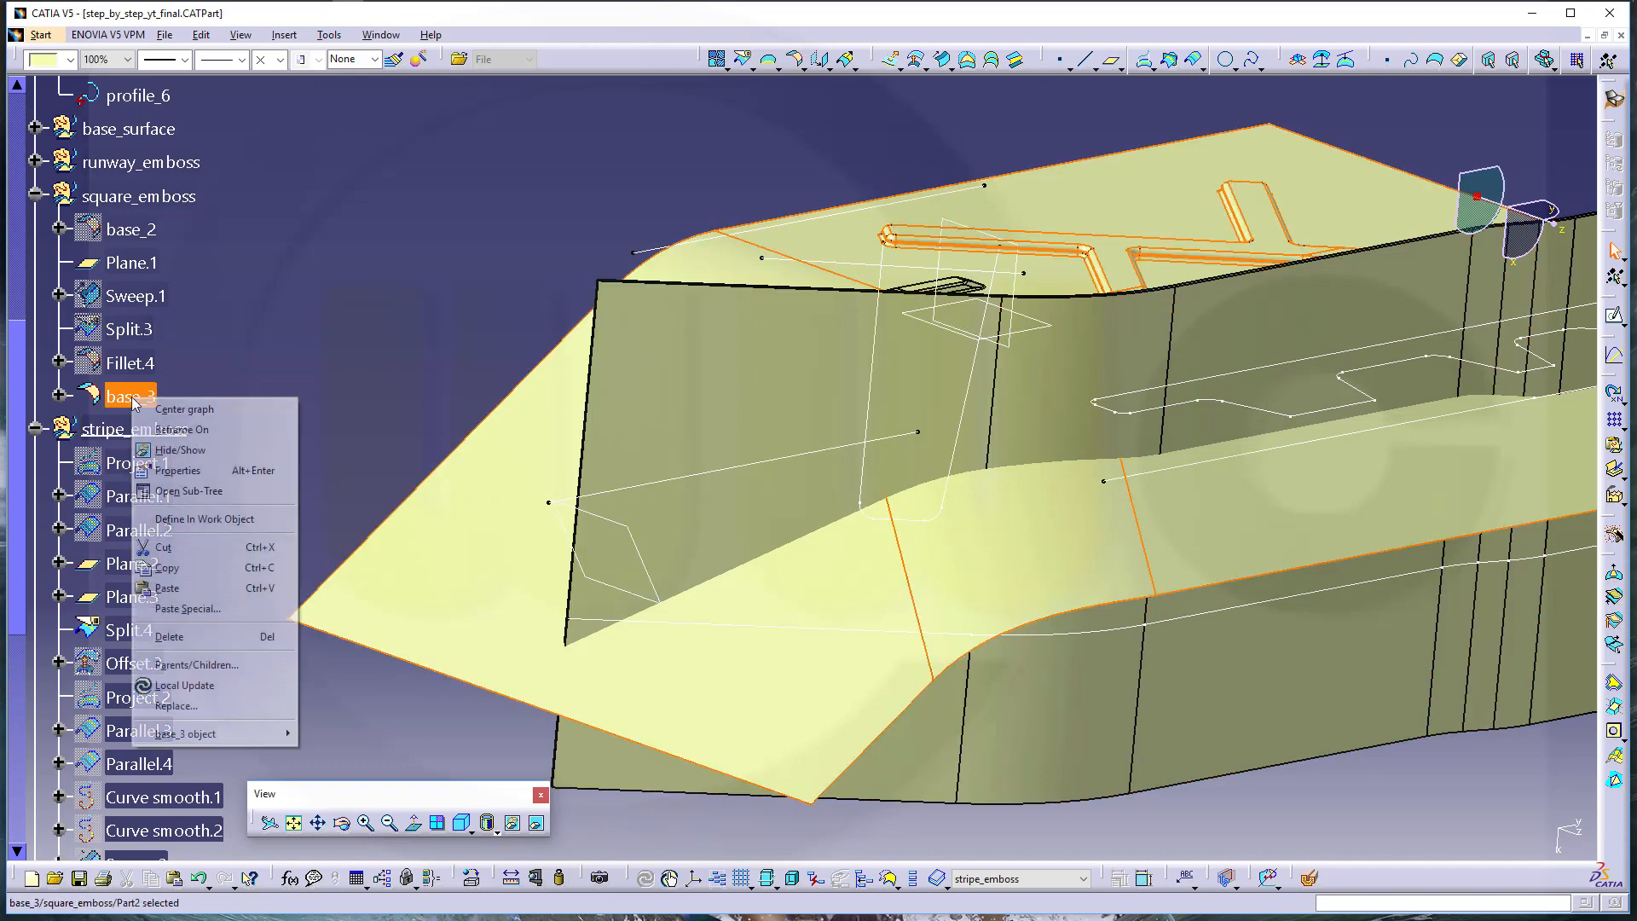
left_click(183, 451)
middle_click_drag(257, 400, 334, 467)
scroll(333, 511, "down", 3)
scroll(324, 566, "down", 5)
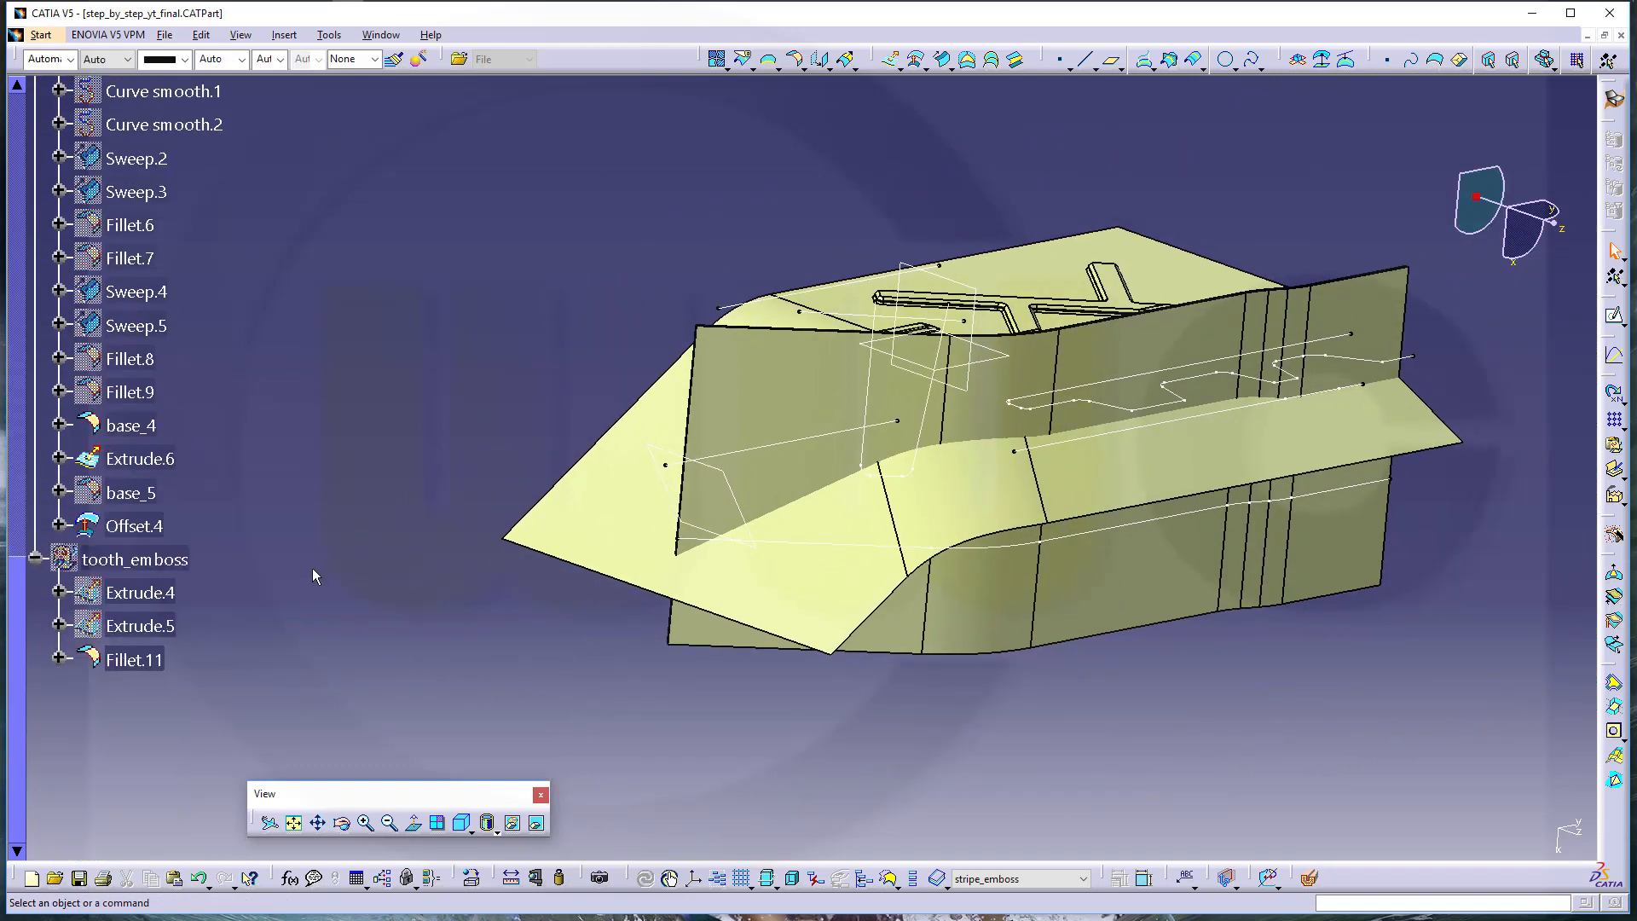
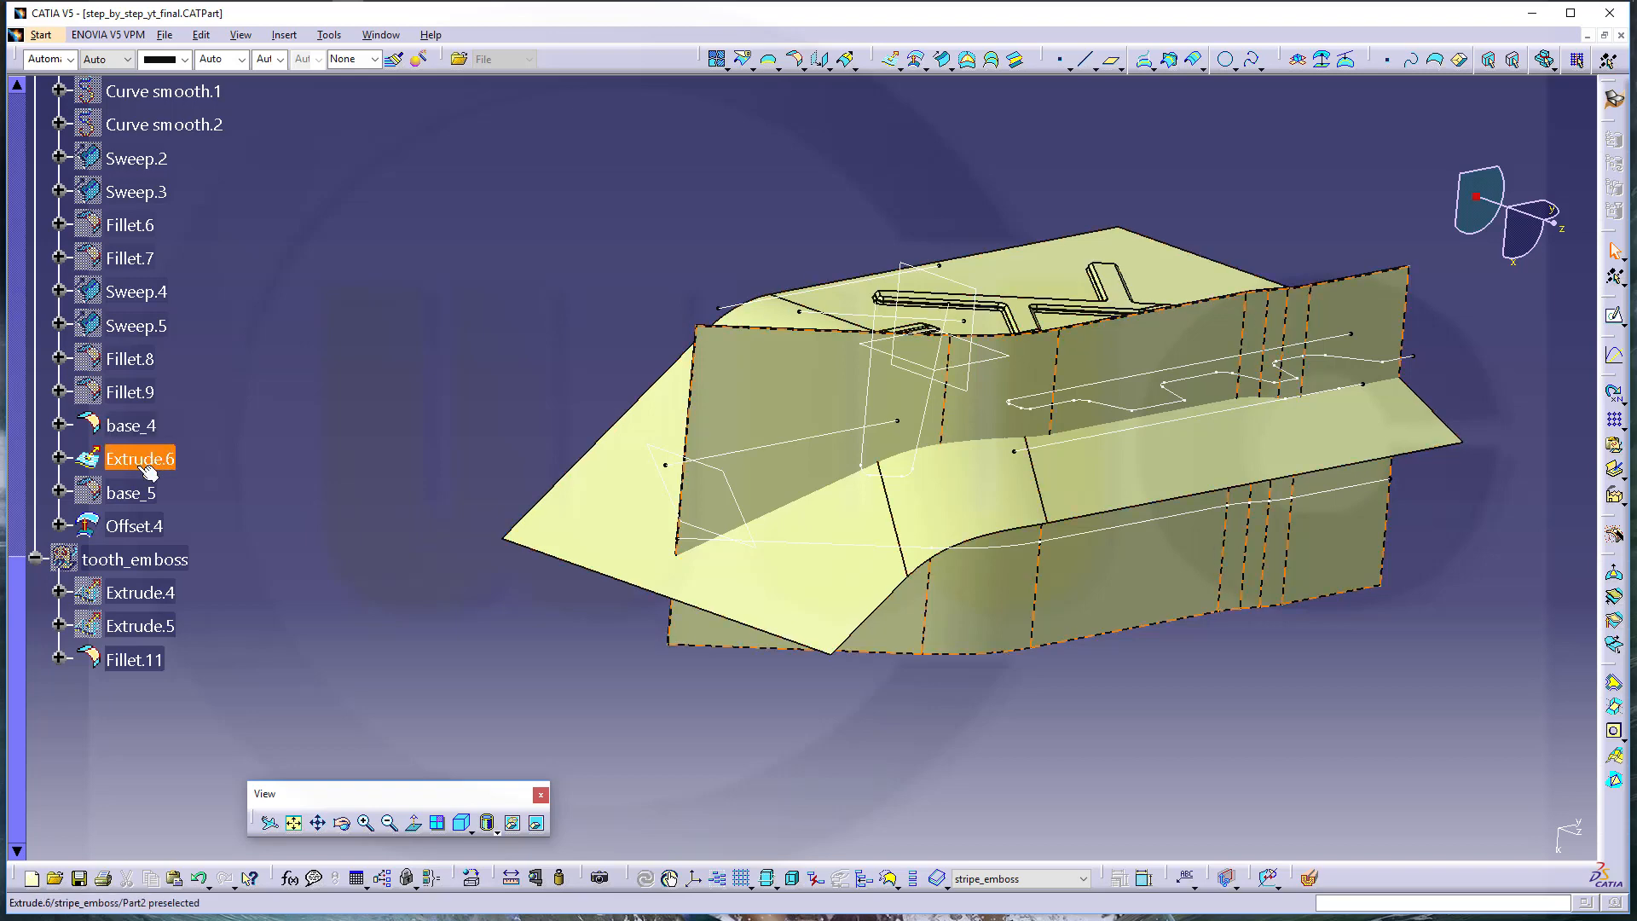
Hide base_4 in stripe_emboss and show base_1 from the base_surface set
right_click(133, 424)
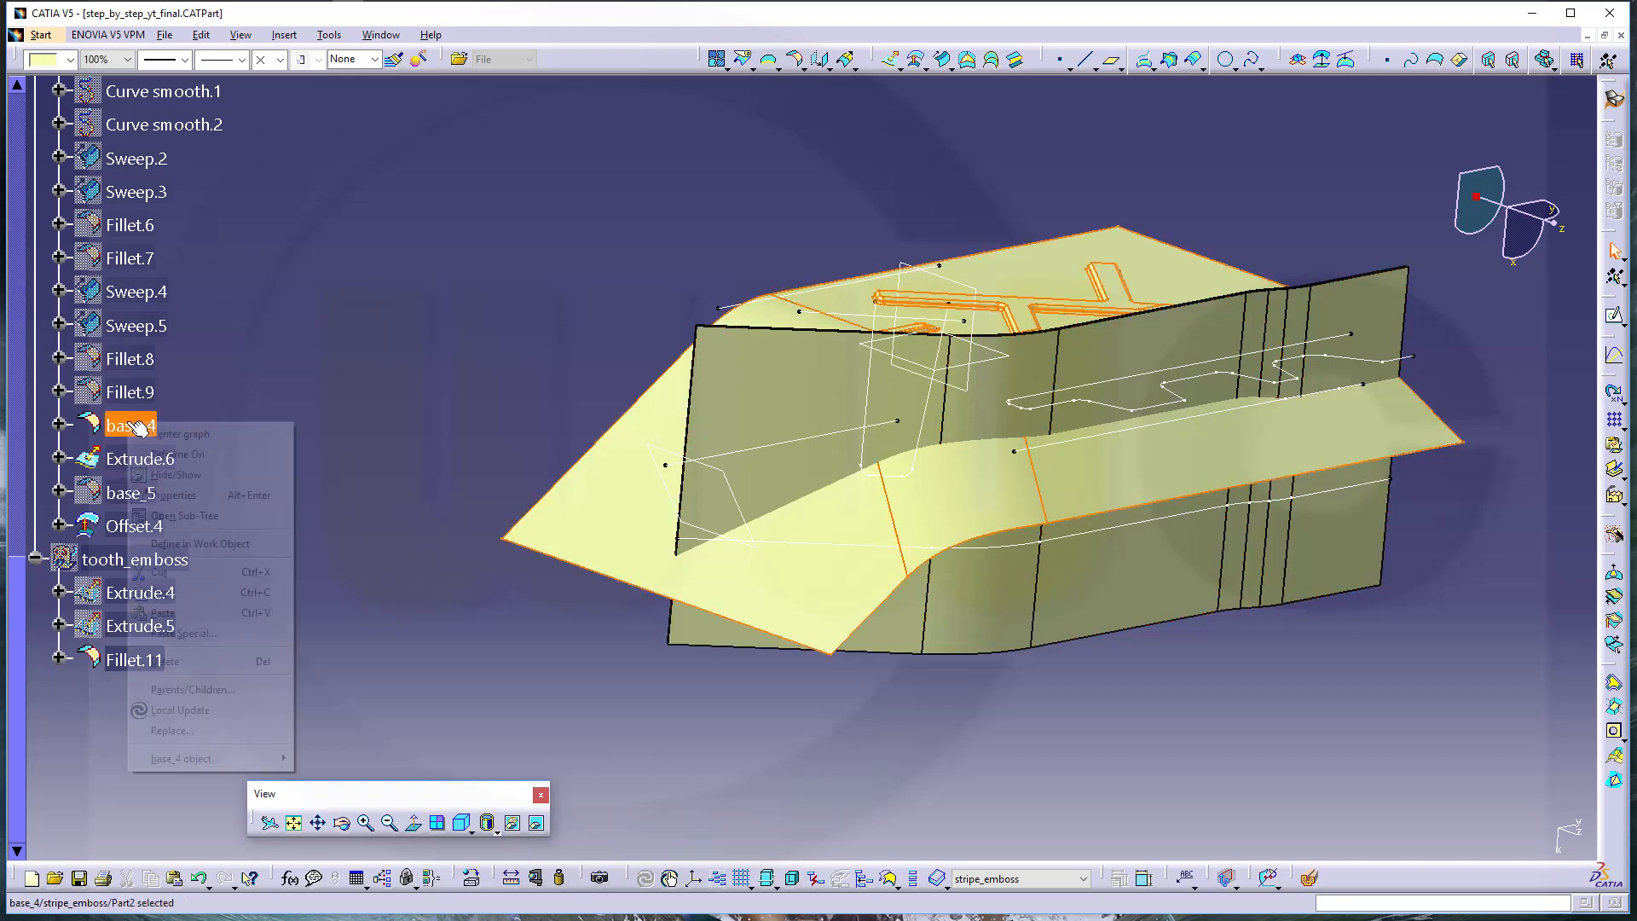
left_click(186, 475)
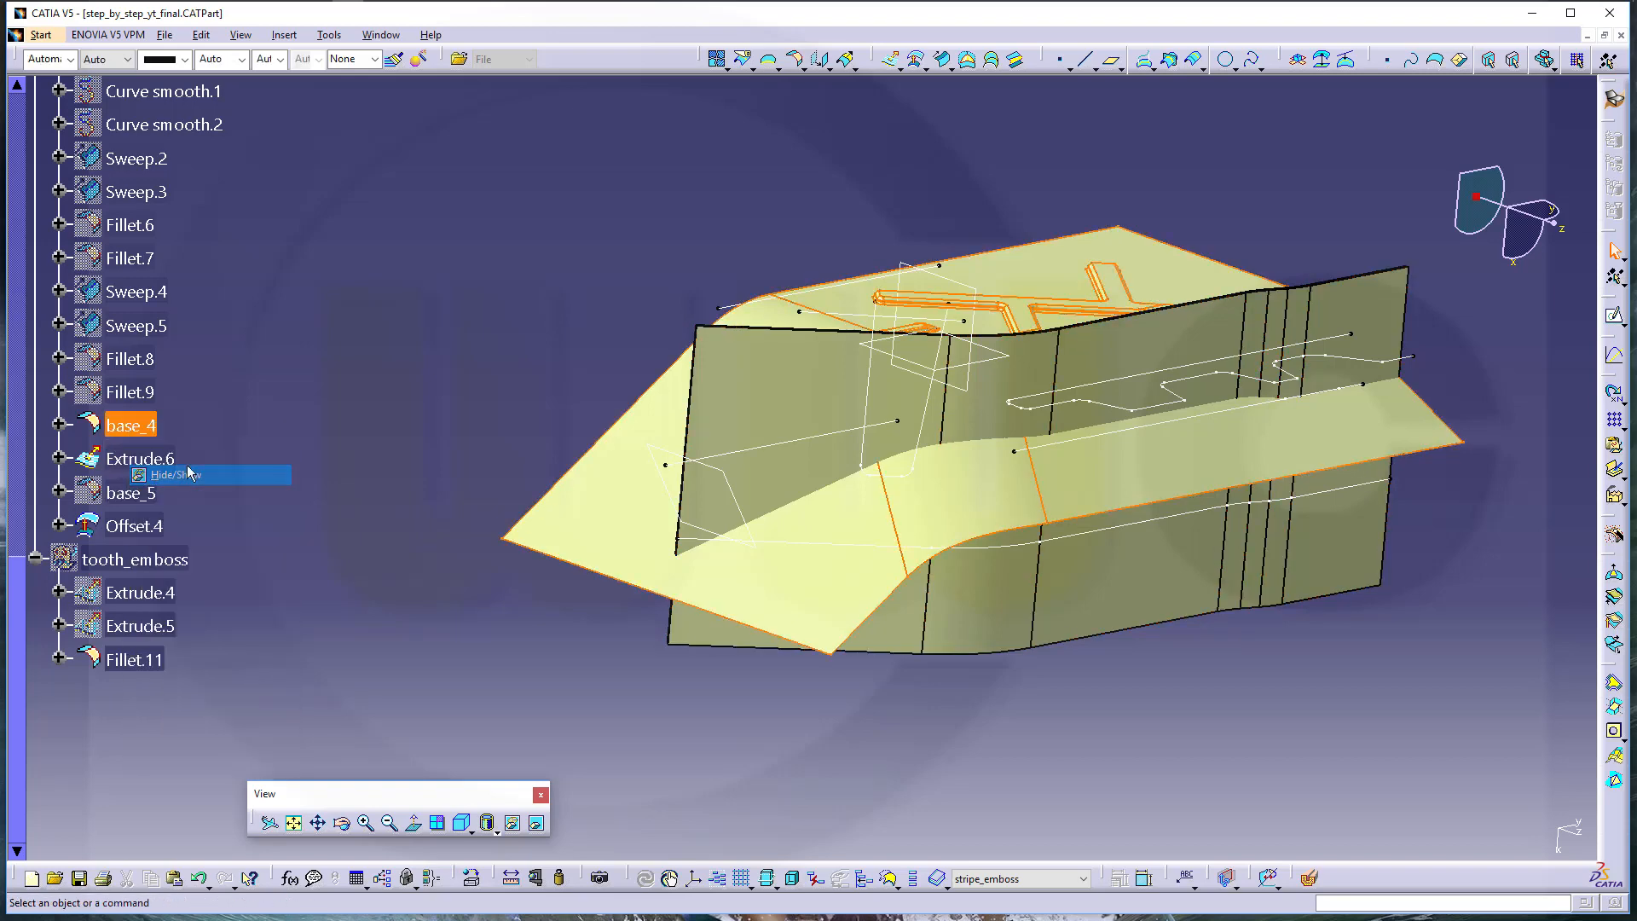
scroll(256, 393, "up", 7)
scroll(292, 355, "up", 1)
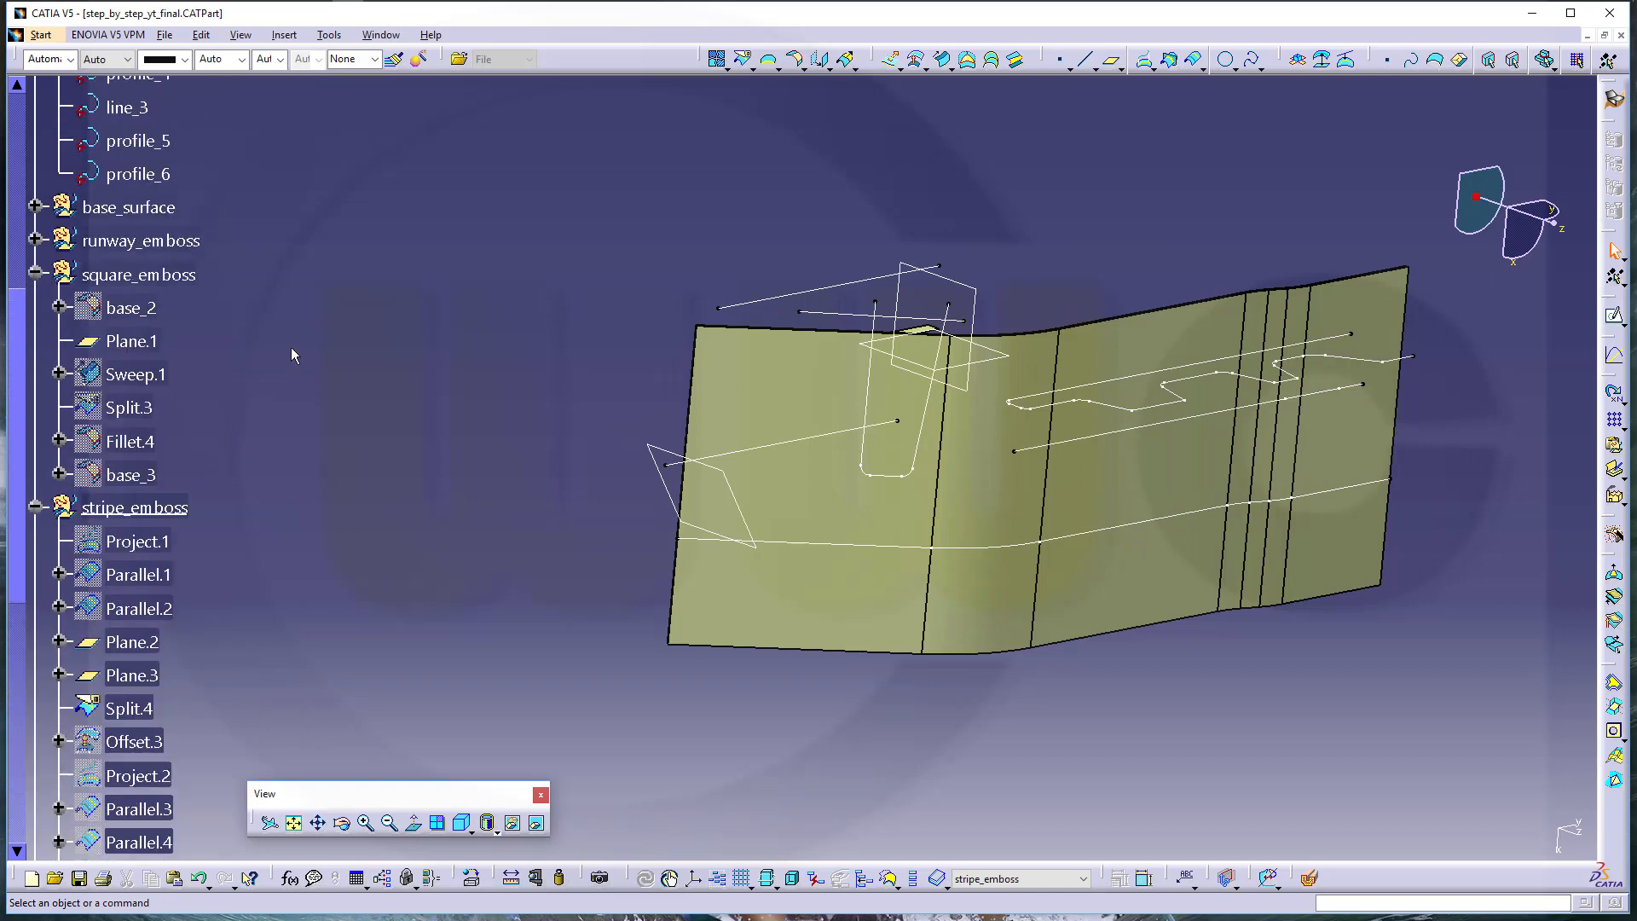
scroll(281, 348, "up", 1)
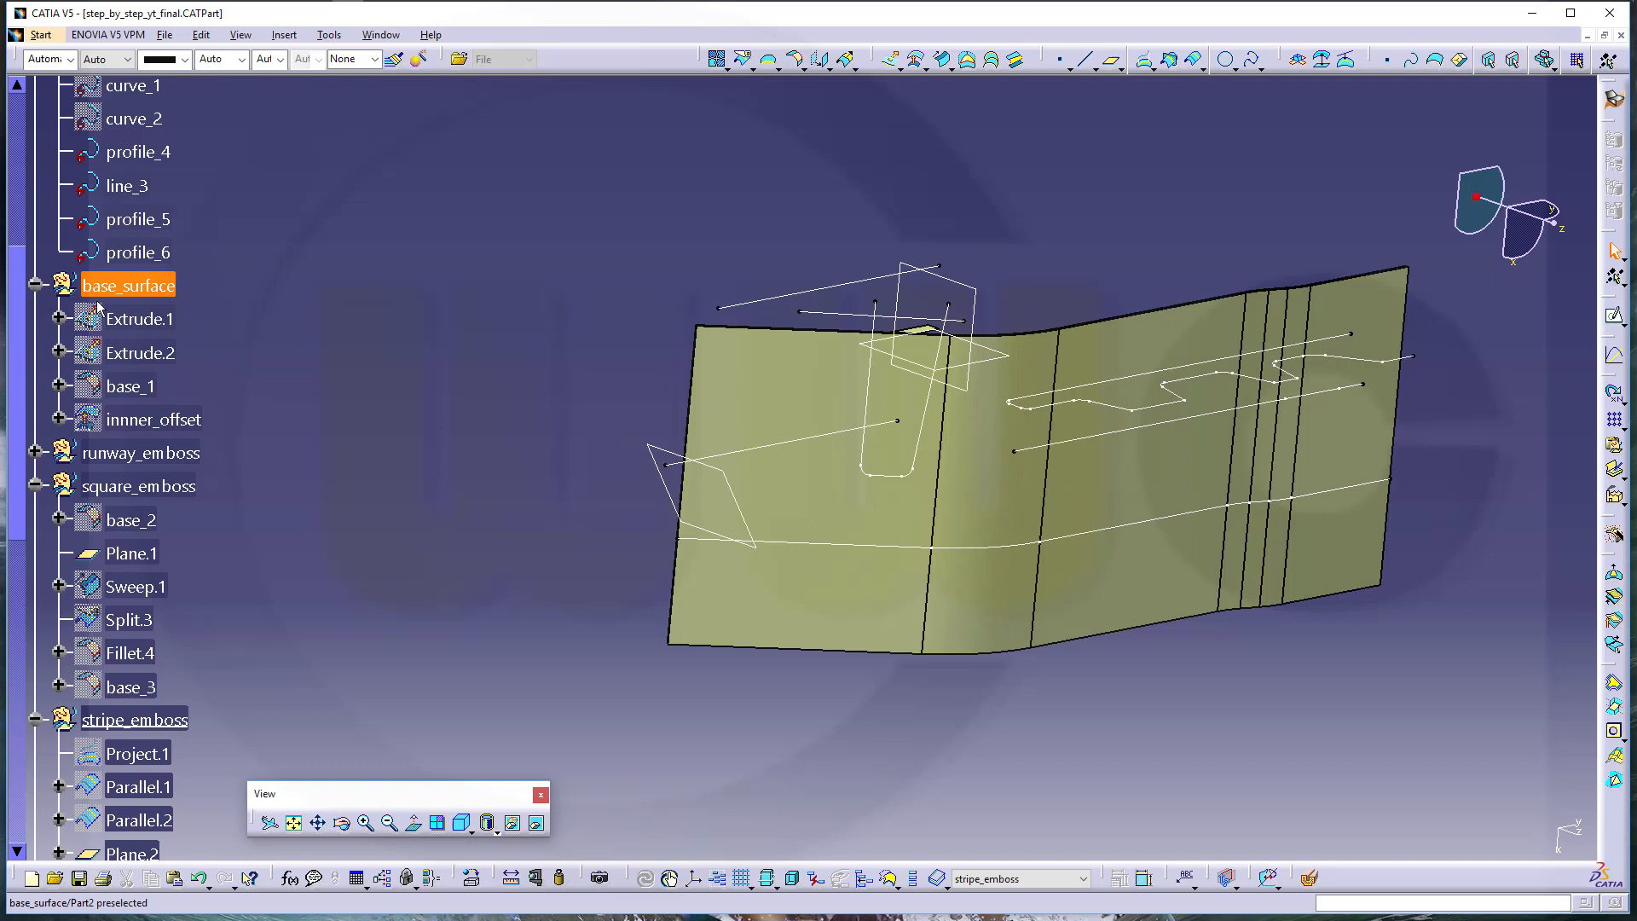
right_click(135, 390)
left_click(179, 449)
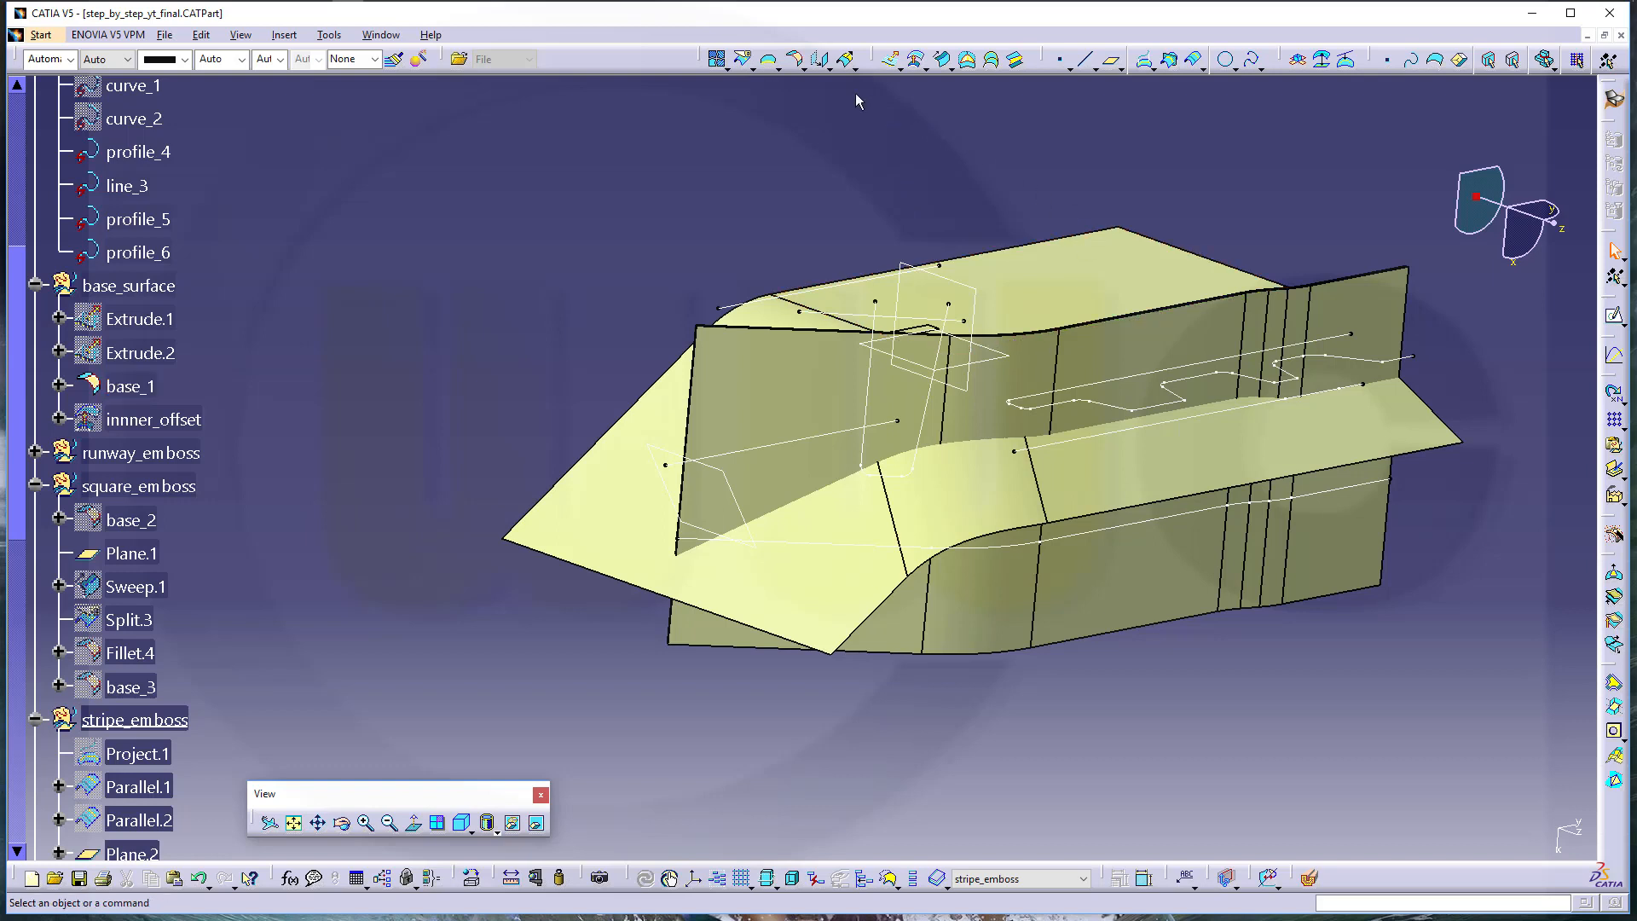
Offset the base_1 surface by 3 mm in the reversed direction
left_click(916, 59)
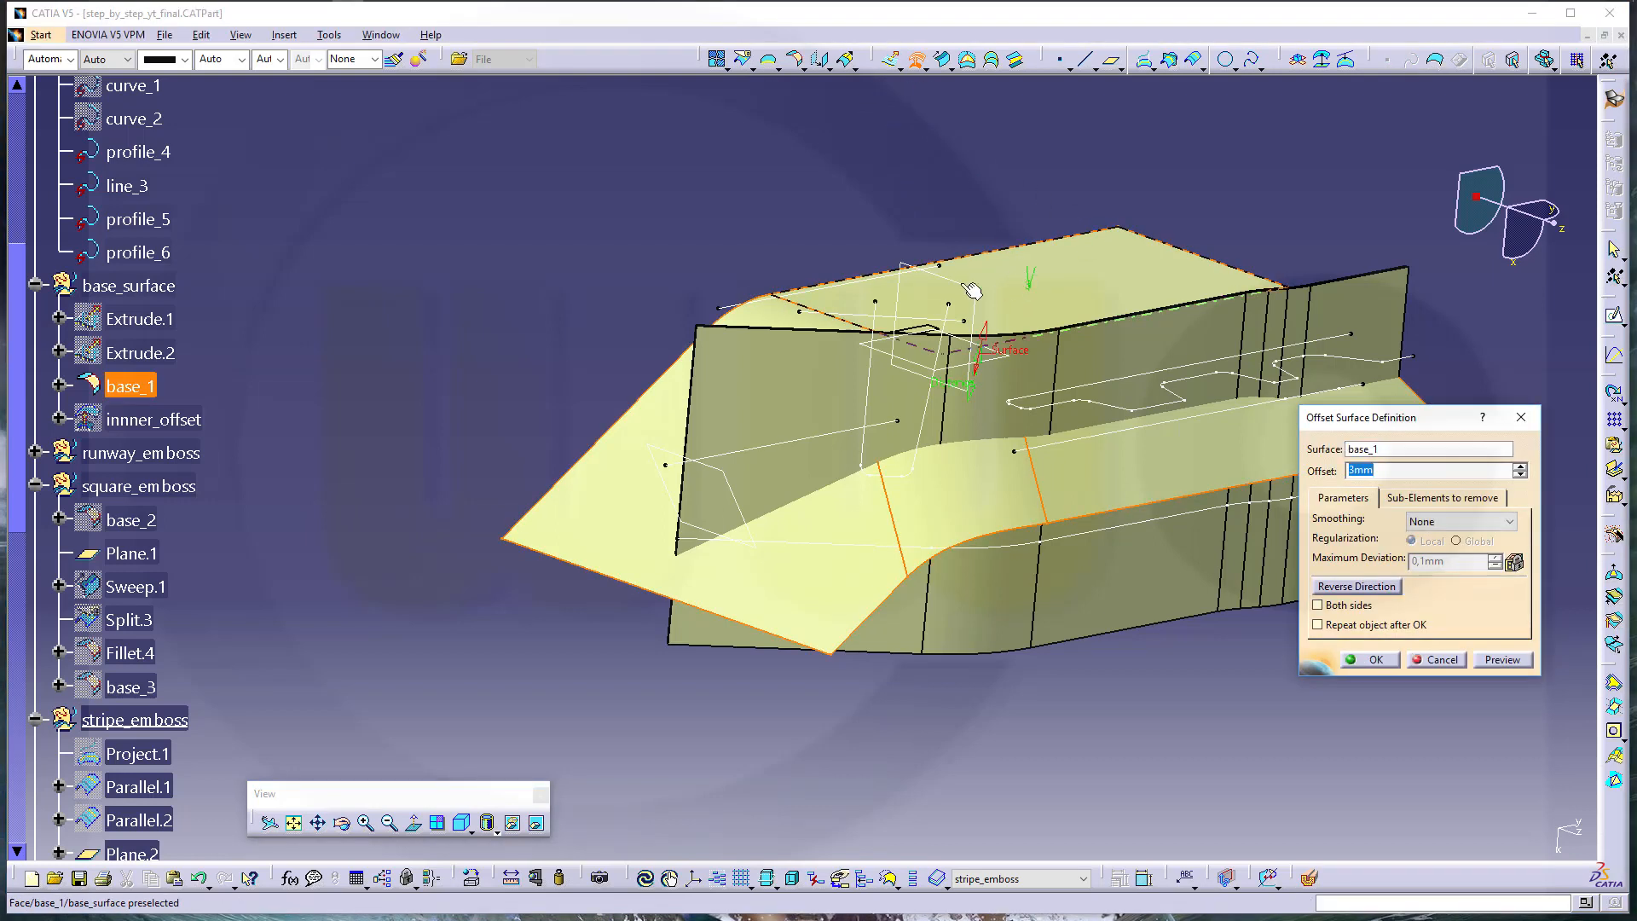
middle_click_drag(972, 291, 883, 201)
left_click(1329, 594)
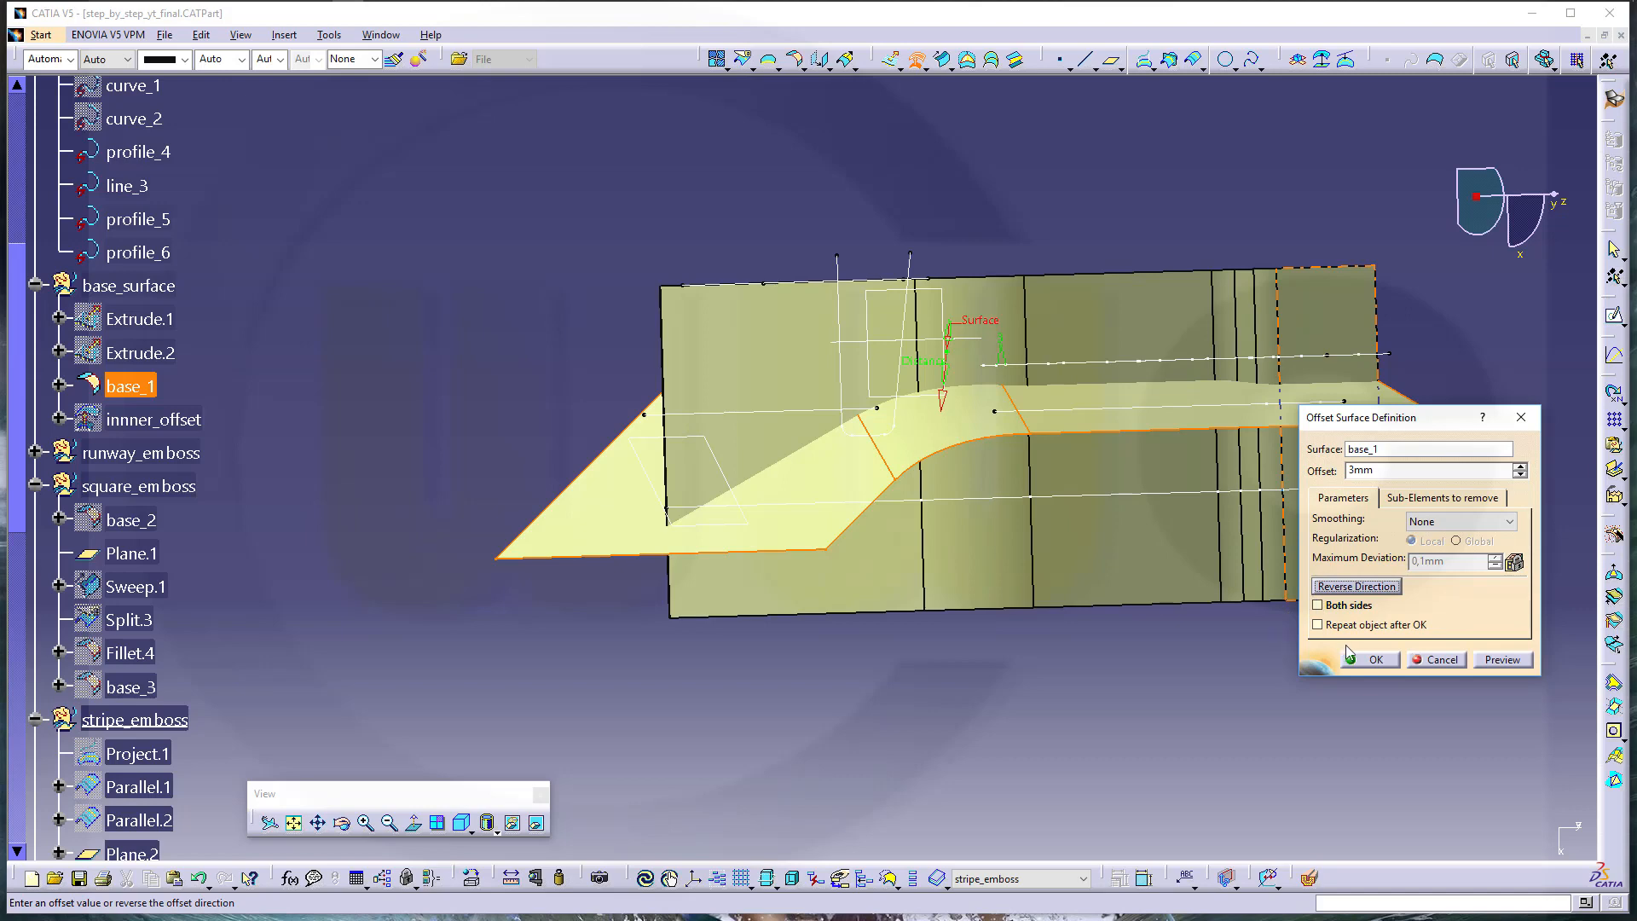
left_click(1375, 660)
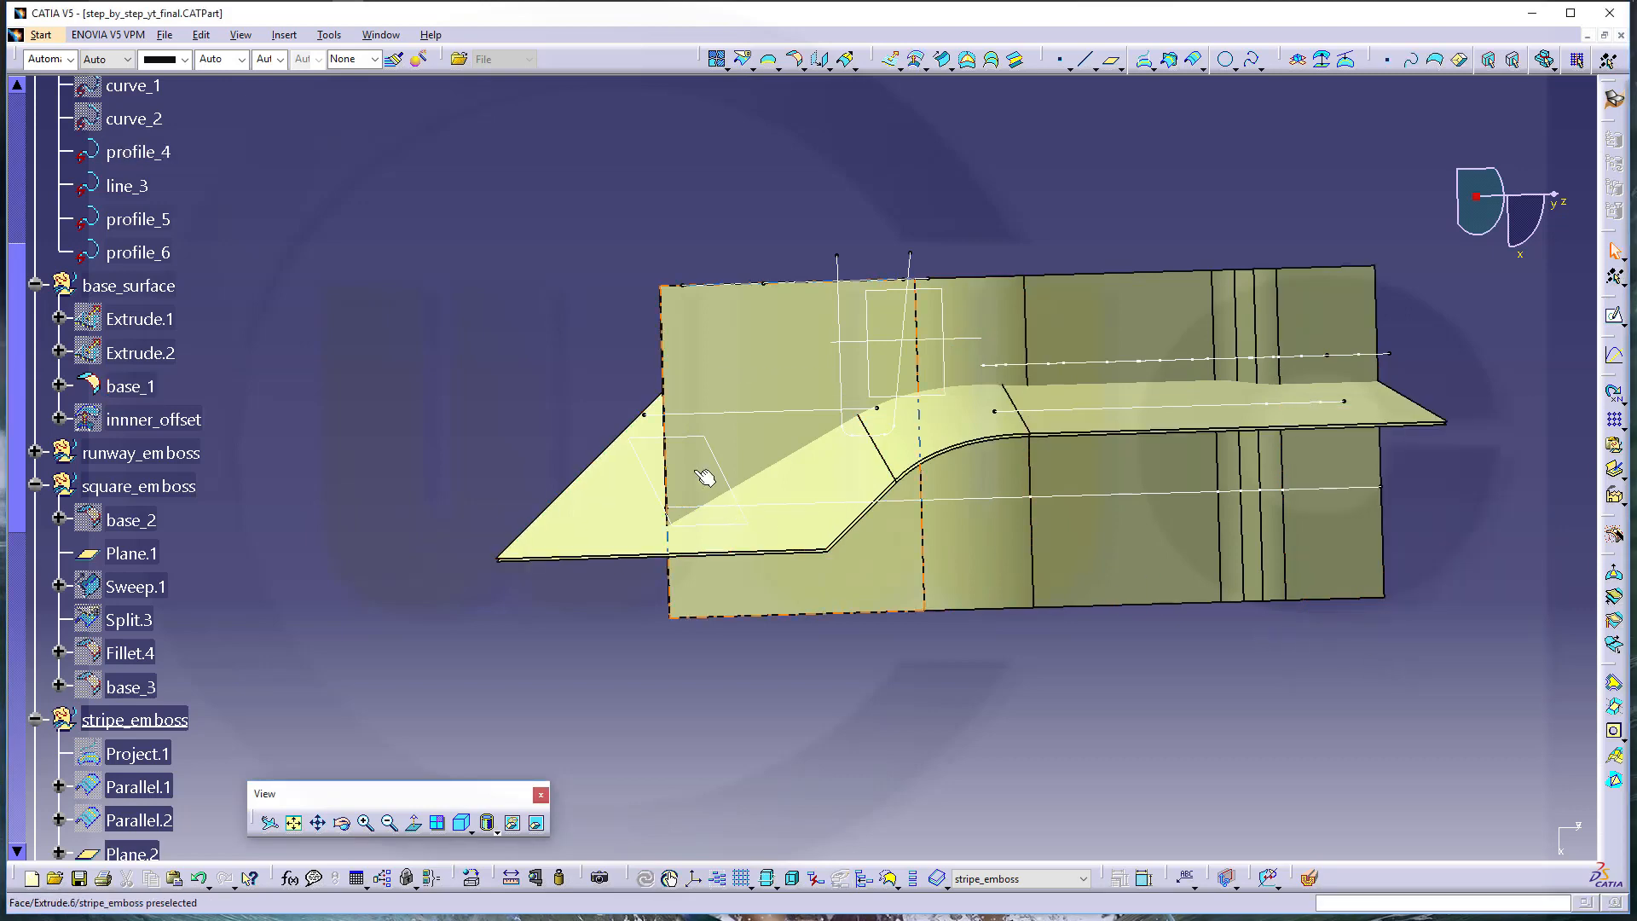
Hide base_1 and Extrude.6, leaving only the two offset surfaces displayed
middle_click_drag(702, 475, 475, 495)
scroll(185, 459, "down", 5)
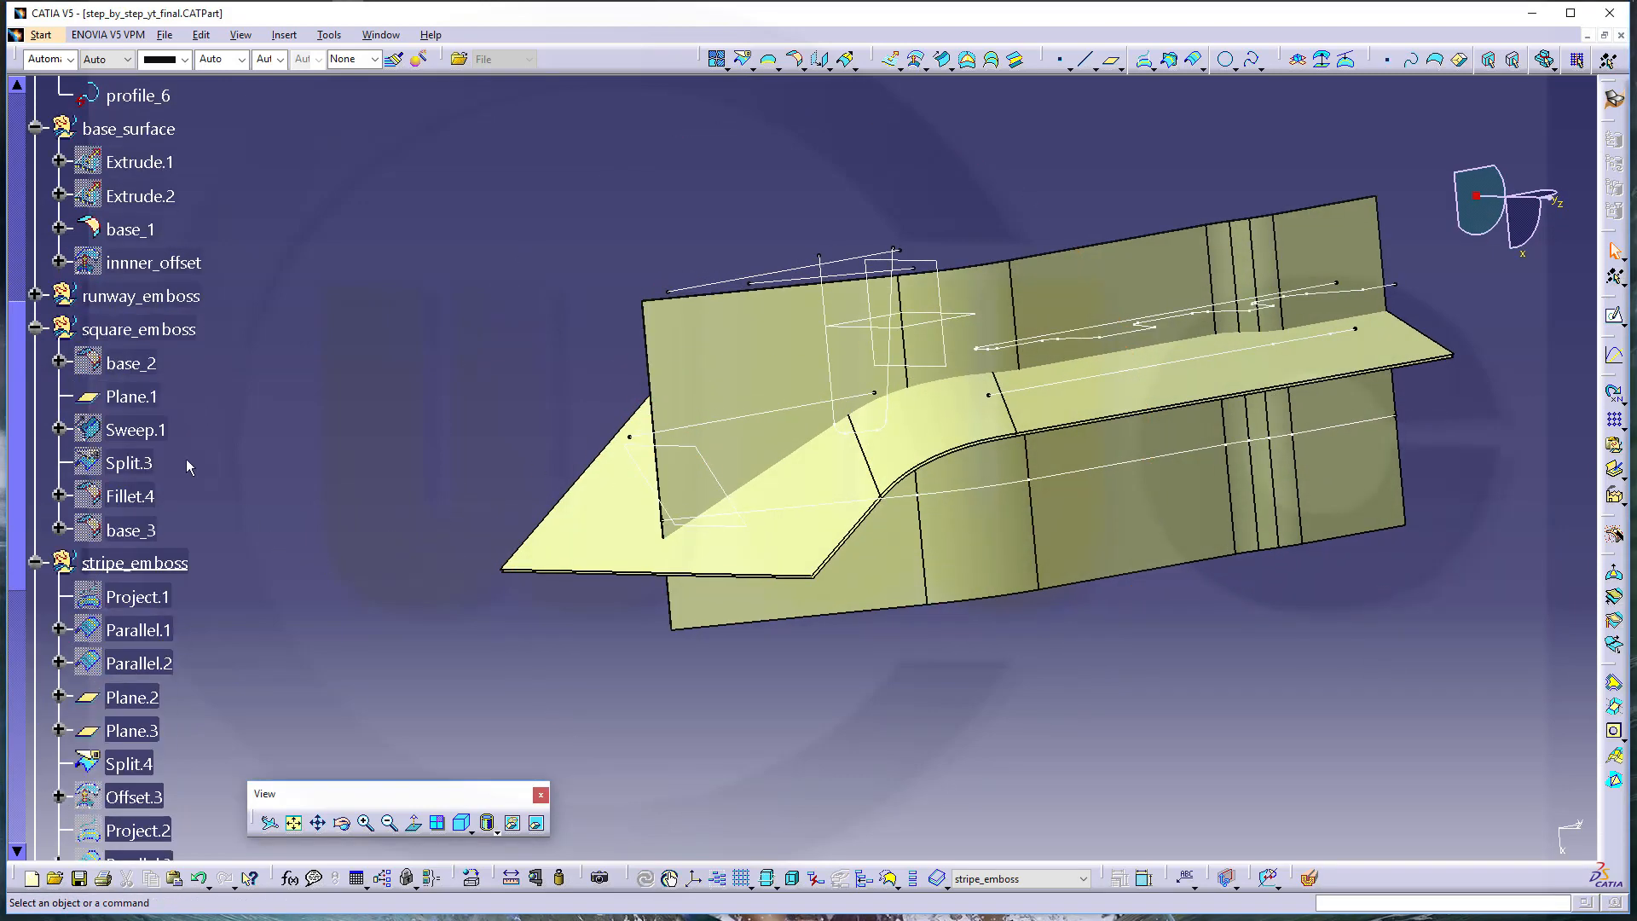
right_click(128, 222)
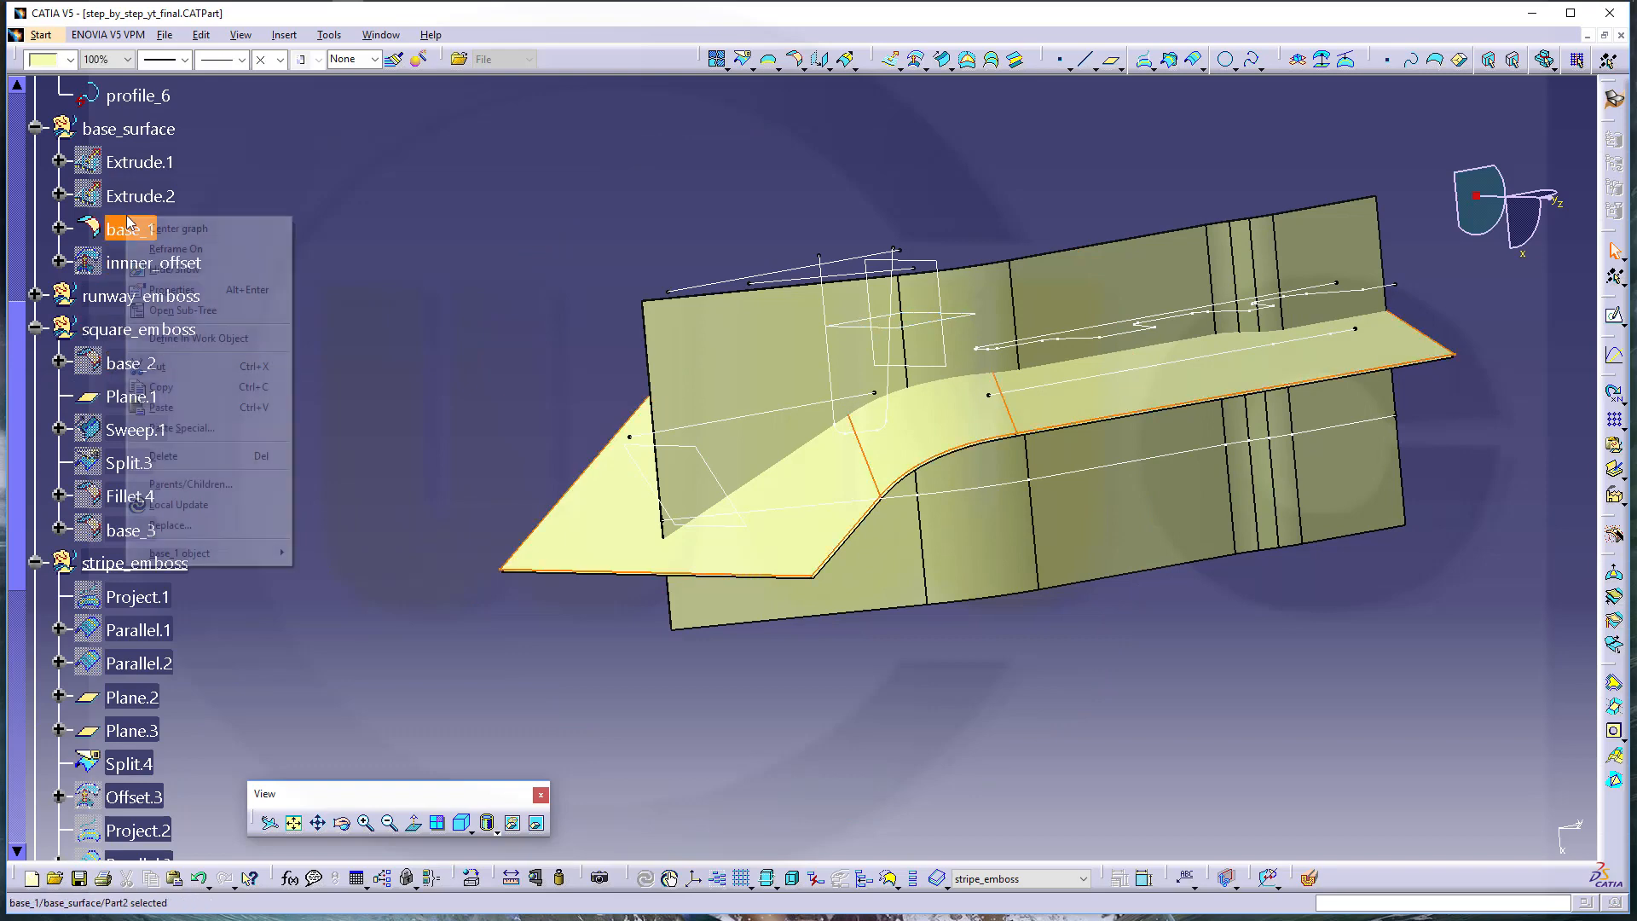
left_click(212, 249)
scroll(299, 312, "down", 7)
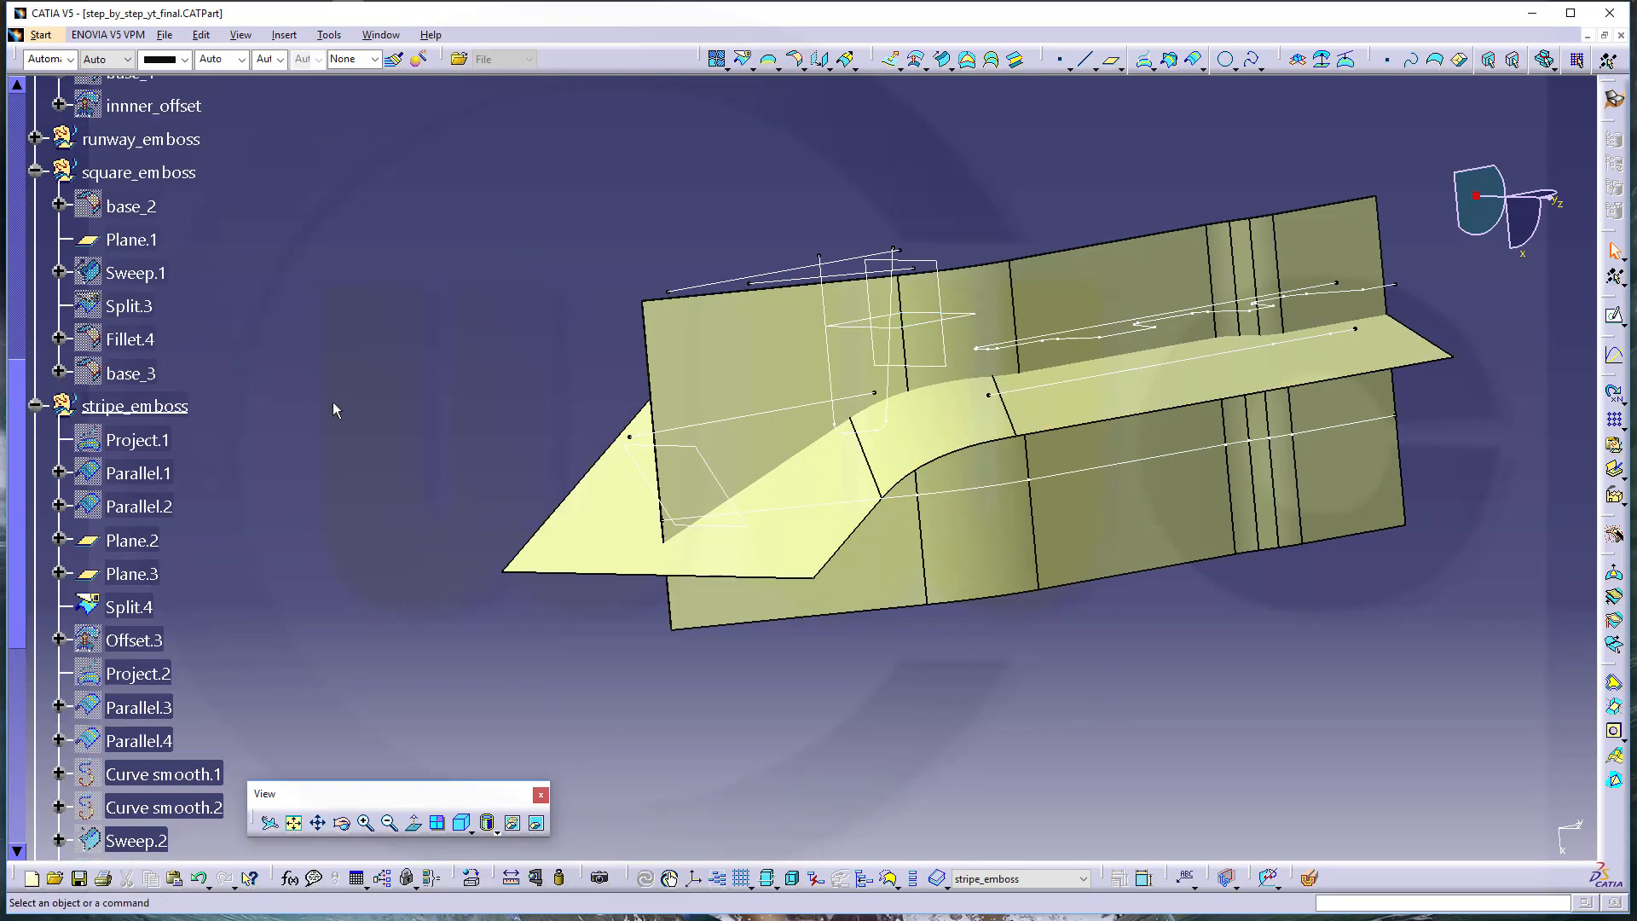
scroll(324, 448, "down", 16)
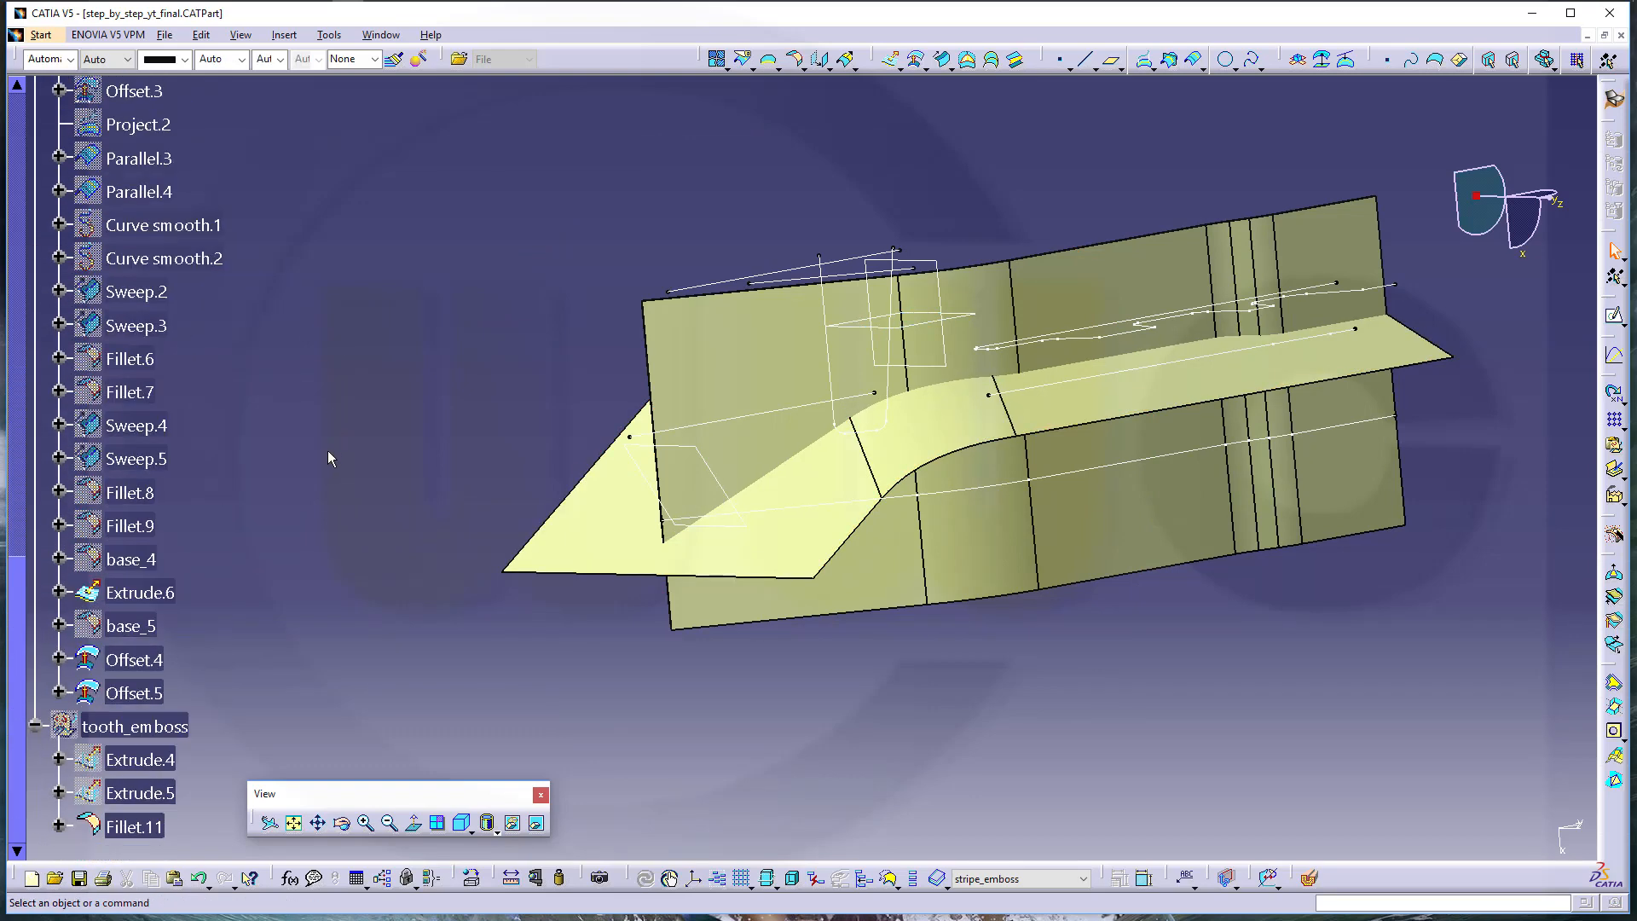
right_click(153, 517)
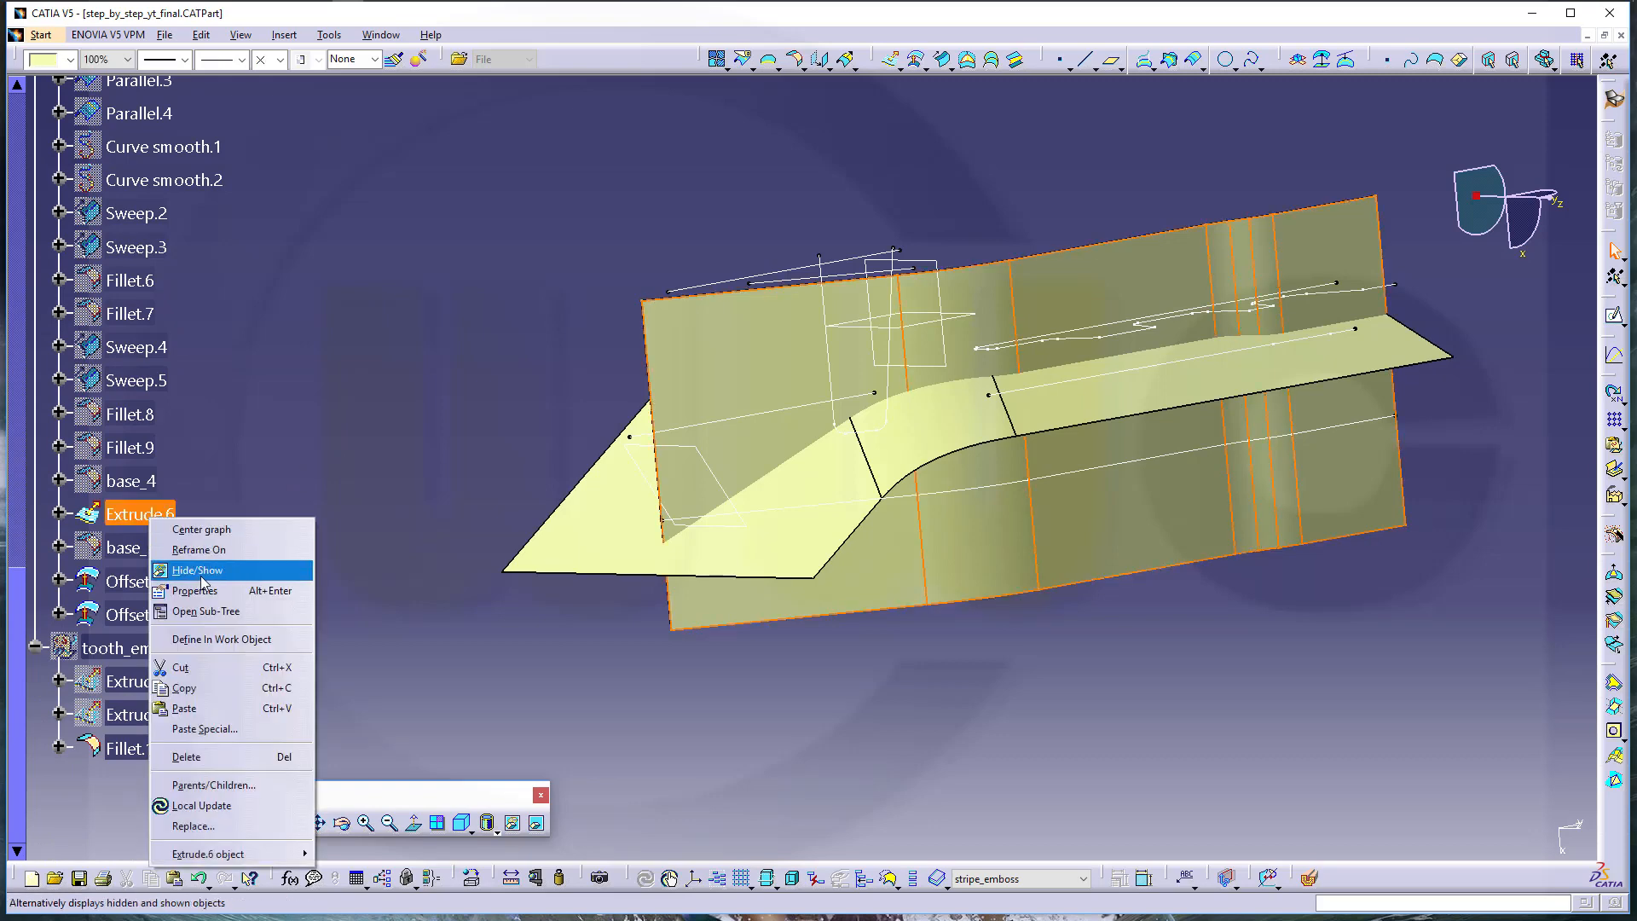
left_click(203, 572)
middle_click_drag(778, 537, 721, 436)
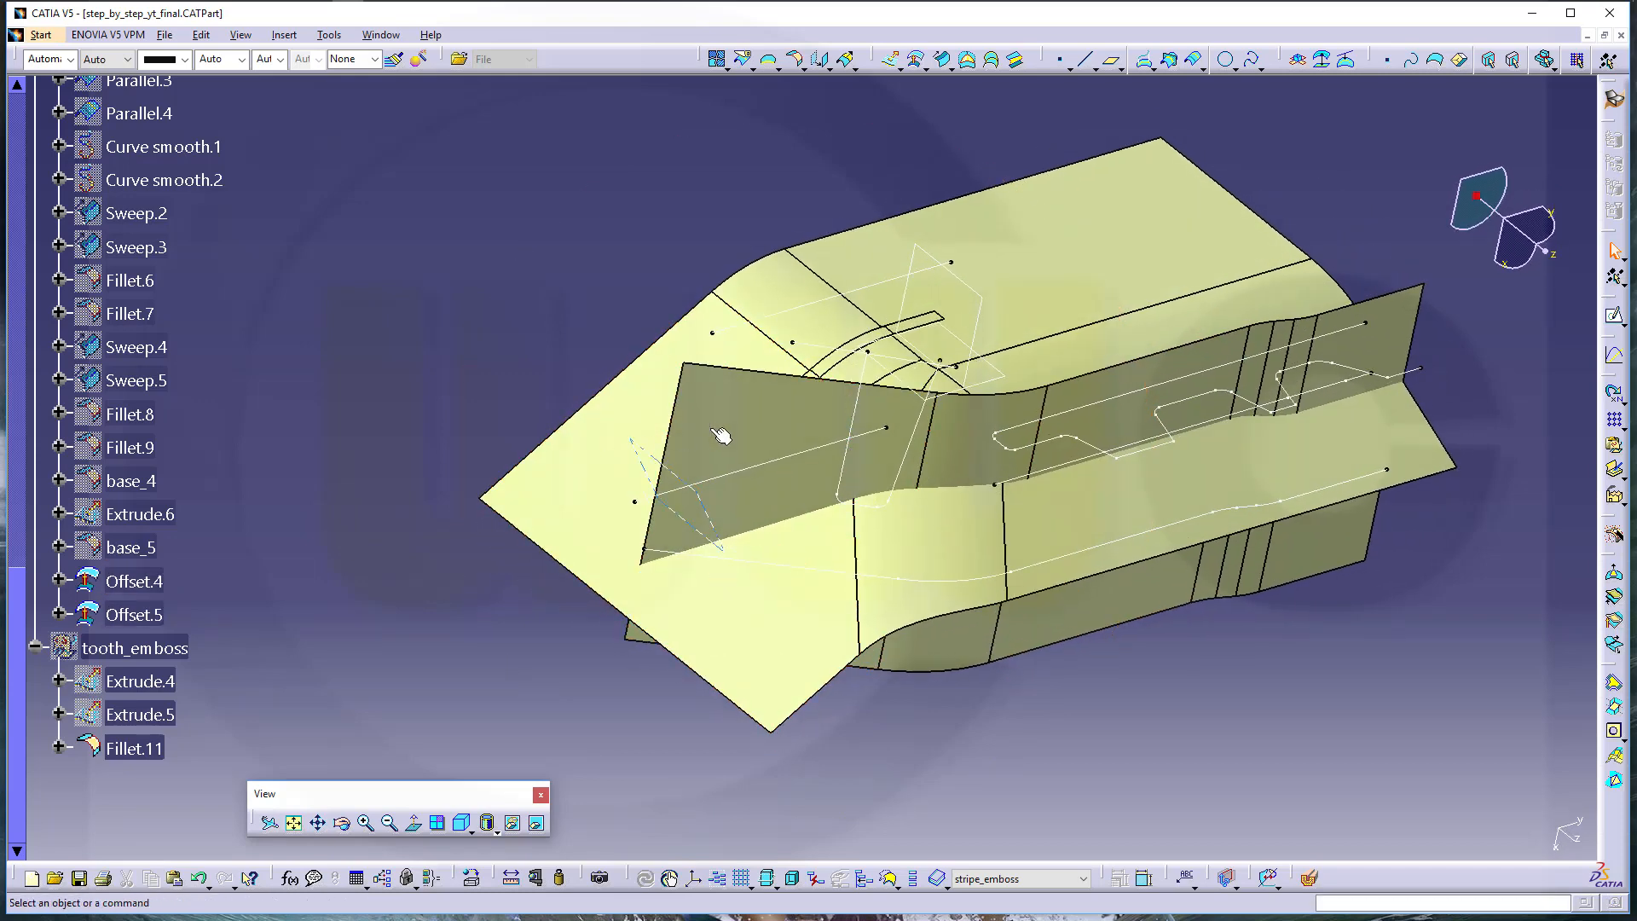
Create a 15 mm BiTangent Fillet between Offset.4 and Offset.5, trimming both supports and reversing the Offset.4 side, and show base_5
left_click(795, 58)
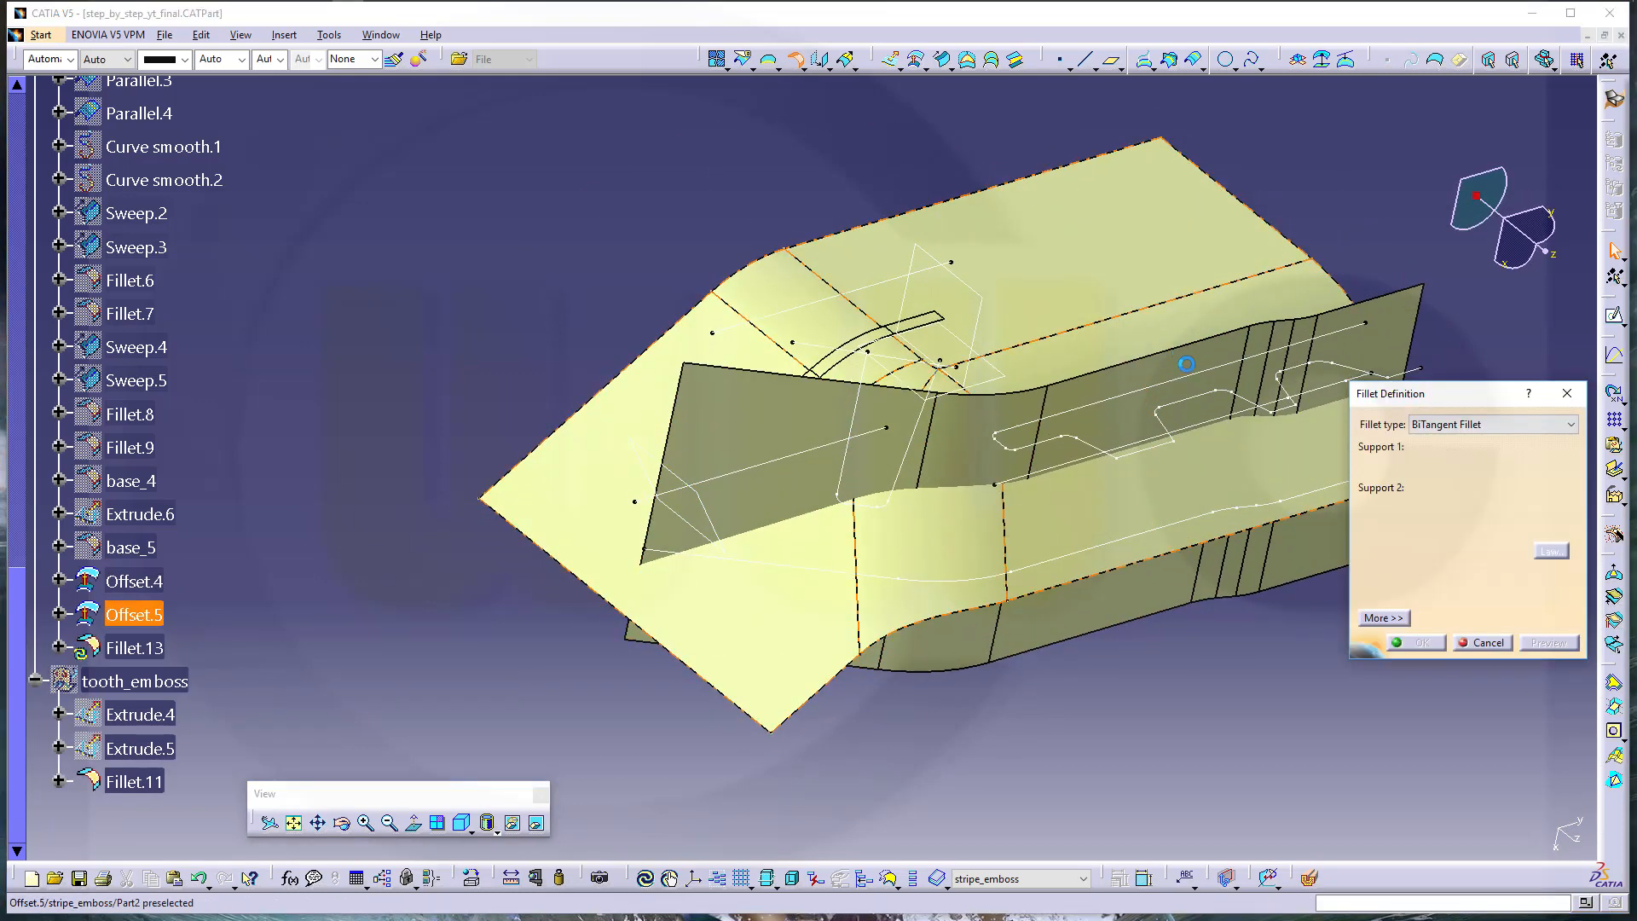
left_click(1105, 428)
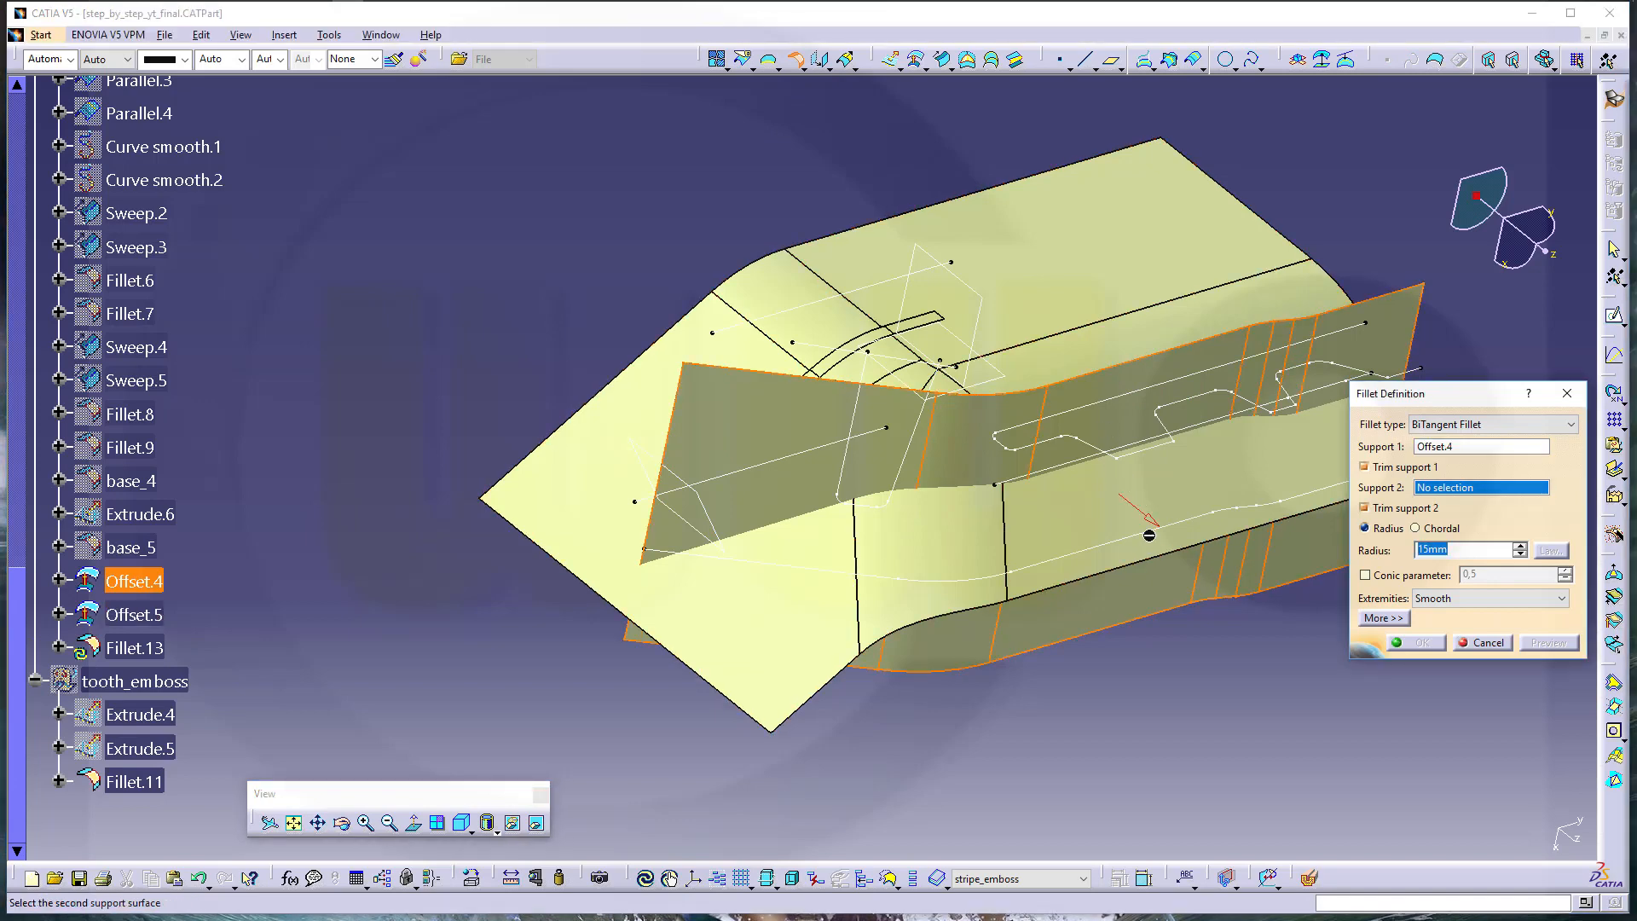
left_click(1071, 278)
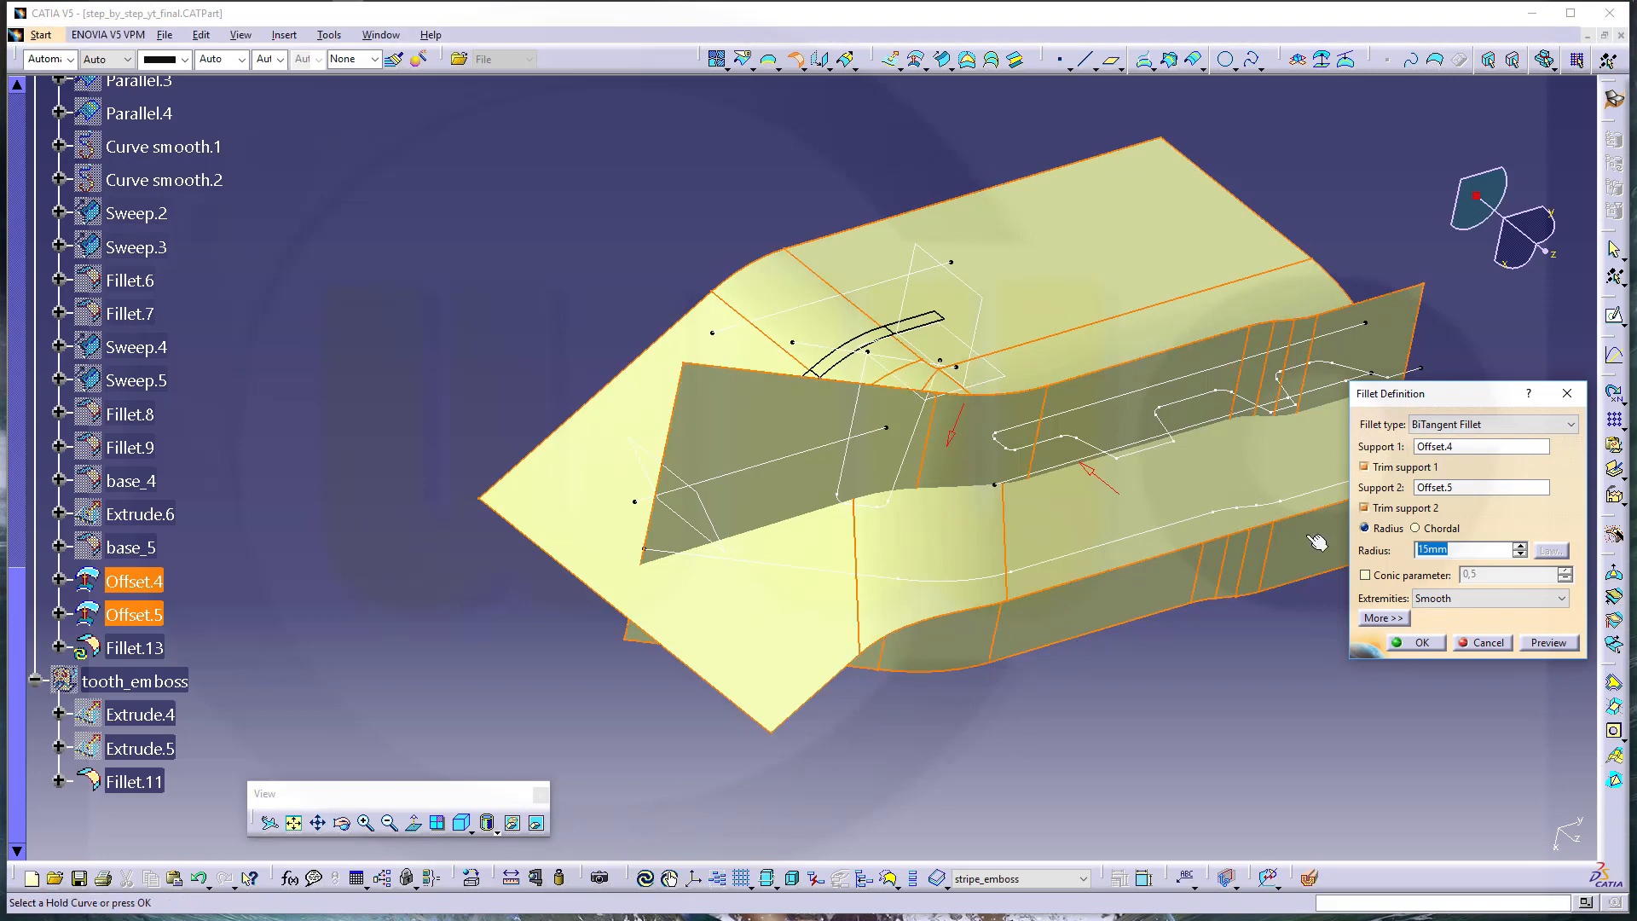
left_click(1419, 645)
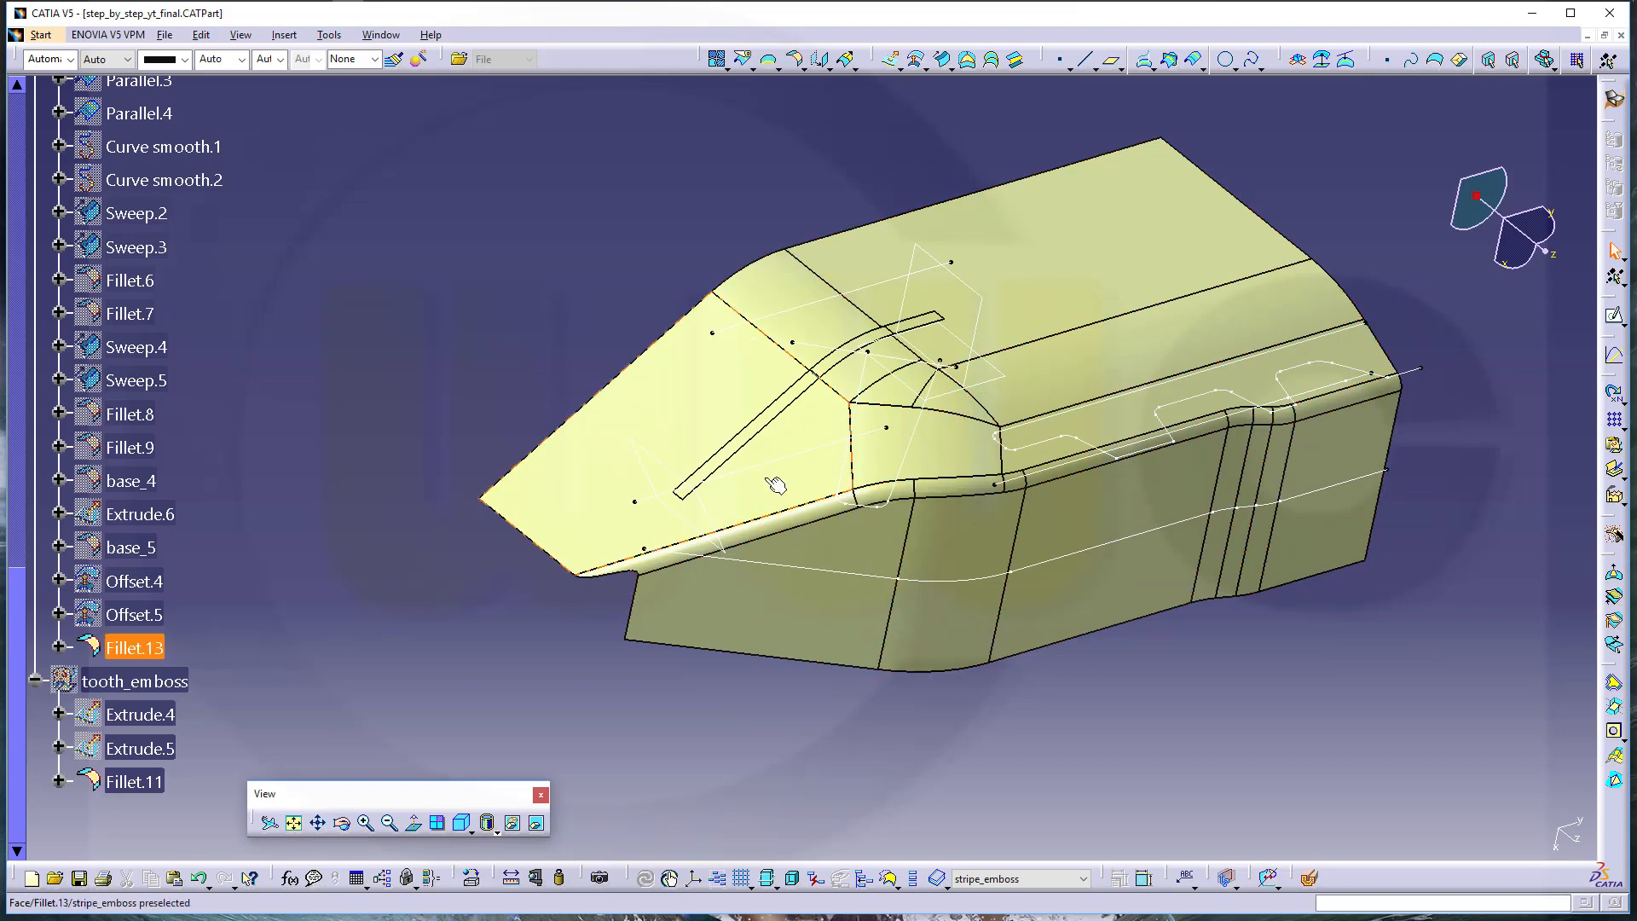
right_click(120, 548)
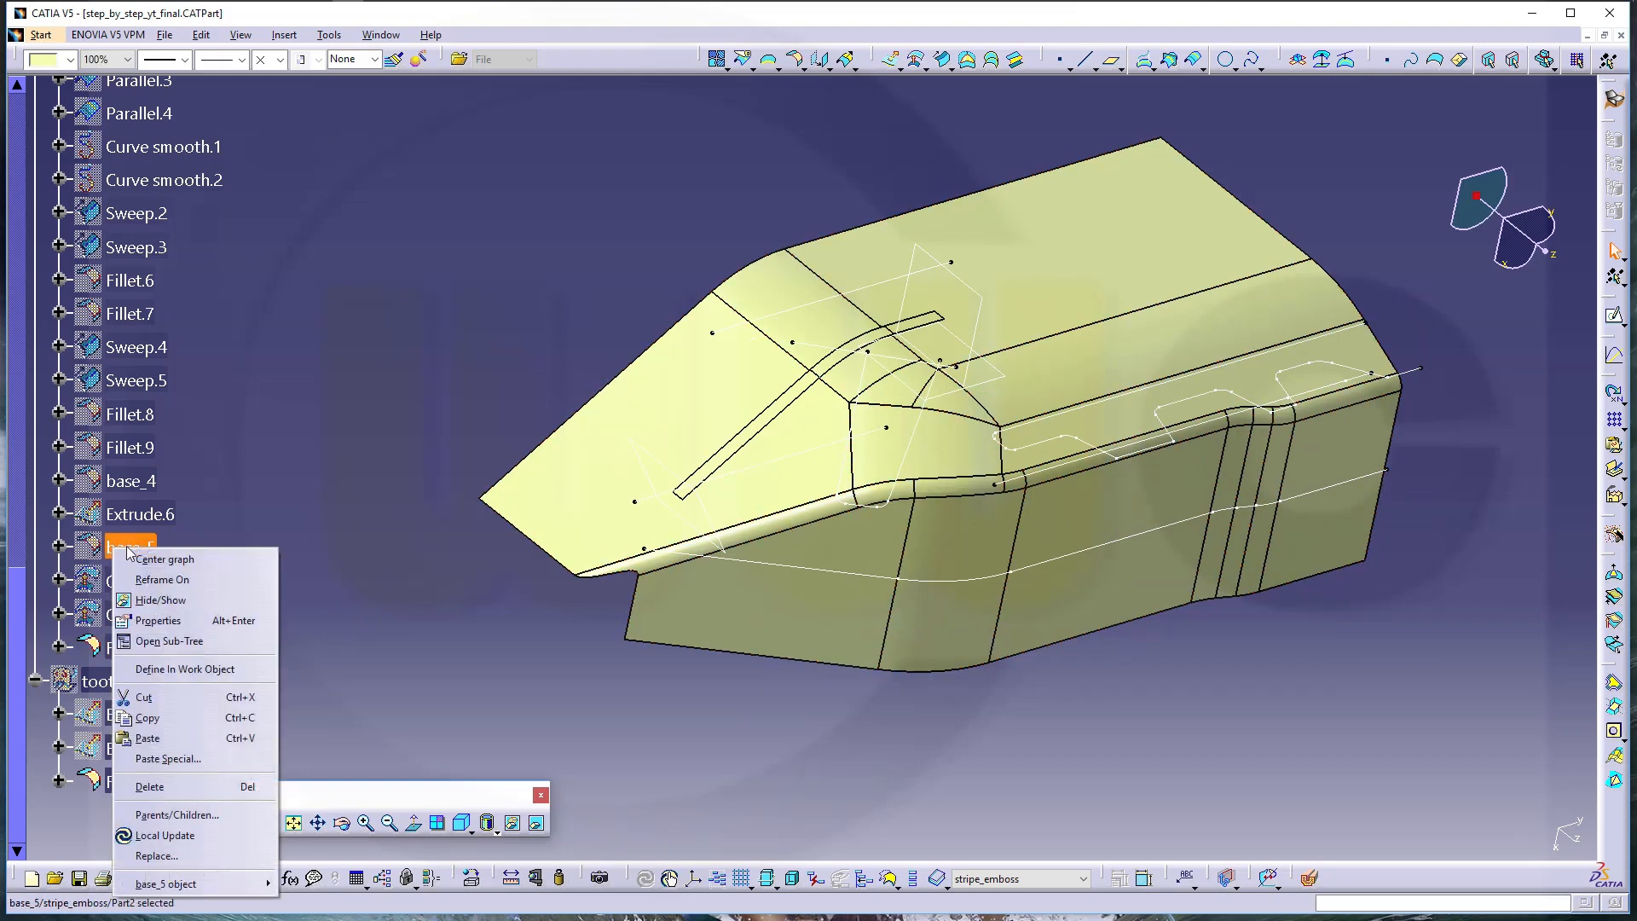
left_click(175, 599)
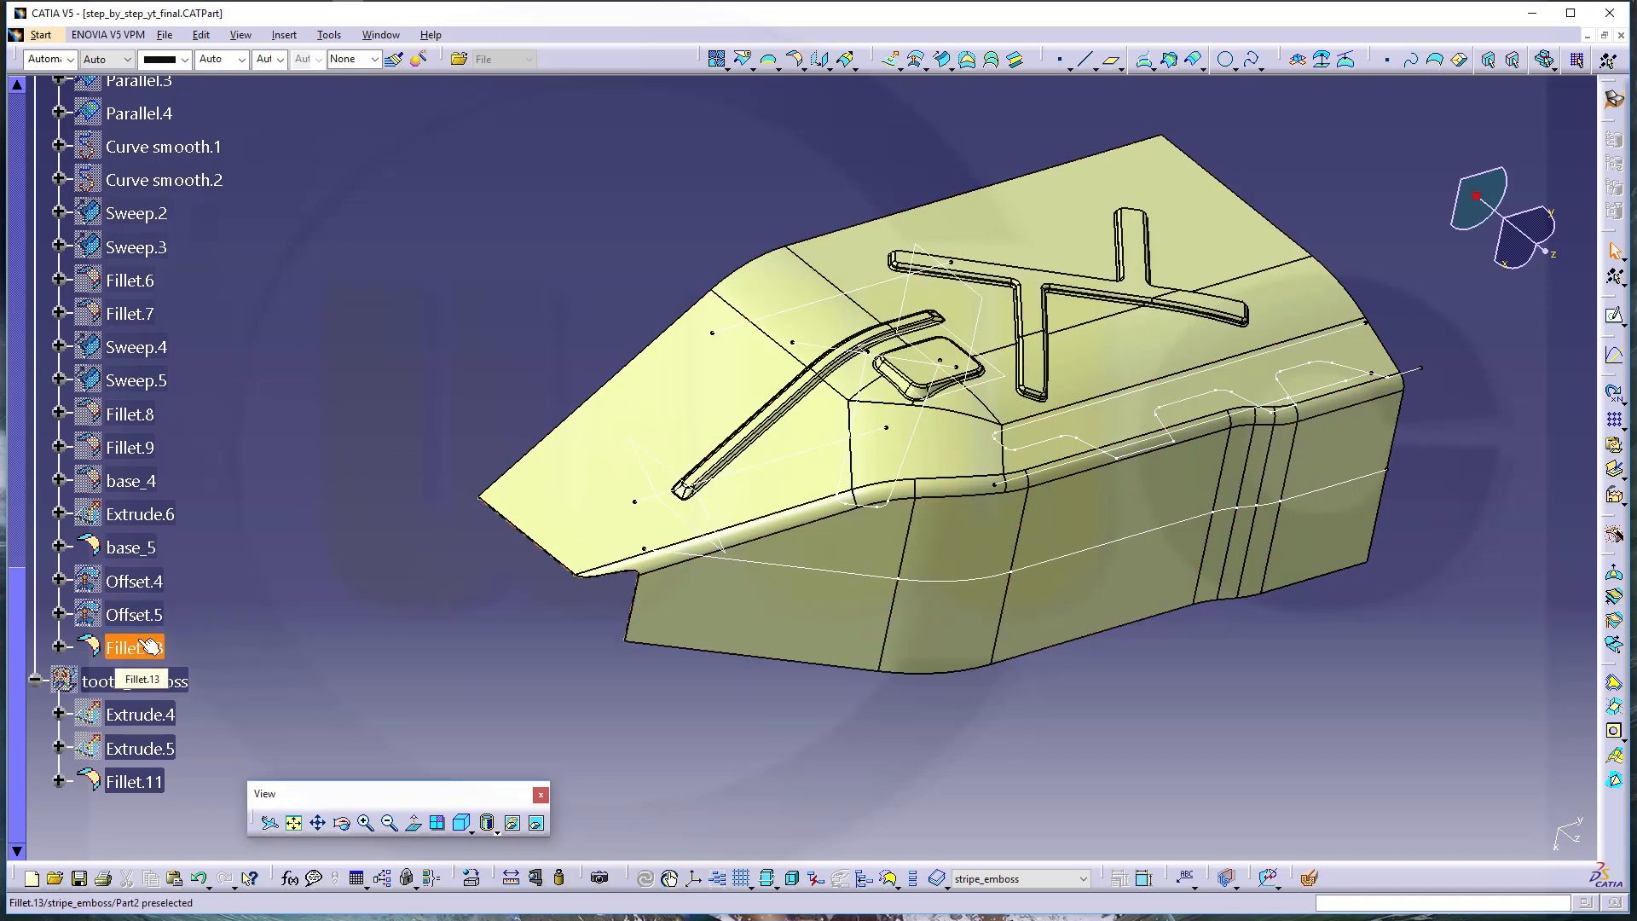
Change the graphic colour of the base_5 surface to bright green
left_click(147, 551)
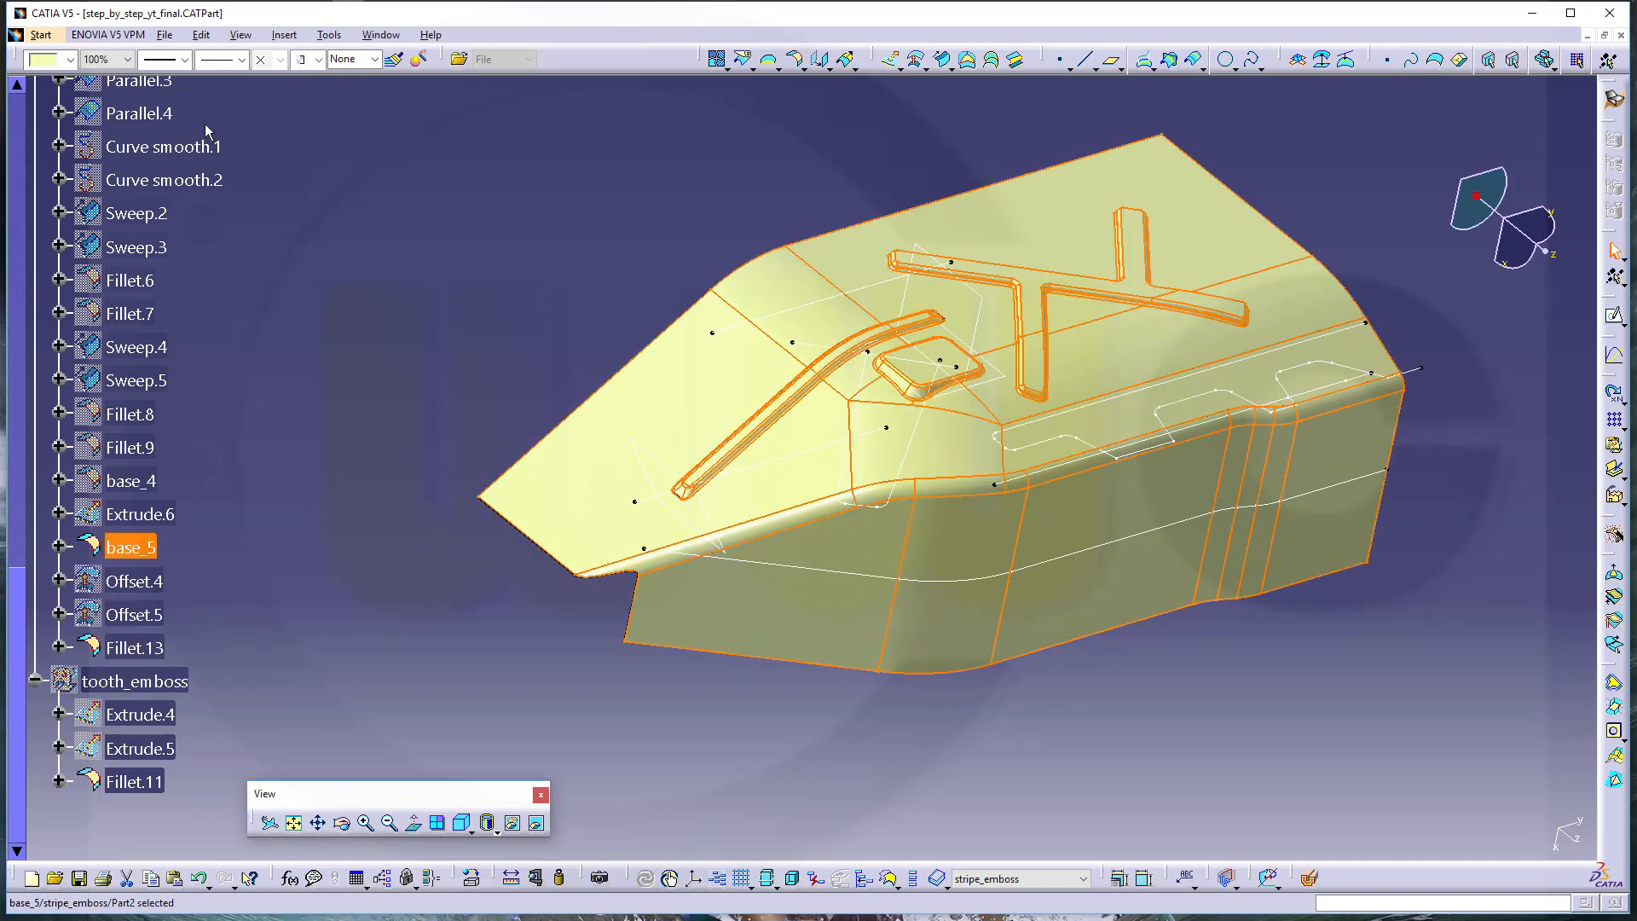
left_click(70, 59)
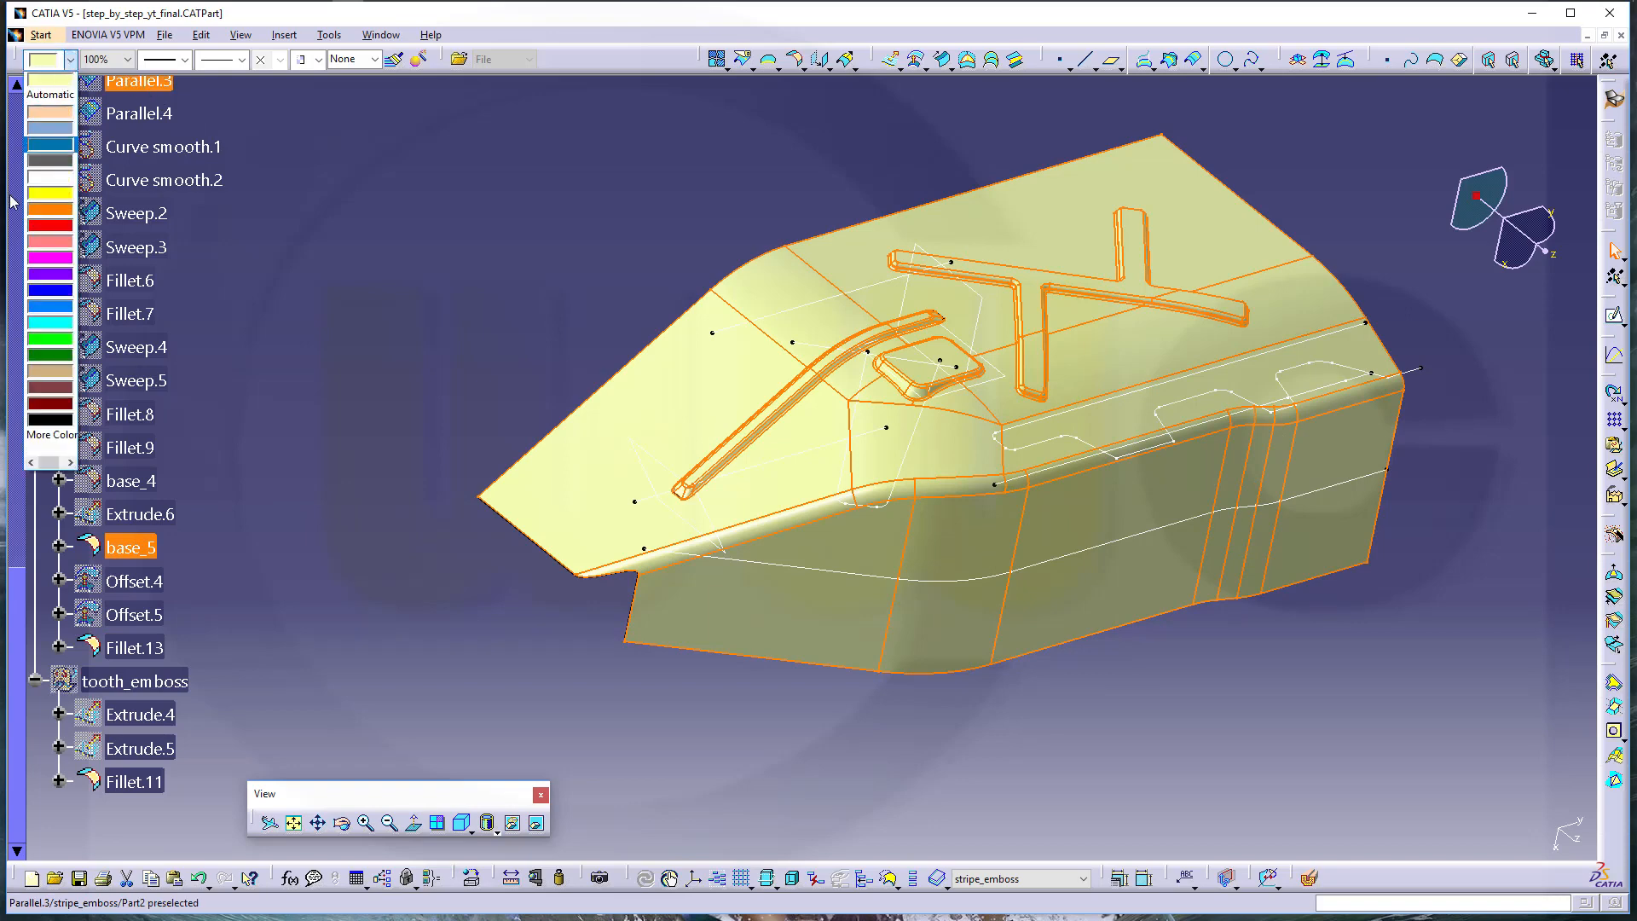
left_click(47, 341)
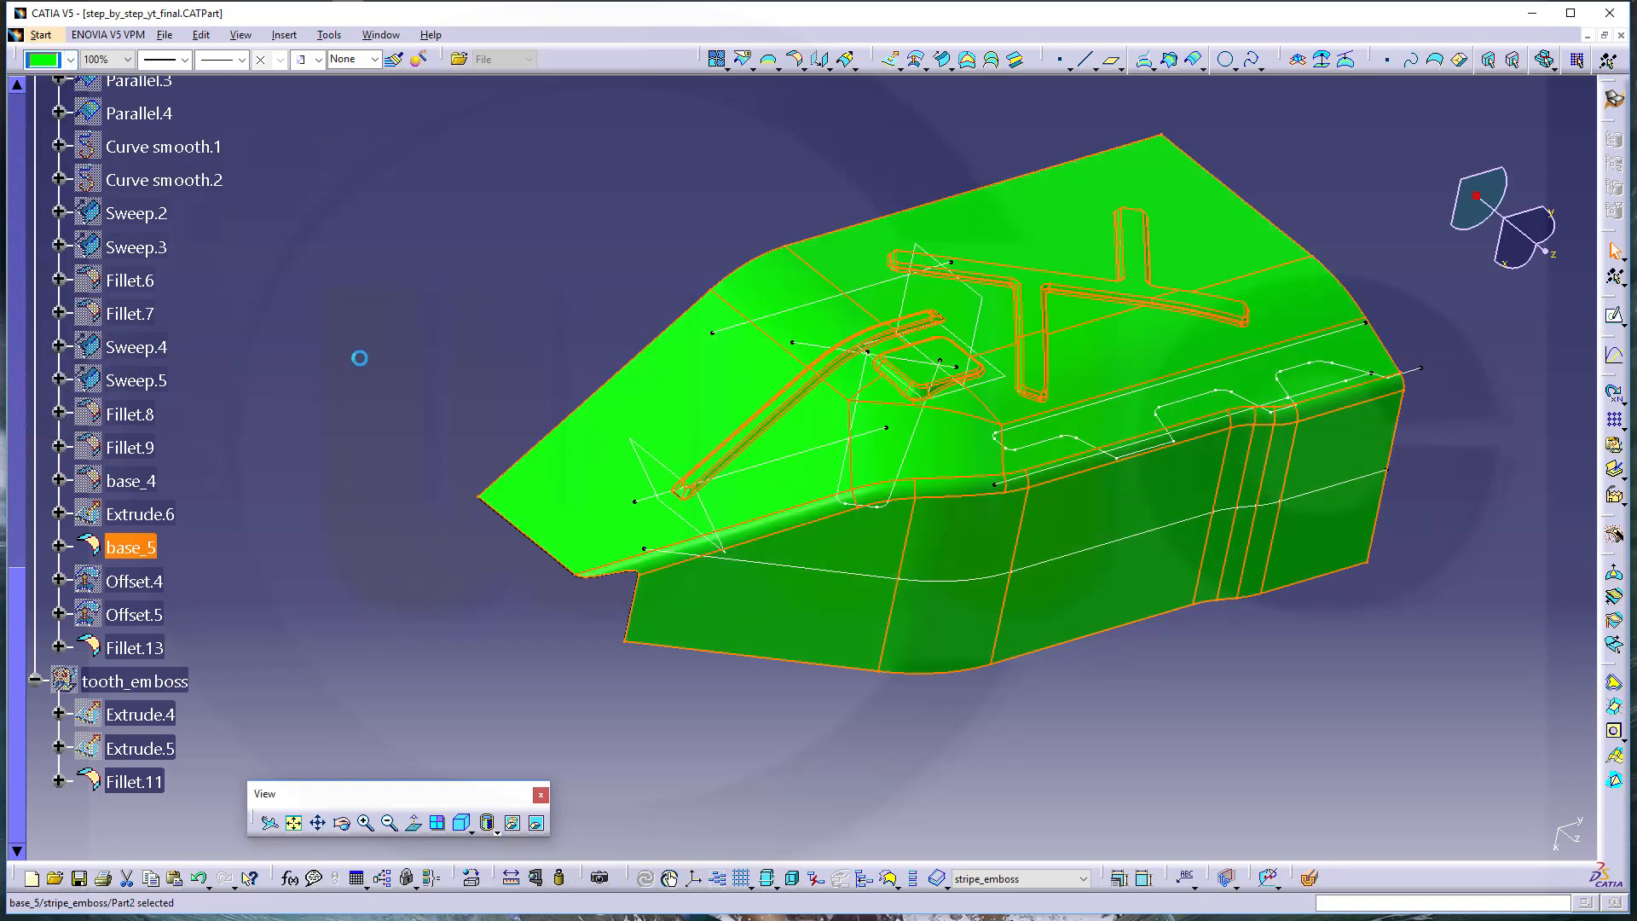
middle_click_drag(887, 611, 688, 567)
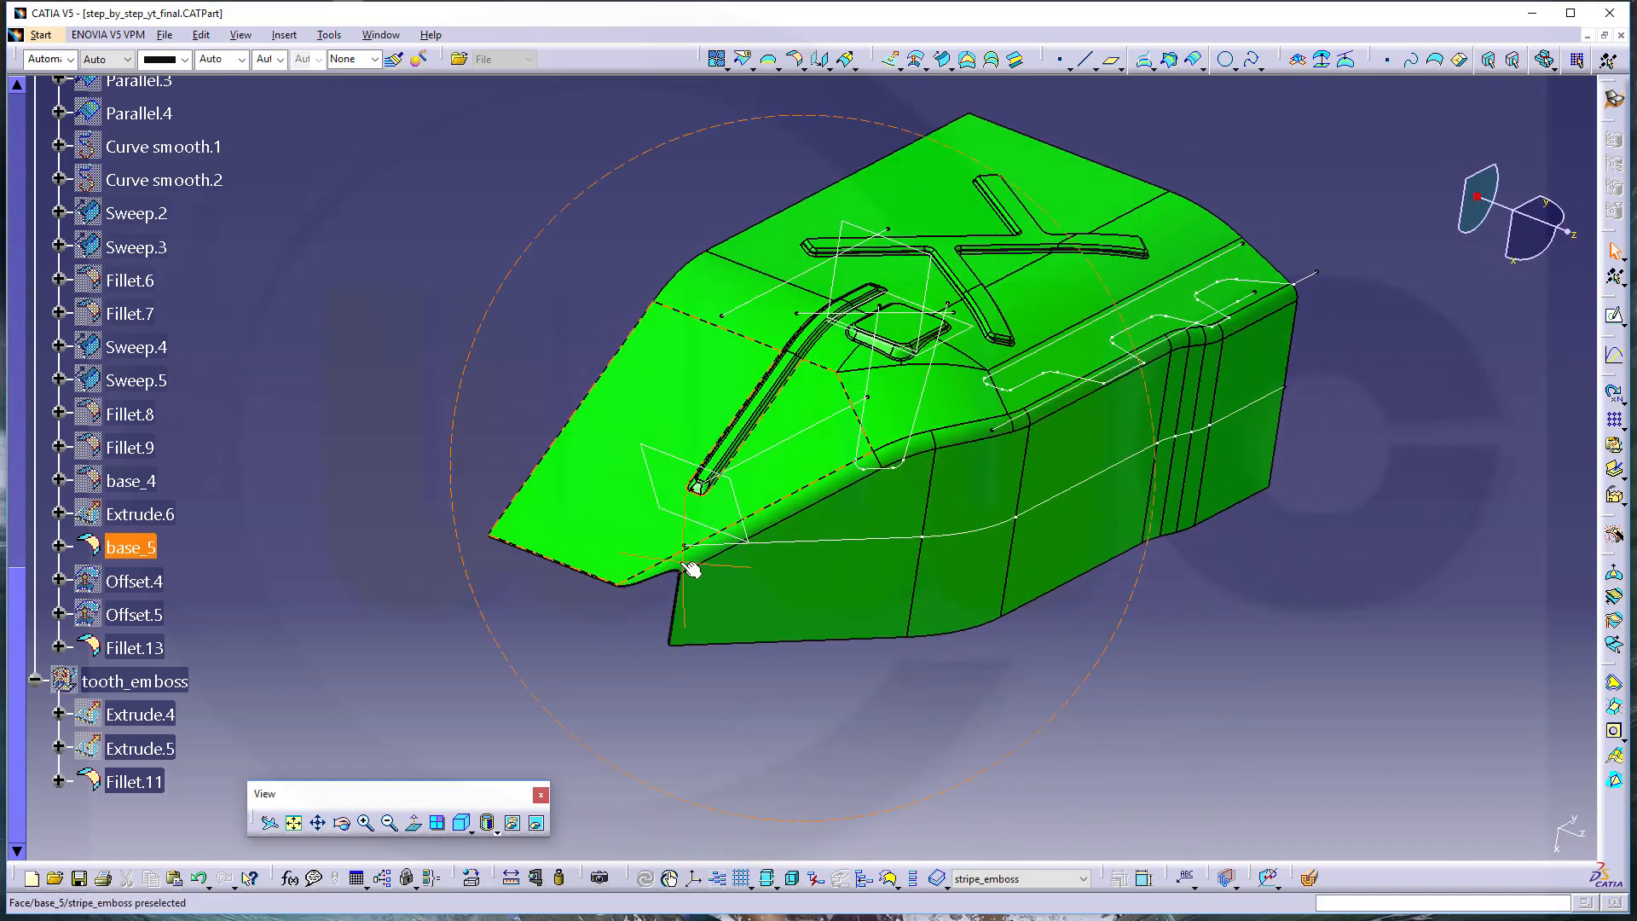
left_click(1008, 552)
middle_click_drag(1015, 511, 1009, 601)
middle_click_drag(957, 446, 855, 545)
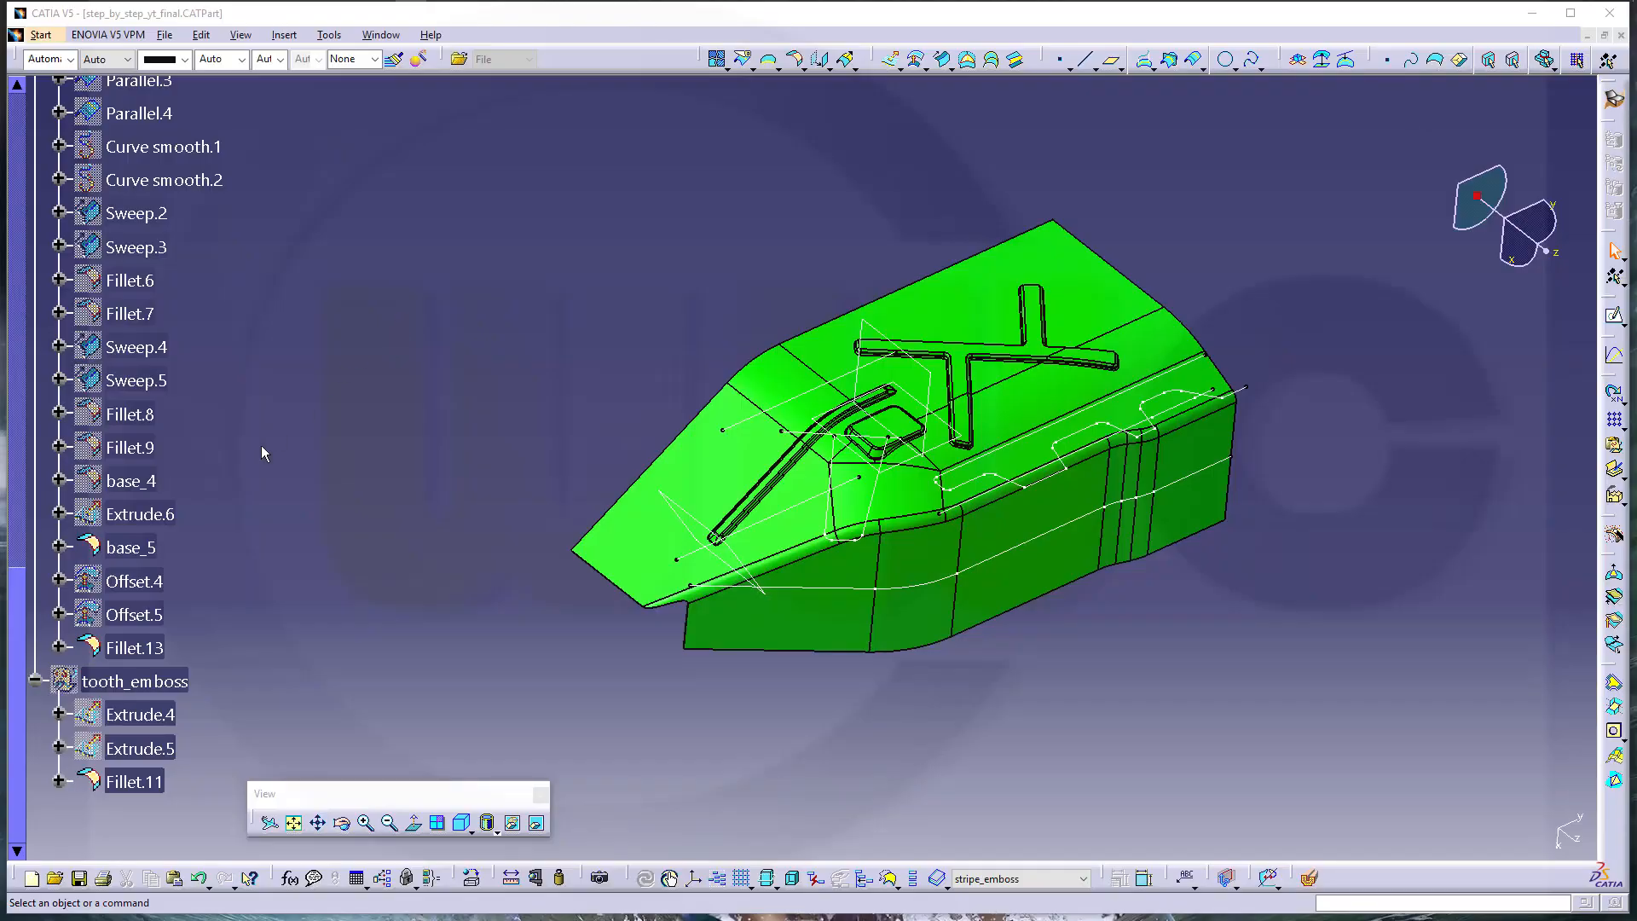
Show the tooth_emboss geometrical set and hide the base_5 surface
left_click(158, 680)
right_click(160, 681)
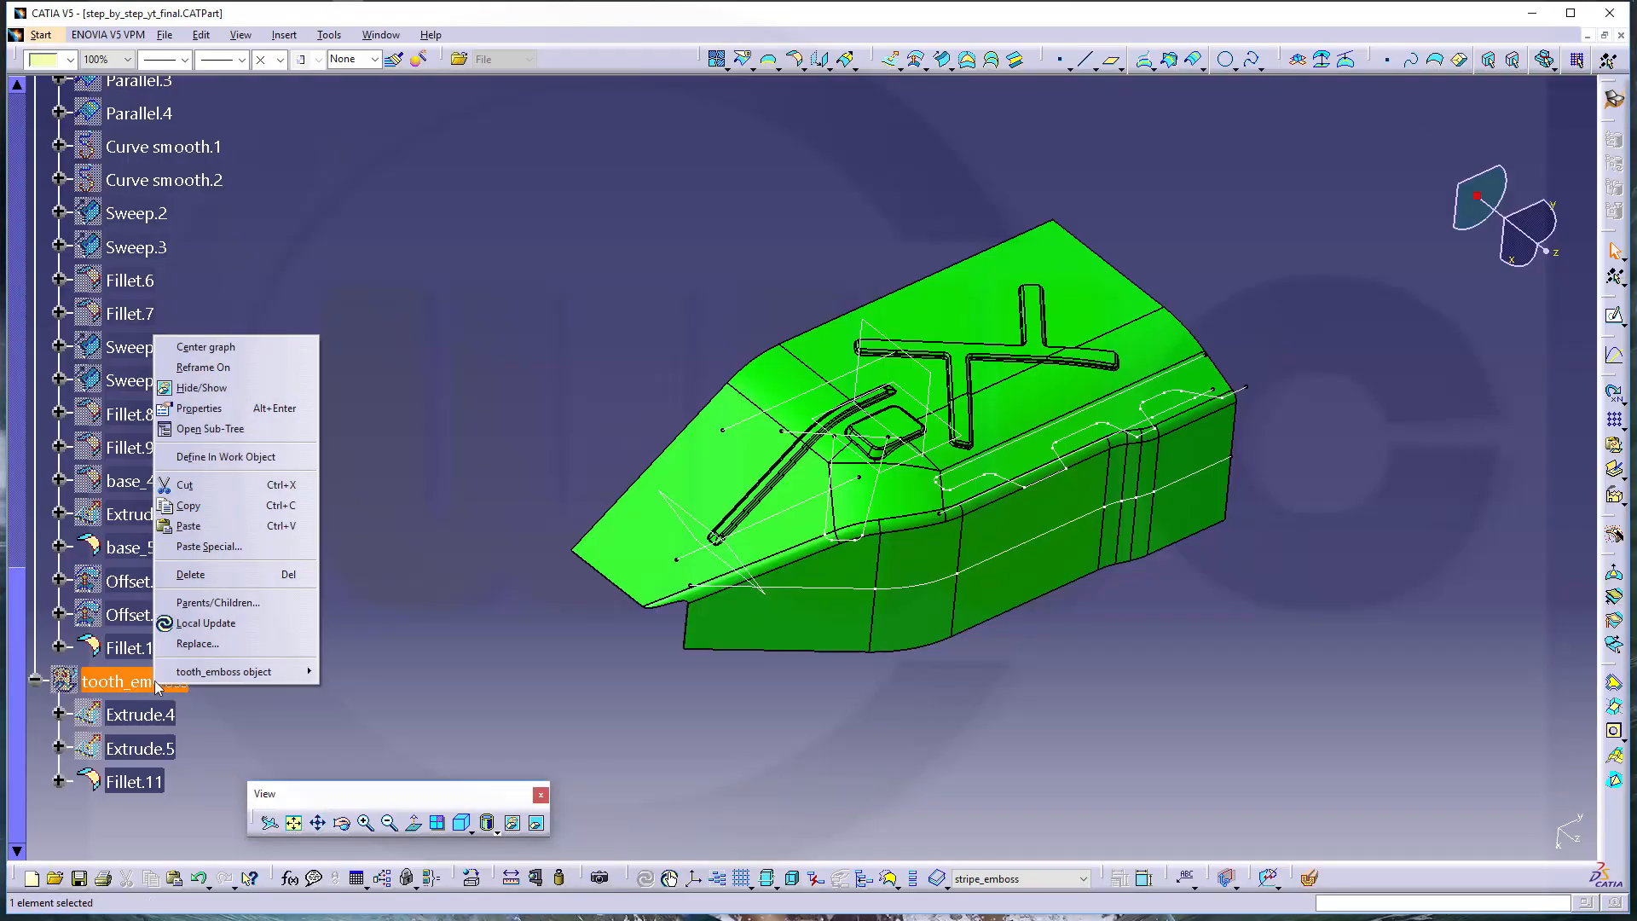
mouse_move(160, 674)
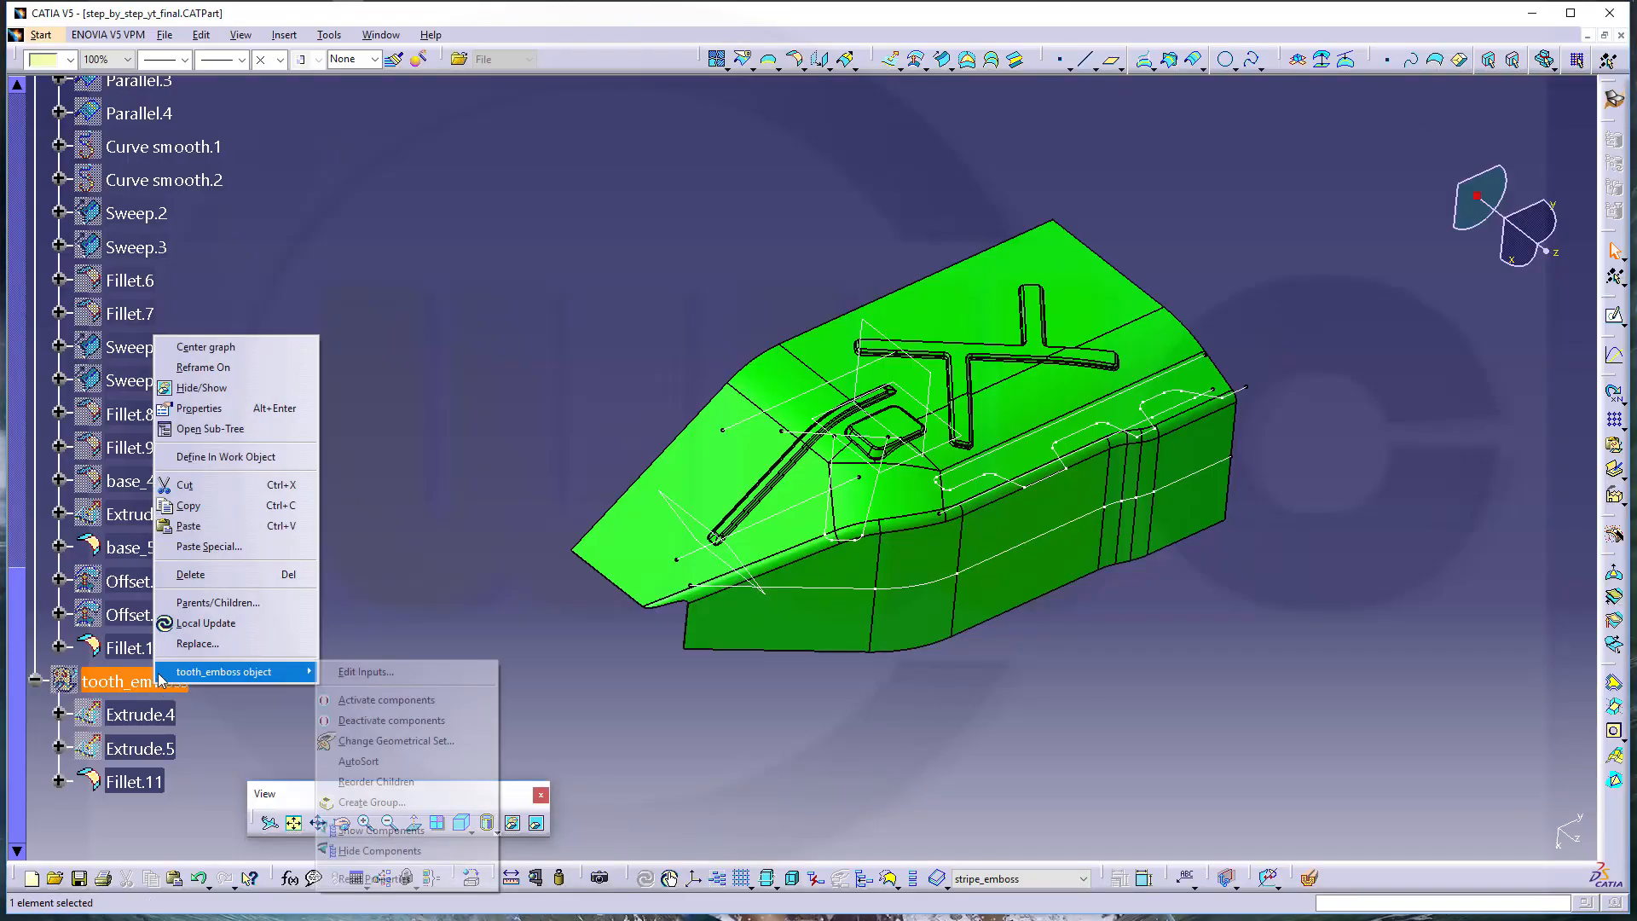
left_click(201, 388)
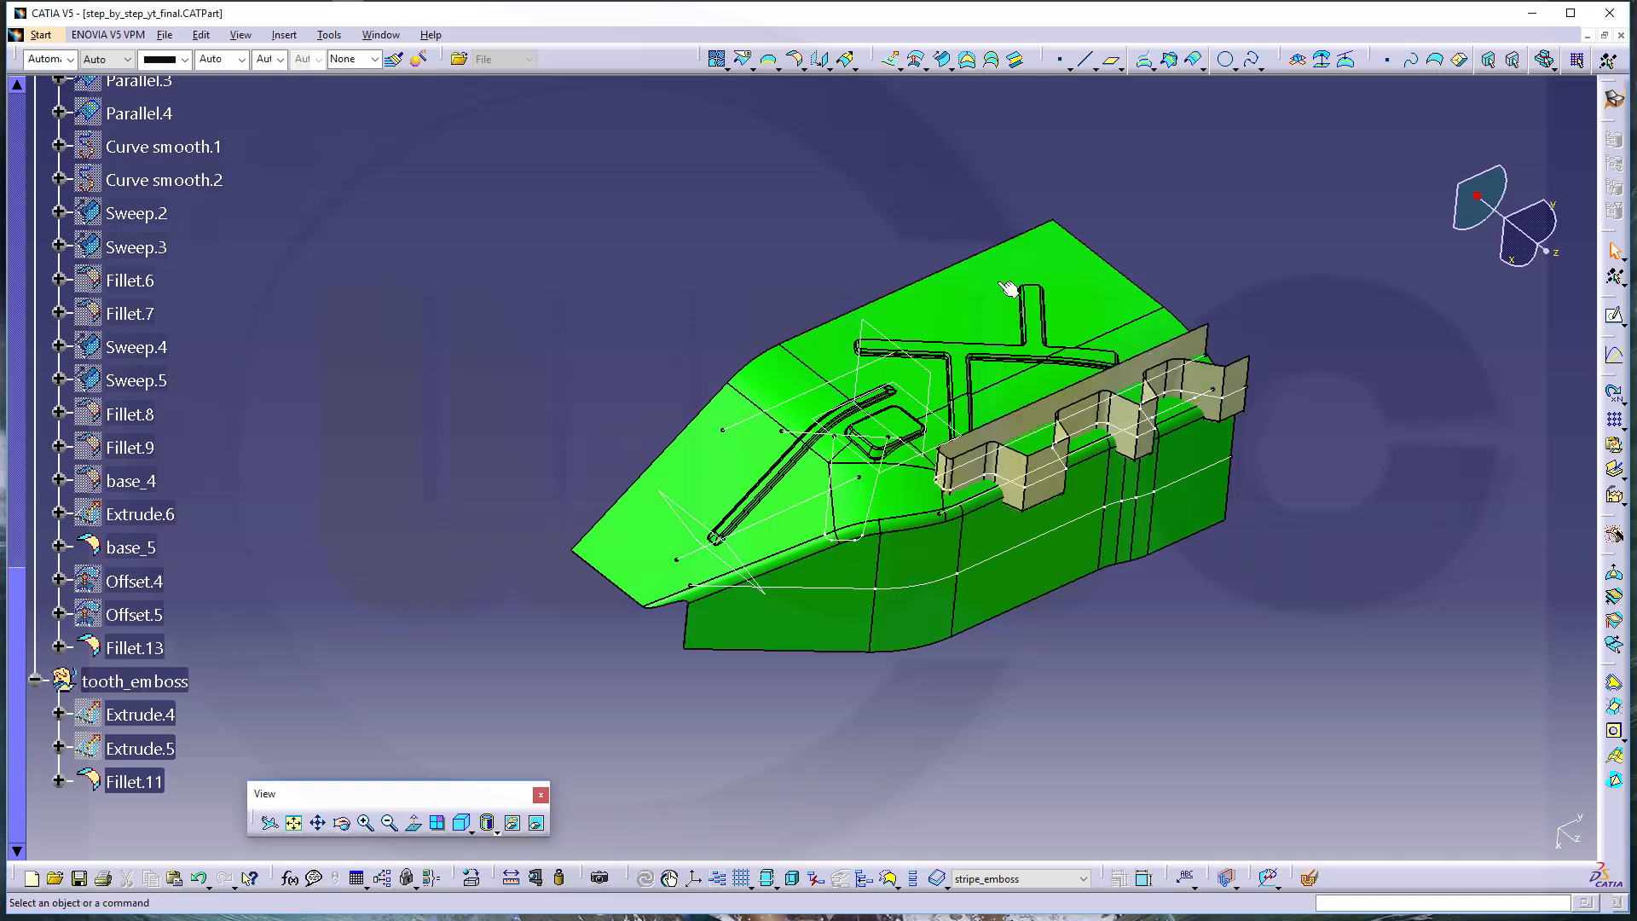
left_click(131, 547)
right_click(133, 548)
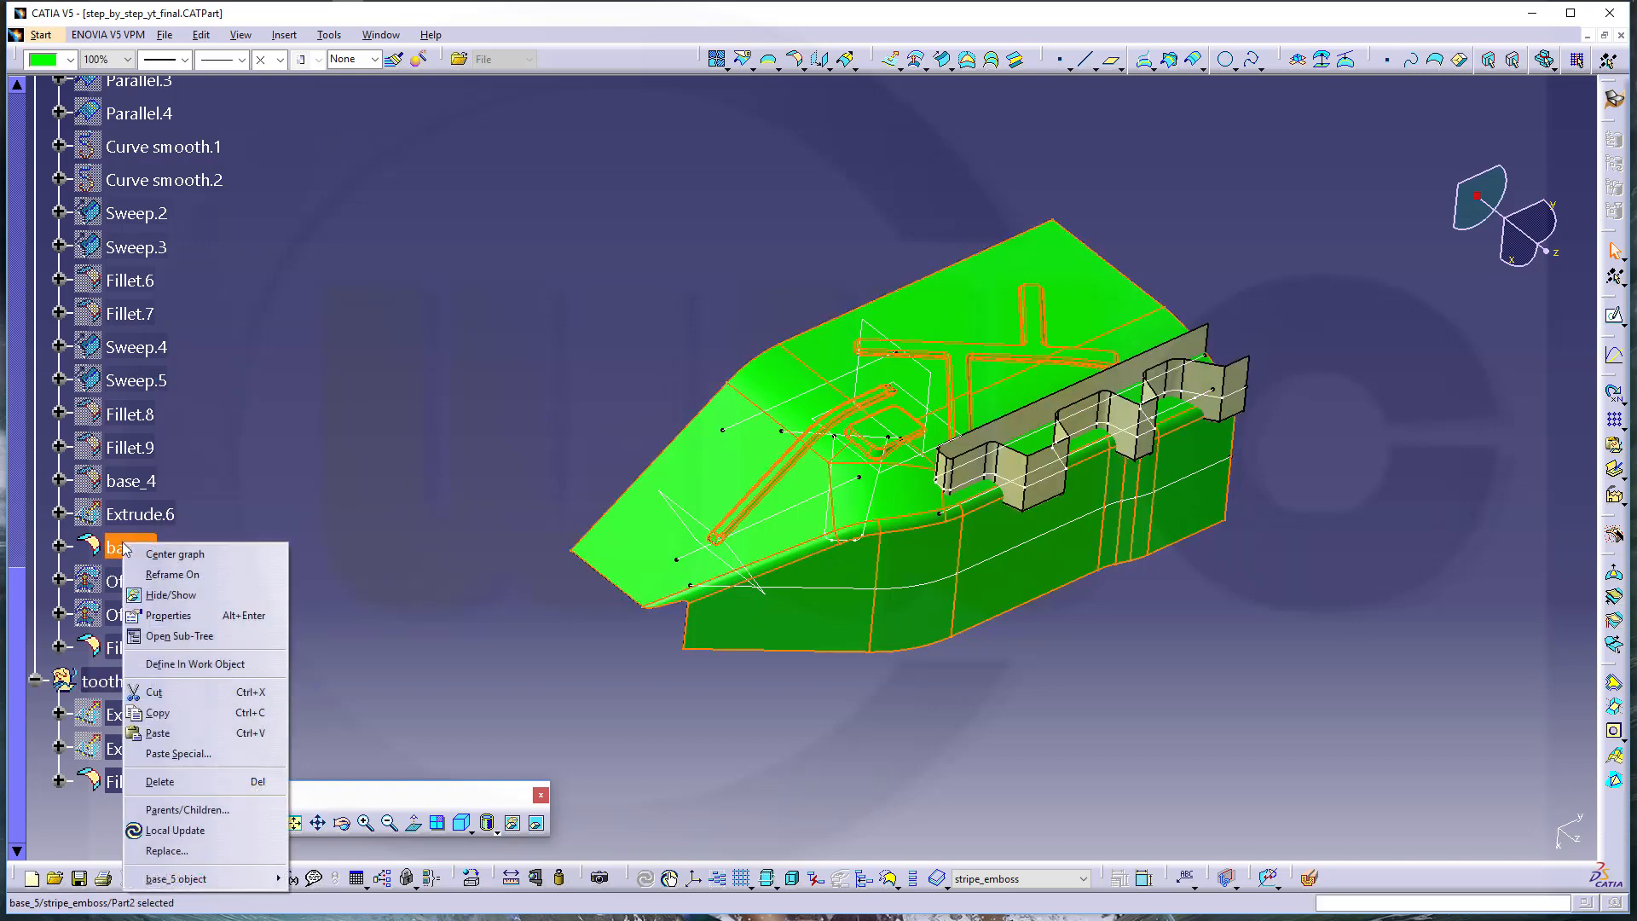
left_click(170, 595)
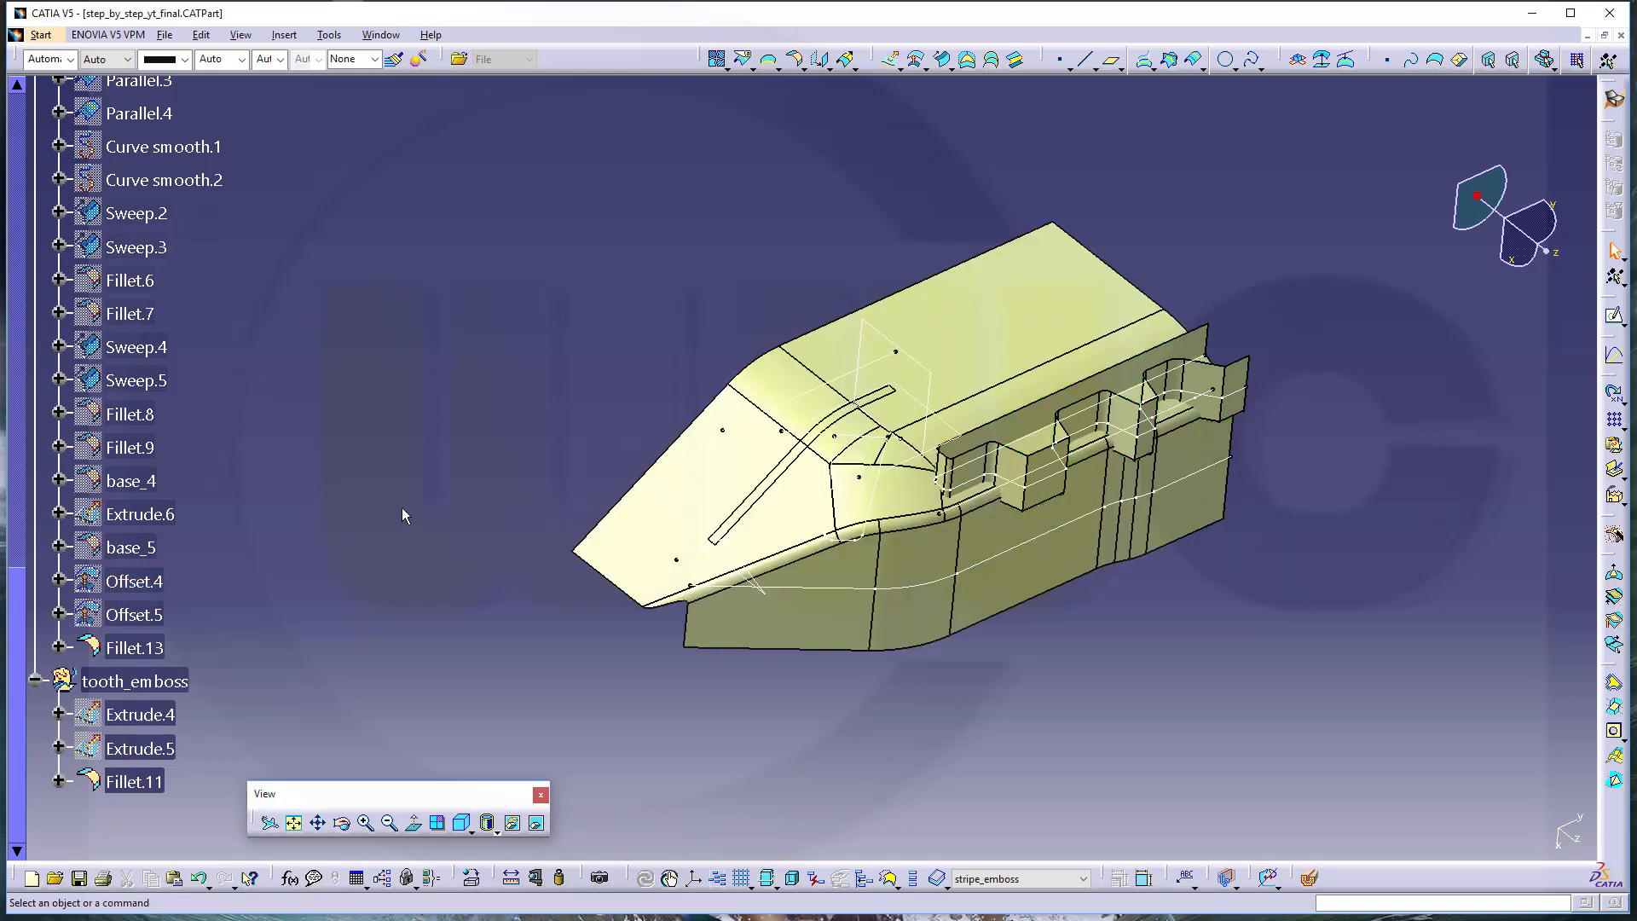
middle_click_drag(943, 651, 845, 519)
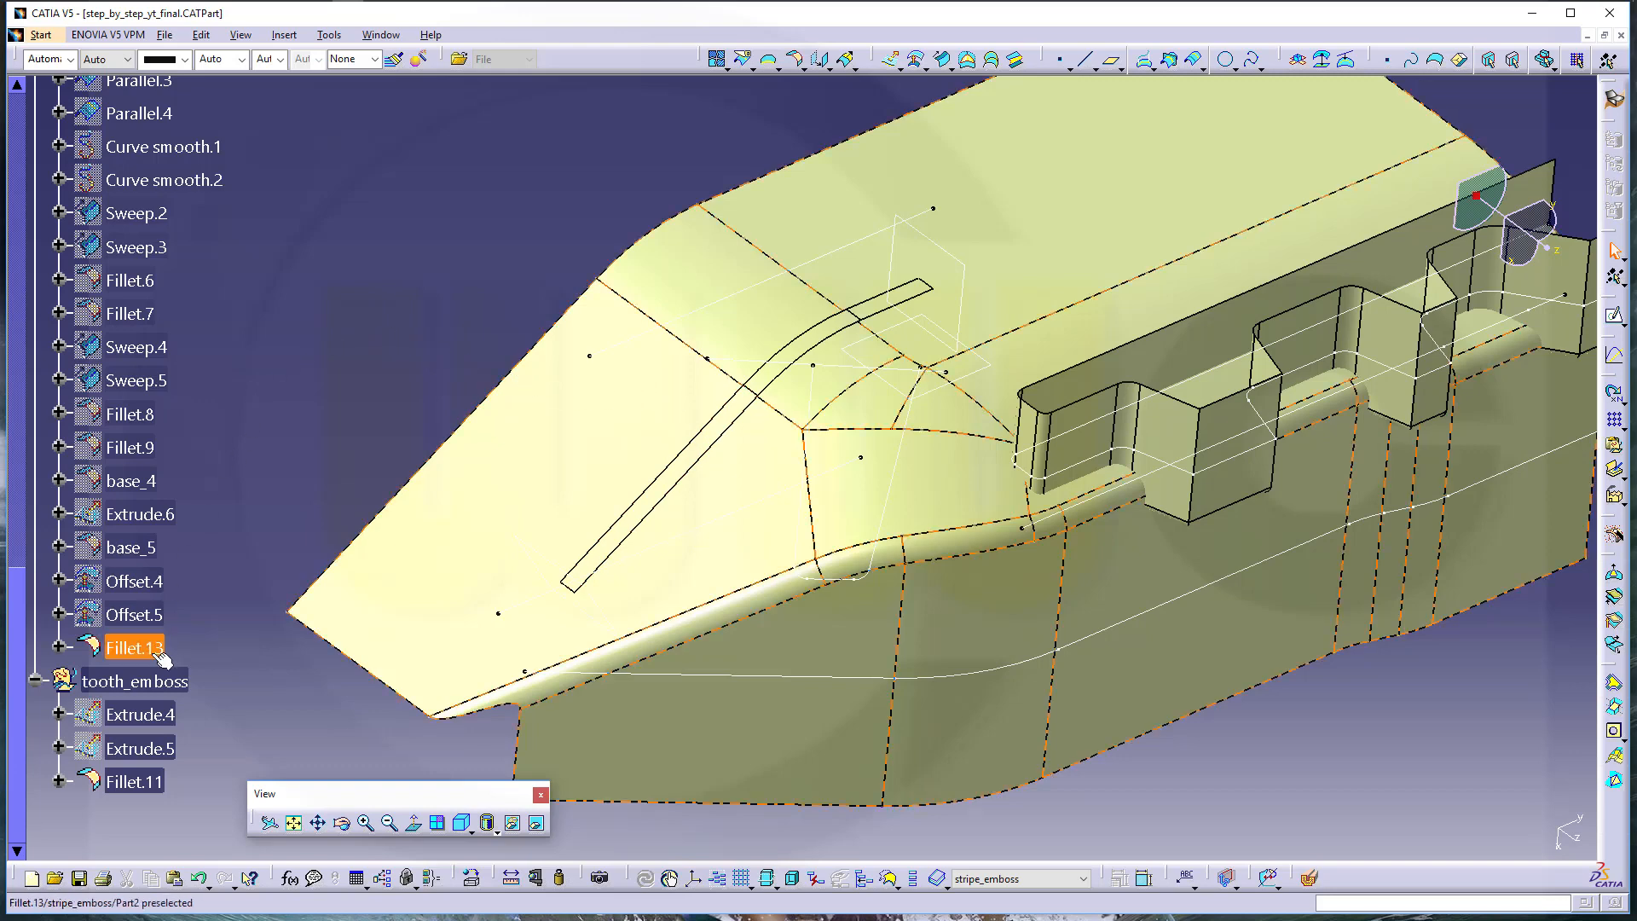
Make tooth_emboss the work object and try a 15 mm BiTangent Fillet between Fillet.11 and Fillet.13, trimming both supports
right_click(141, 680)
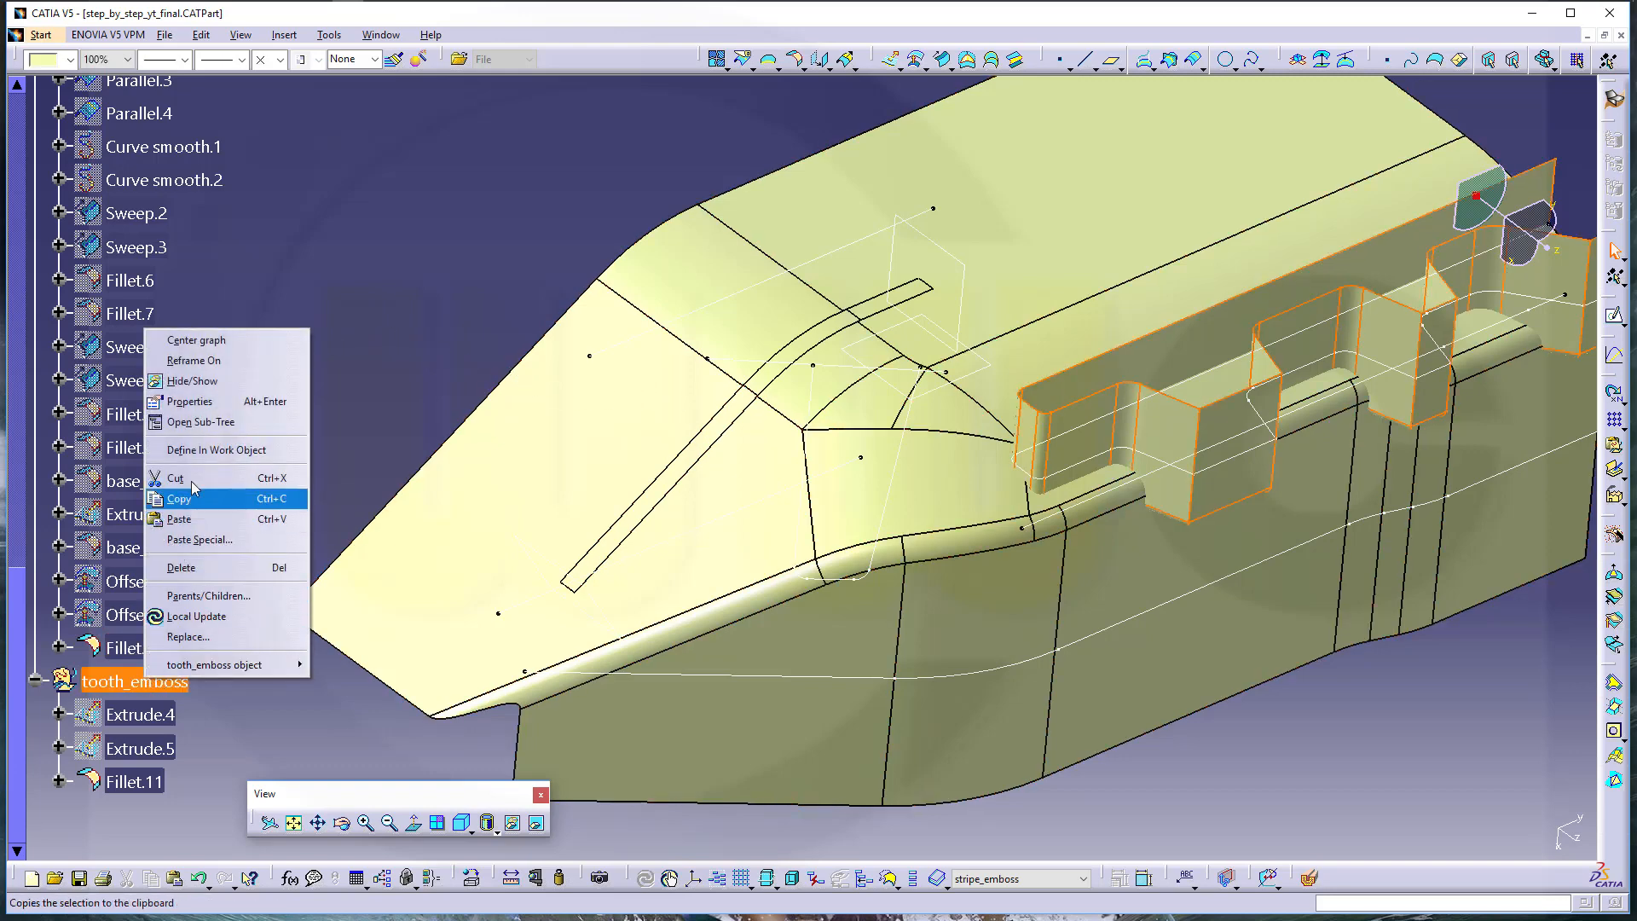
left_click(217, 449)
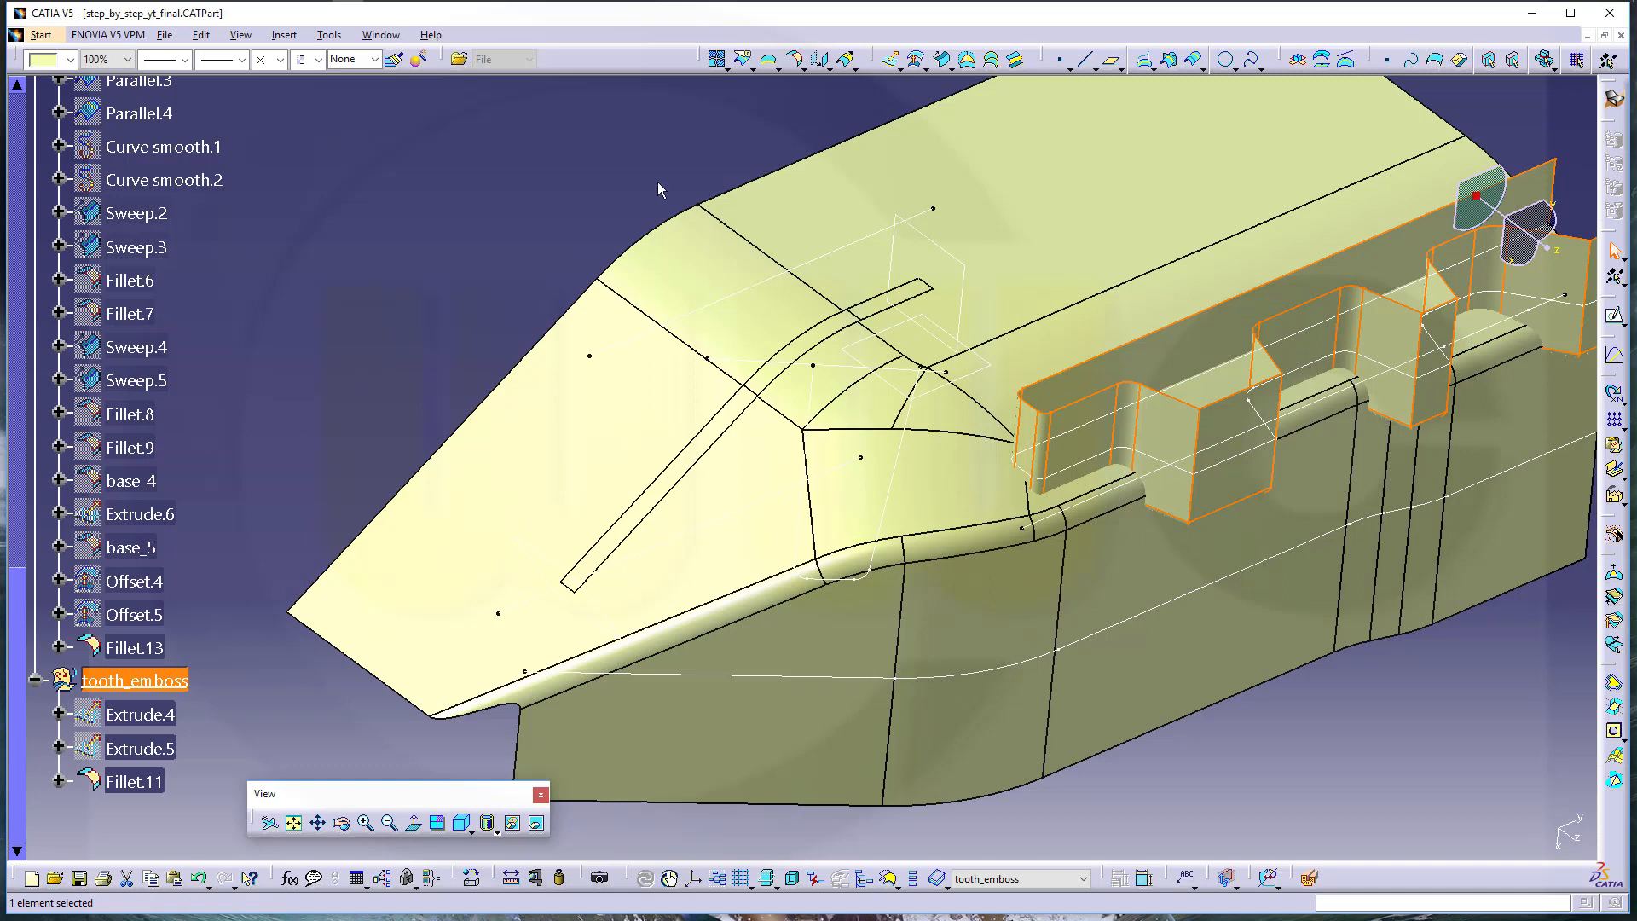
left_click(797, 61)
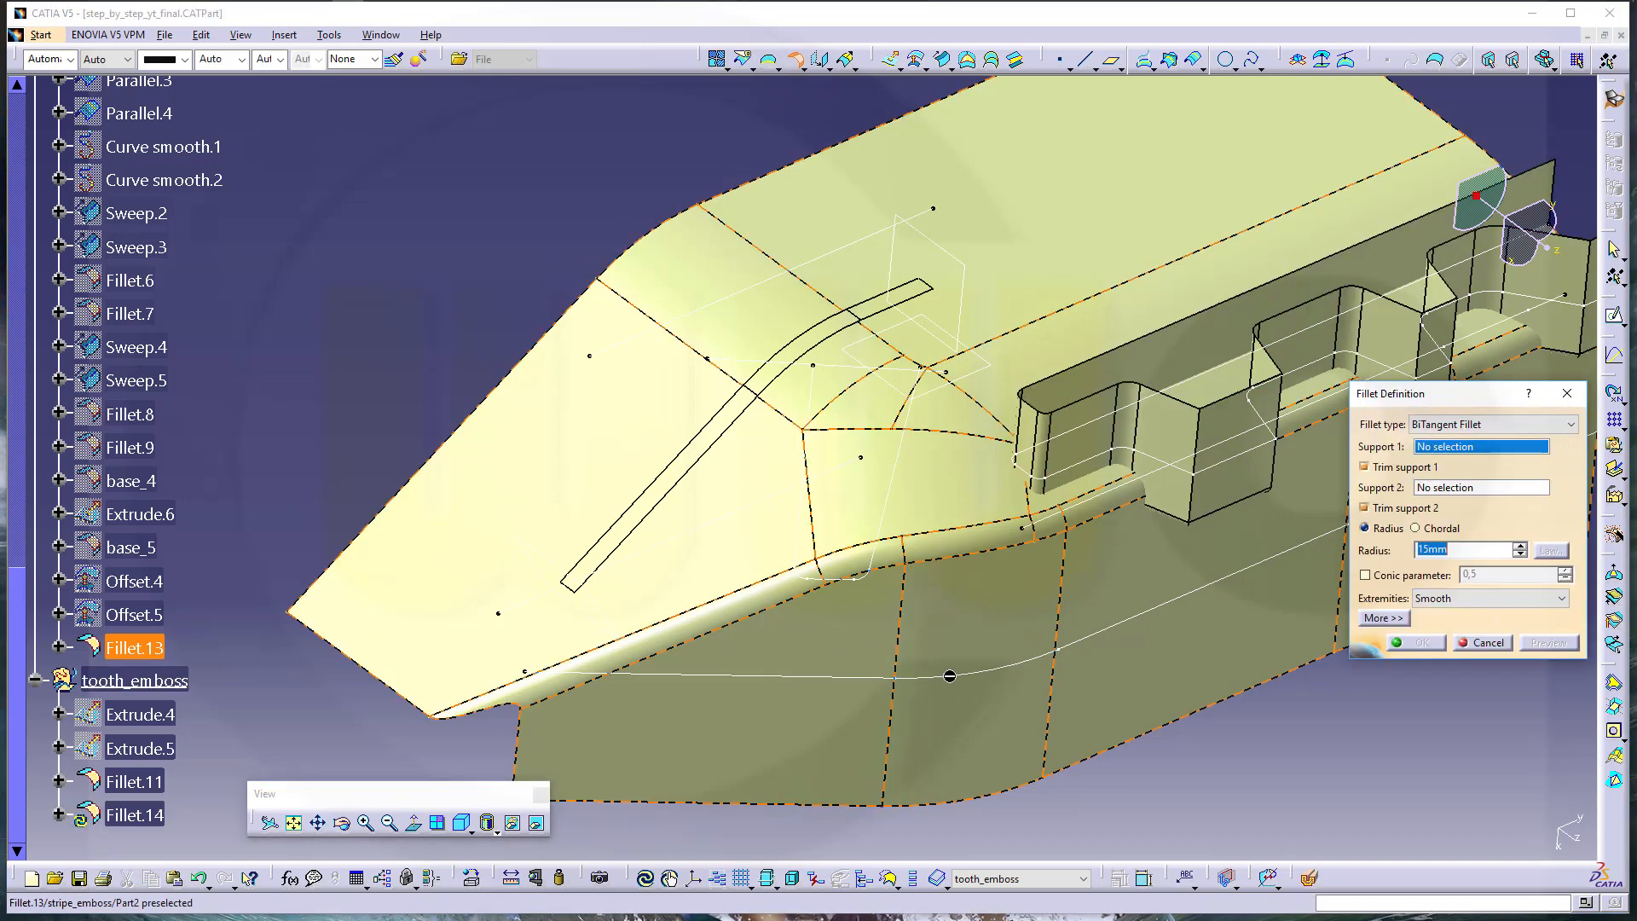
left_click(1174, 441)
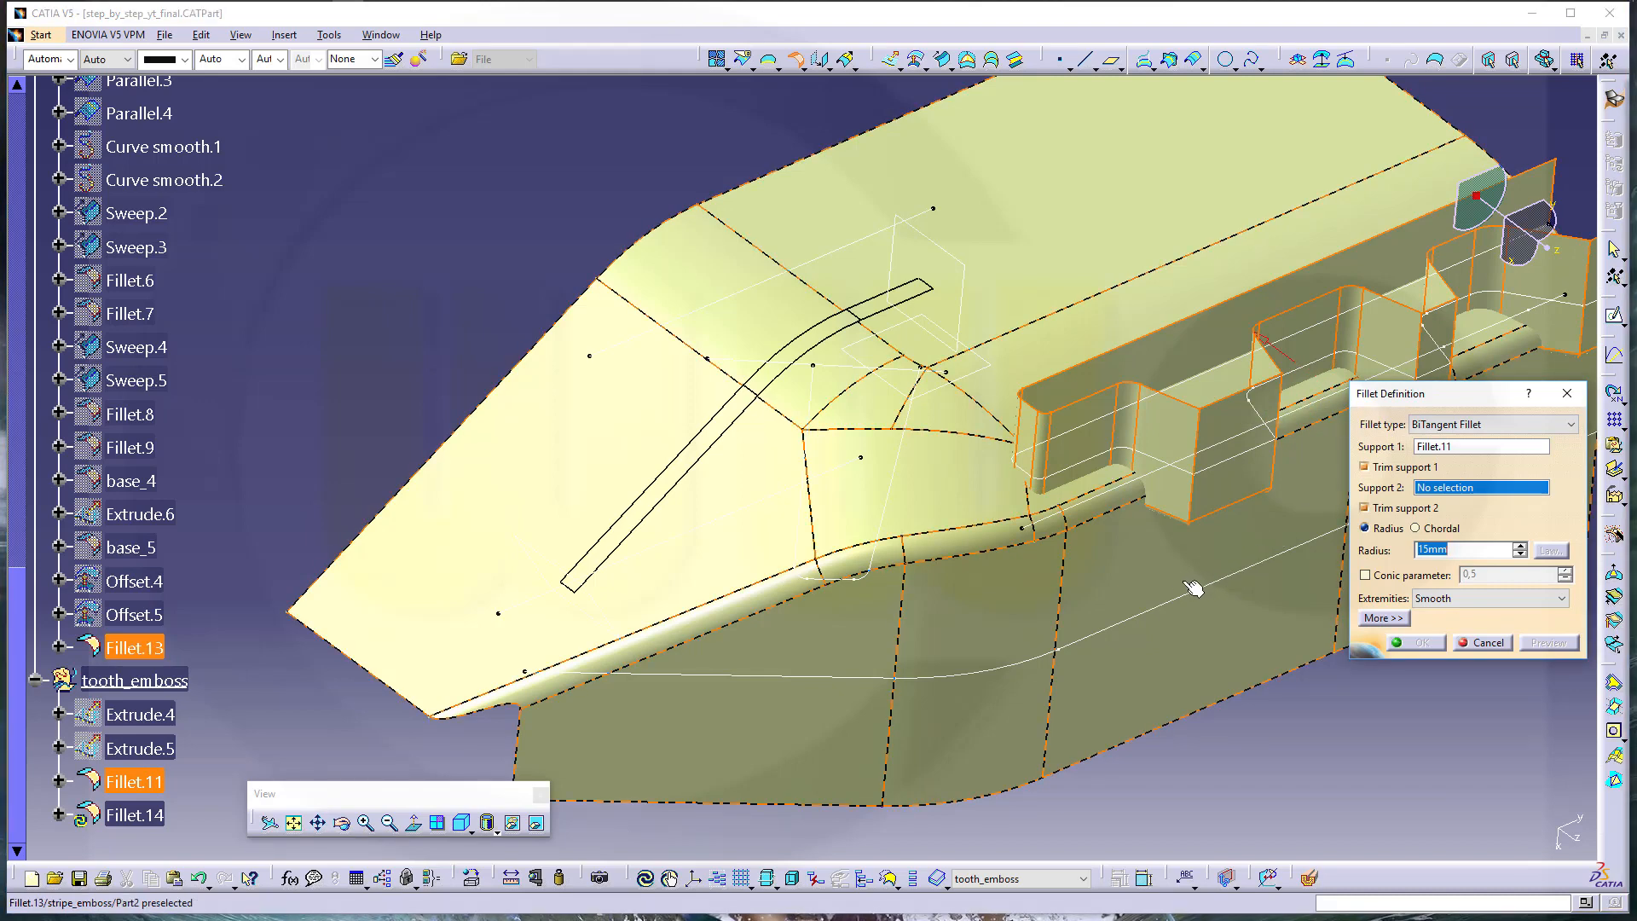
left_click(1120, 597)
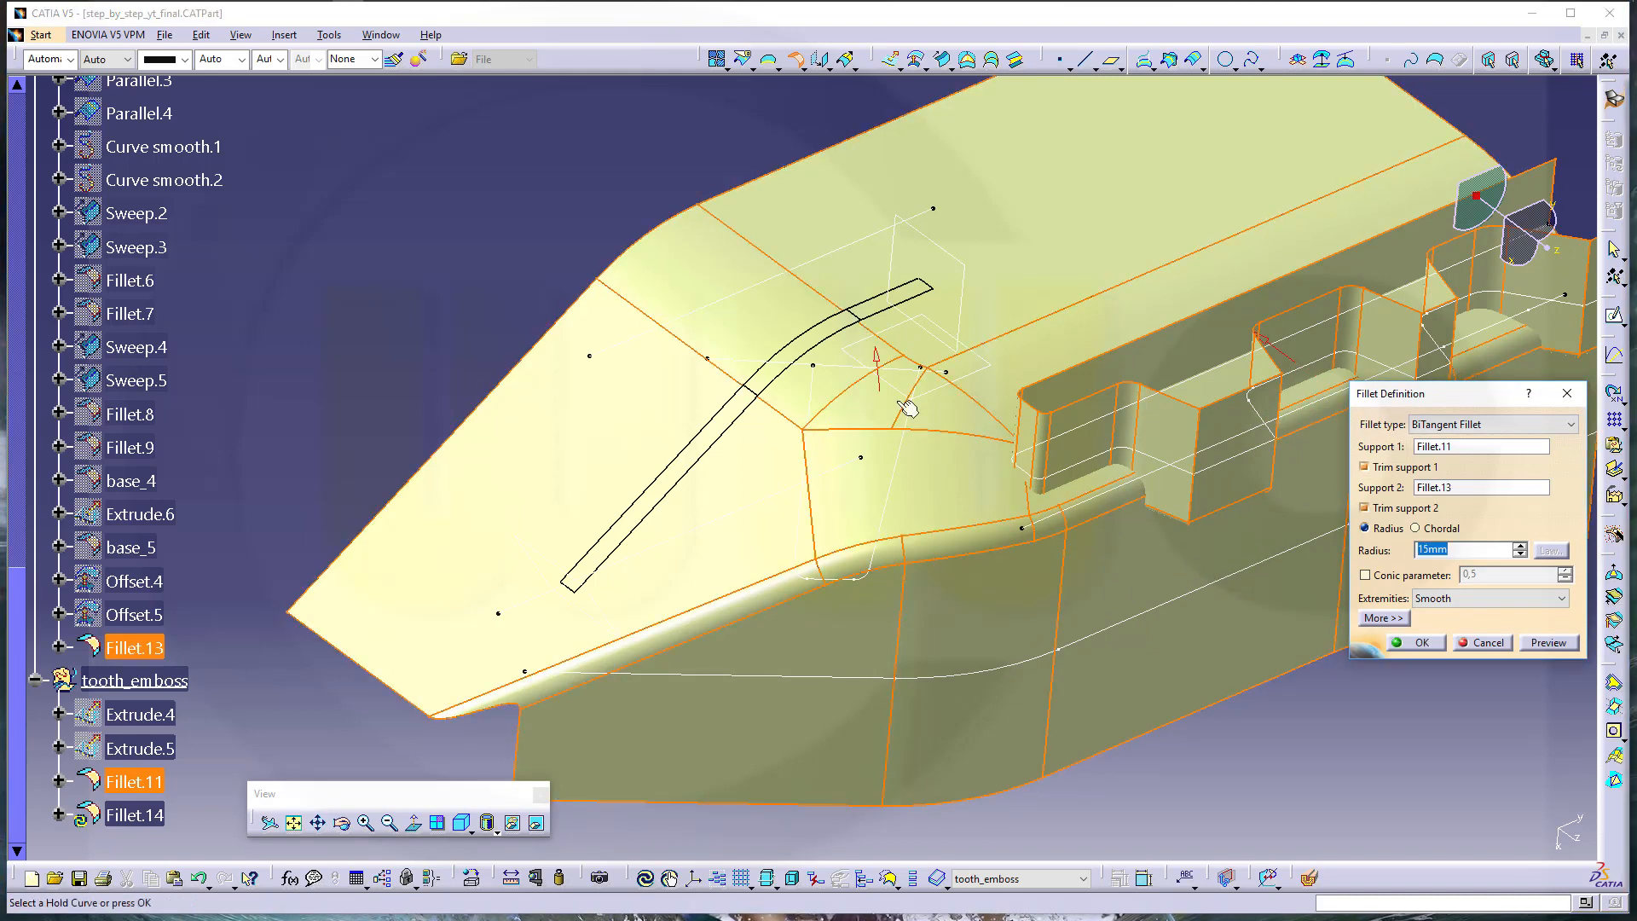
left_click(1536, 643)
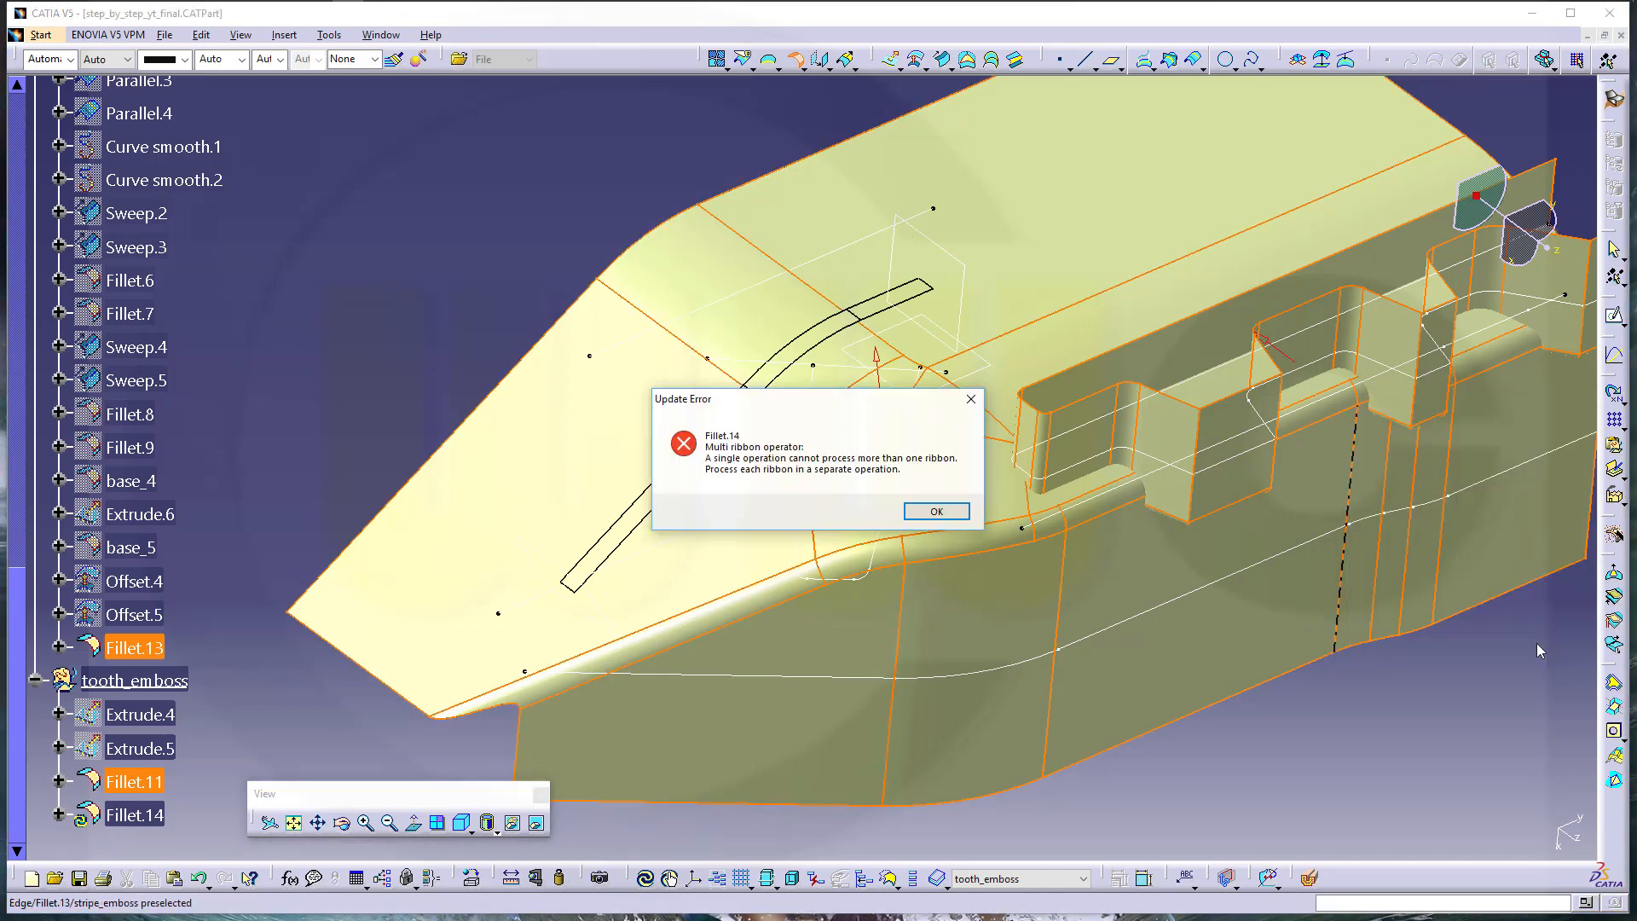
left_click(938, 512)
Set the fillet radius to 5 mm and create the fillet between Fillet.11 and Fillet.13
middle_click_drag(1108, 614, 1161, 619)
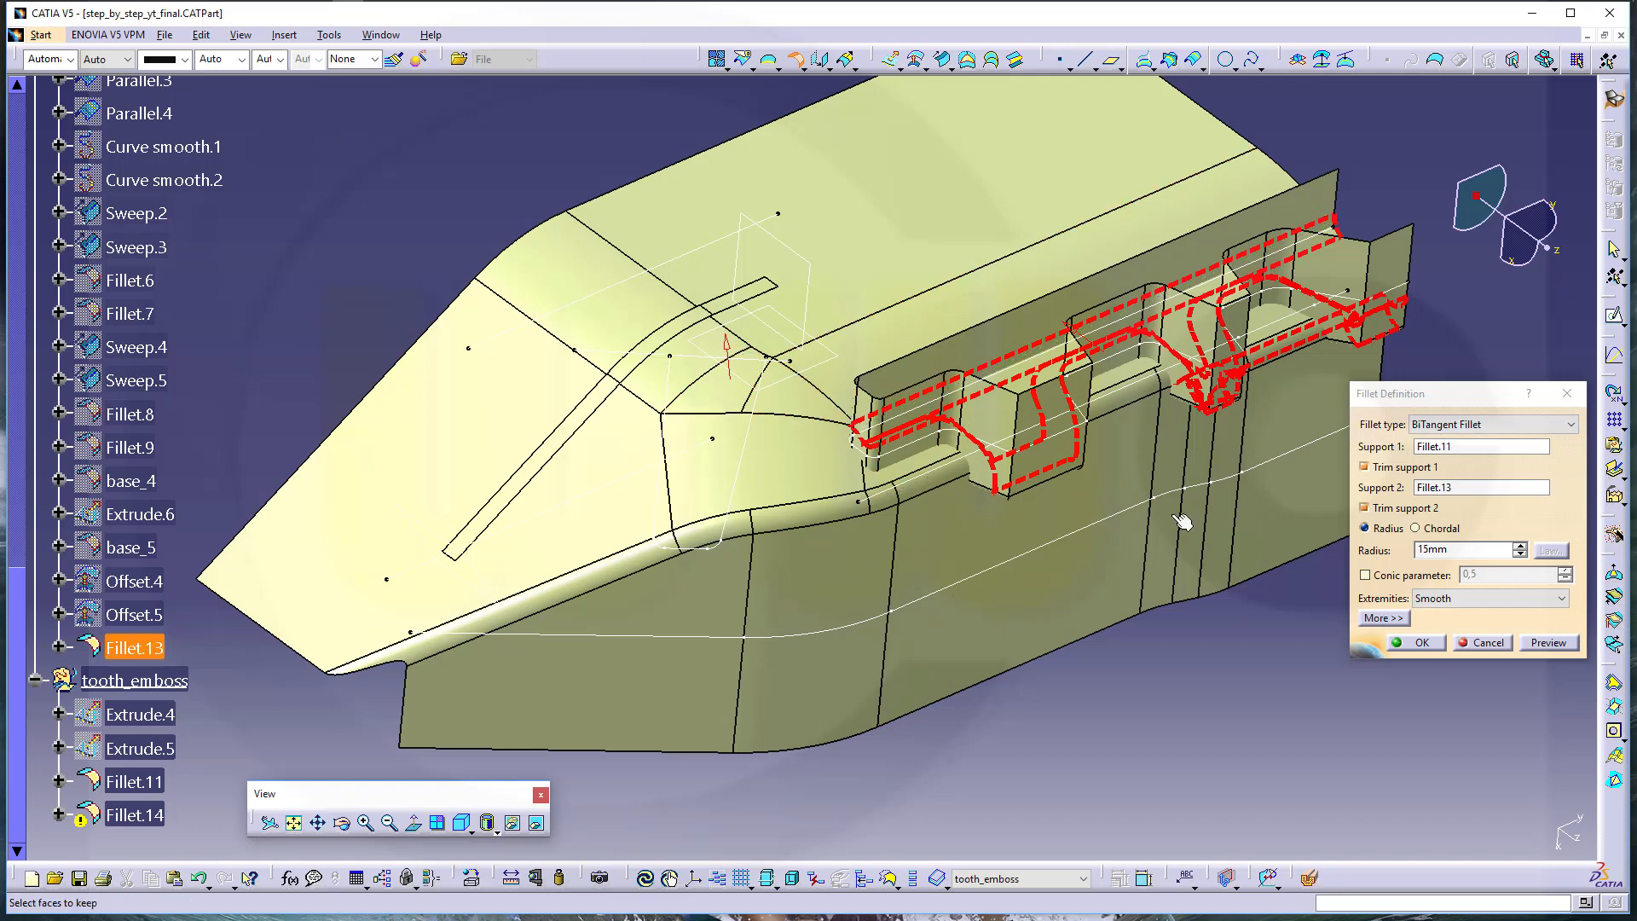
left_click_drag(1473, 552, 1398, 550)
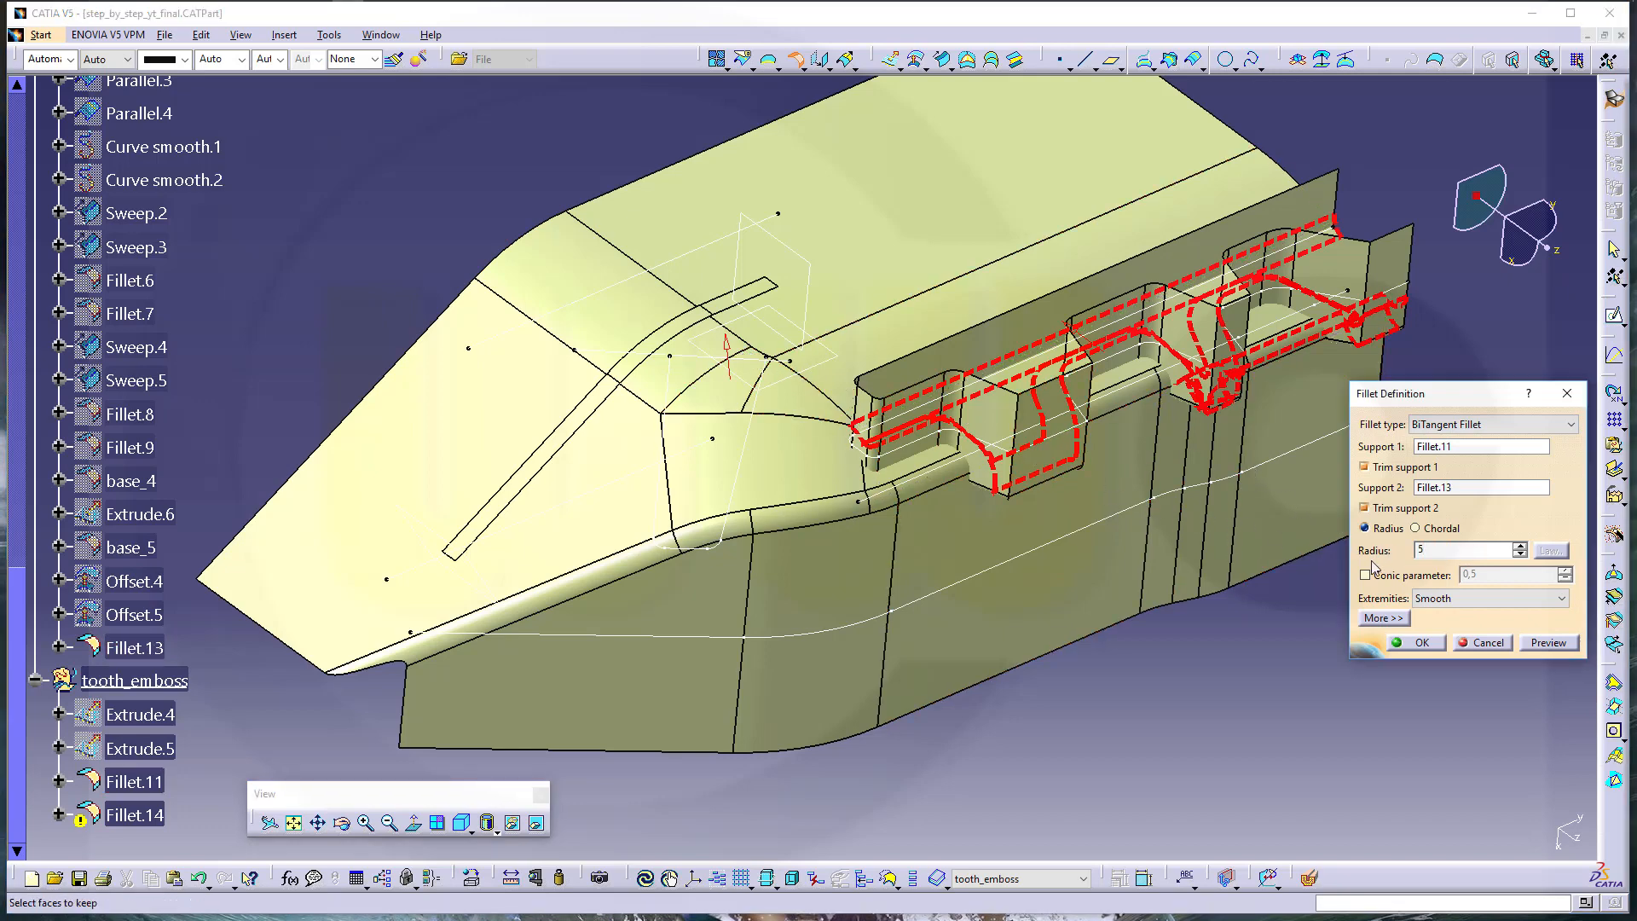
left_click(1550, 644)
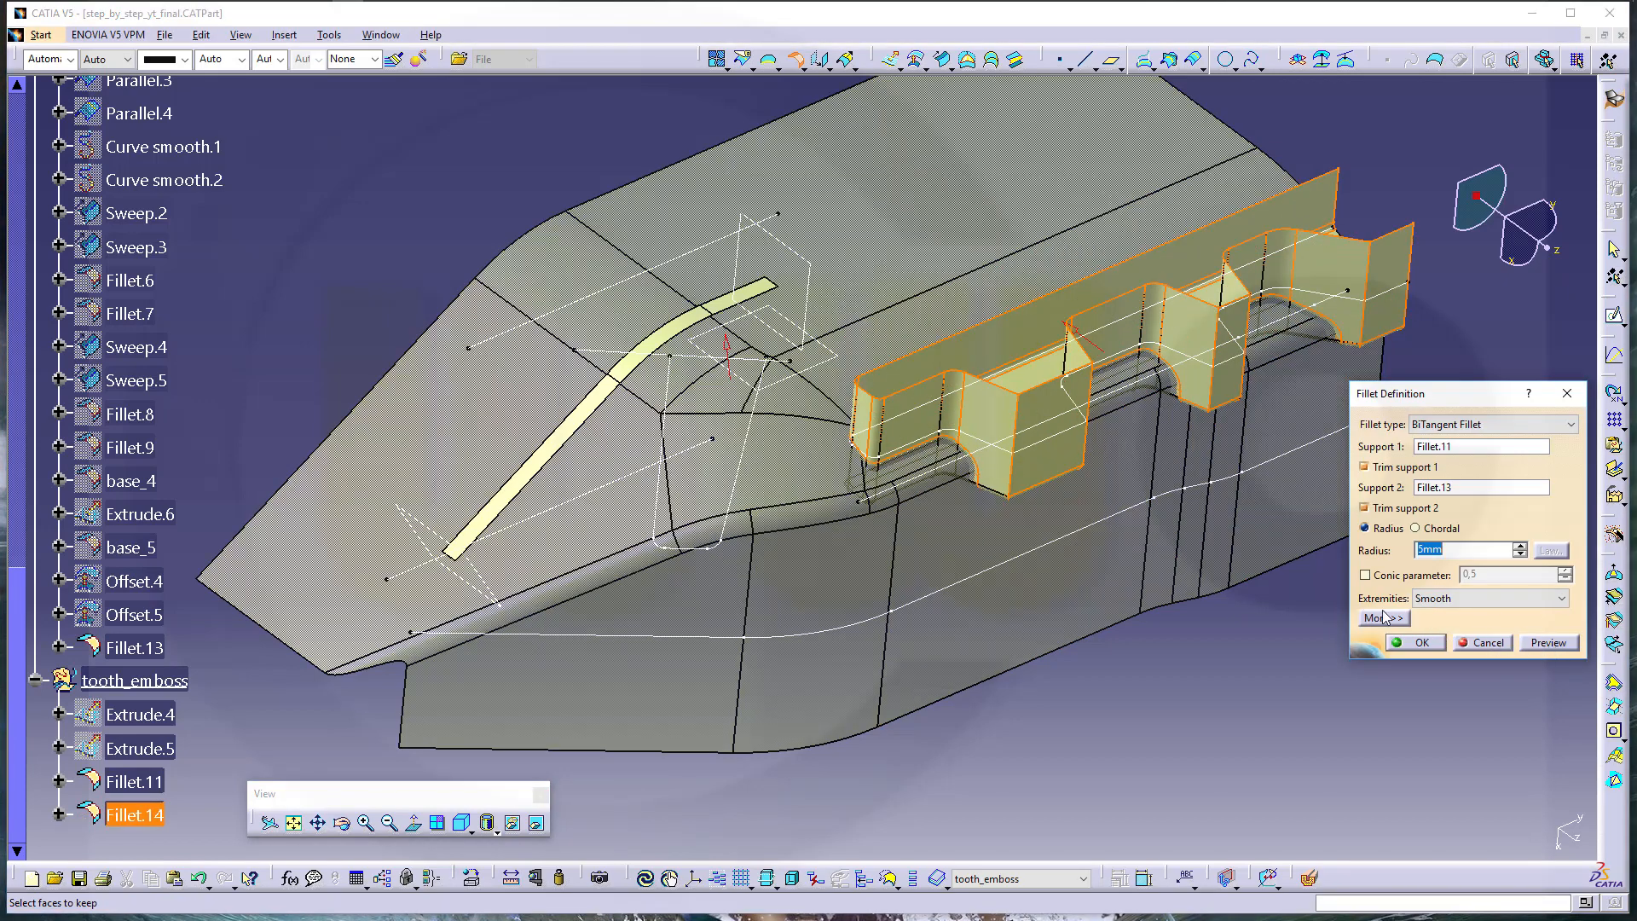
left_click(1423, 644)
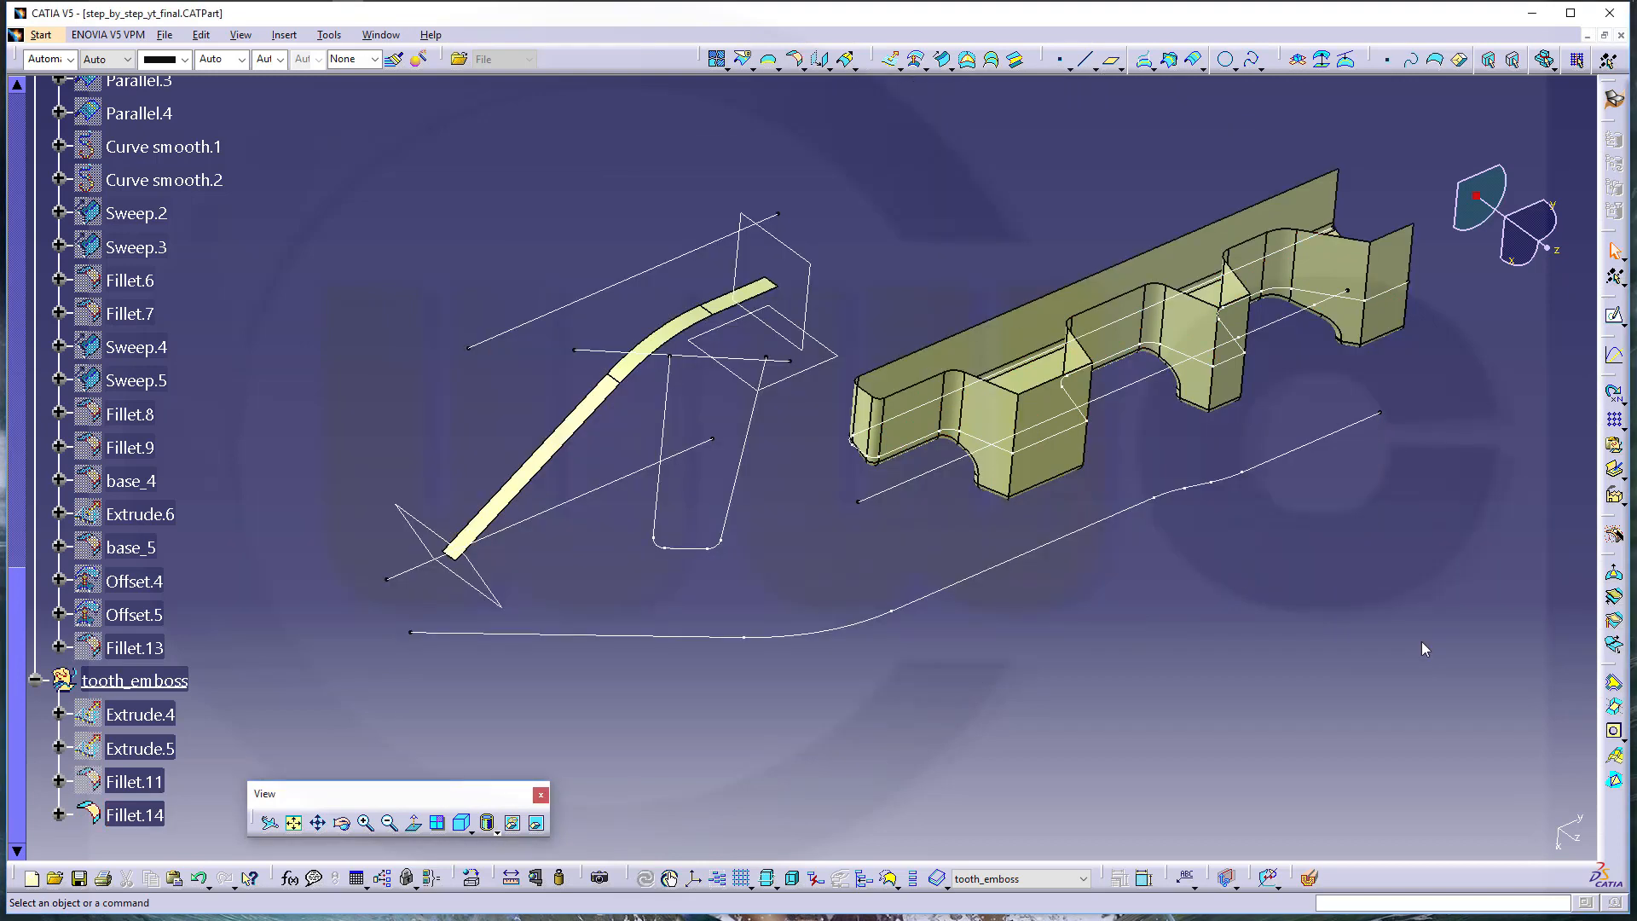
Insert a new geometrical set named small_emboss under Part2
middle_click_drag(1206, 613, 1033, 607)
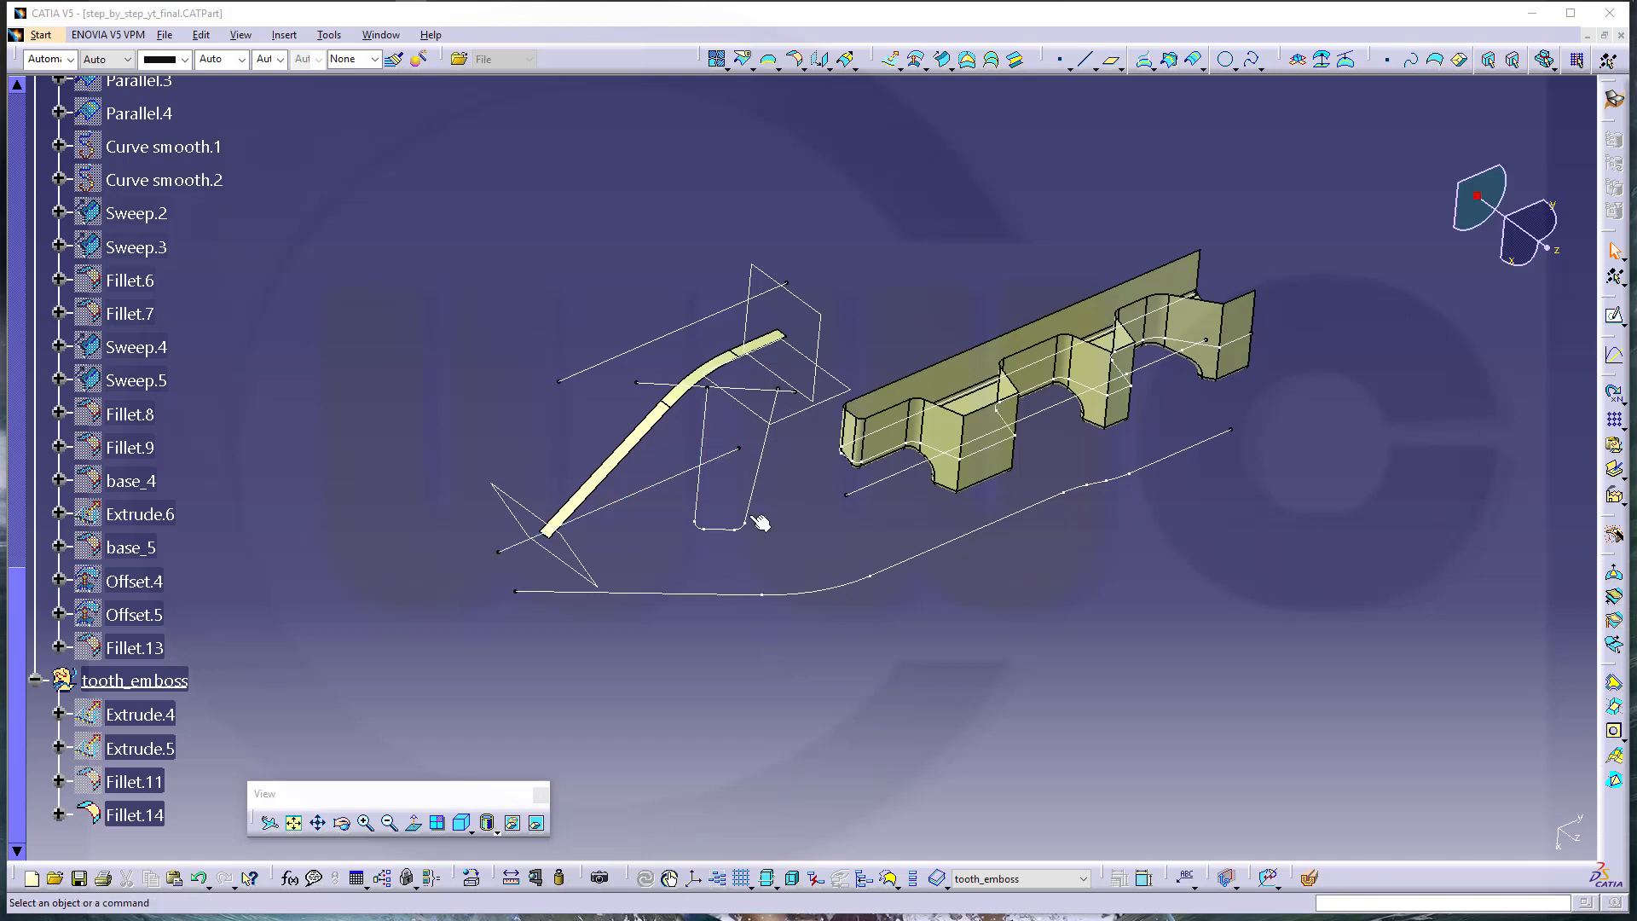
mouse_move(692, 565)
middle_mouse_down()
mouse_move(724, 566)
mouse_move(690, 557)
middle_mouse_up()
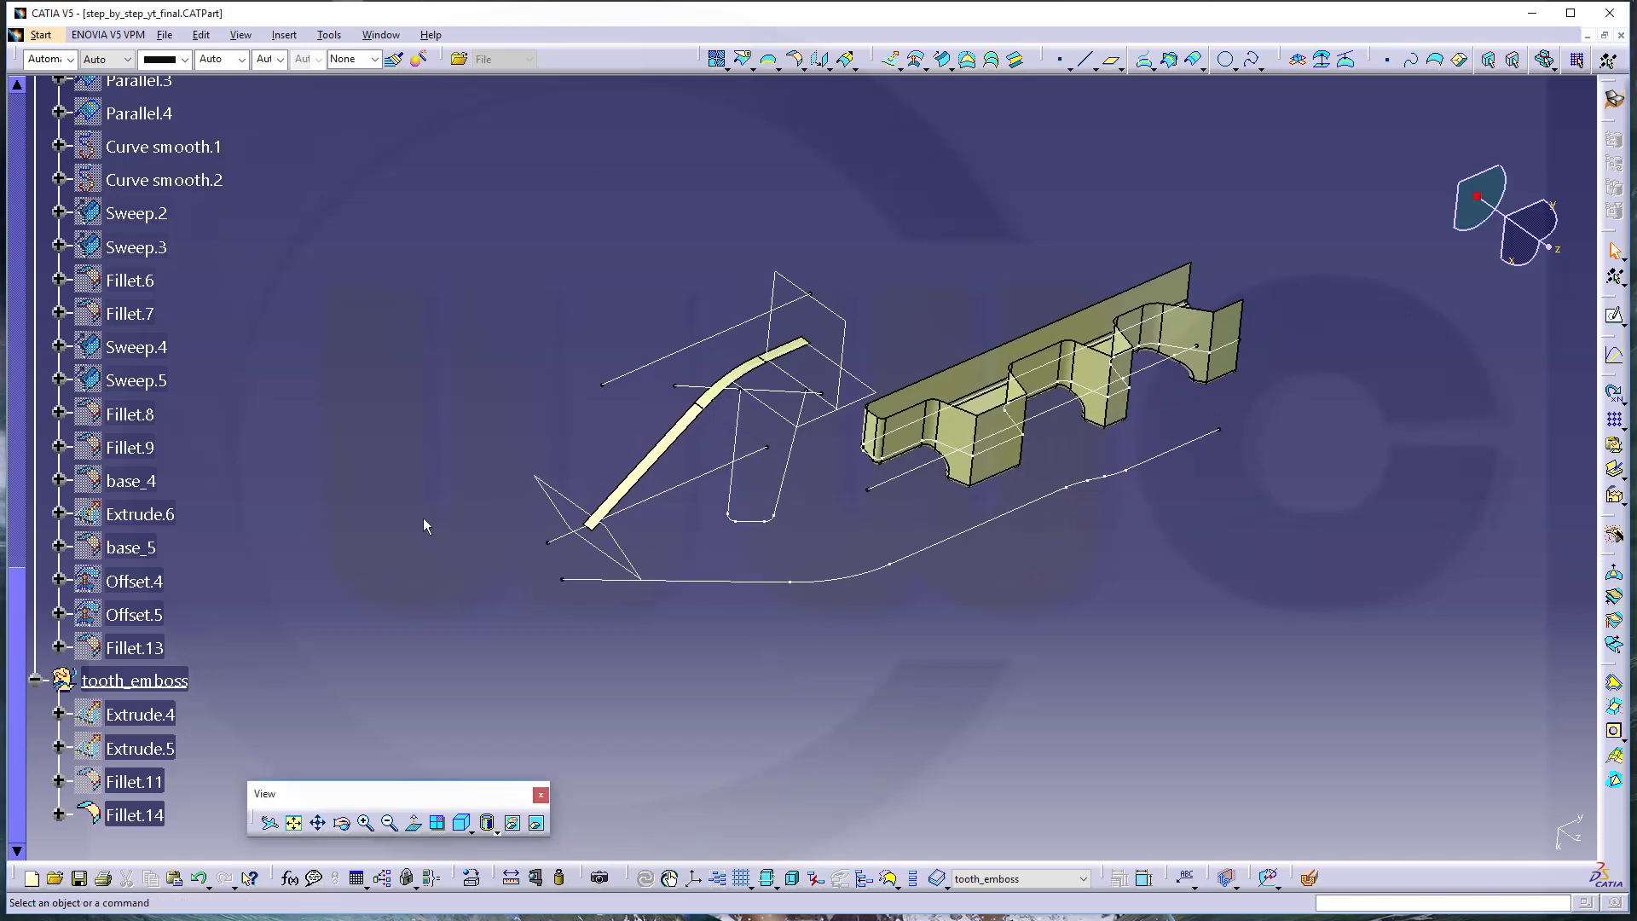
left_click(284, 34)
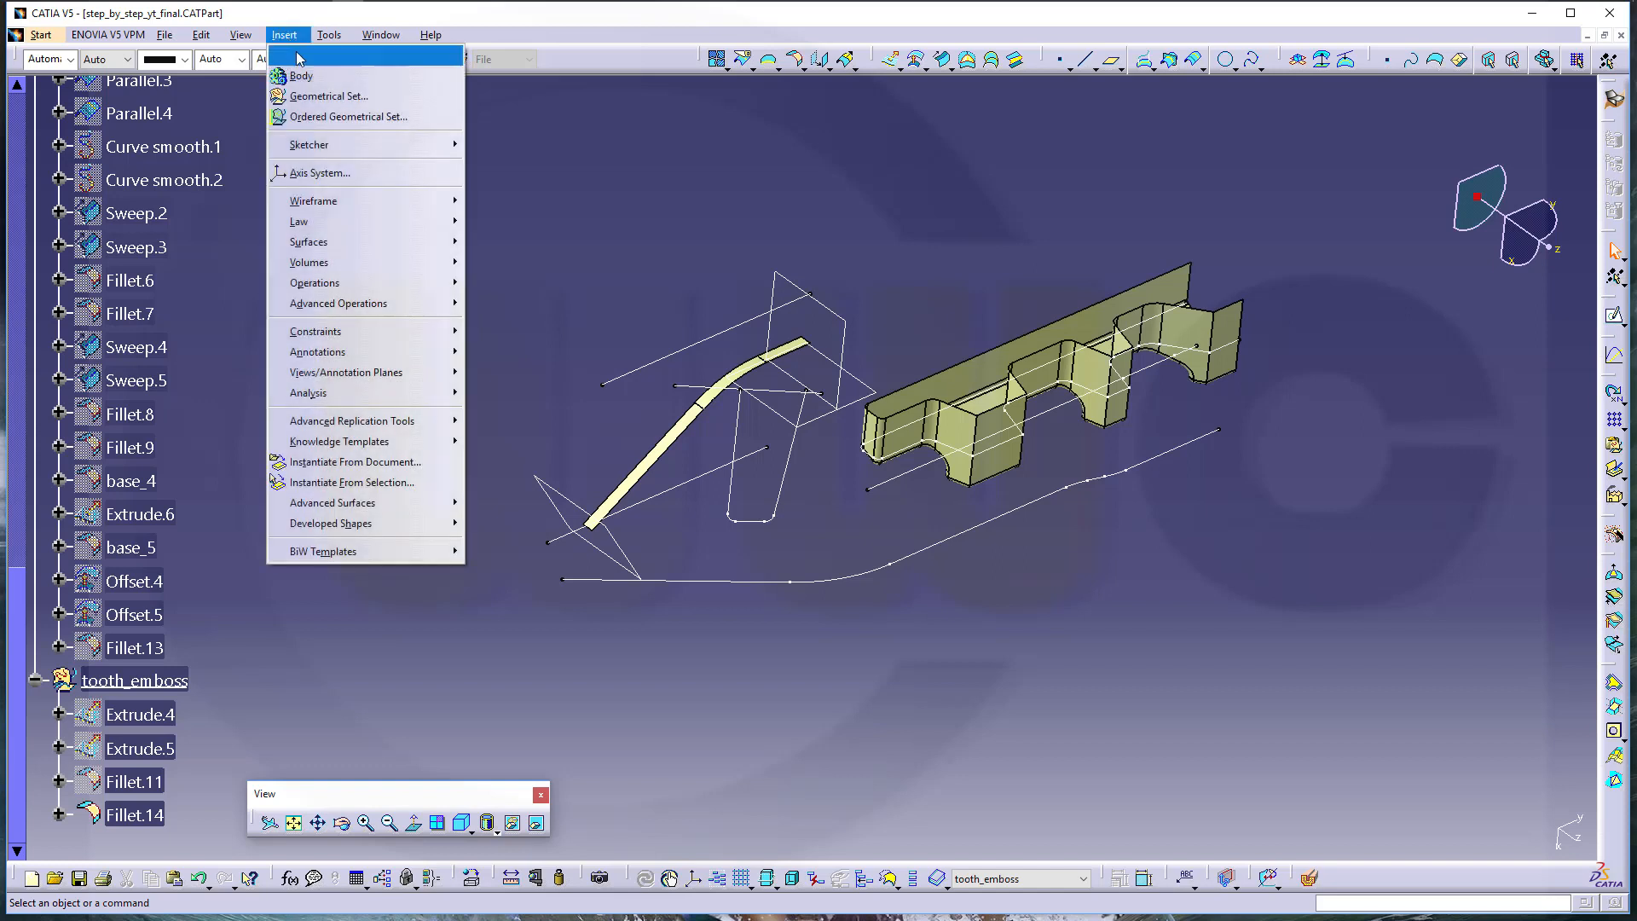
left_click(319, 96)
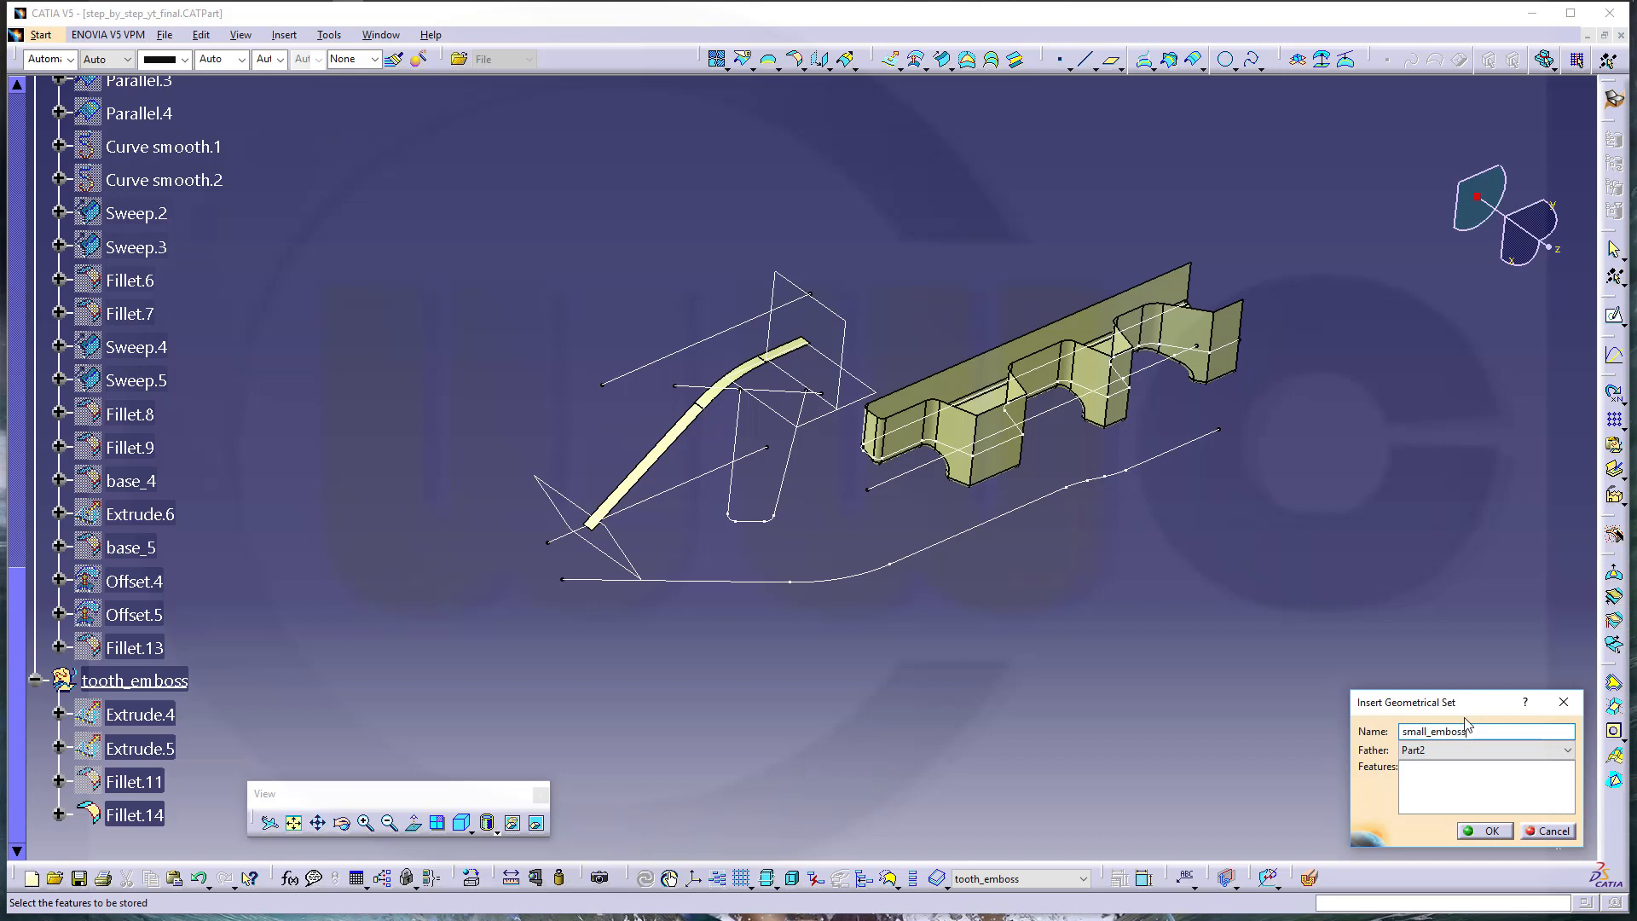
key("Return")
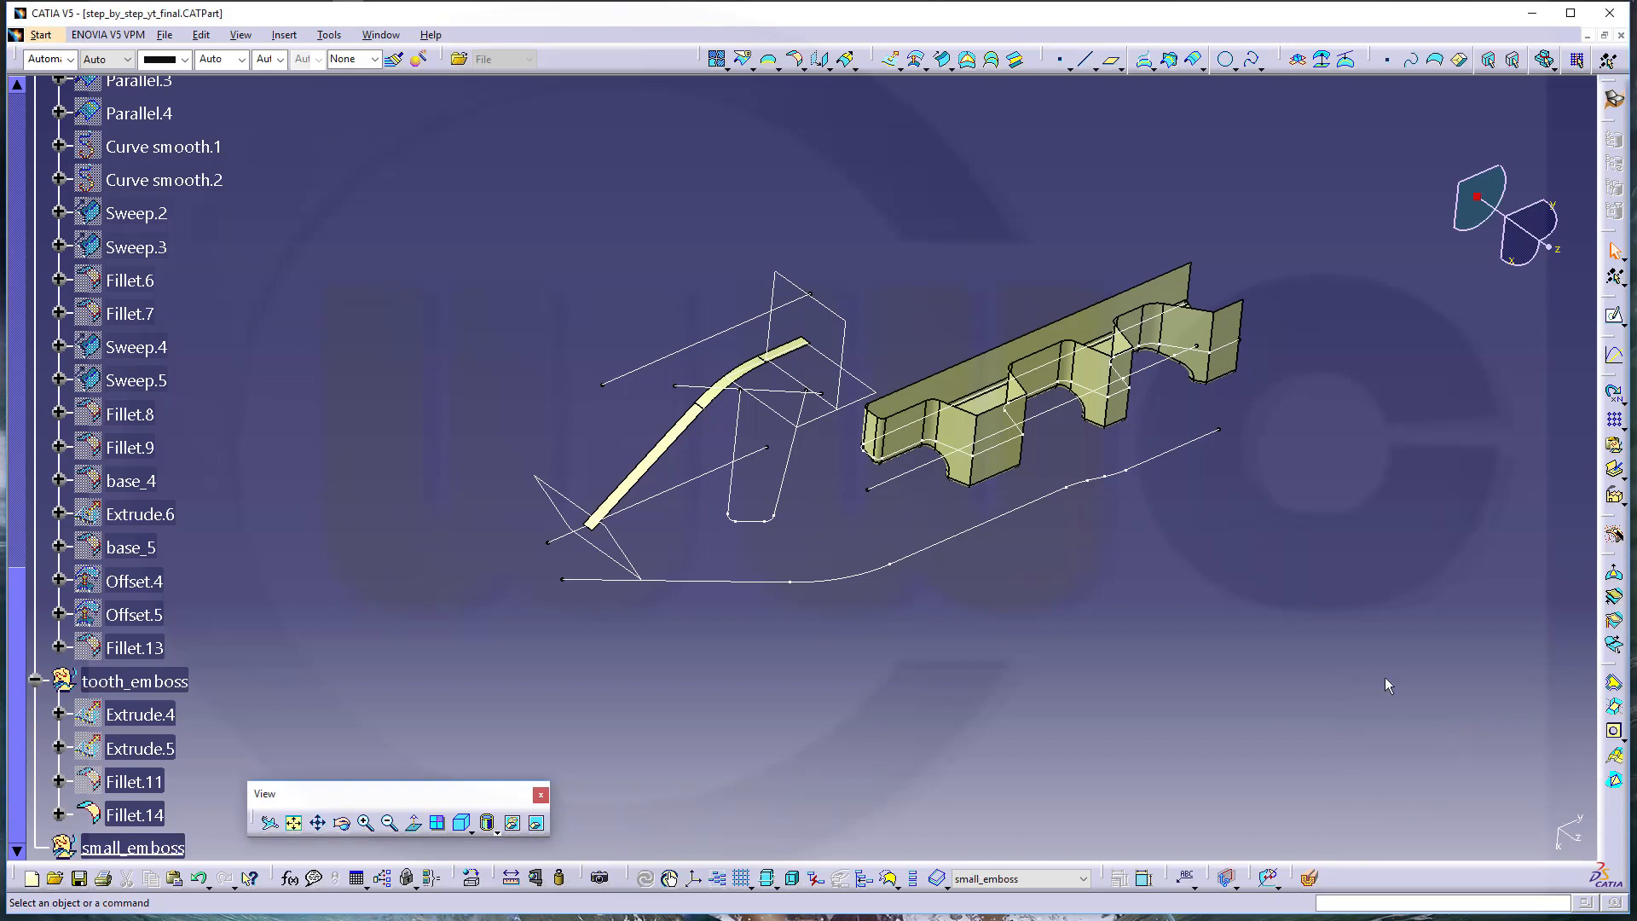
Set up an extruded surface from profile_6 with limits of 12 mm and 50 mm
scroll(745, 684, "down", 2)
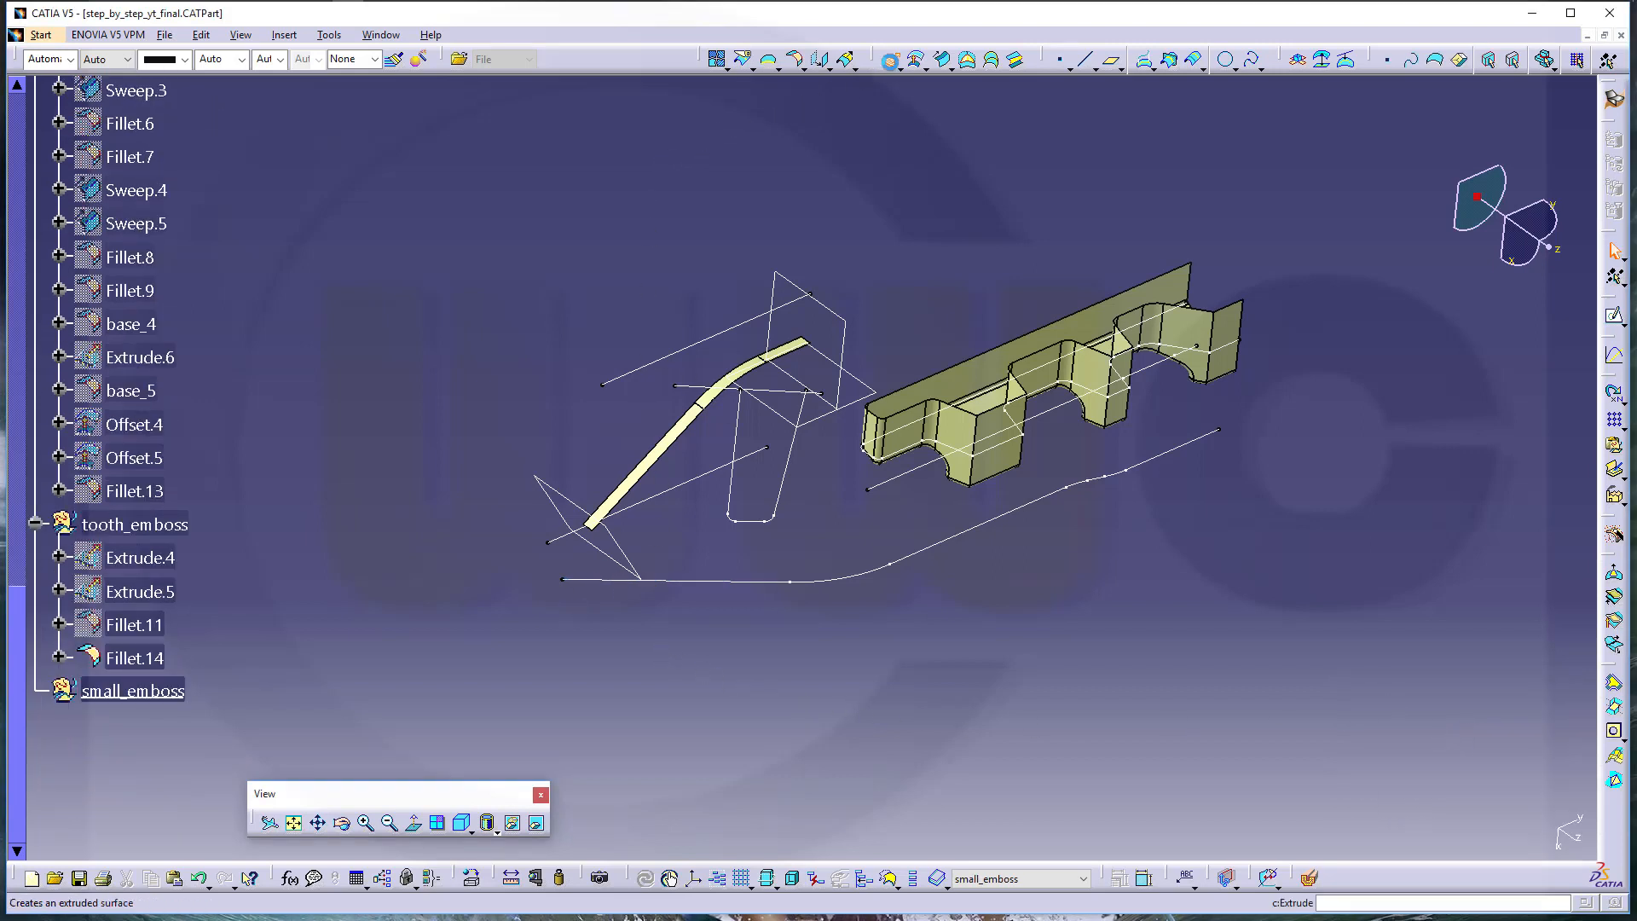
left_click(890, 60)
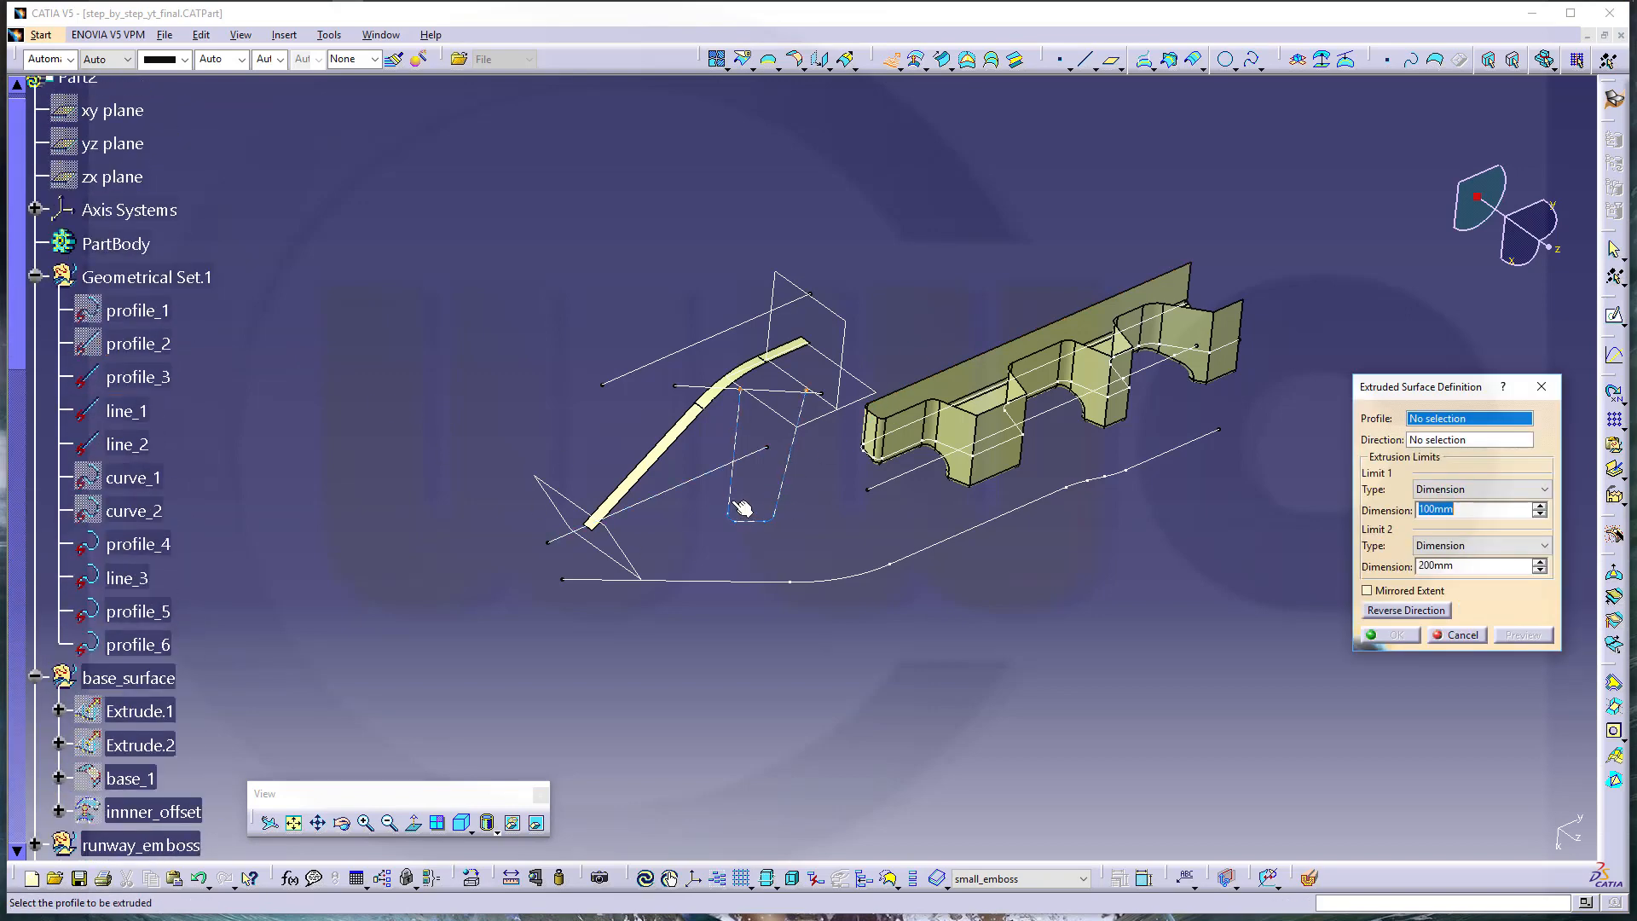
left_click(782, 485)
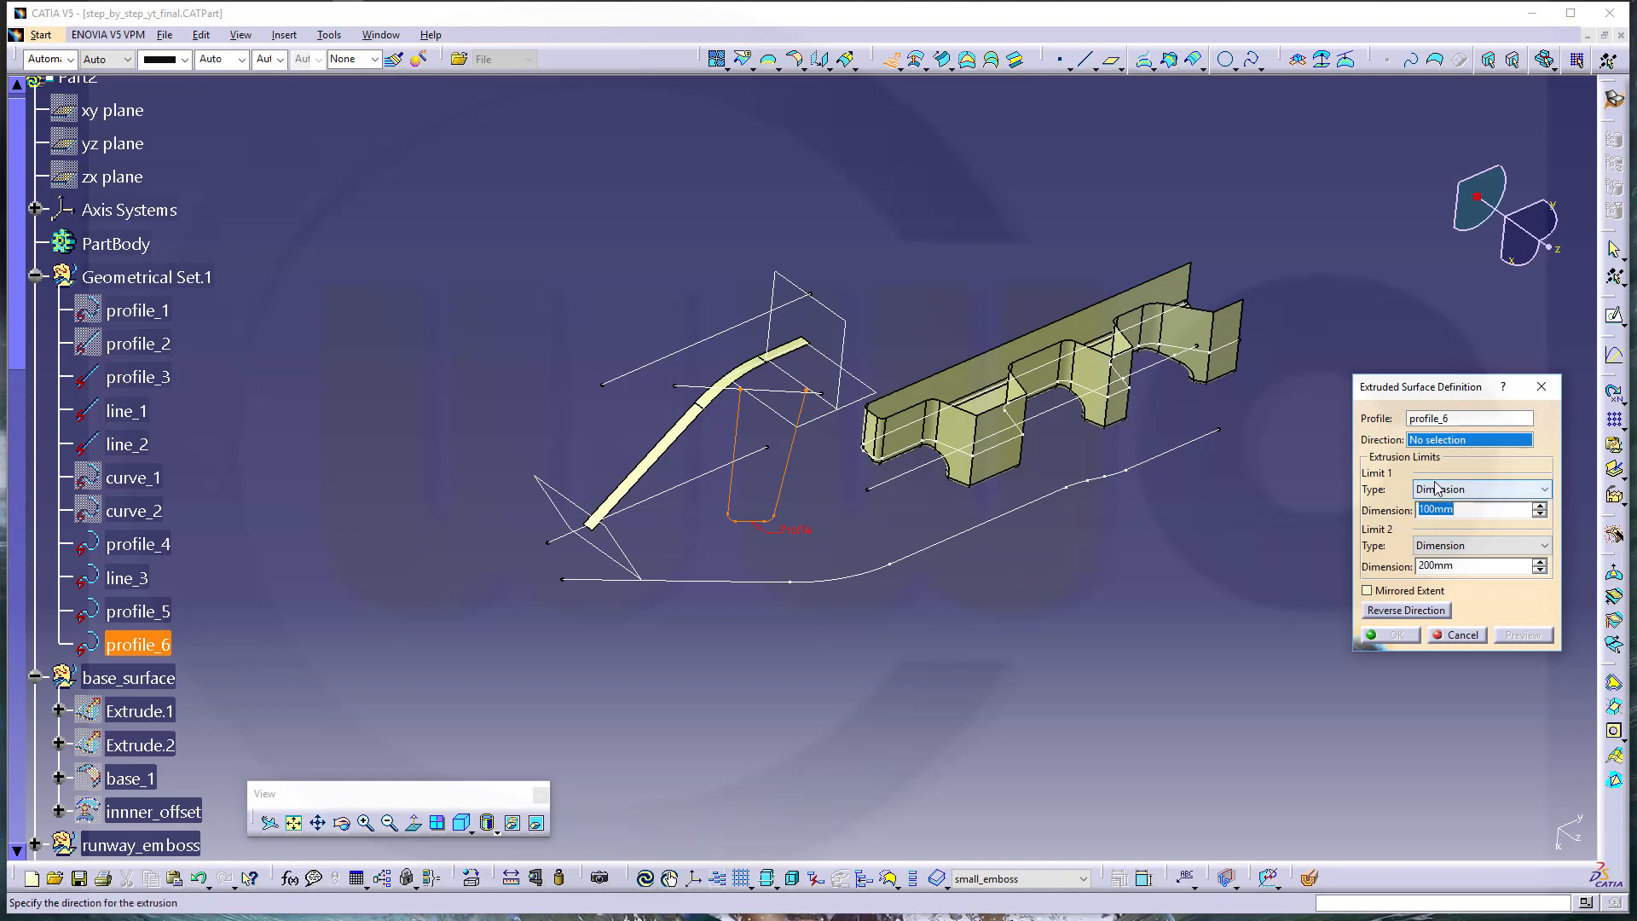
type("12")
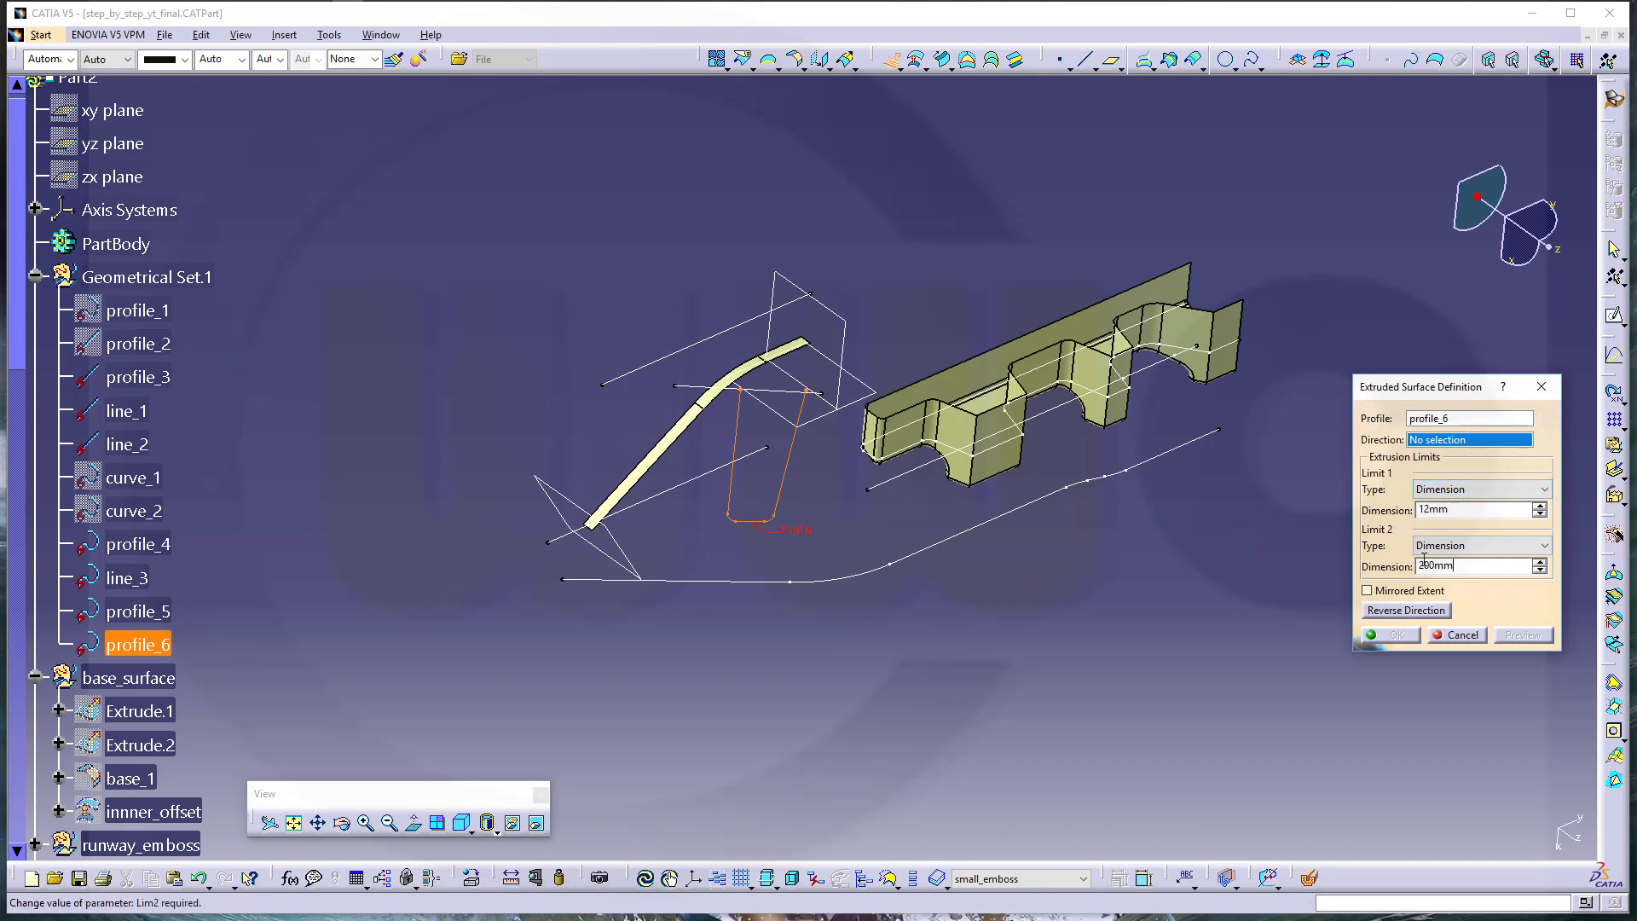
double_click(1423, 563)
type("50")
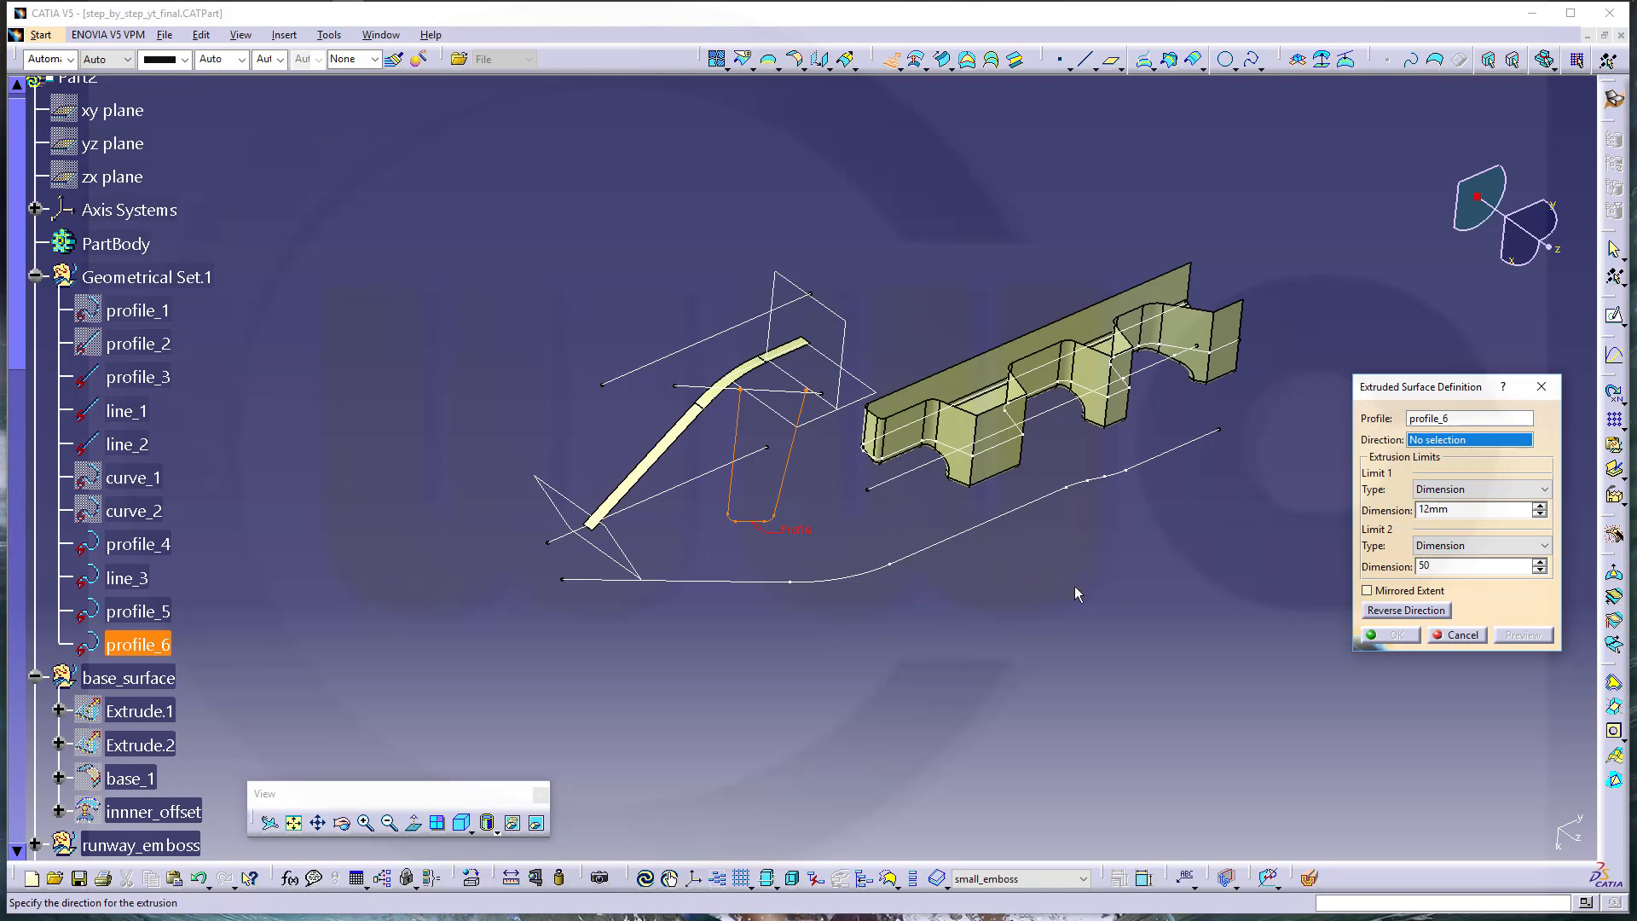
Use the absolute axis system's XY plane as the extrusion direction, reverse it, and create the profile_6 surface
middle_click_drag(1122, 534, 1162, 576)
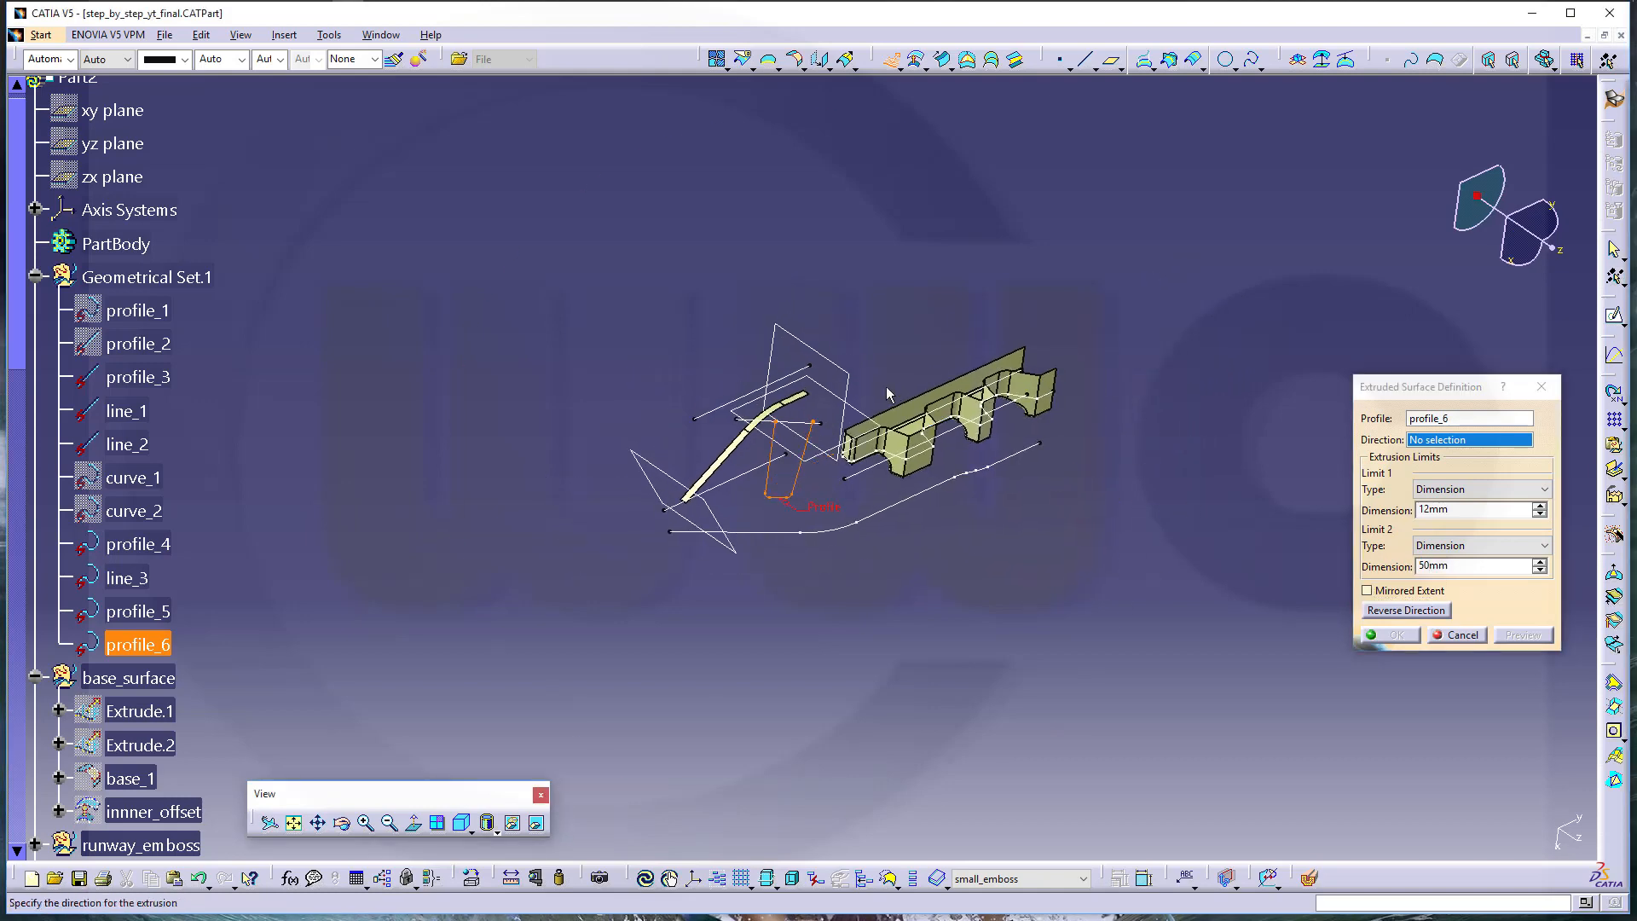
middle_click_drag(887, 386, 891, 444)
middle_click_drag(831, 283, 955, 573)
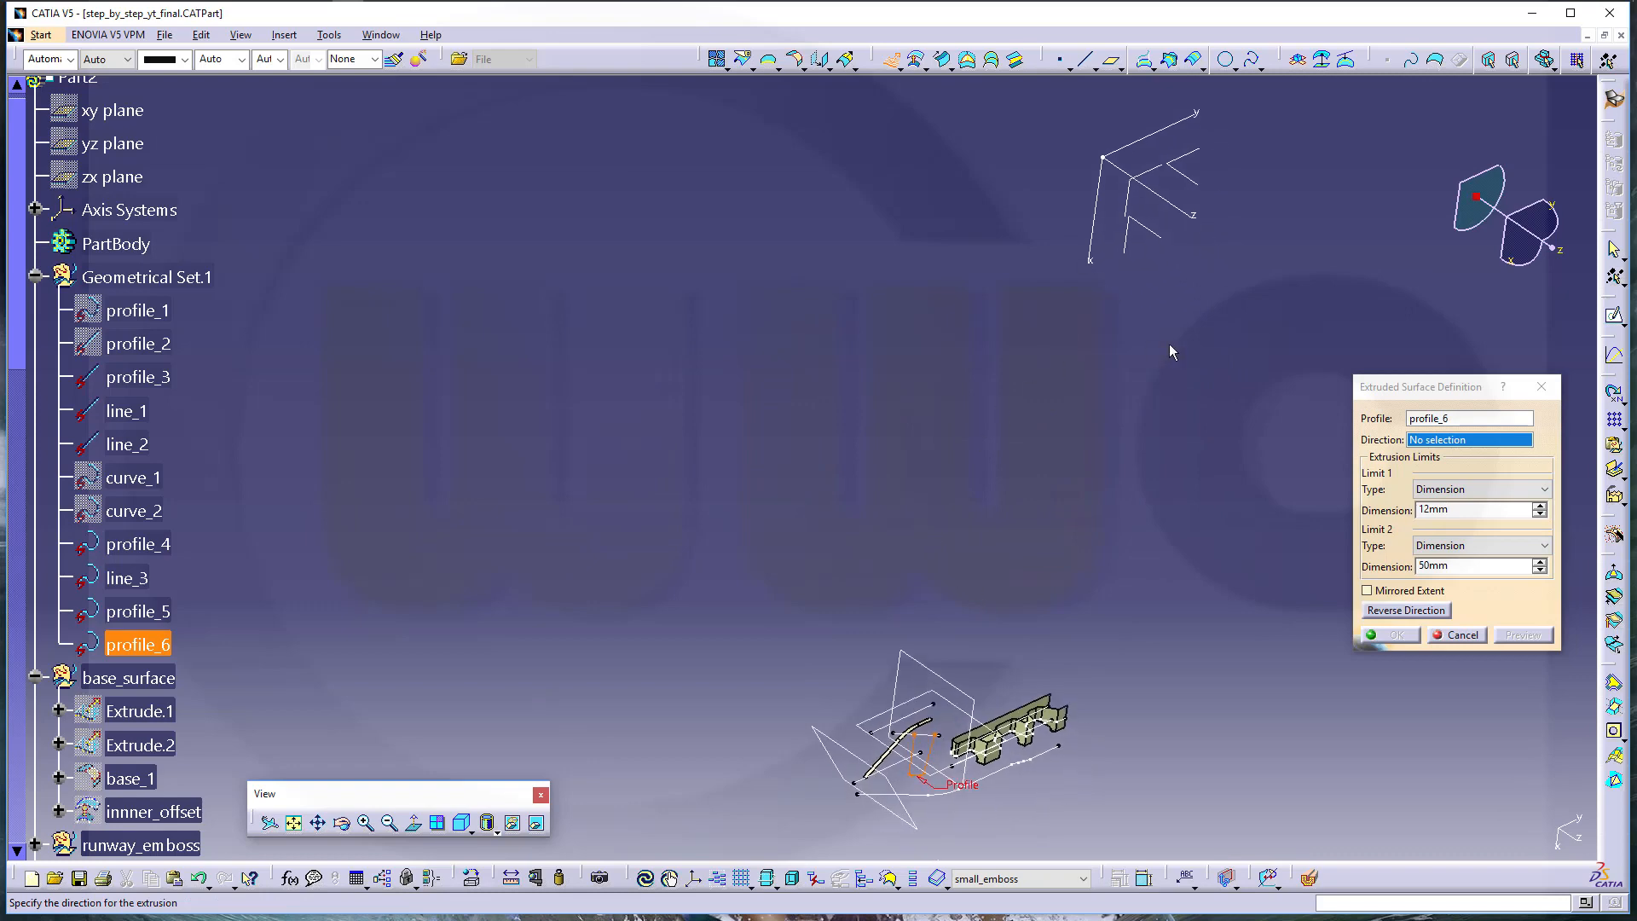
left_click(1166, 177)
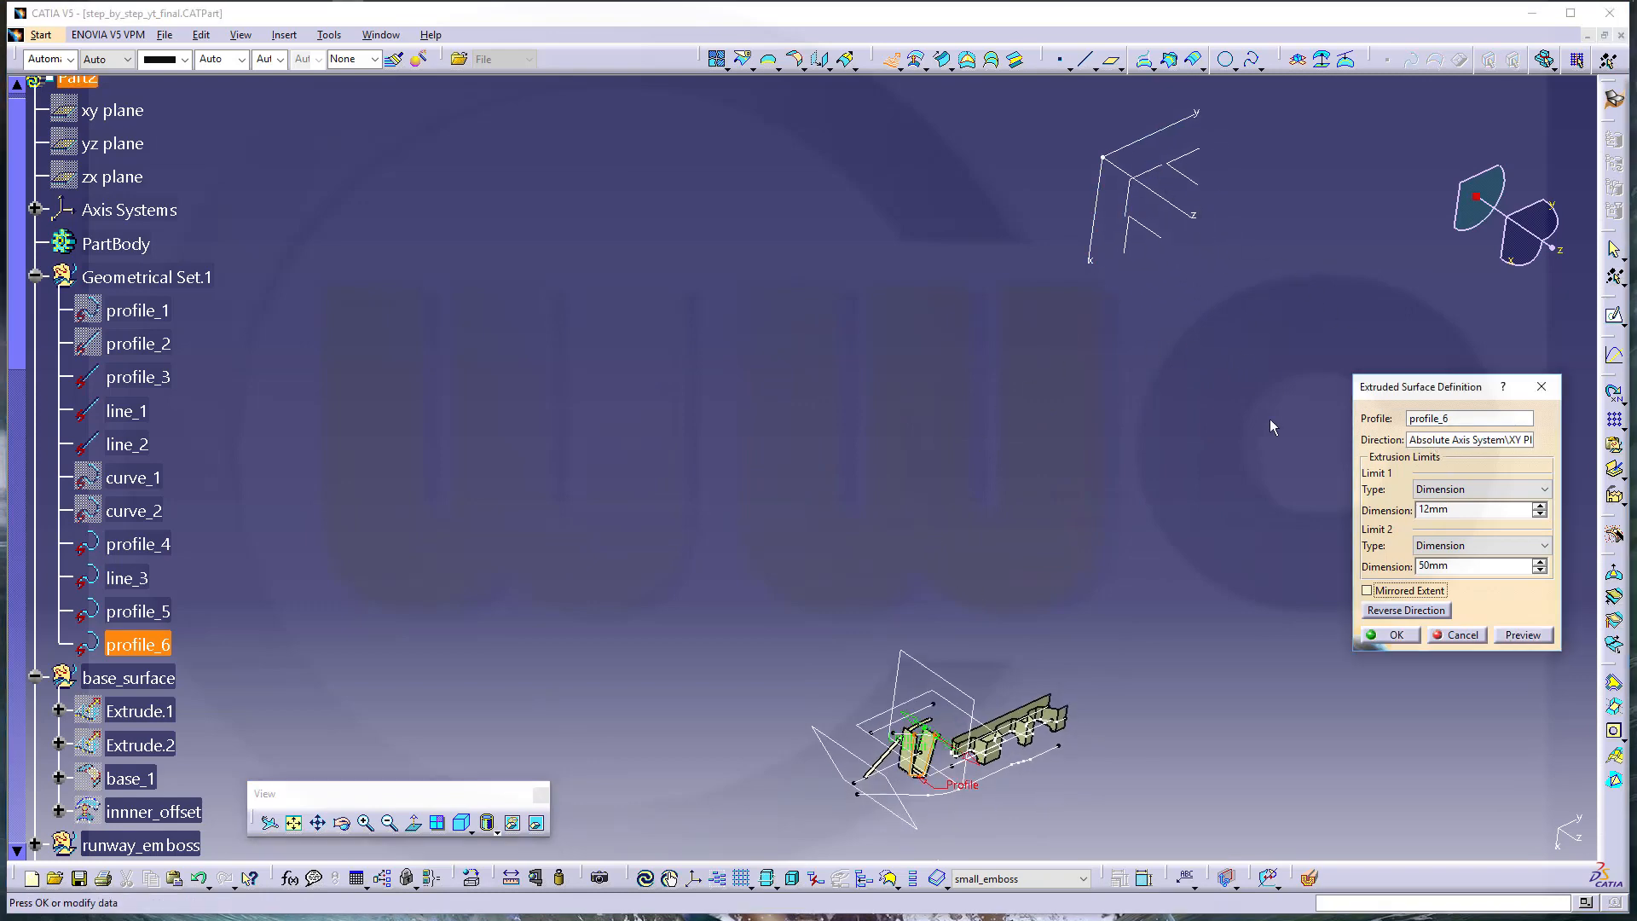
middle_click_drag(1088, 553, 821, 254)
middle_click_drag(1128, 573, 958, 407)
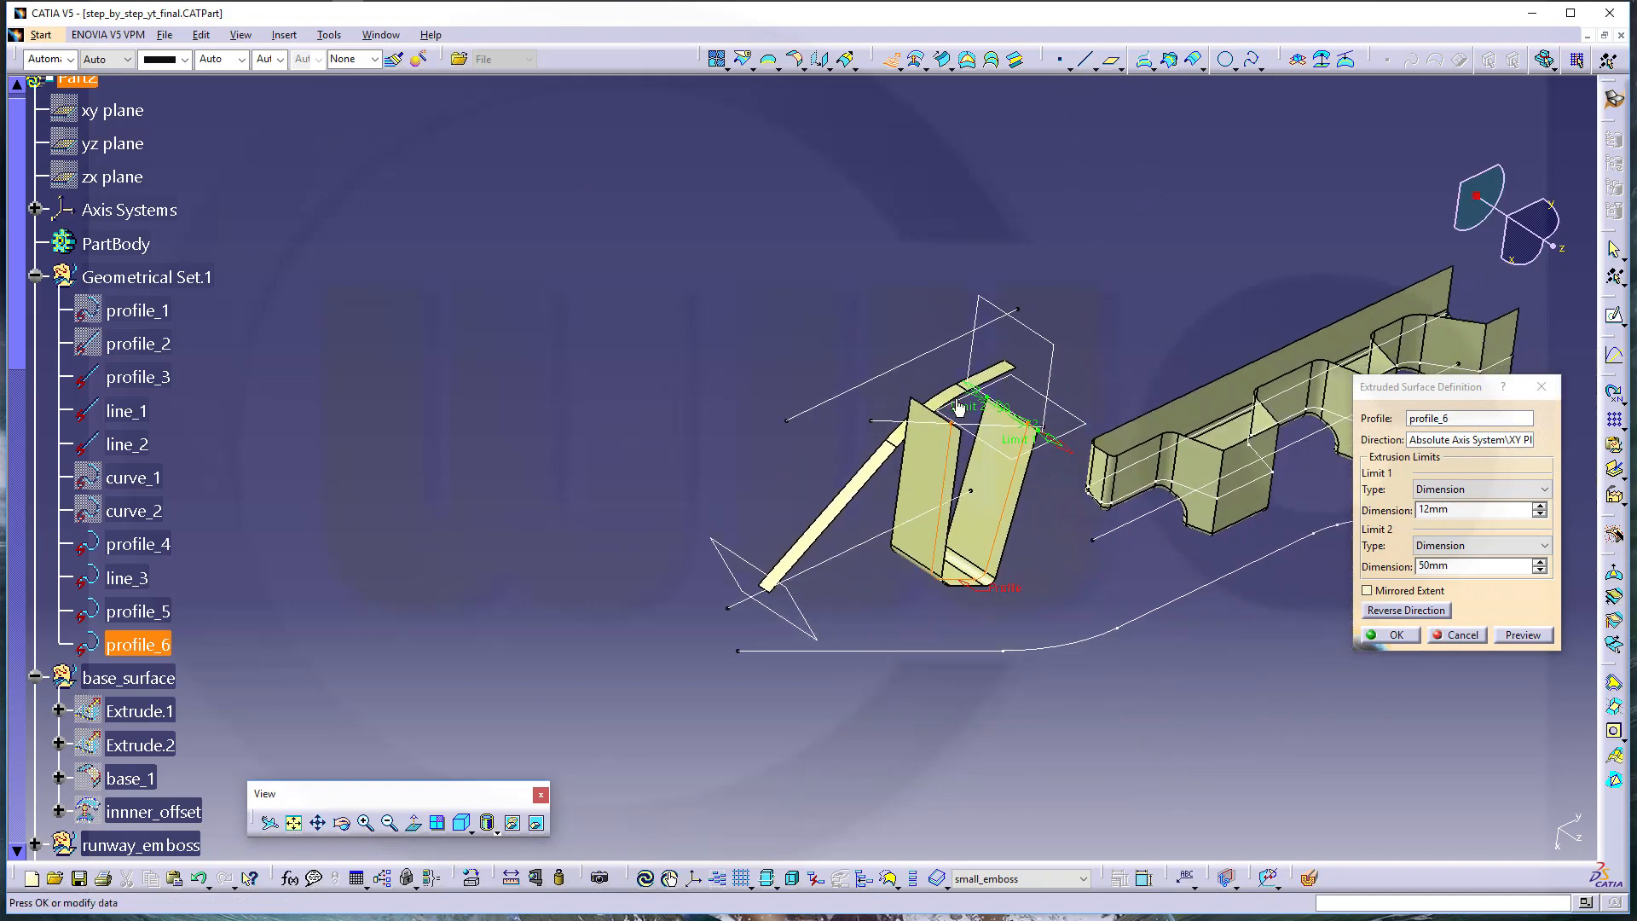
left_click(1428, 611)
left_click(1396, 635)
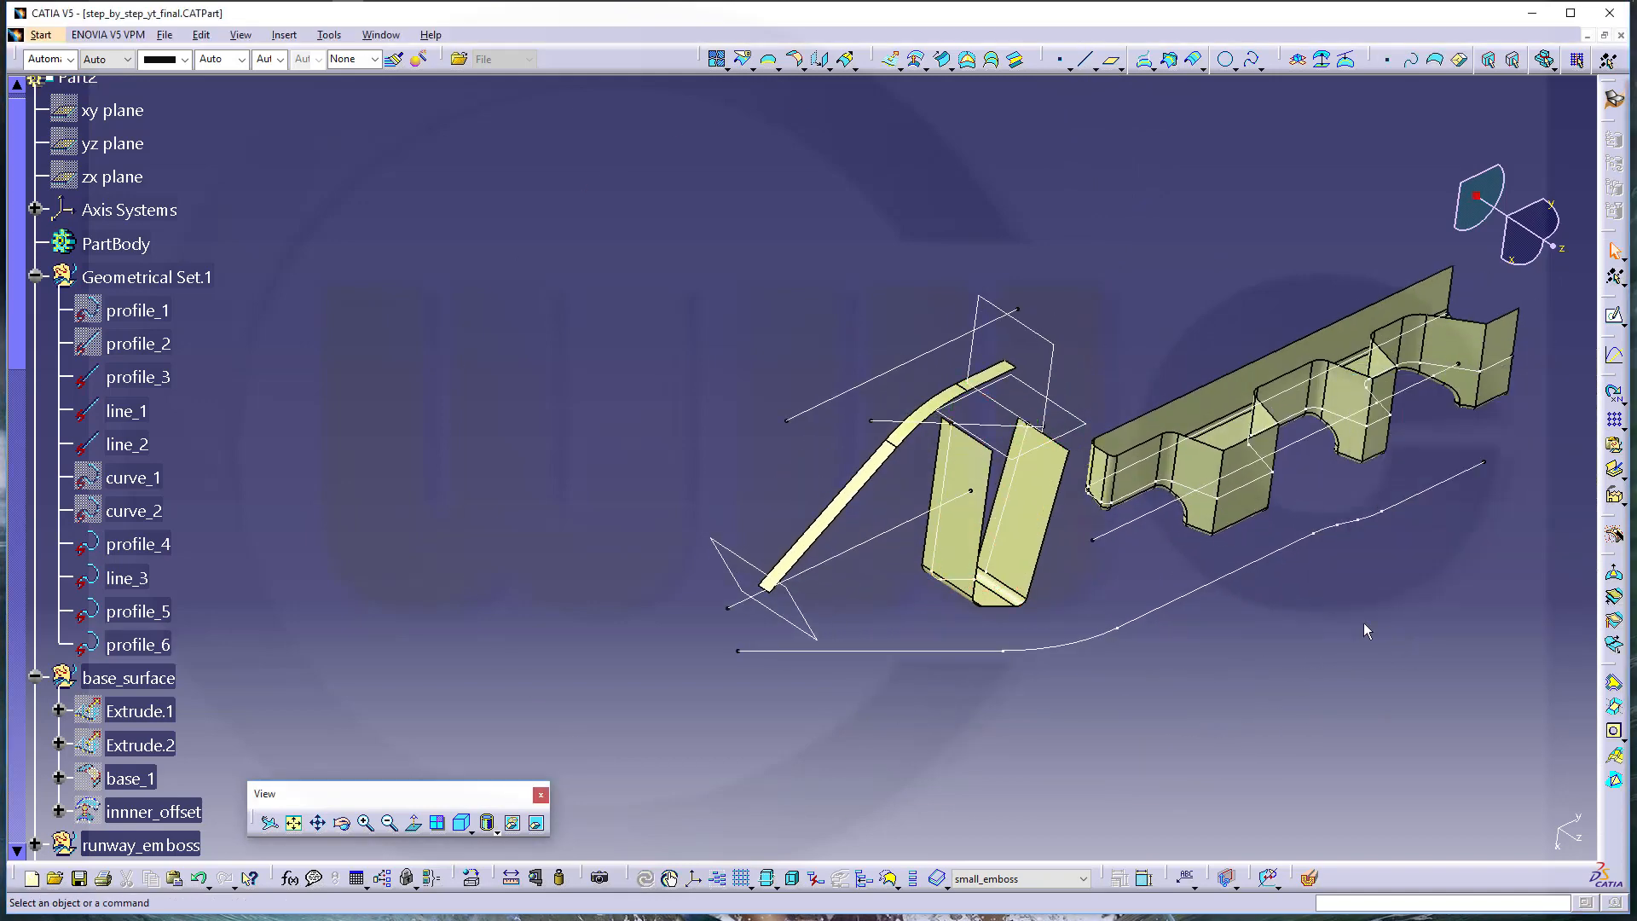
Create a Point-Point line closing the open end of Extrude.7 between the end vertices of its two side walls
middle_click_drag(1363, 623, 800, 478)
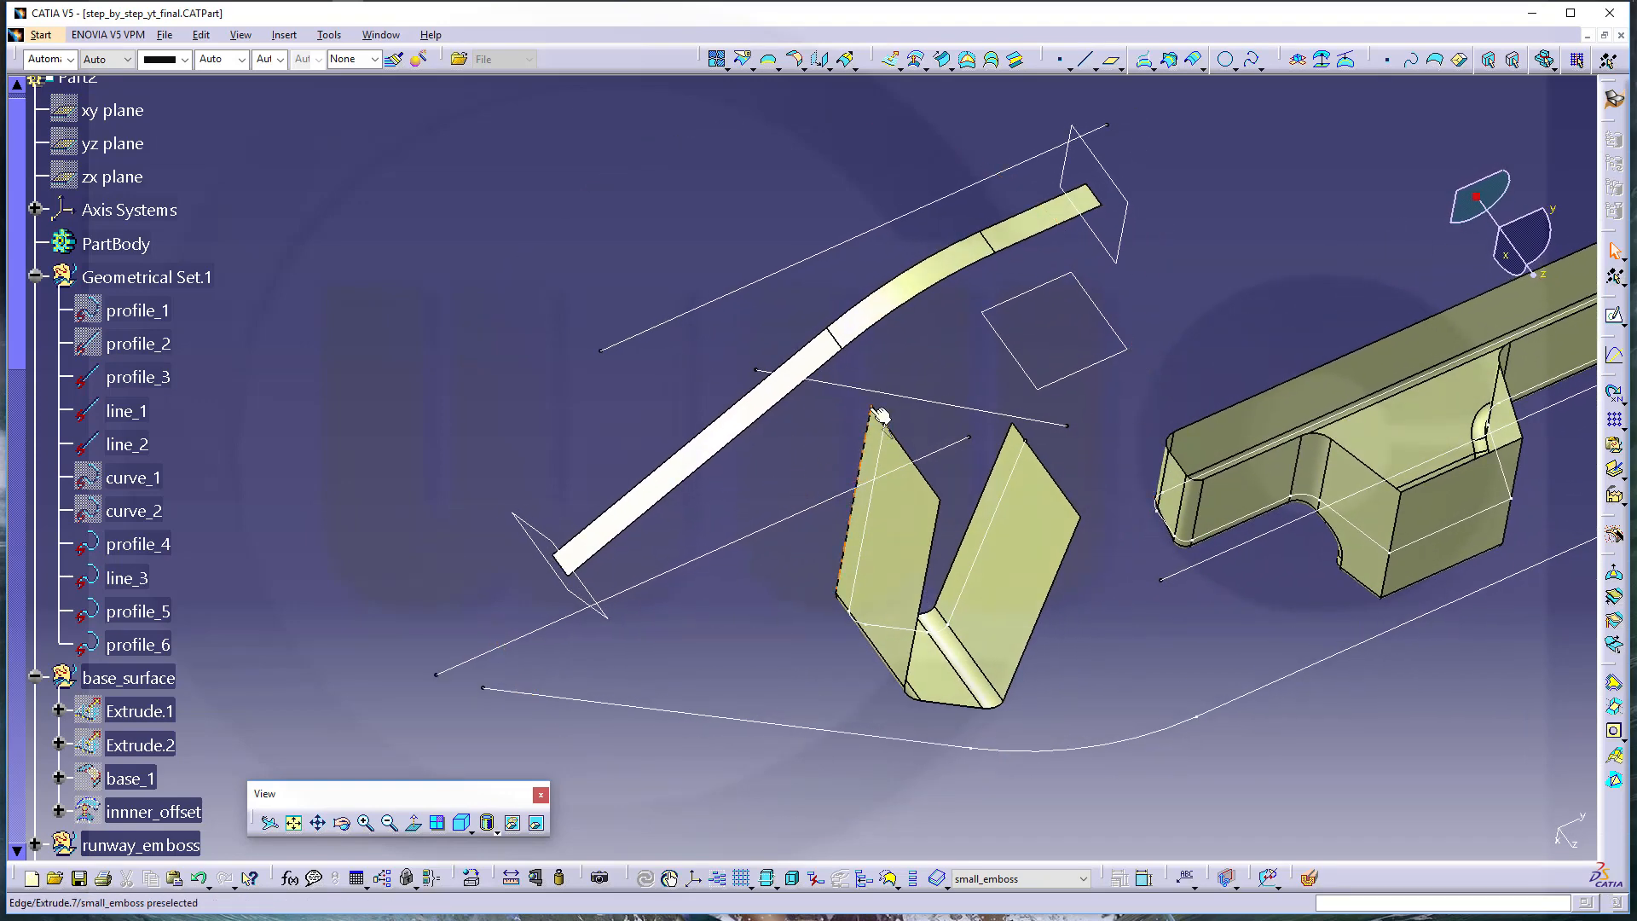
left_click(1084, 62)
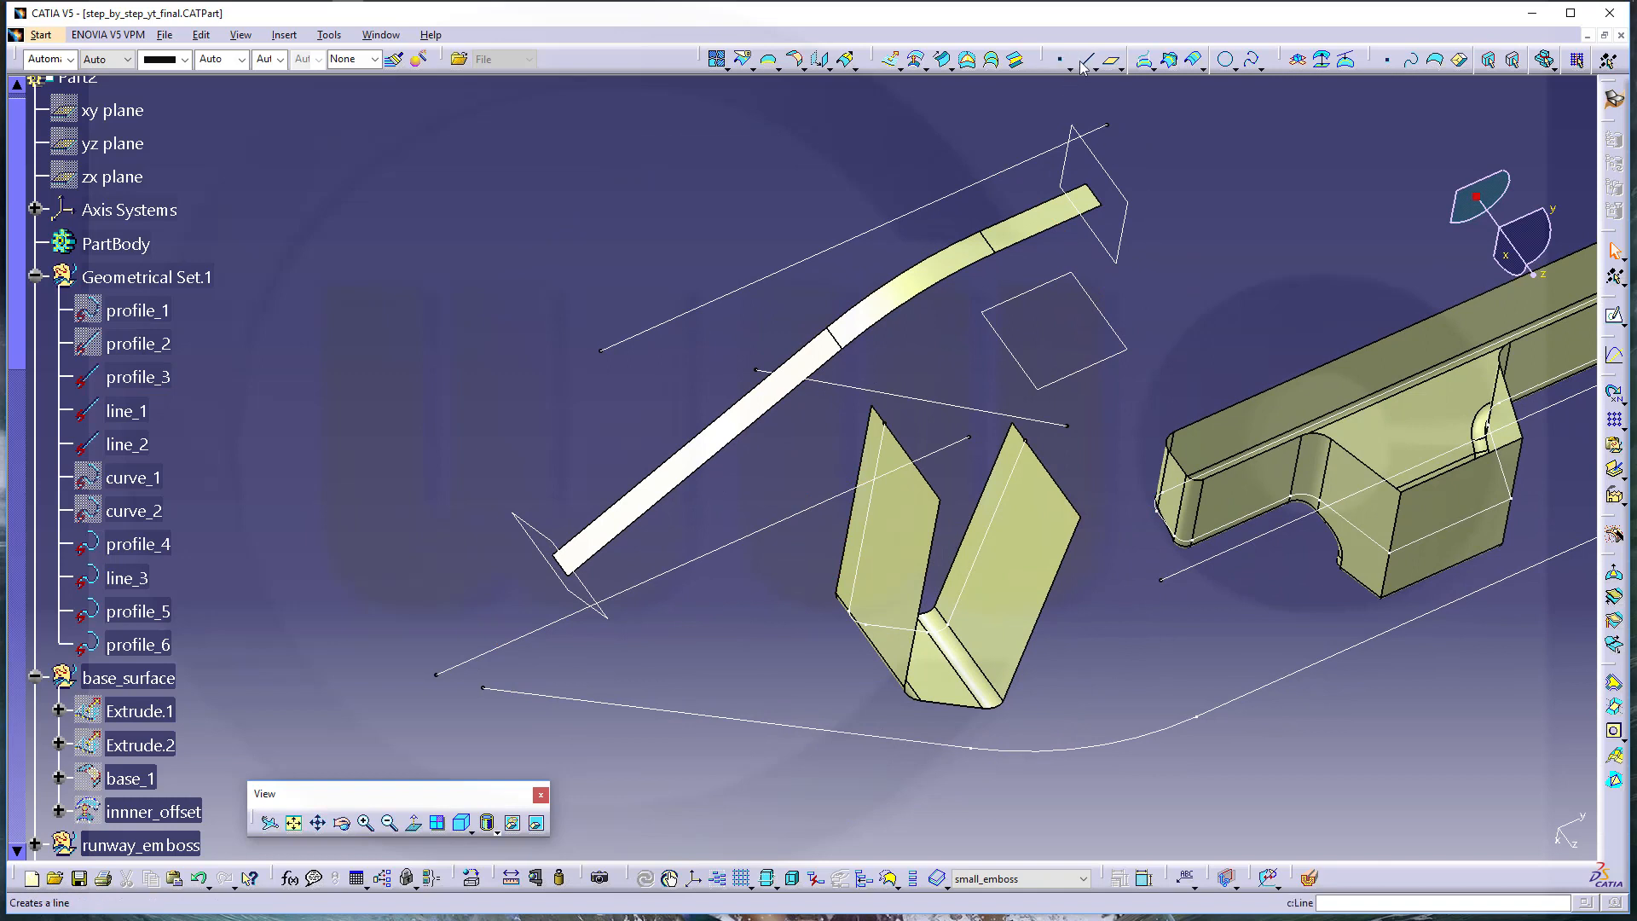
left_click(1088, 61)
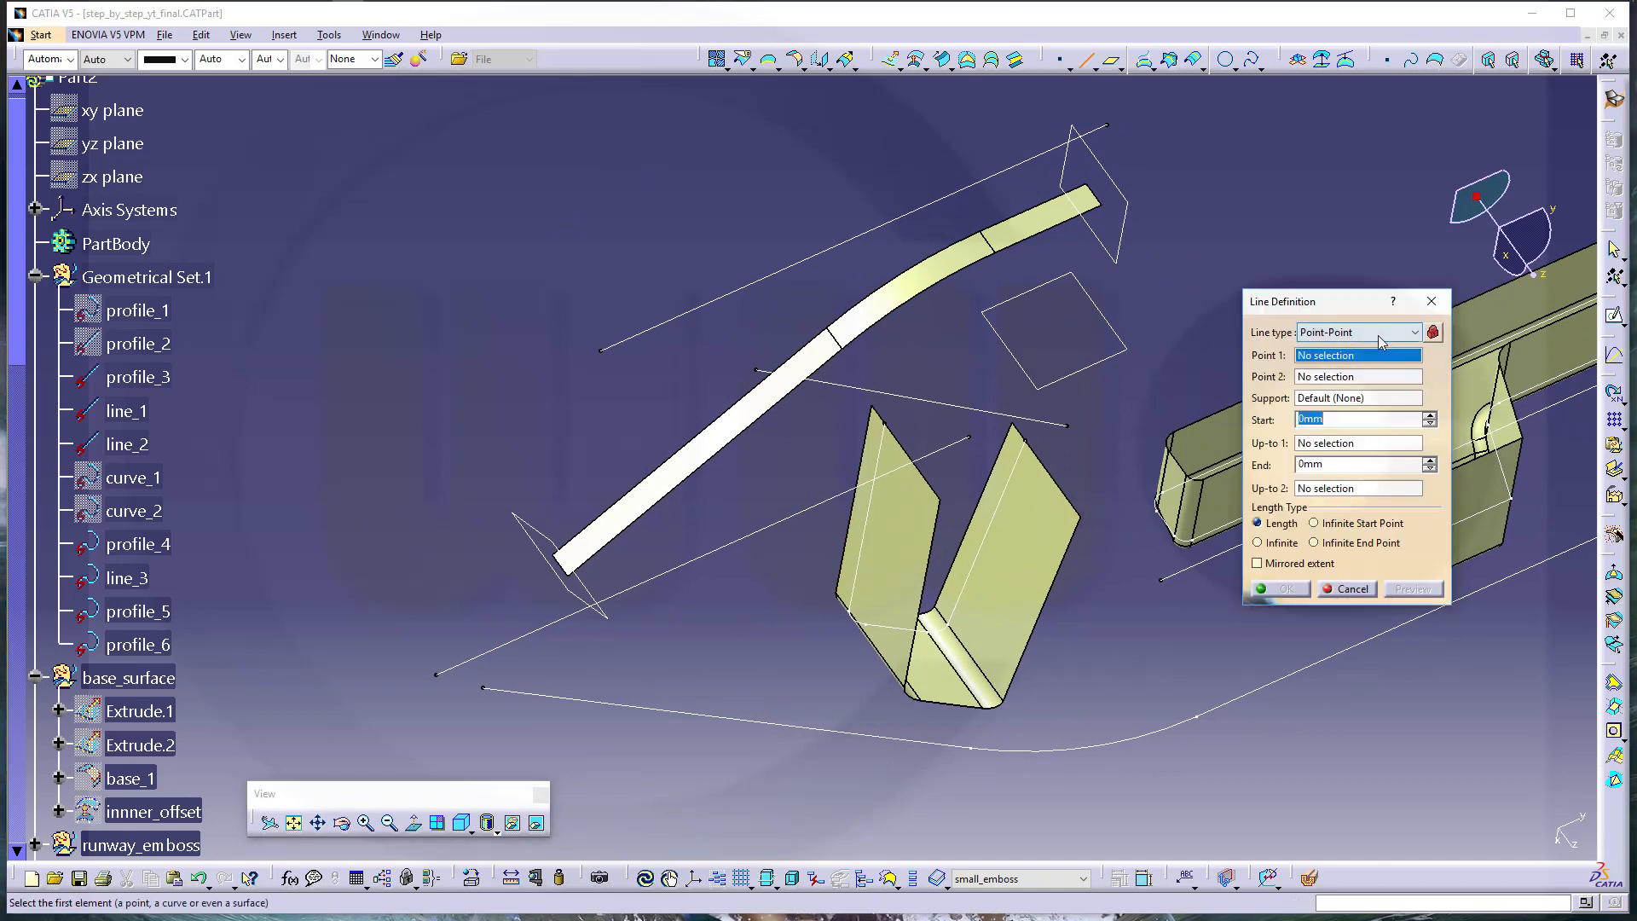
left_click(882, 412)
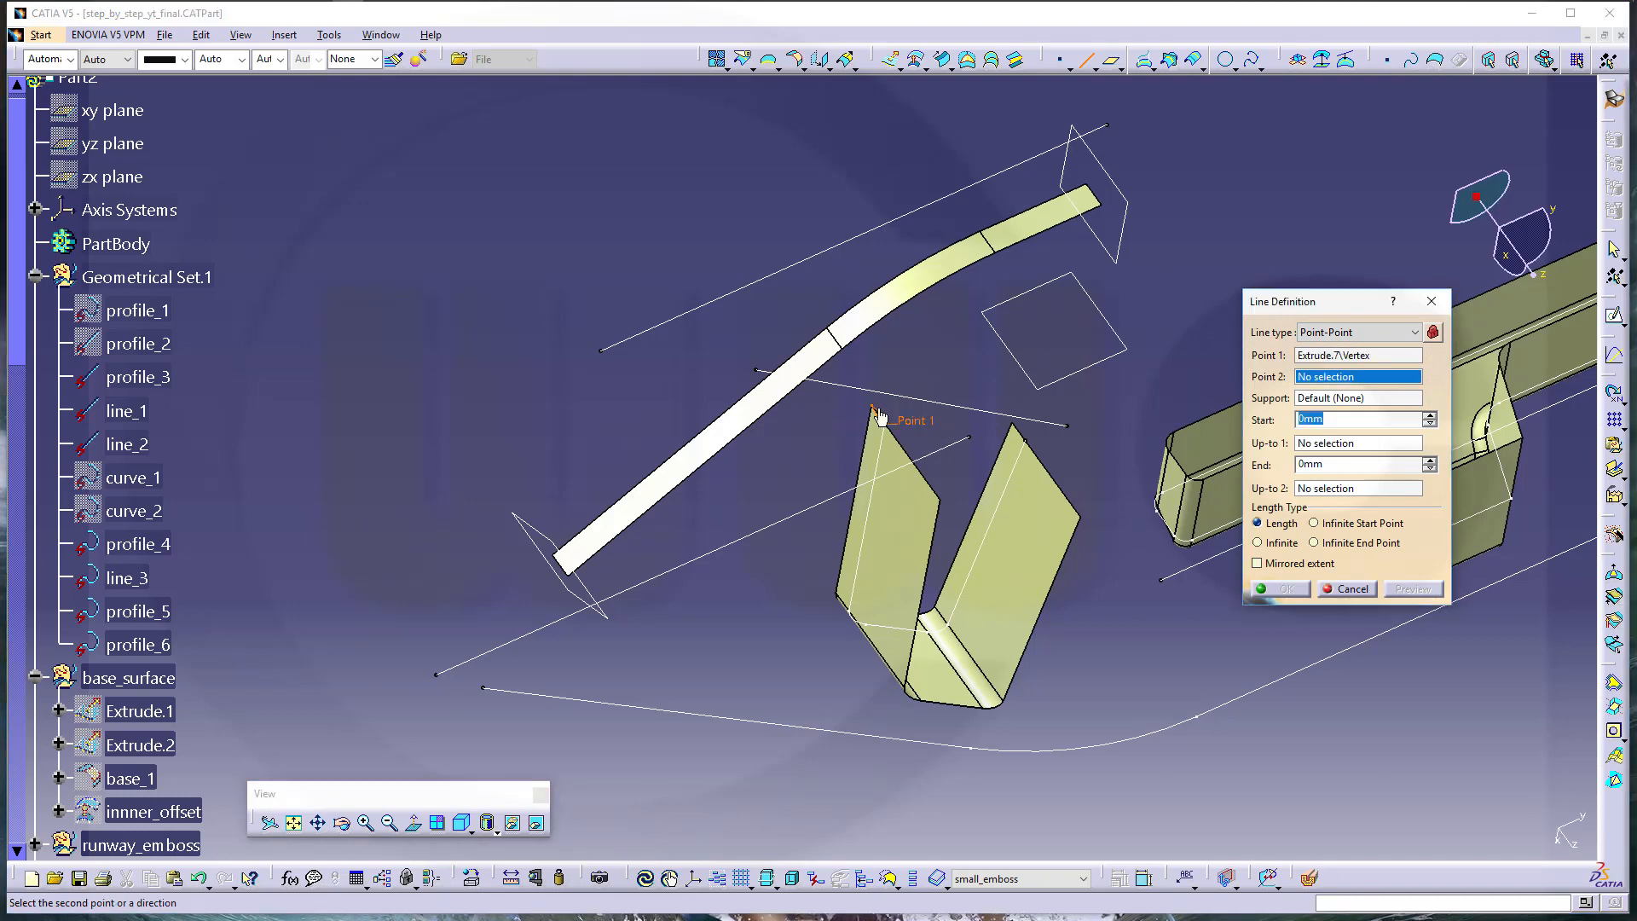
left_click(1023, 430)
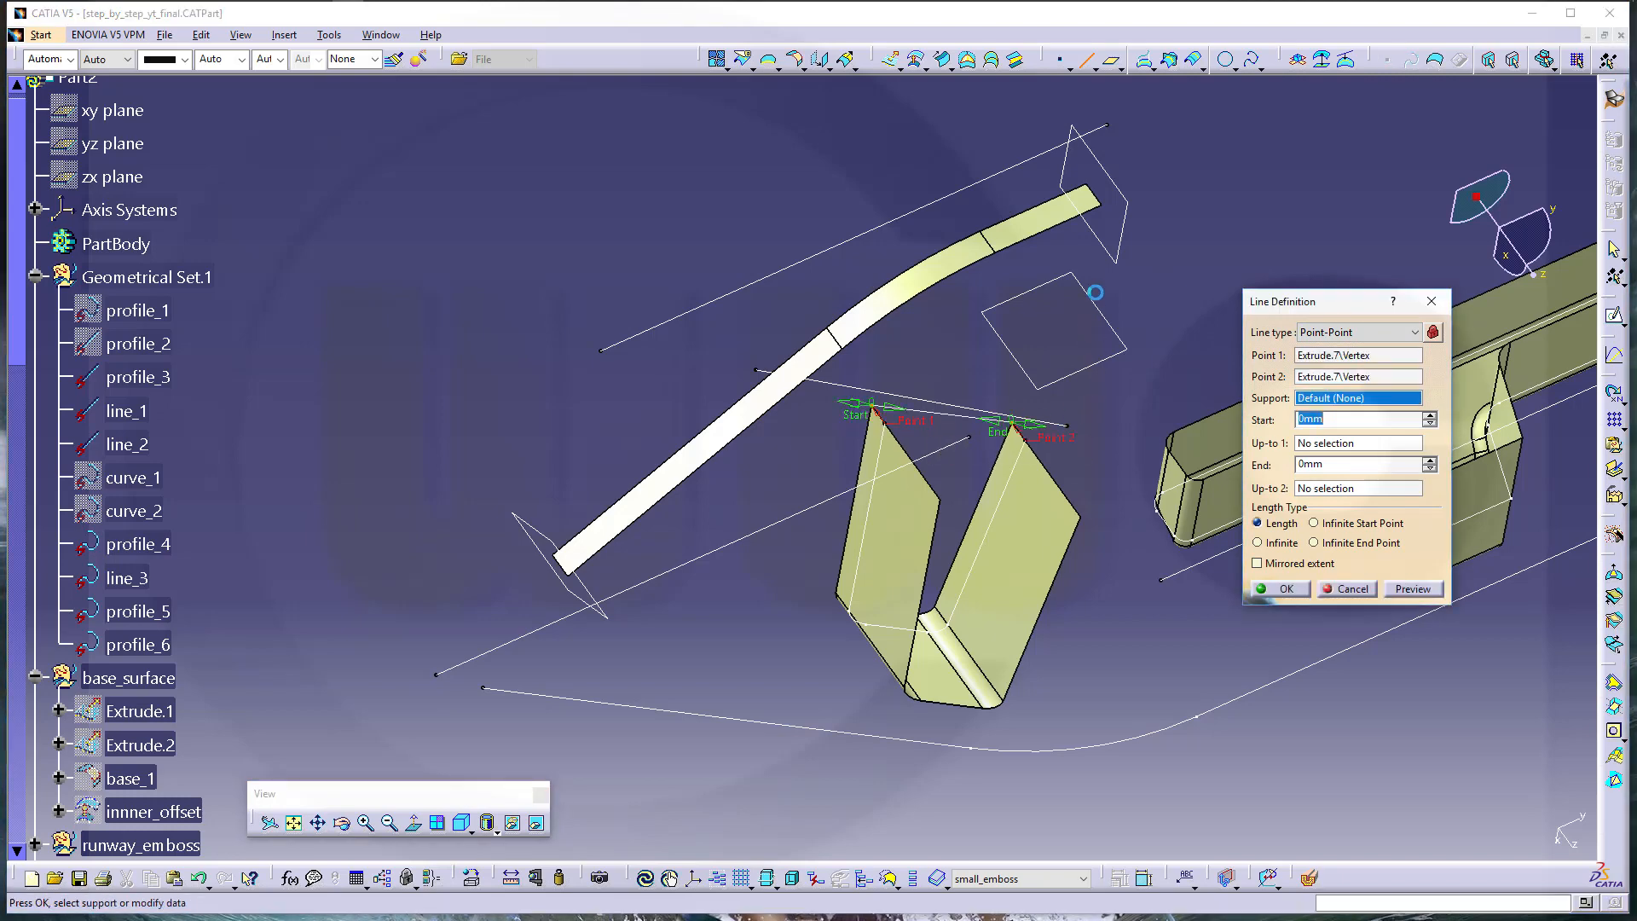
left_click(1300, 592)
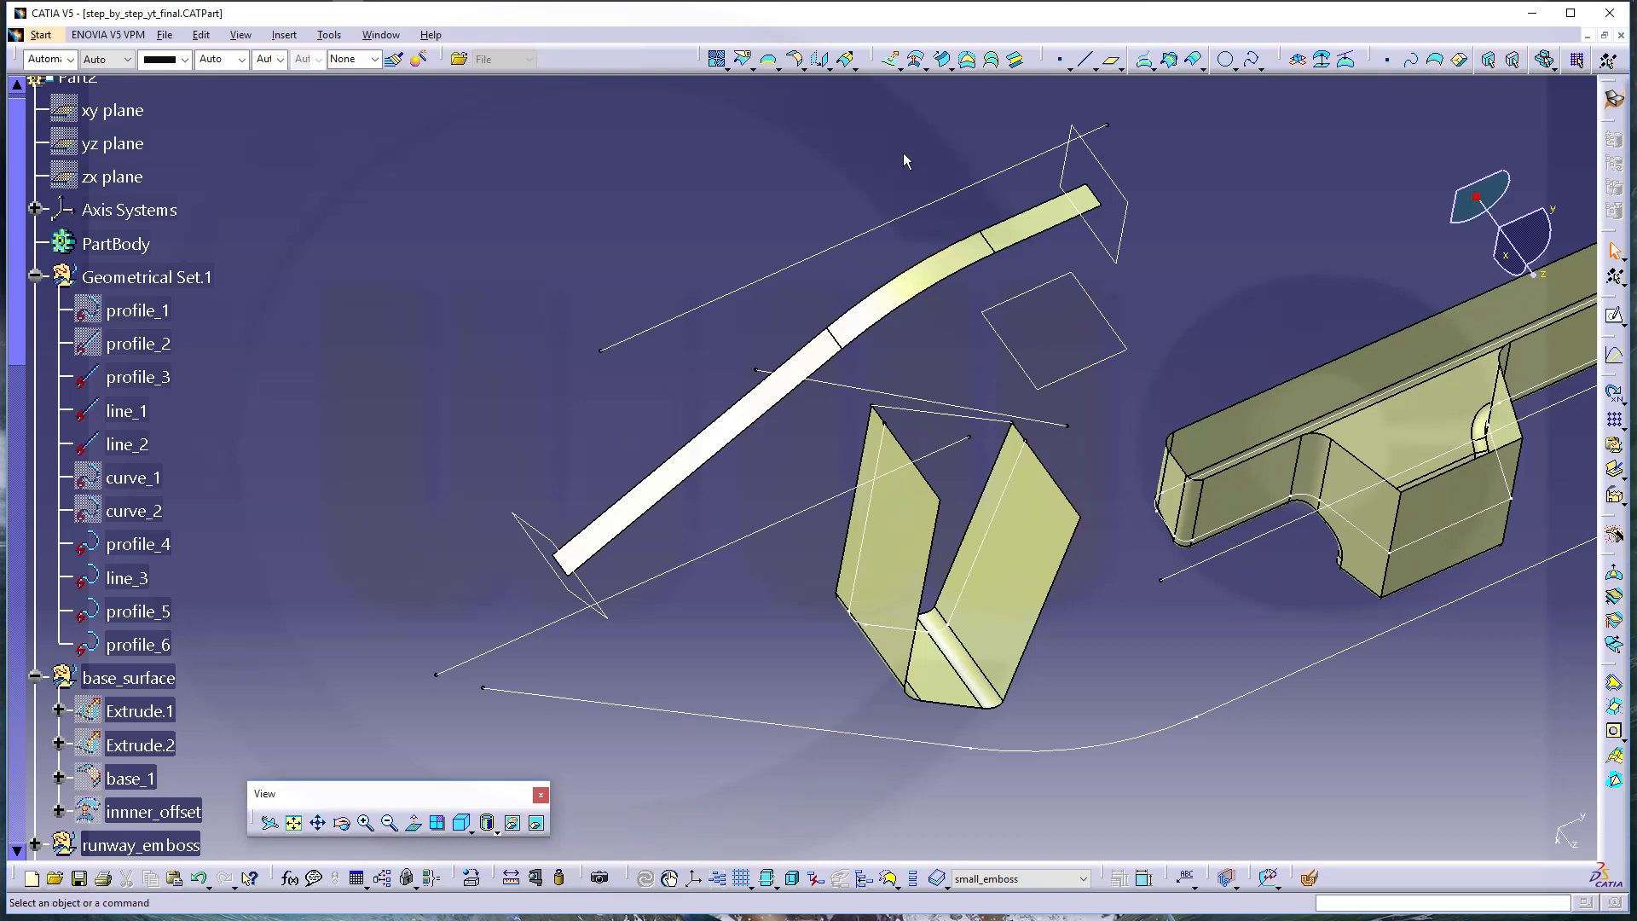
Create a Fill surface bounded by the closing line and the connected edges of Extrude.7 on that side
left_click(969, 62)
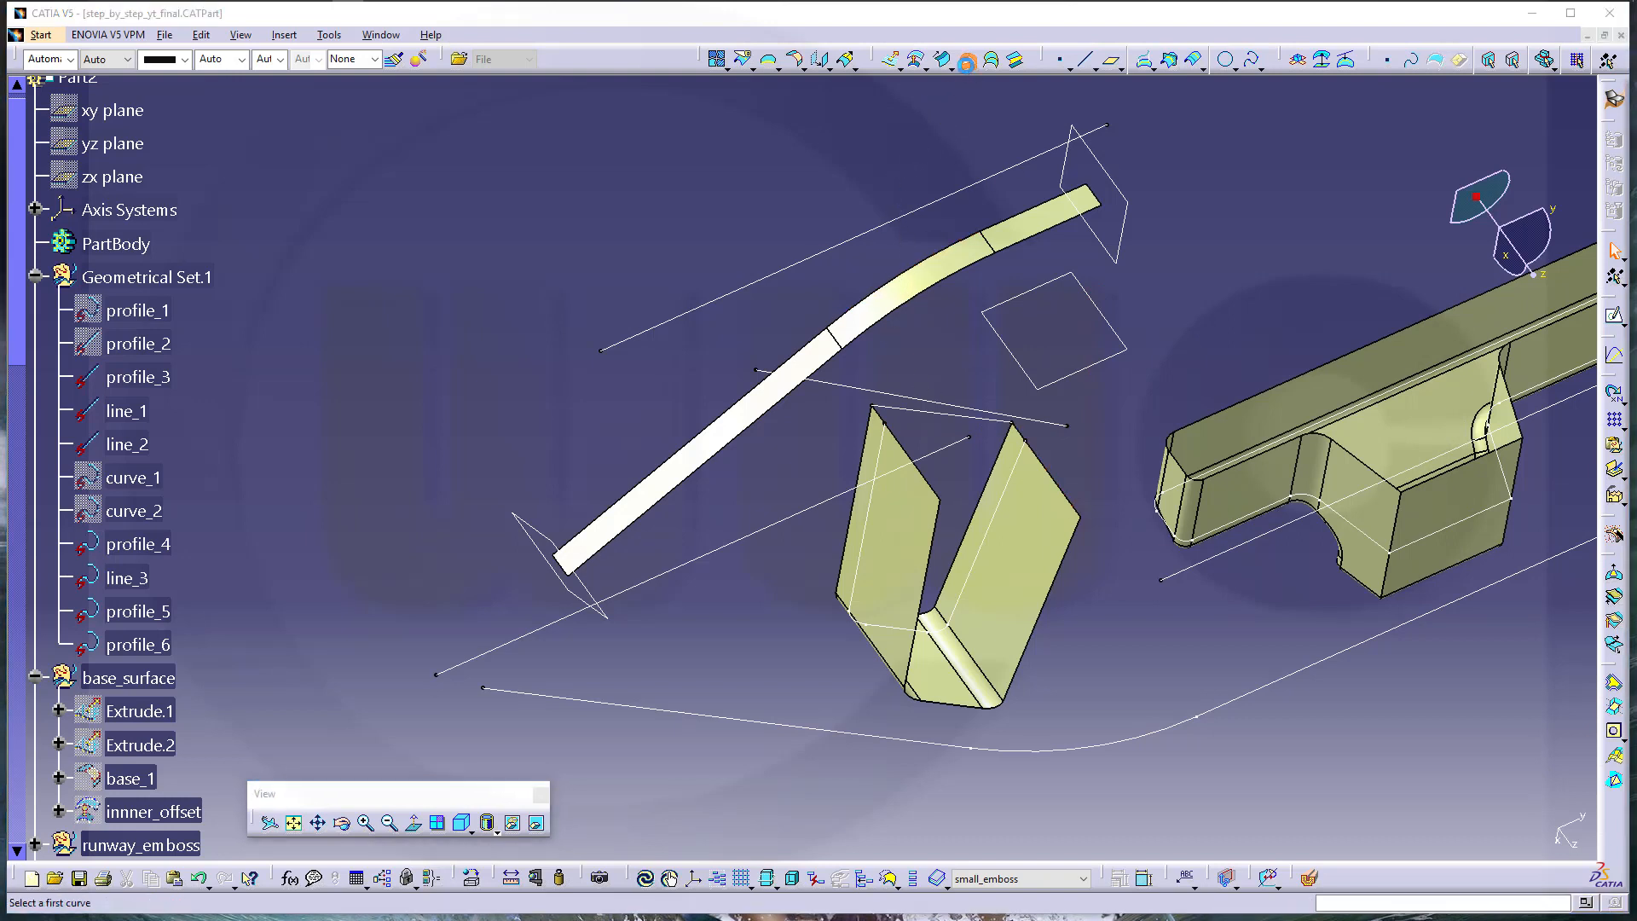
left_click(936, 416)
left_click(992, 478)
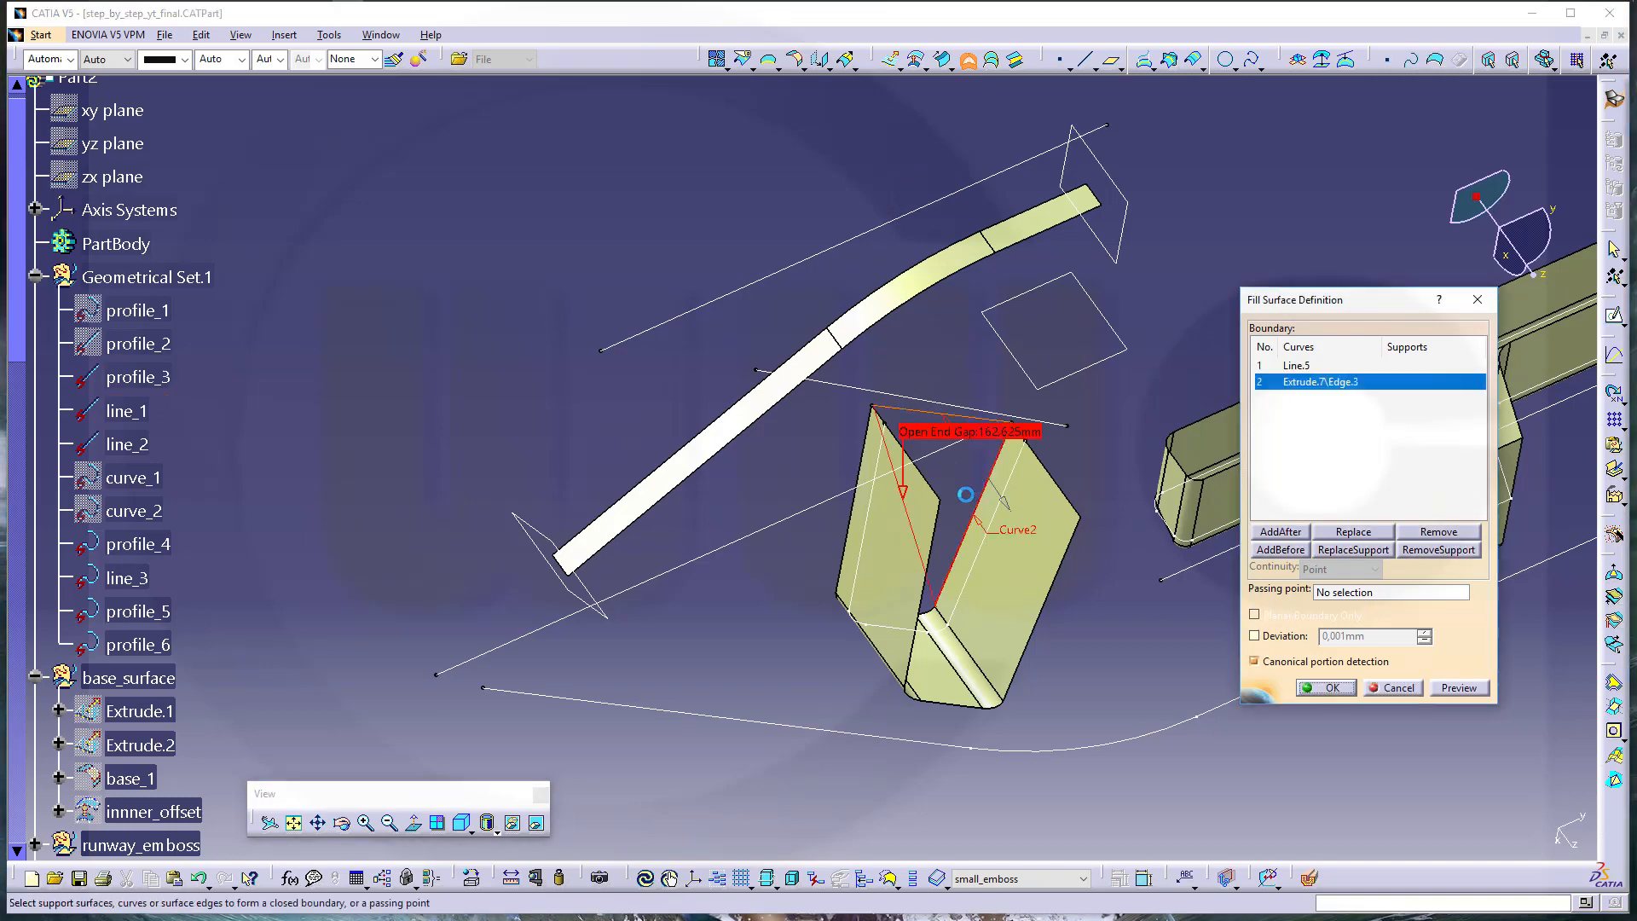
middle_click_drag(959, 460, 888, 585)
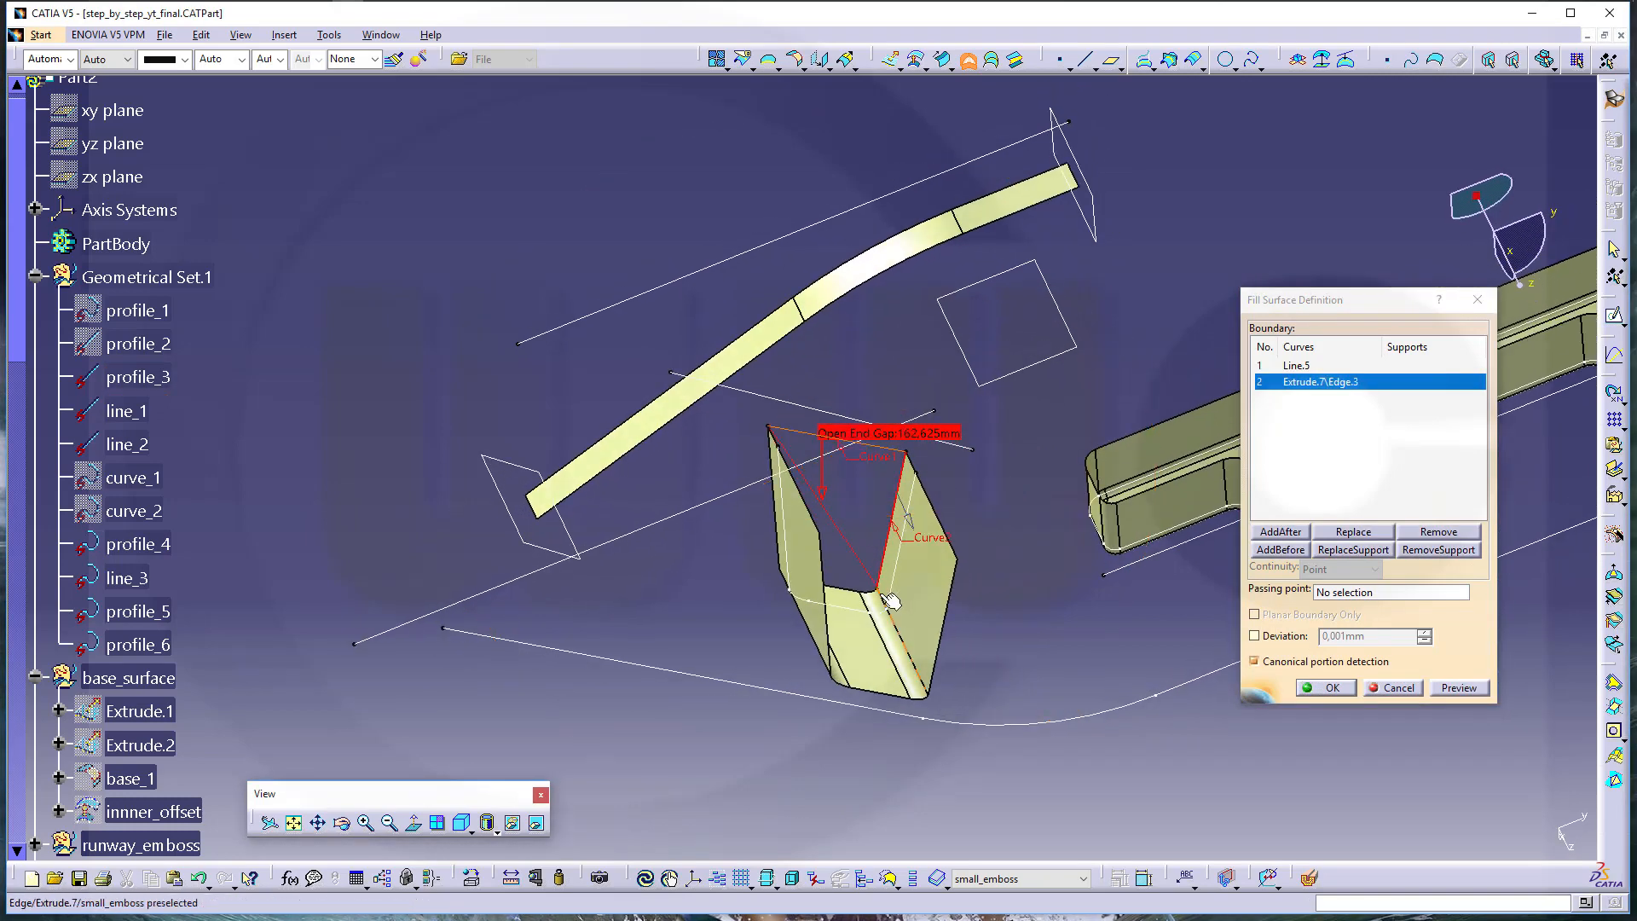
left_click(878, 599)
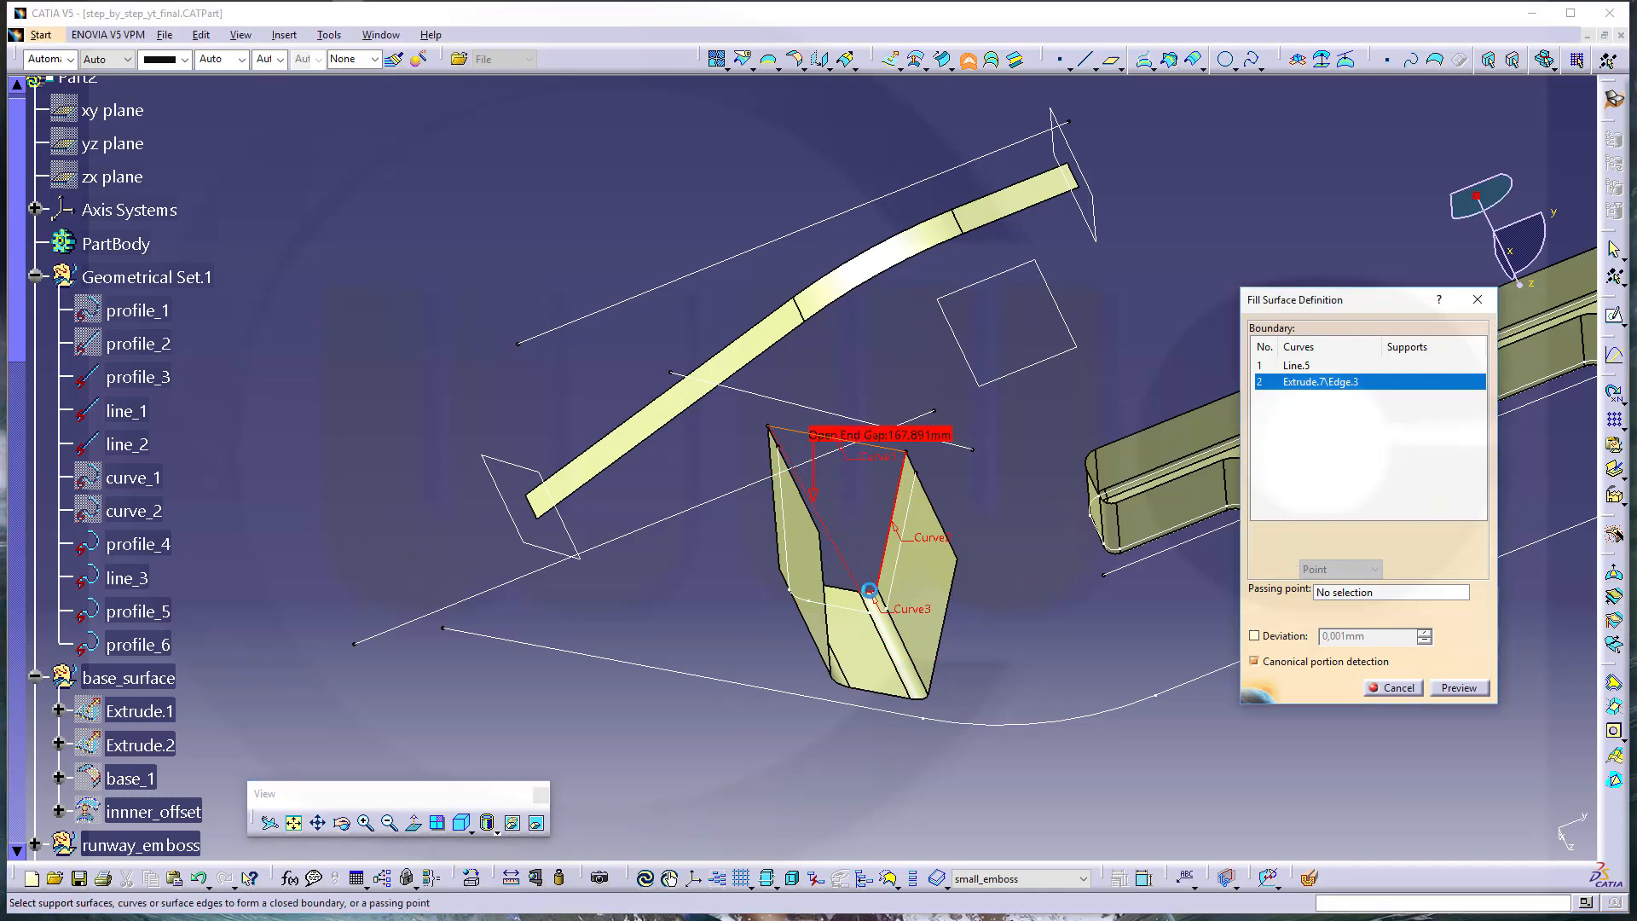
left_click(842, 595)
middle_click_drag(843, 594, 970, 691)
left_click(1057, 672)
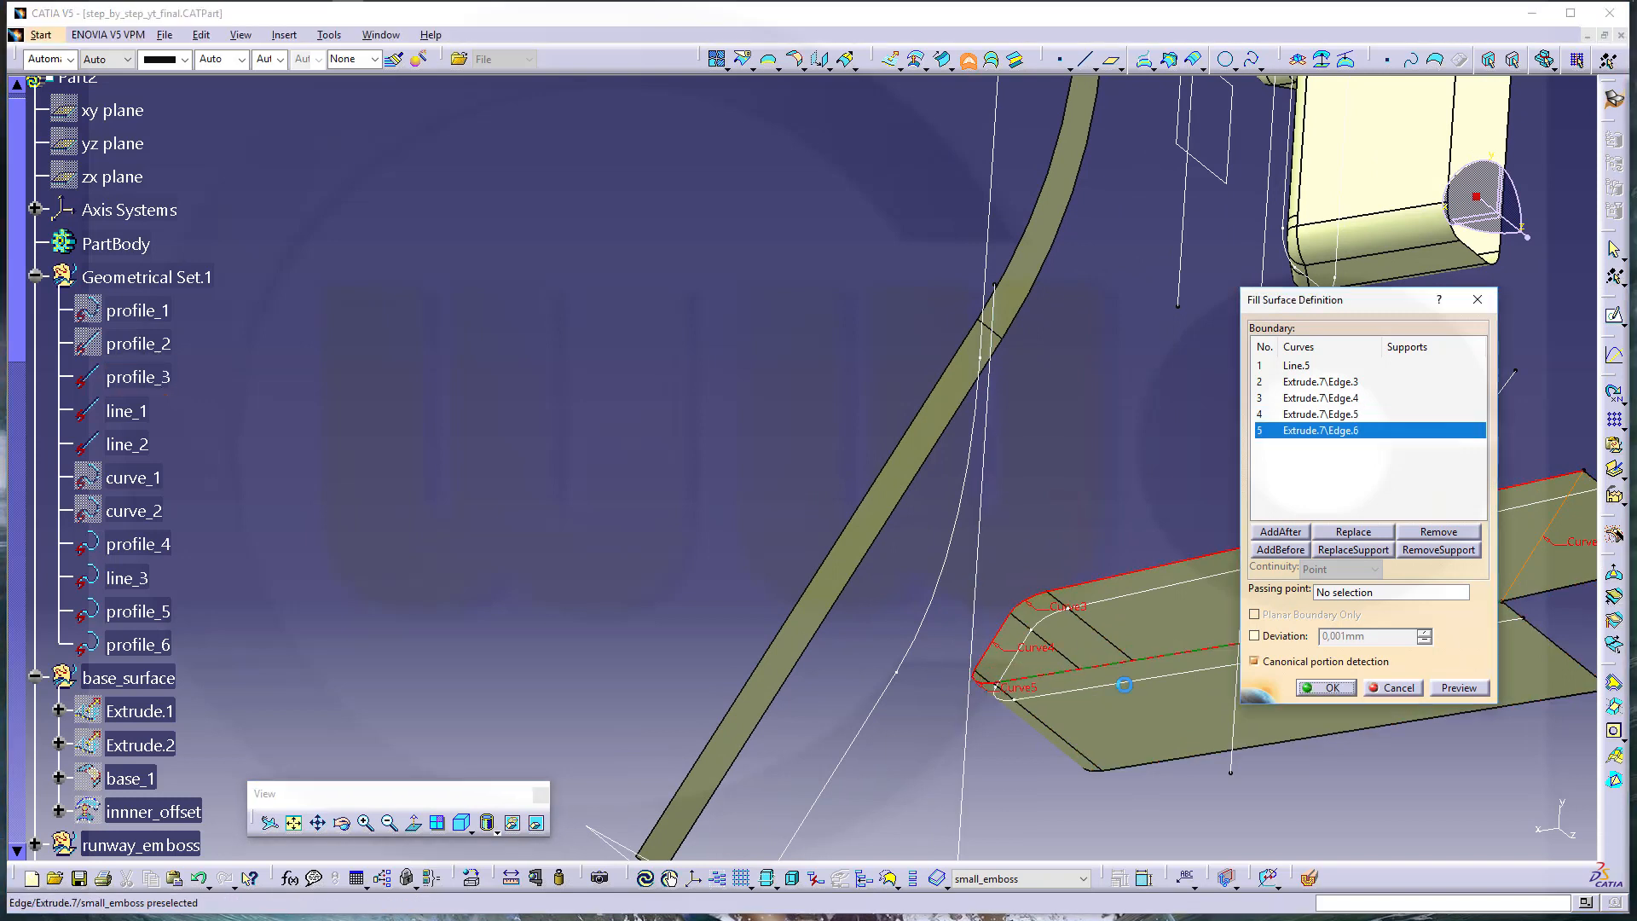
left_click(1196, 718)
middle_click_drag(1098, 655, 977, 586)
left_click(1332, 688)
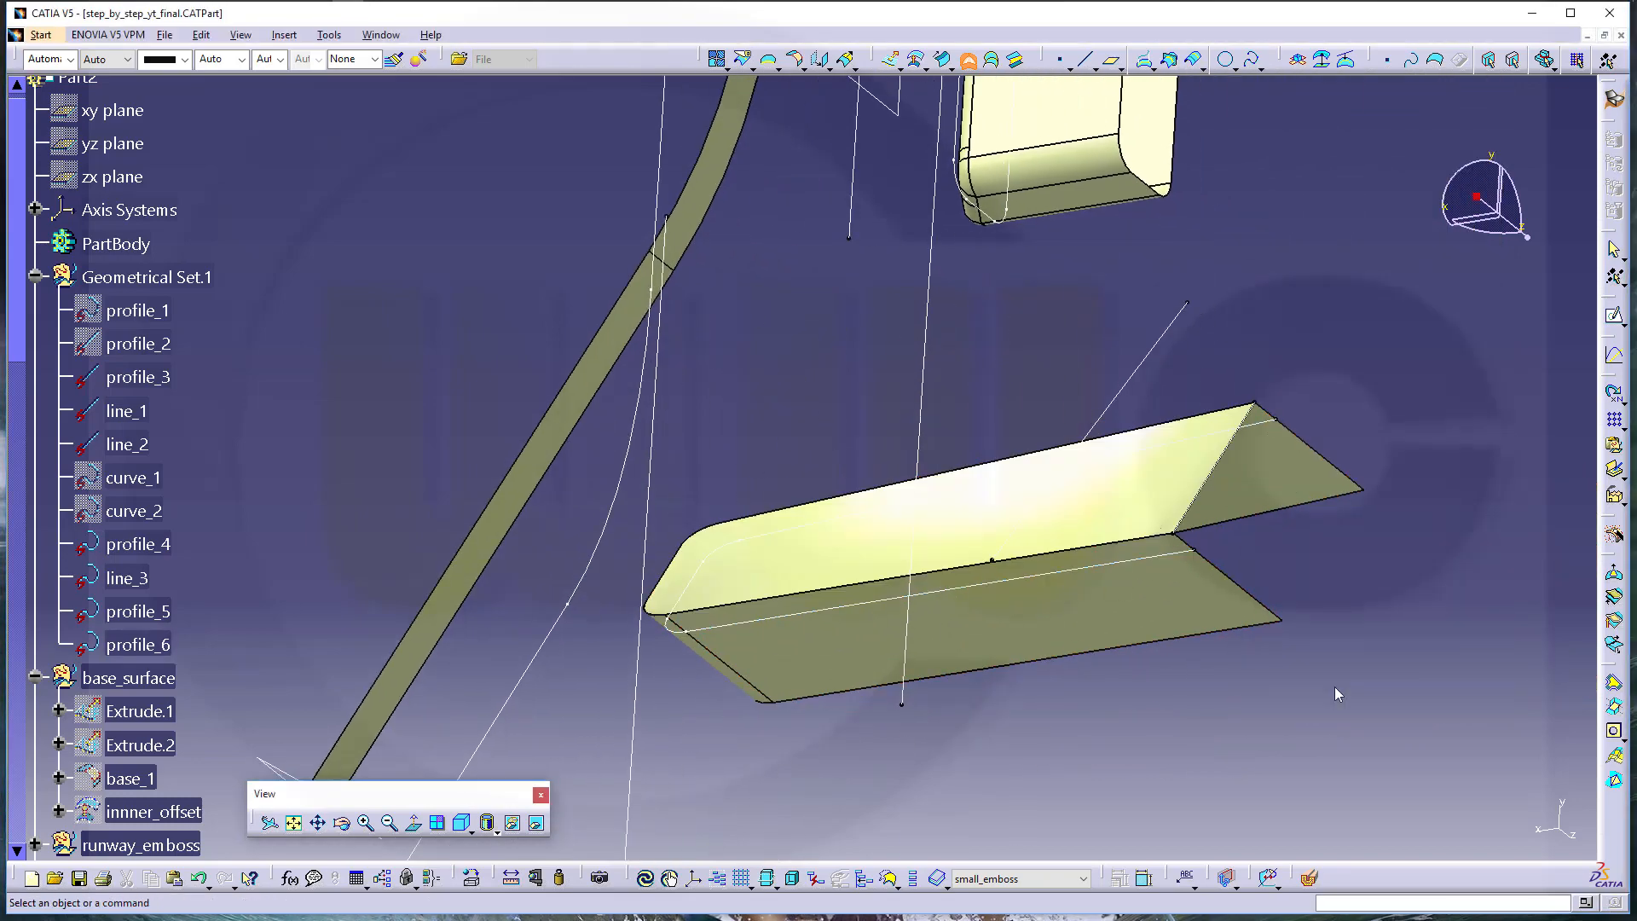
Try a 5 mm BiTangent Fillet between Fill.1 and Extrude.7, trimming both supports
middle_click_drag(1006, 529, 759, 570)
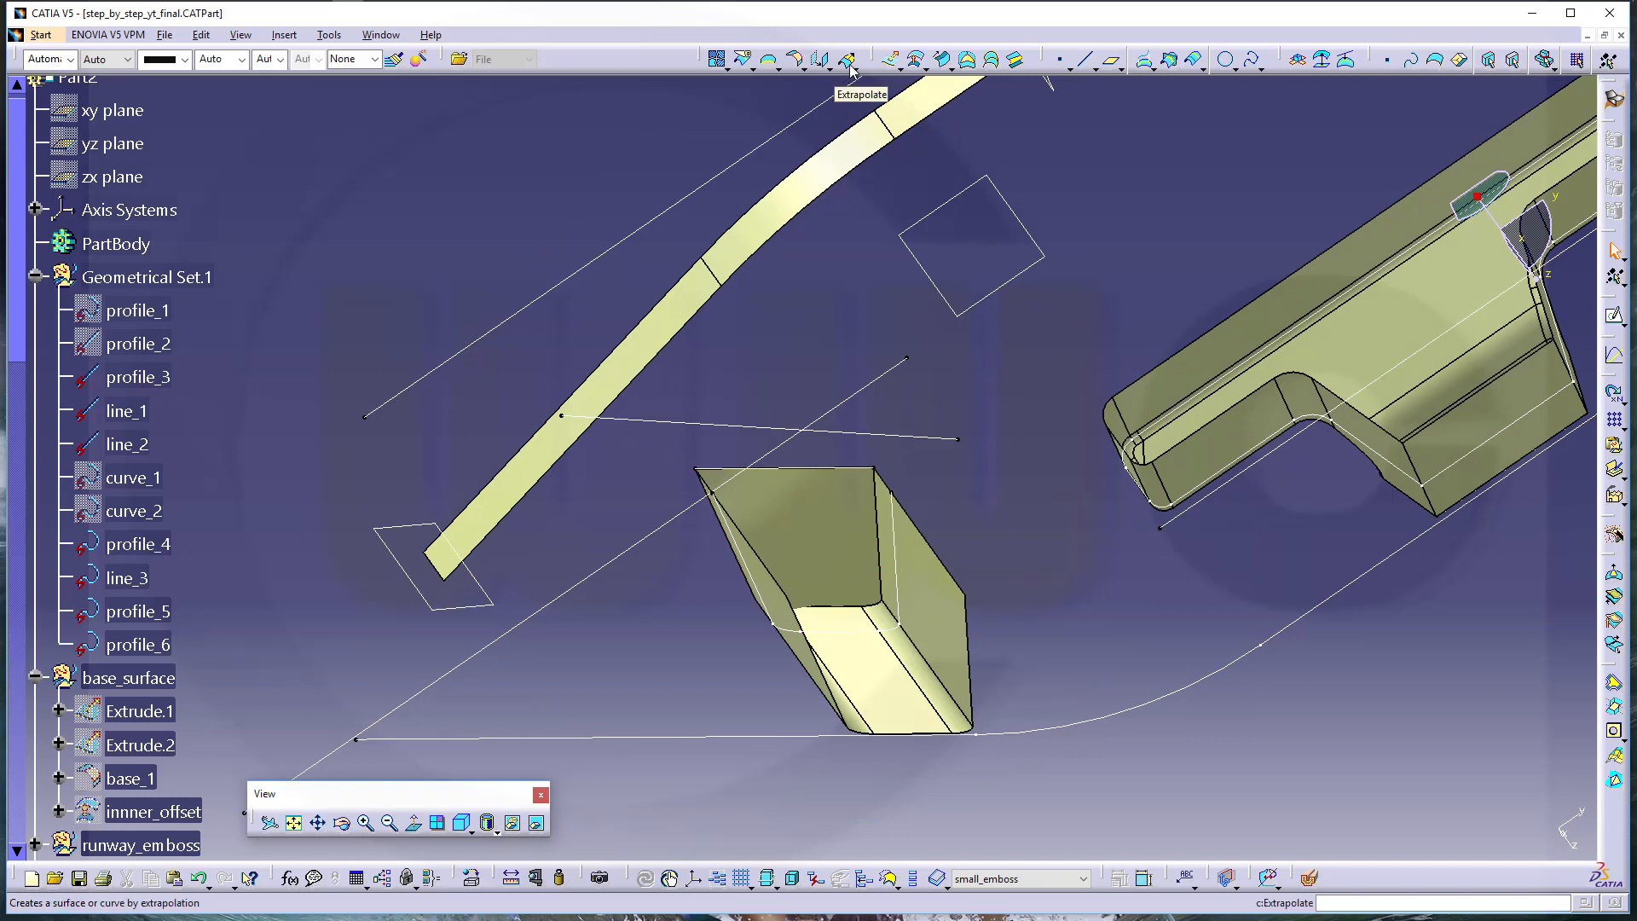
left_click(795, 66)
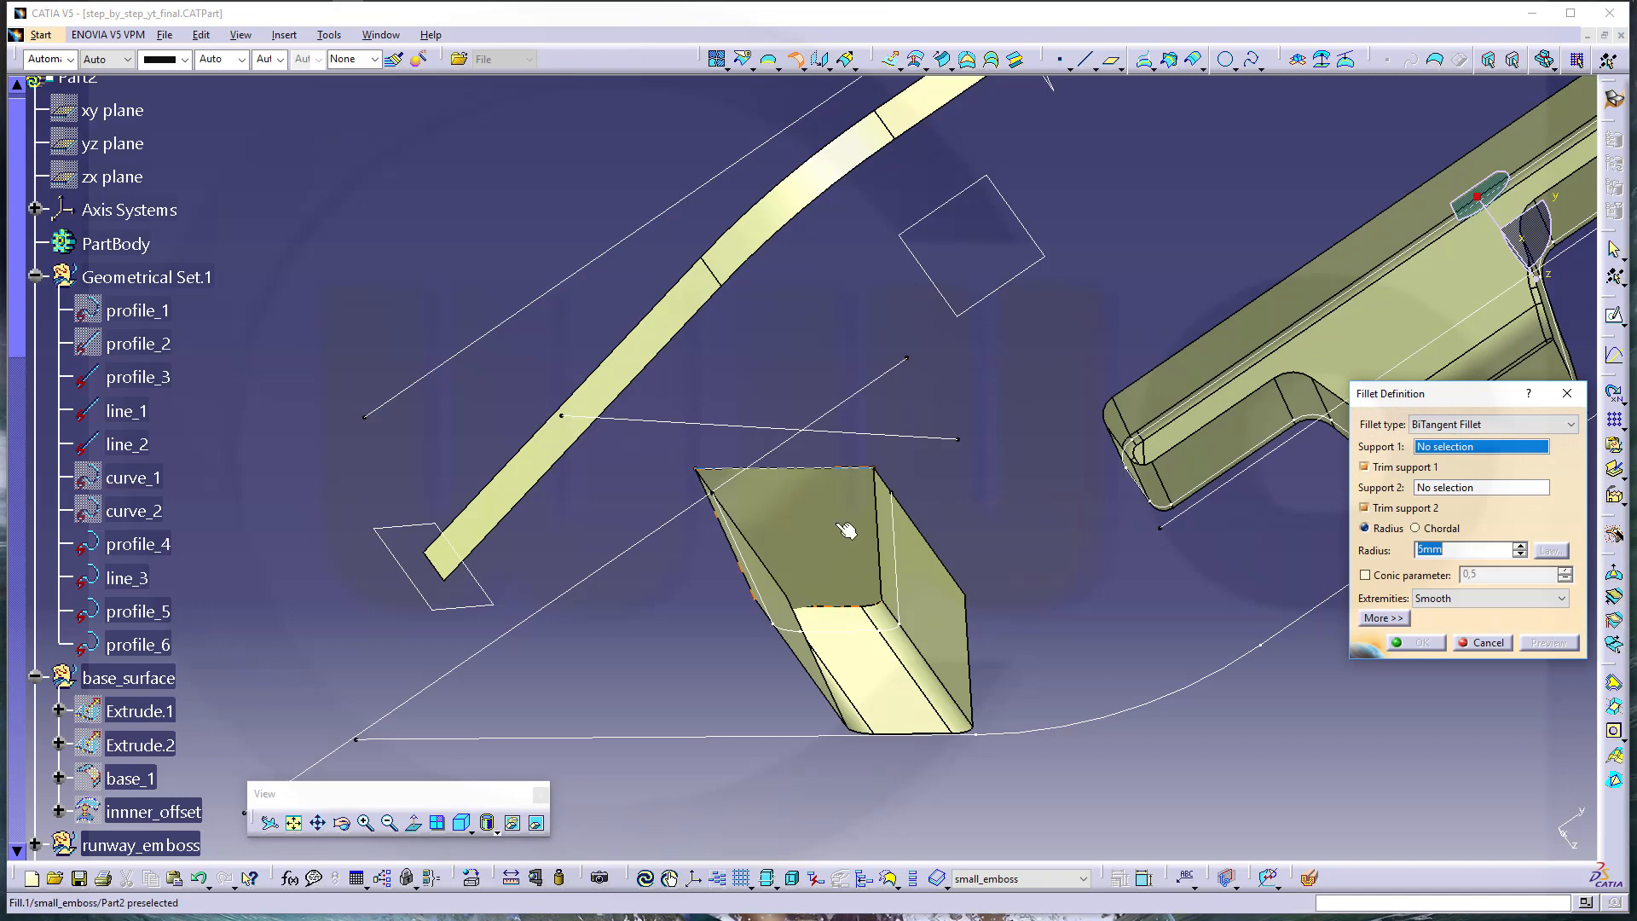
left_click(847, 530)
middle_click_drag(629, 597, 843, 646)
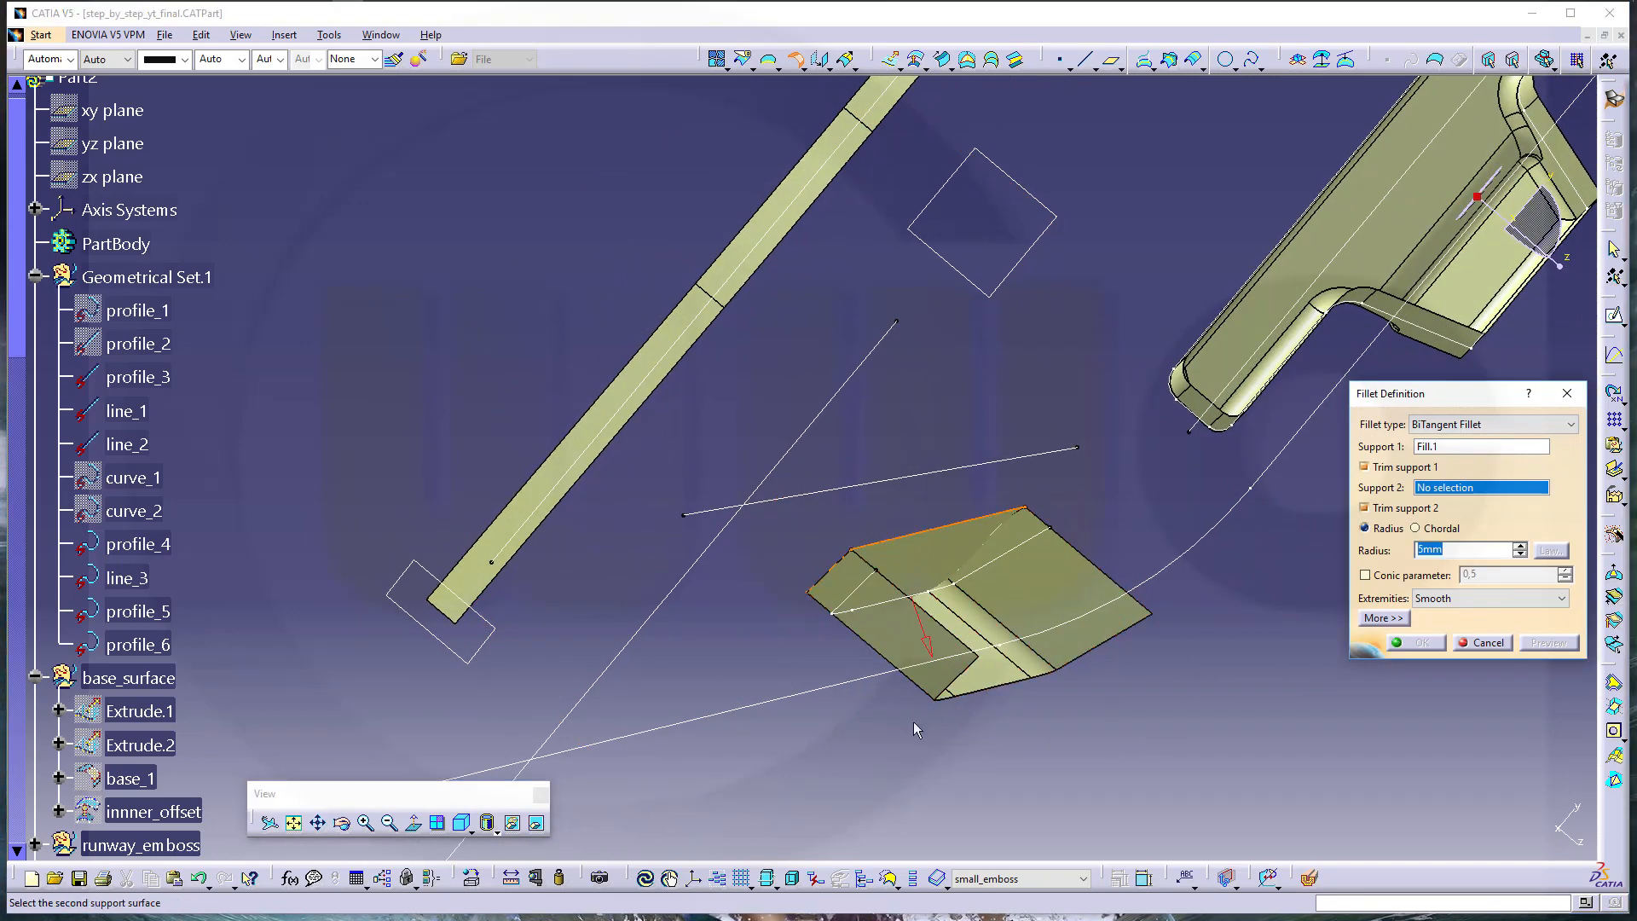
left_click(885, 631)
middle_click_drag(828, 653, 780, 673)
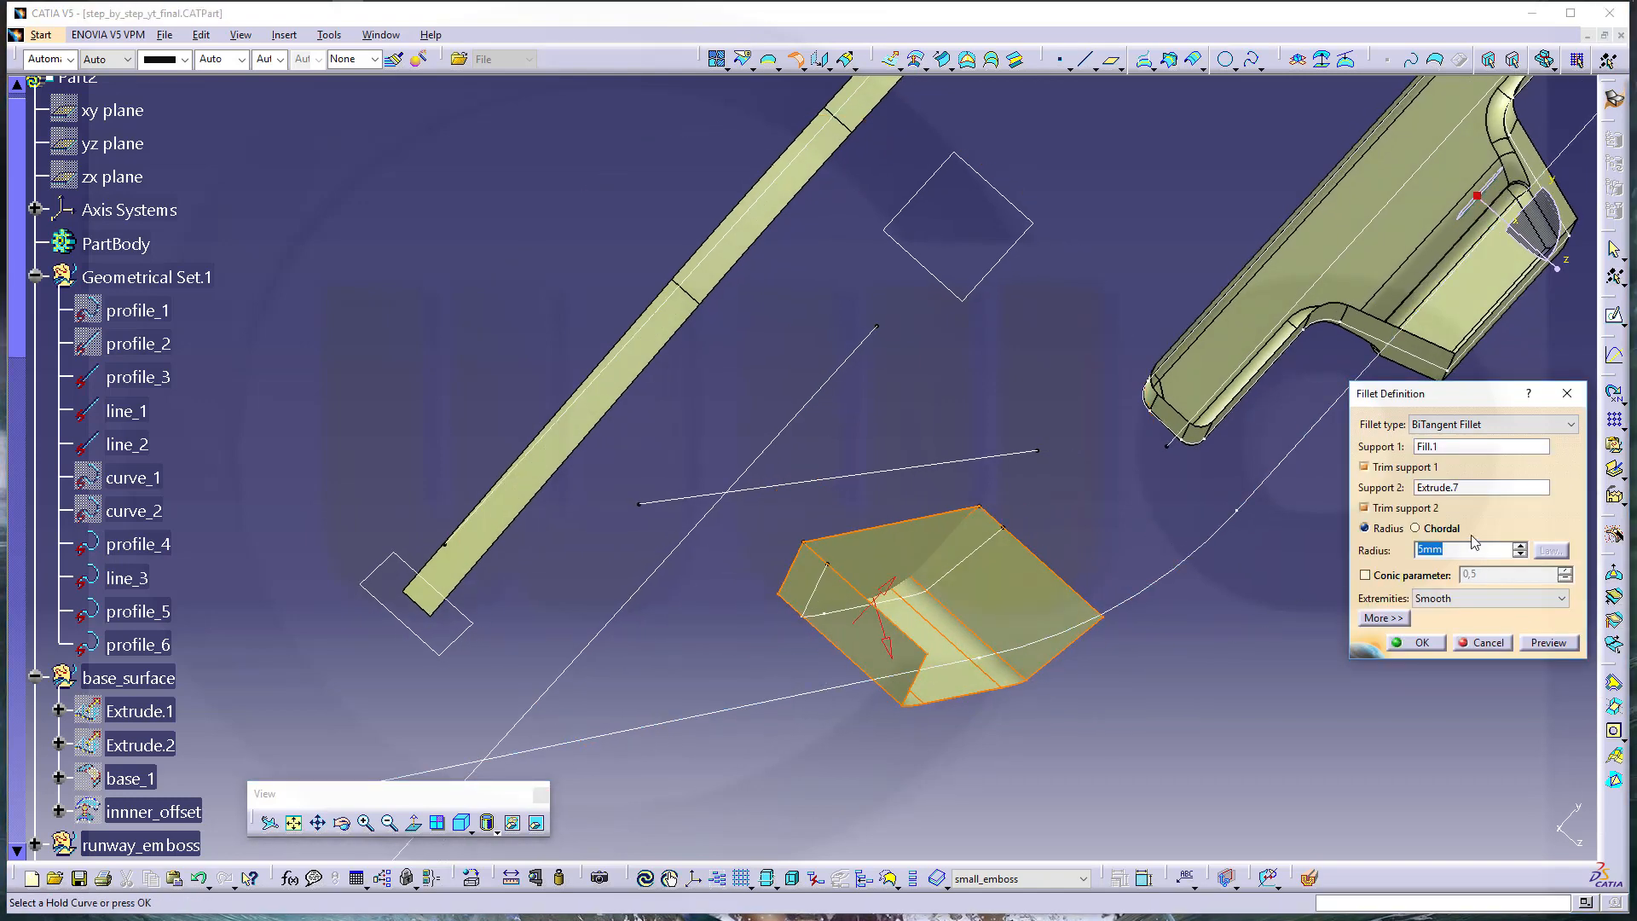
left_click(1552, 646)
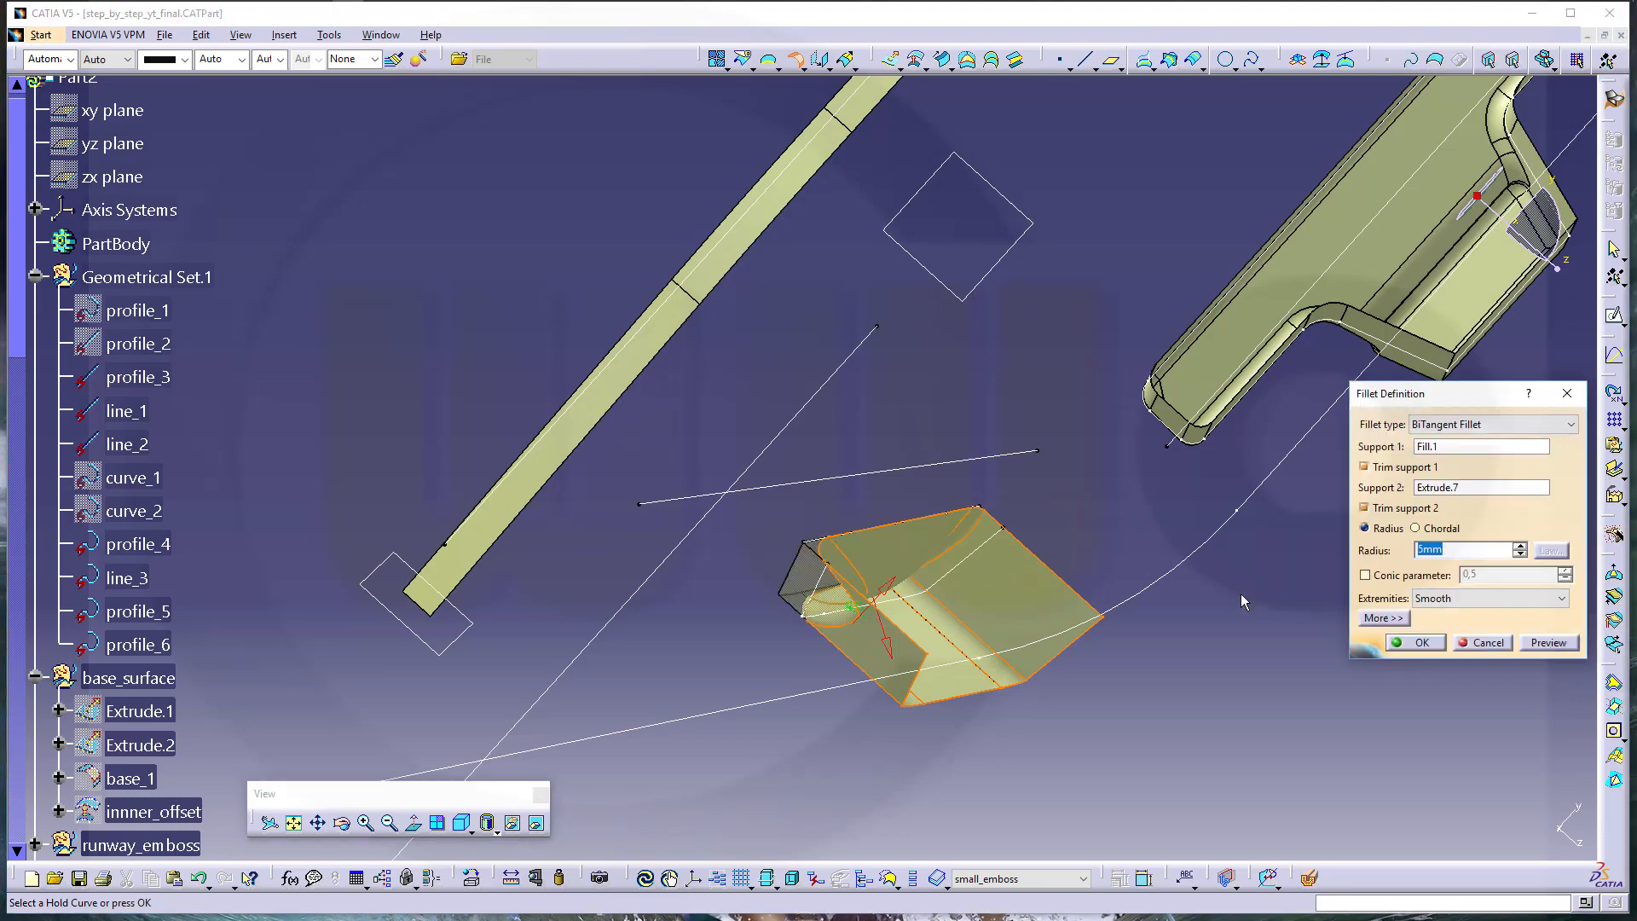
middle_click_drag(981, 528, 917, 527)
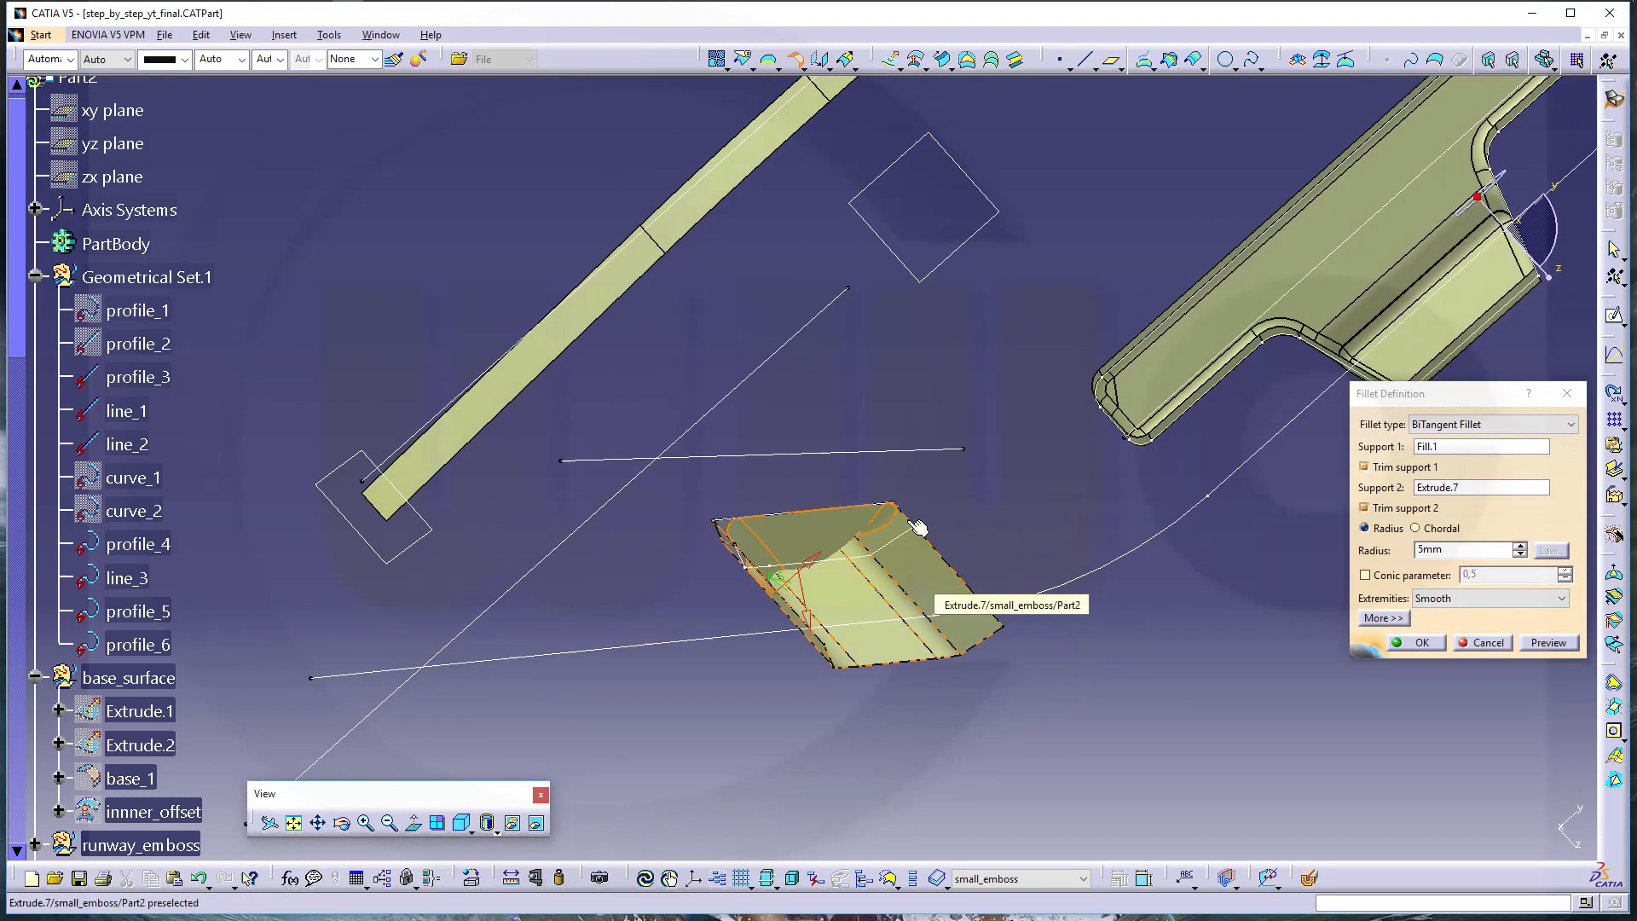
middle_click_drag(837, 495, 767, 473)
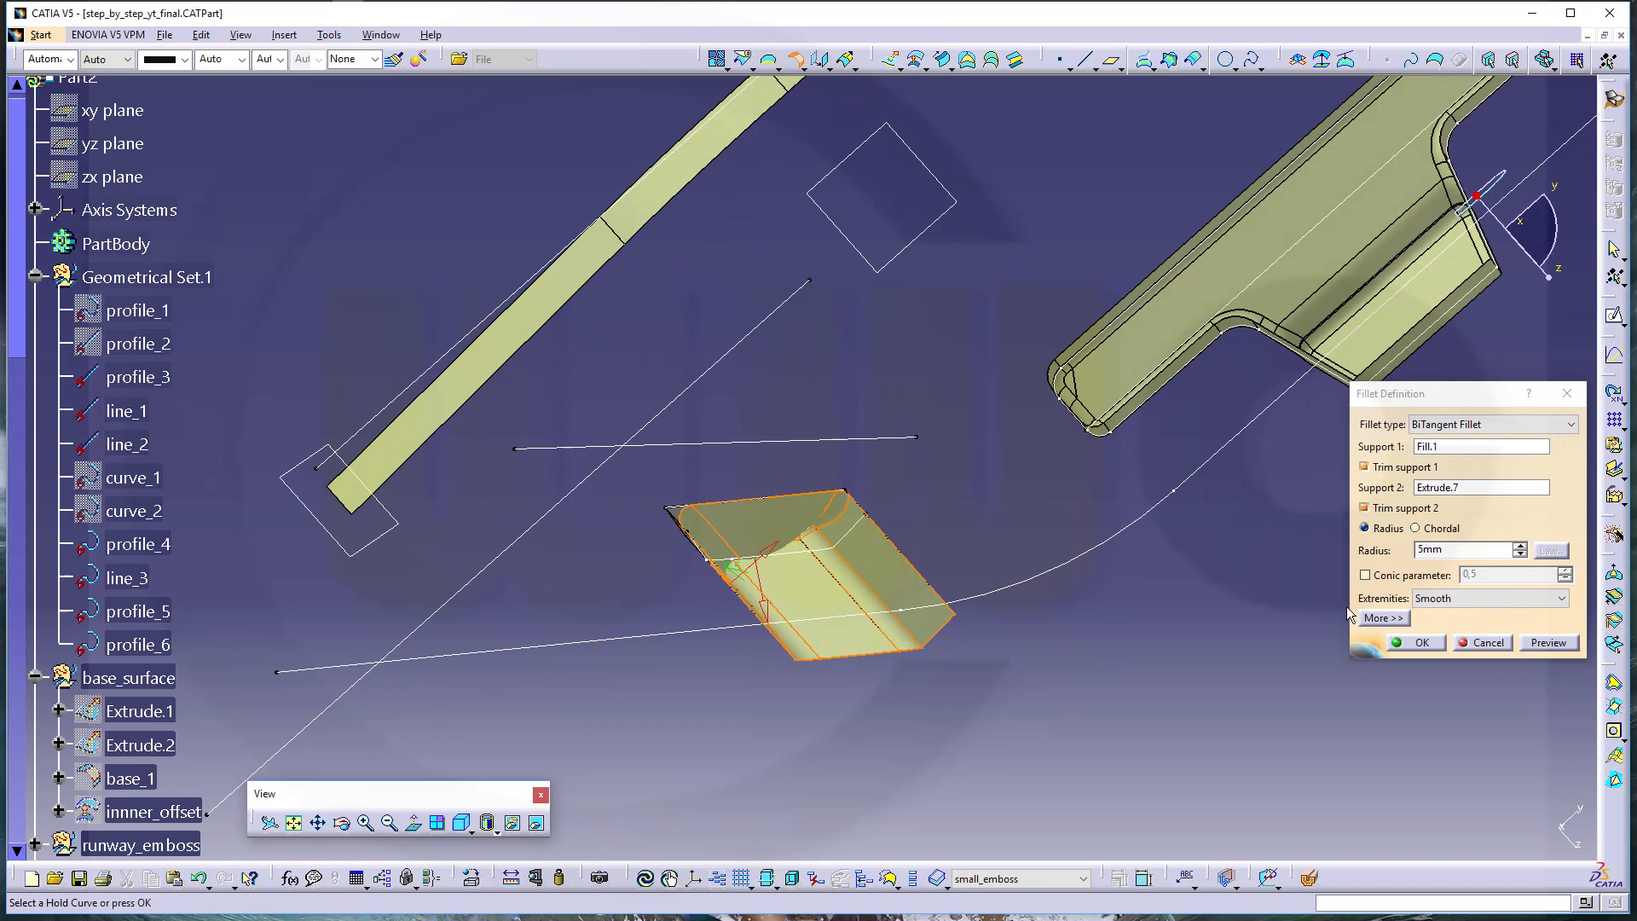
left_click(1480, 642)
Join Fill.1 and Extrude.7 with connexity checking and a 0,001 mm merging distance
middle_click_drag(969, 585, 750, 438)
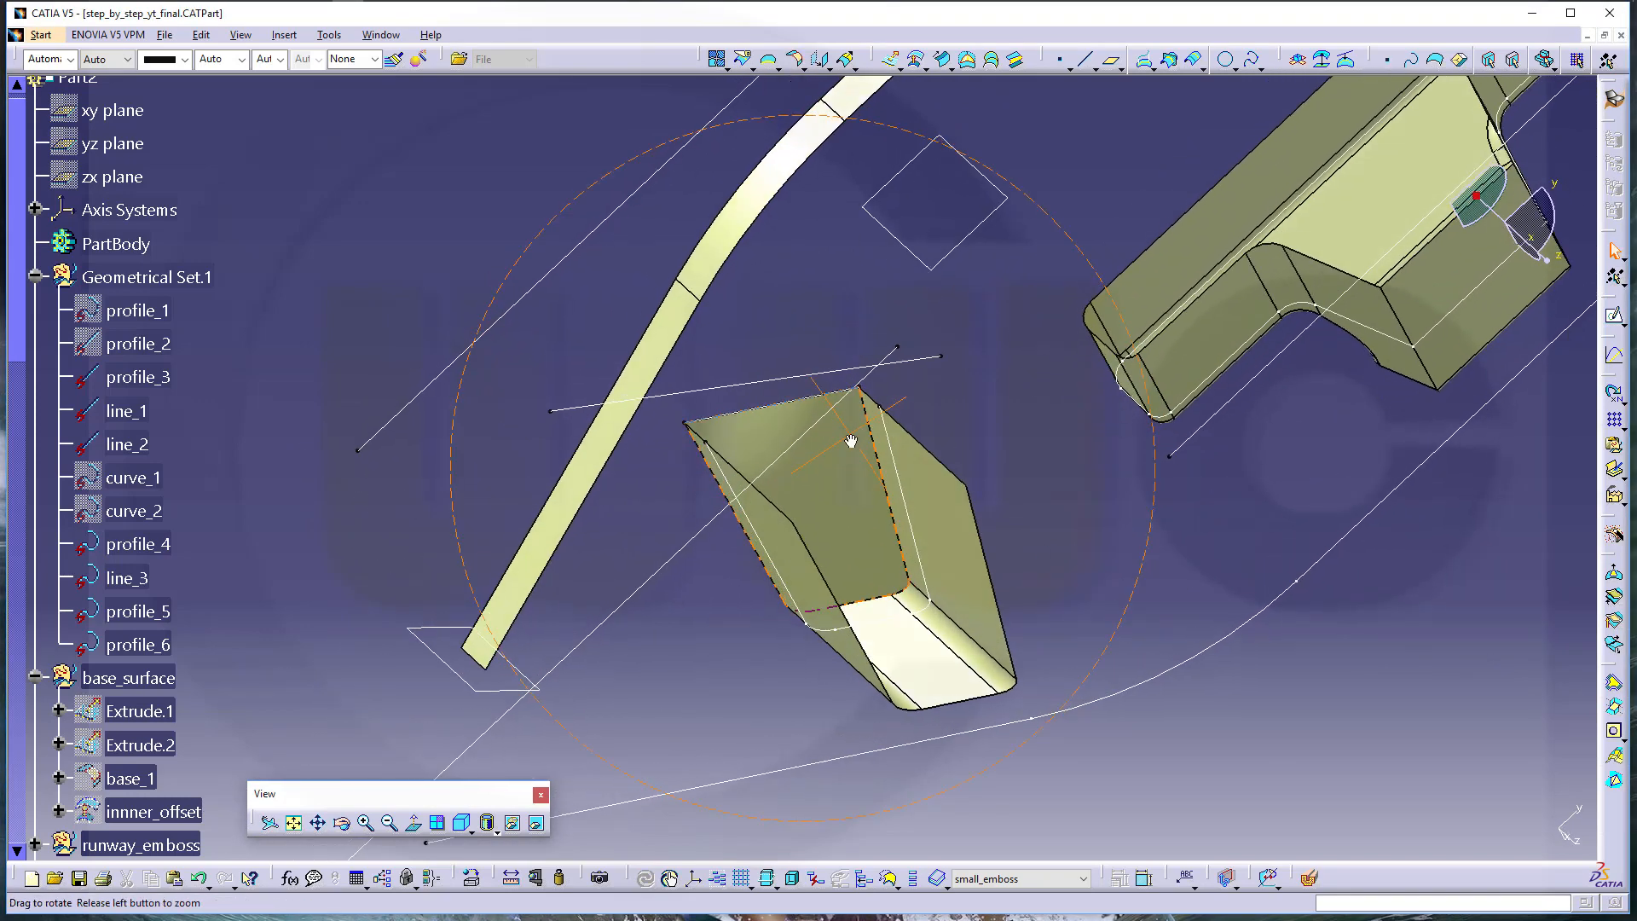
left_click(718, 59)
left_click(861, 495)
middle_click_drag(840, 558, 1028, 523)
left_click(1046, 555)
left_click(1415, 485)
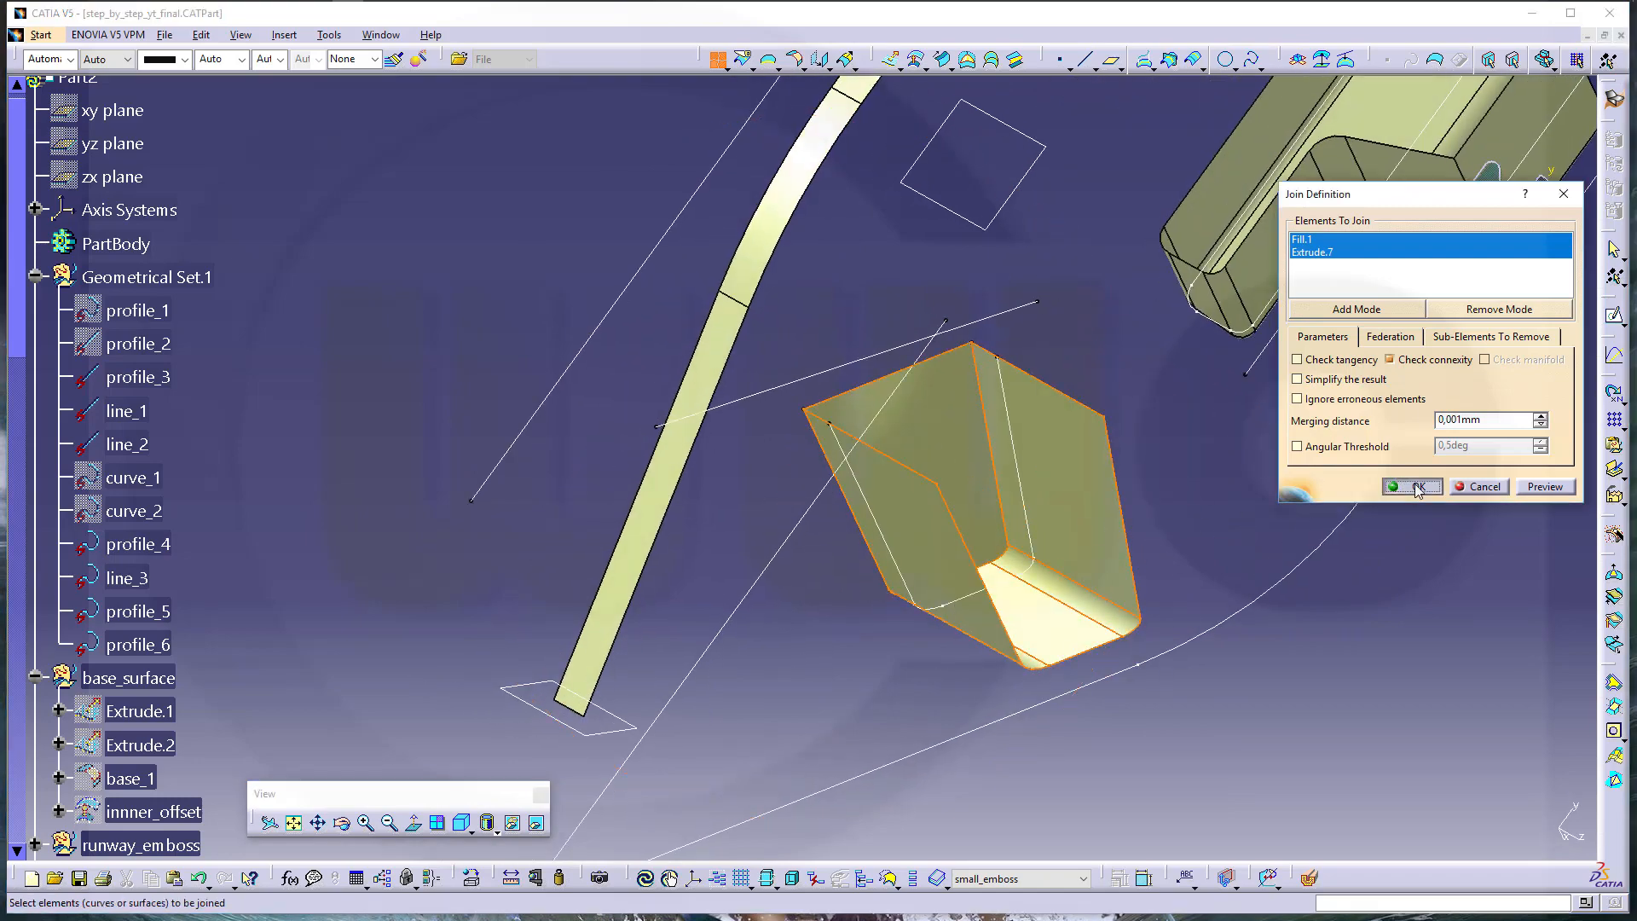
middle_click_drag(1304, 503, 826, 509)
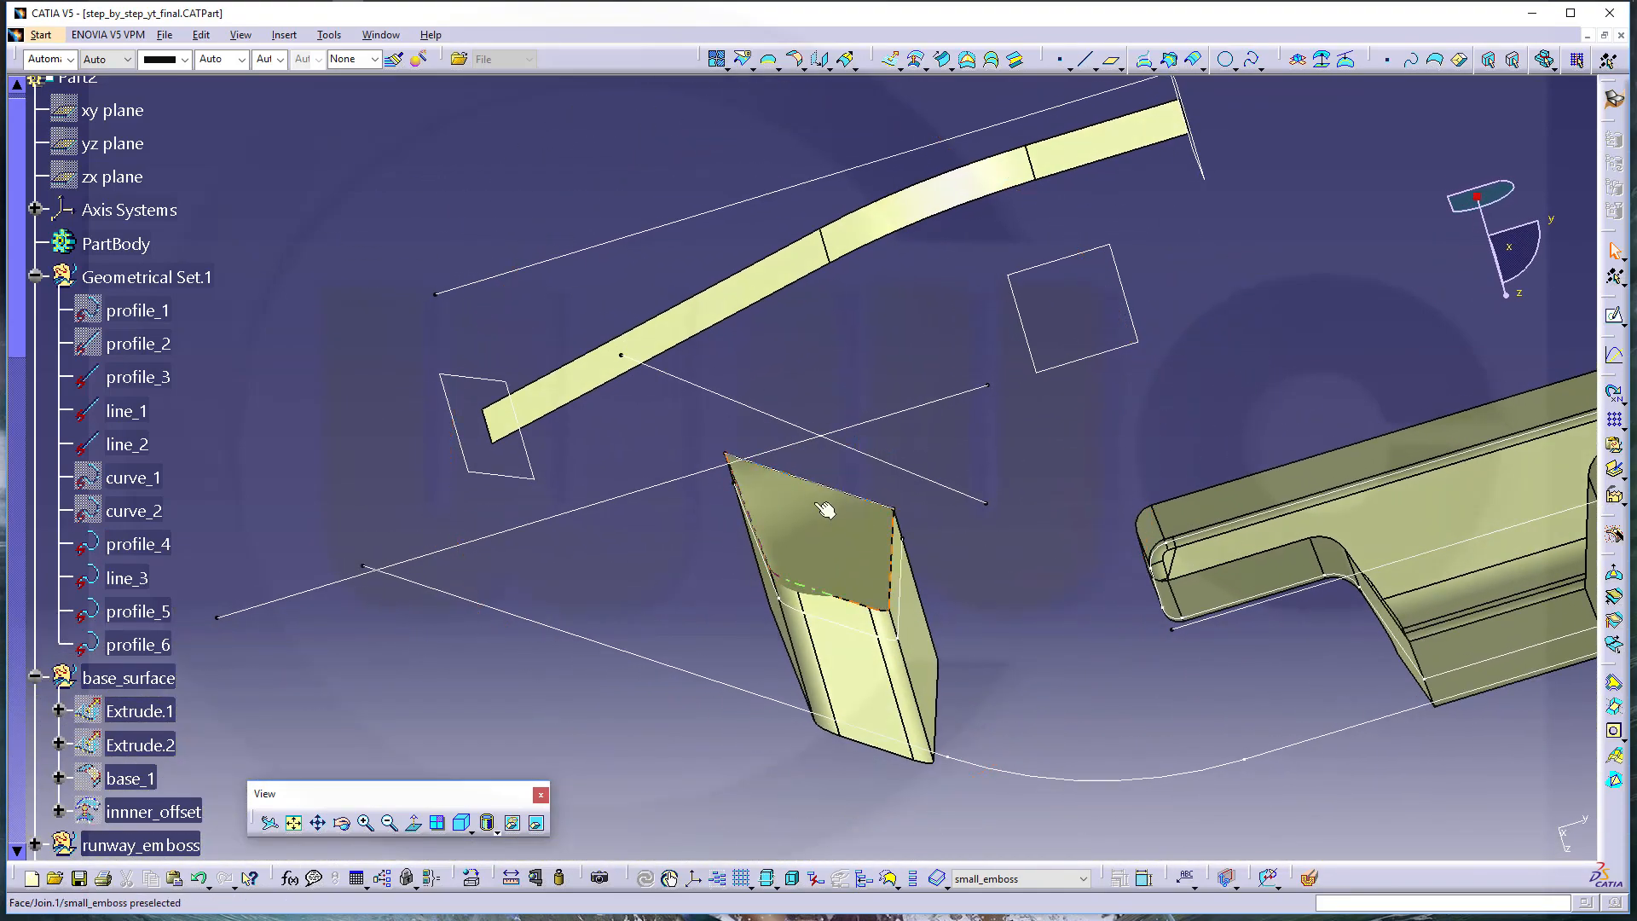
scroll(258, 712, "down", 2)
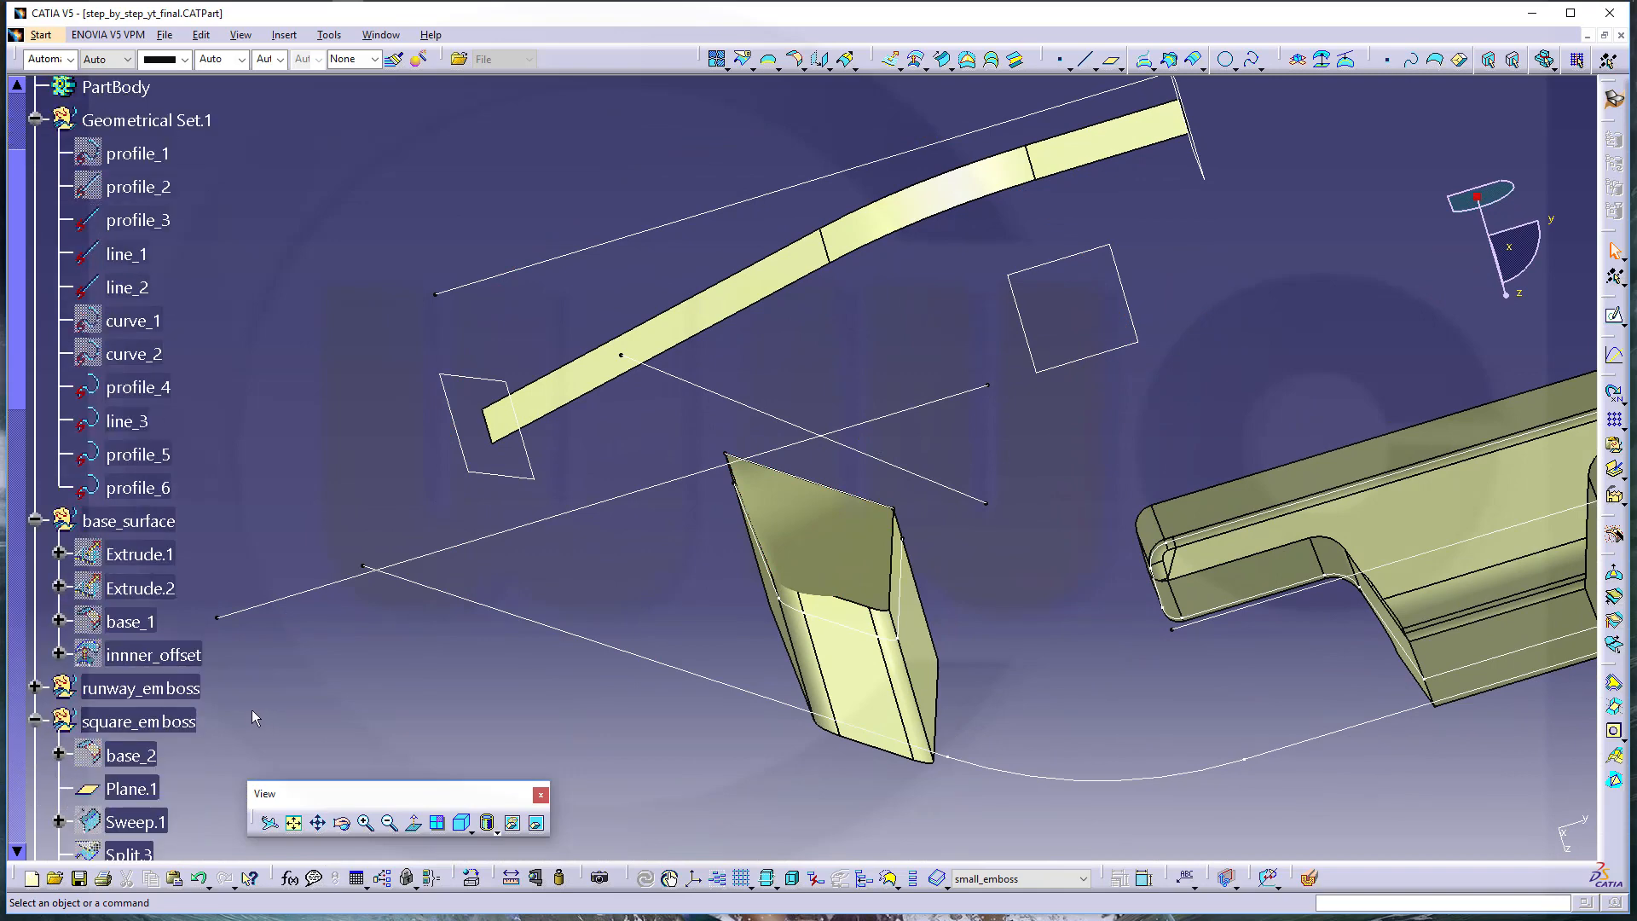
scroll(245, 716, "down", 2)
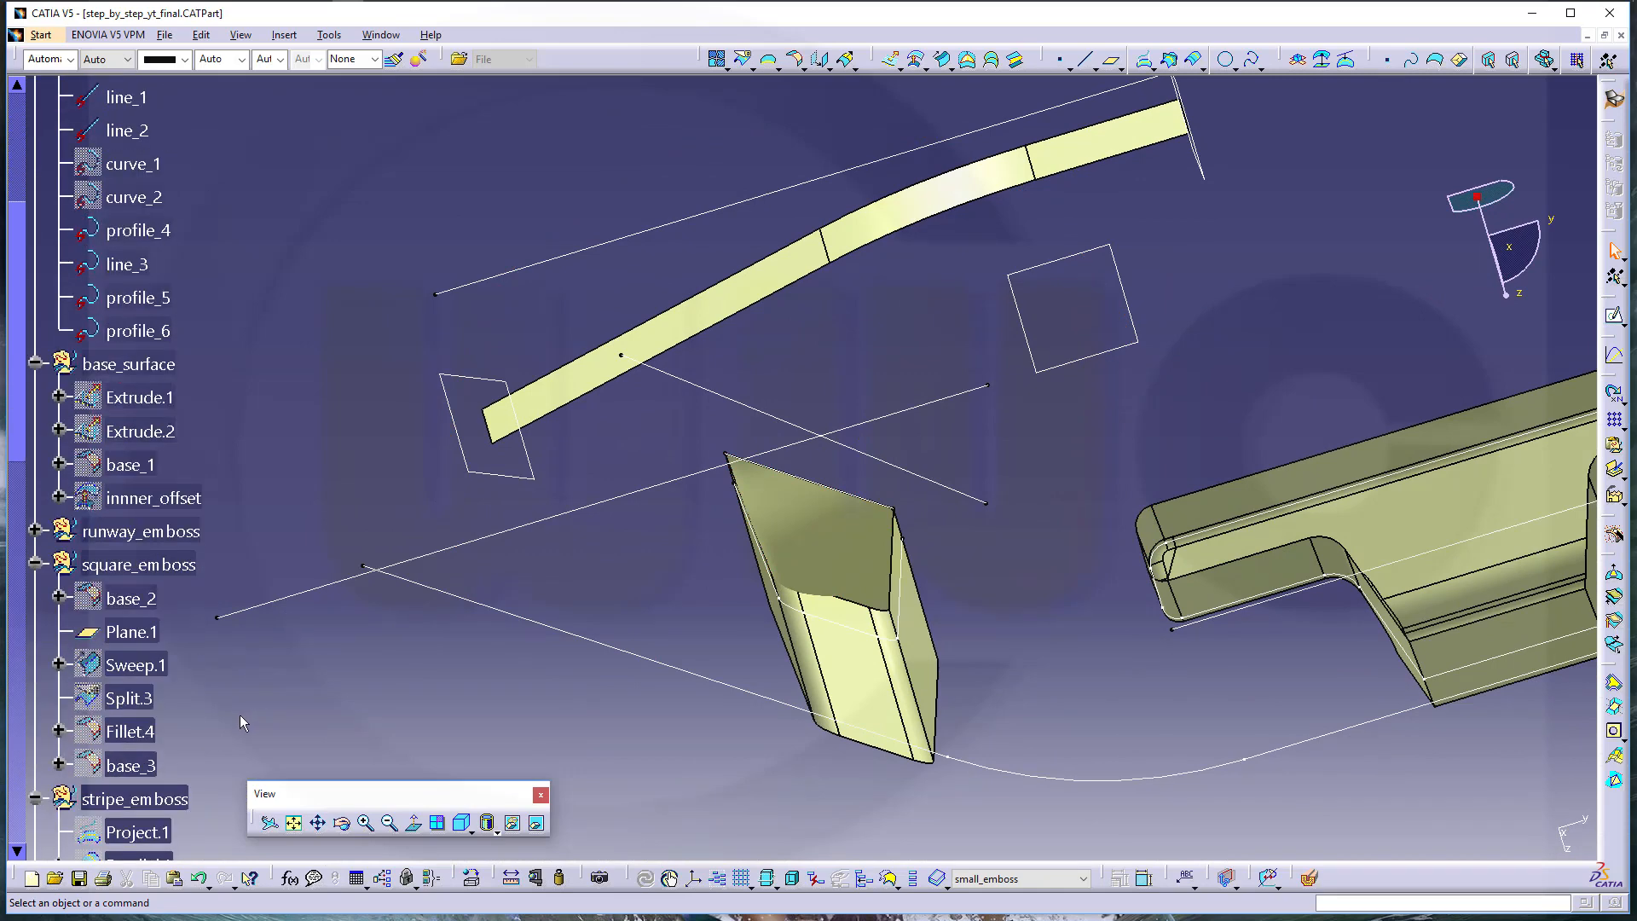
scroll(241, 717, "down", 17)
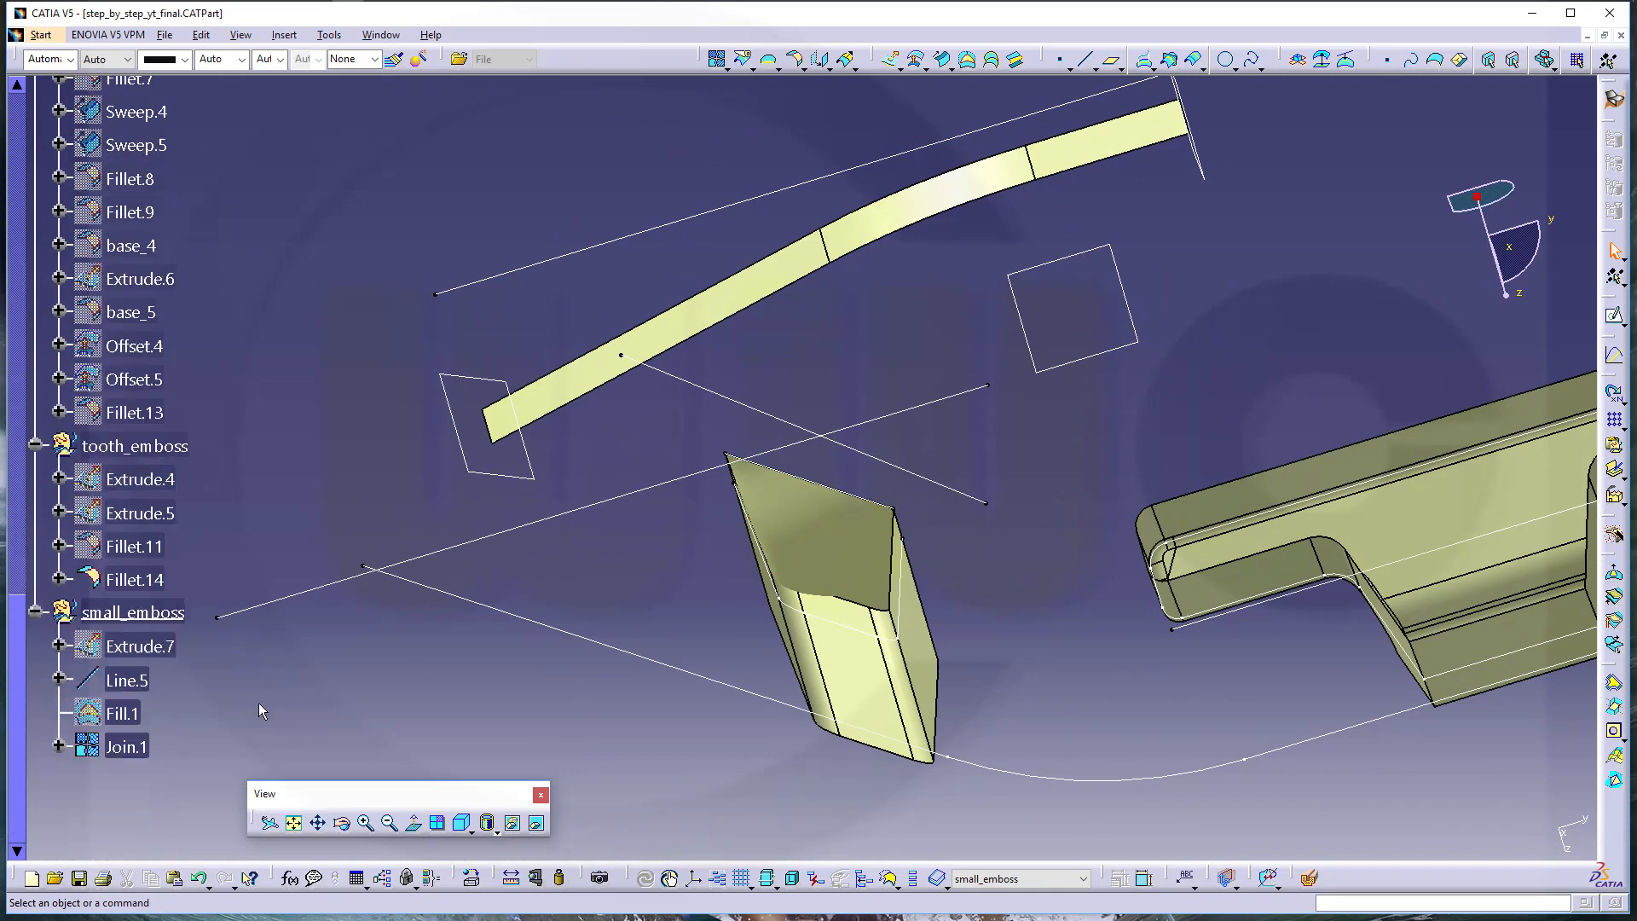
Edit Fill.1 to remove the Extrude.7 support from its sixth boundary curve, Extrude.7\Edge.7
double_click(122, 714)
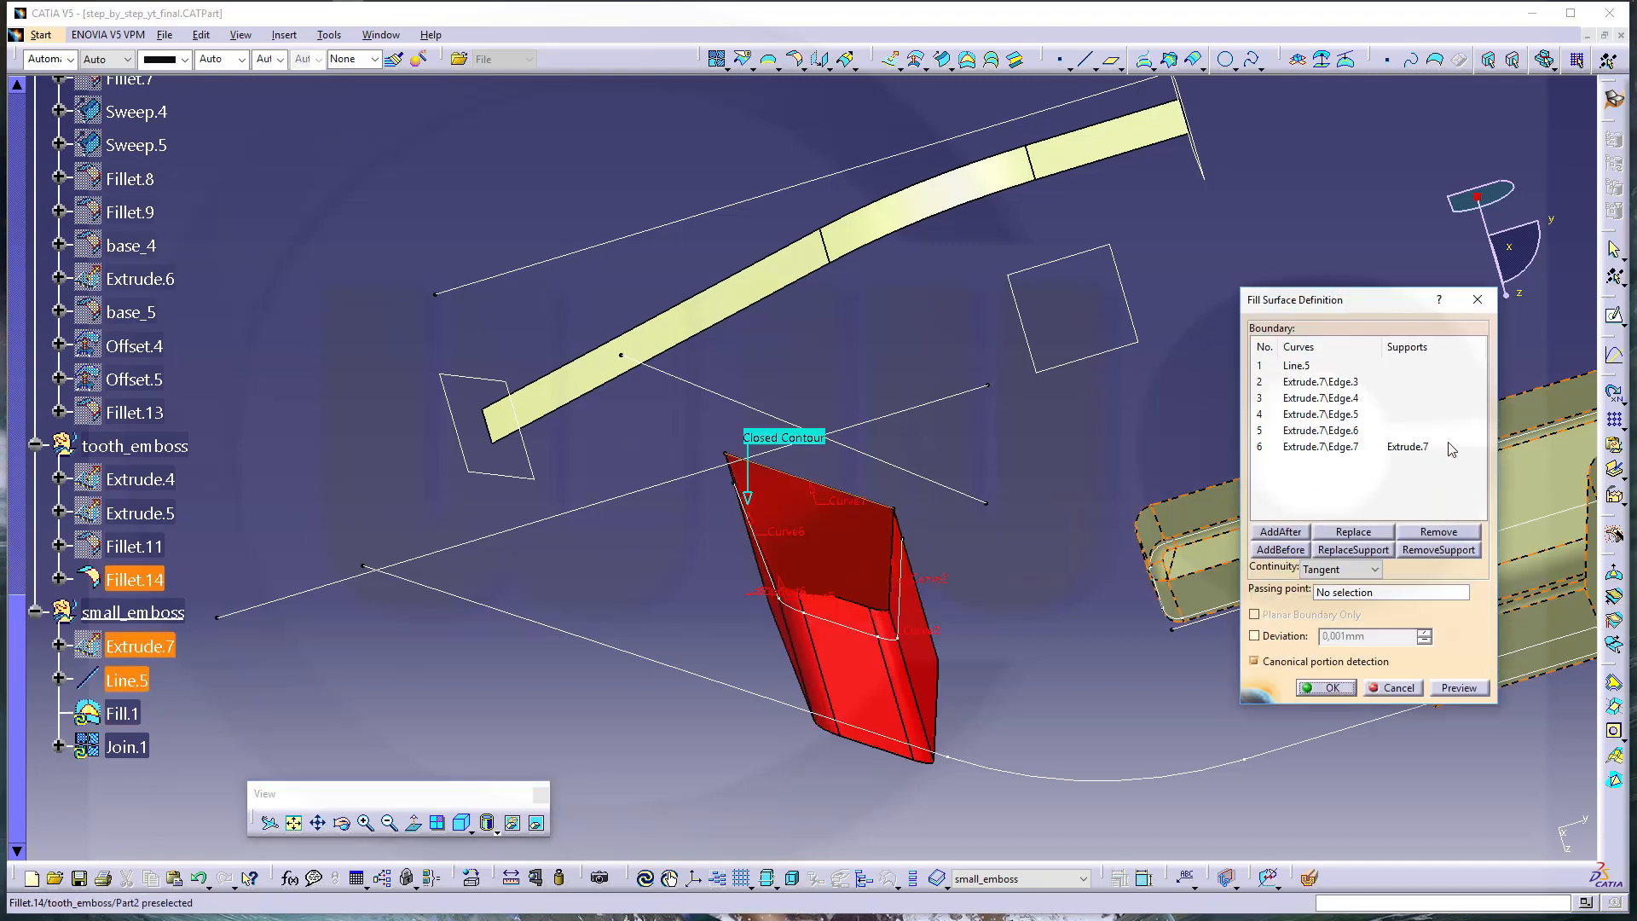
left_click(1411, 447)
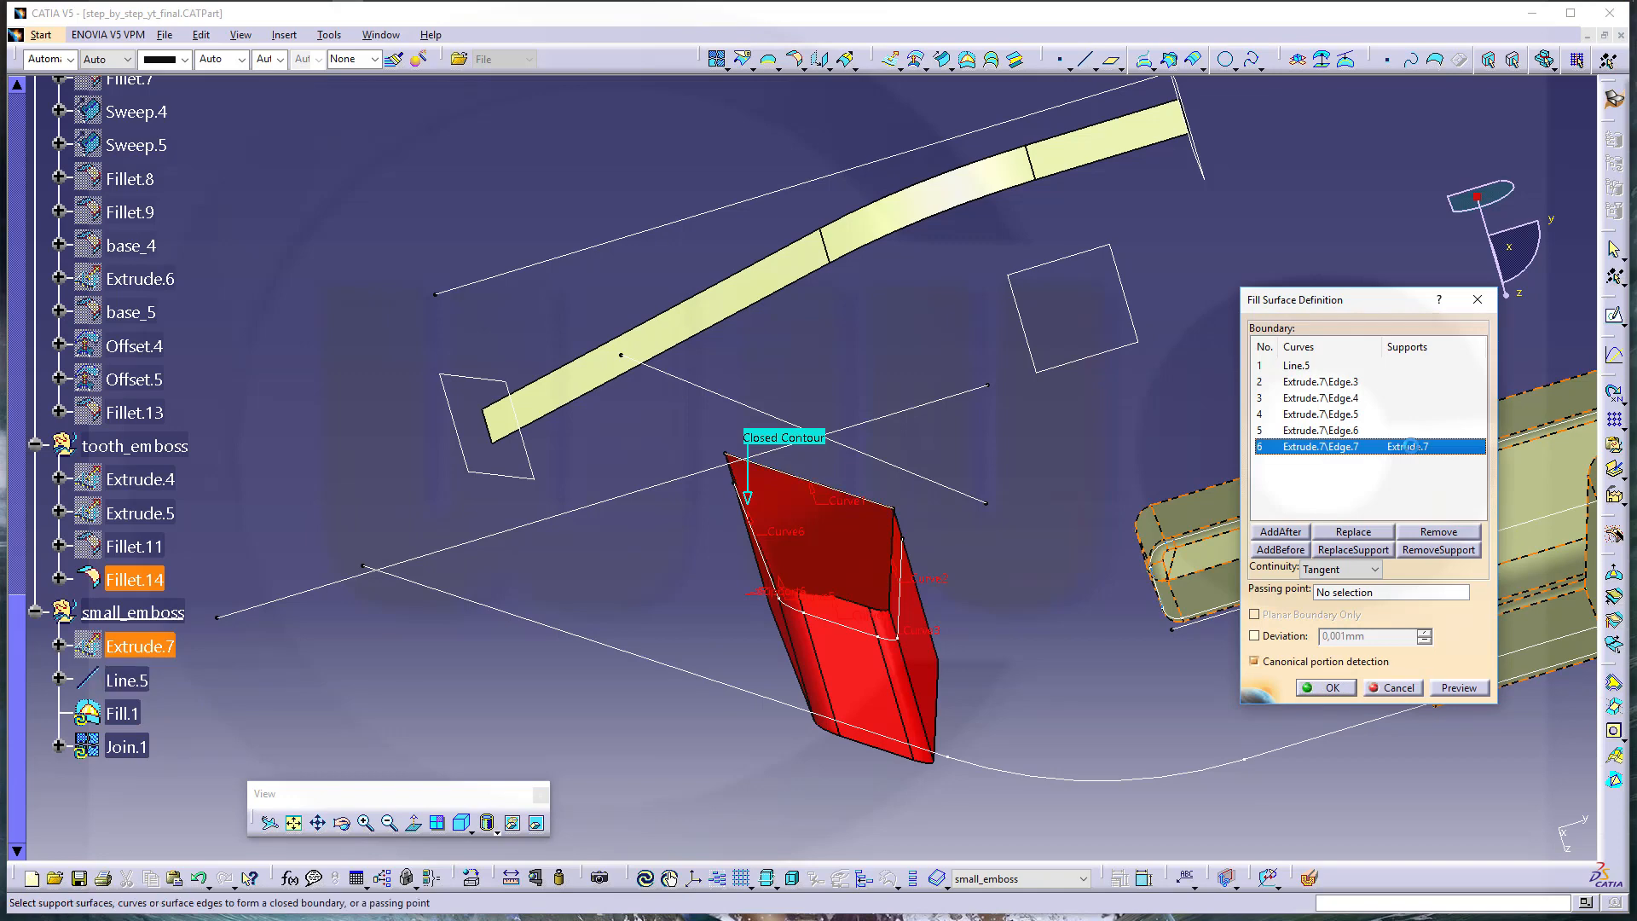
left_click(1424, 555)
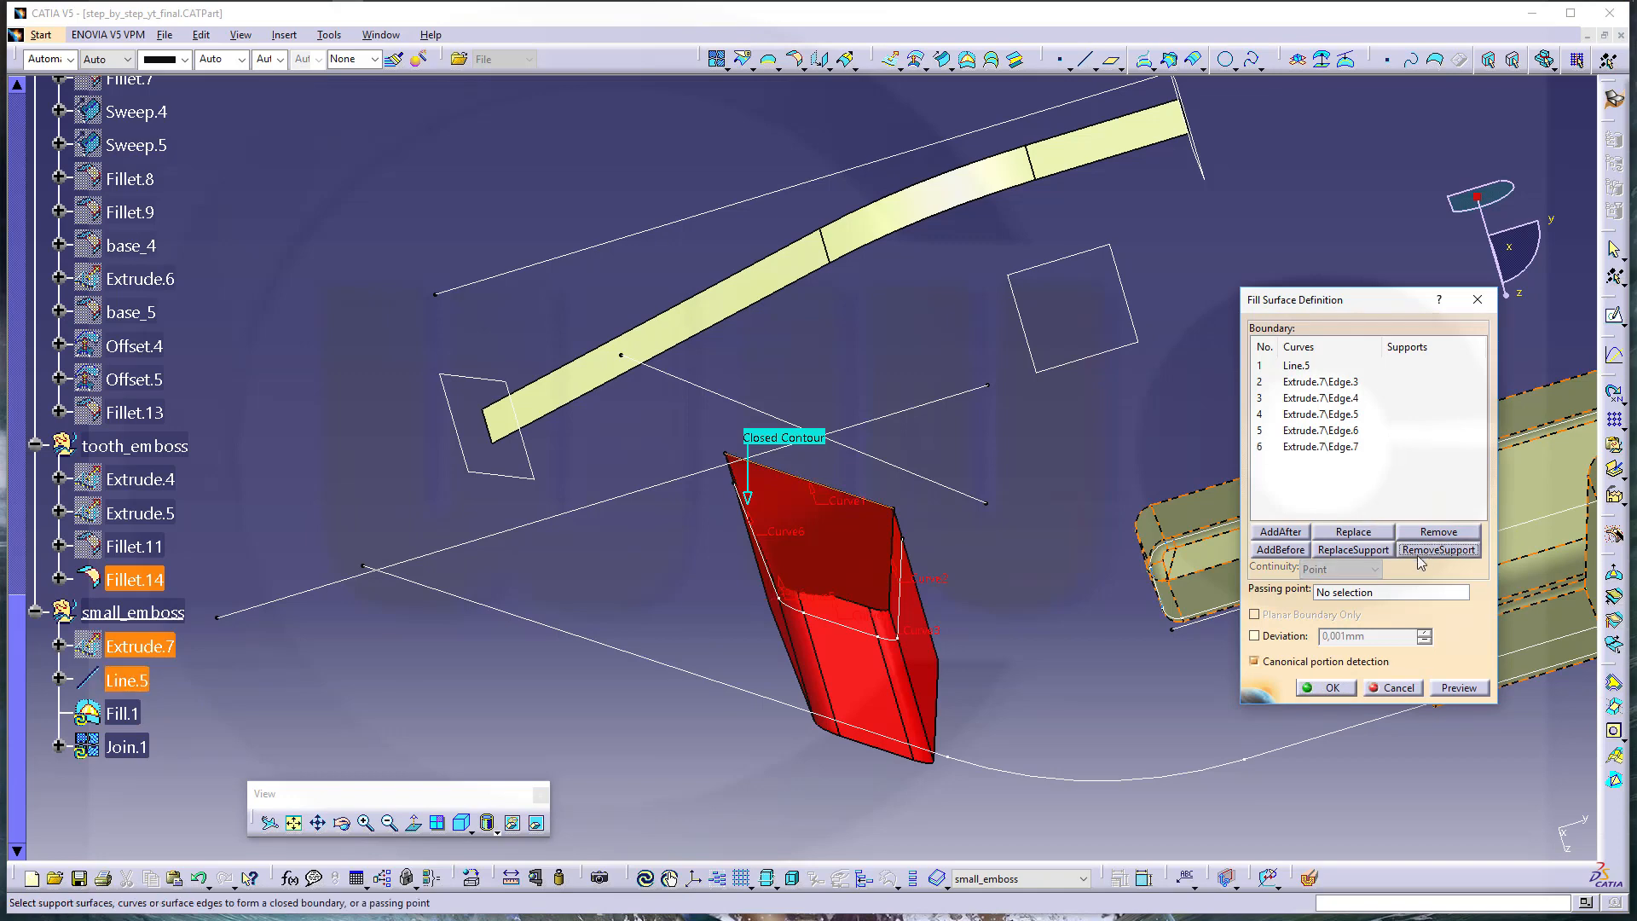
left_click(1327, 687)
middle_click_drag(793, 614, 742, 661)
right_click(128, 747)
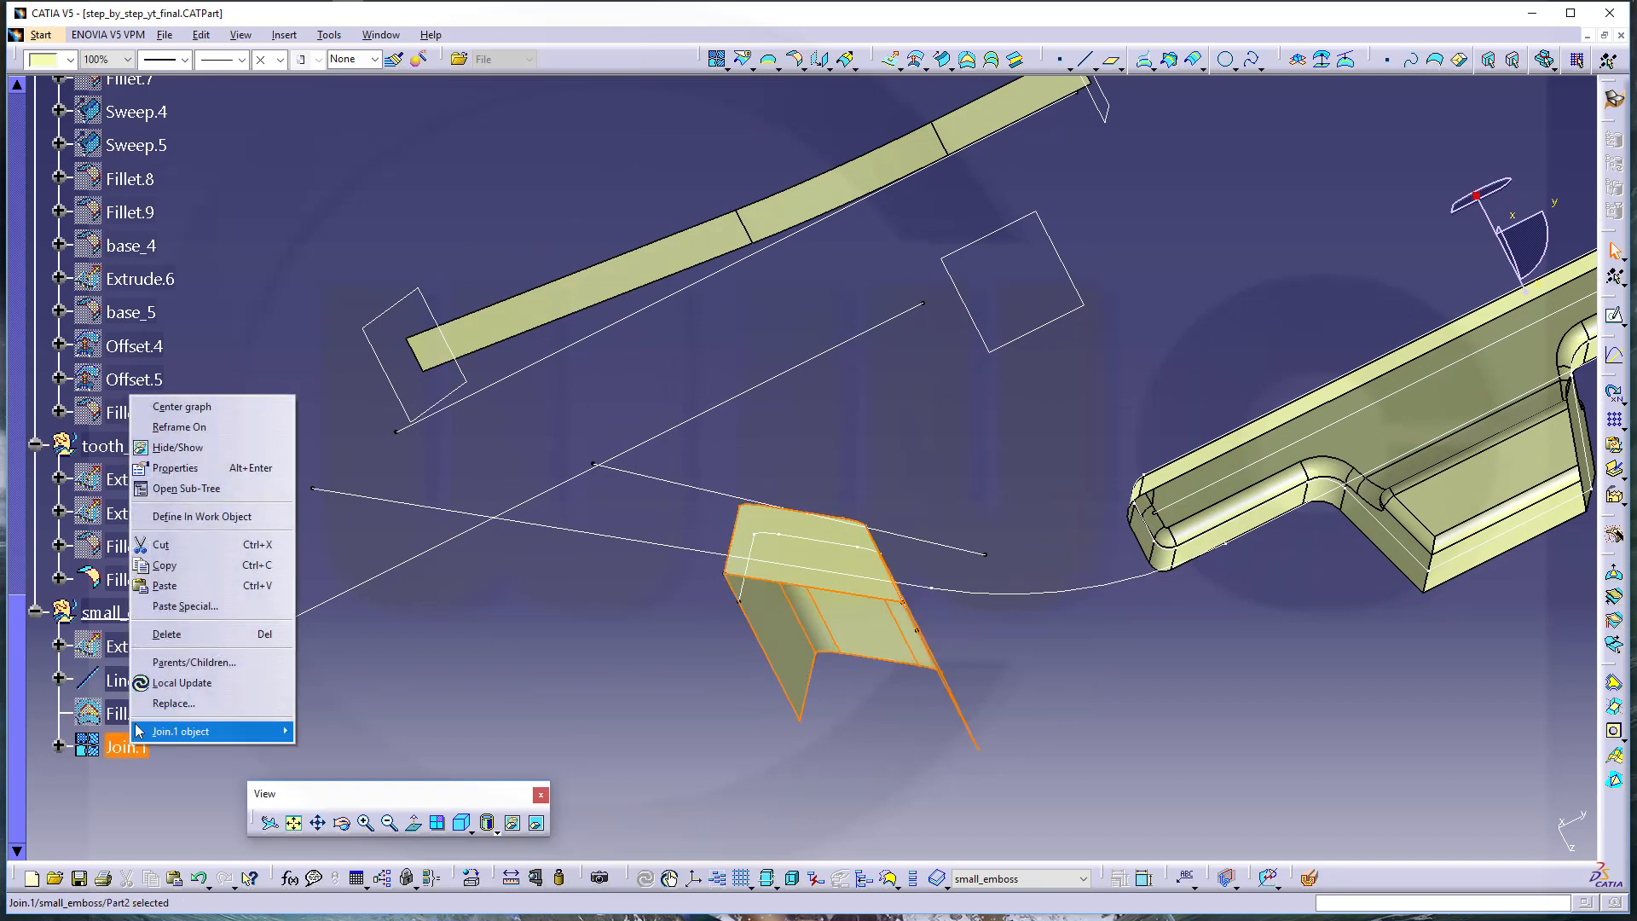
left_click(166, 634)
middle_click_drag(793, 588, 817, 350)
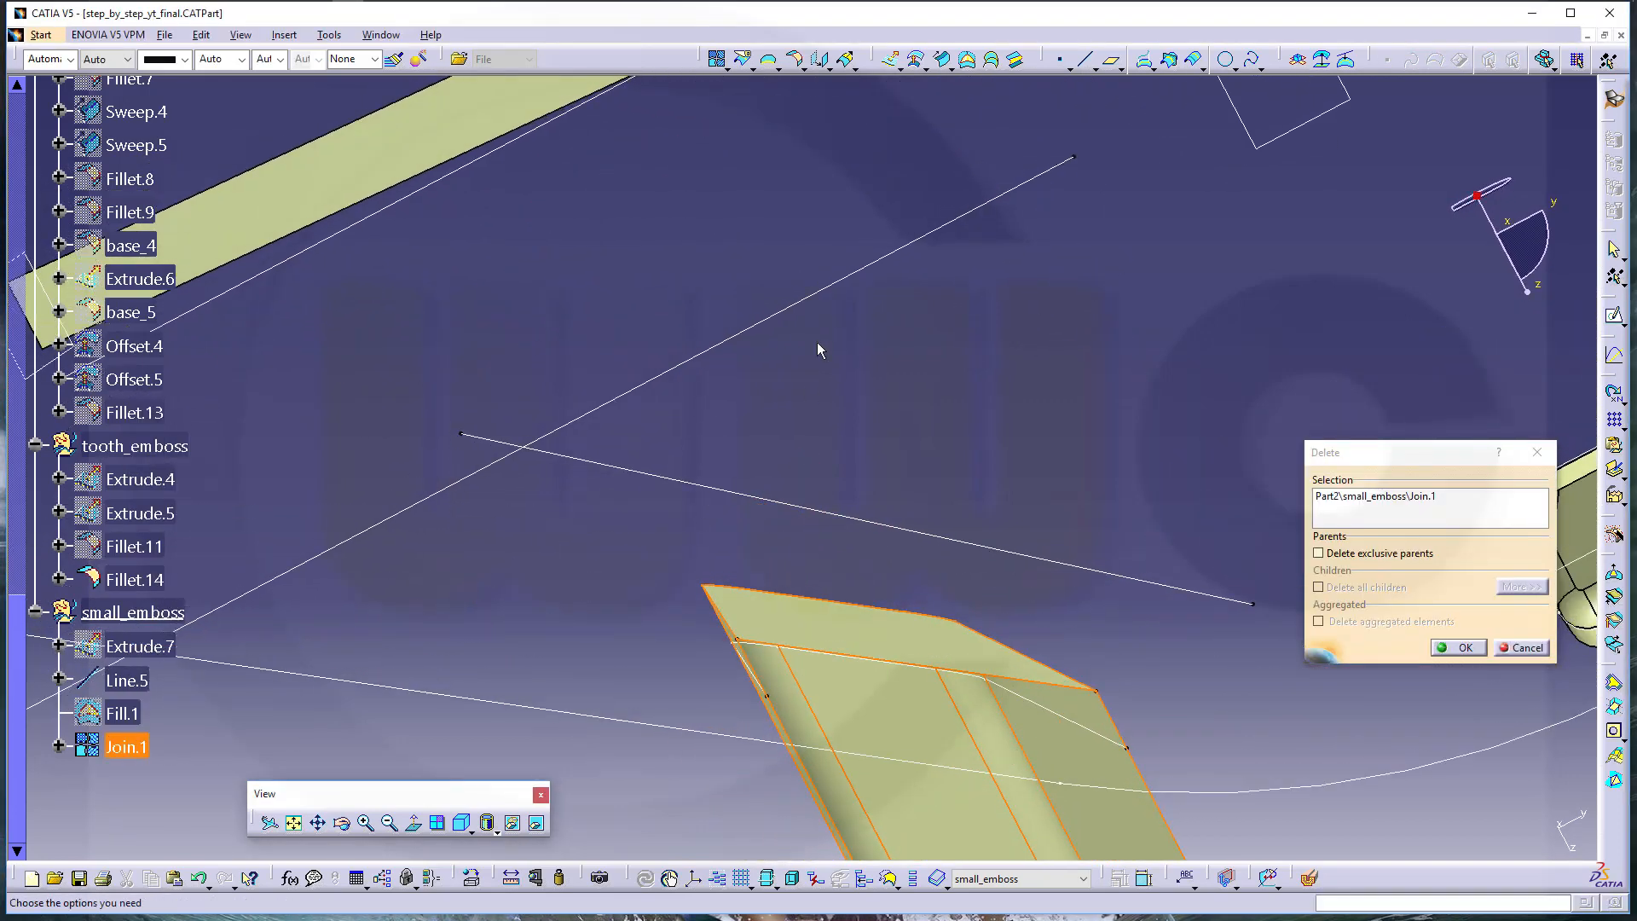
left_click(795, 58)
middle_click_drag(938, 628, 895, 423)
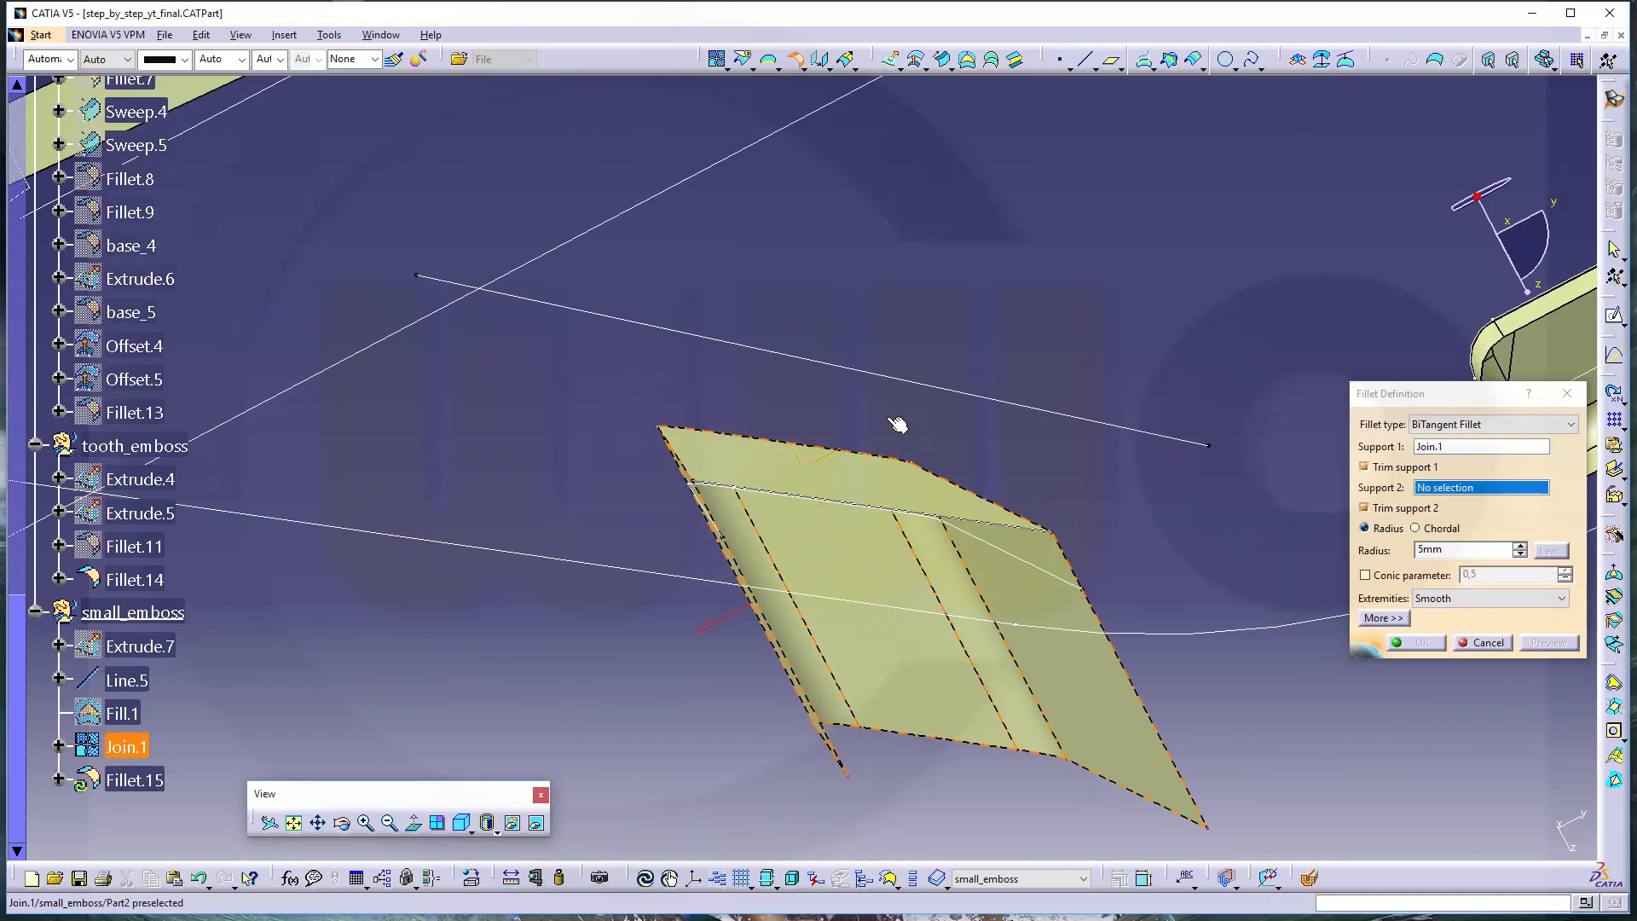
mouse_move(759, 566)
middle_mouse_down()
mouse_move(756, 427)
mouse_move(691, 413)
mouse_move(735, 559)
mouse_move(756, 548)
middle_mouse_up()
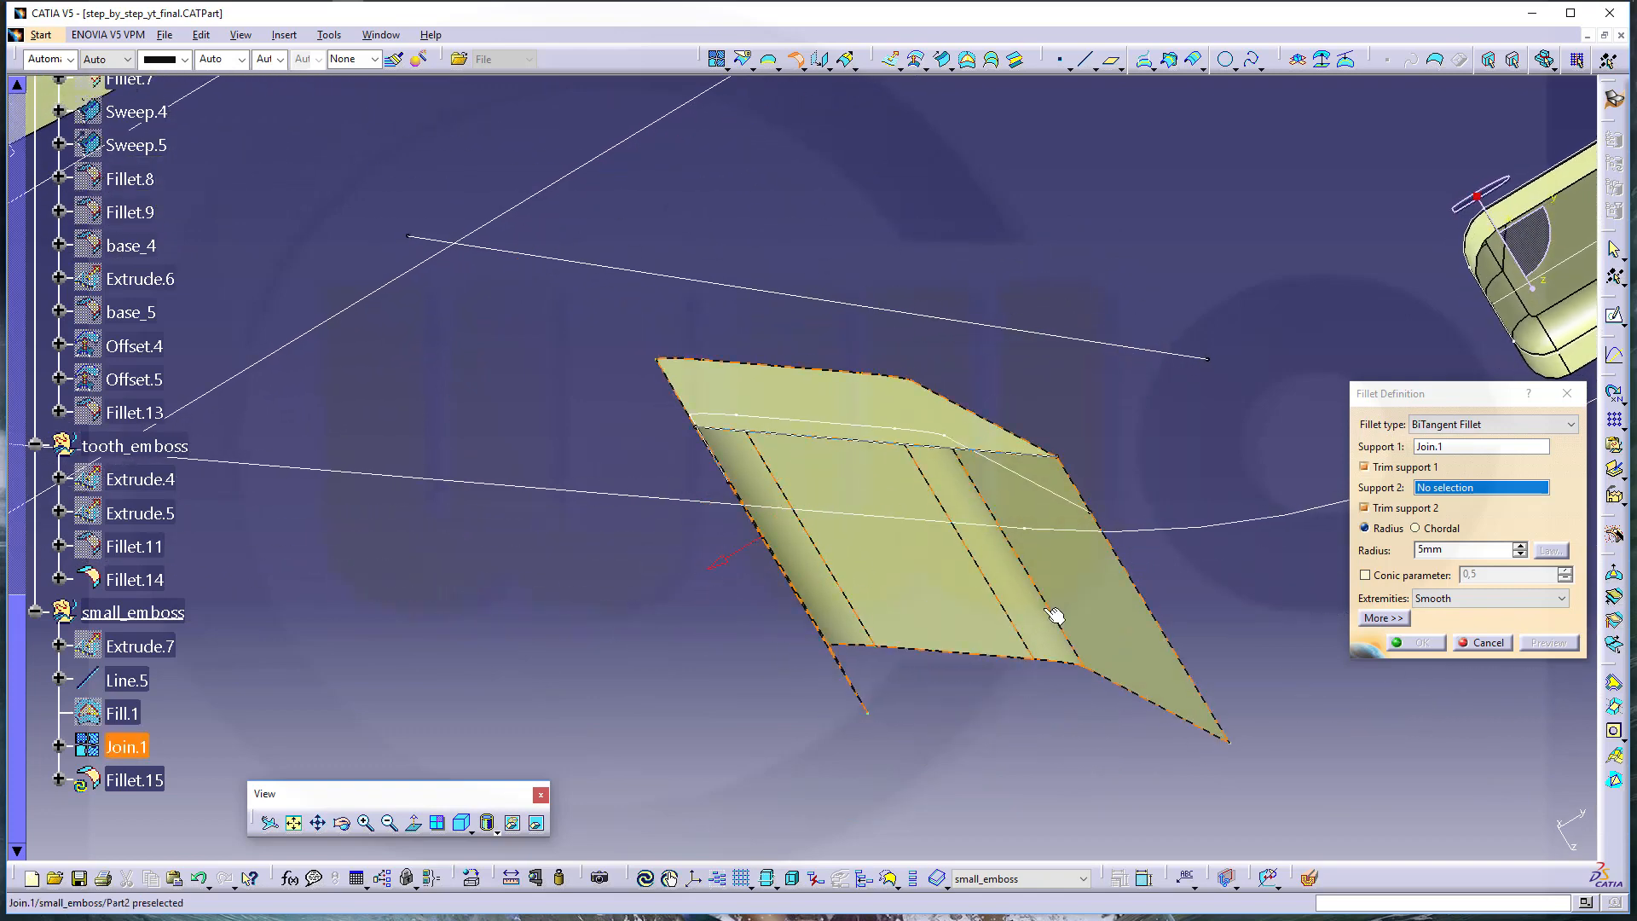
left_click(1496, 645)
left_click(309, 715)
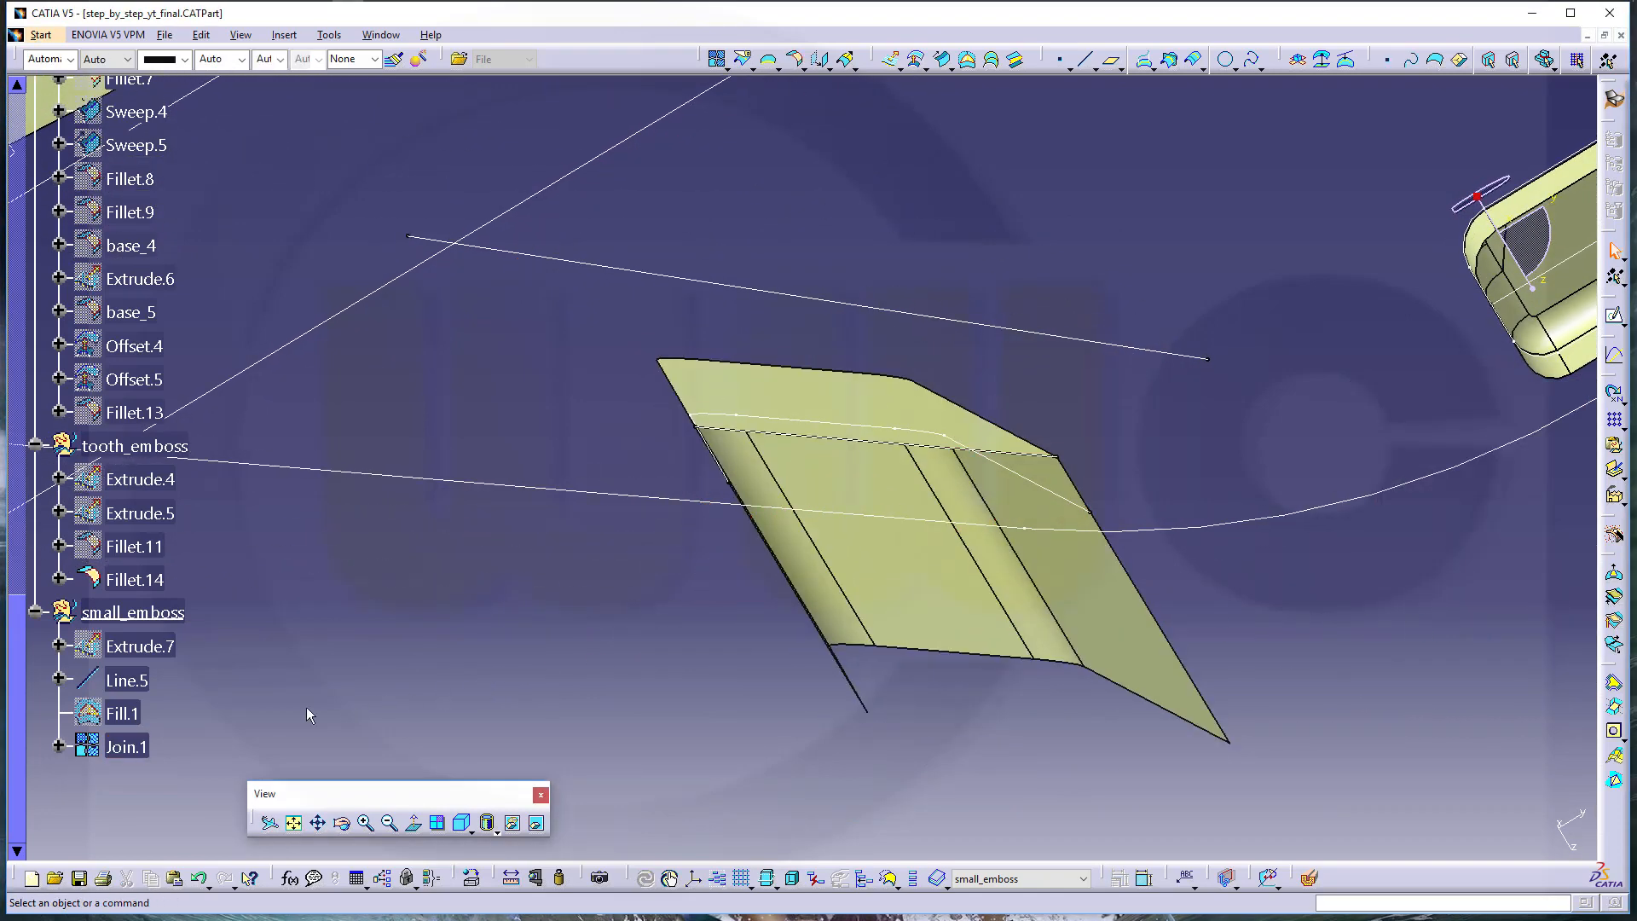
Delete Join.1 from the small_emboss set, keeping its parent elements
right_click(147, 747)
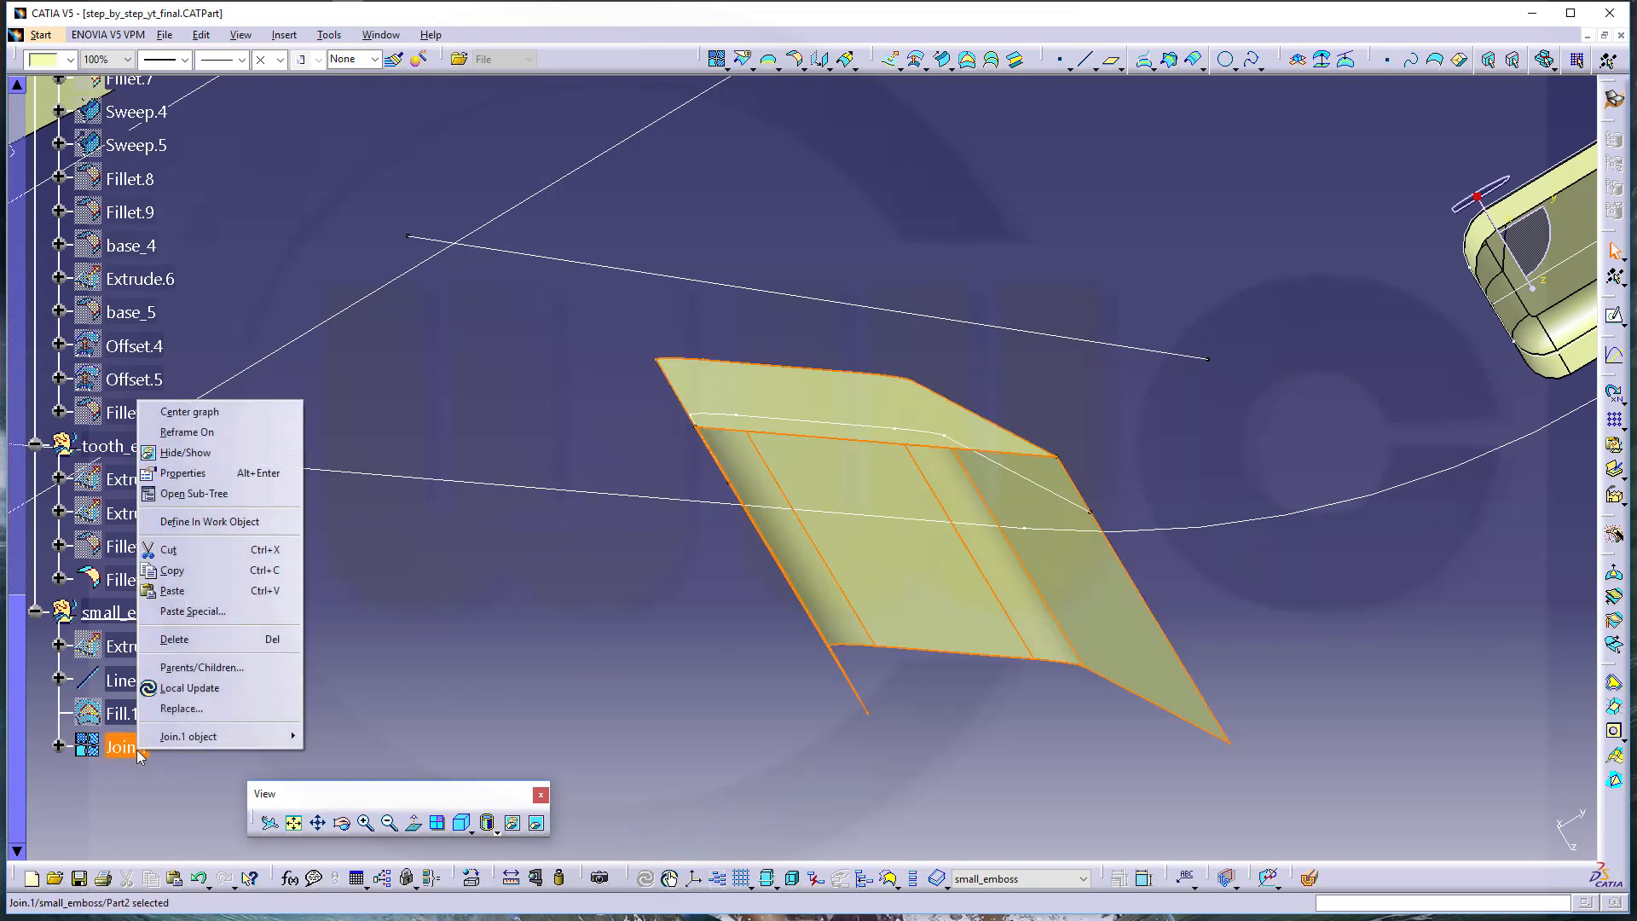
left_click(211, 641)
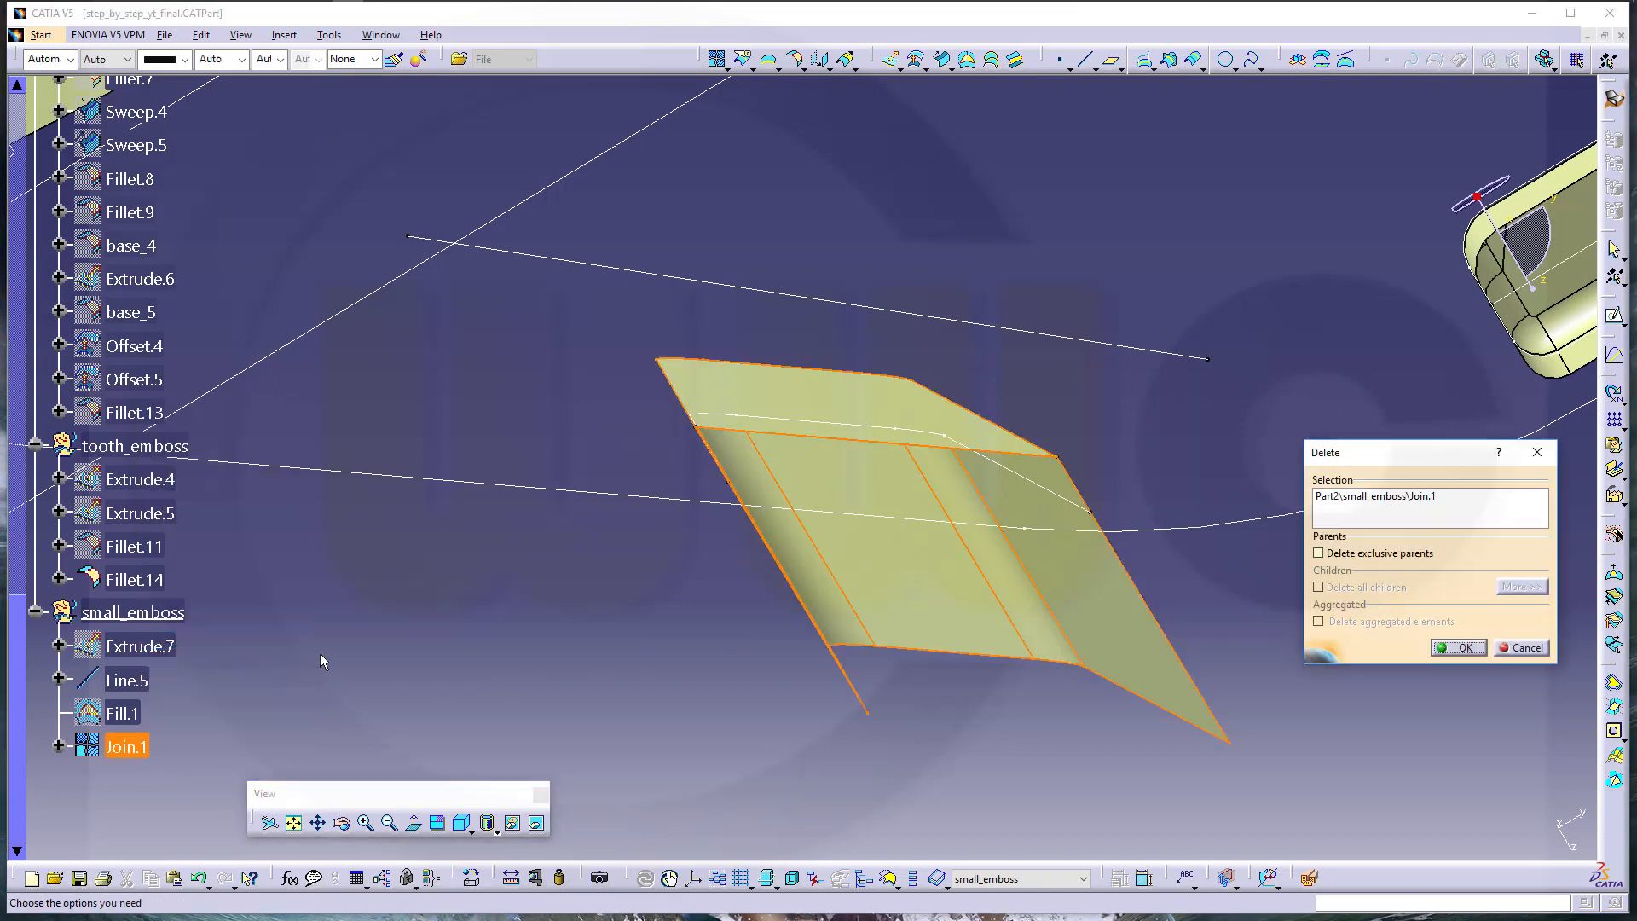
left_click(1457, 648)
Create a 5 mm BiTangent Fillet between Fill.1 and Extrude.7, reversing the Extrude.7 side and trimming both supports
middle_click_drag(617, 607, 639, 460)
left_click(796, 60)
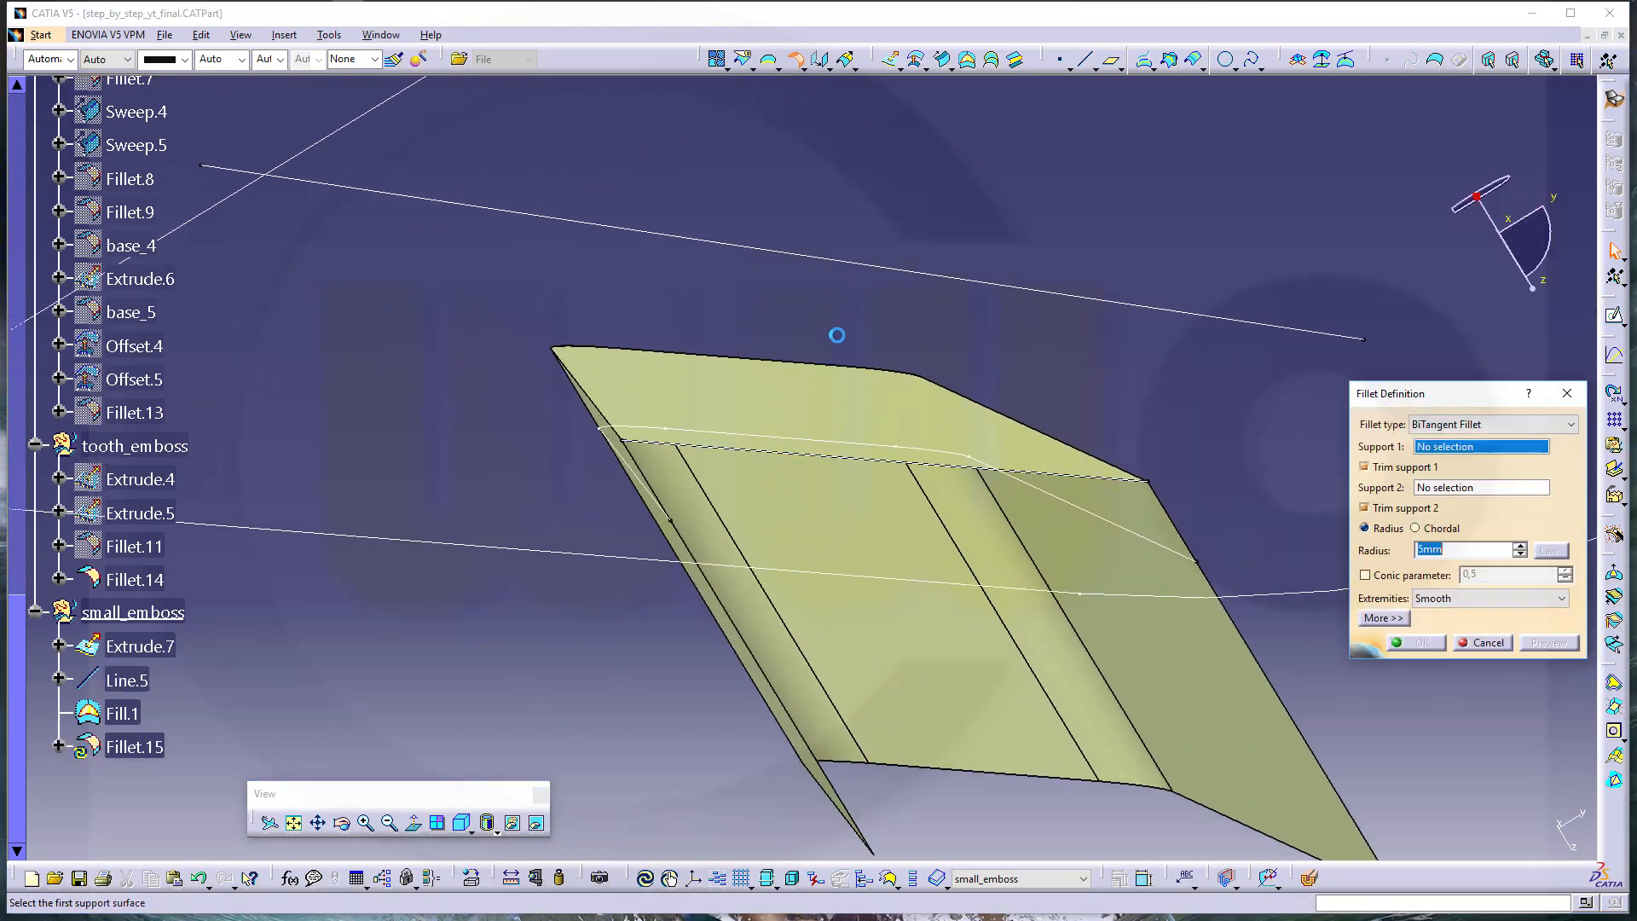
left_click(823, 391)
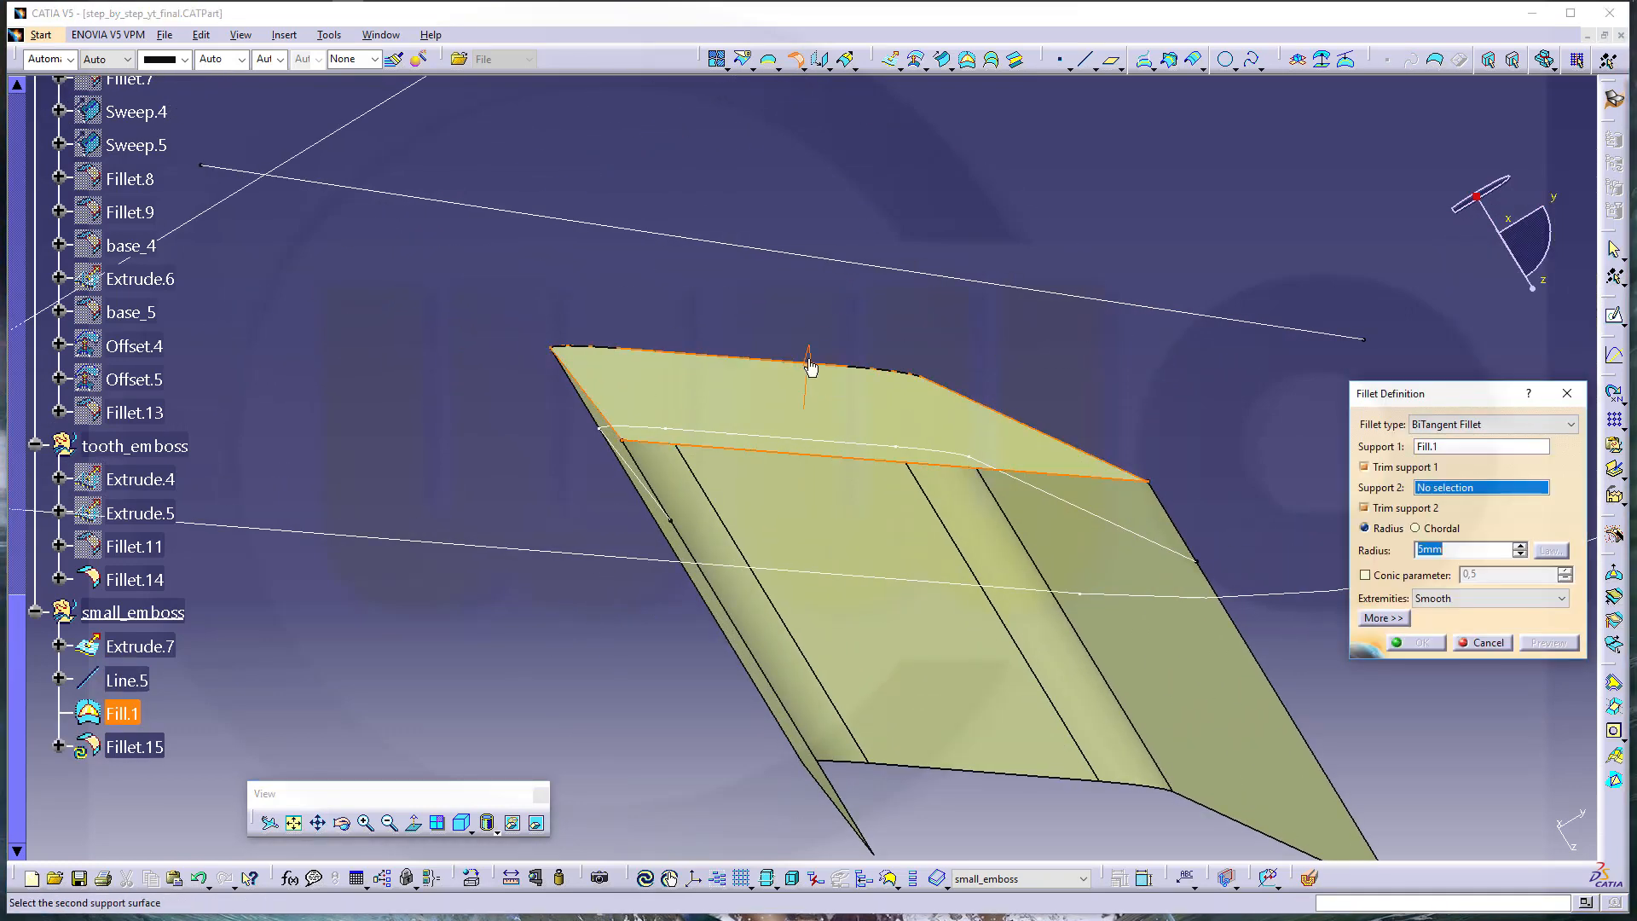
left_click(852, 529)
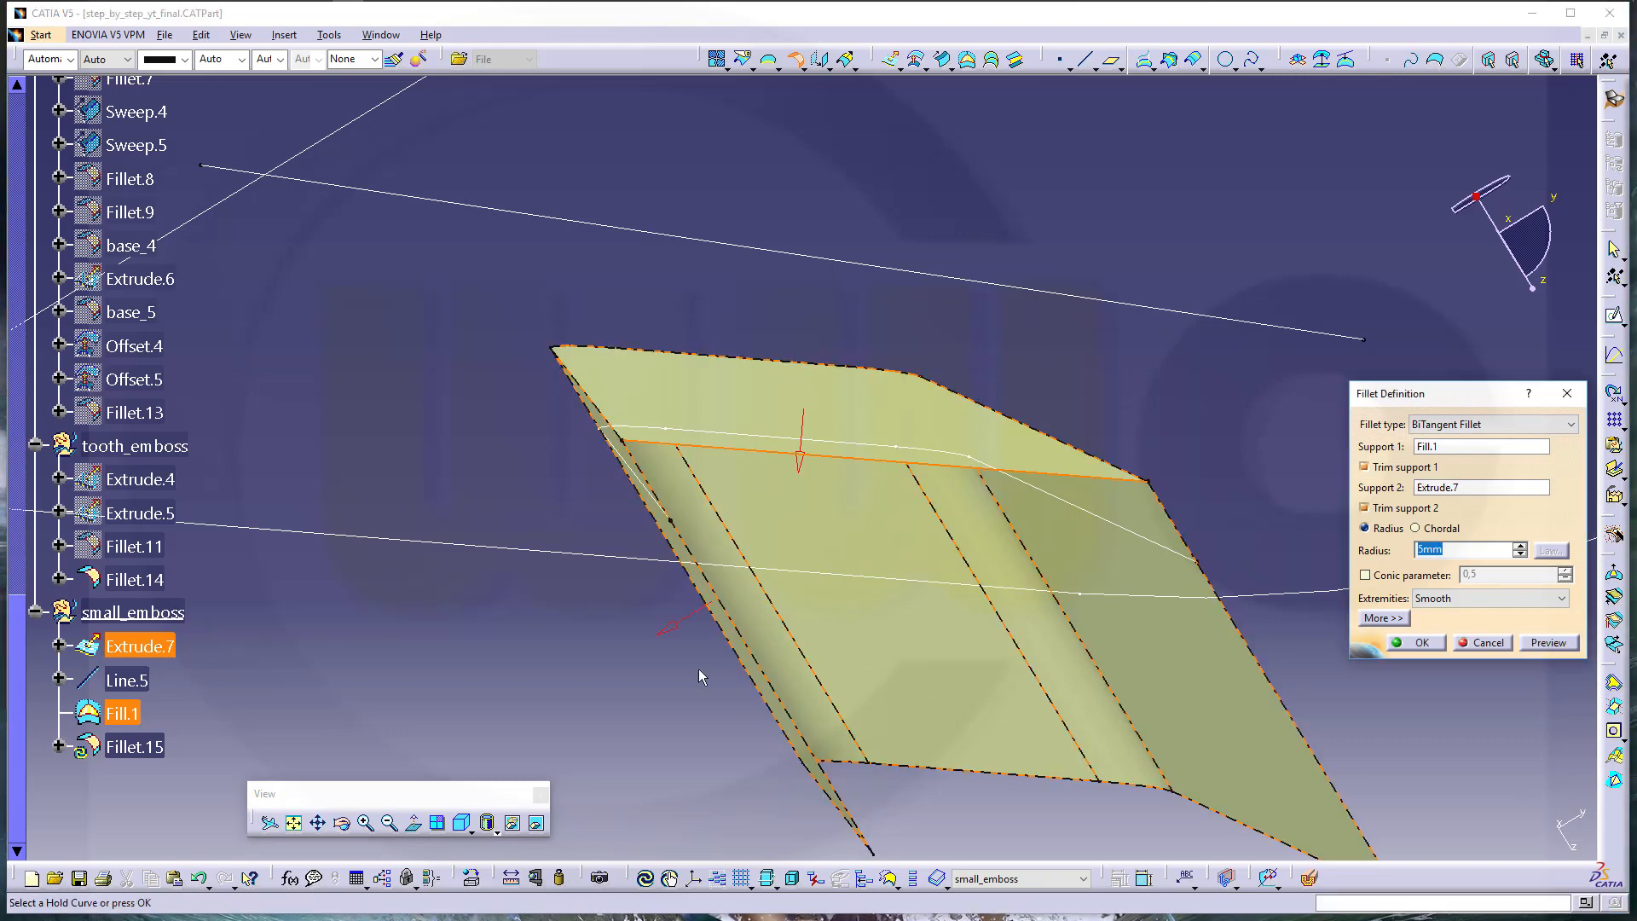
left_click(668, 638)
left_click(1412, 643)
middle_click_drag(1322, 639, 1024, 534)
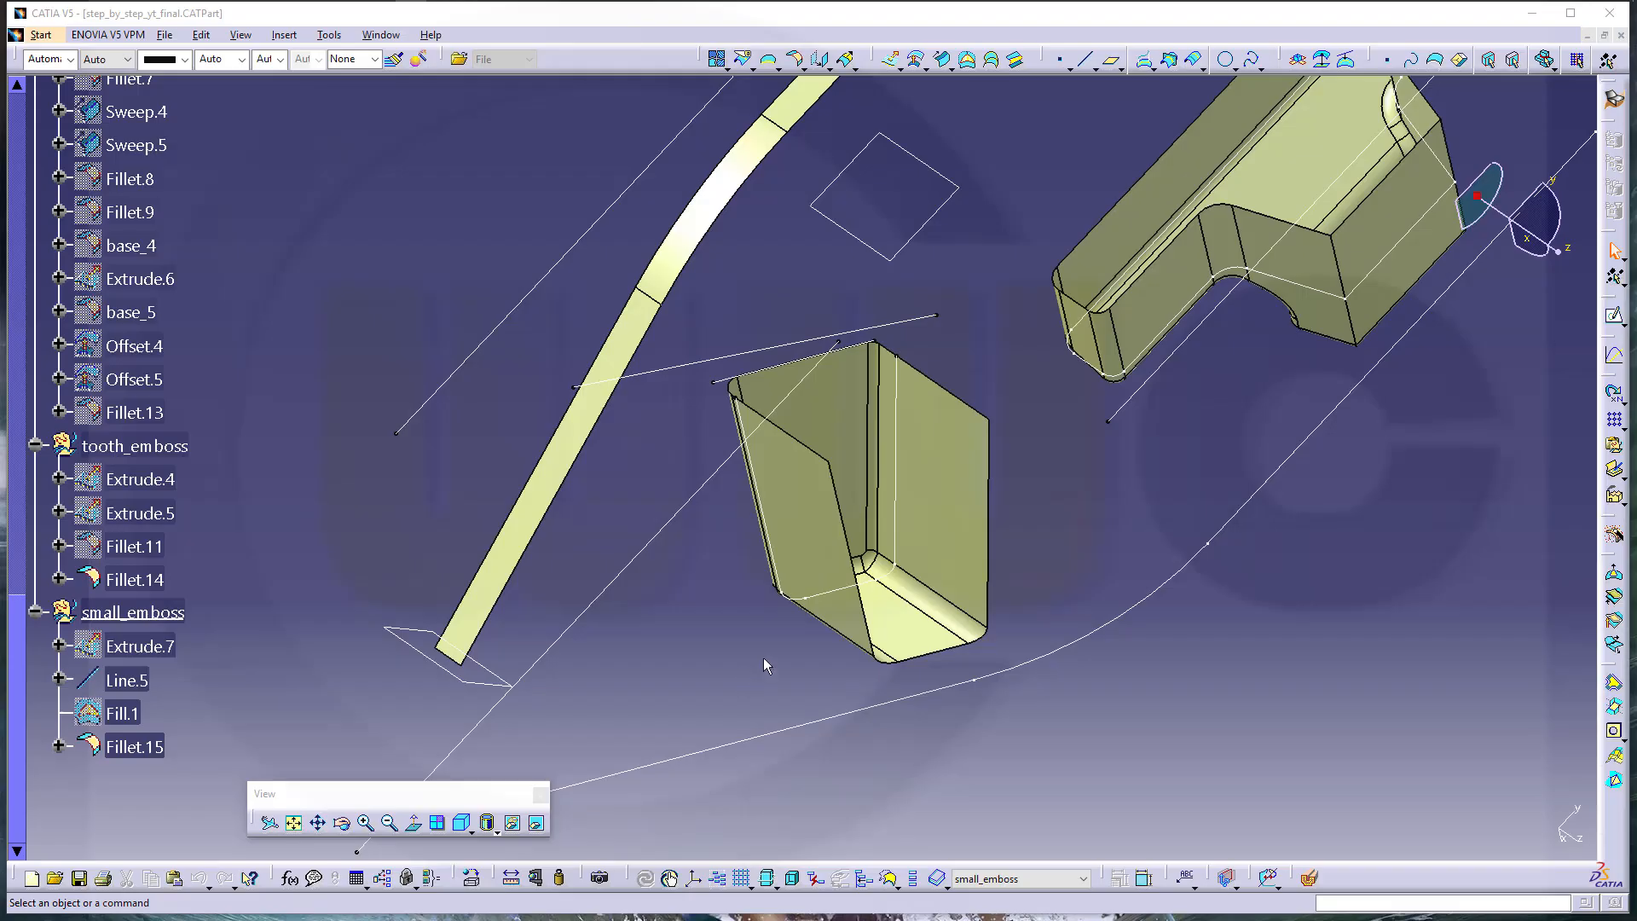
middle_click_drag(764, 658, 782, 656)
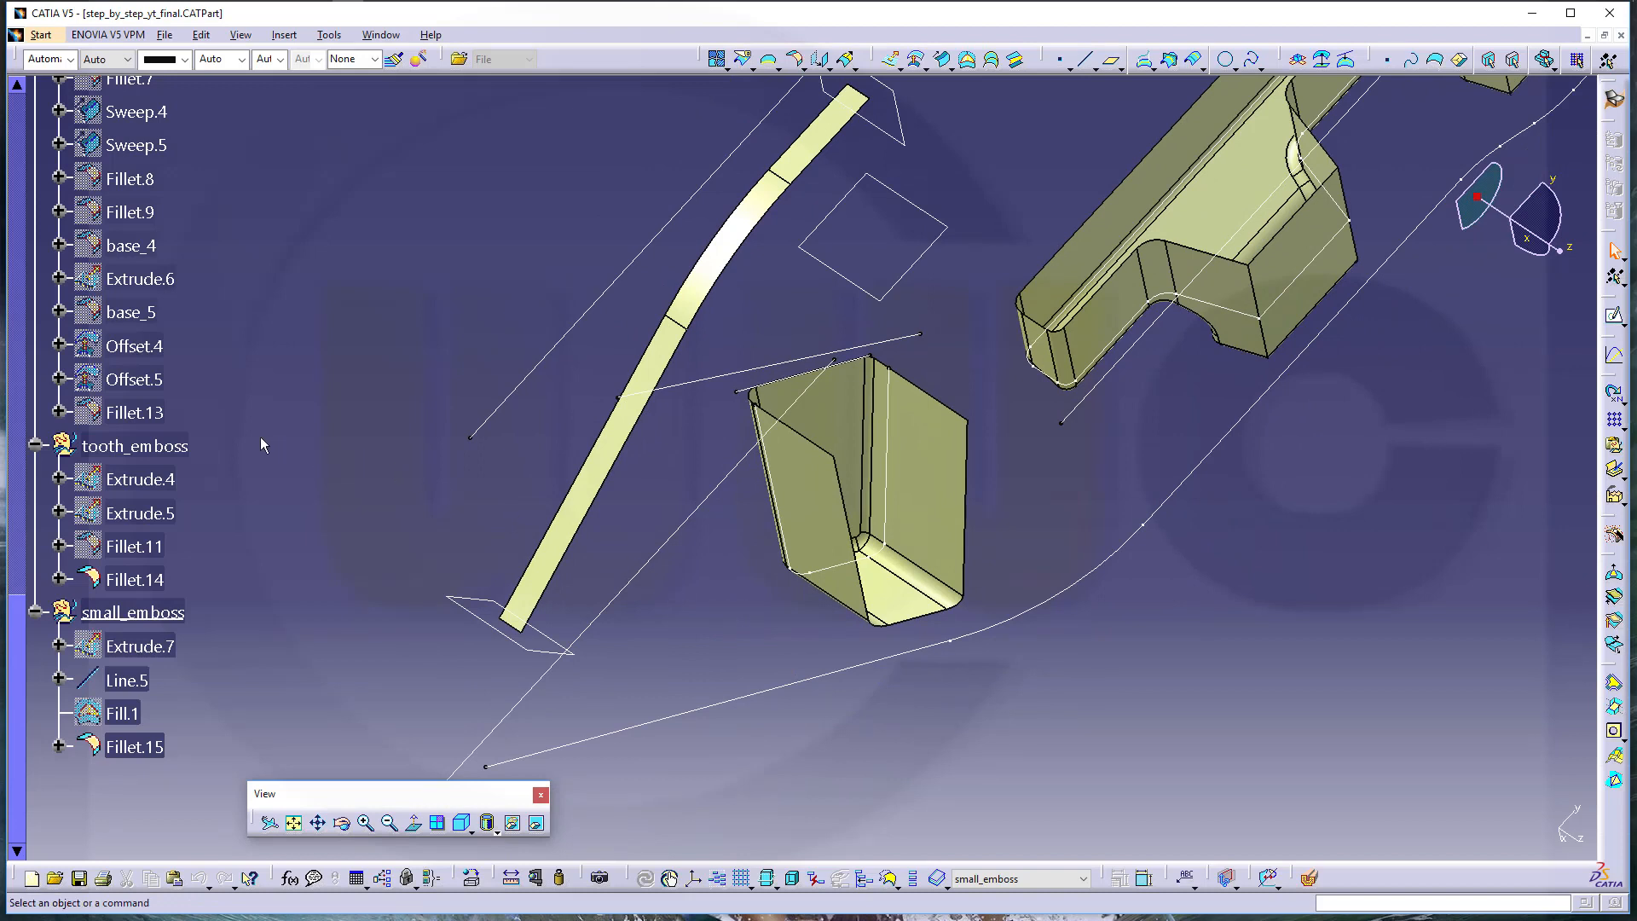
Show Fillet.13 and create a 5 mm BiTangent Fillet between Fillet.15 and Fillet.13, trimming both supports
right_click(134, 417)
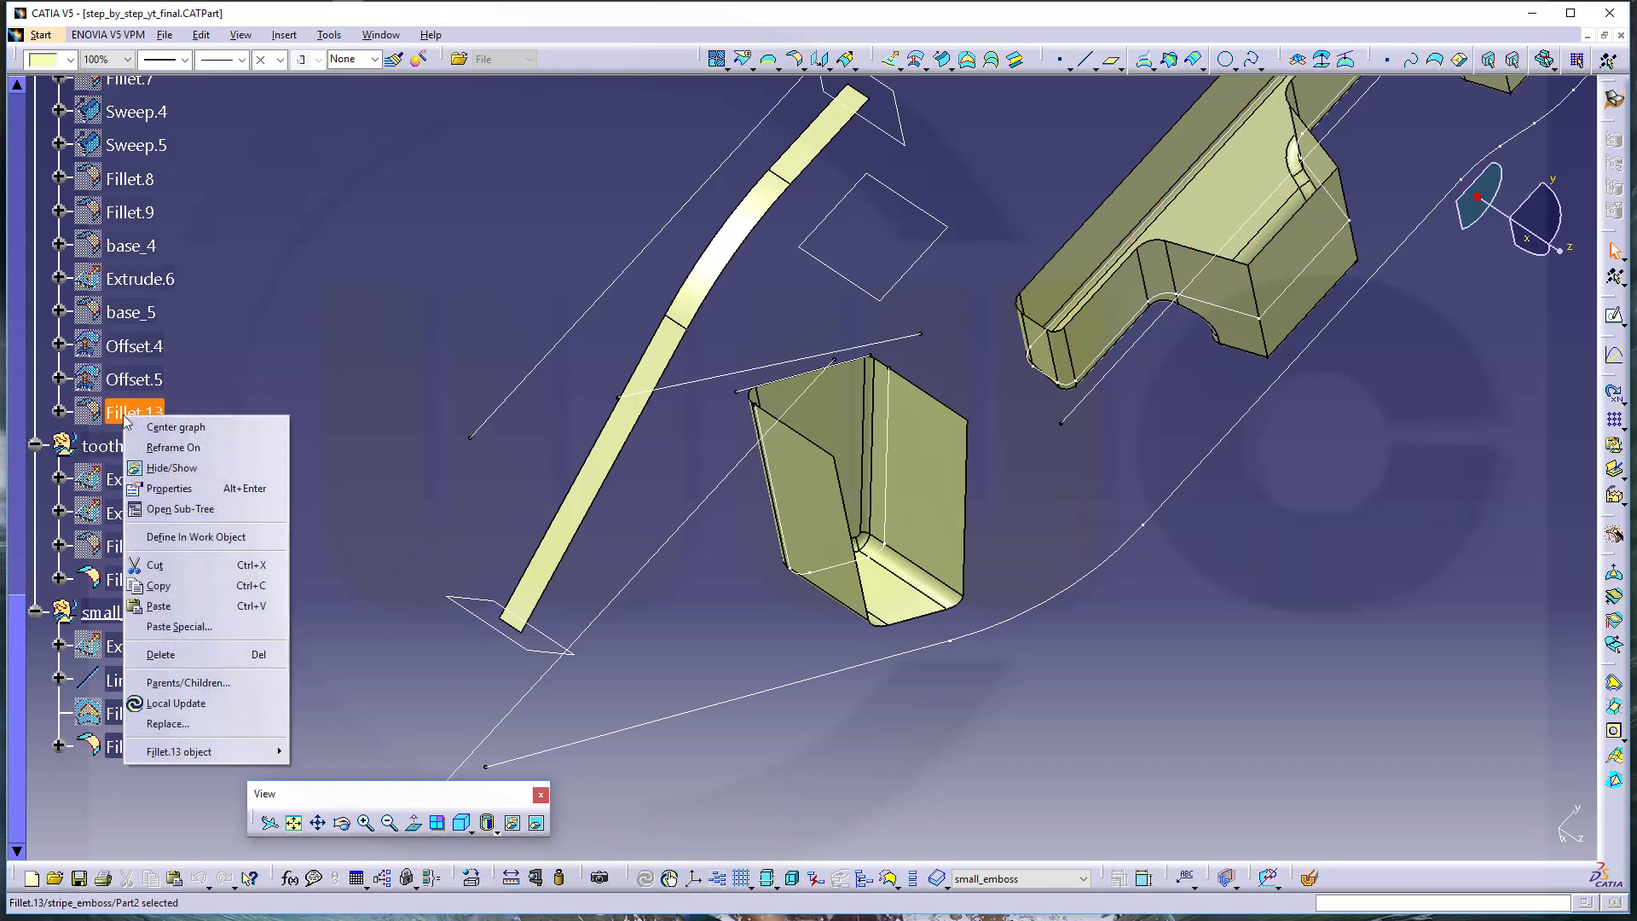
left_click(188, 471)
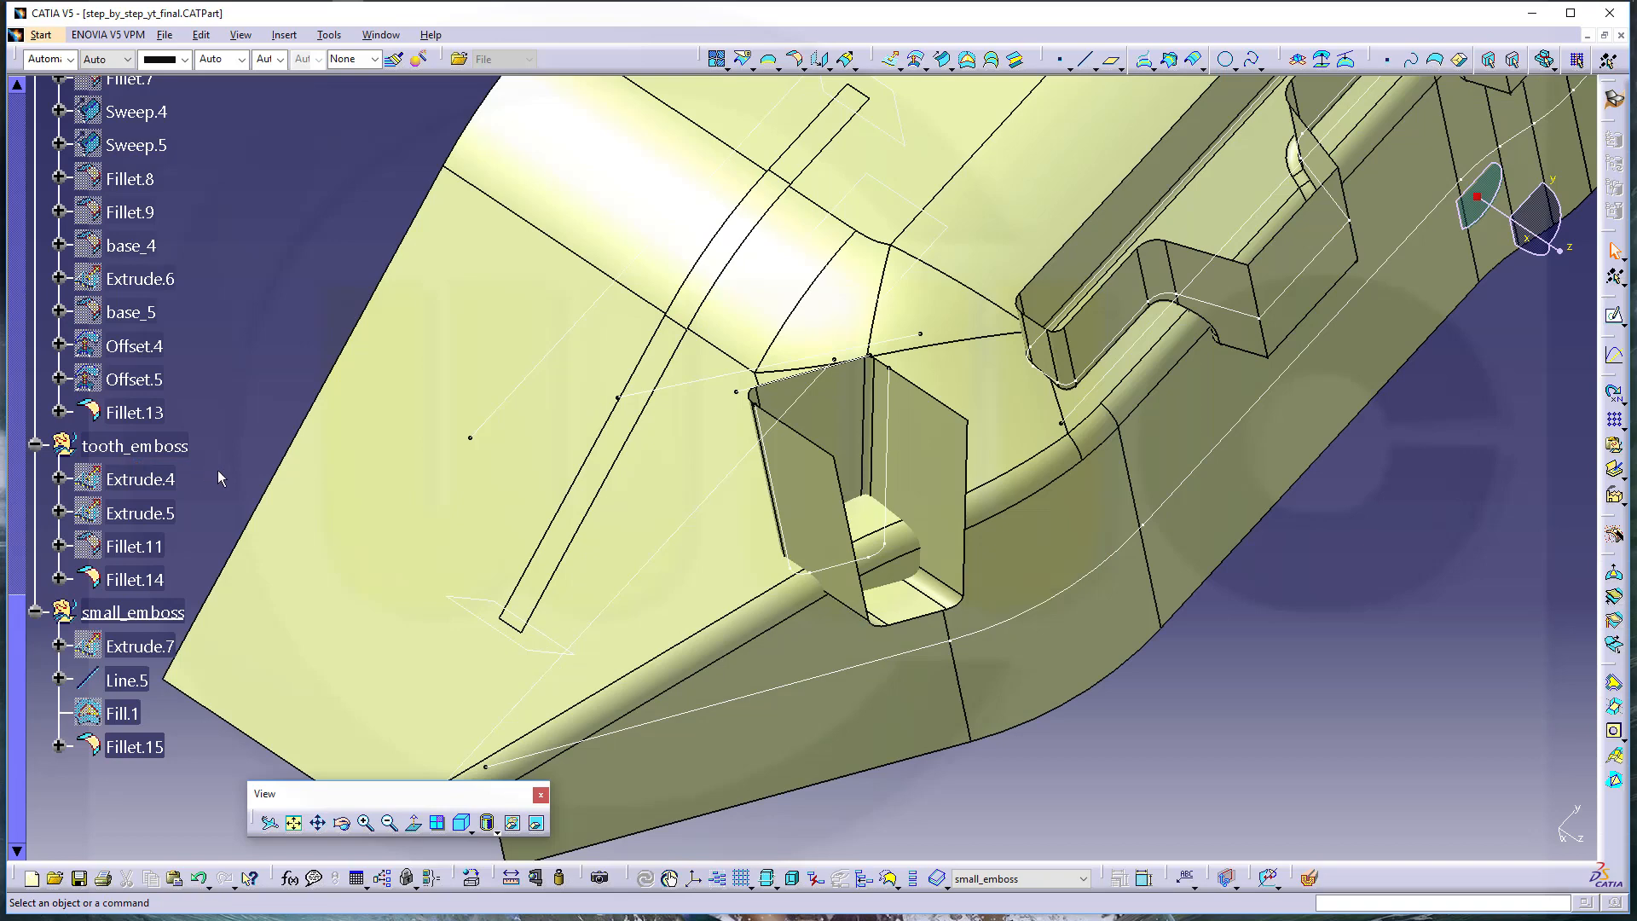
left_click(802, 67)
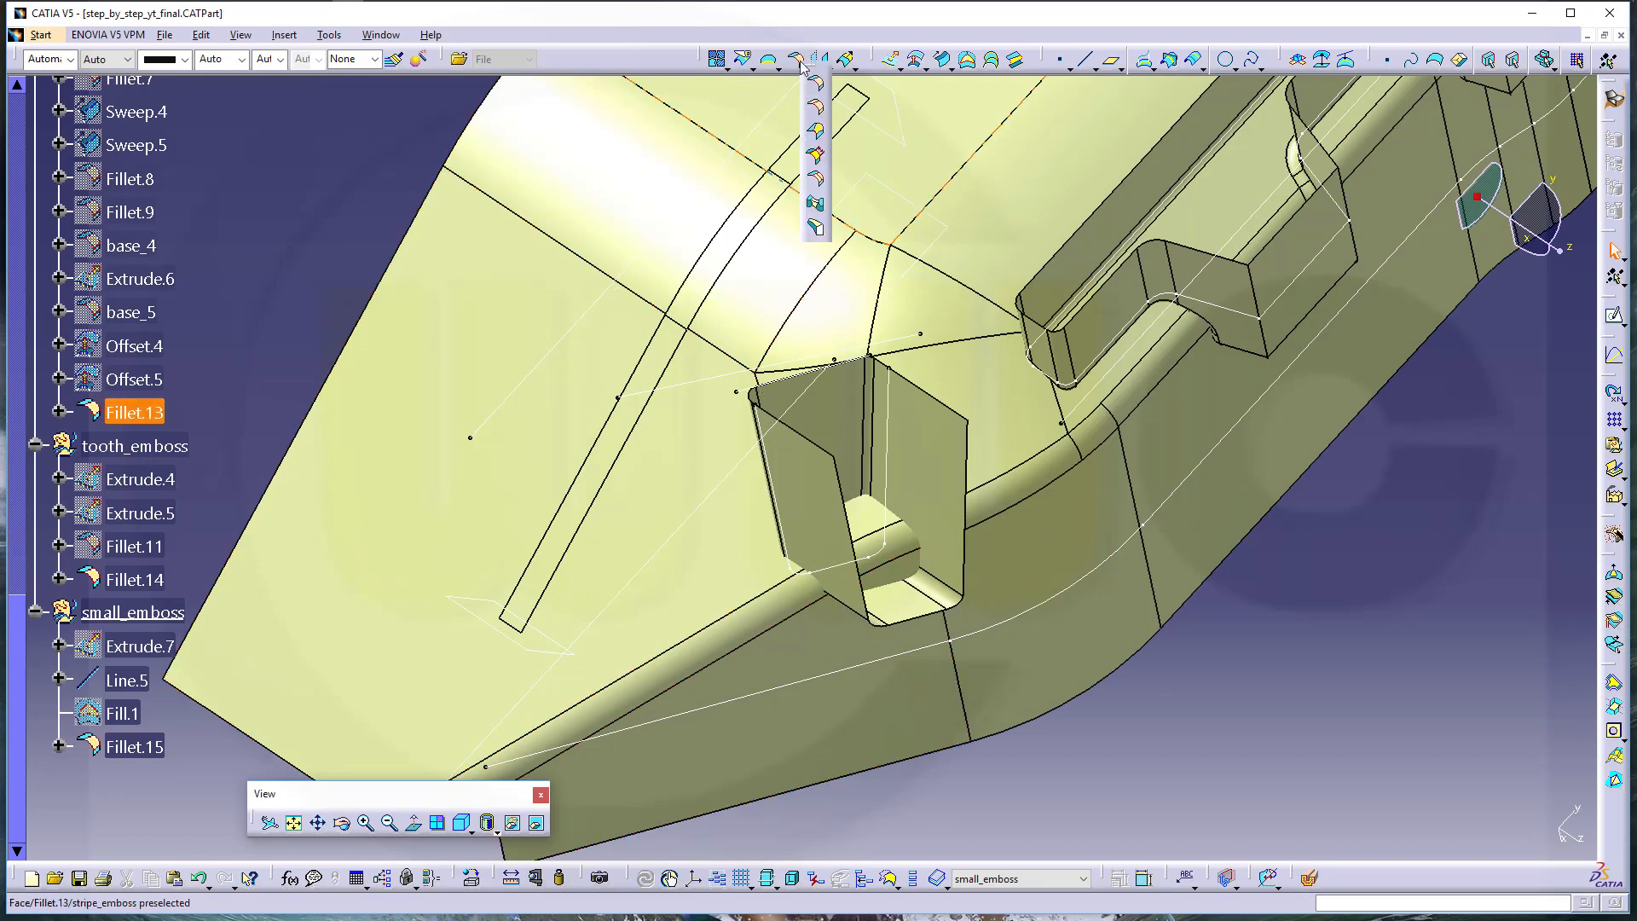
left_click(816, 106)
left_click(936, 501)
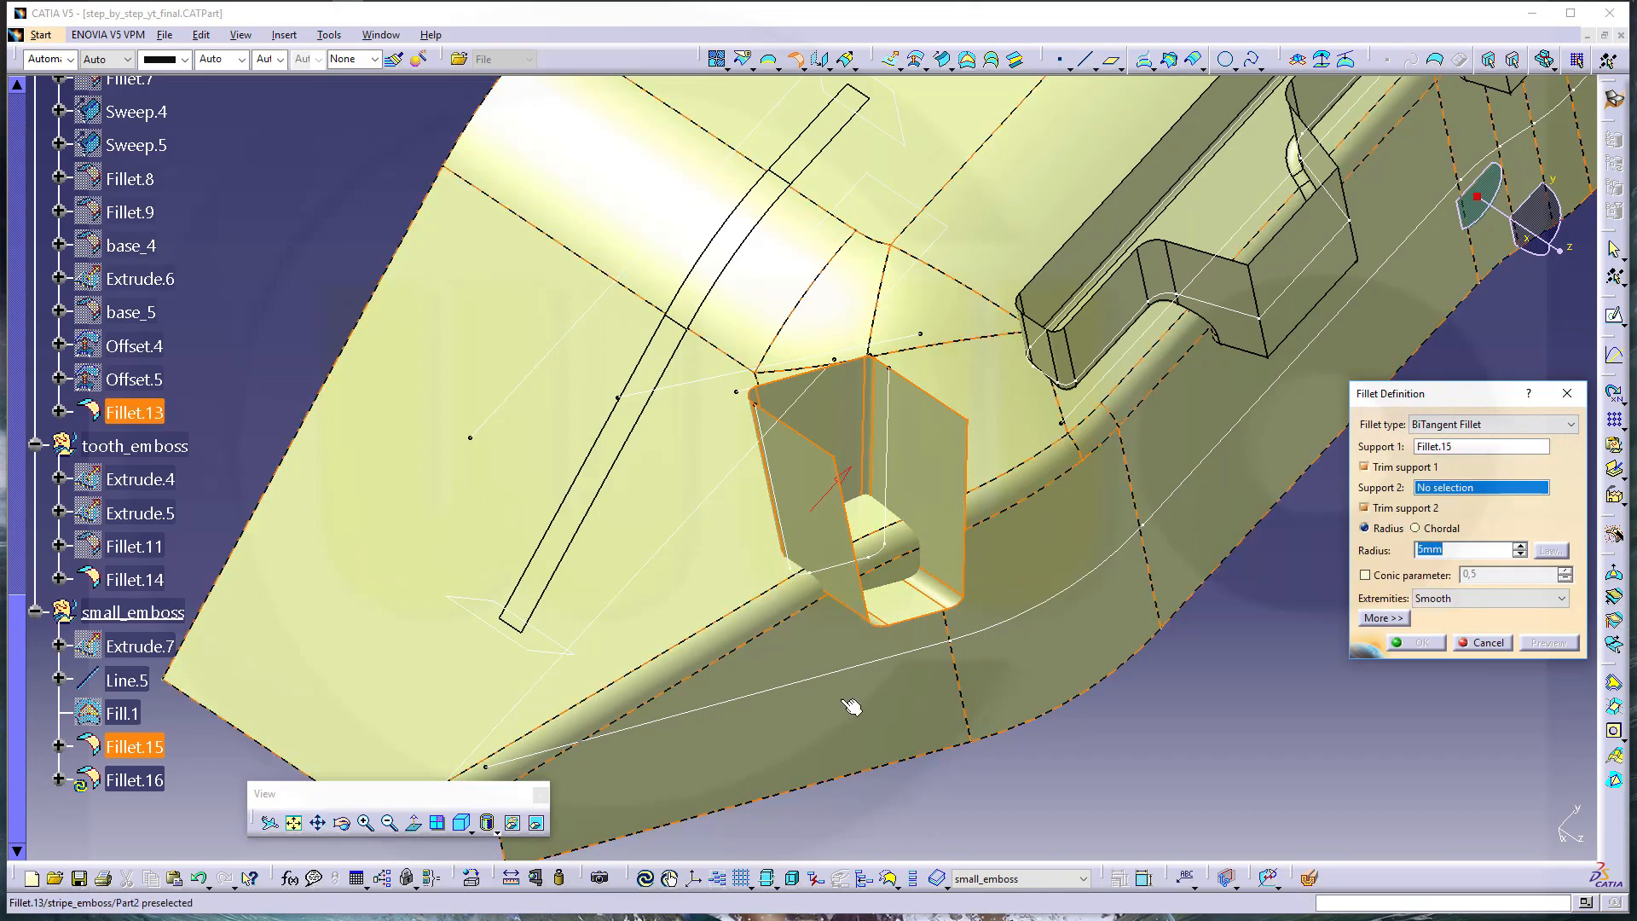
left_click(695, 602)
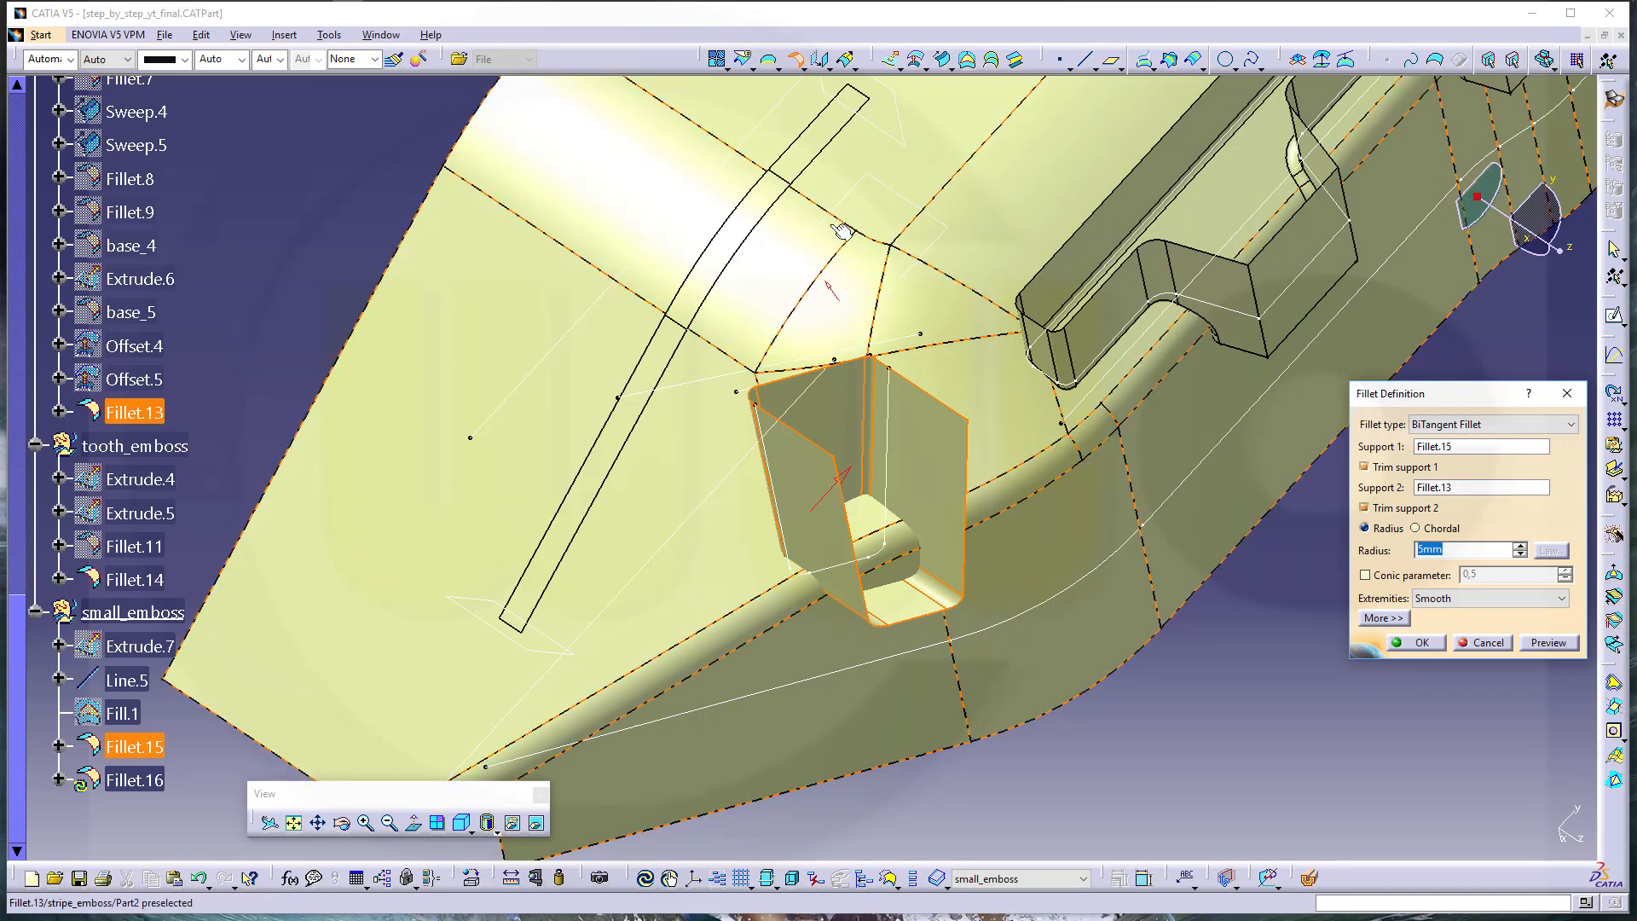
left_click(1542, 645)
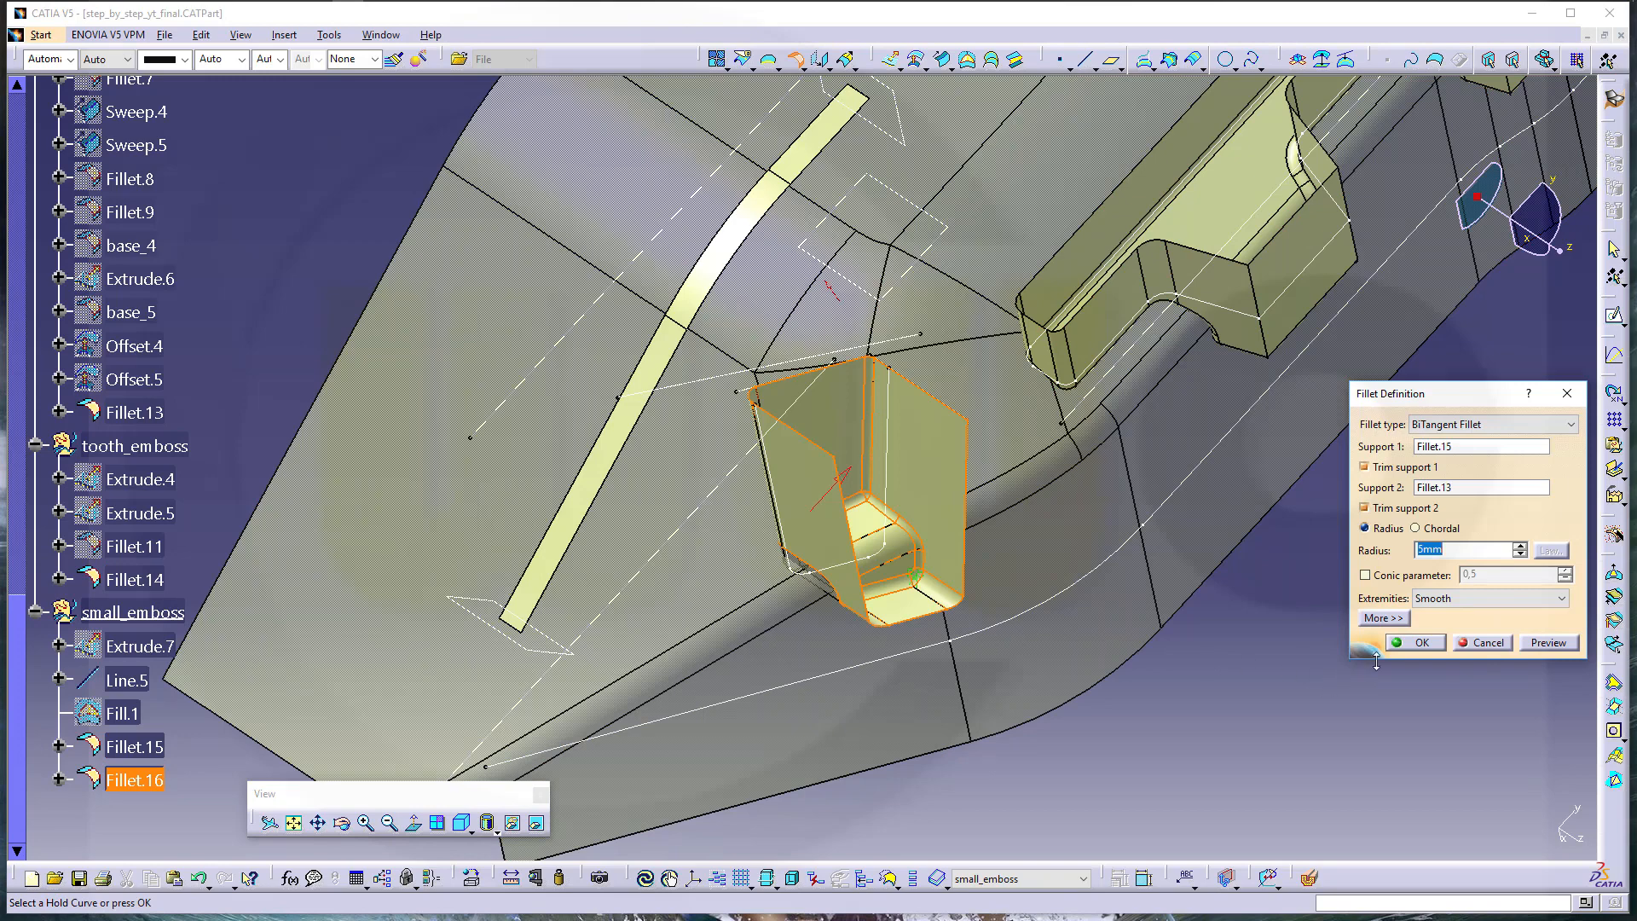
left_click(1419, 645)
middle_click_drag(1189, 601, 1044, 682)
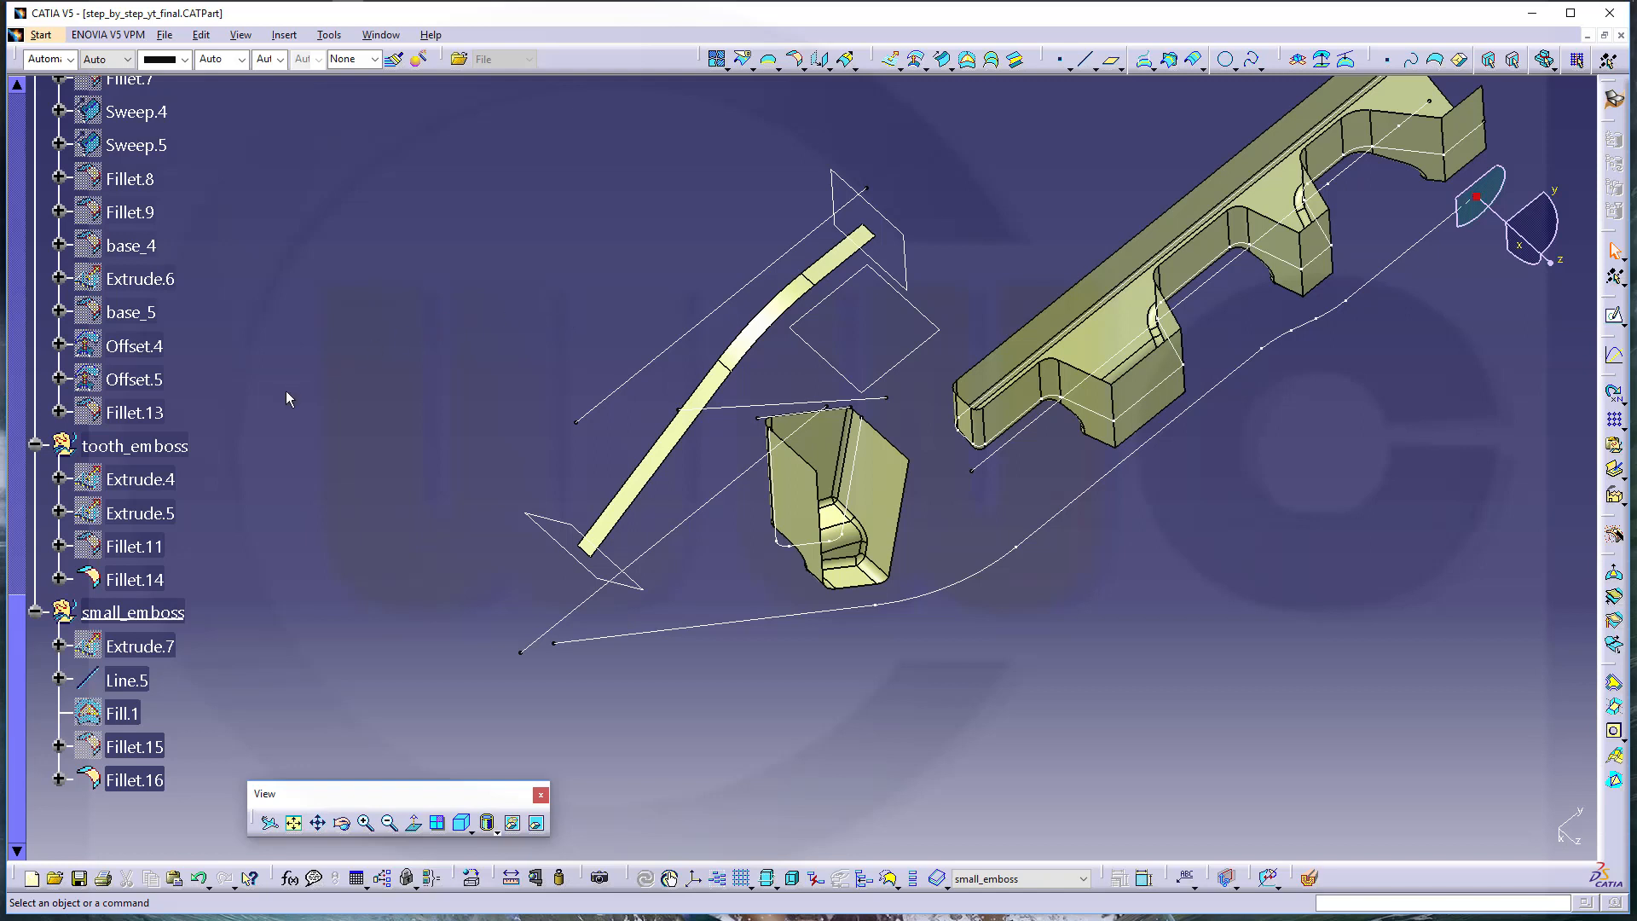
Show base_5 and create a 3 mm BiTangent Fillet between Fillet.16 and base_5, trimming both supports
right_click(128, 313)
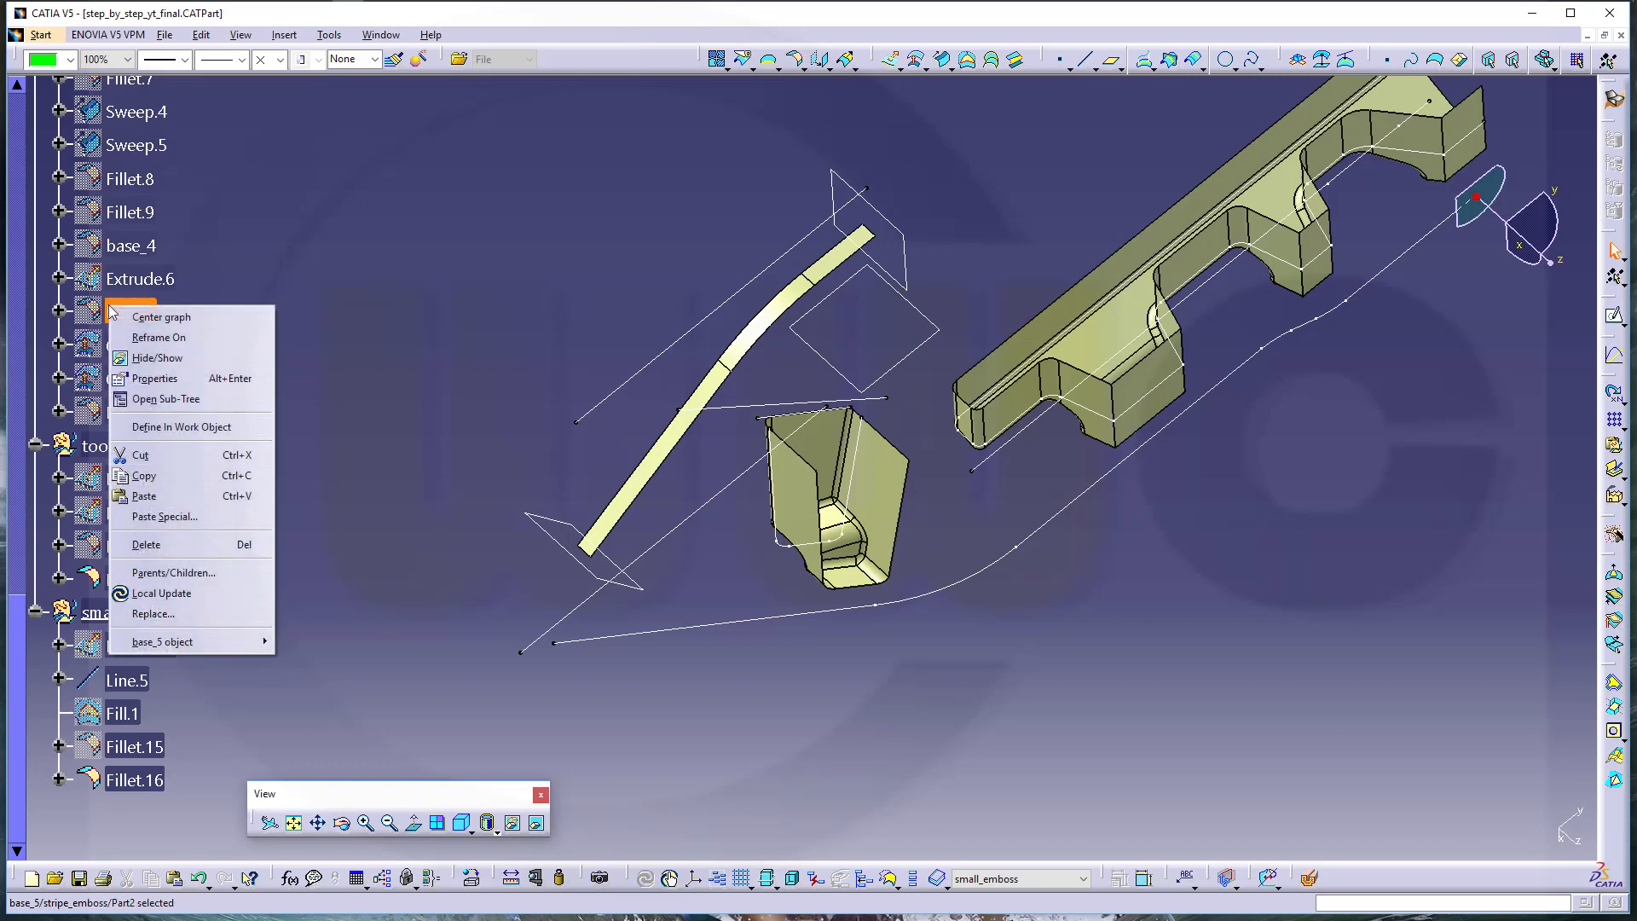
left_click(160, 359)
middle_click_drag(997, 665, 989, 629, "ctrl")
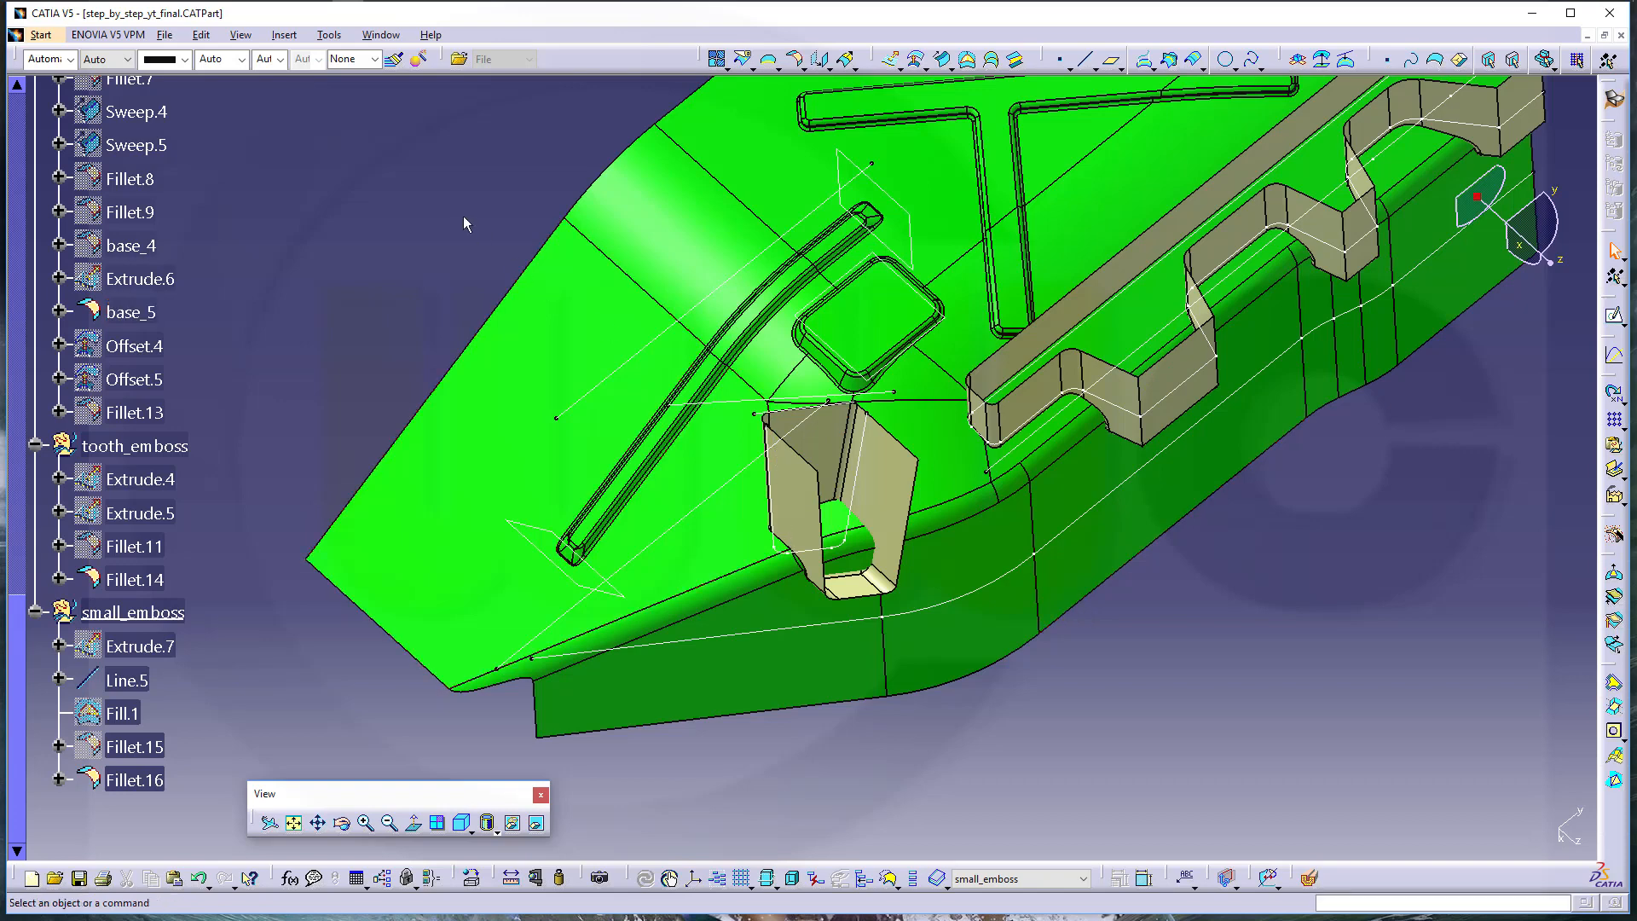
left_click(797, 60)
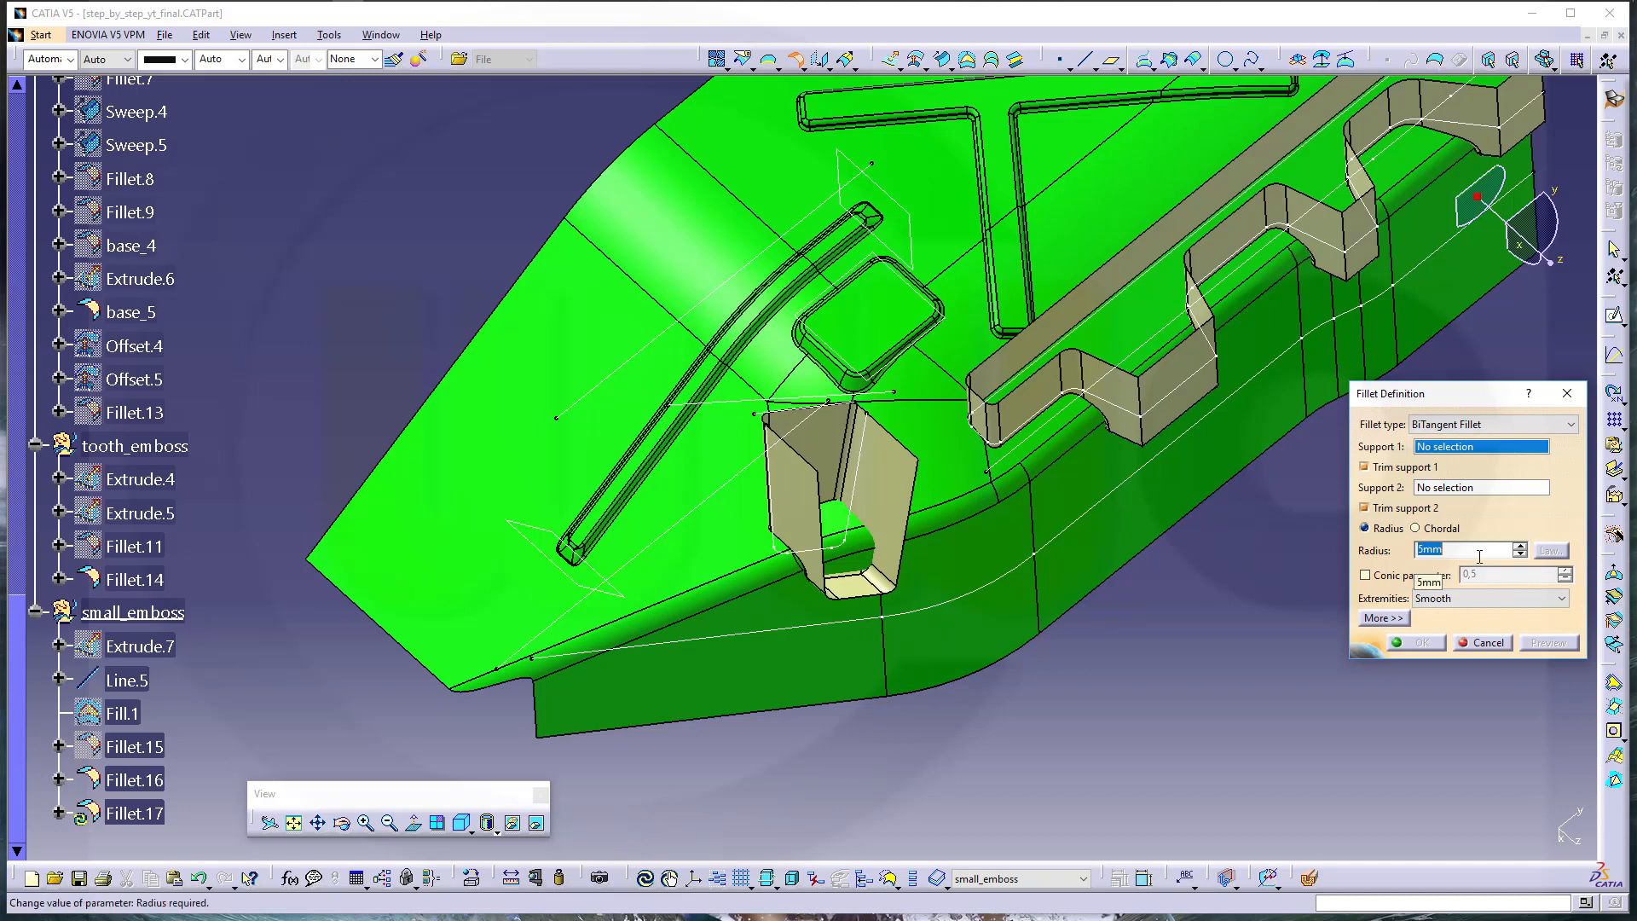
type("3")
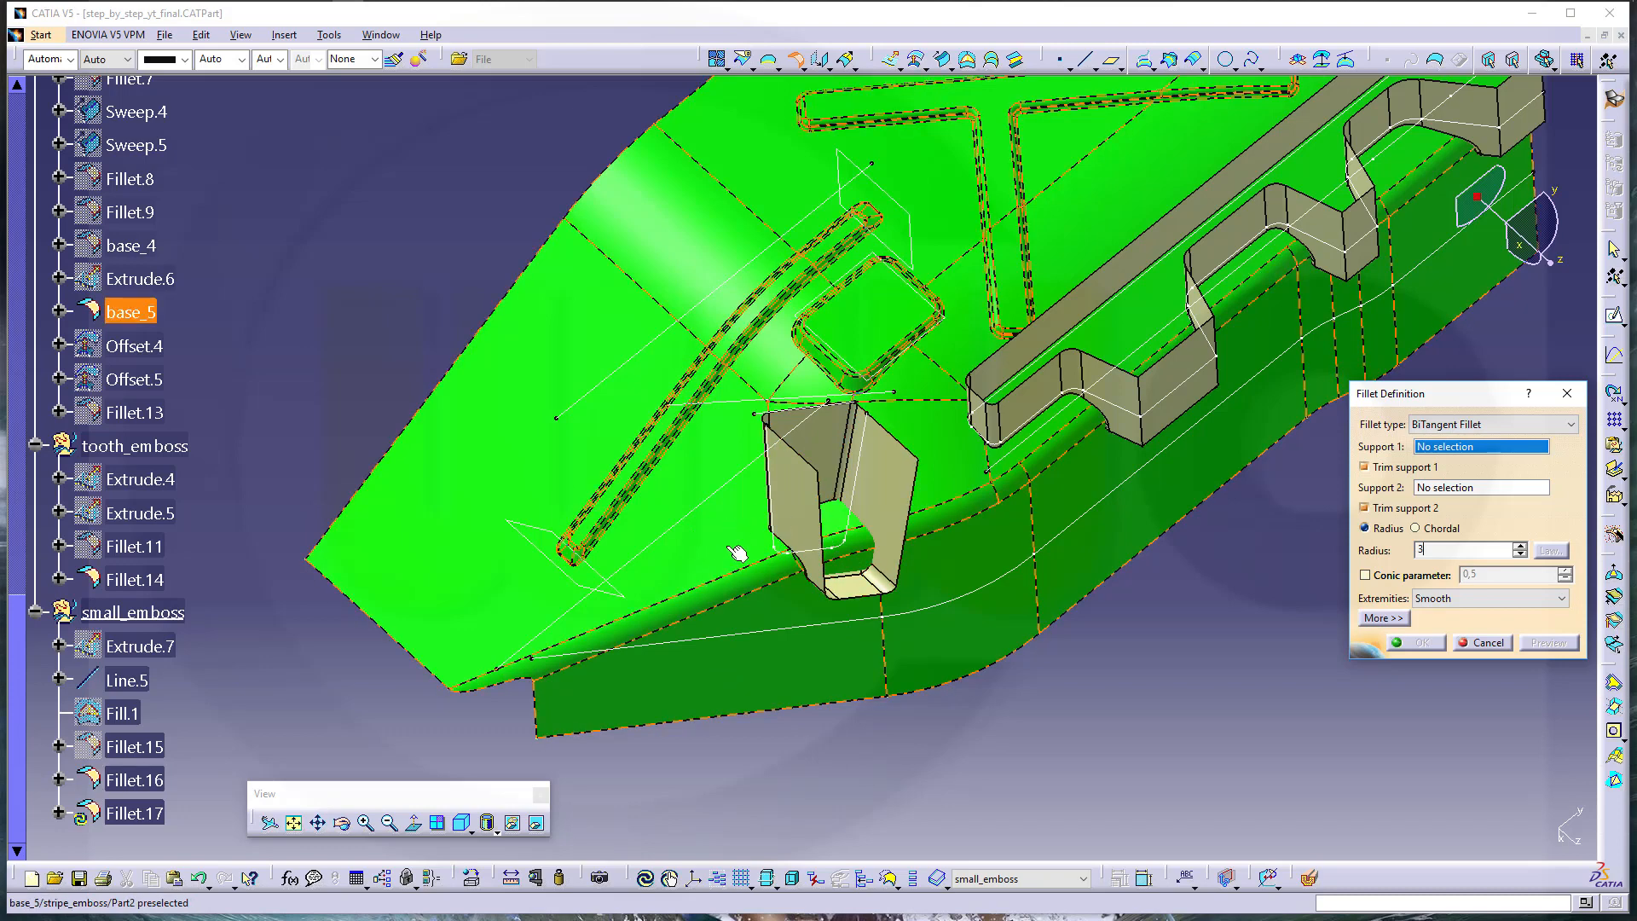
left_click(806, 520)
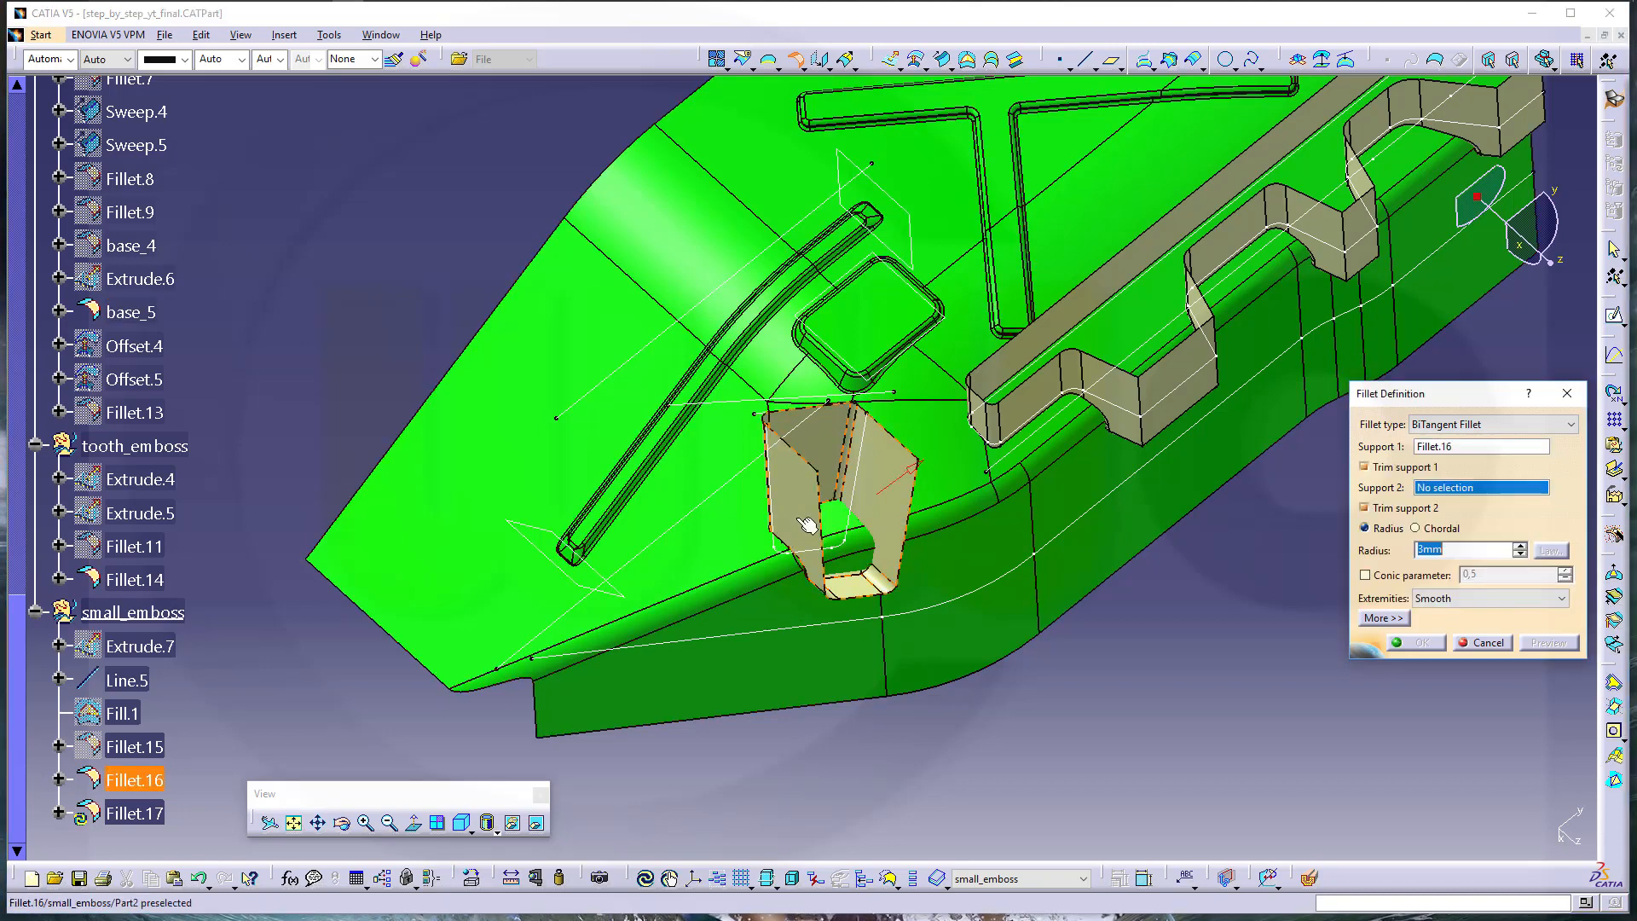
left_click(719, 549)
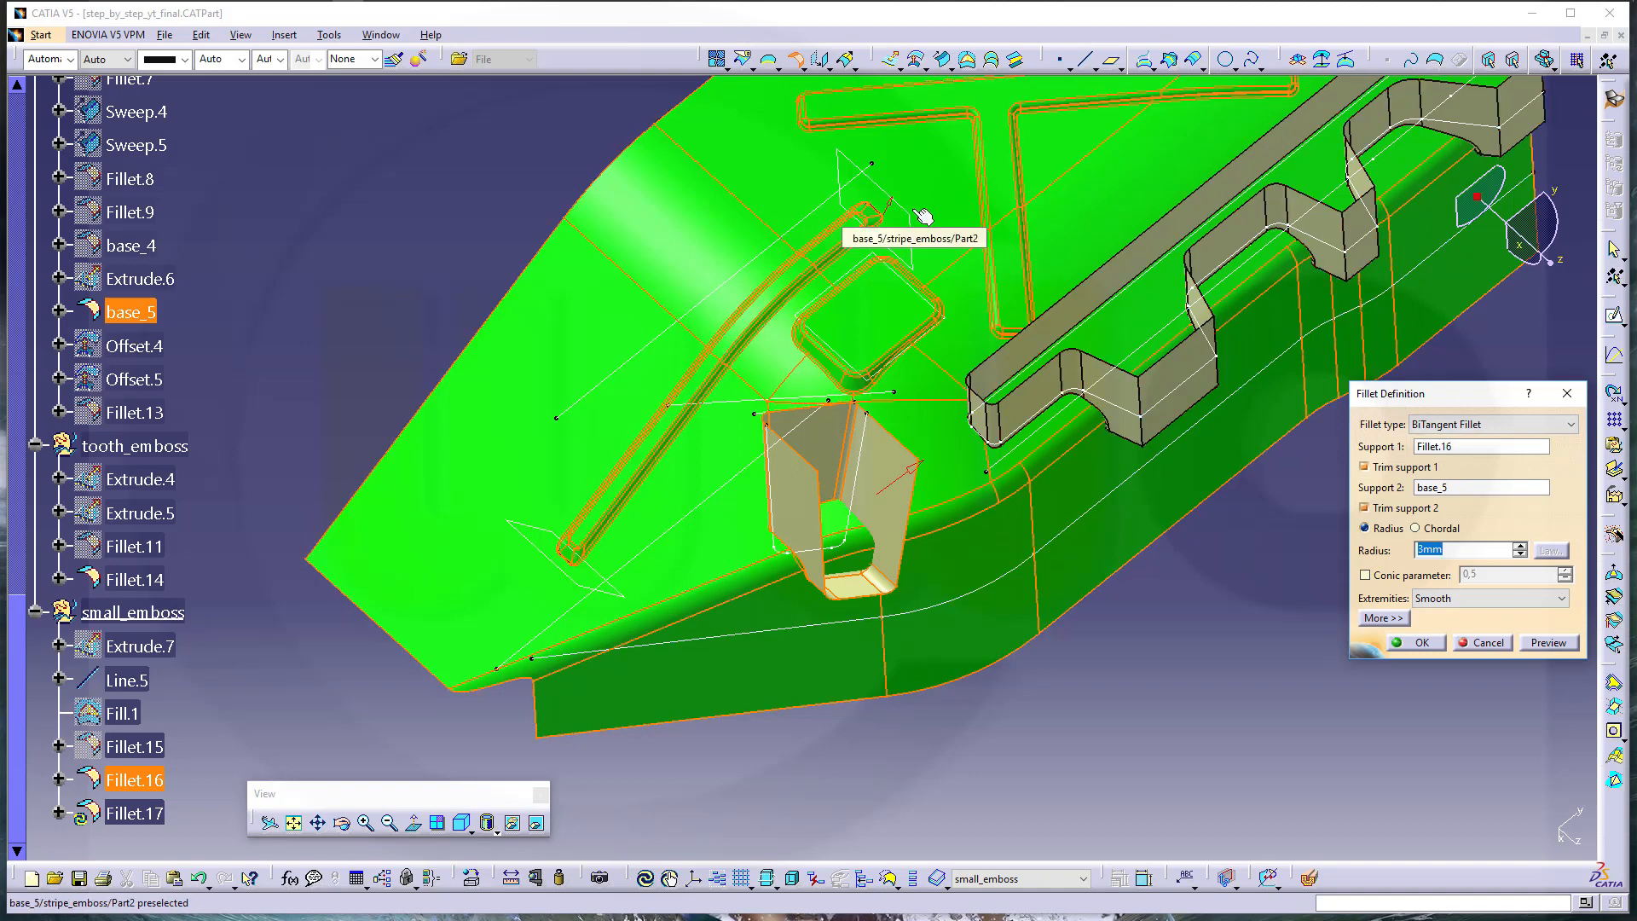
left_click(1544, 643)
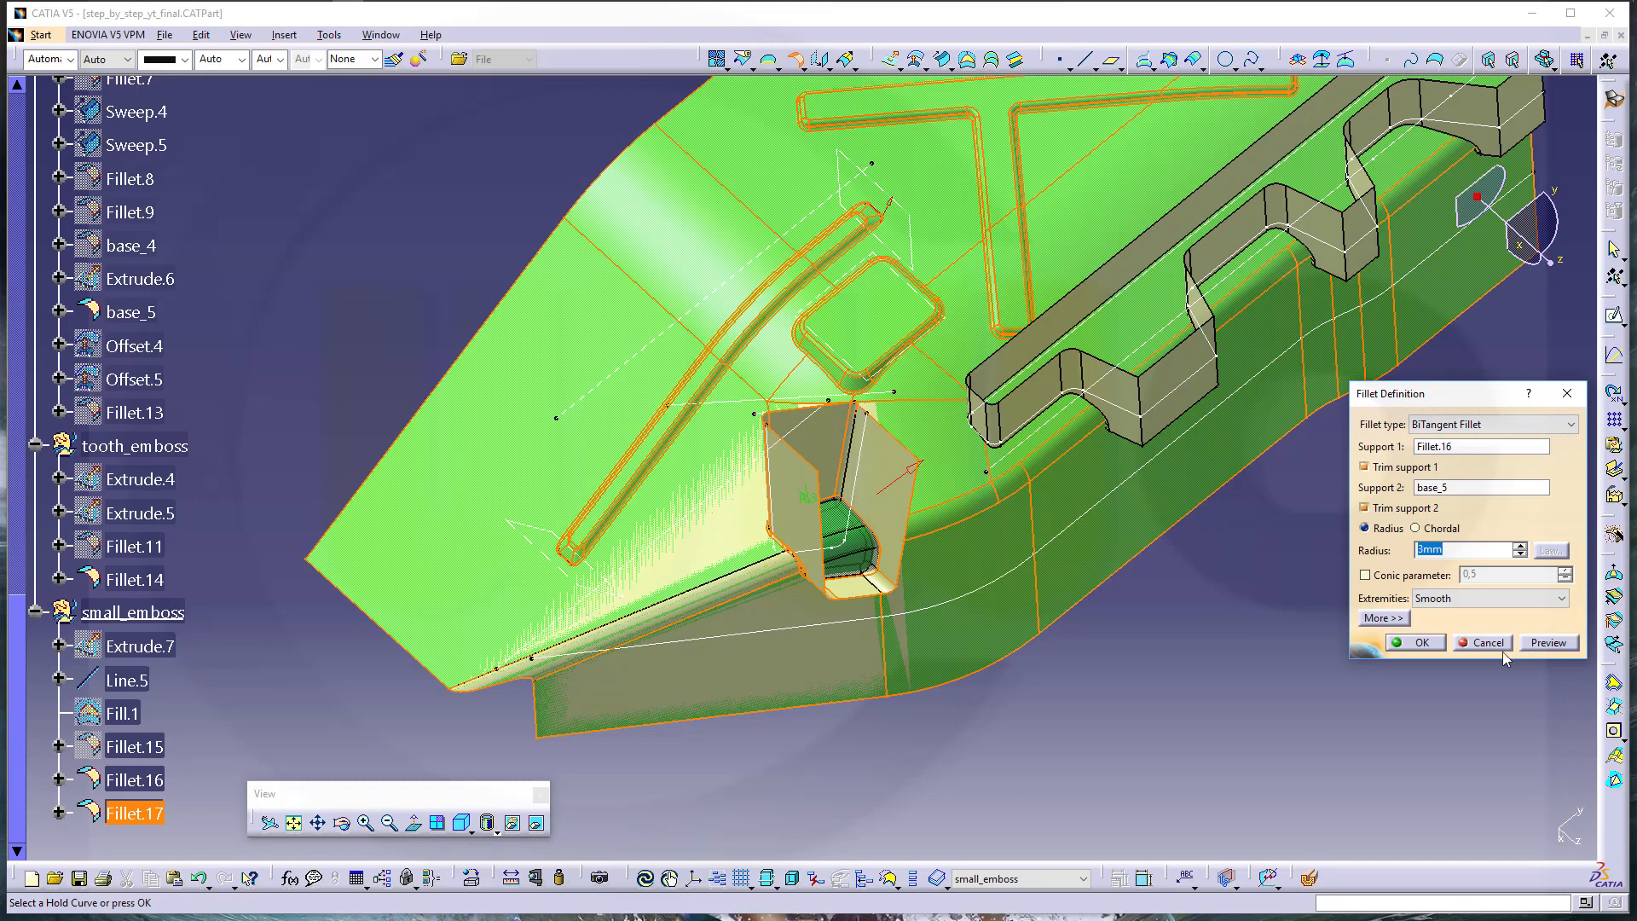
left_click(1417, 642)
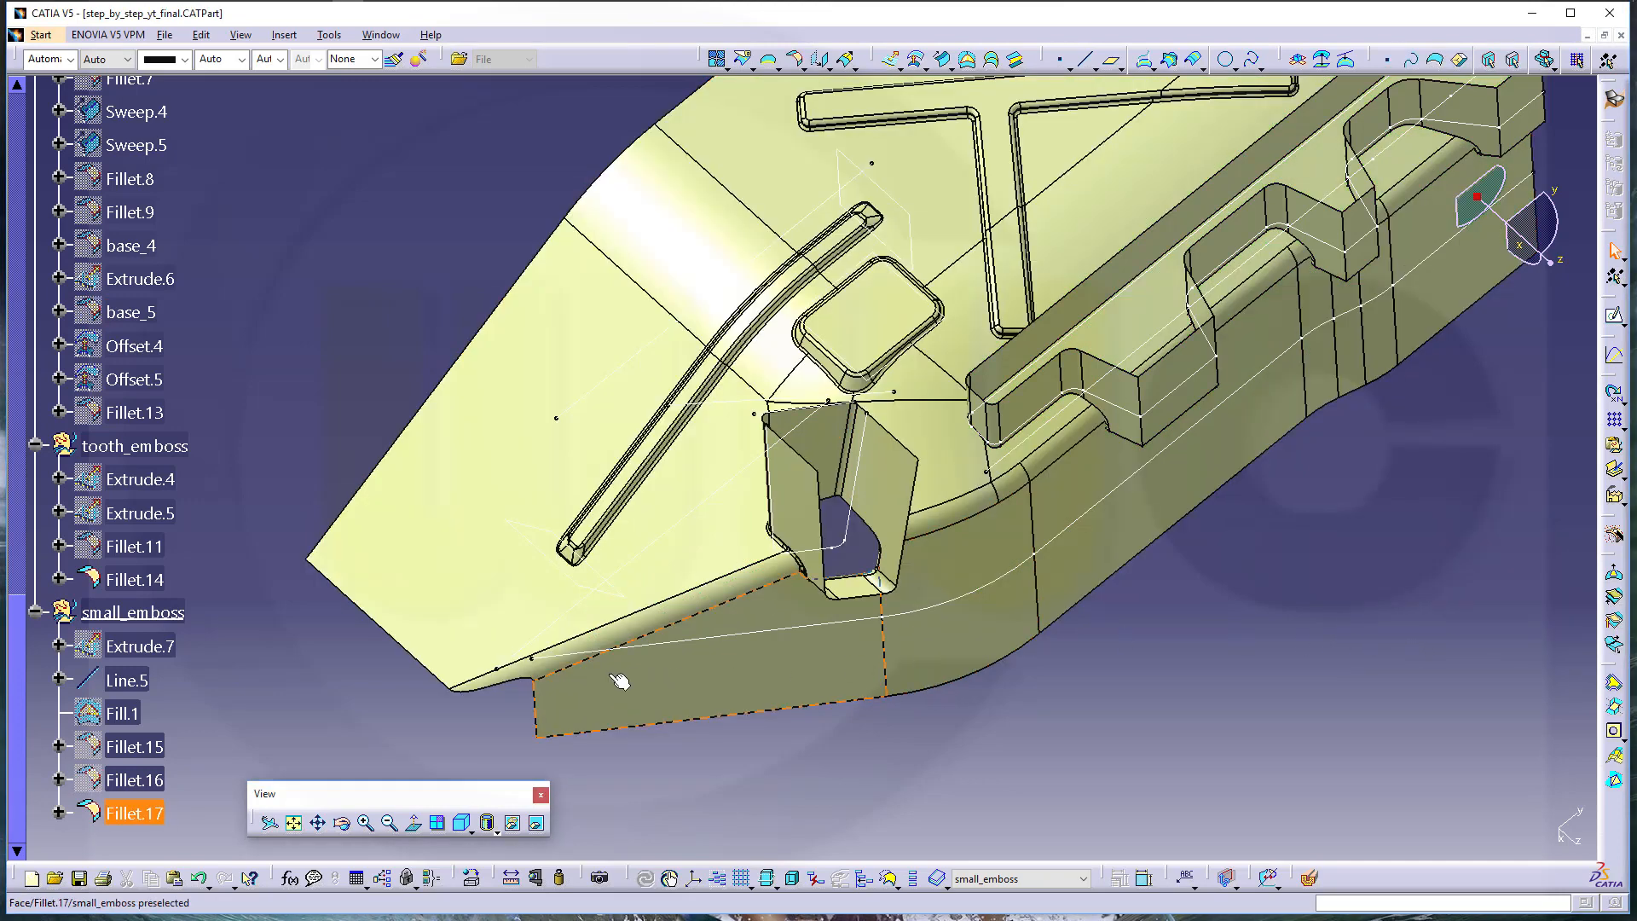
Redefine Fillet.17, the 3 mm fillet between Fillet.16 and base_5, reversing the support sides so the small emboss is kept within the base surface
left_click(136, 814)
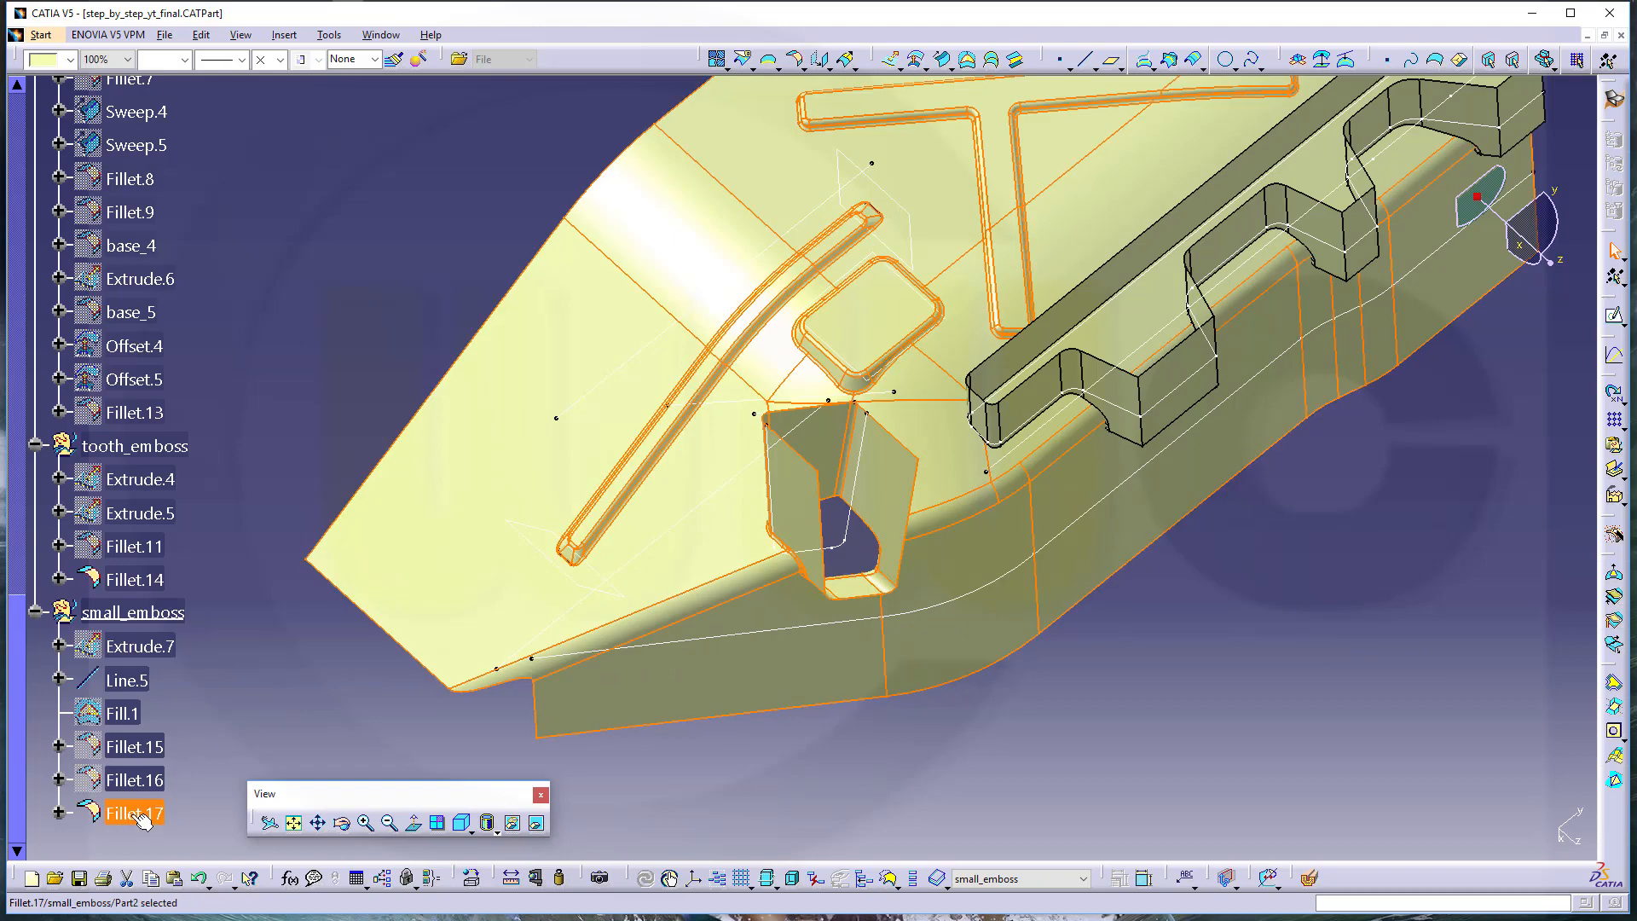
double_click(137, 814)
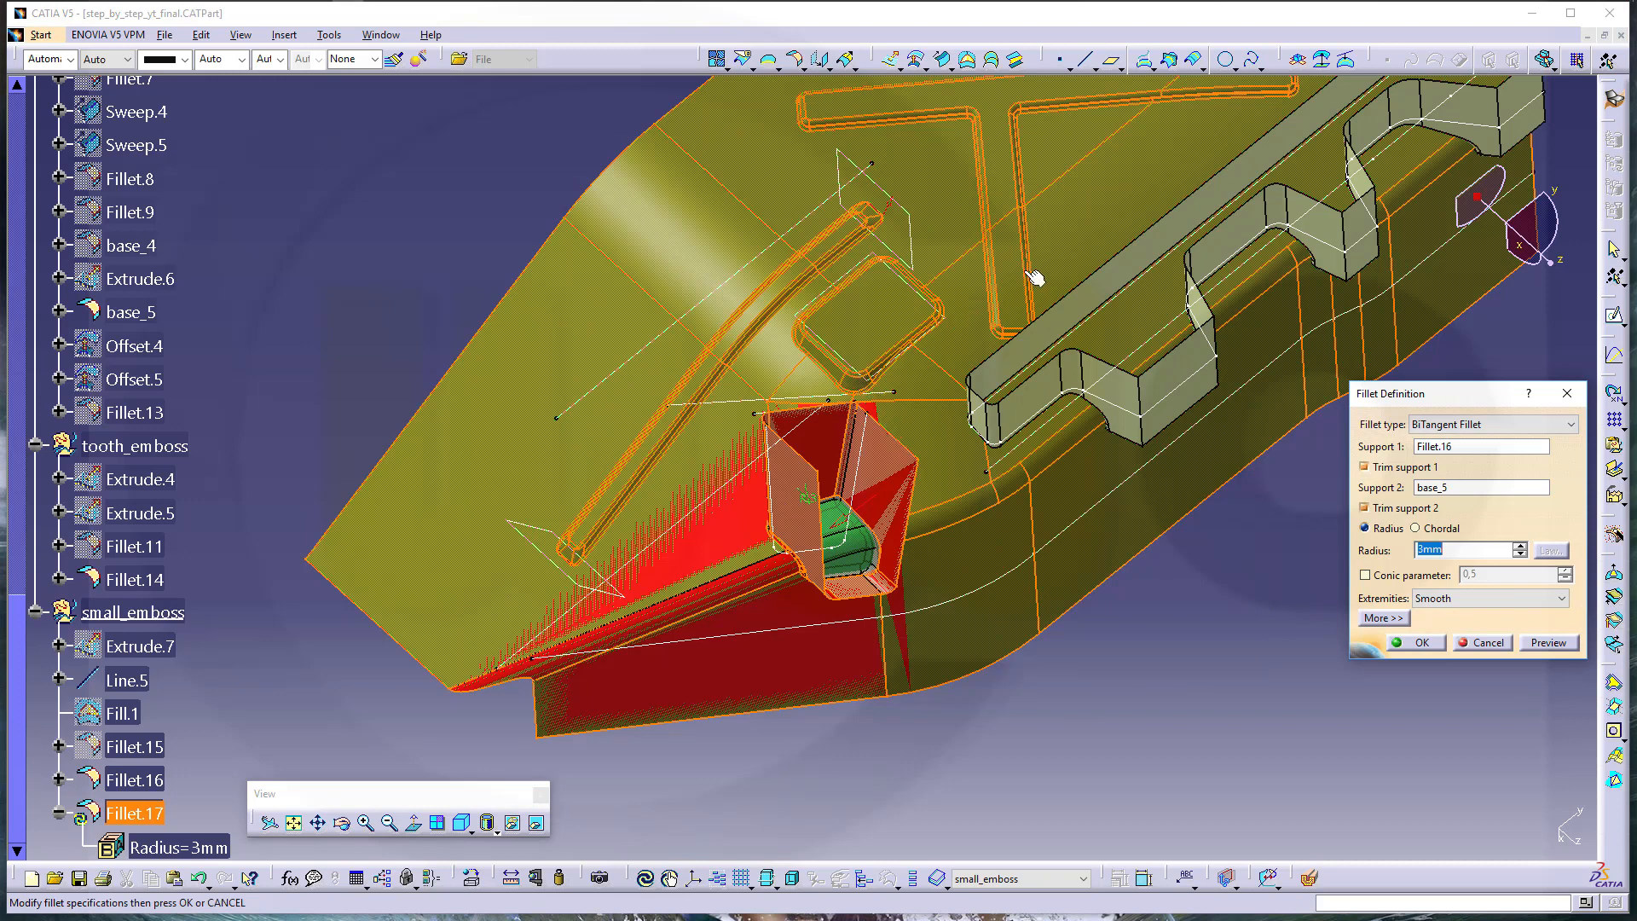
middle_click_drag(892, 201, 889, 201)
left_click(1542, 643)
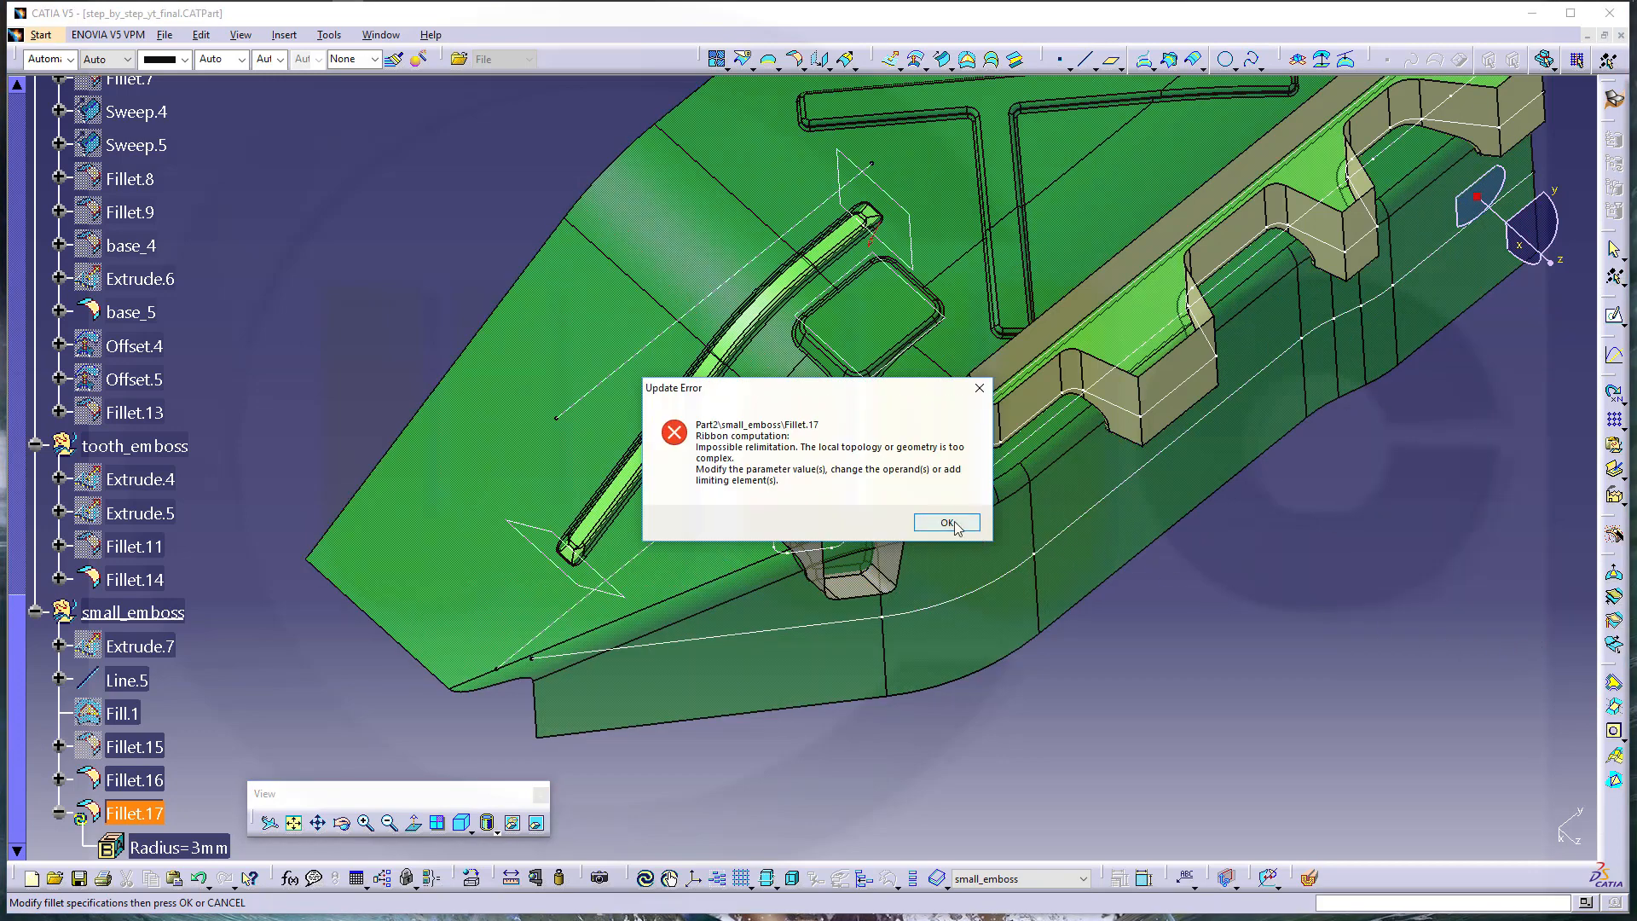
left_click(972, 526)
middle_click_drag(942, 552, 759, 516)
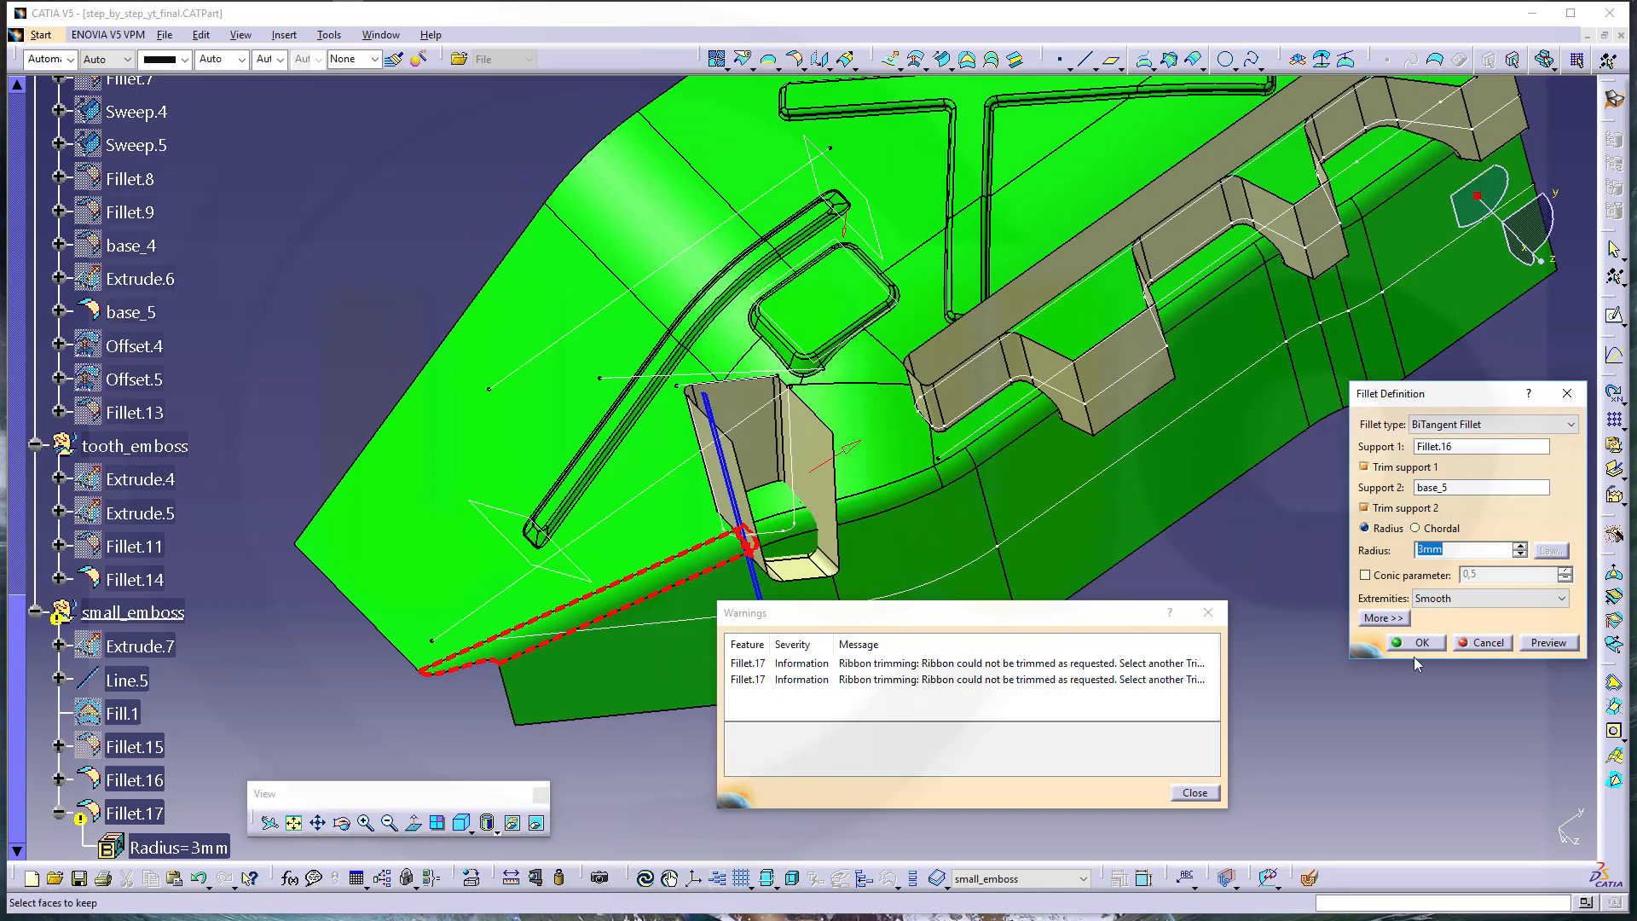
left_click(1203, 794)
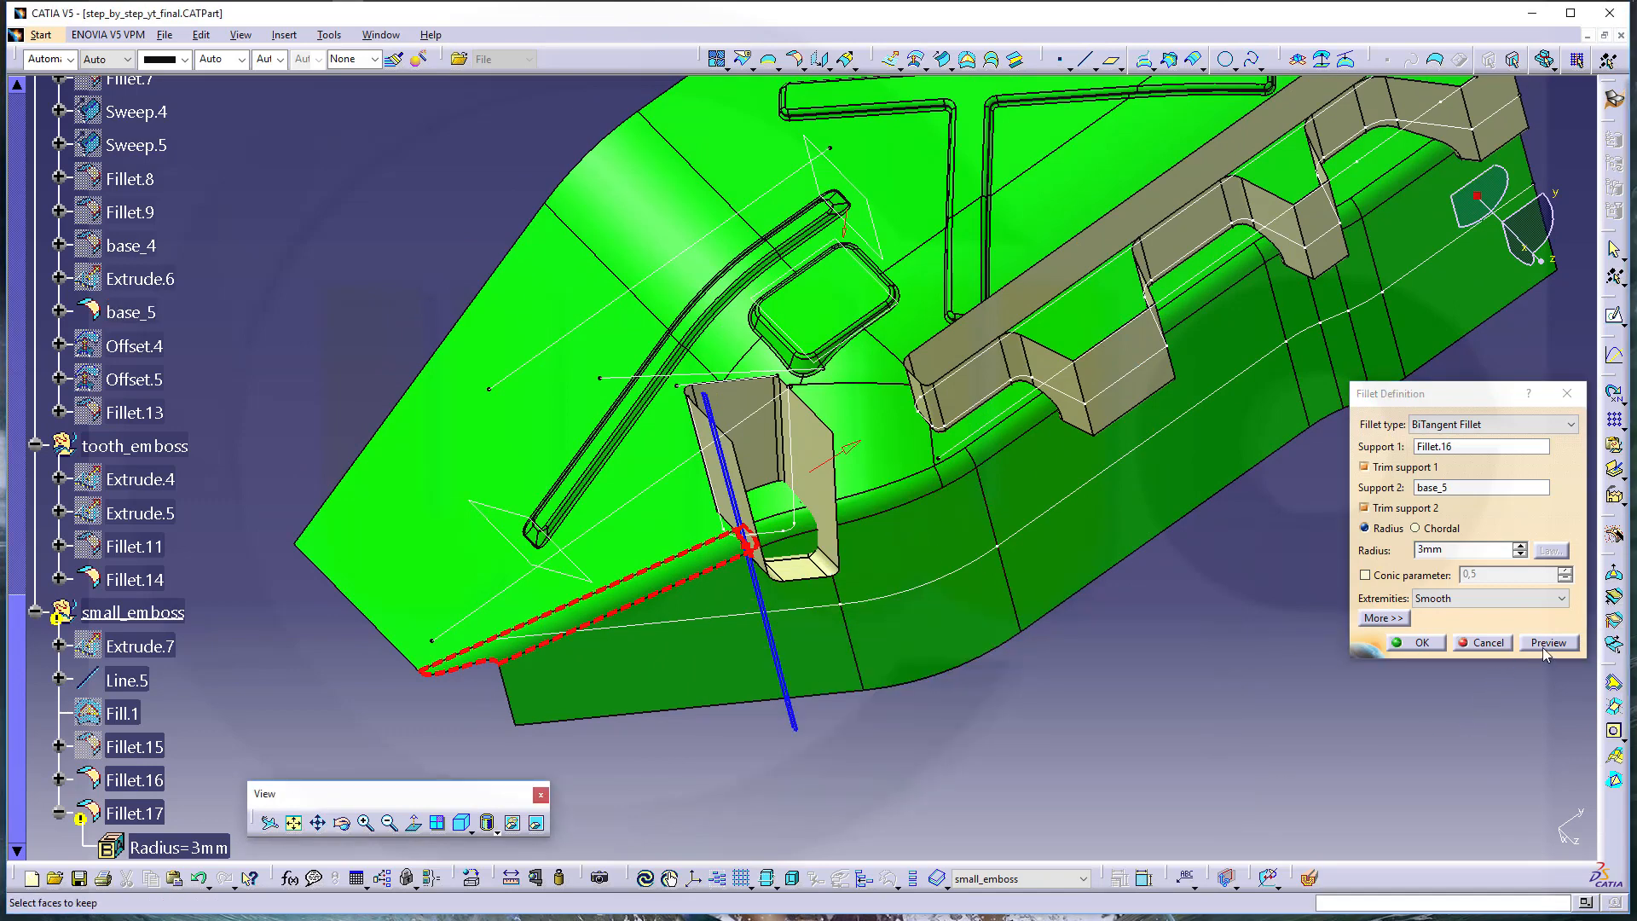
left_click(1547, 645)
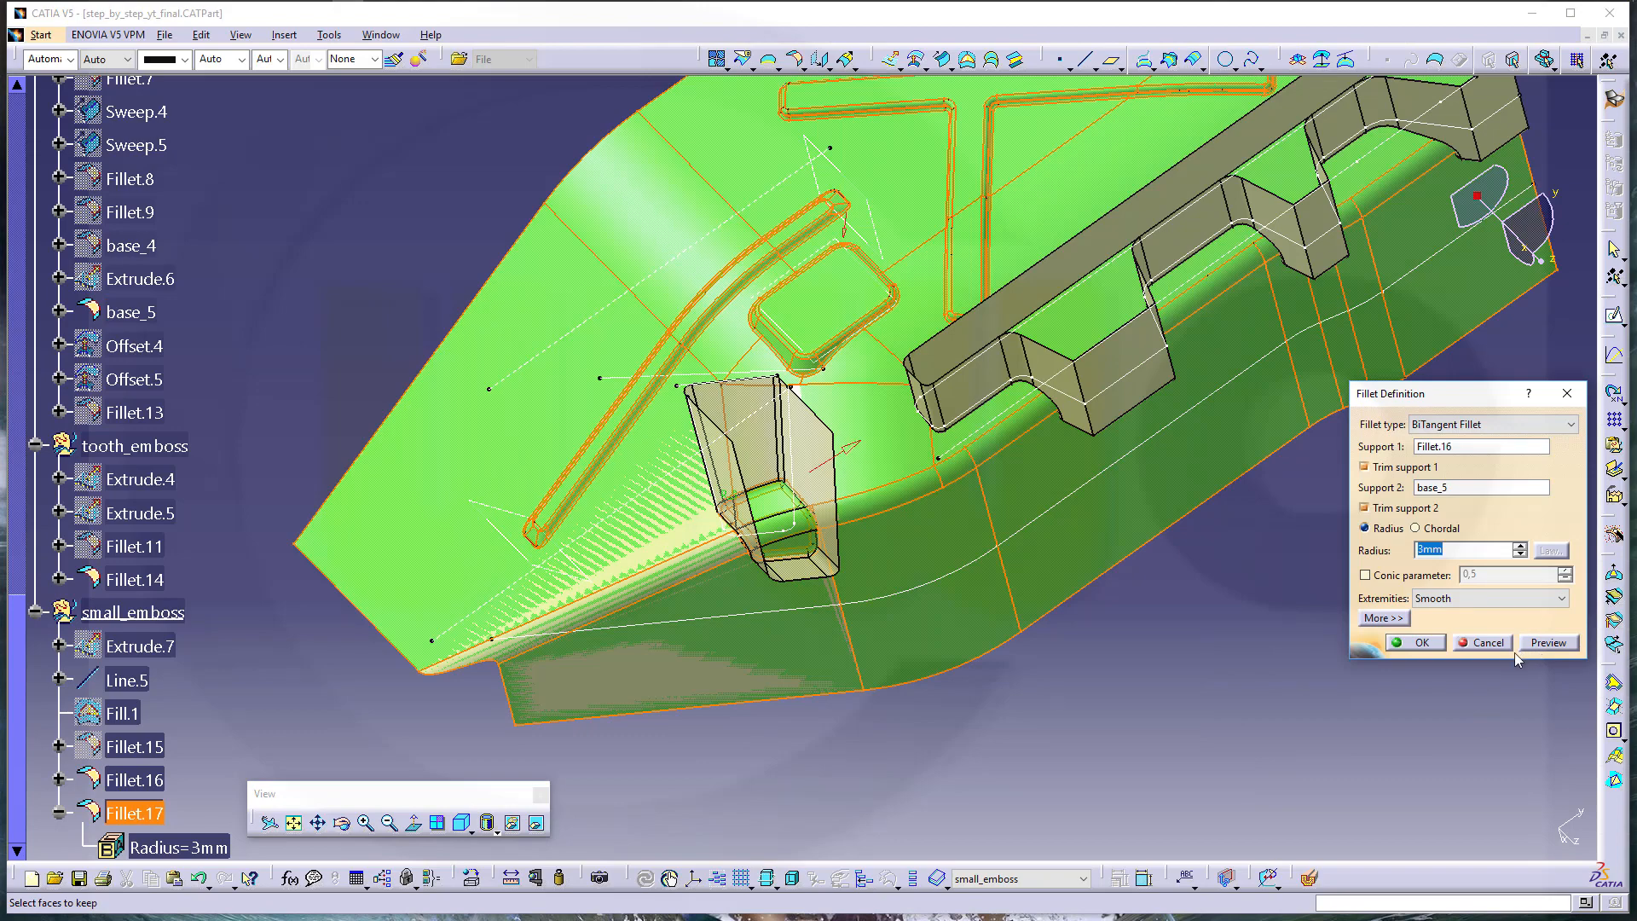
left_click(1421, 643)
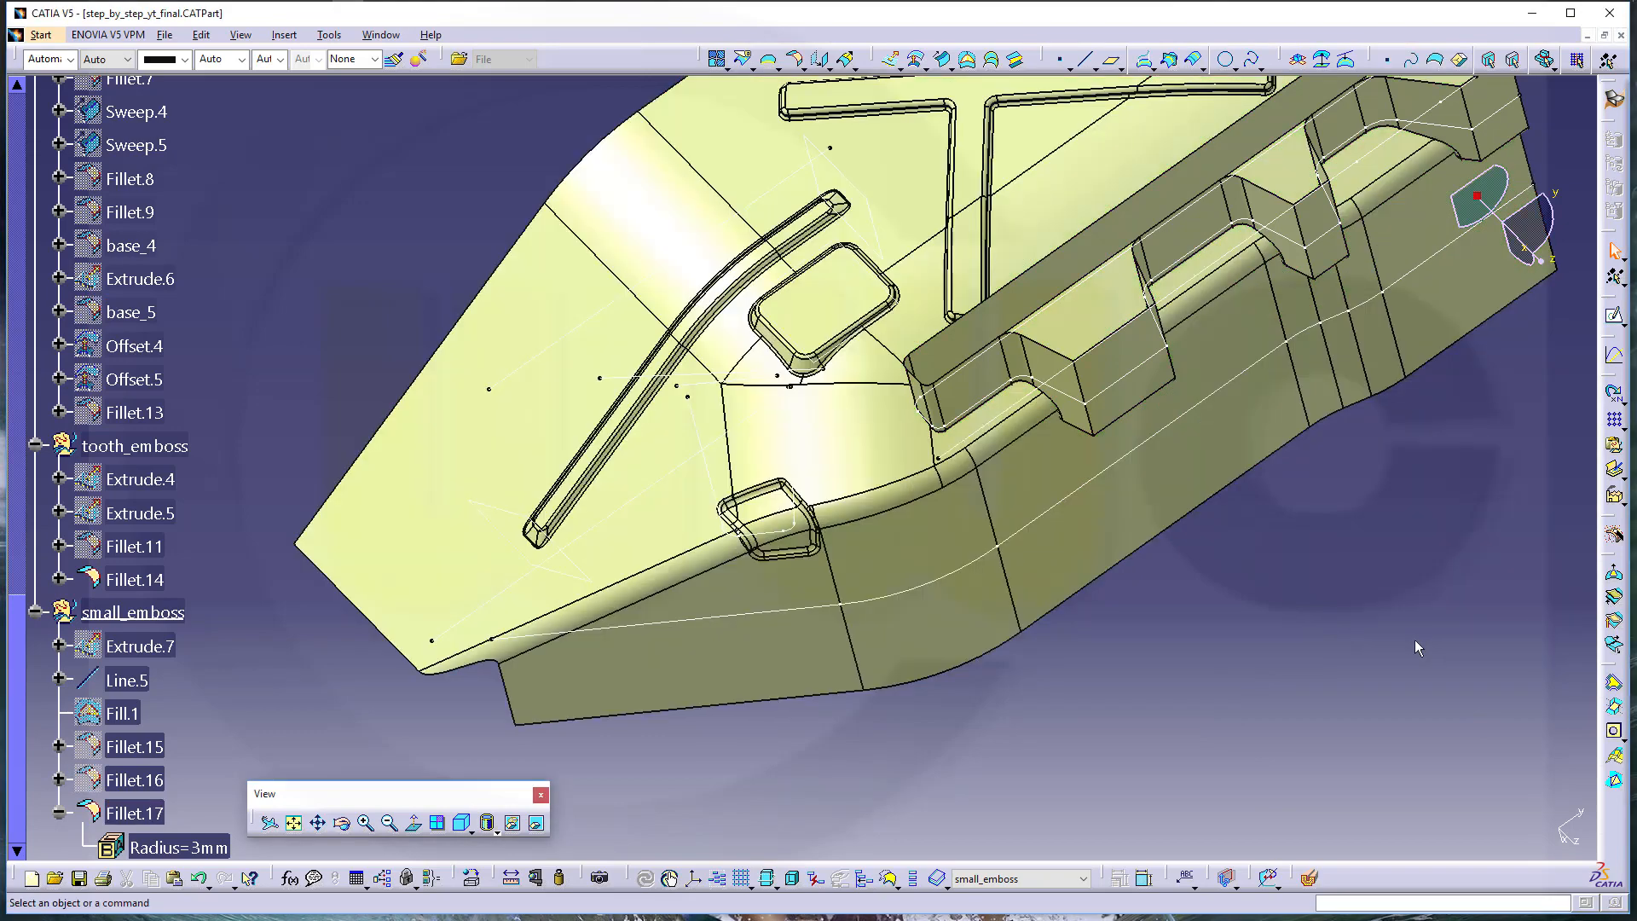
middle_click_drag(1174, 634, 1178, 709)
middle_click_drag(1027, 493, 987, 569)
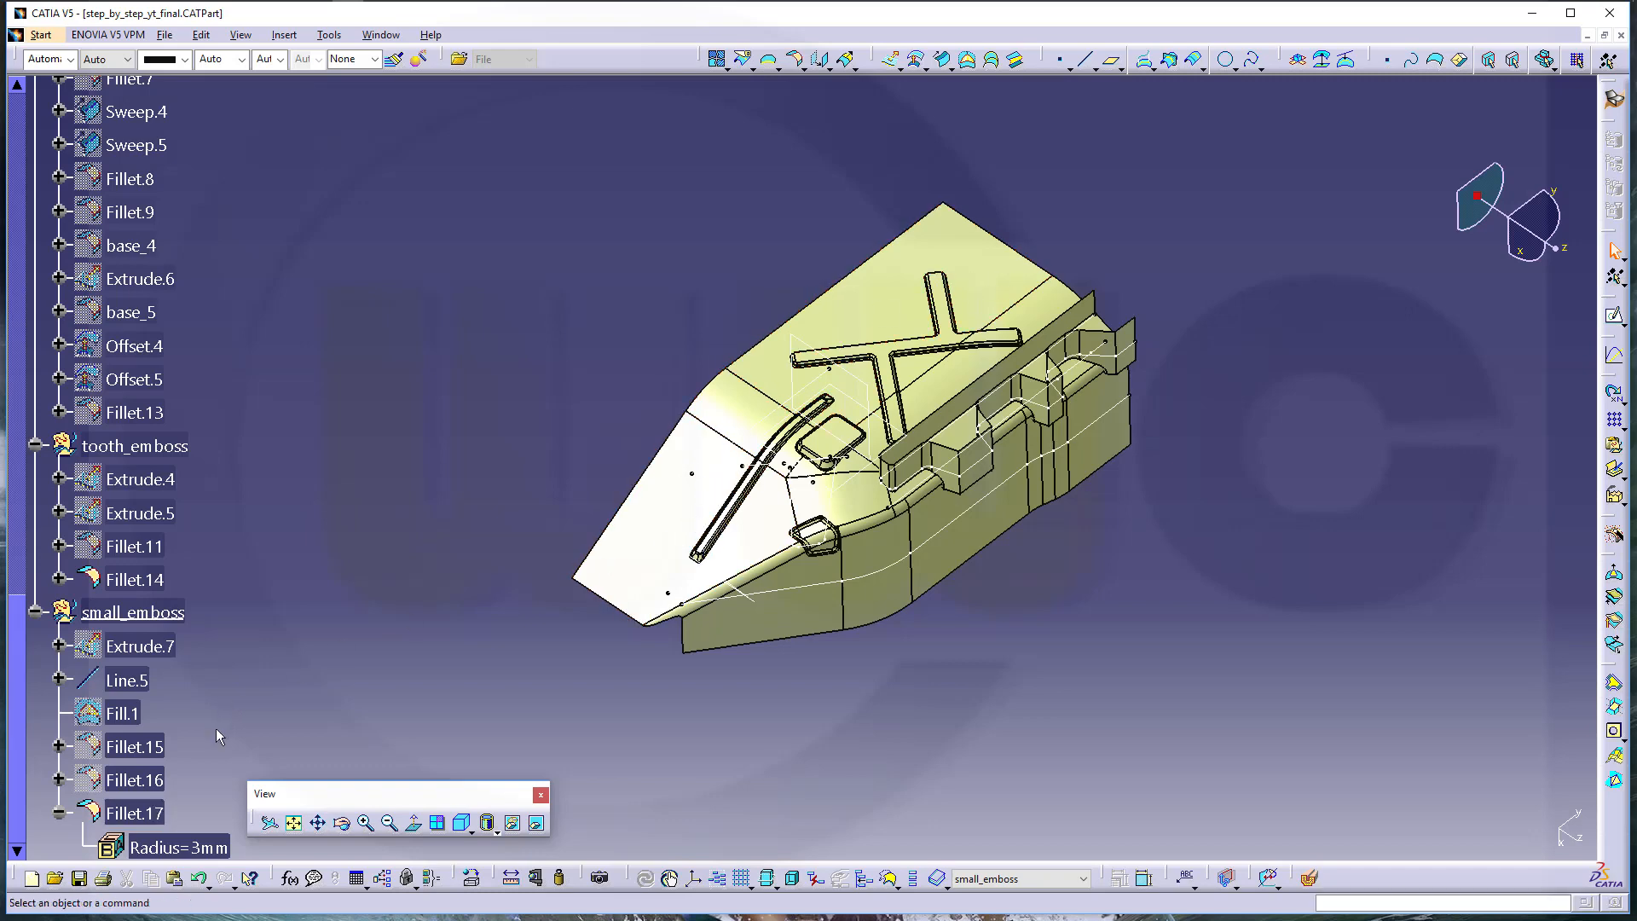
Rename Fillet.17 in the small_emboss set as base_6
scroll(216, 728, "down", 3)
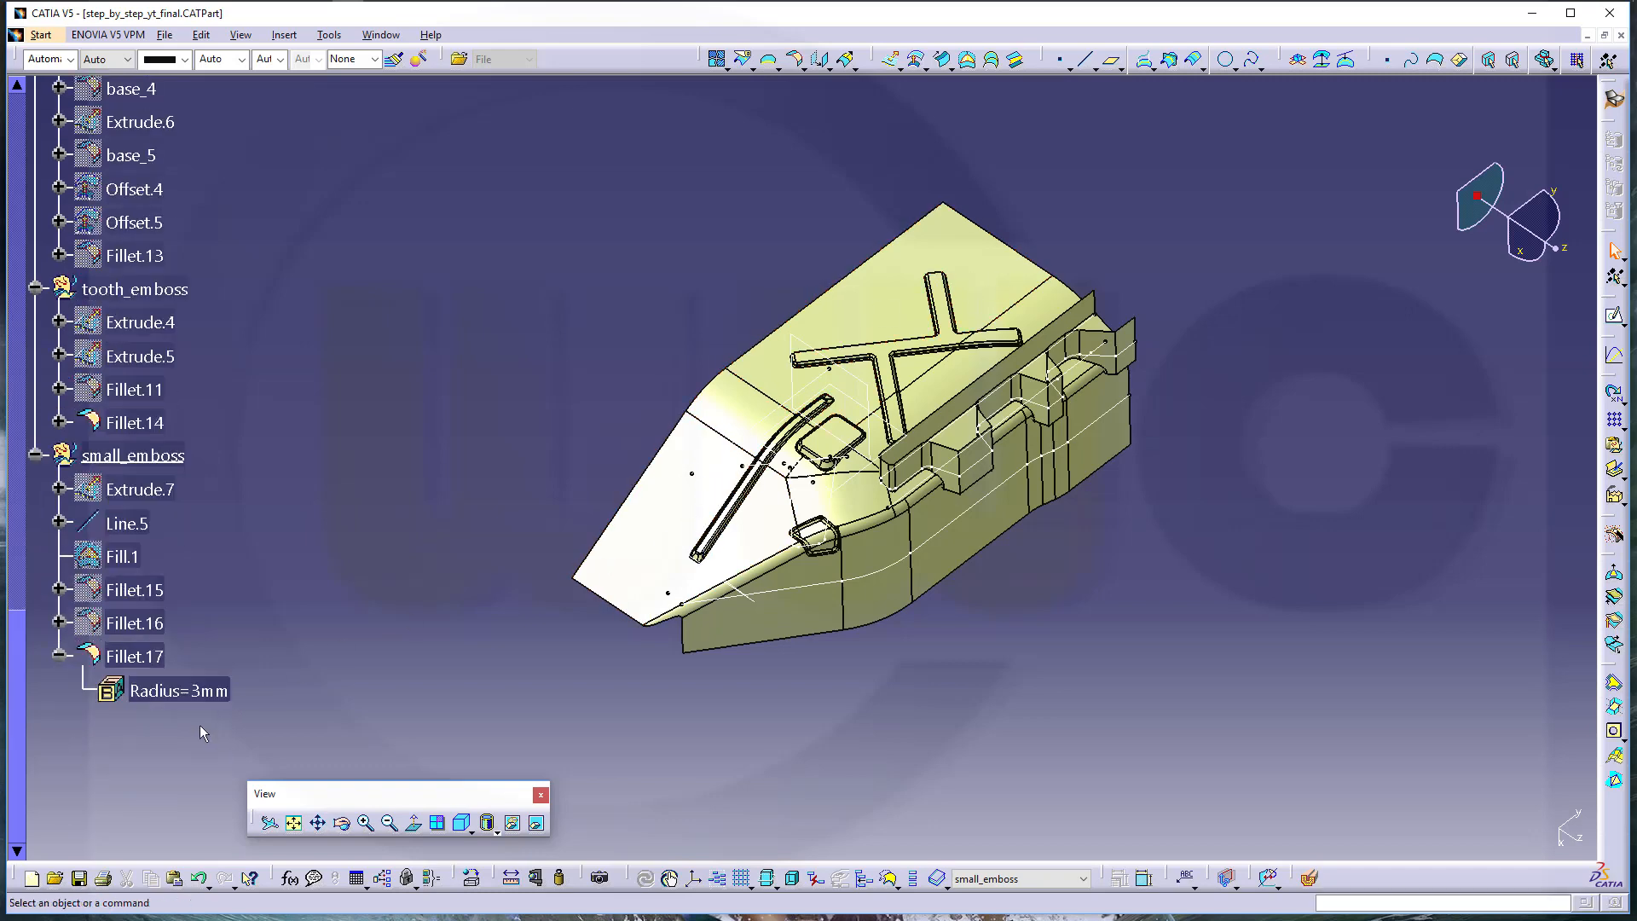
right_click(156, 661)
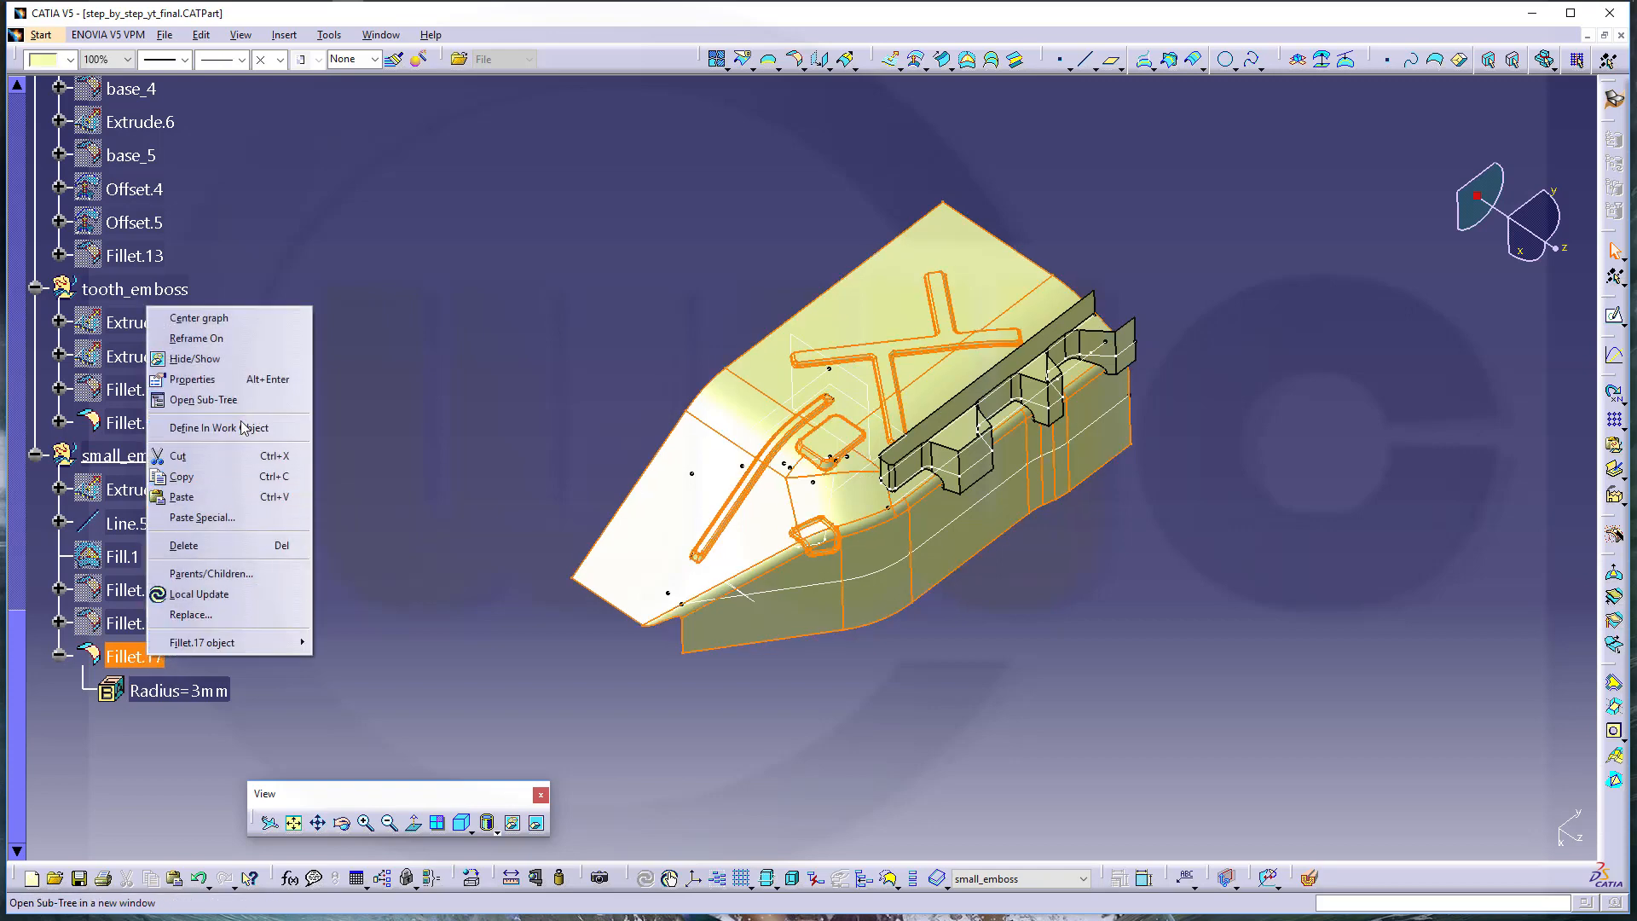
left_click(238, 379)
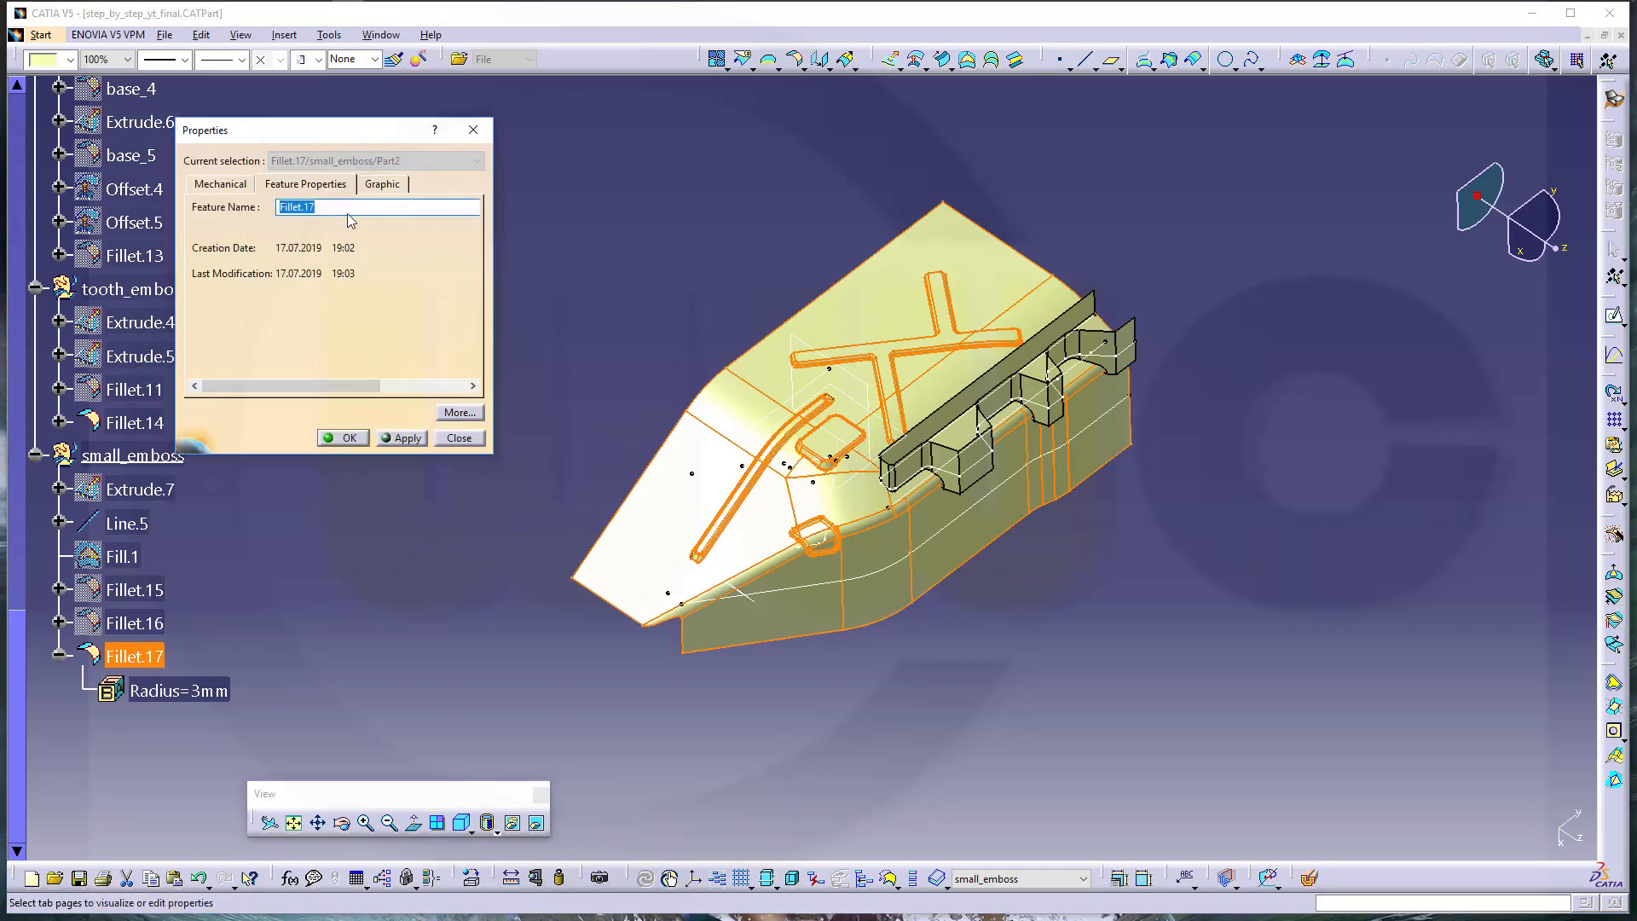
type("base_6")
left_click(346, 438)
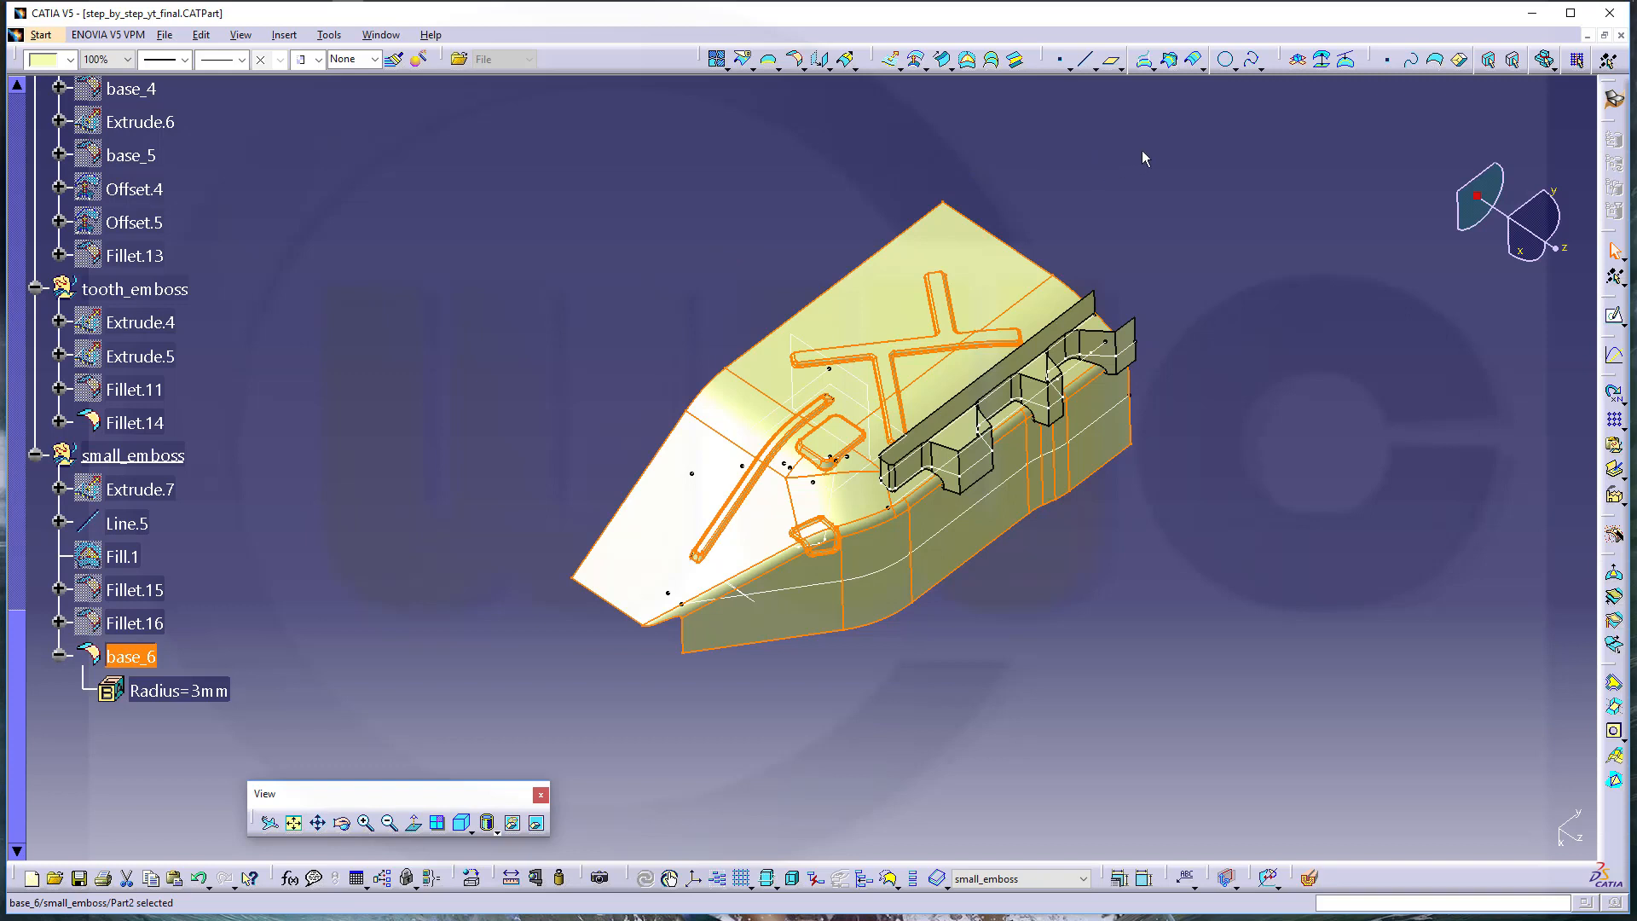
Mirror base_6 with a Symmetry about the ZX plane of the Absolute Axis System, keeping a surface result
left_click(832, 70)
left_click(827, 69)
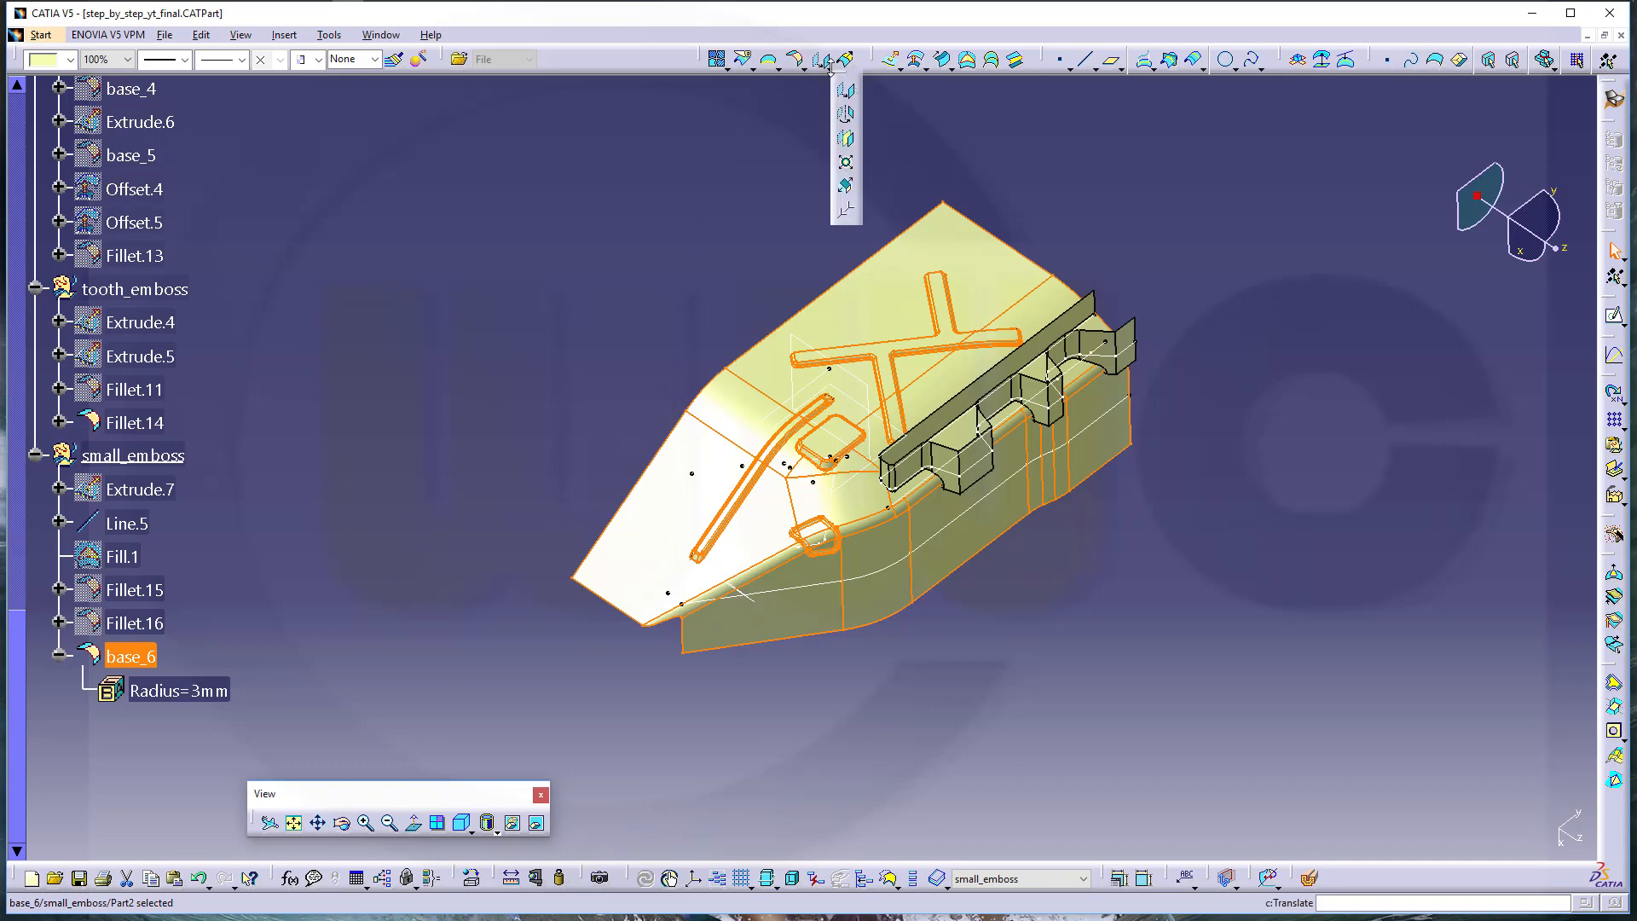
left_click(846, 162)
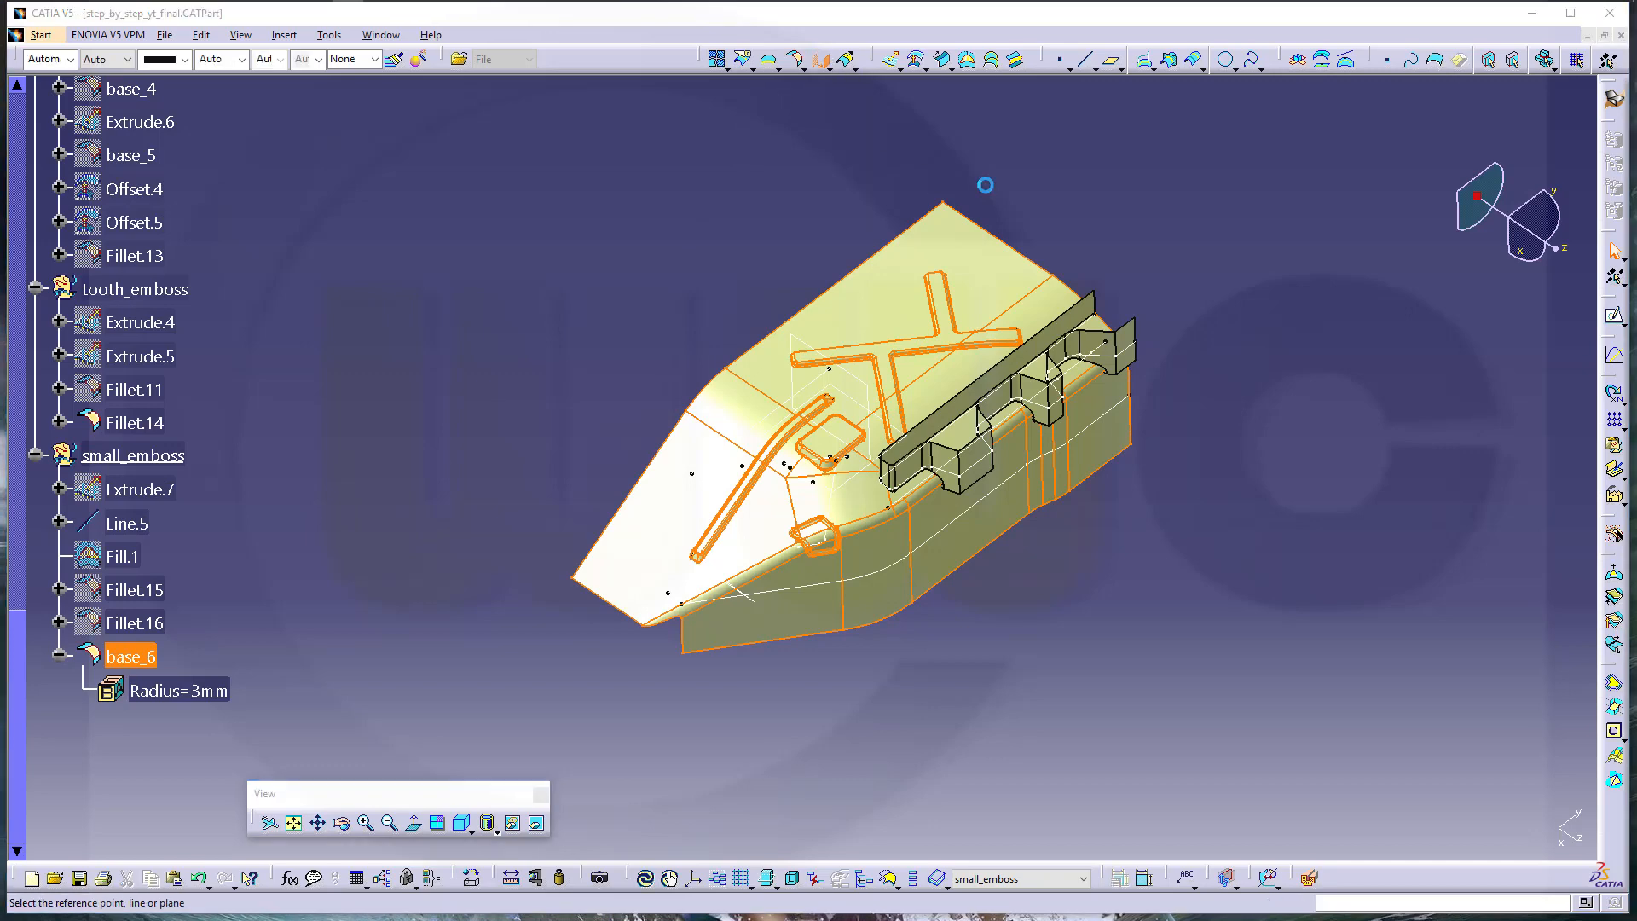
middle_click_drag(786, 273, 730, 454)
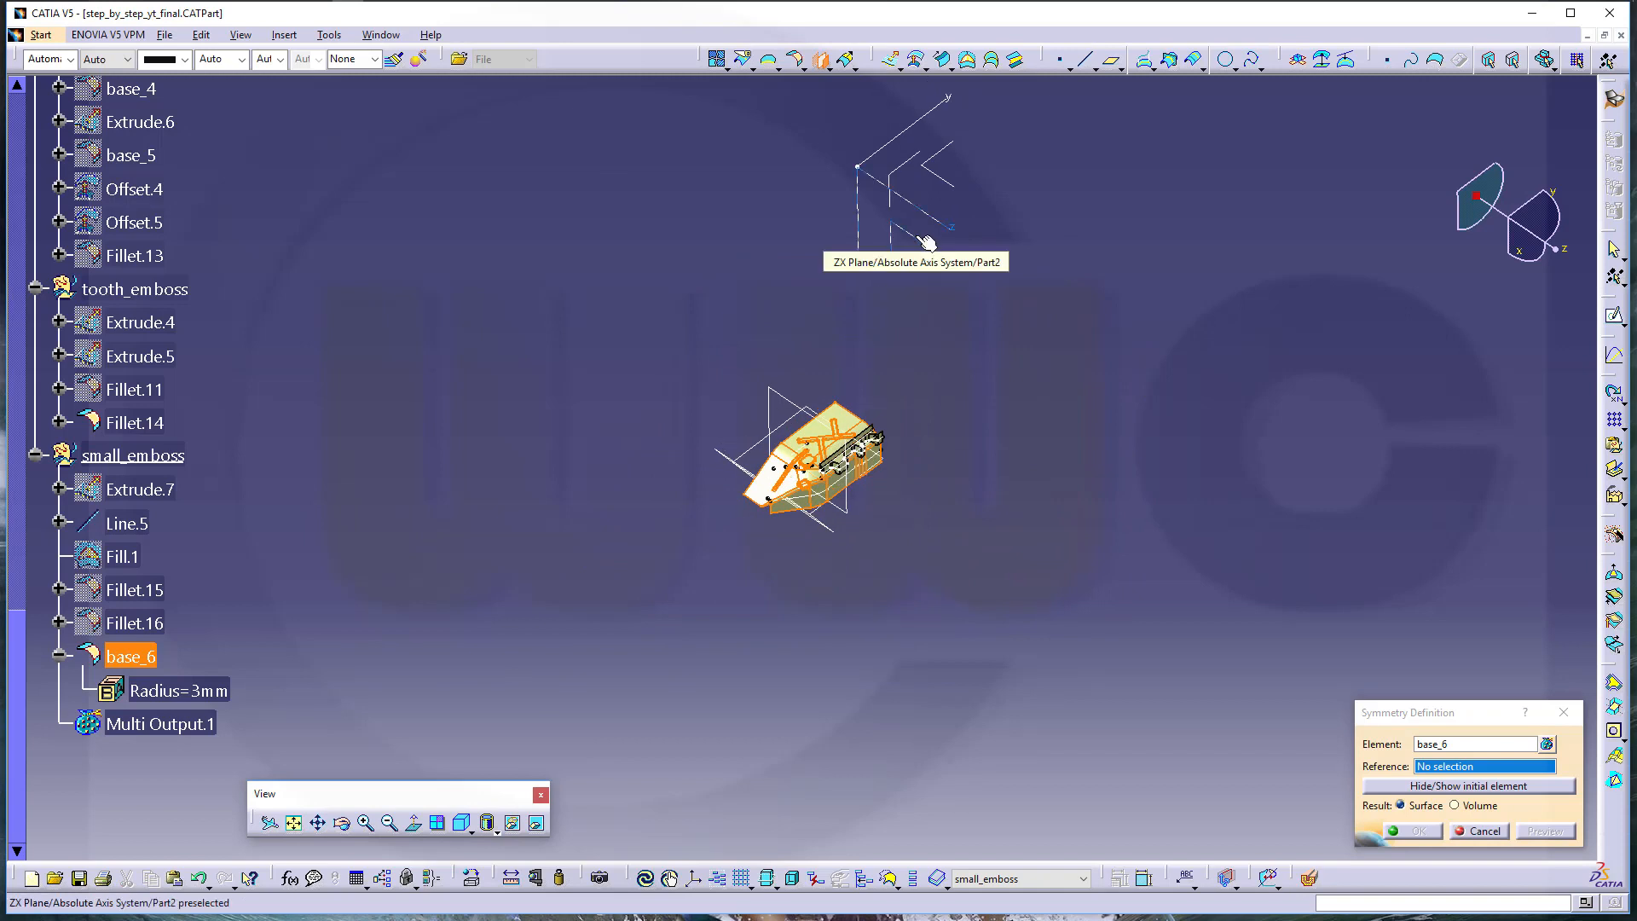
left_click(925, 242)
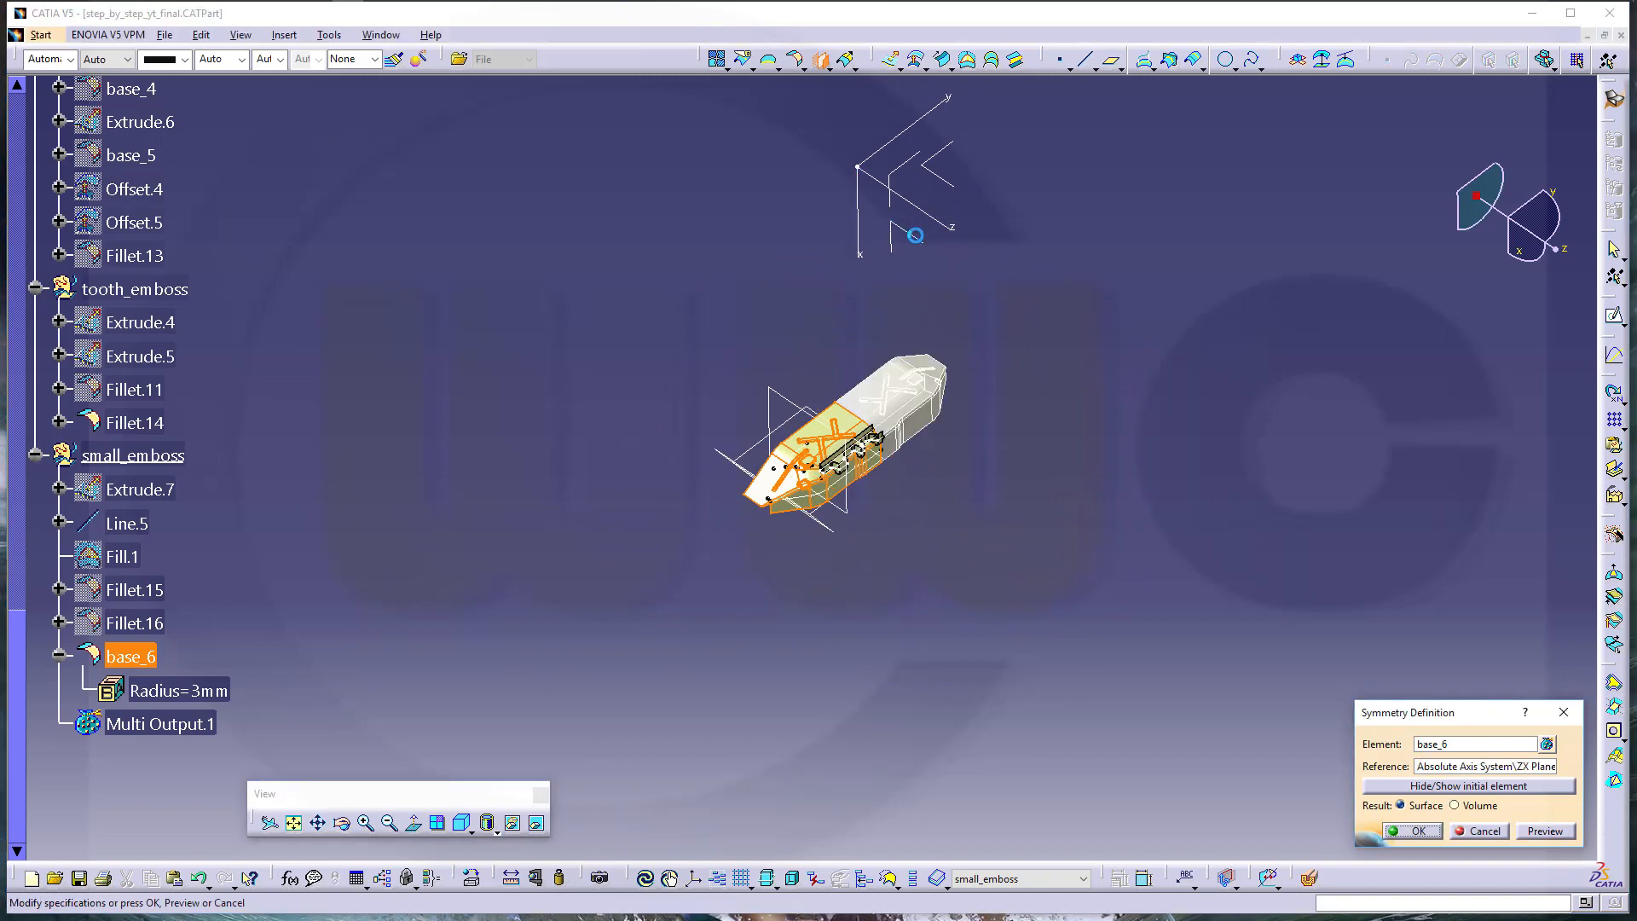
left_click(1418, 832)
middle_click_drag(1020, 614, 952, 545)
middle_click_drag(698, 398, 699, 382)
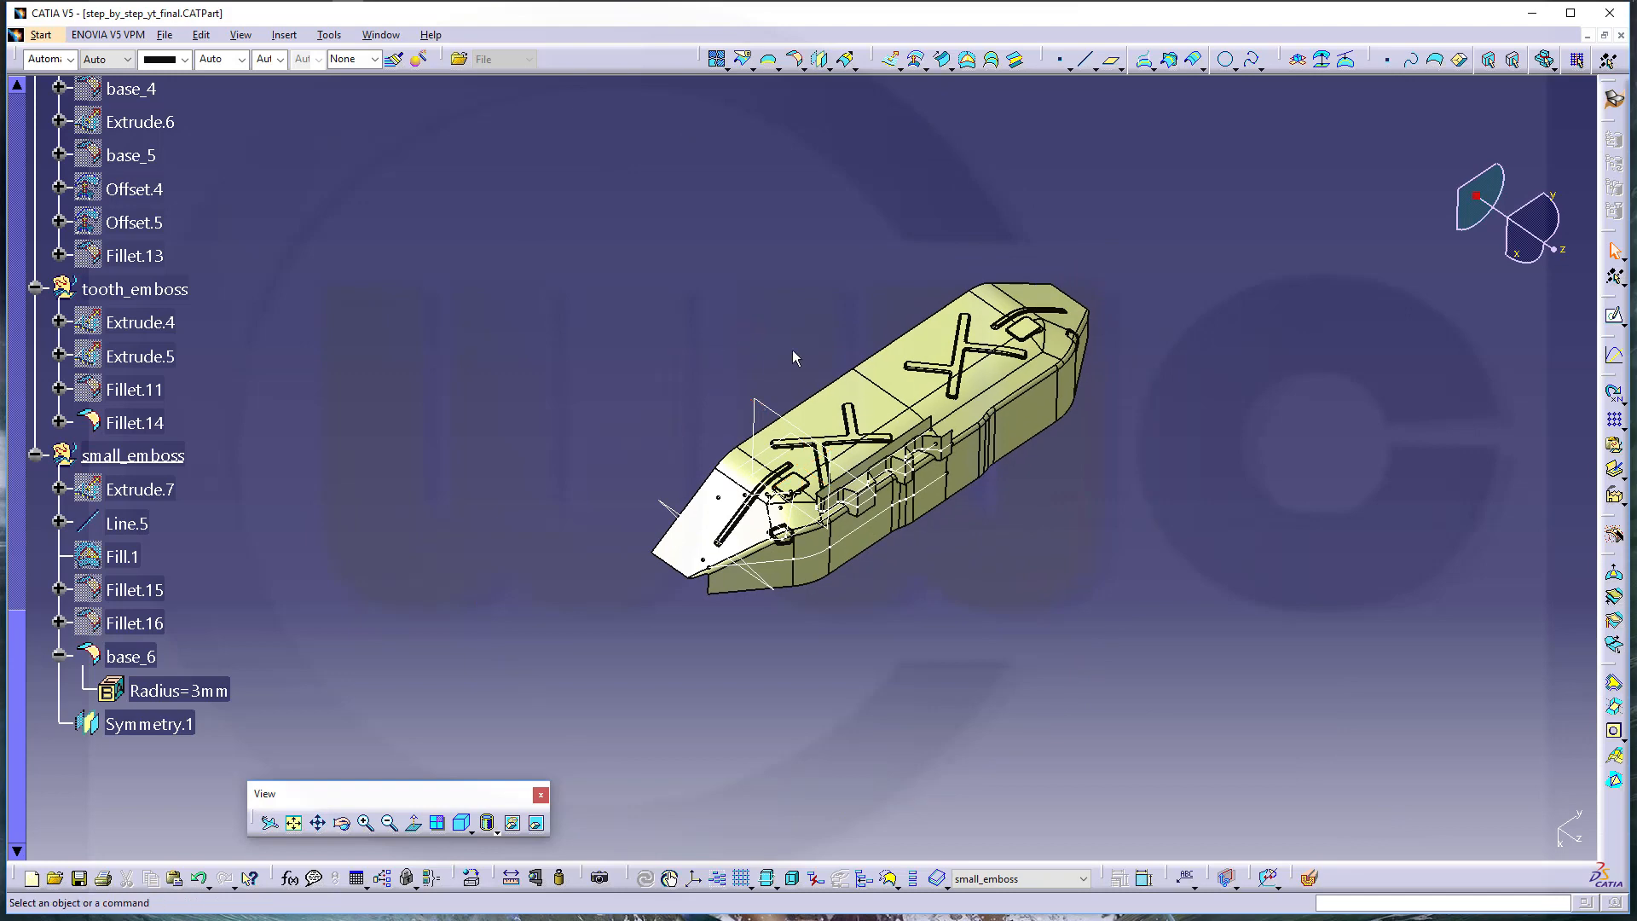
Join base_6 with its mirrored copy Symmetry.1 and rename the joined surface as base_7
left_click(720, 59)
left_click(893, 363)
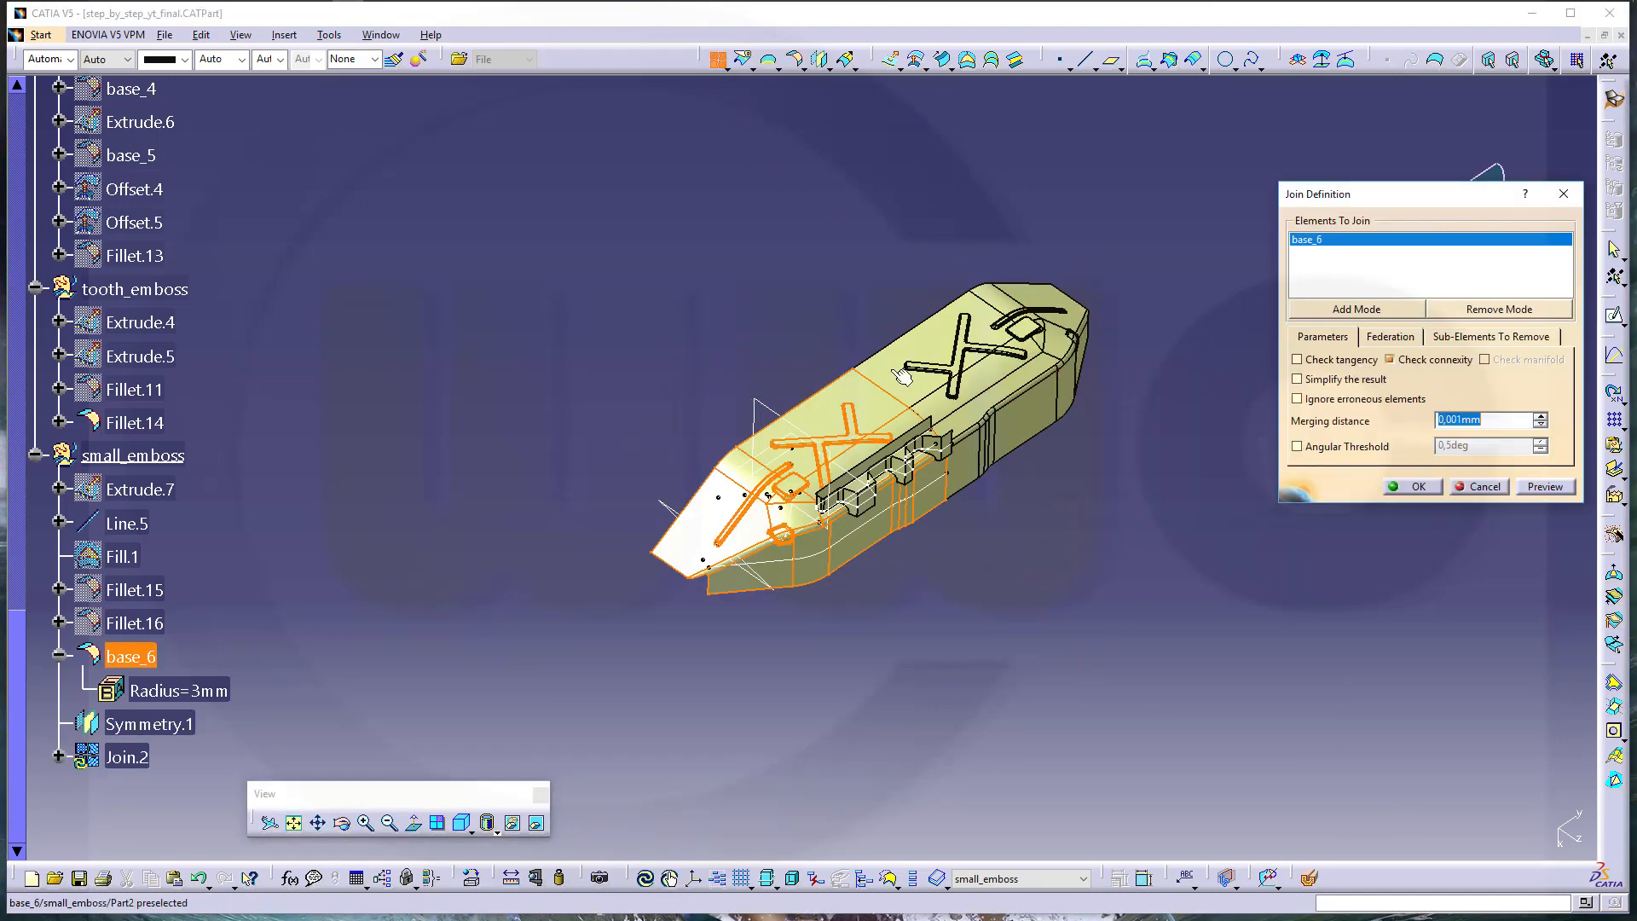
left_click(1414, 486)
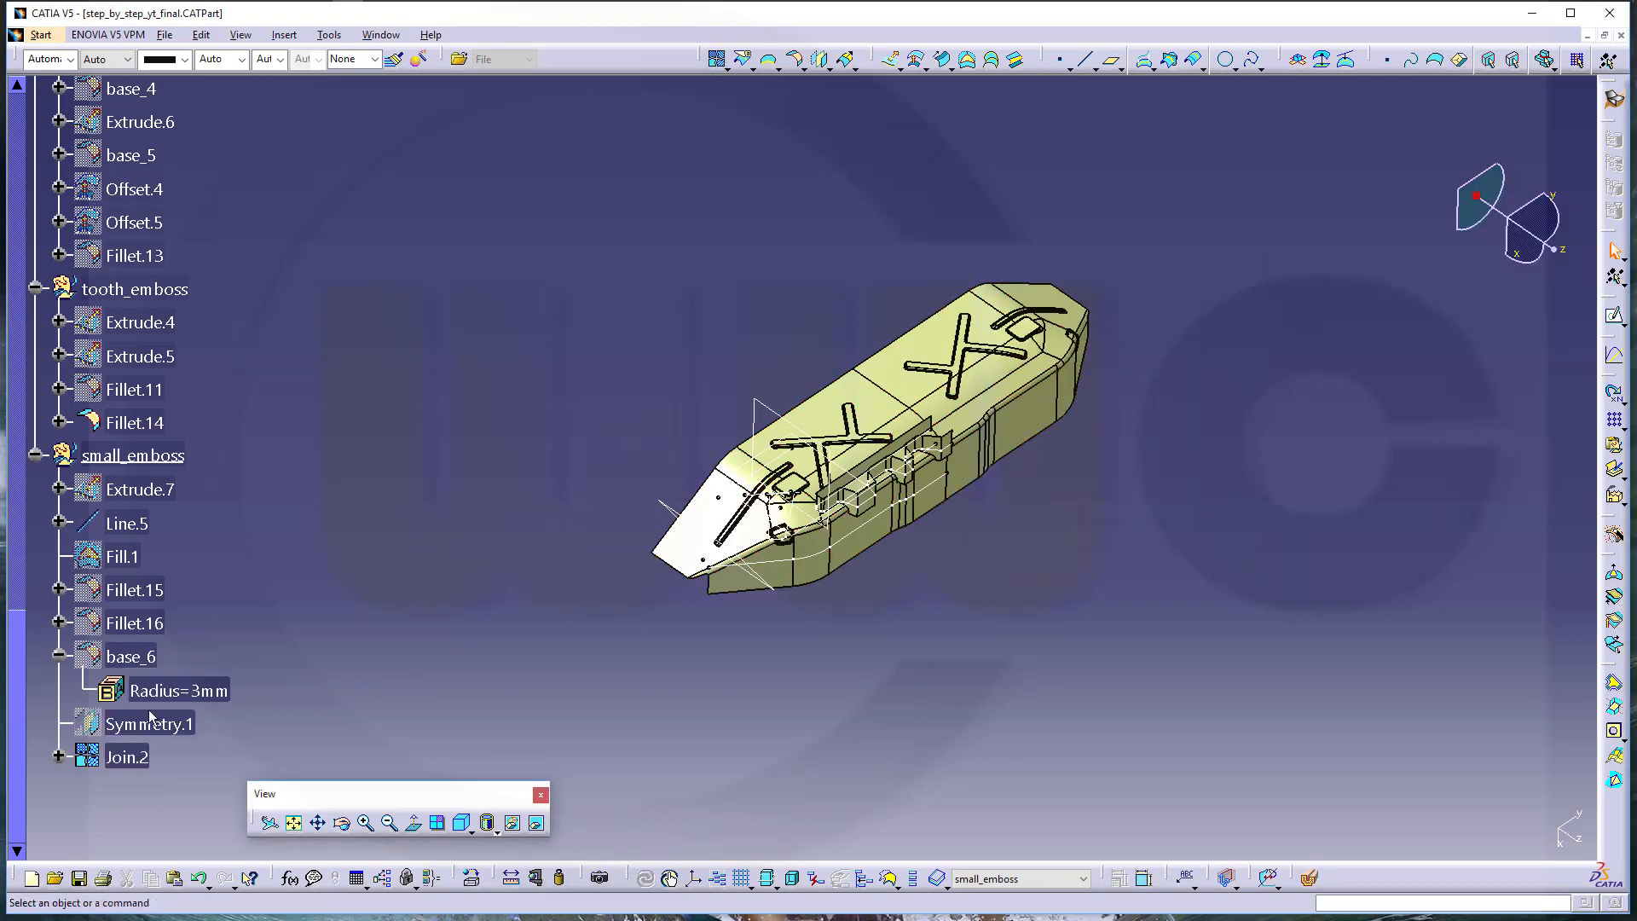
right_click(130, 755)
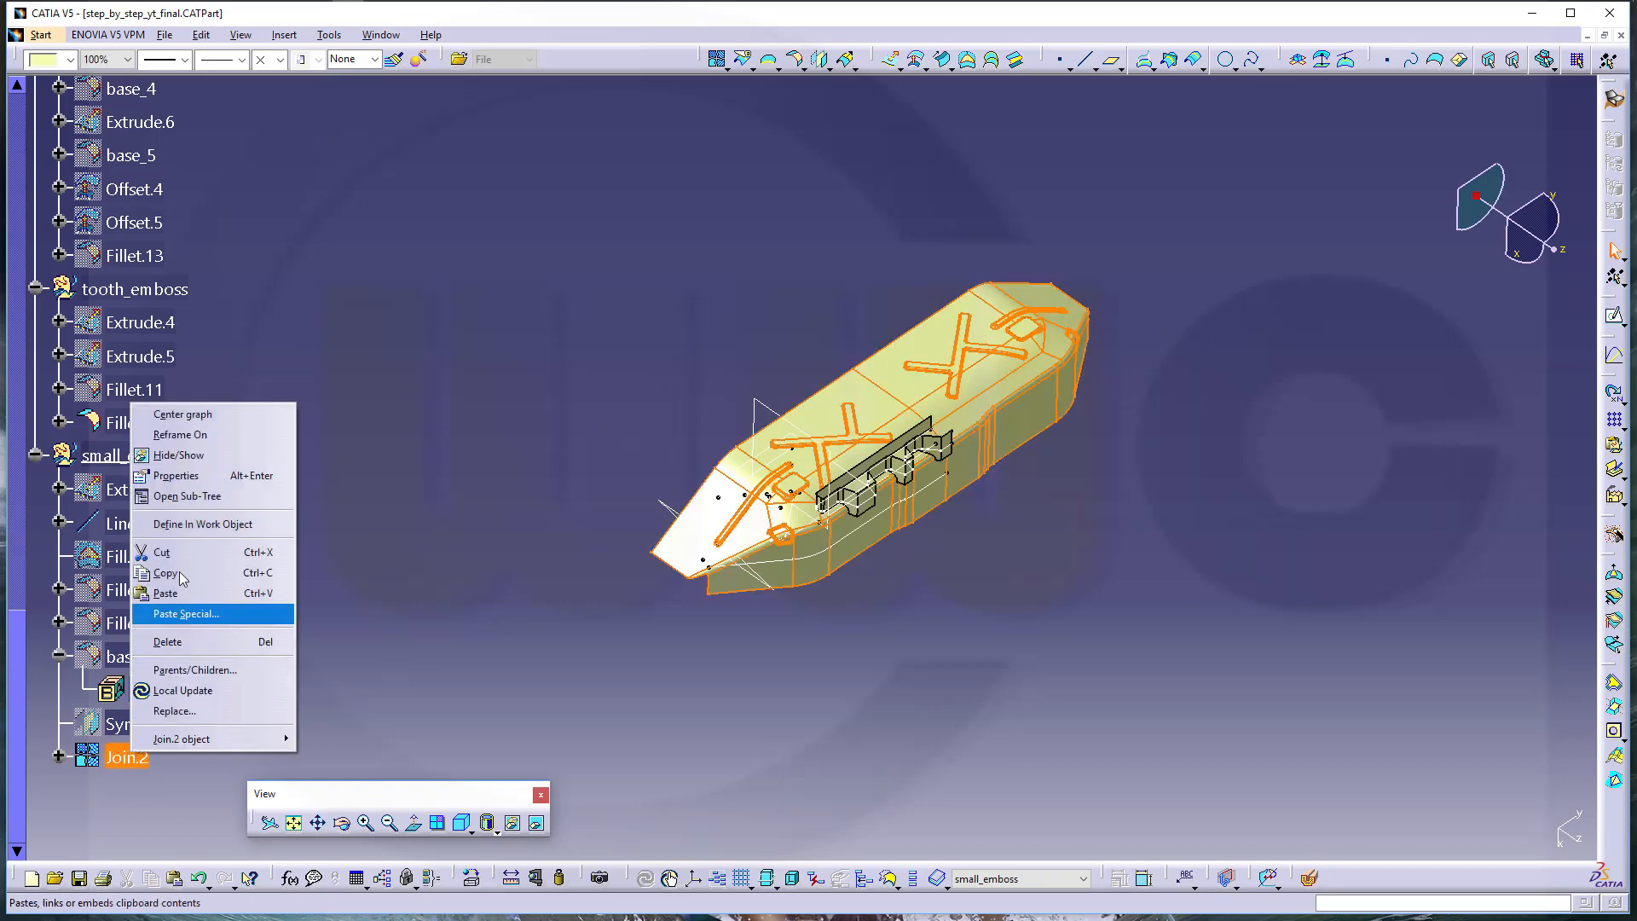
left_click(175, 476)
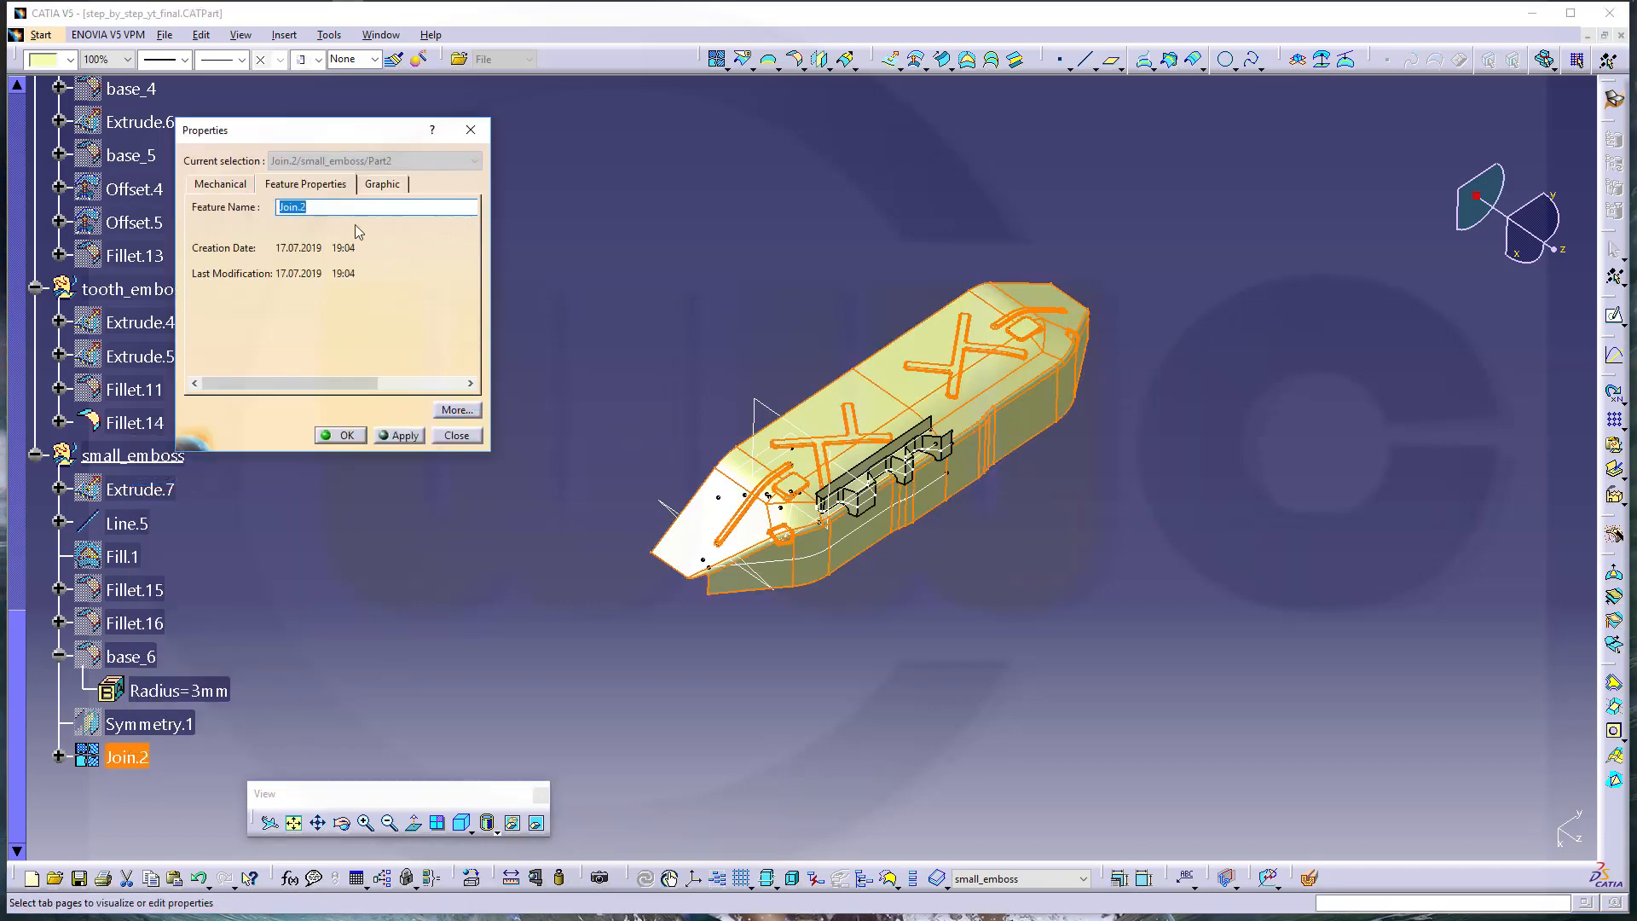
type("base_7")
key("Return")
left_click(435, 369)
Make tooth_emboss the work object and mirror its Fillet.14 about the ZX plane of the Absolute Axis System
middle_click_drag(880, 490, 928, 369)
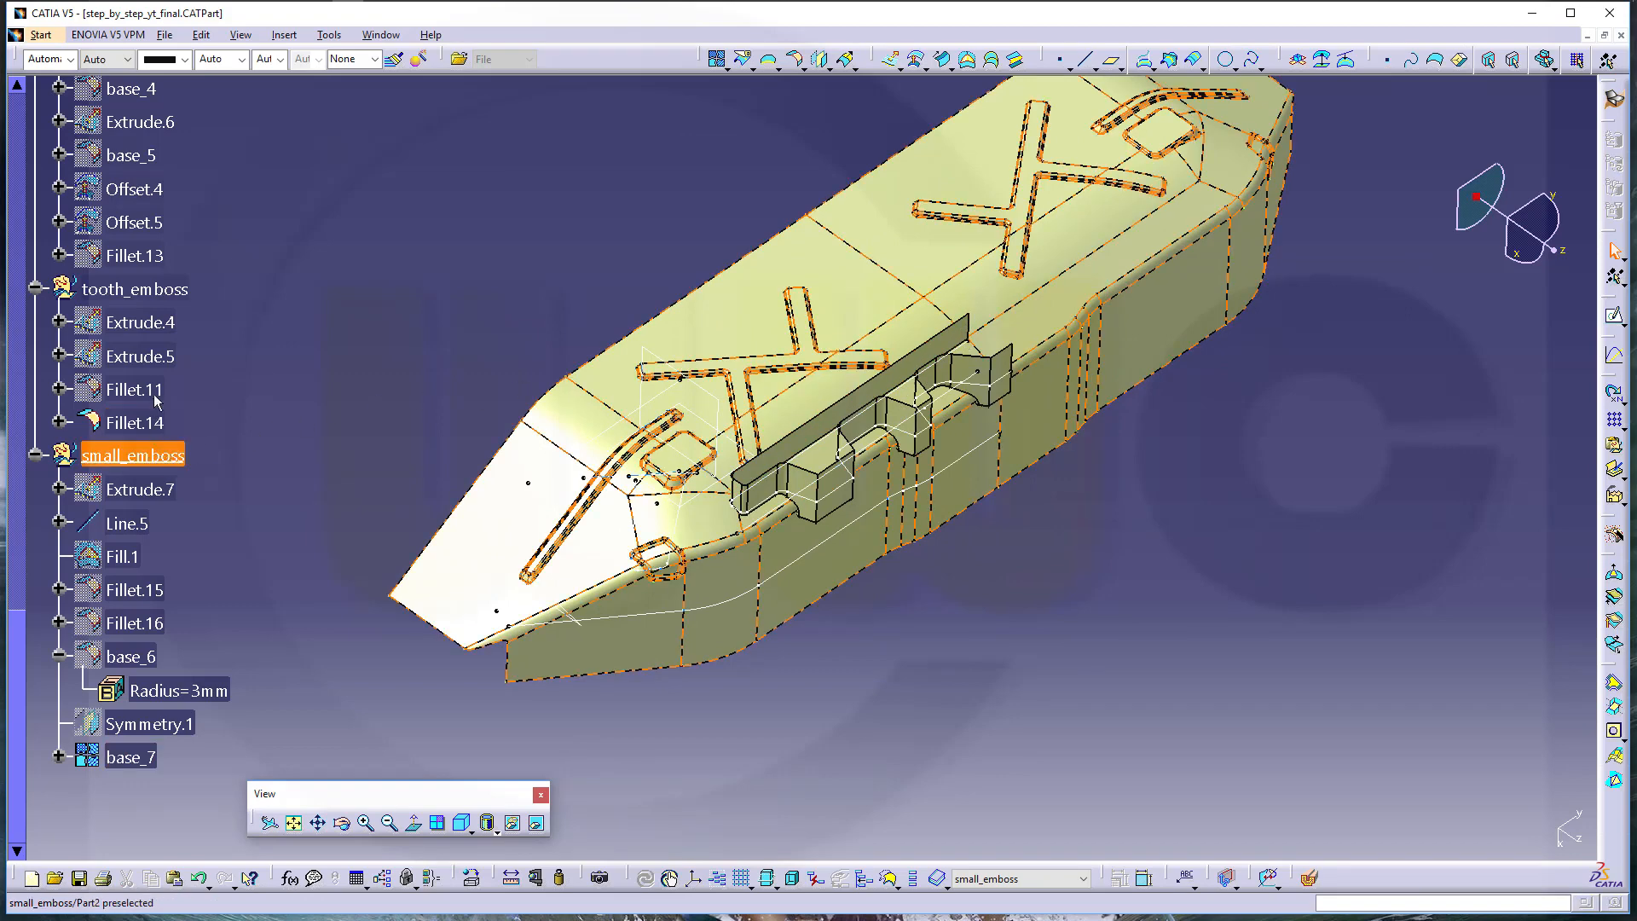
right_click(170, 294)
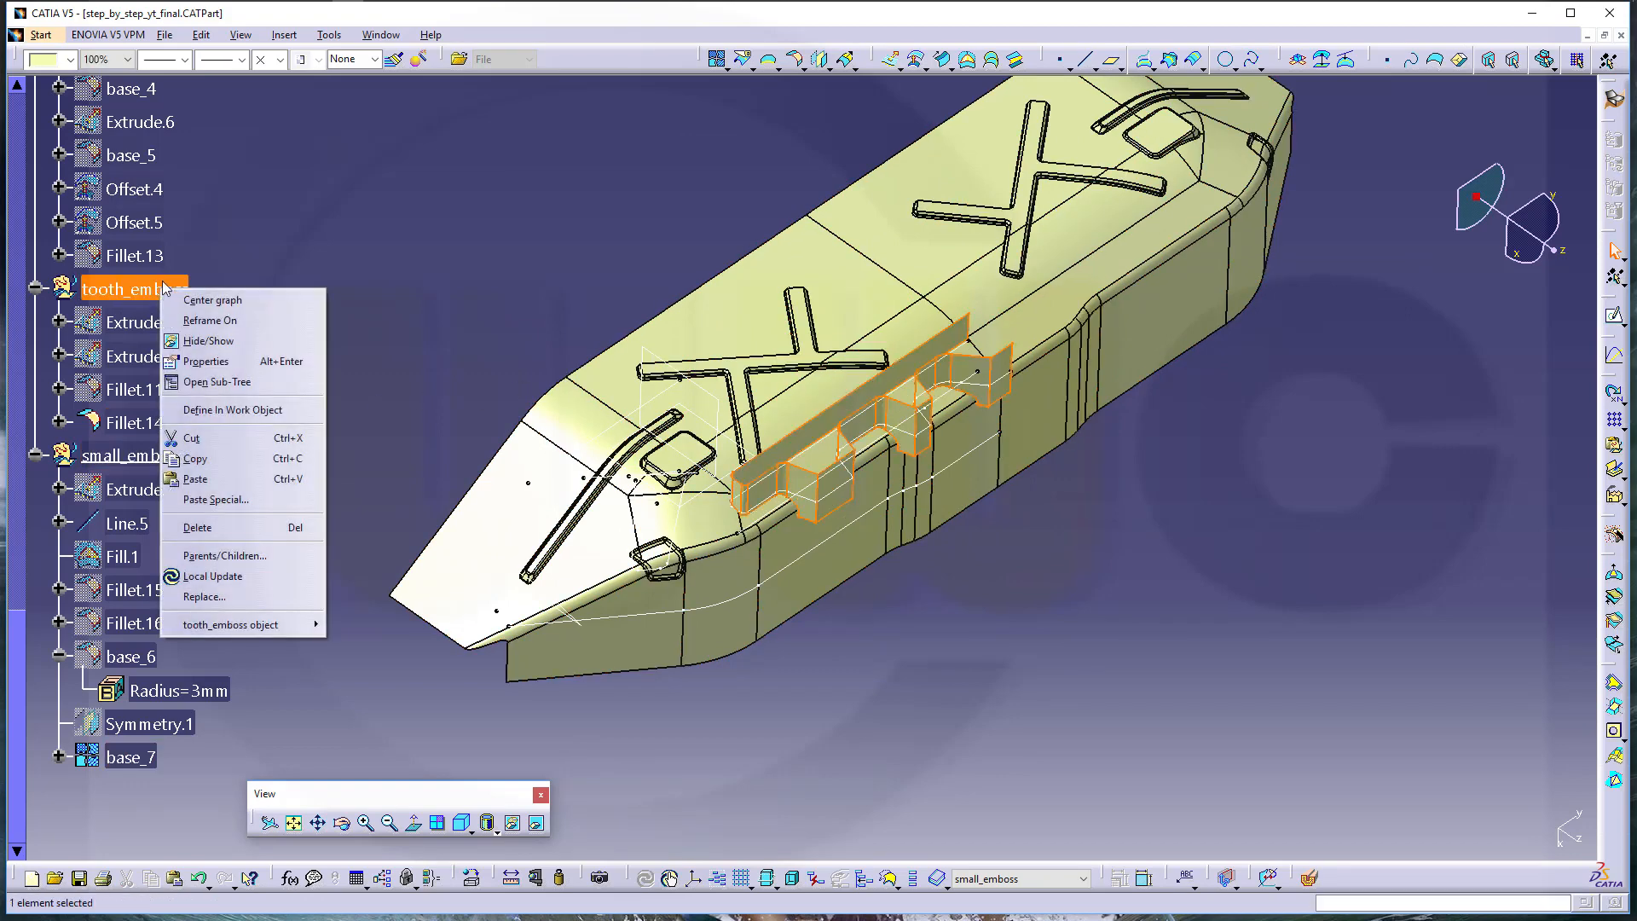
left_click(223, 410)
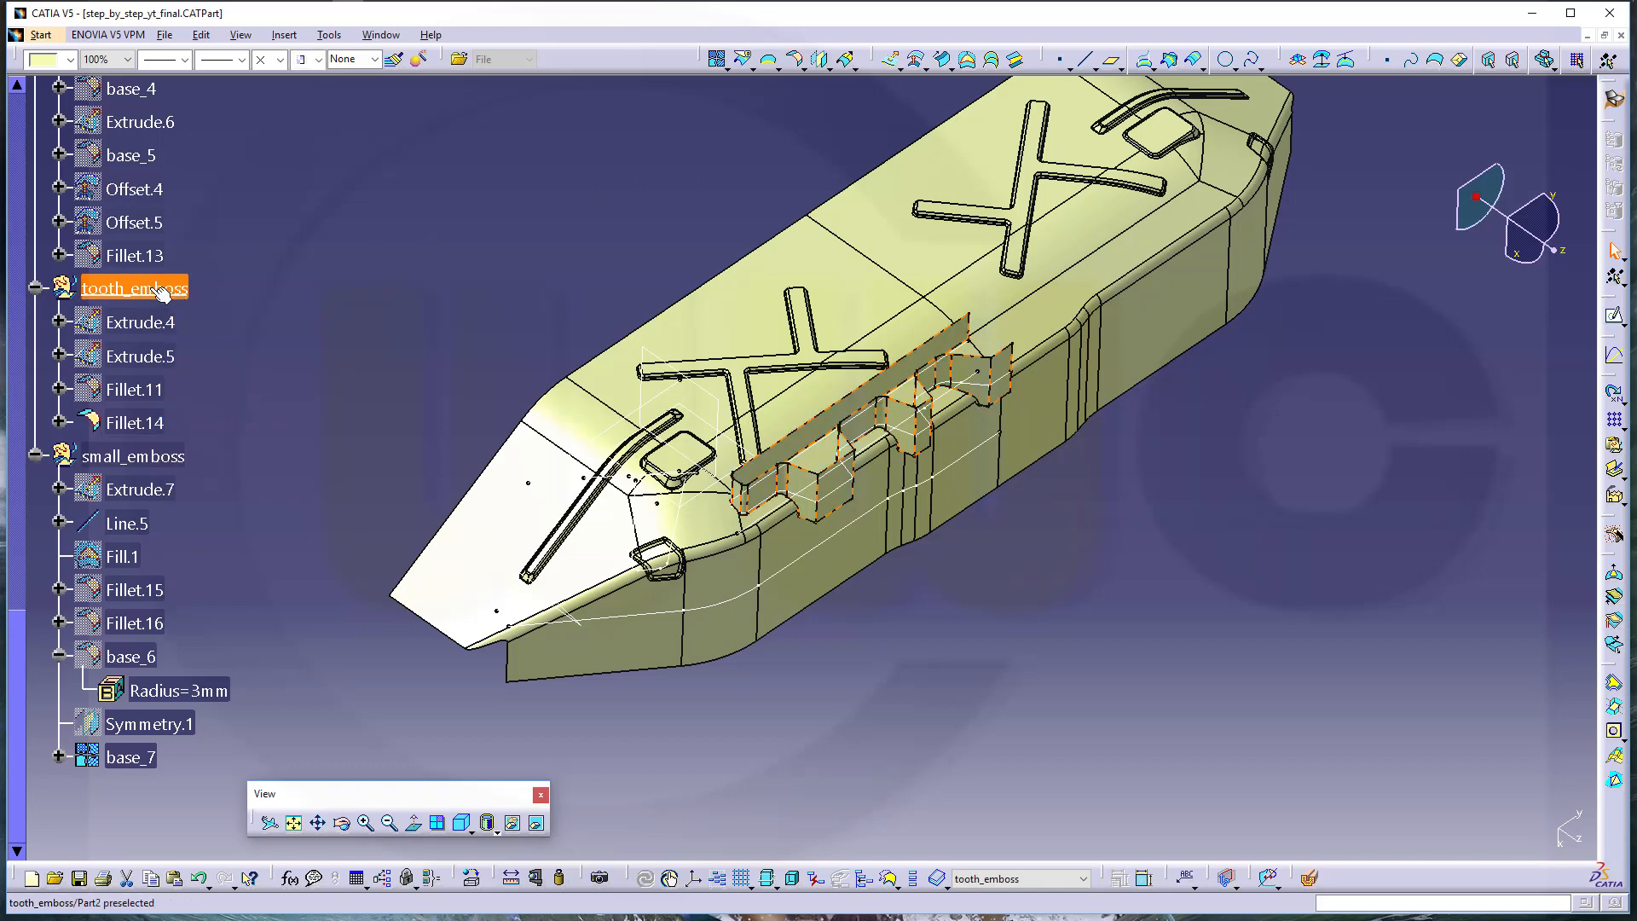
left_click(136, 423)
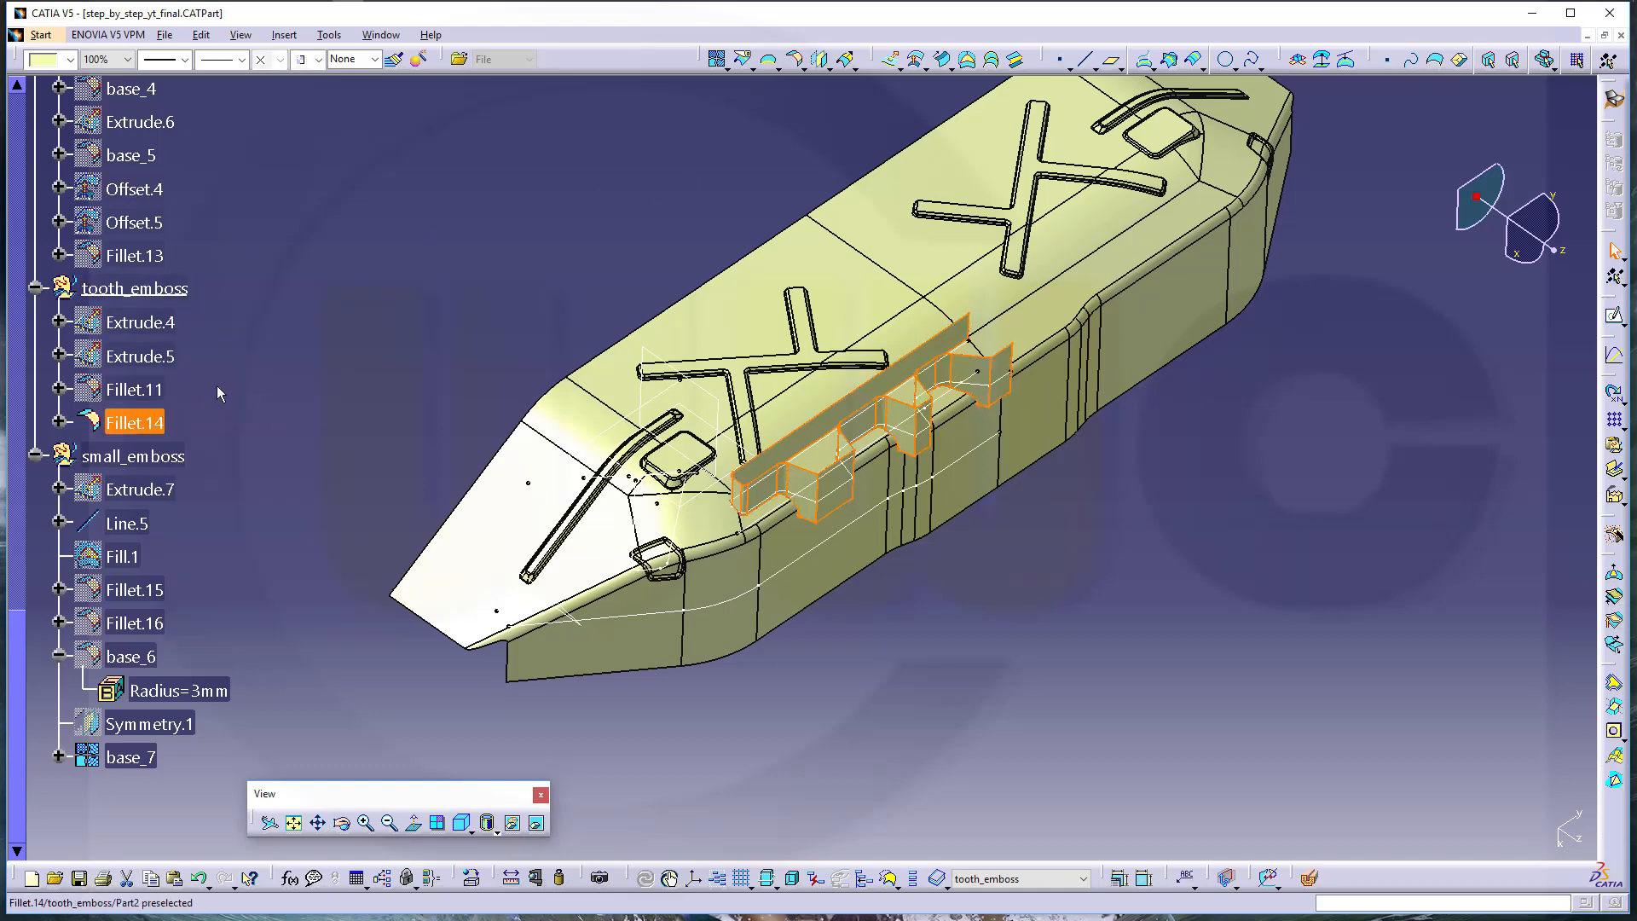
left_click(820, 60)
middle_click_drag(545, 218, 552, 336)
middle_click_drag(704, 305, 542, 566)
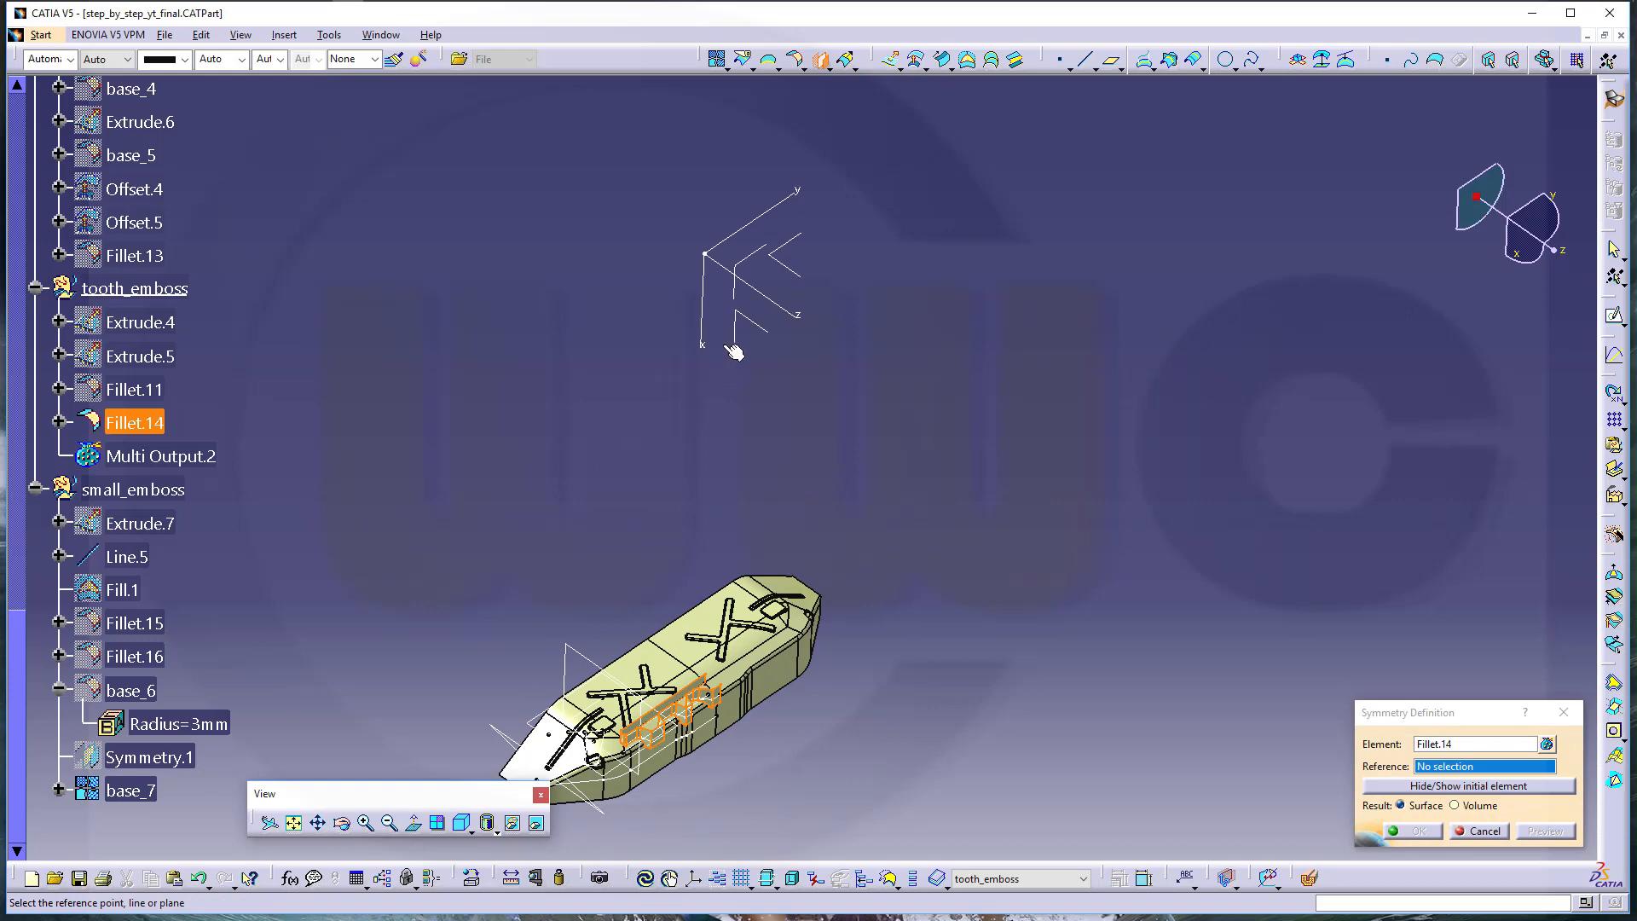
left_click(752, 331)
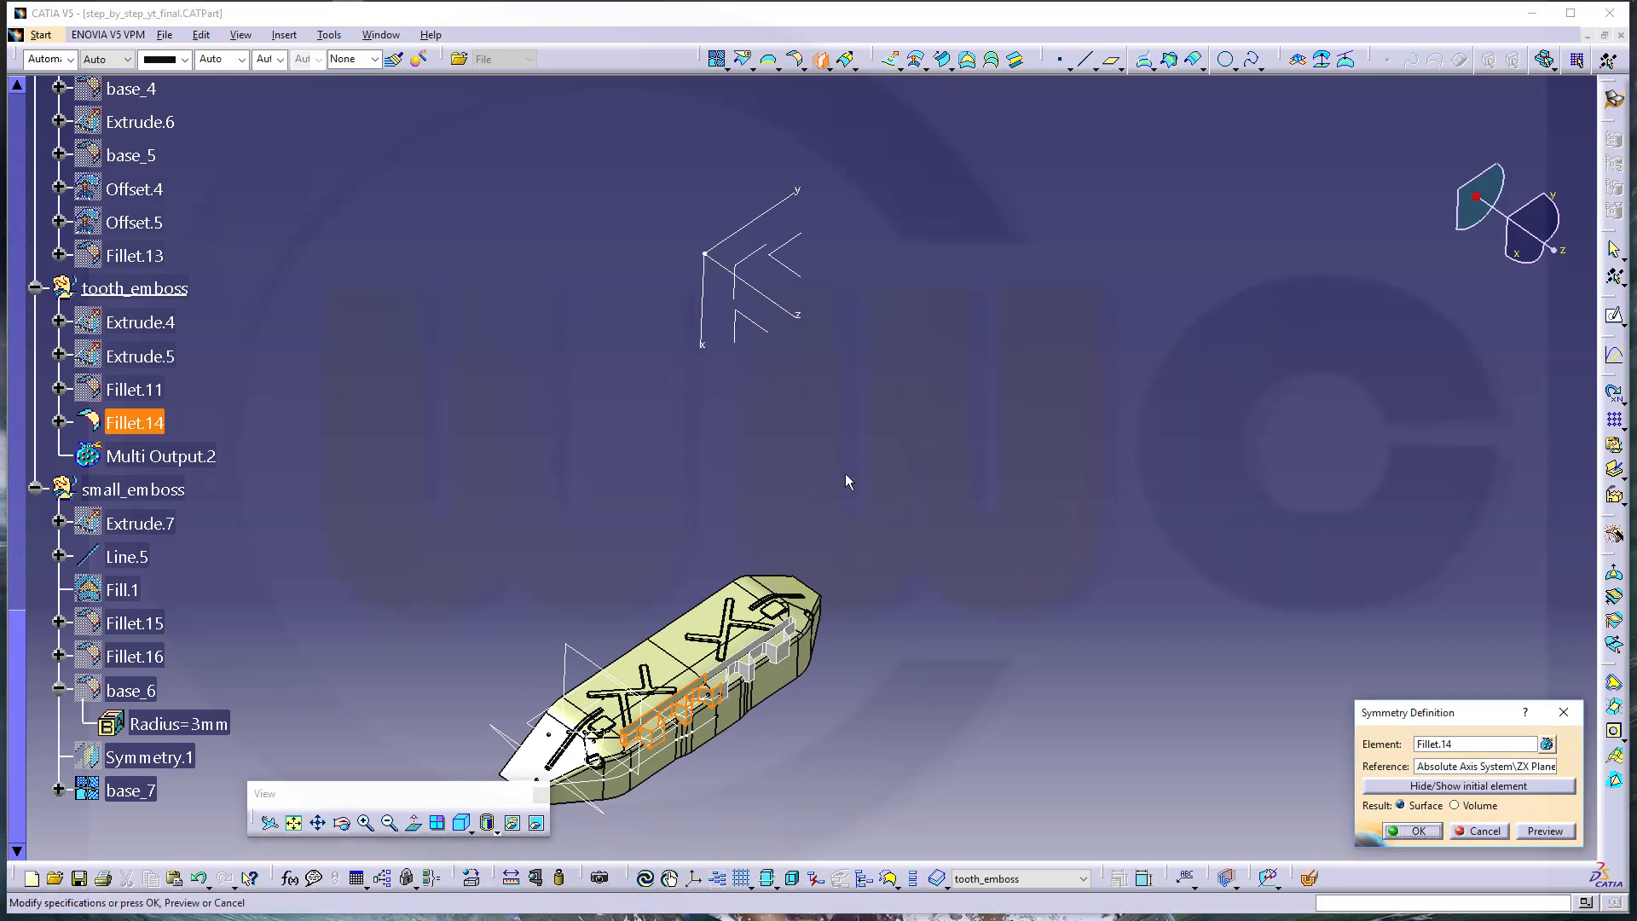
left_click(1418, 830)
middle_click_drag(1005, 662, 1012, 446)
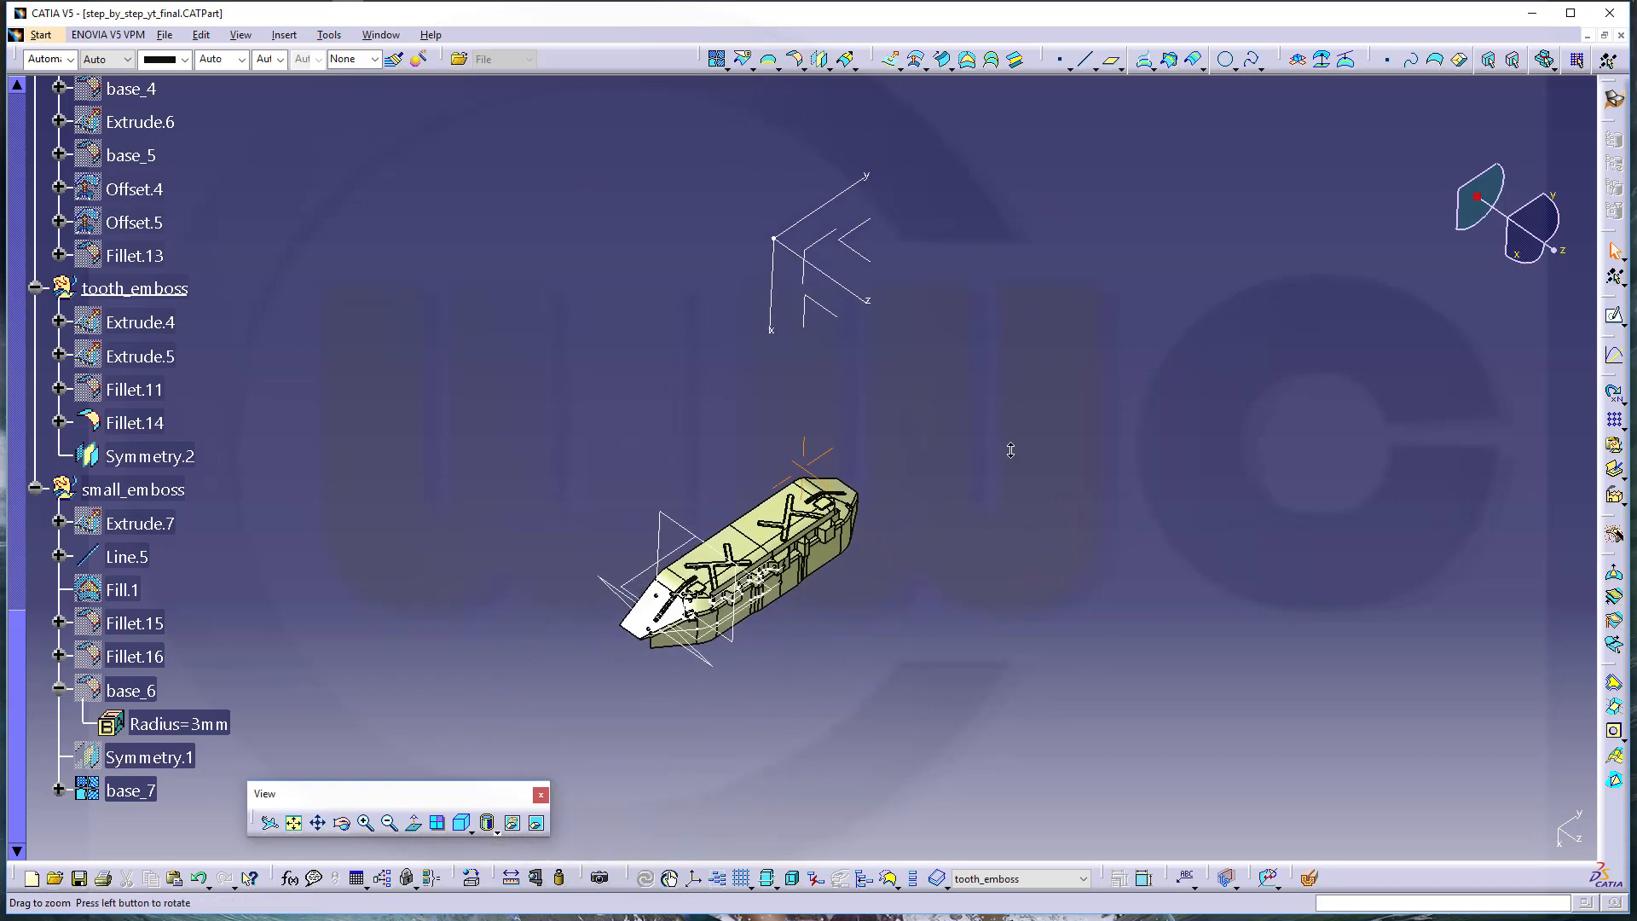
Join Fillet.14 with its mirrored copy Symmetry.2 in tooth_emboss and collapse the small_emboss set
left_click(717, 60)
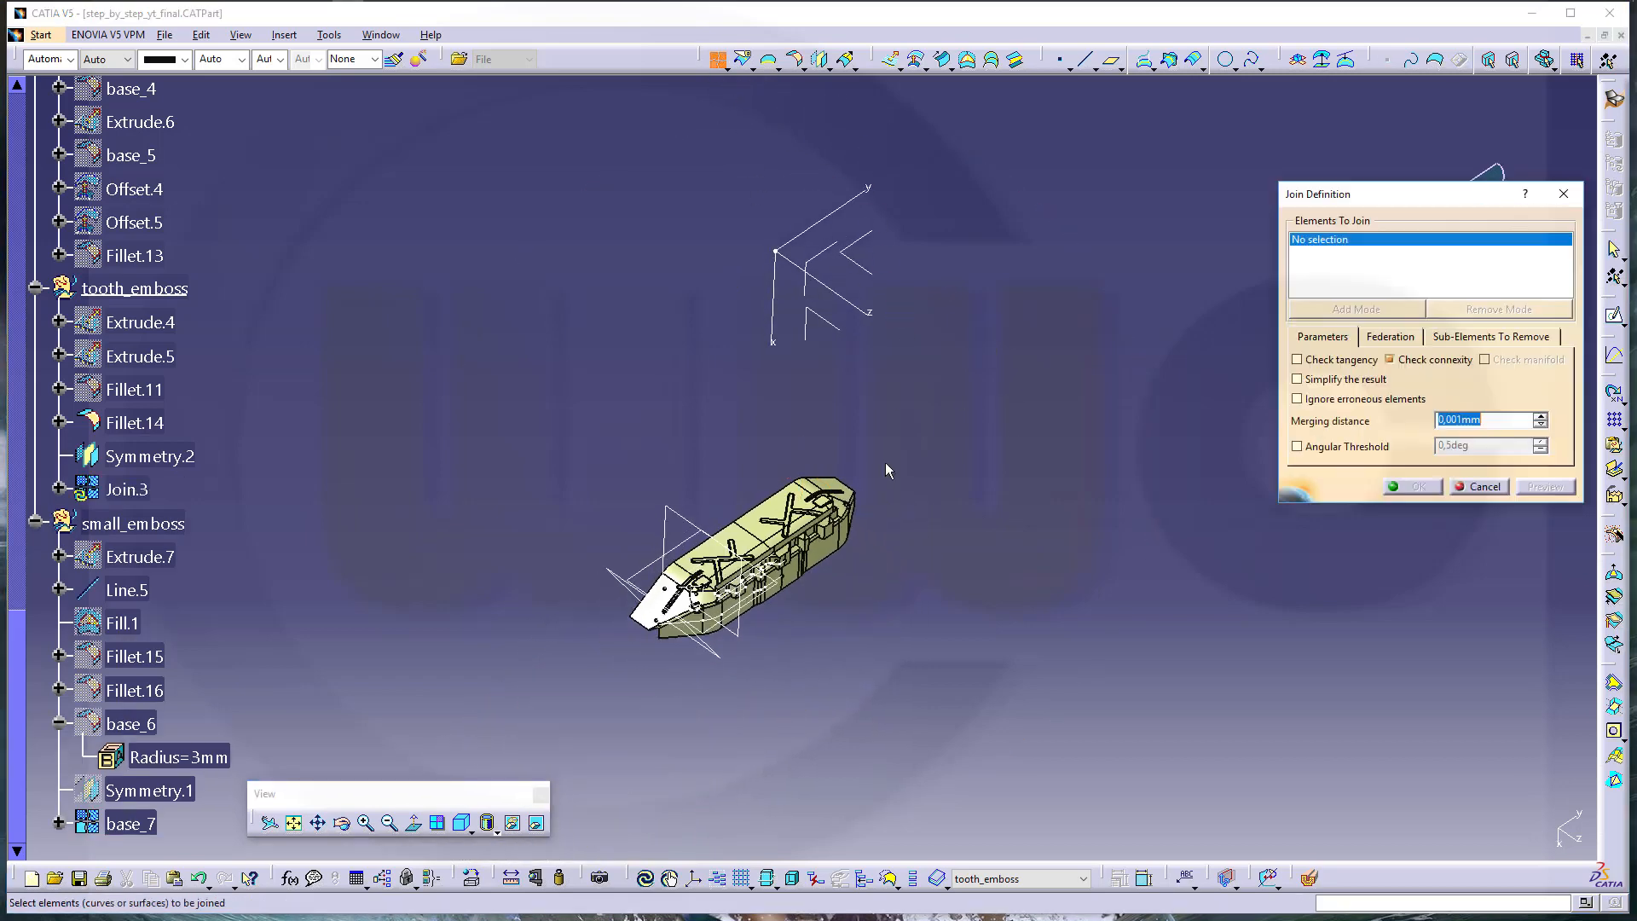
scroll(810, 467, "up", 5)
middle_click_drag(810, 468, 861, 190)
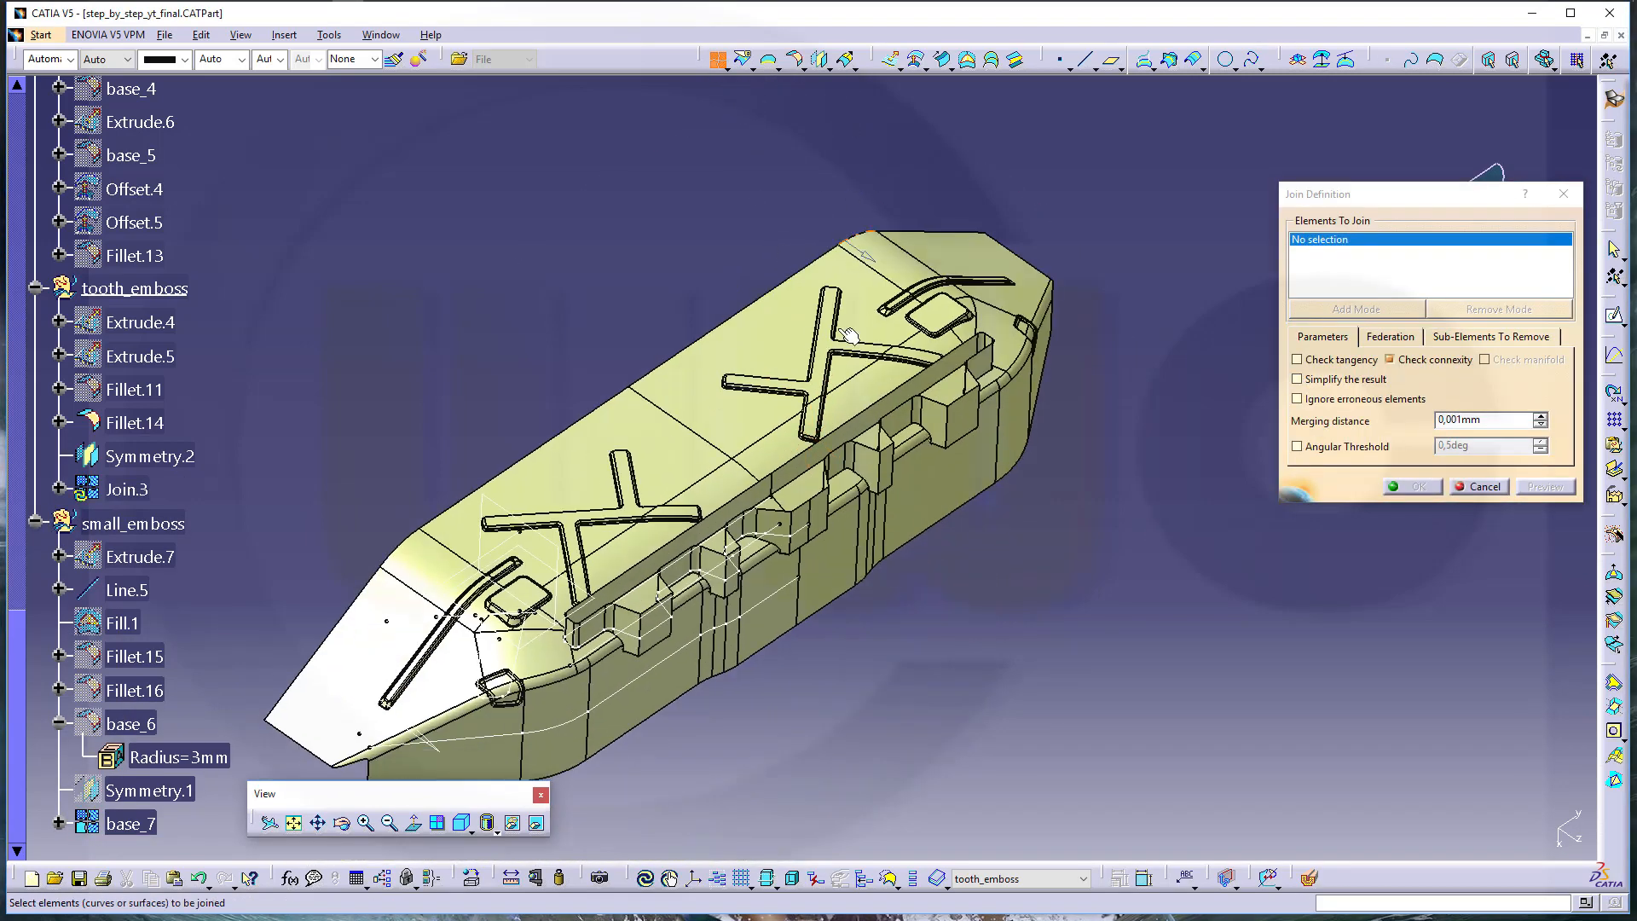
left_click(763, 506)
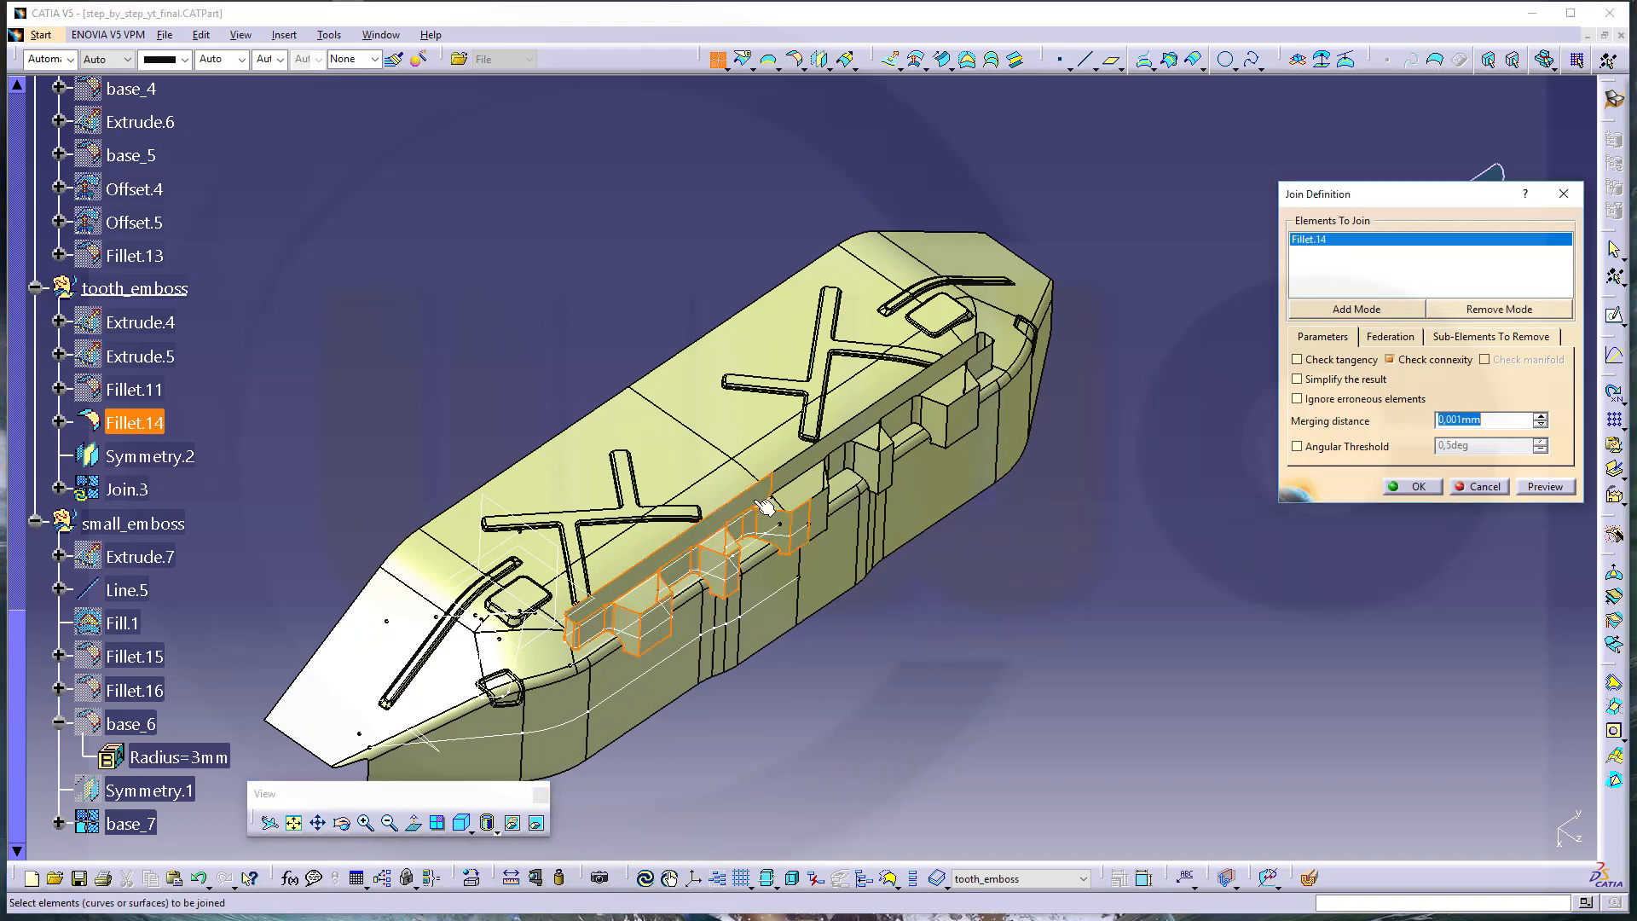
left_click(814, 469)
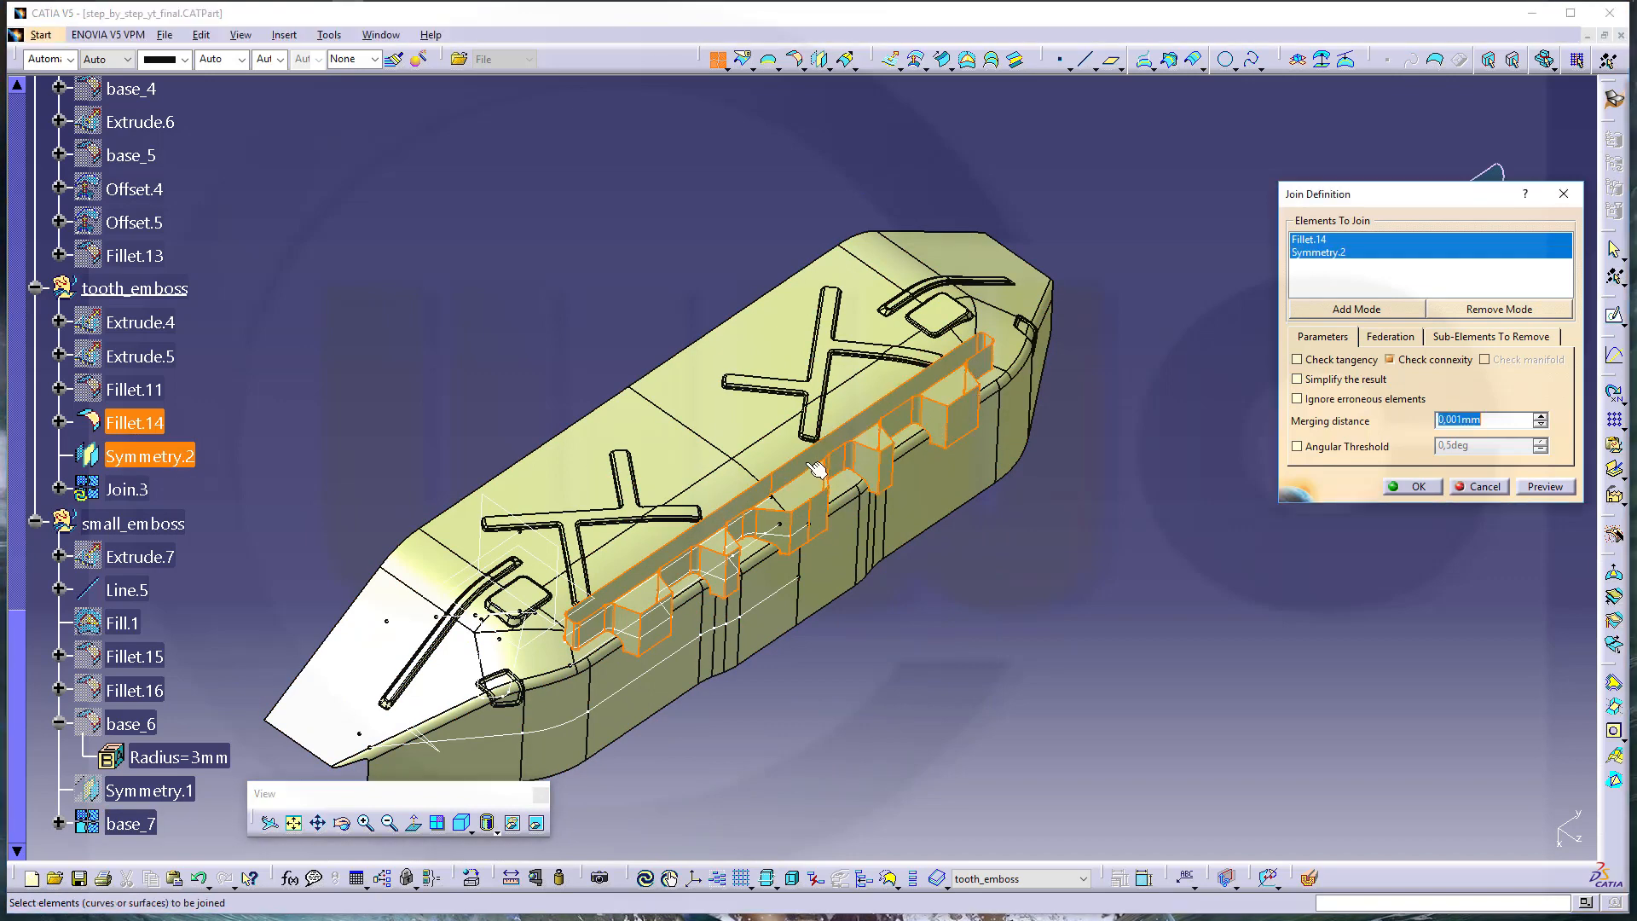
left_click(1412, 486)
middle_click_drag(1078, 519, 814, 541)
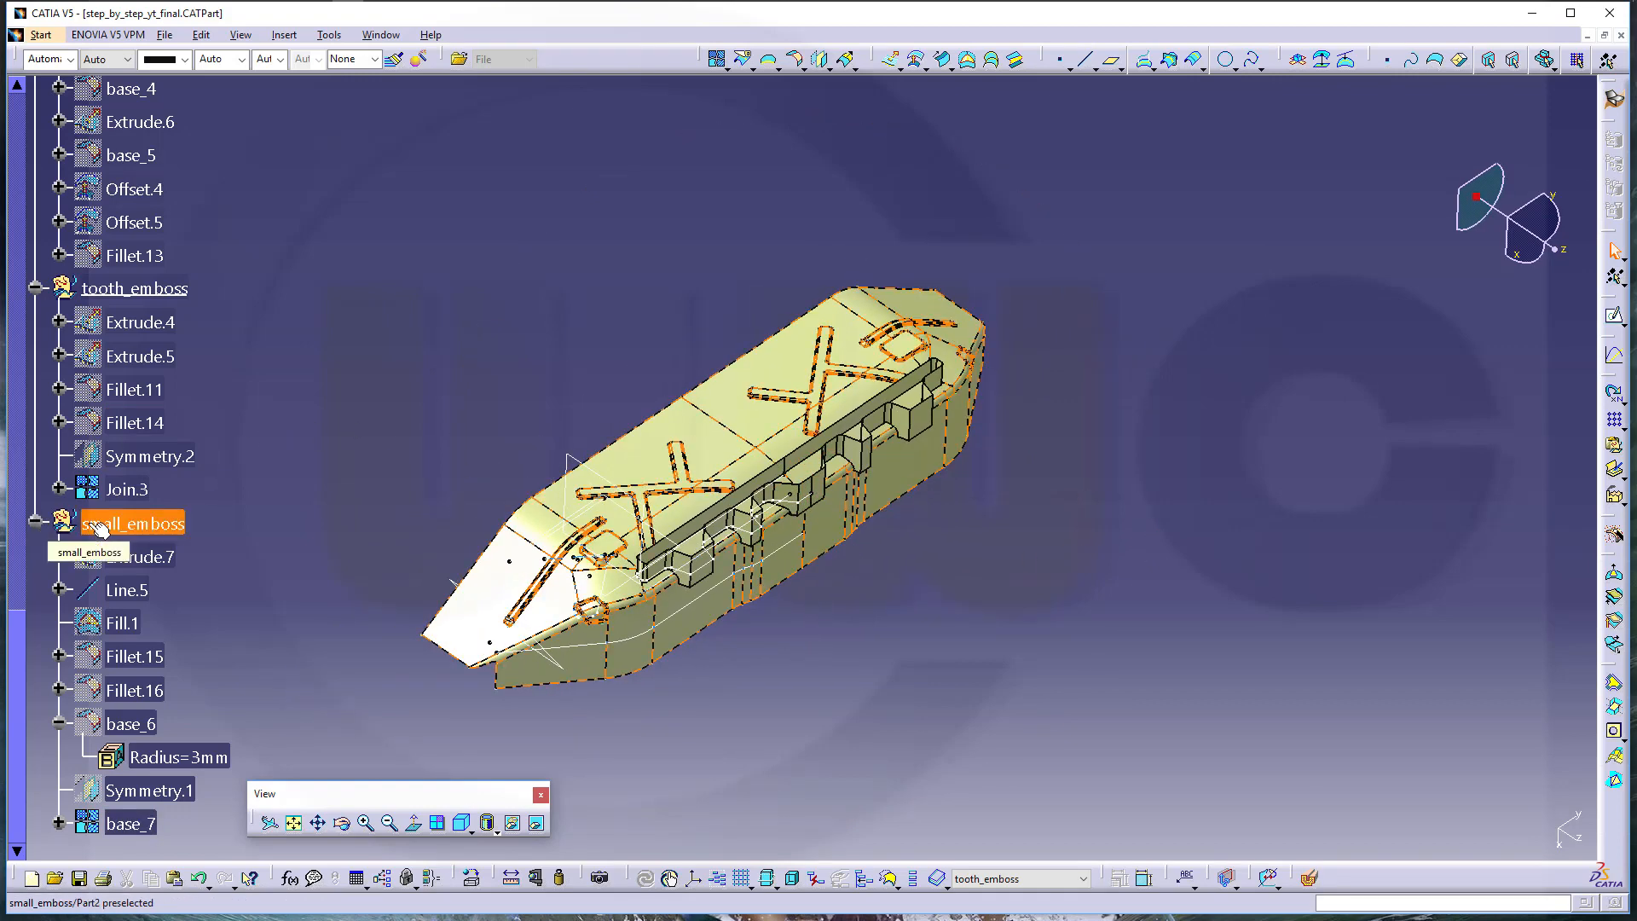
left_click(35, 521)
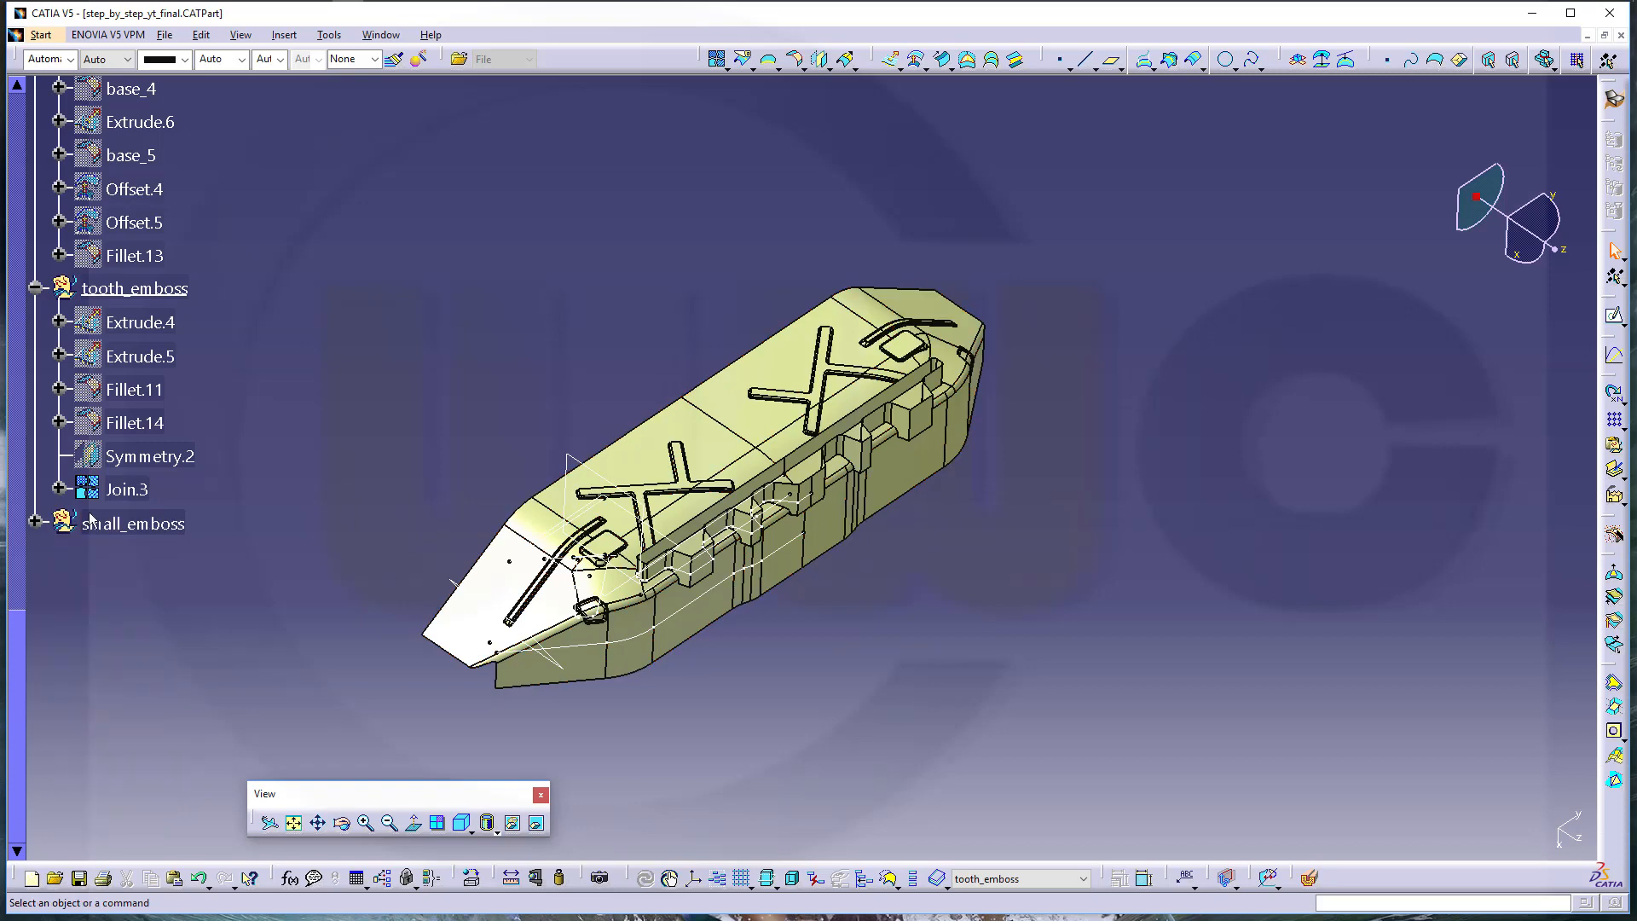
middle_click_drag(315, 428, 669, 438)
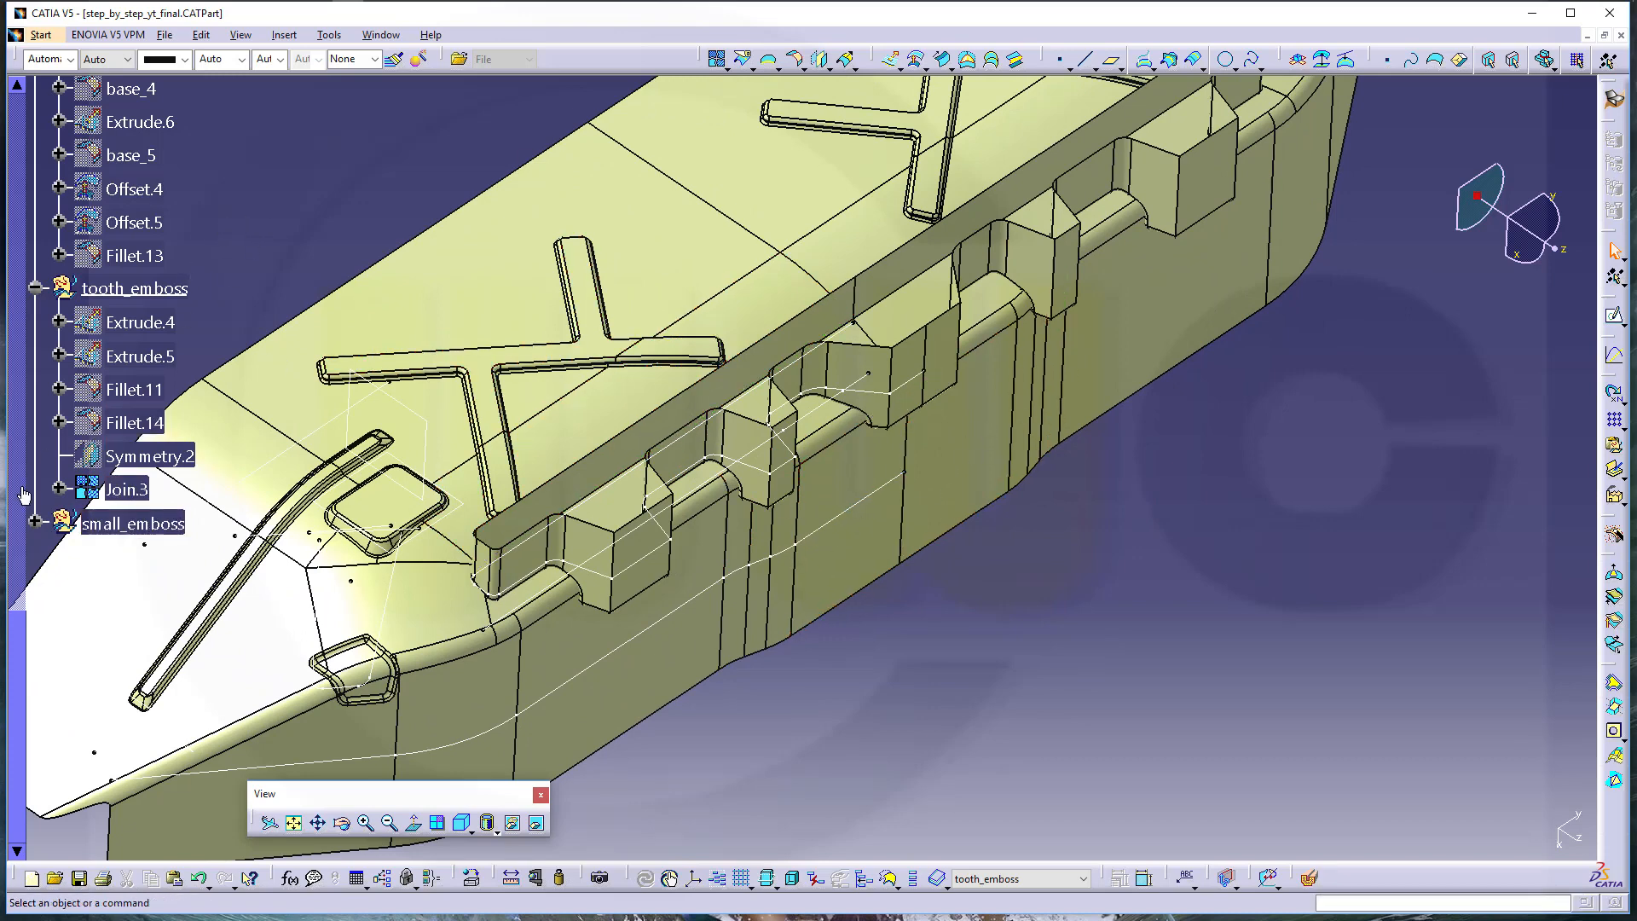
Create a 3 mm BiTangent fillet between base_7 and Join.3, trimming both supports
left_click(35, 523)
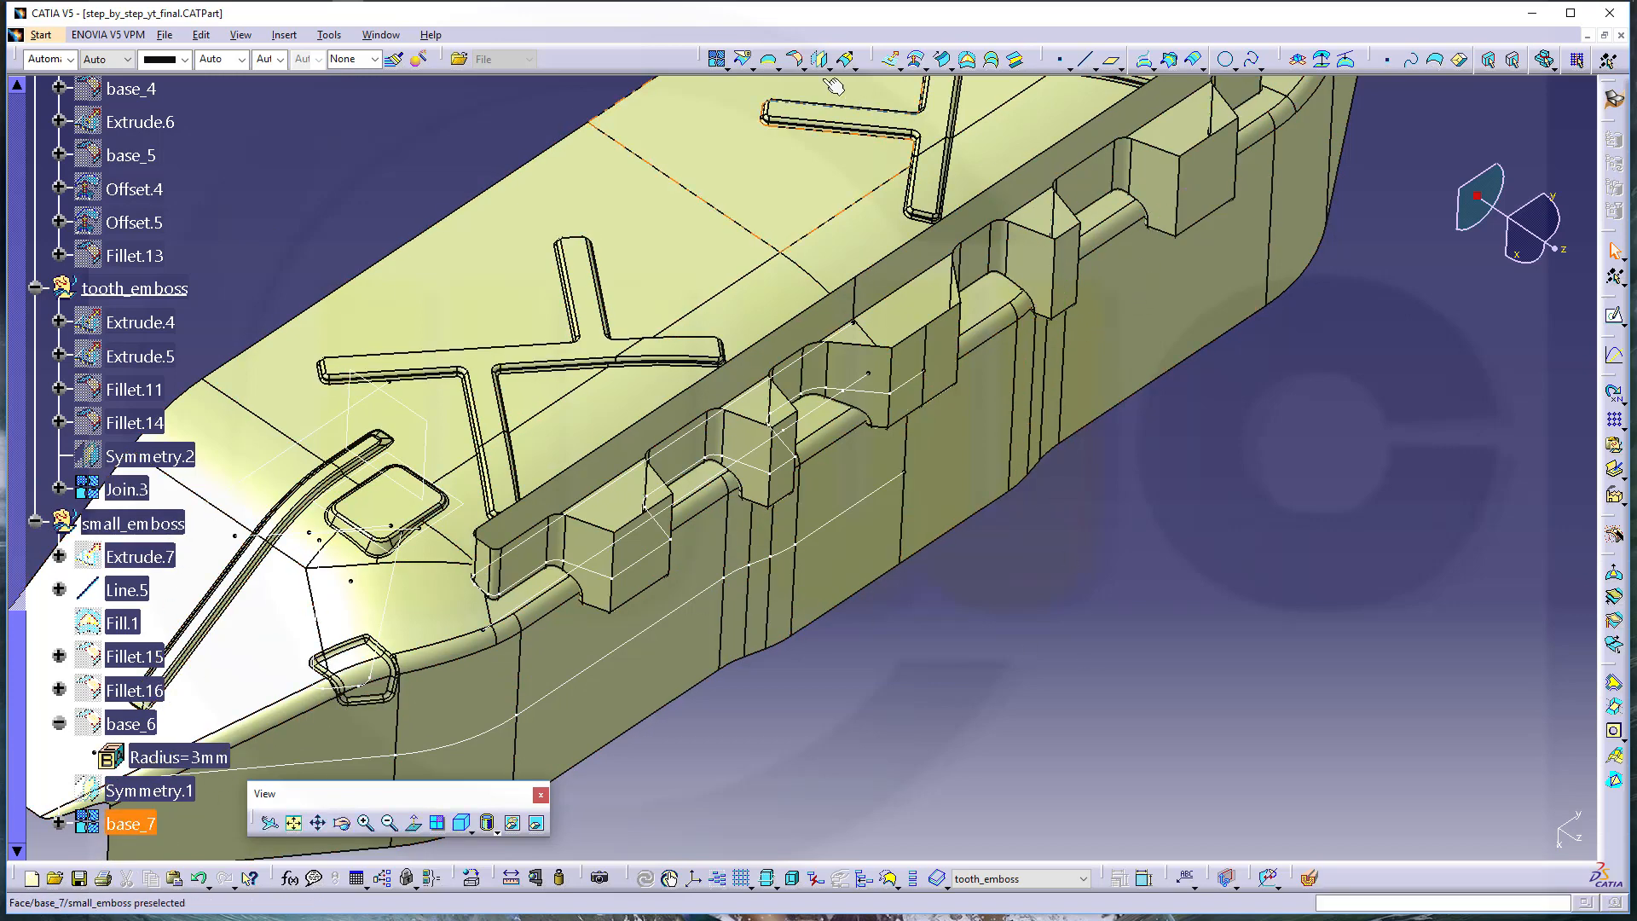
left_click(798, 61)
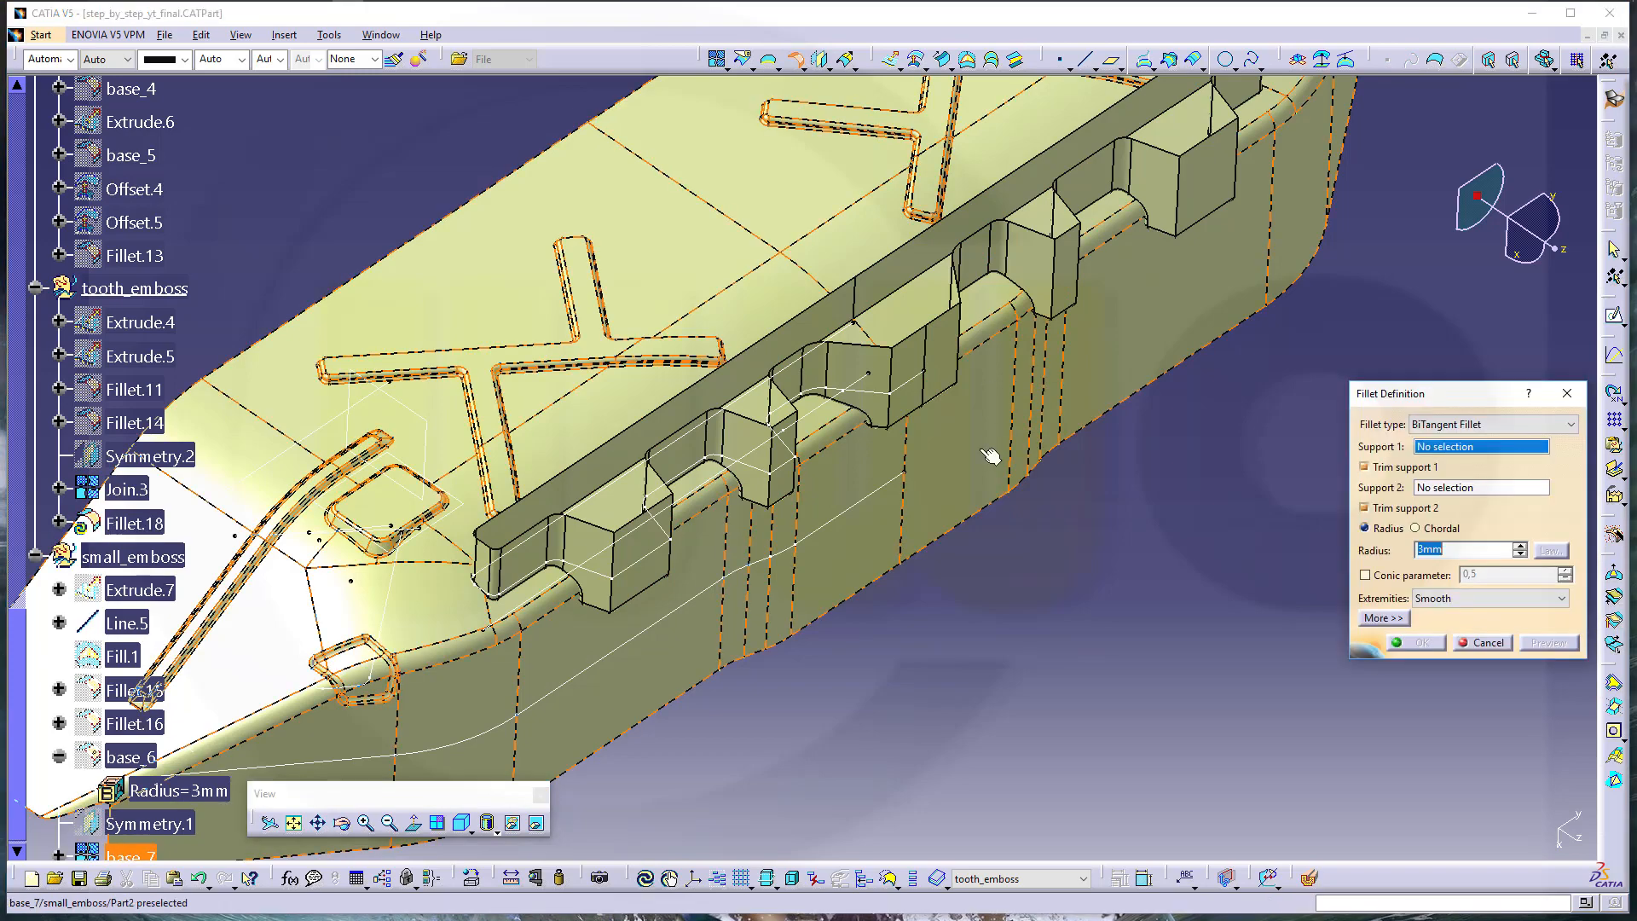
left_click(137, 856)
middle_click_drag(960, 640, 980, 674)
middle_click_drag(875, 663, 919, 583)
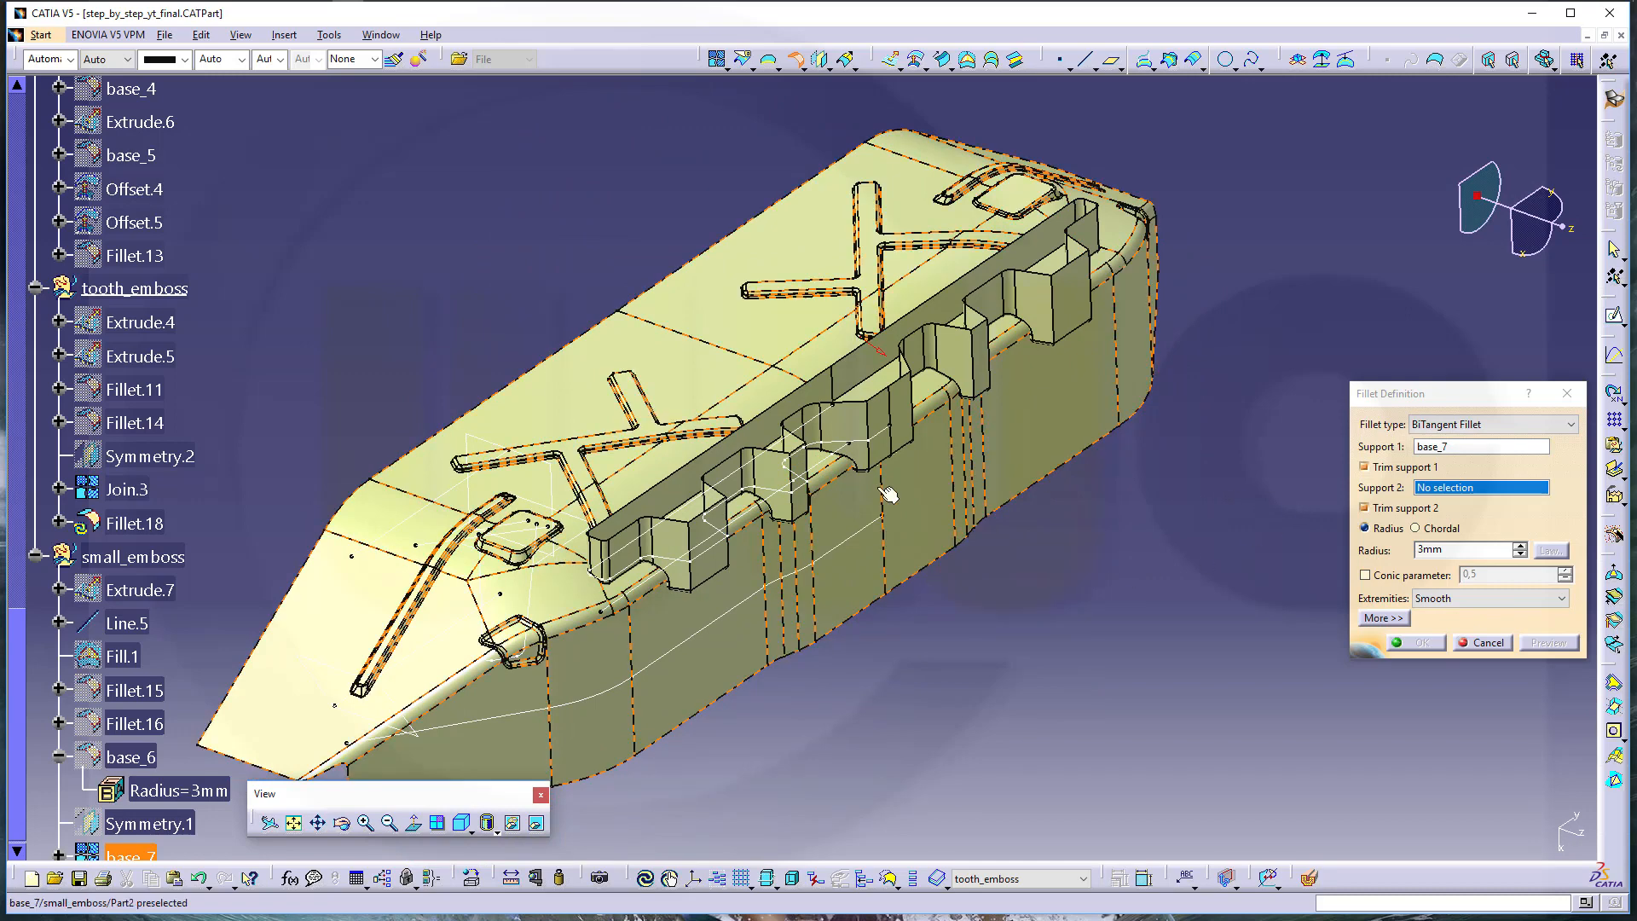
left_click(134, 493)
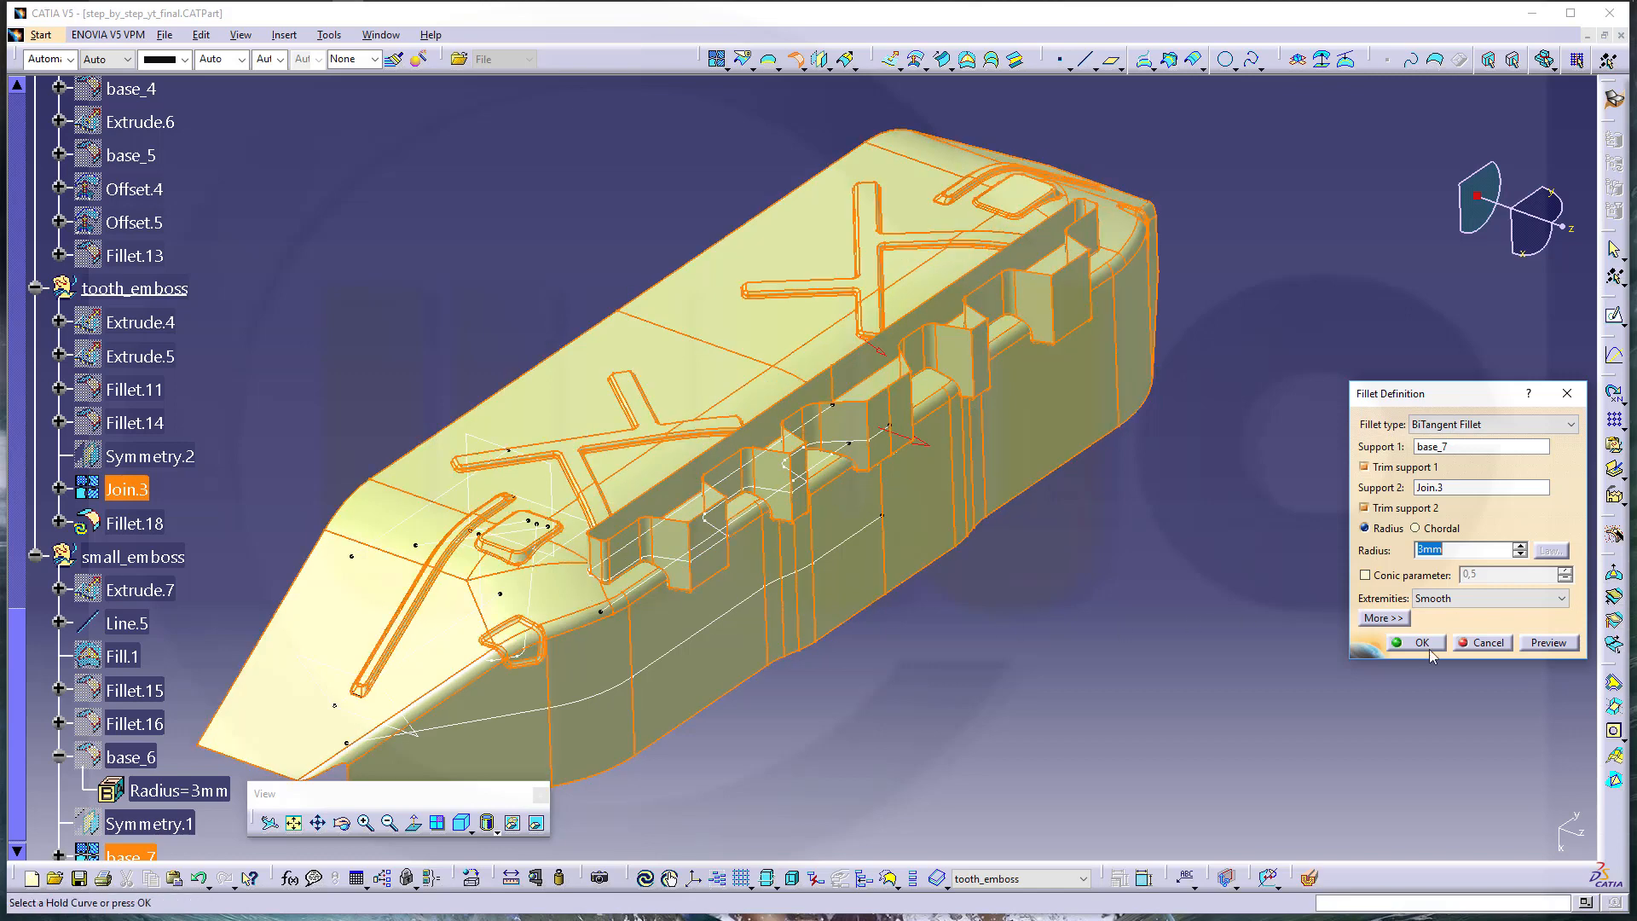
left_click(1547, 644)
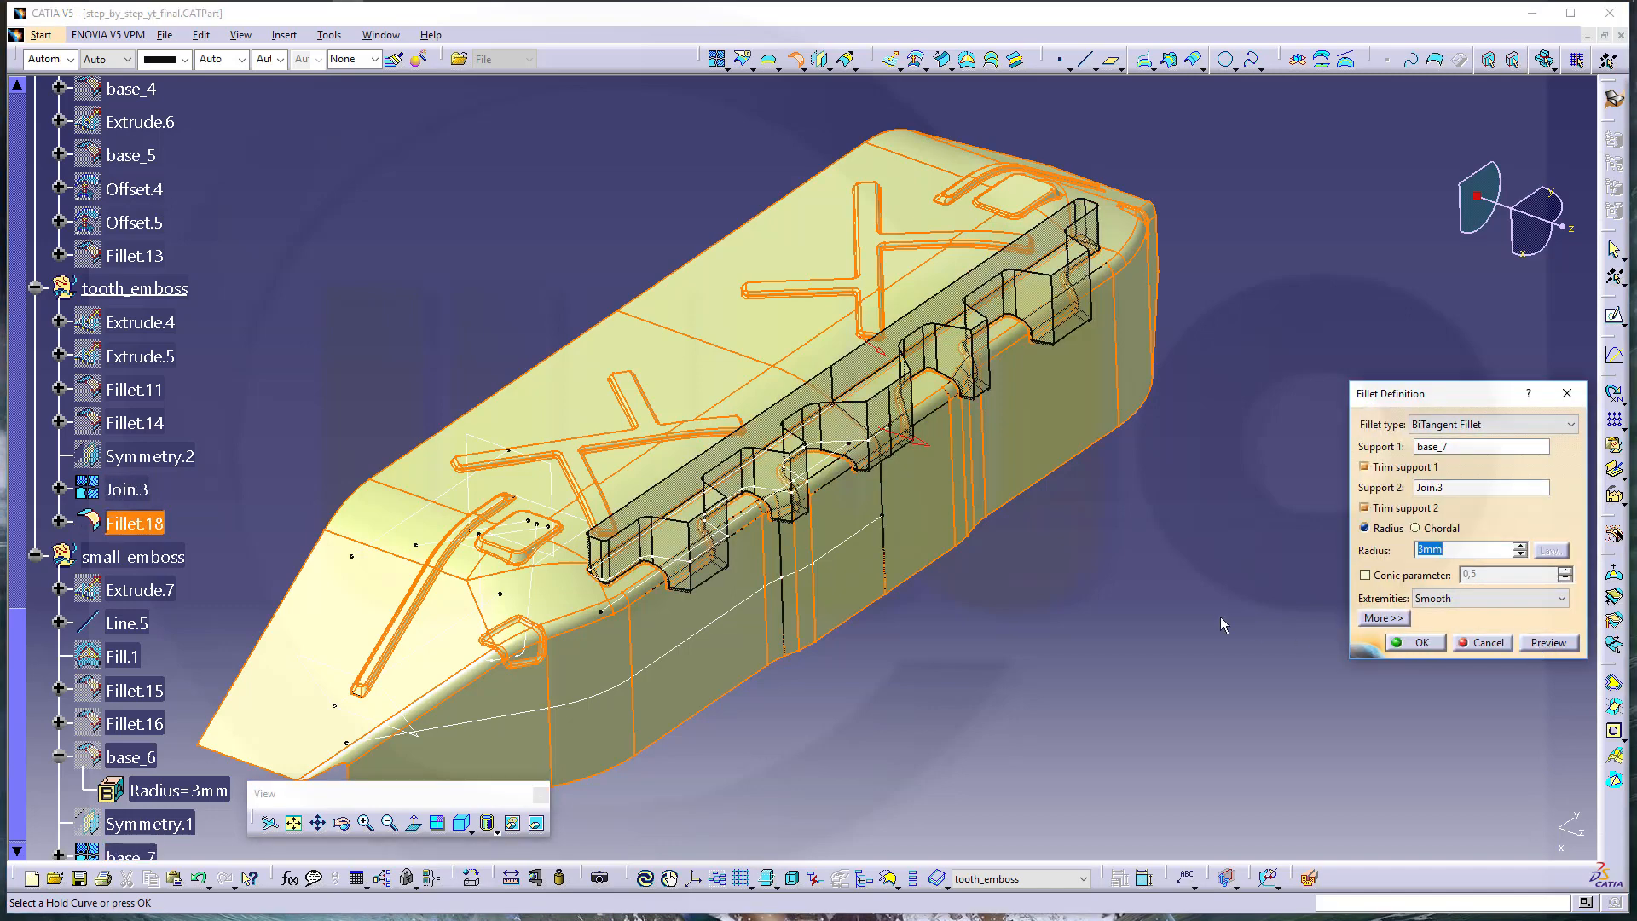
left_click(1416, 643)
middle_click_drag(1097, 577, 1061, 648)
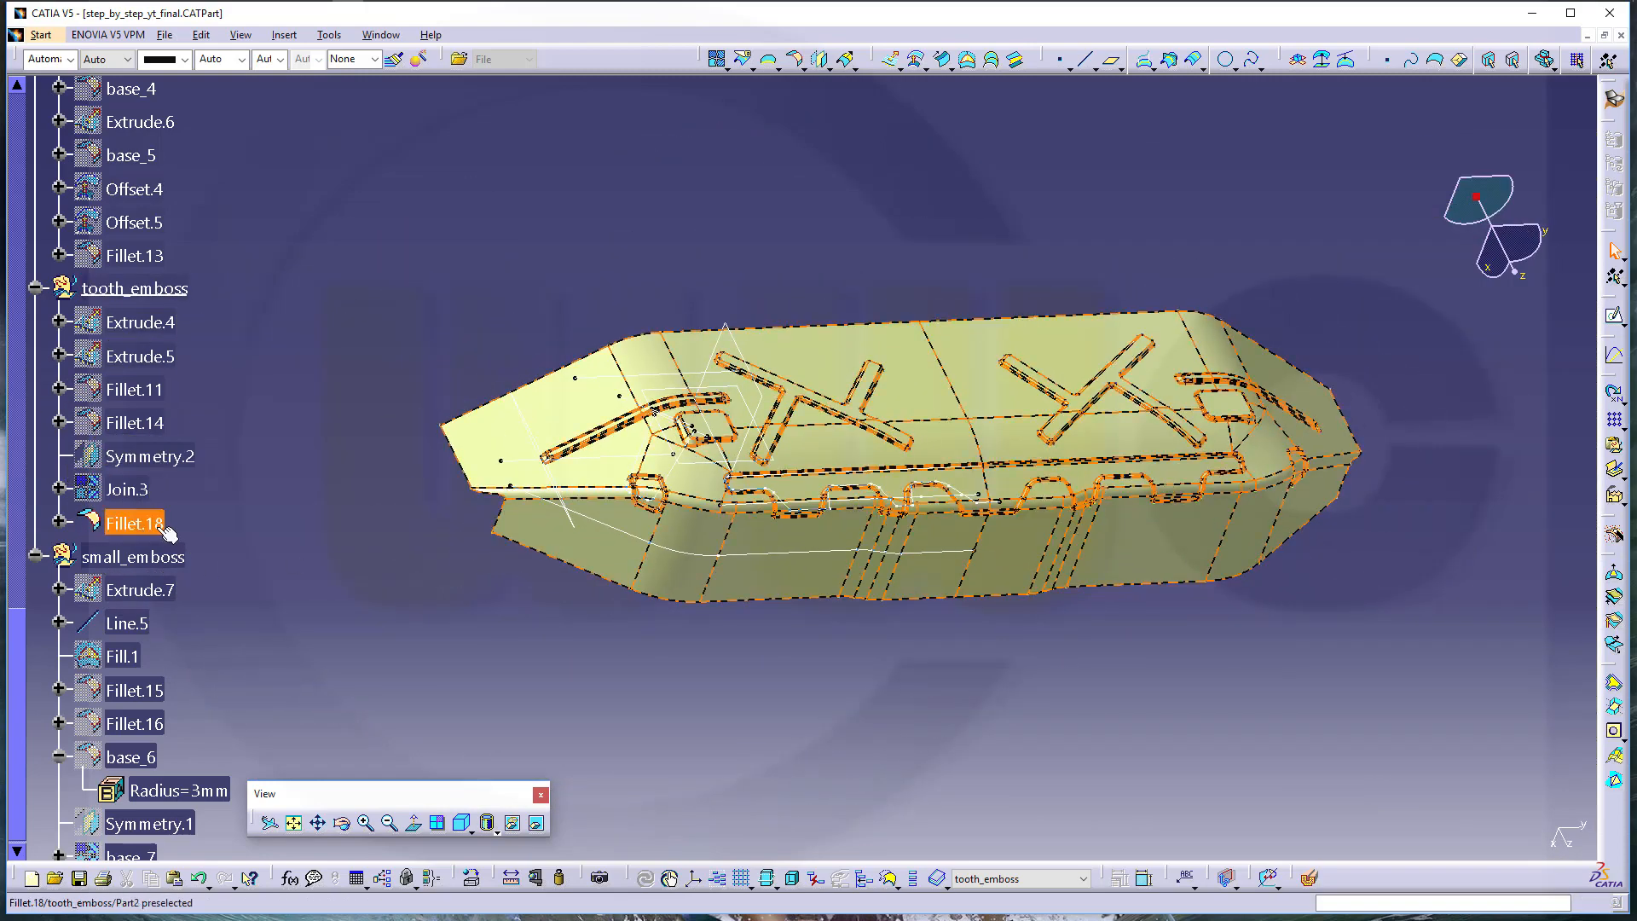
Rename the new fillet in tooth_emboss as base_8
scroll(228, 583, "down", 2)
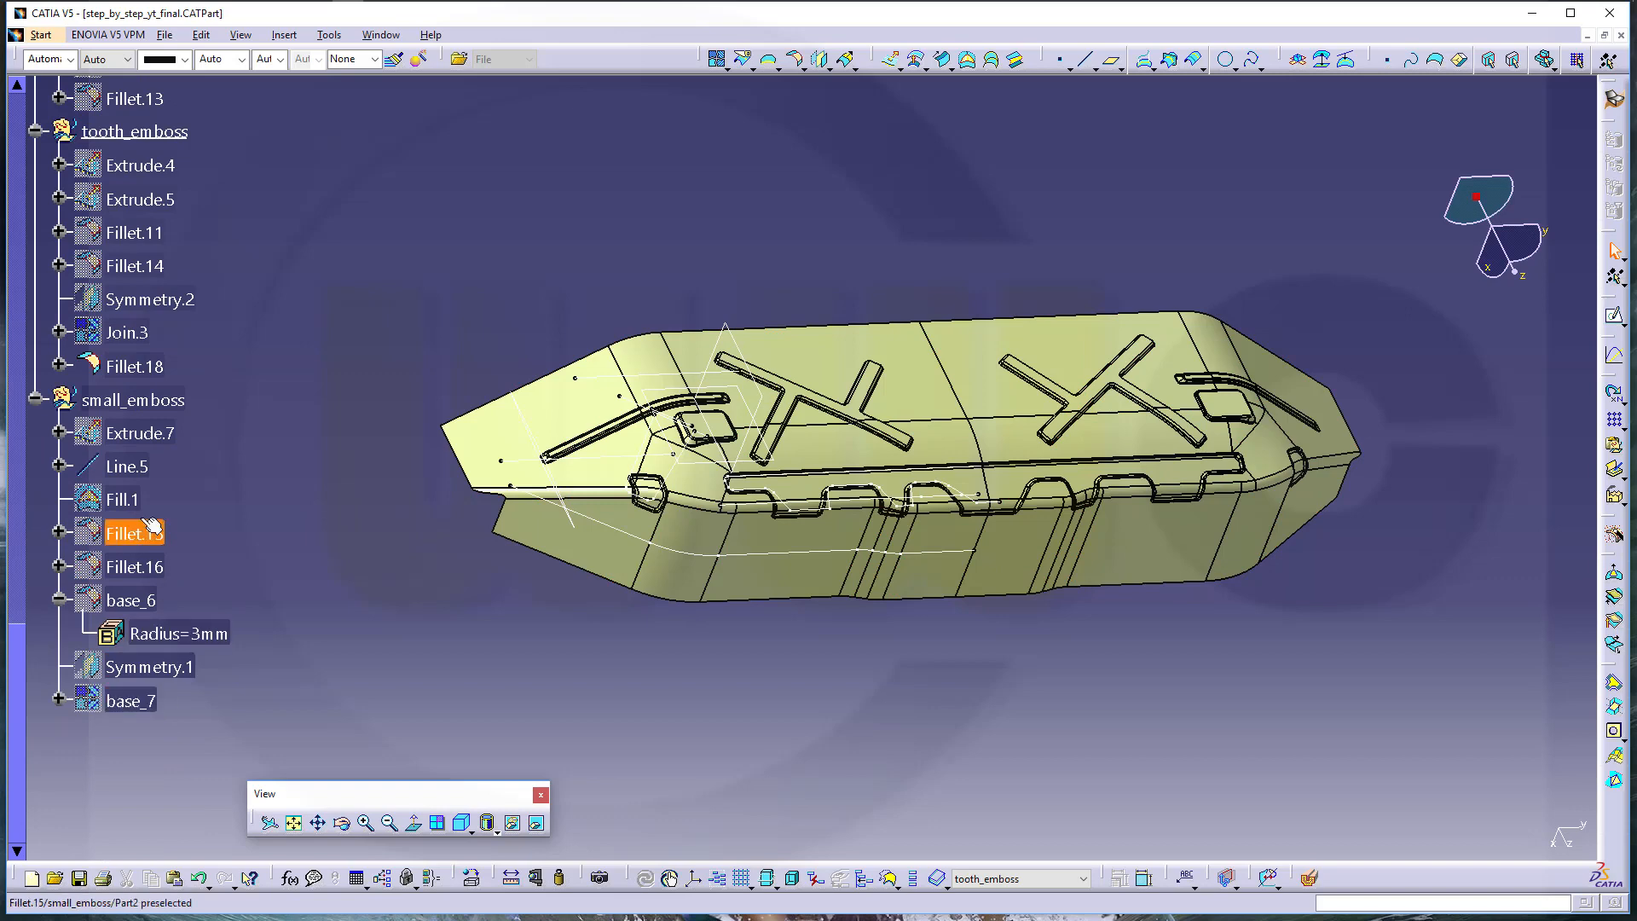
right_click(154, 369)
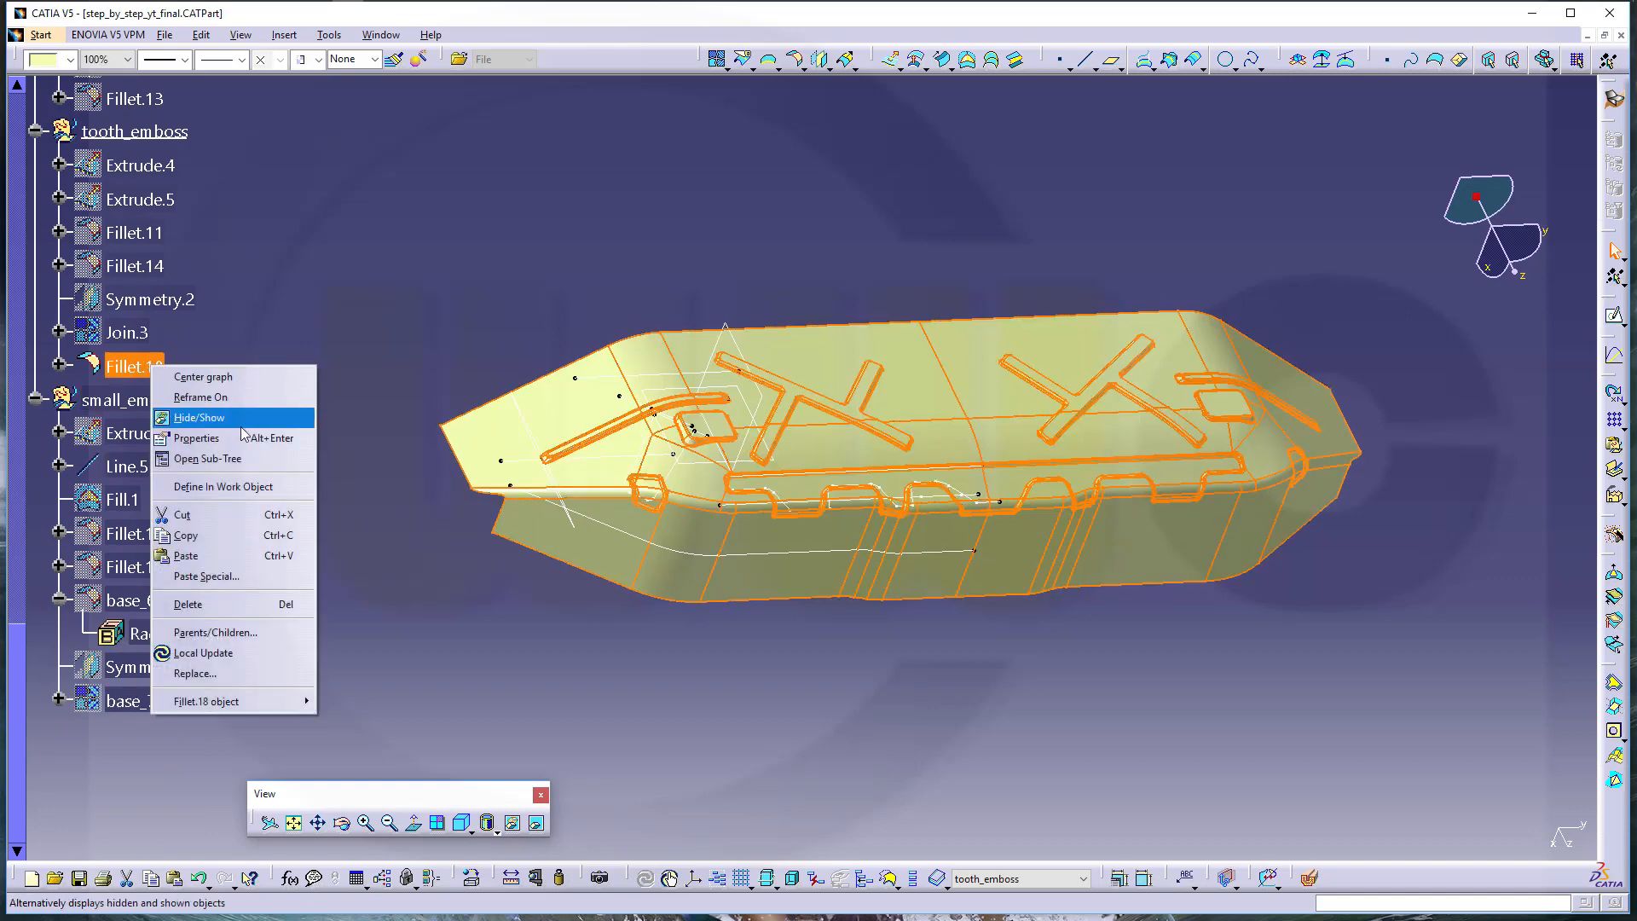
left_click(198, 437)
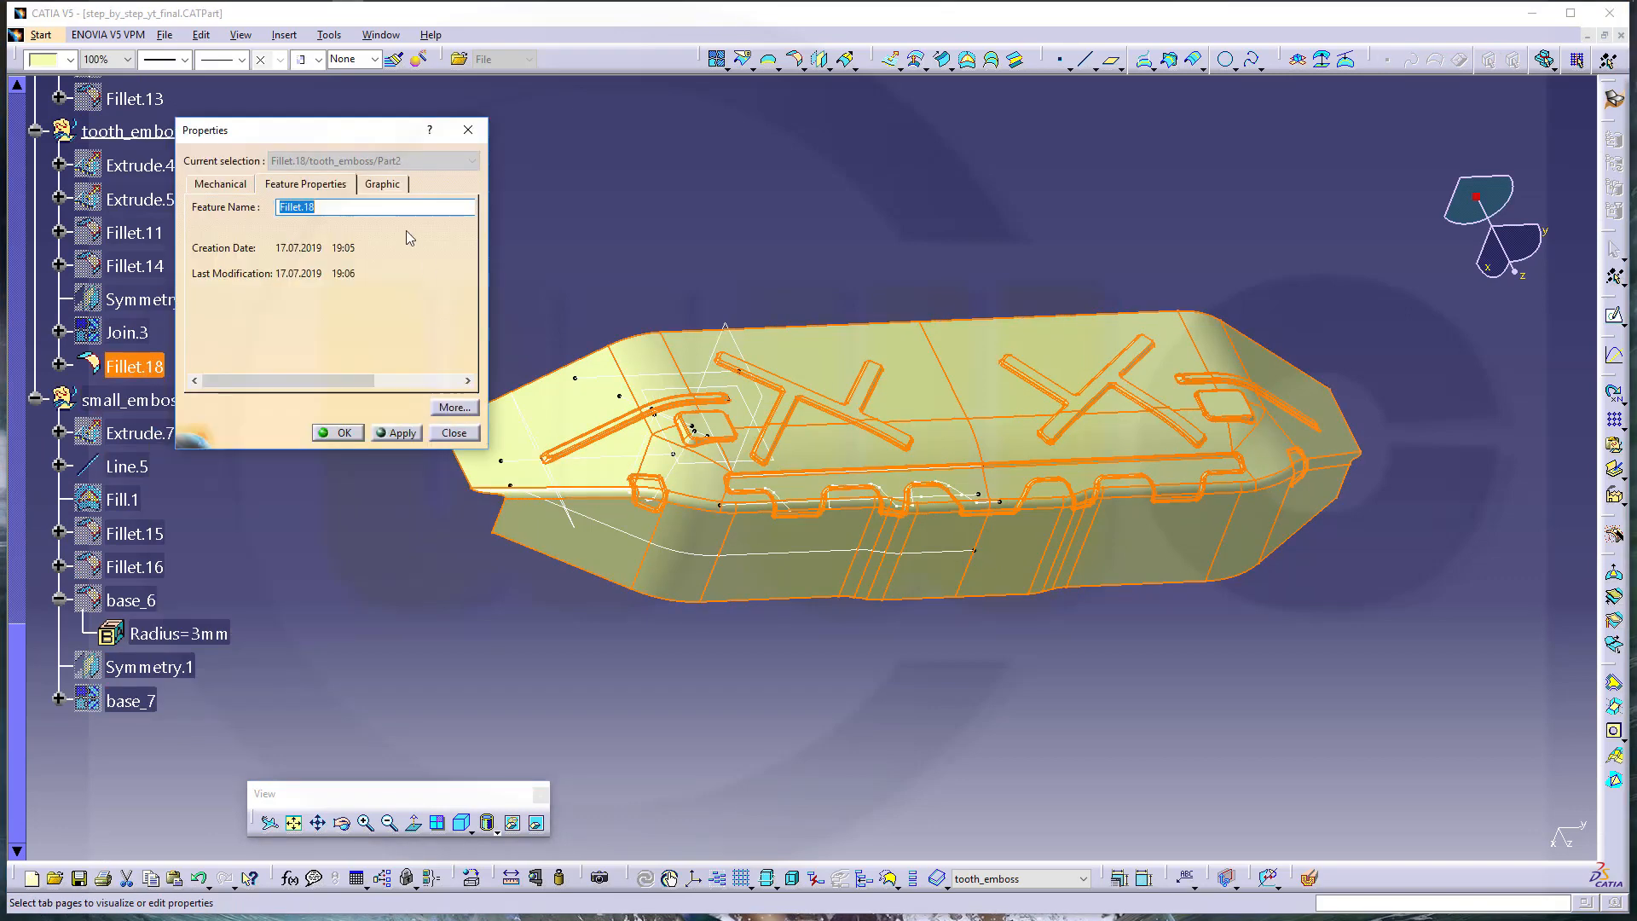
type("base_8")
key("Return")
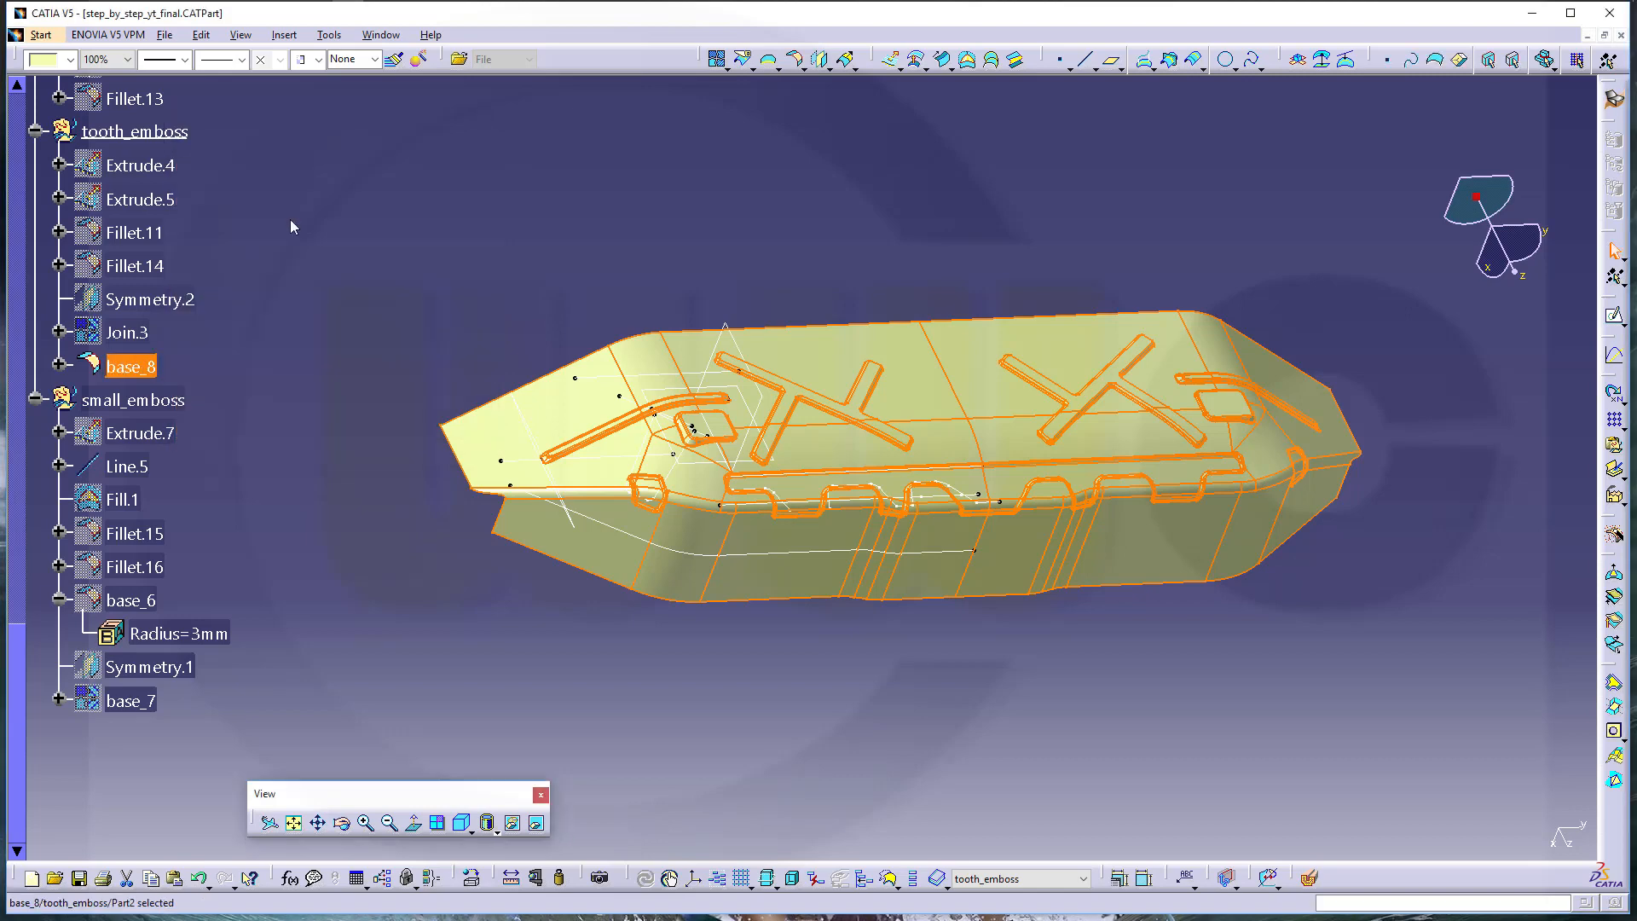
left_click(935, 628)
Examine the finished thickened part in step_by_step.CATPart from several sides, then return to step_by_step_yt_final.CATPart
scroll(935, 628, "up", 1)
middle_click_drag(936, 628, 1028, 601)
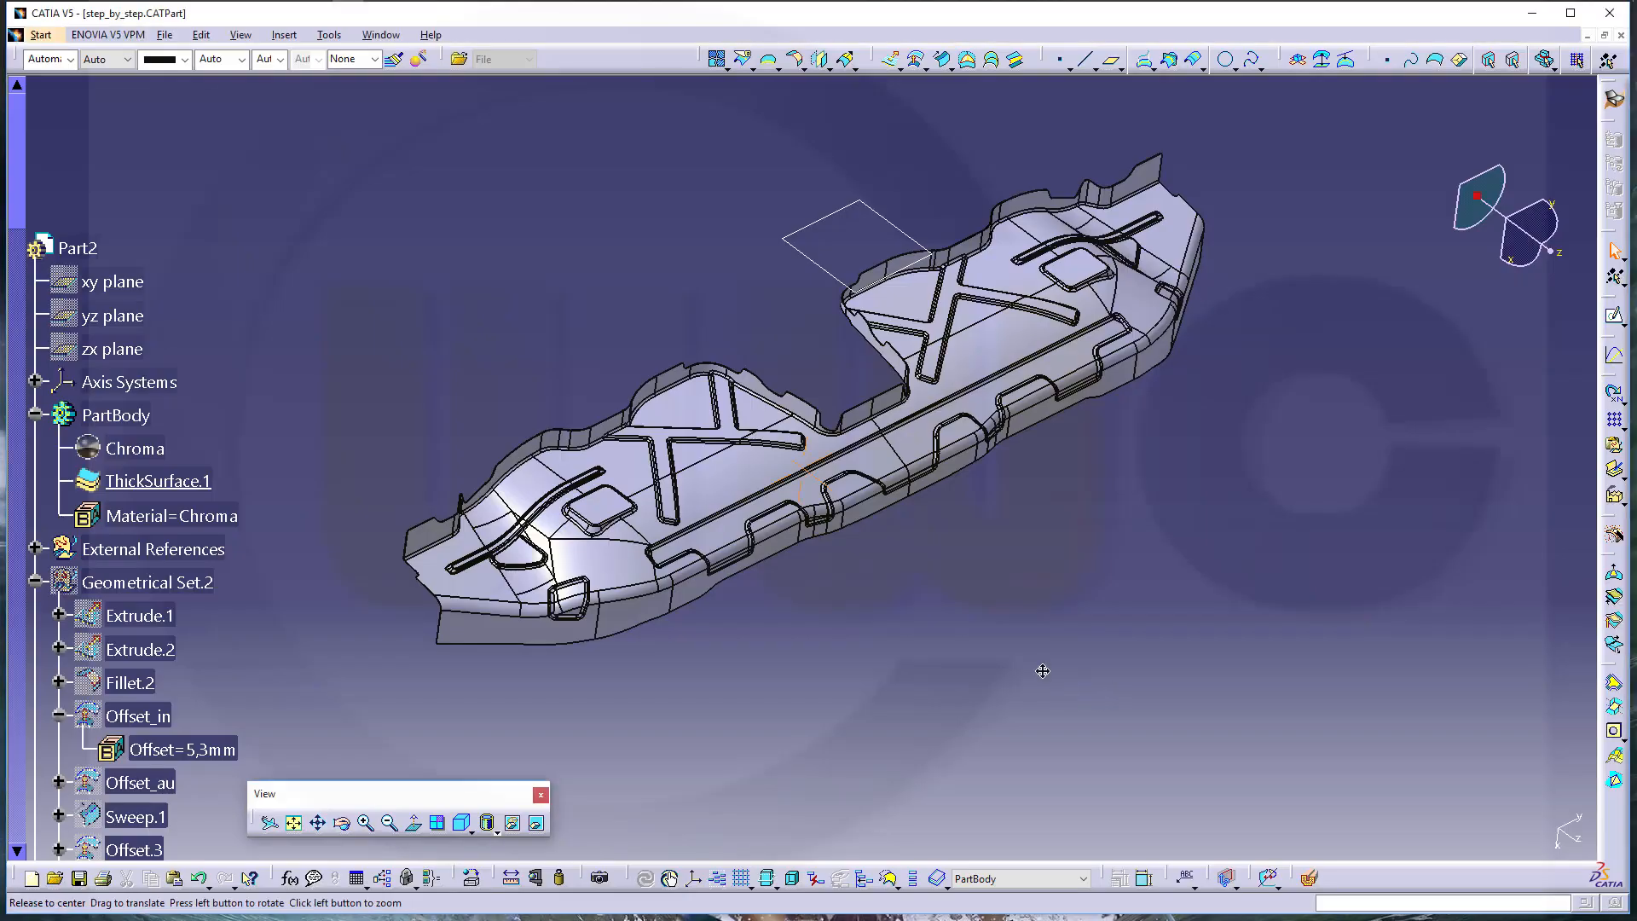
middle_click_drag(921, 486, 935, 791)
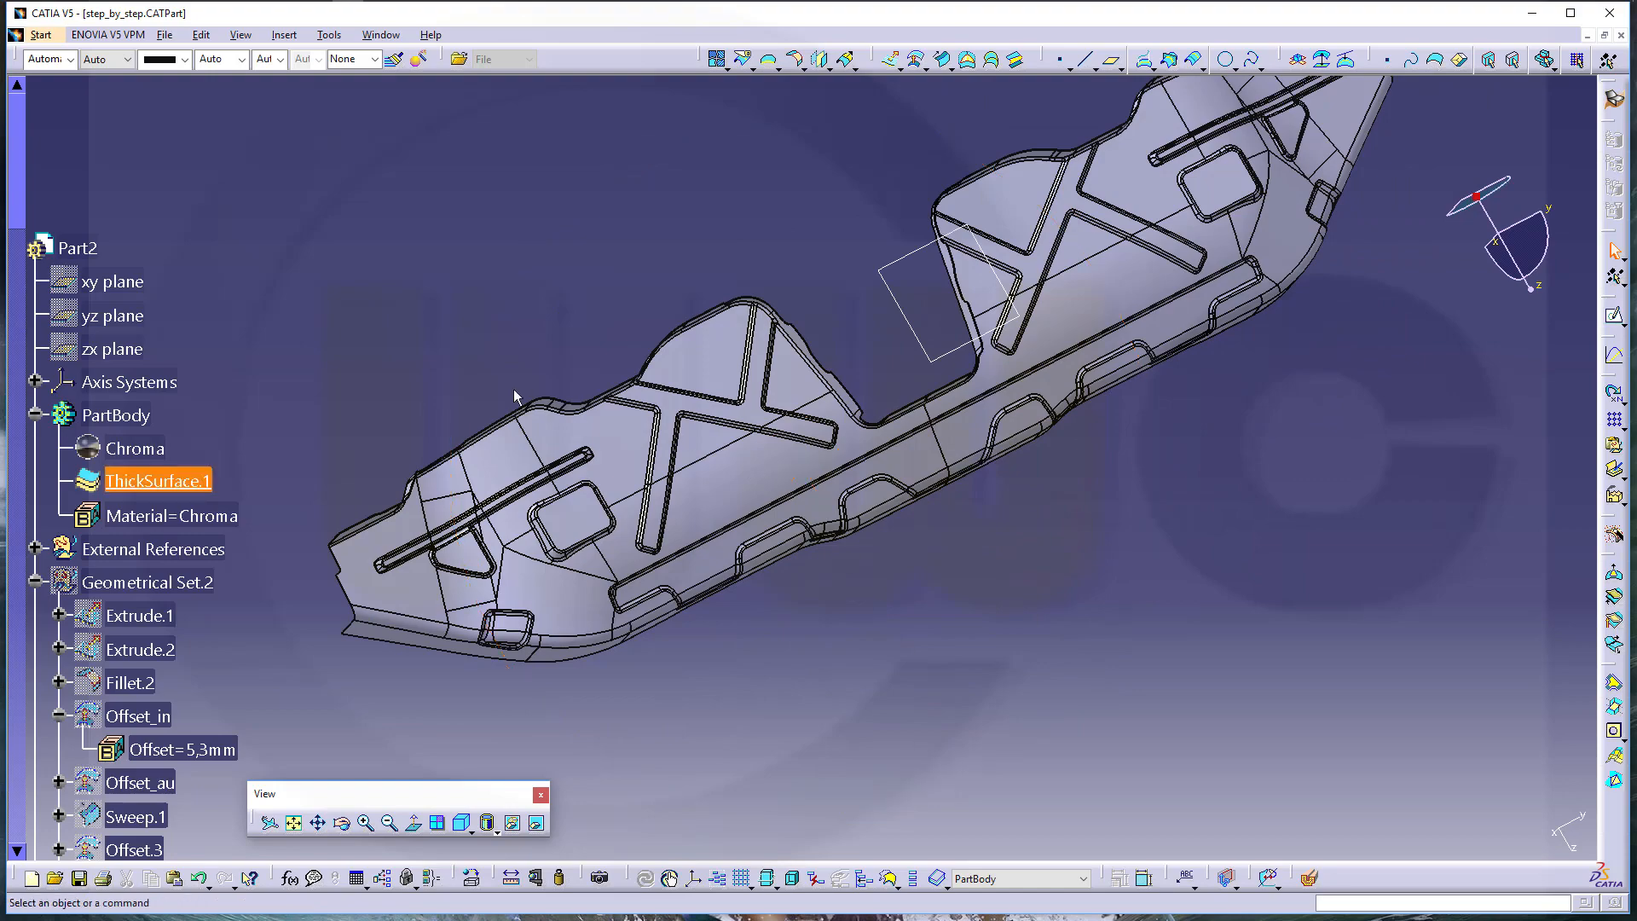
middle_click_drag(802, 318, 947, 731)
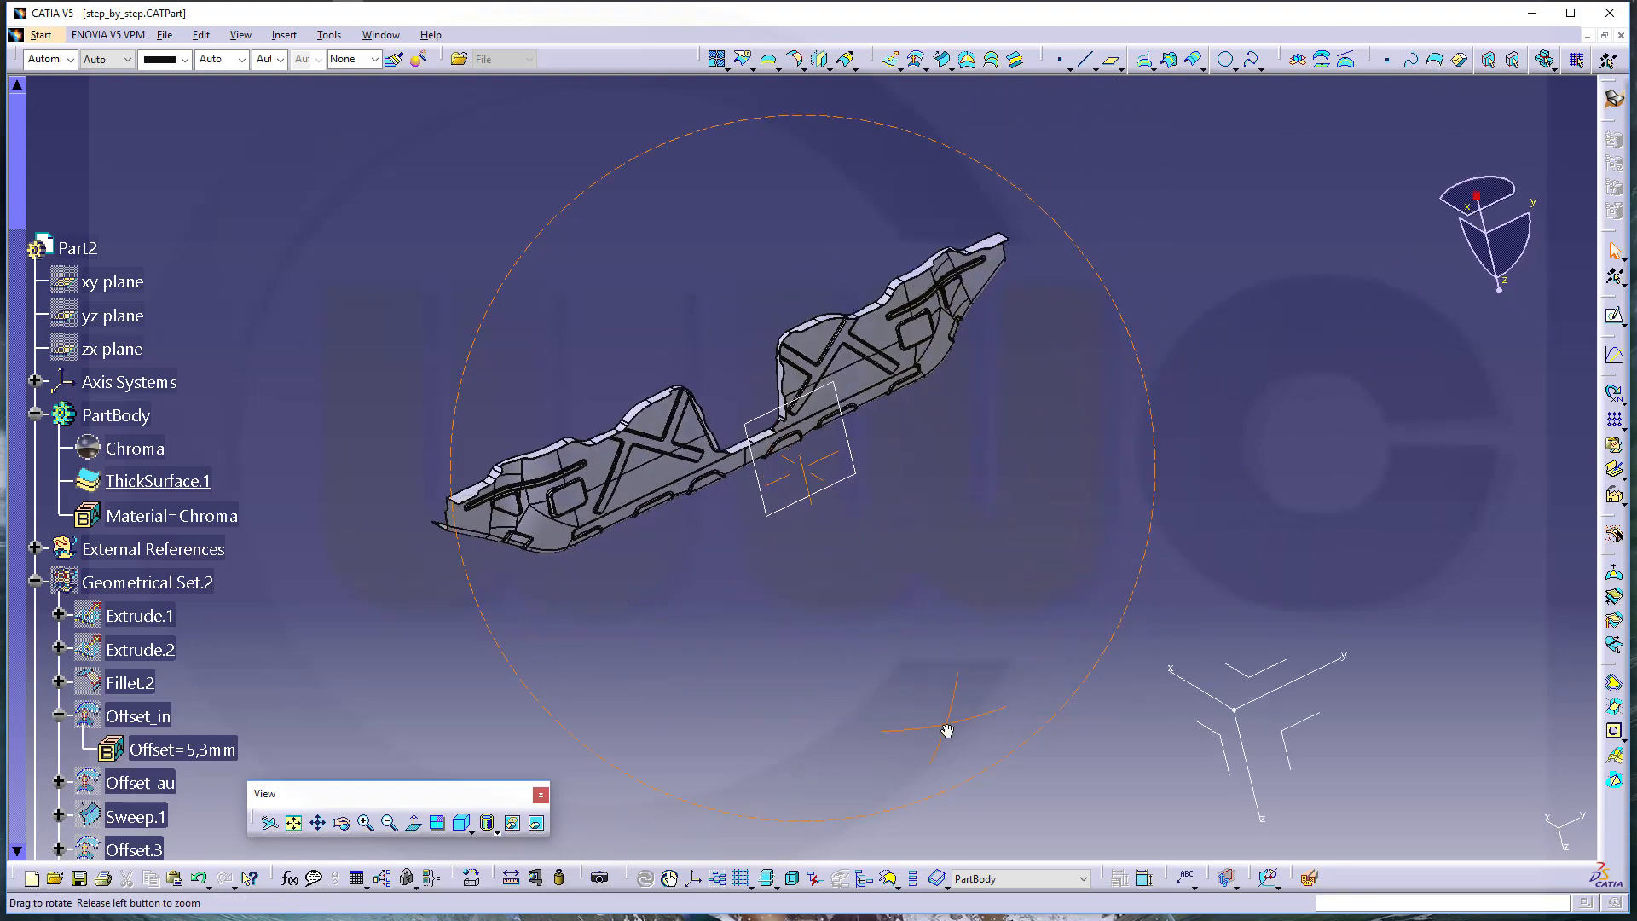
middle_click_drag(862, 588, 852, 499)
middle_click_drag(554, 446, 629, 369)
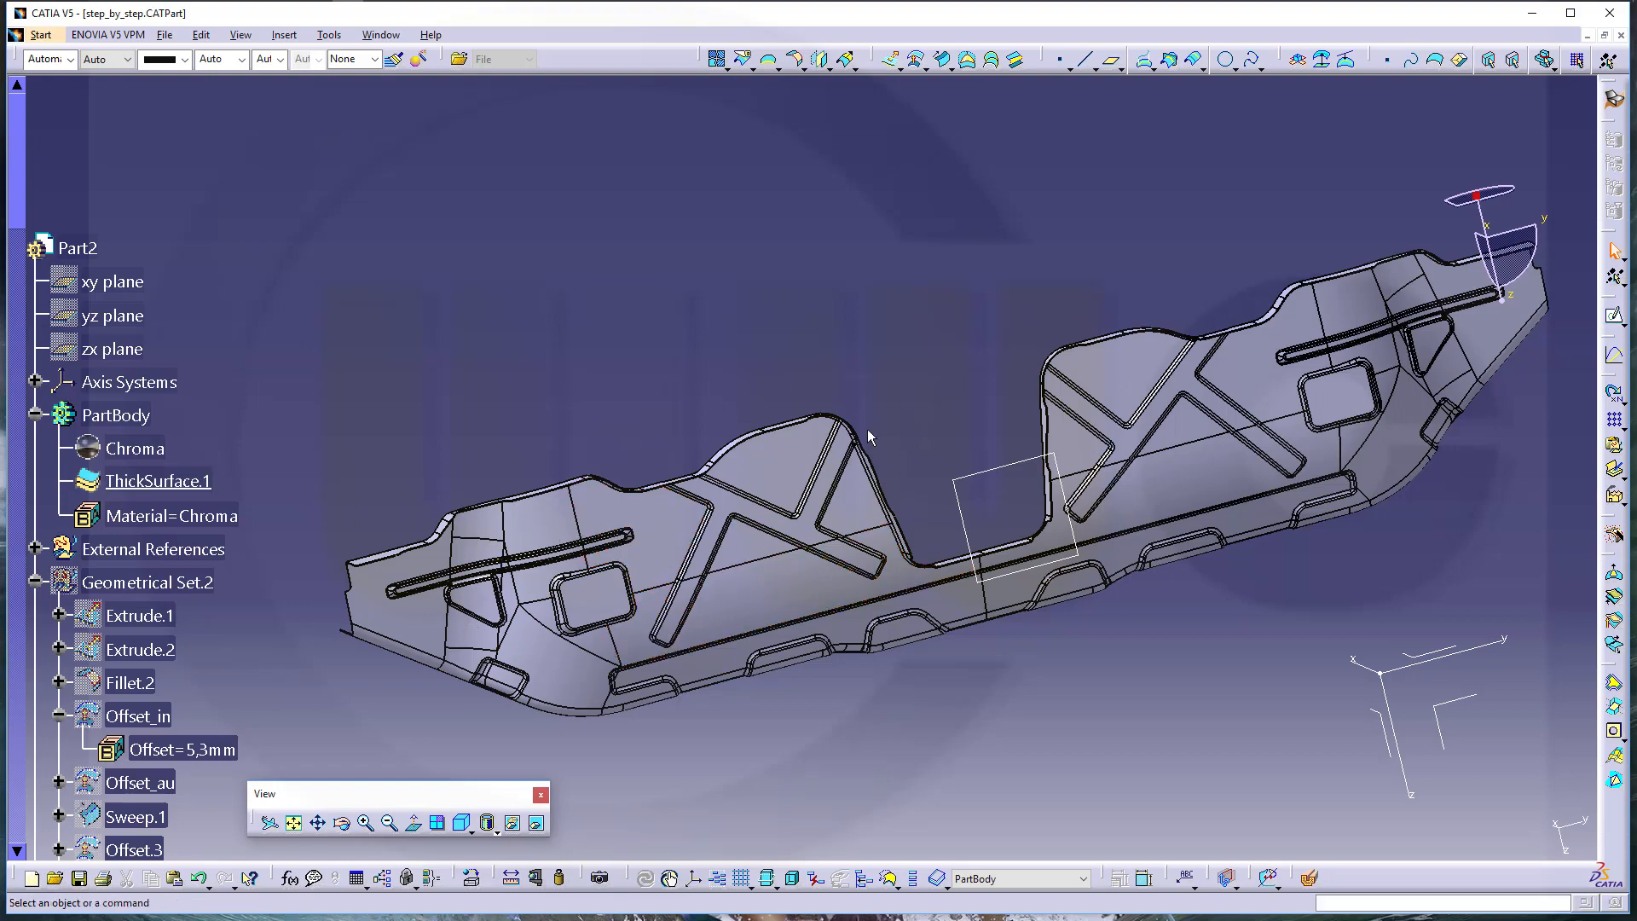
middle_click_drag(867, 428, 699, 388)
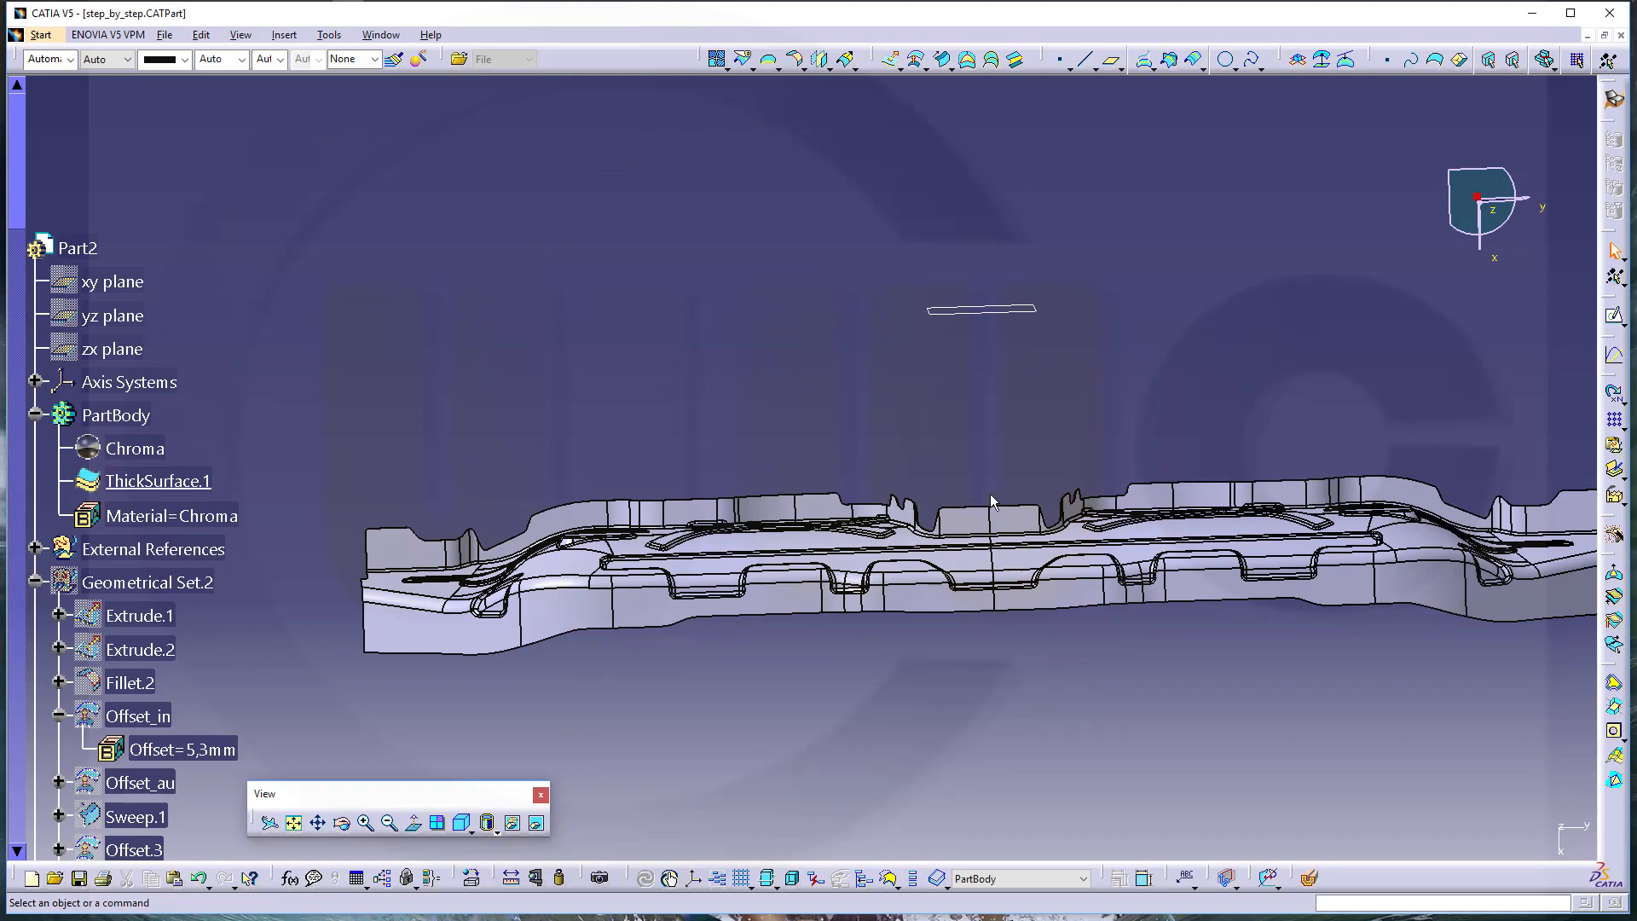
middle_click_drag(818, 464, 962, 465)
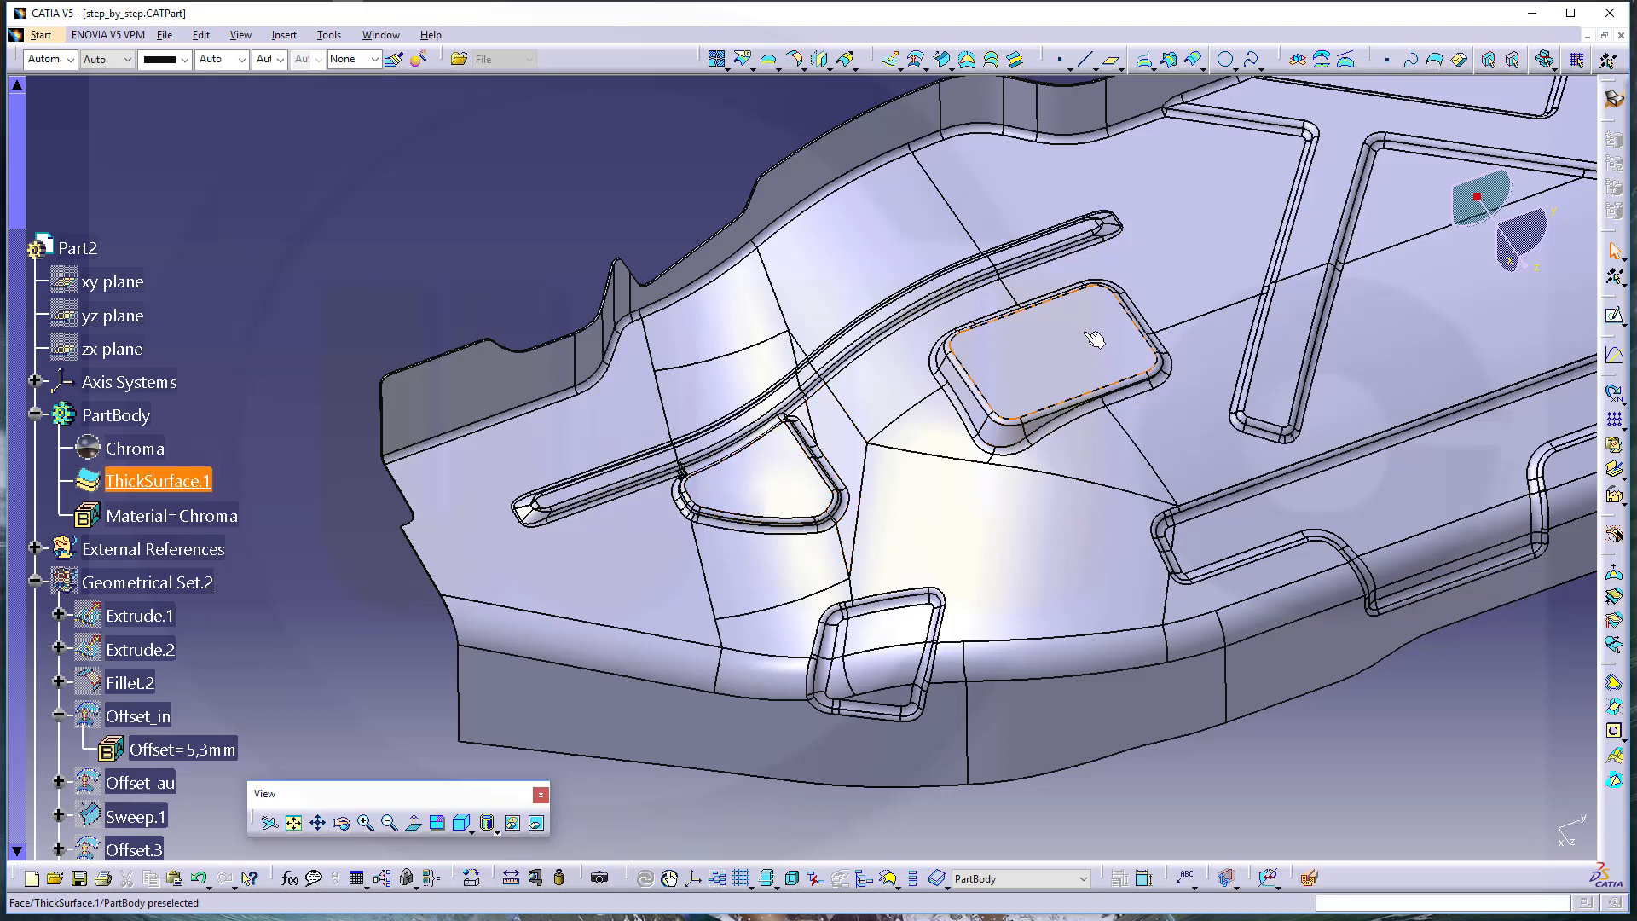
middle_click_drag(1132, 483, 1021, 525)
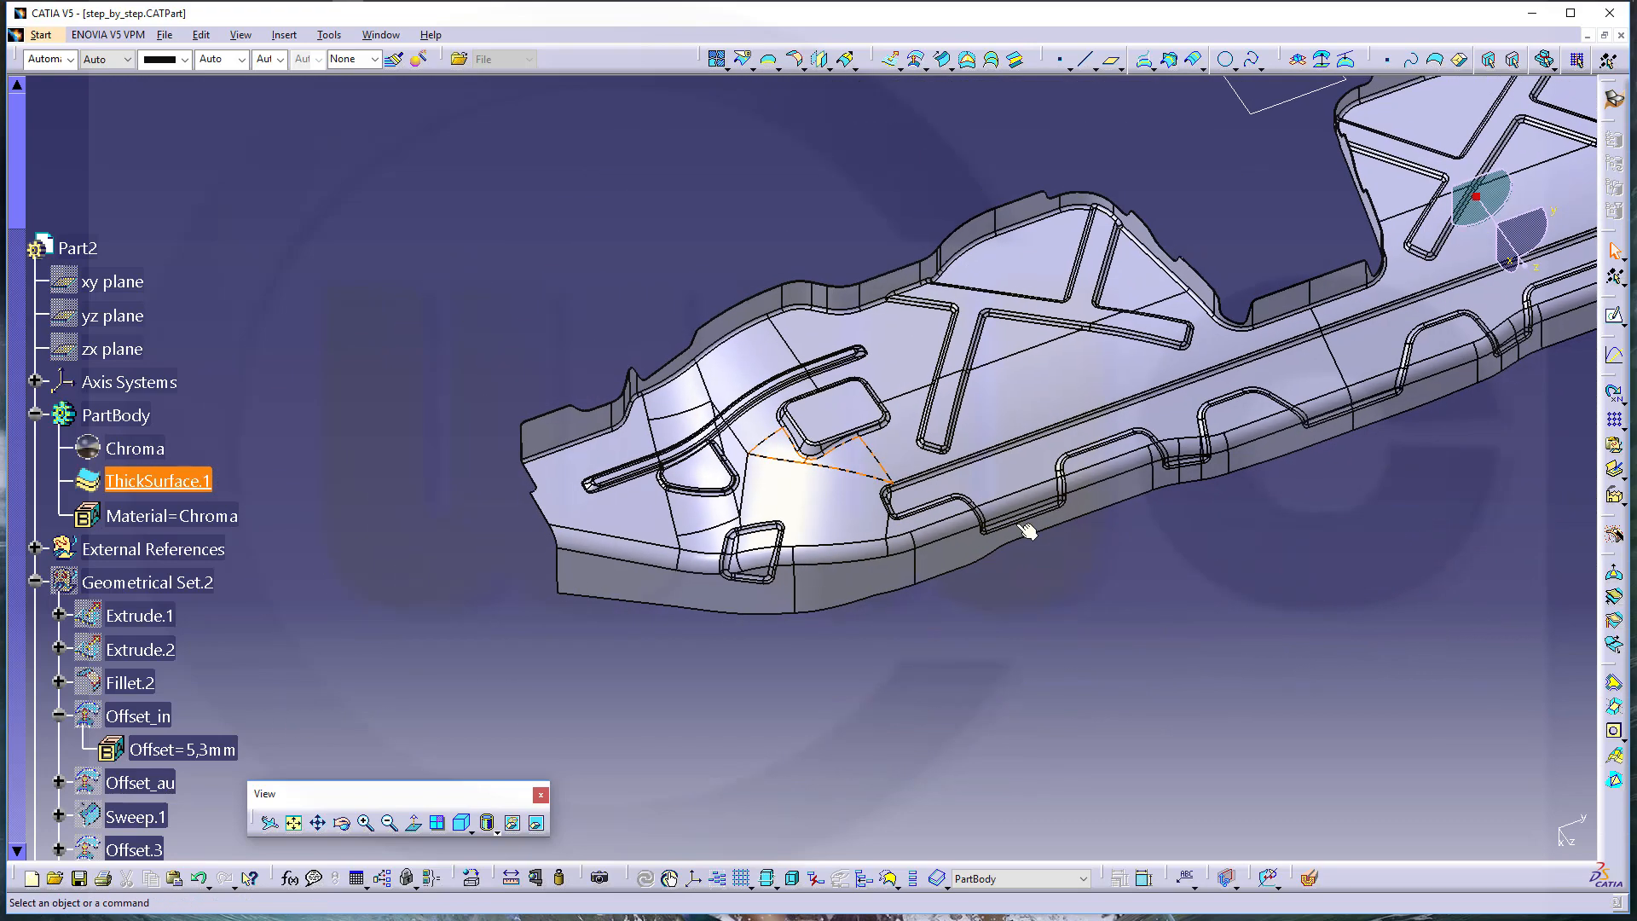
middle_click_drag(1102, 447, 1030, 577)
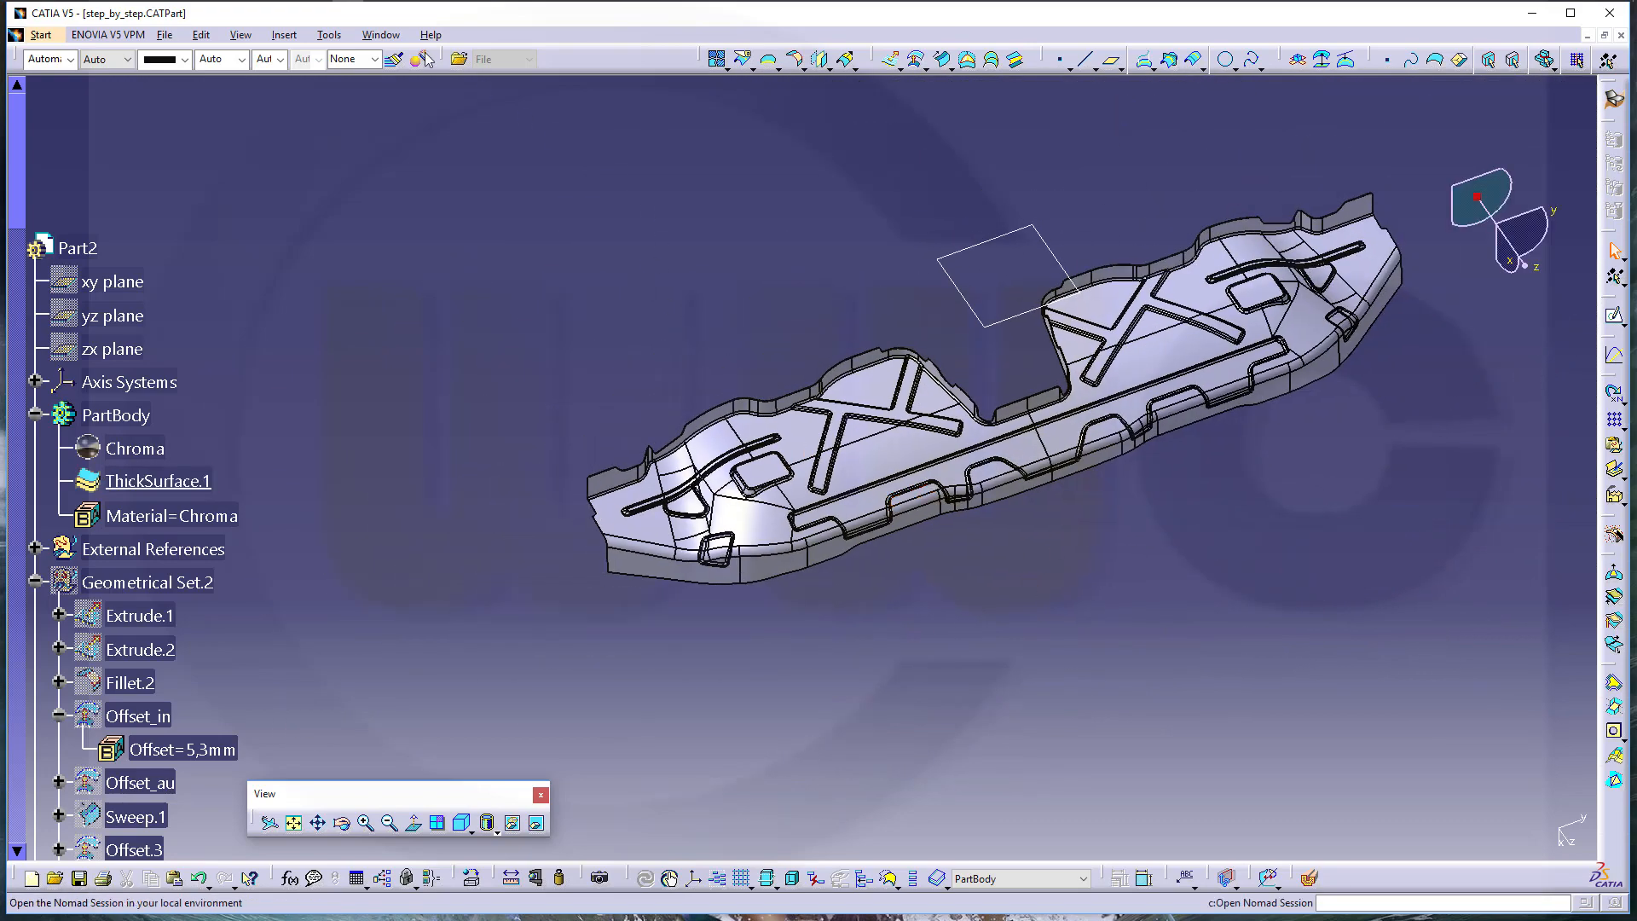
left_click(380, 35)
left_click(440, 166)
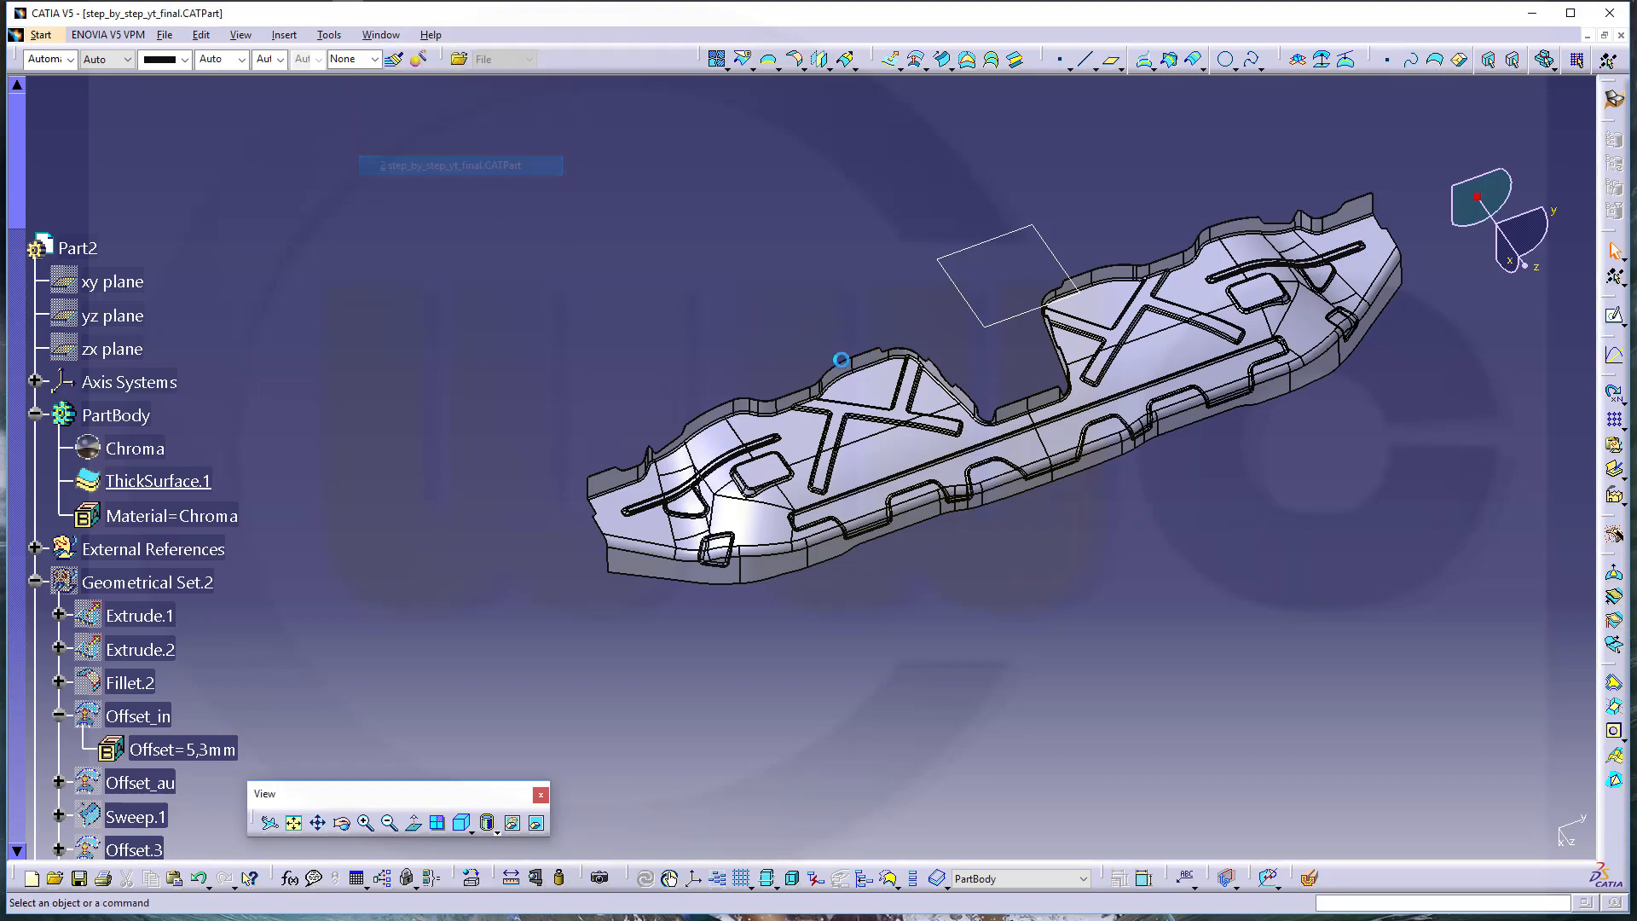
Set the display mode to plain shading without edges
middle_click_drag(720, 526, 885, 712)
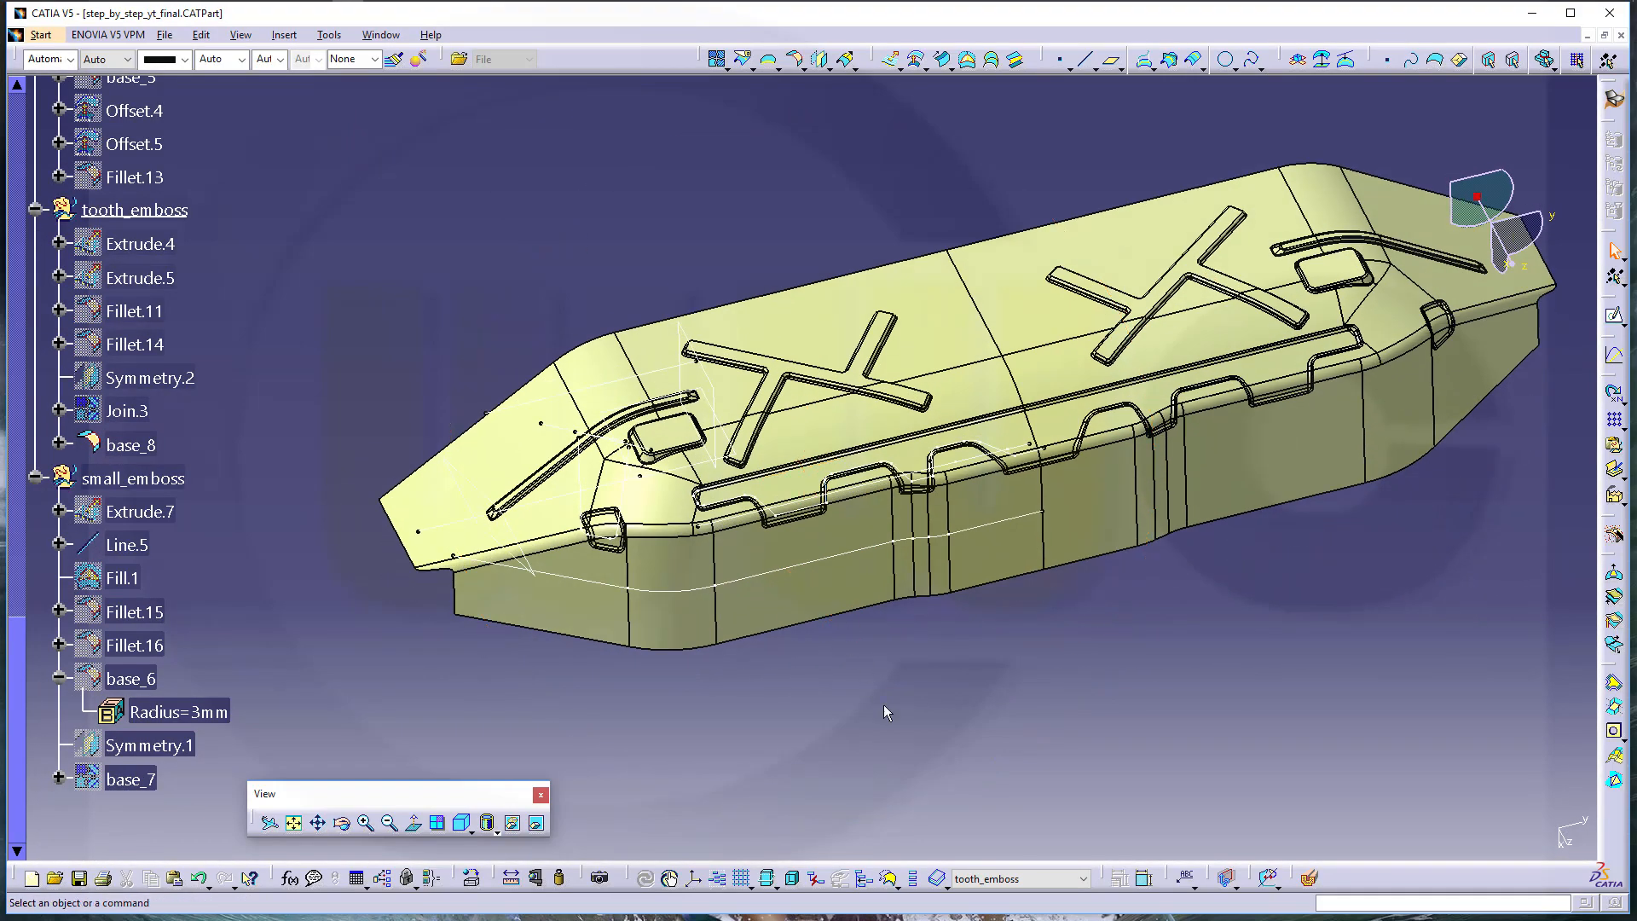
left_click(497, 831)
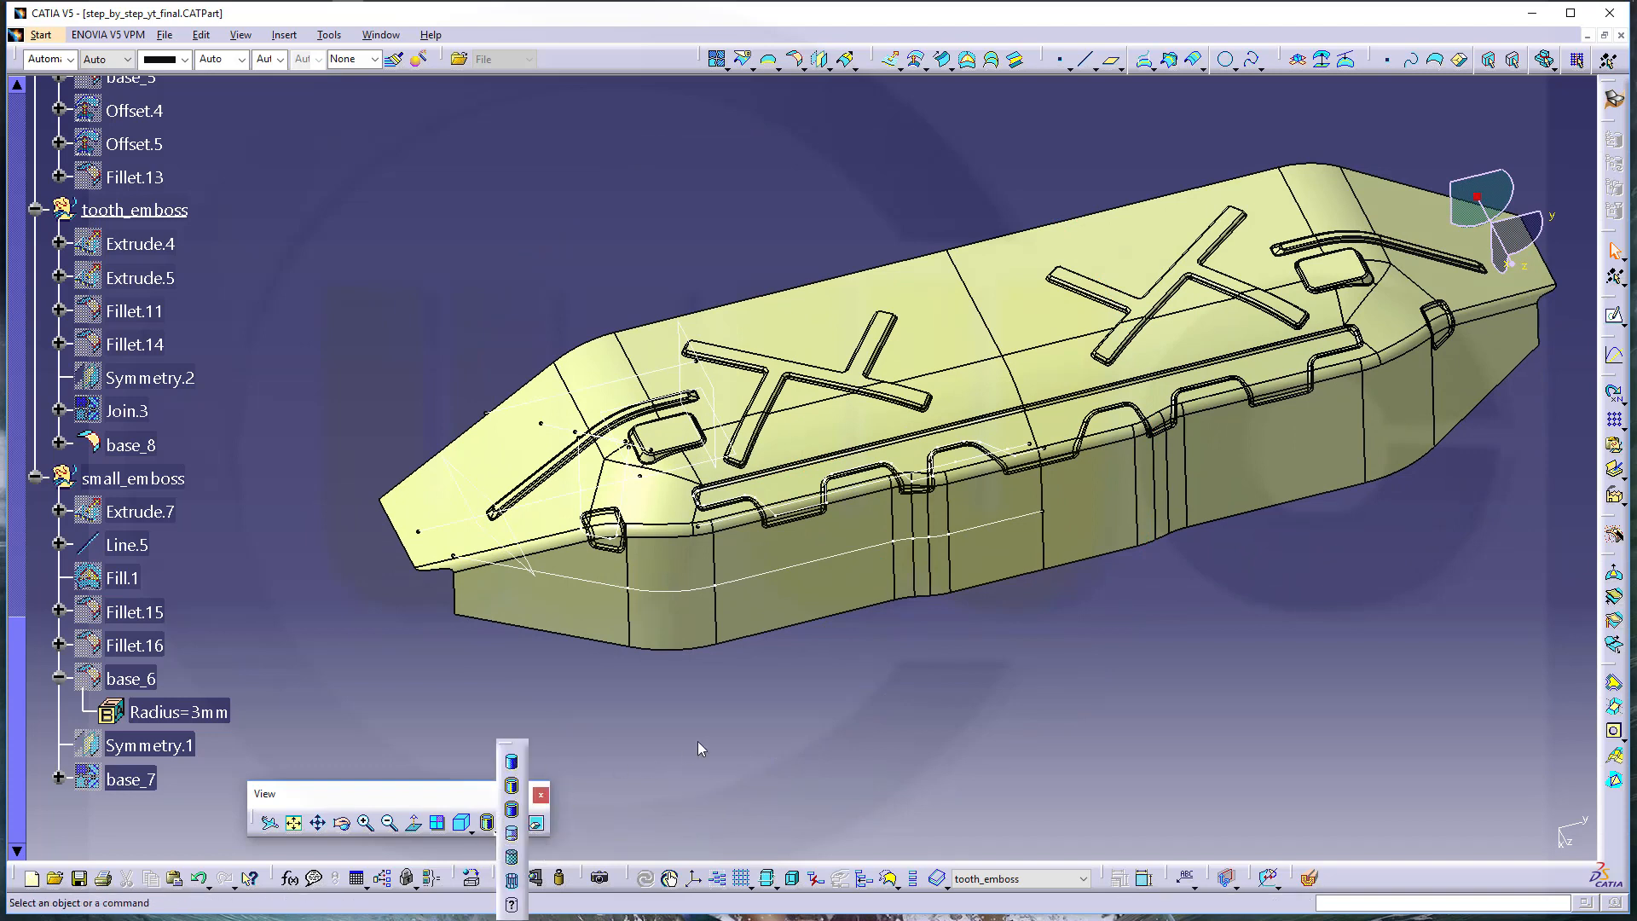
middle_click_drag(931, 614, 961, 639)
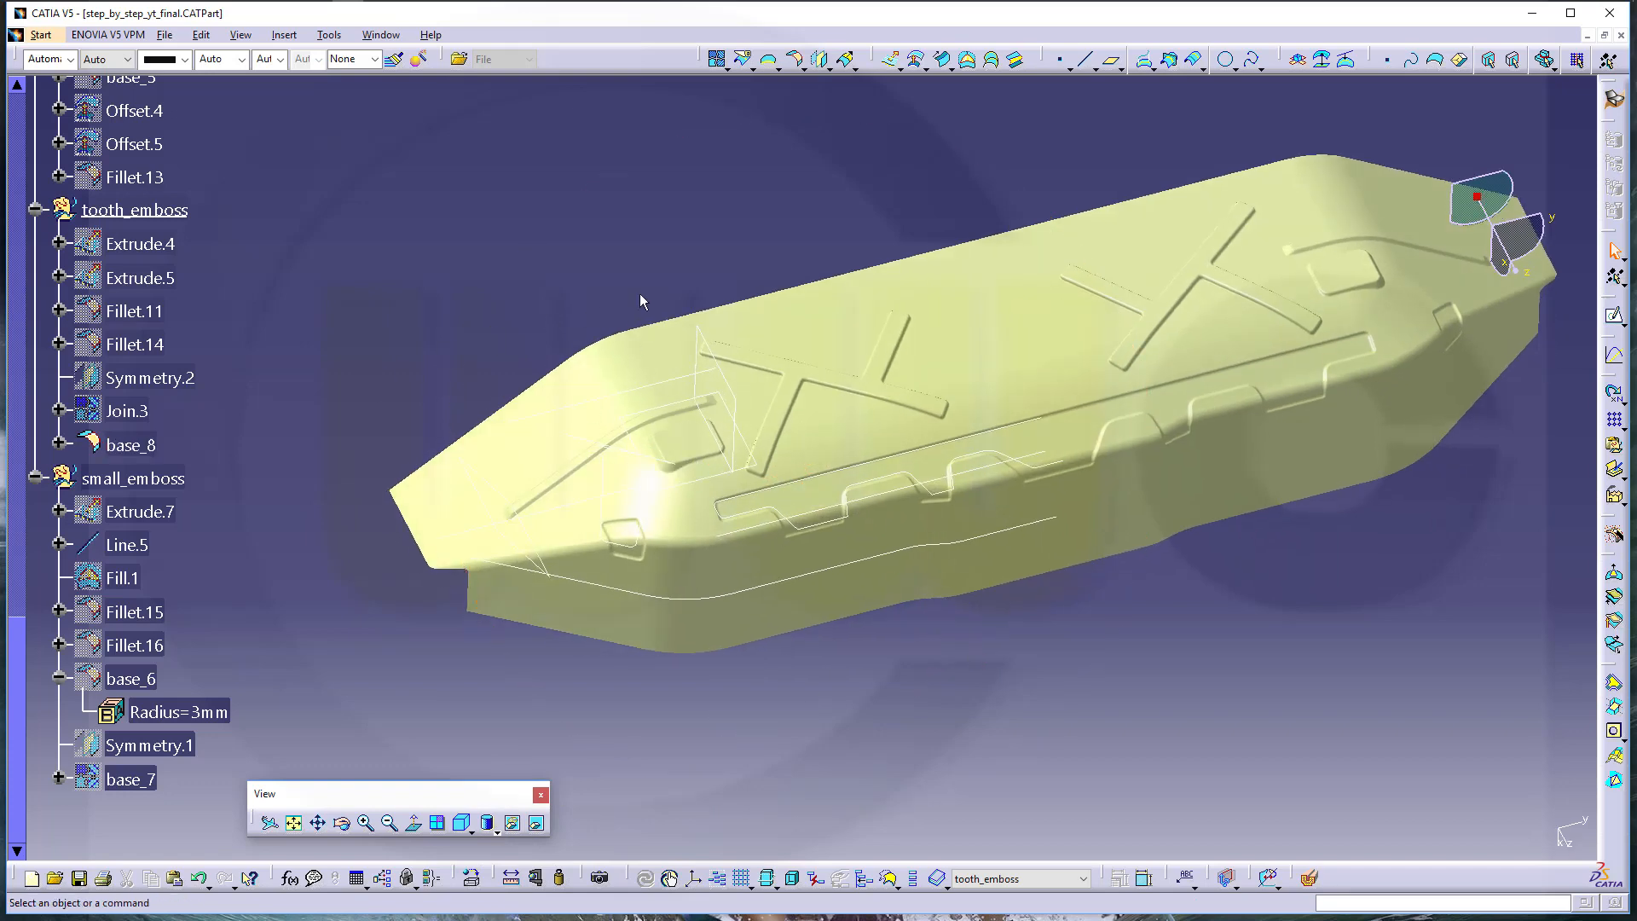
Make PartBody the work object and switch to the Part Design workbench
scroll(641, 295, "up", 9)
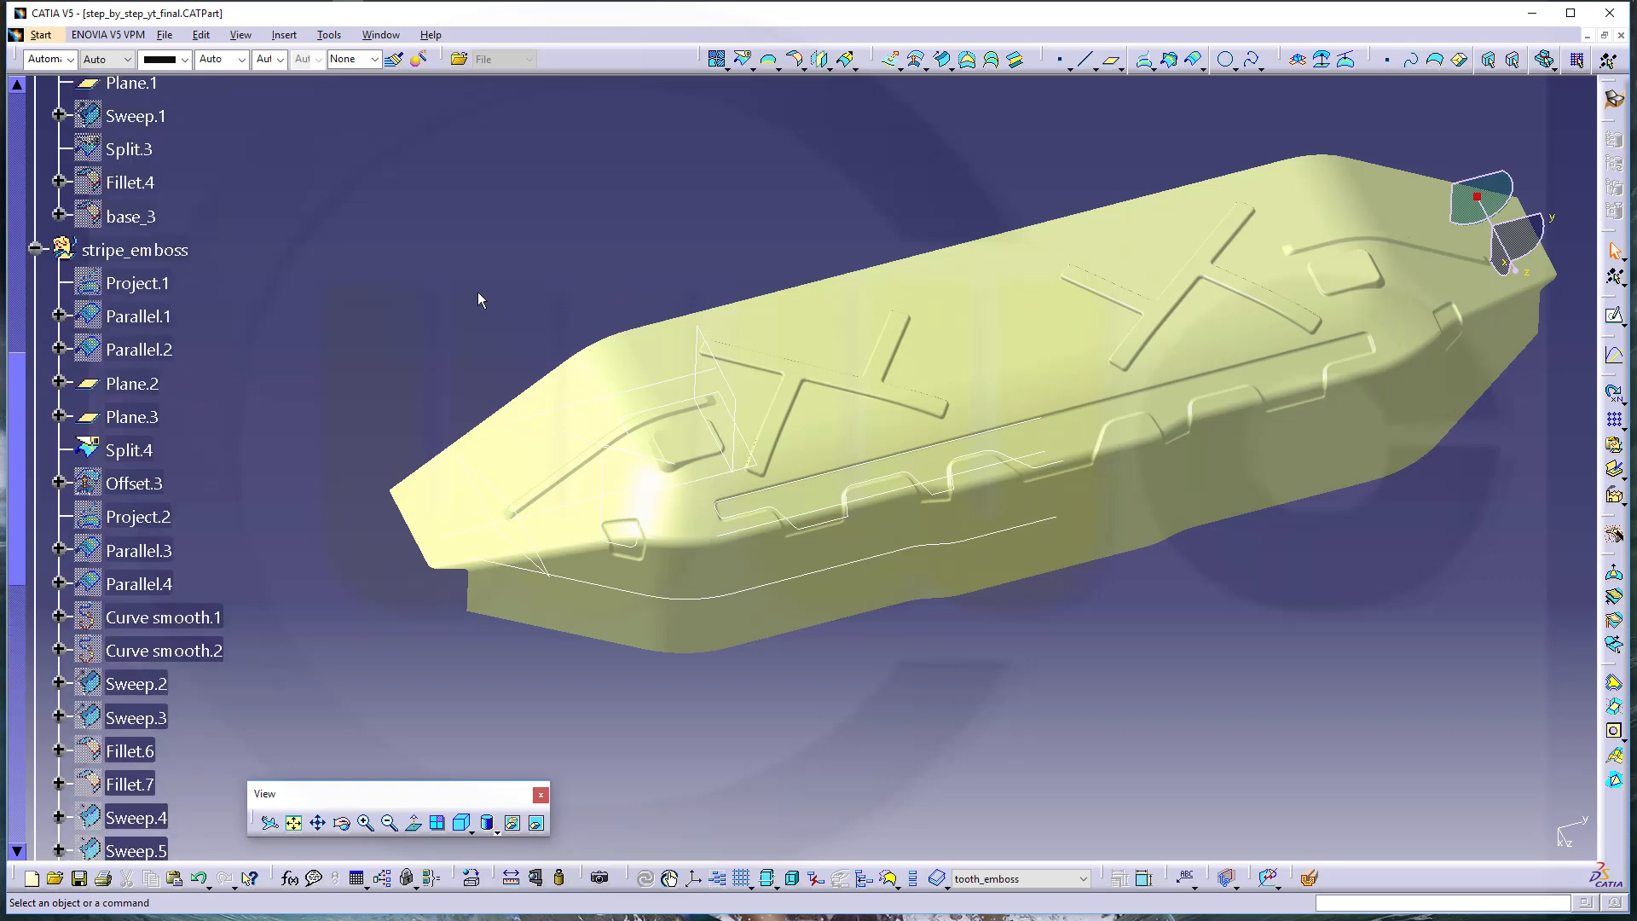
scroll(406, 285, "up", 10)
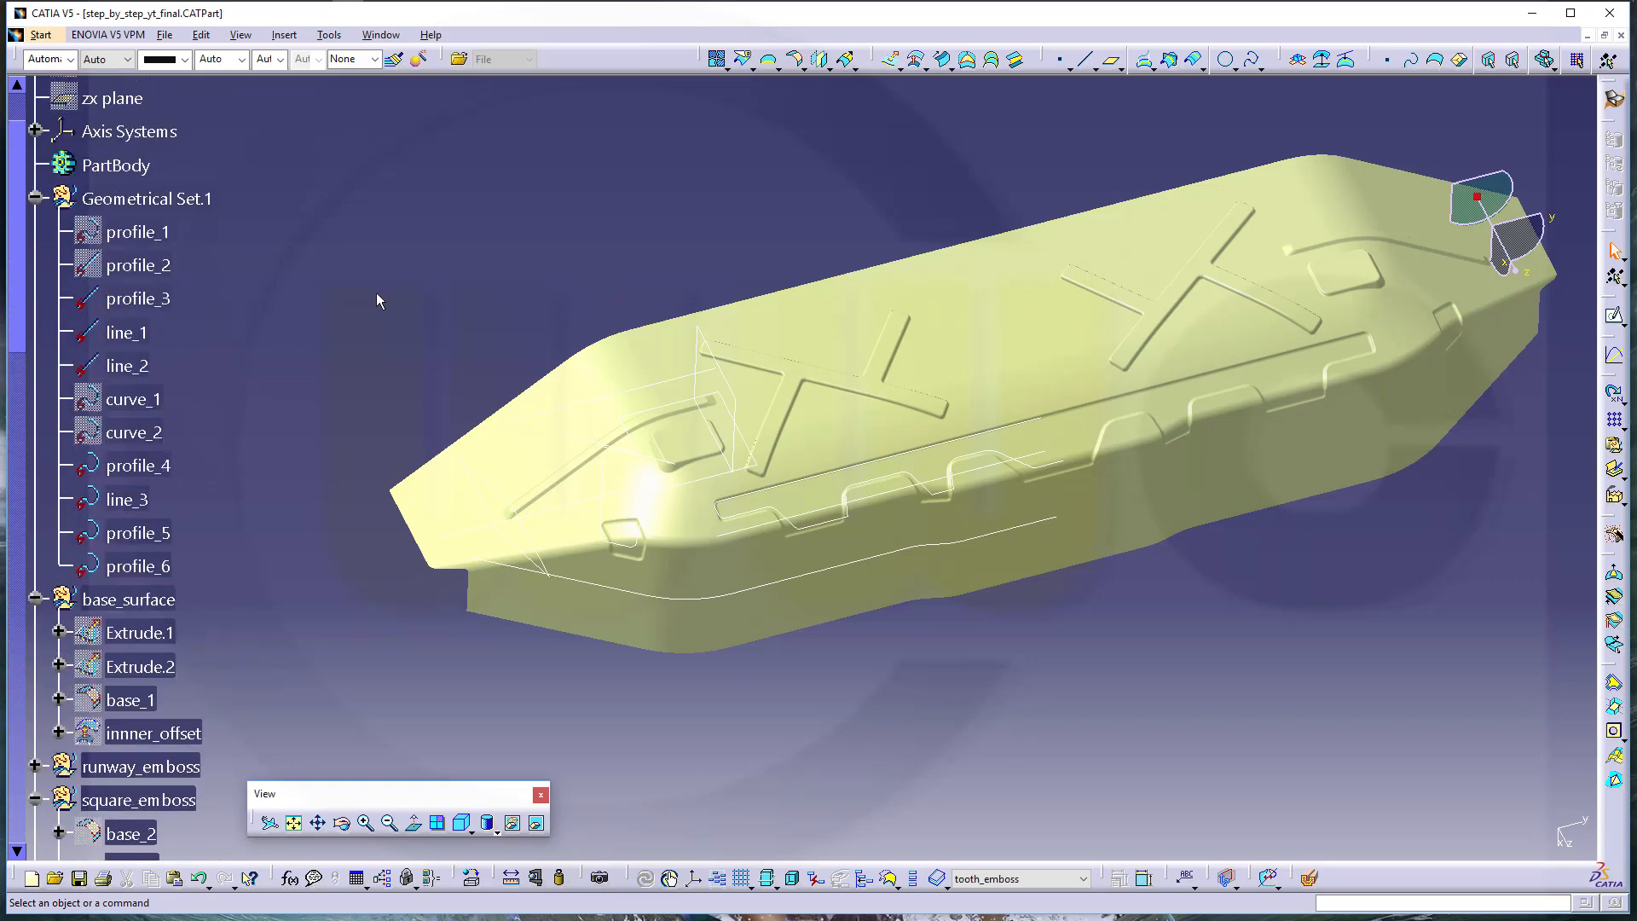
right_click(112, 165)
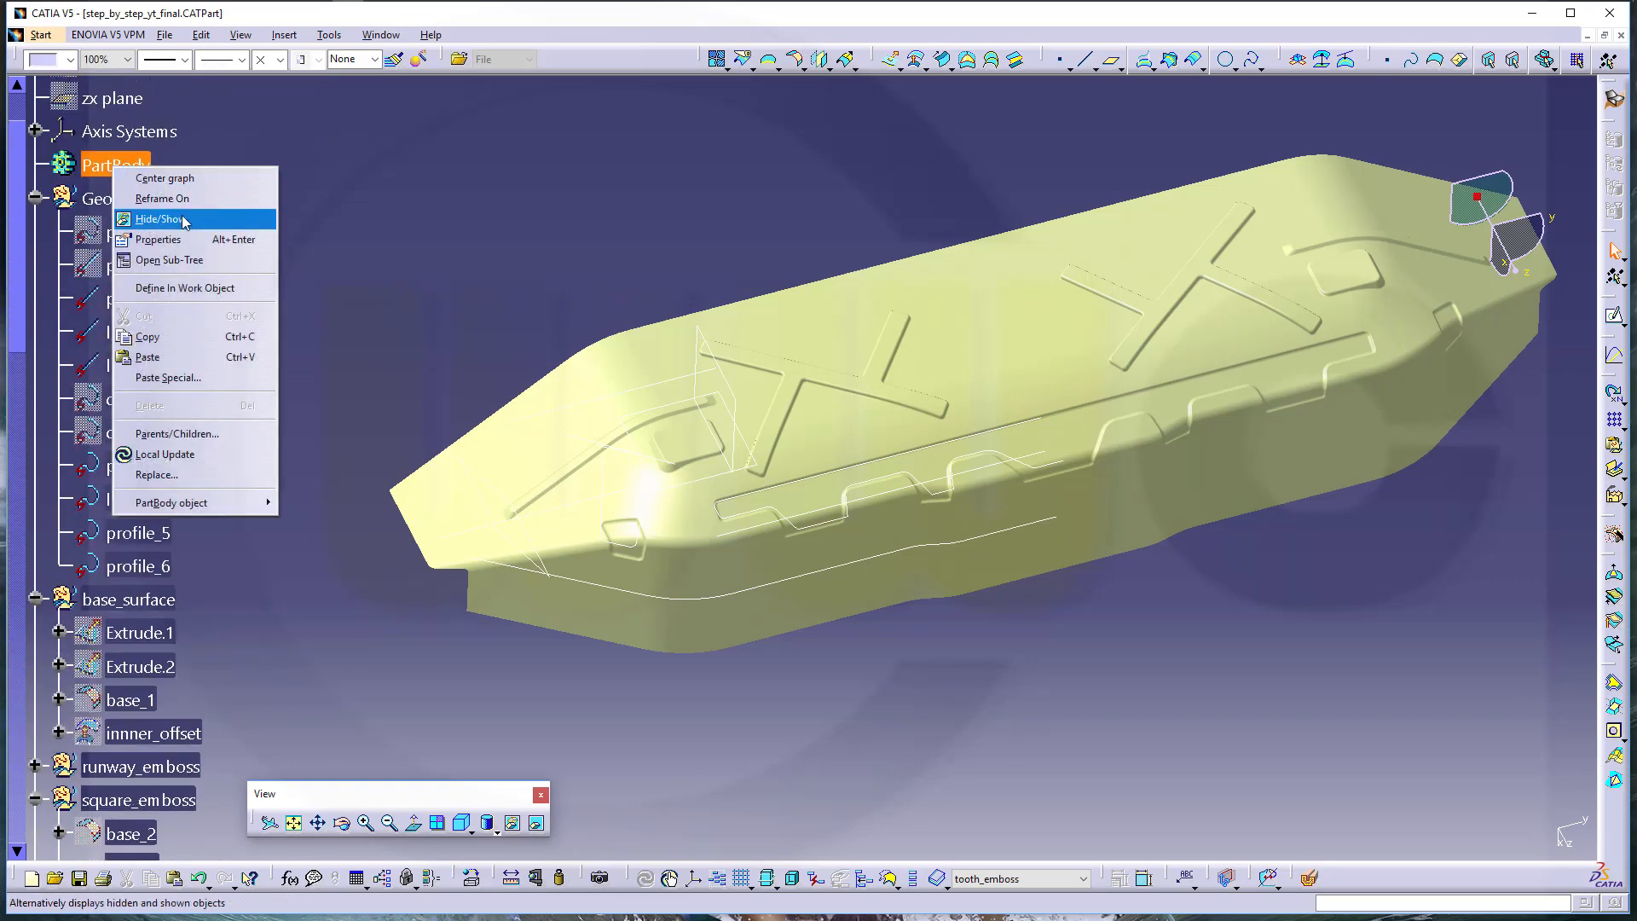
left_click(185, 288)
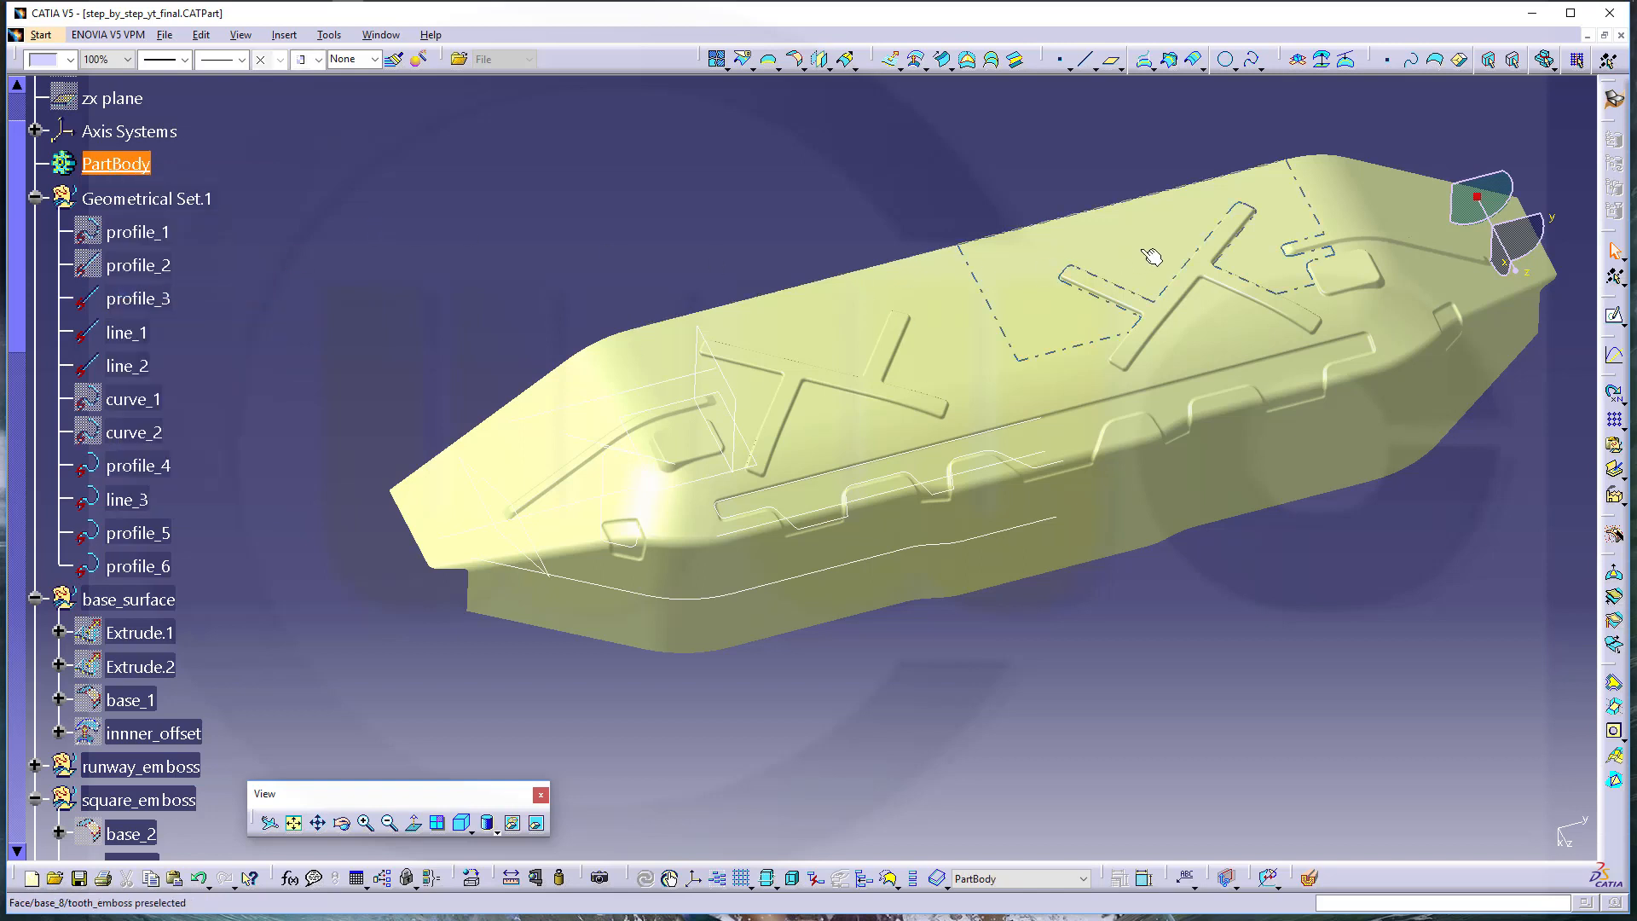
left_click(1615, 100)
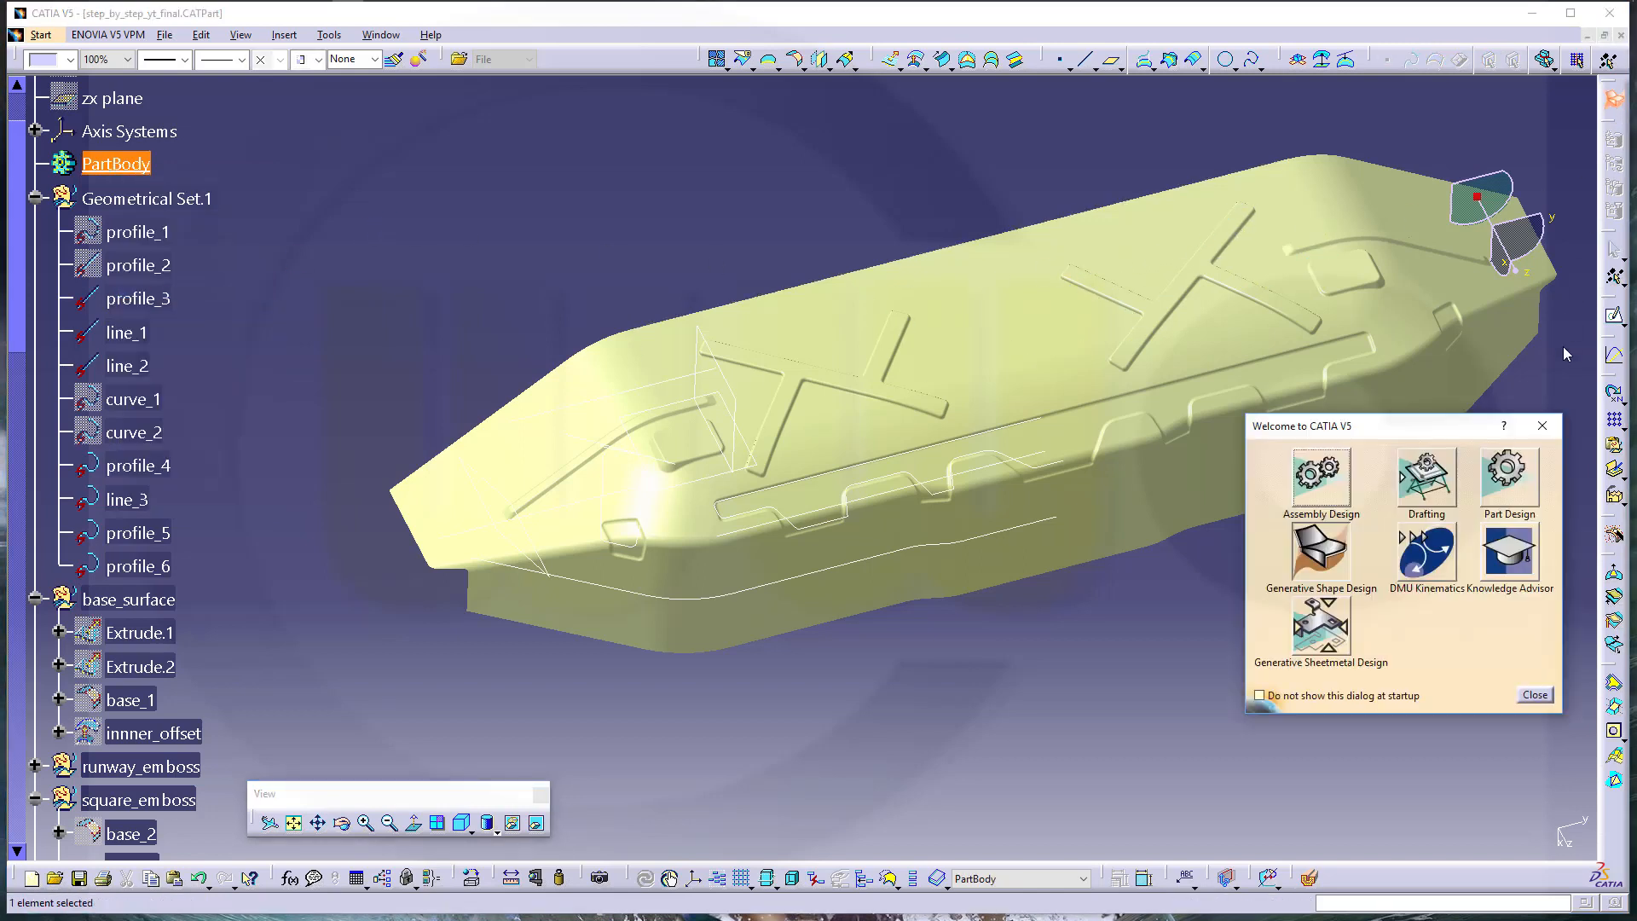
left_click(1508, 476)
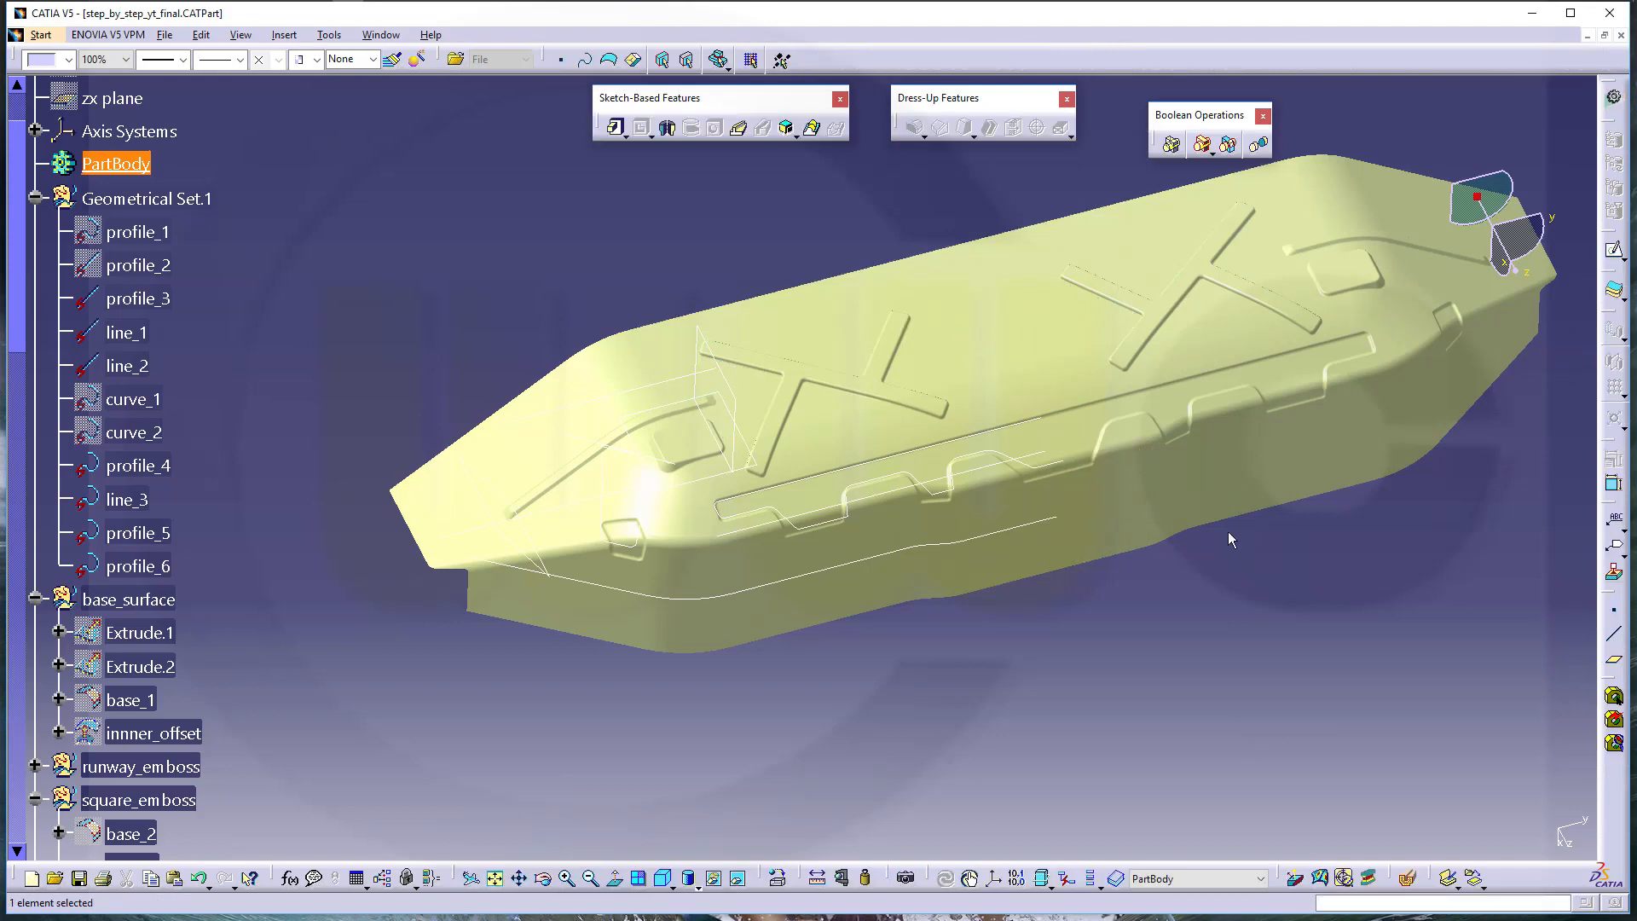
Thicken base_8 into a solid with ThickSurface, using a first offset of 1 mm and a second offset of 0 mm
left_click(1615, 294)
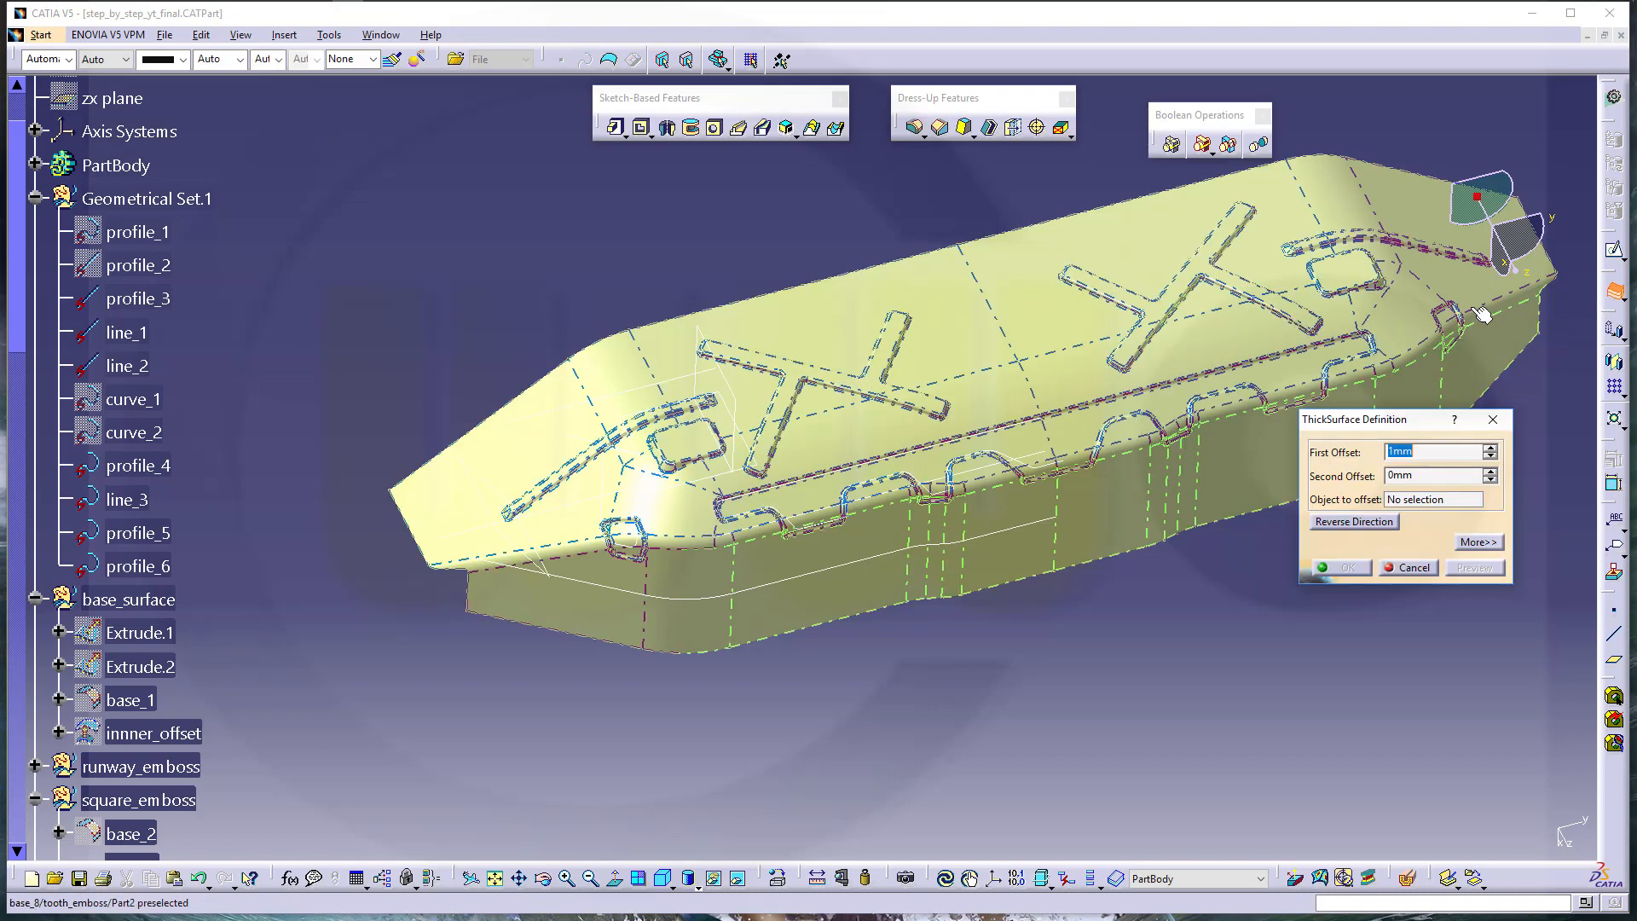
scroll(196, 409, "down", 10)
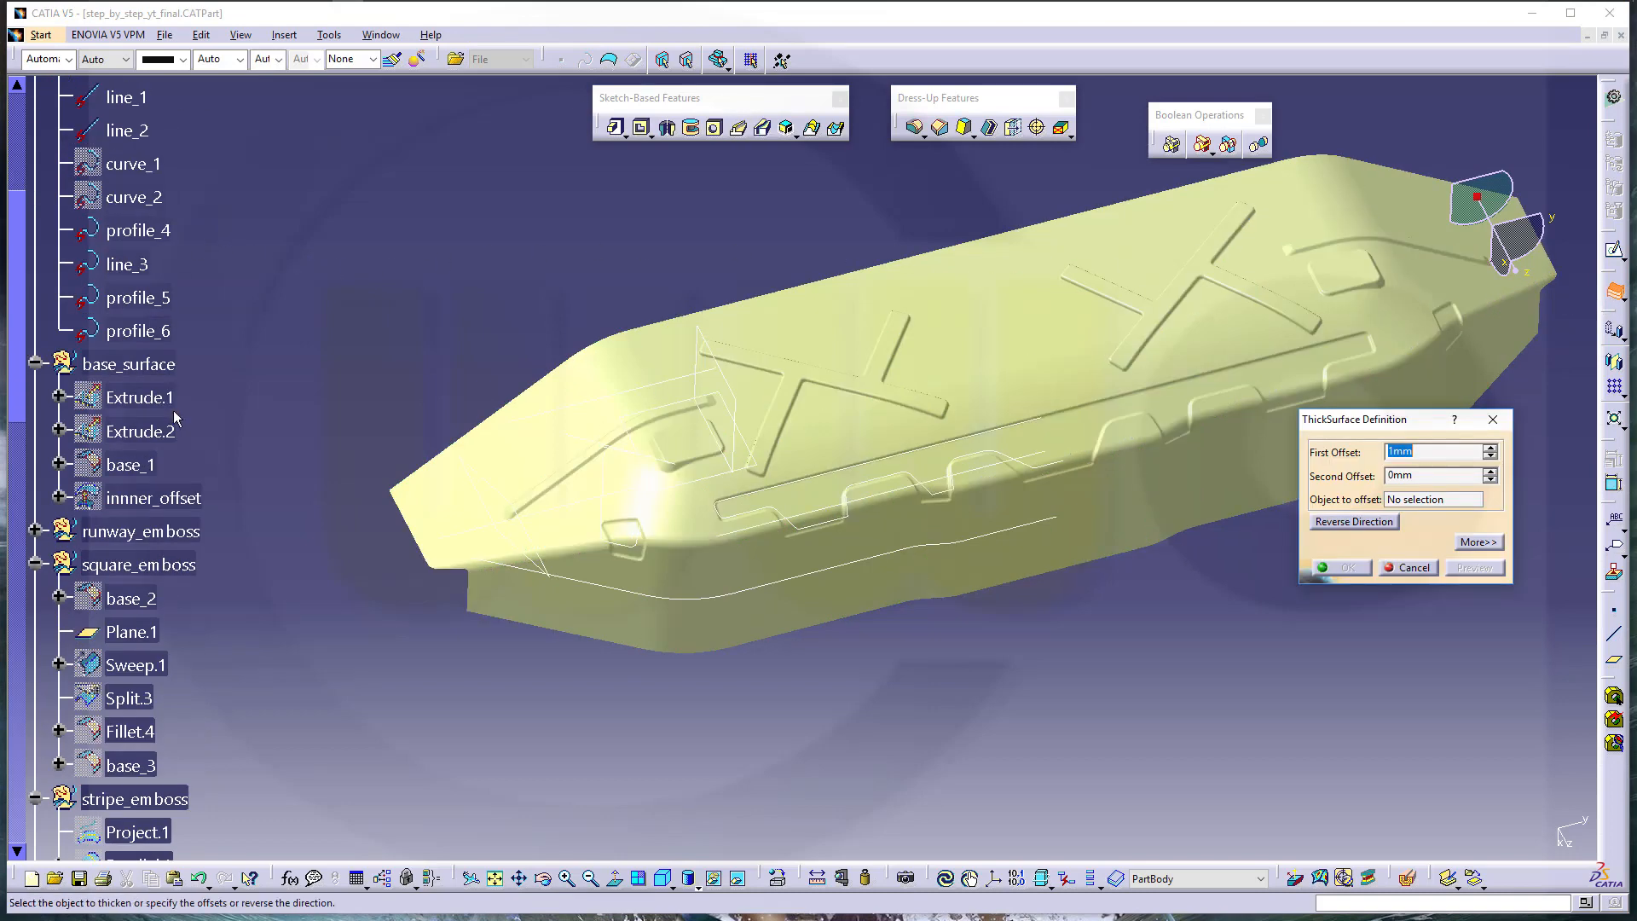
scroll(247, 447, "down", 10)
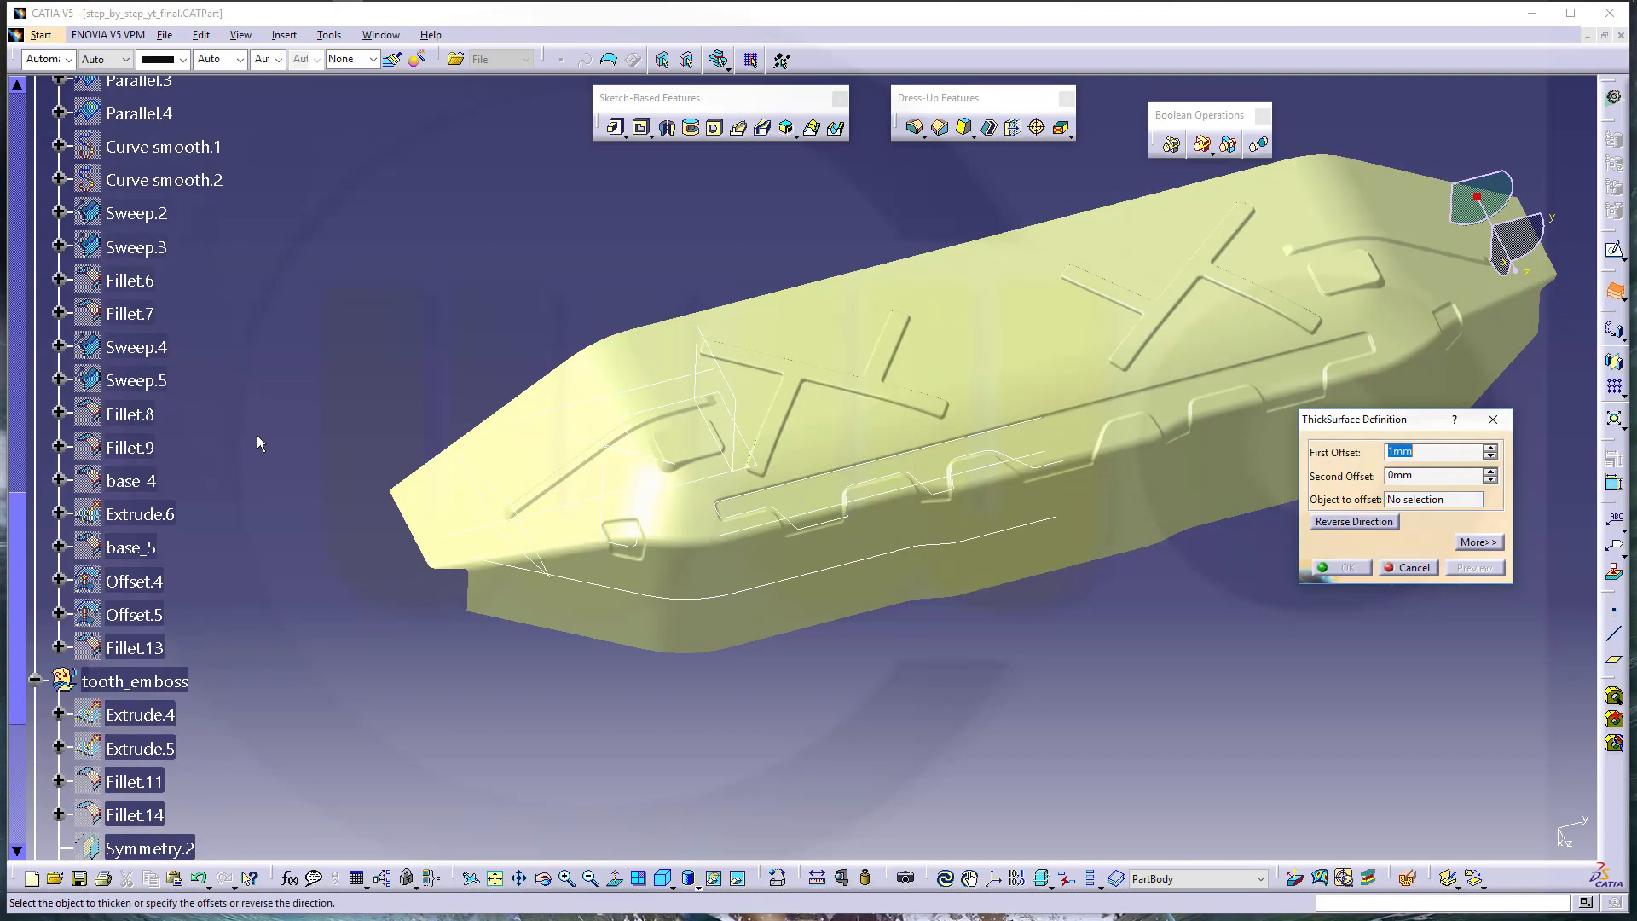
scroll(239, 439, "down", 2)
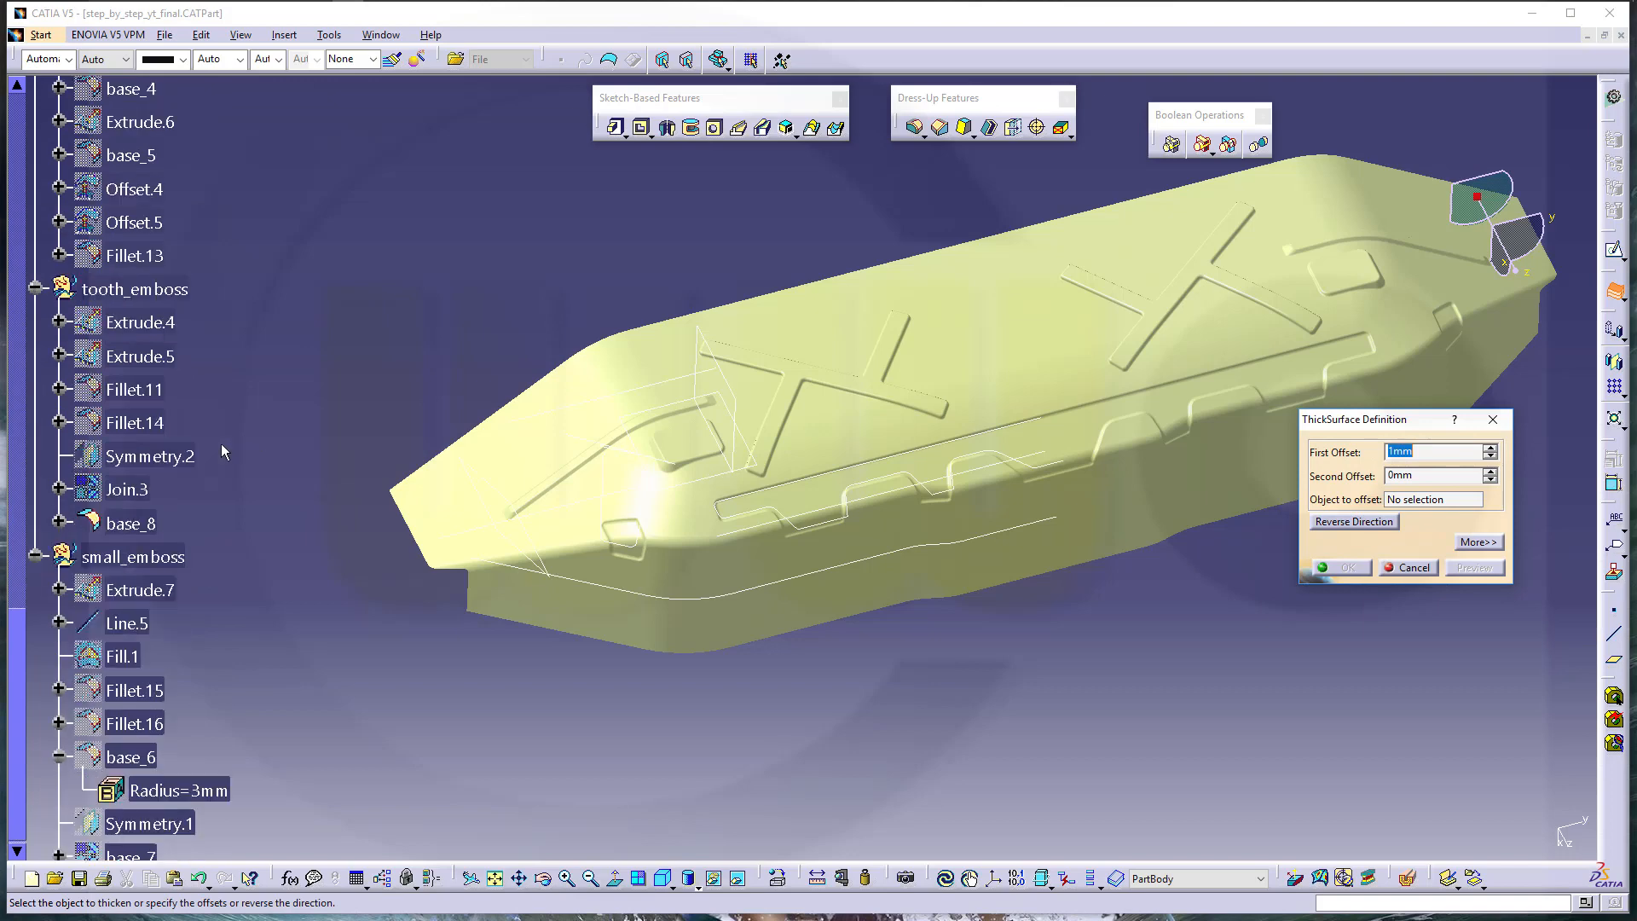
left_click(131, 523)
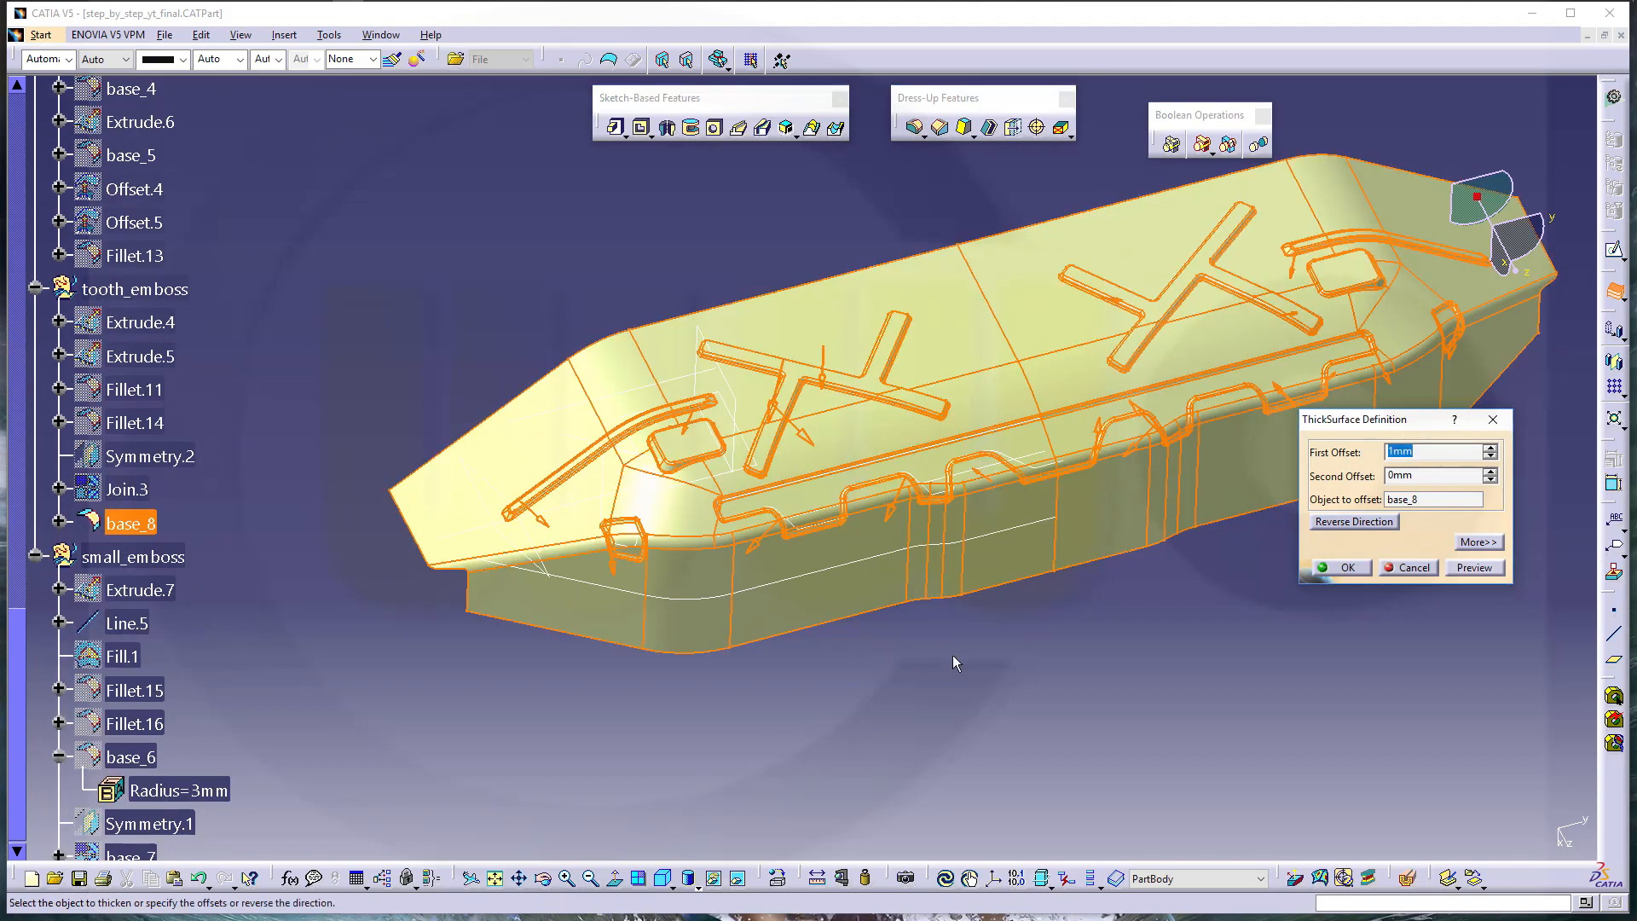
left_click(1344, 567)
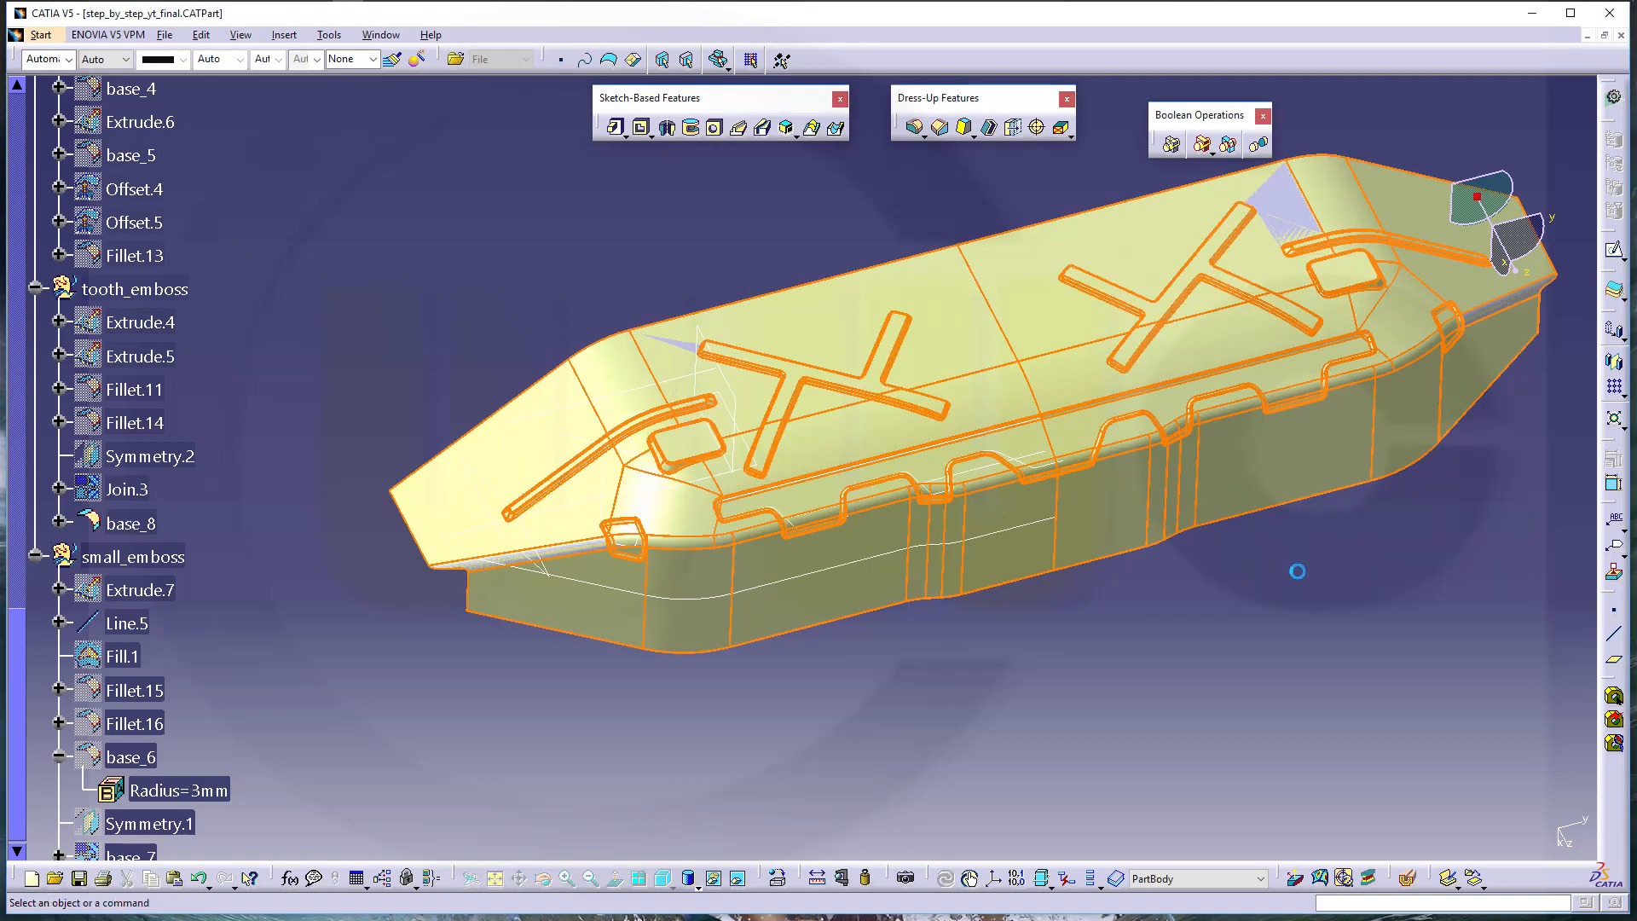
Hide the base_8 surface and inspect the thickened solid from several angles
right_click(162, 529)
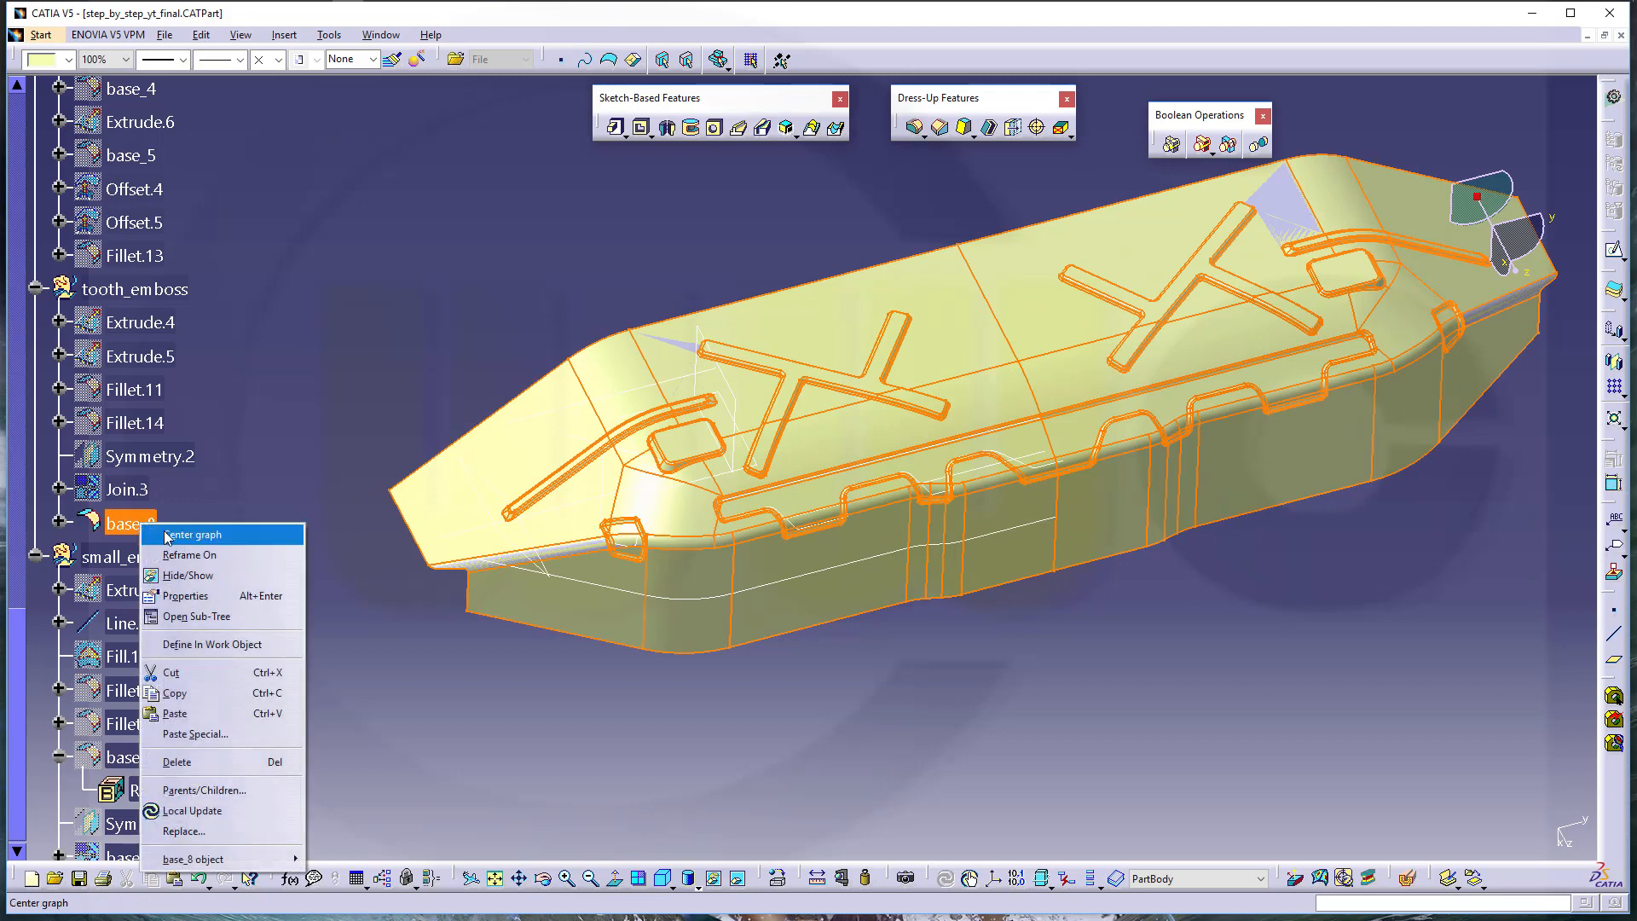
left_click(211, 576)
middle_click_drag(881, 661, 978, 483)
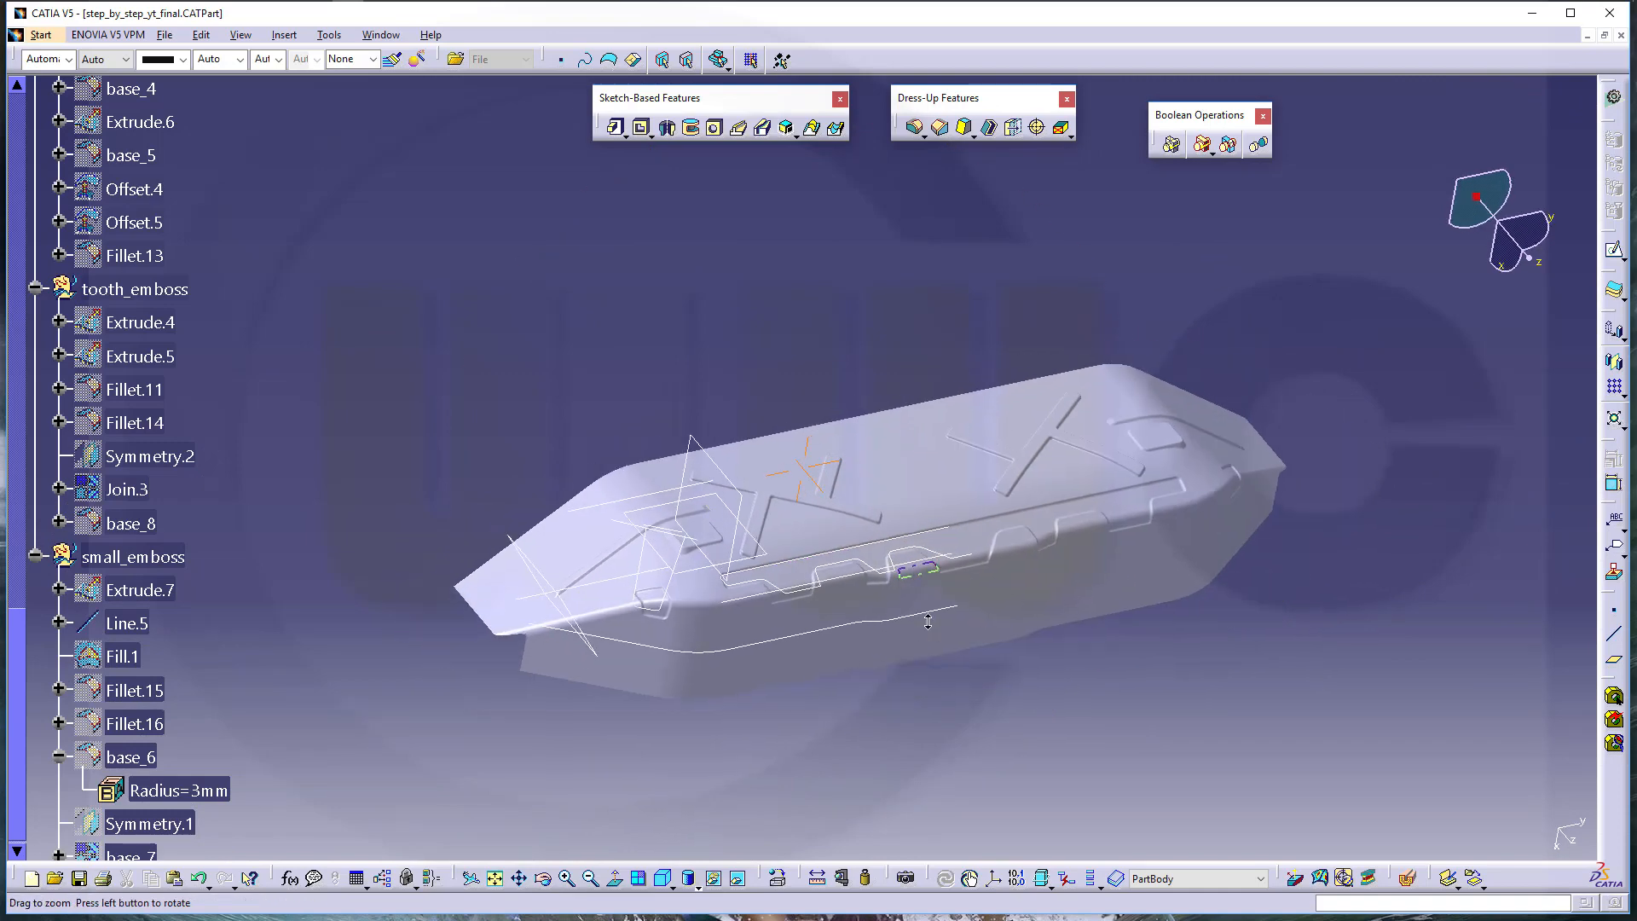
middle_click_drag(943, 622, 933, 486)
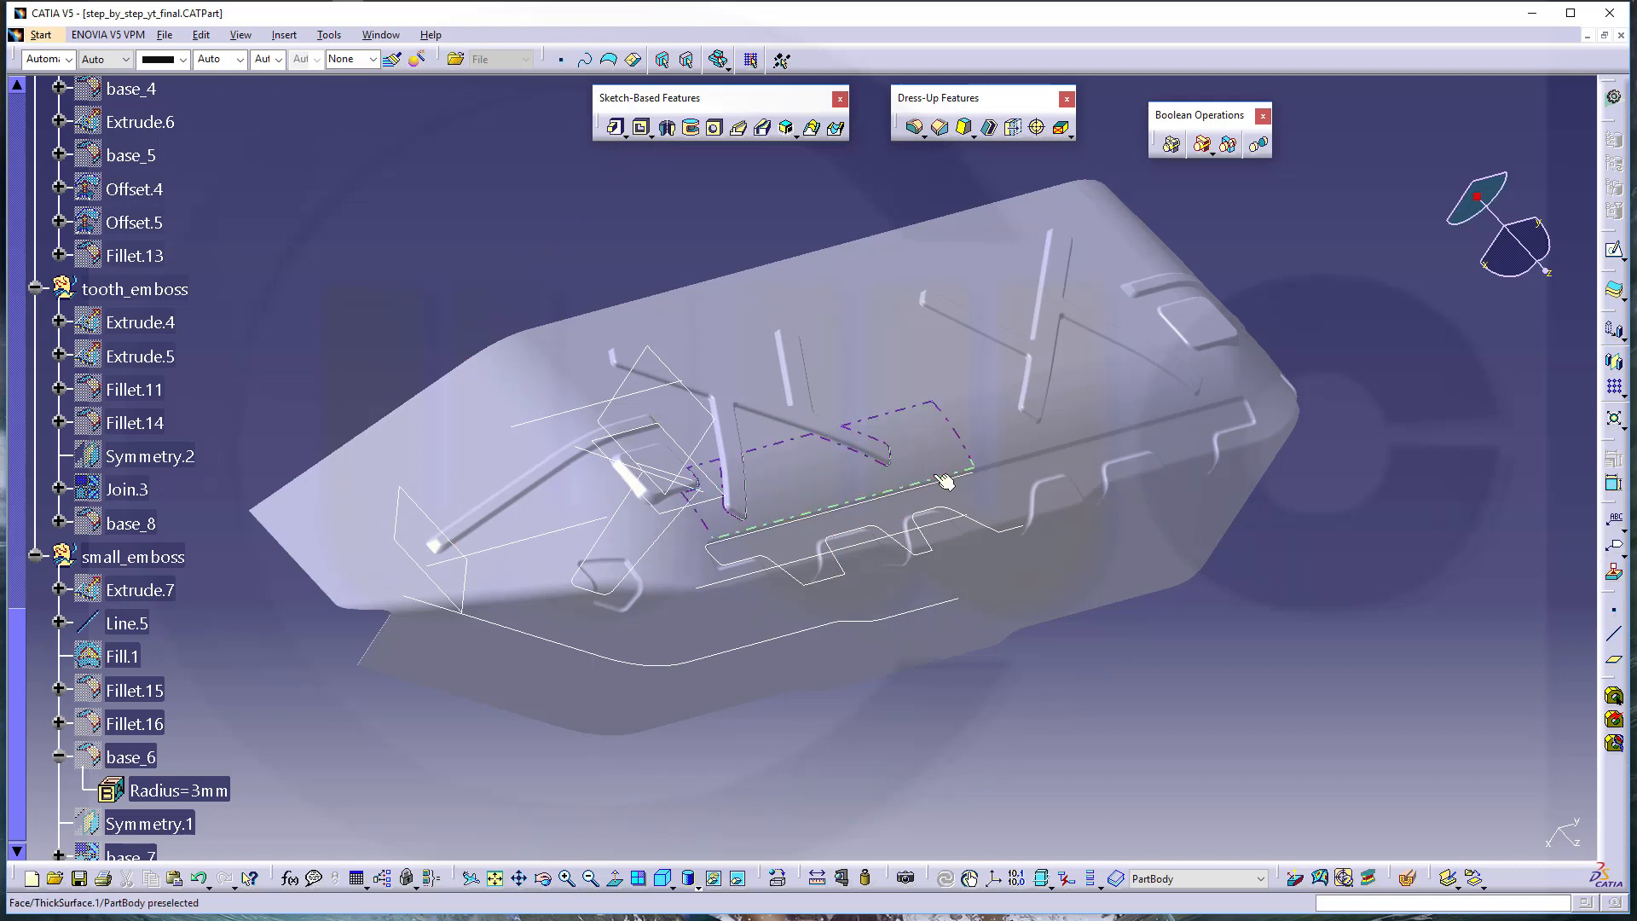